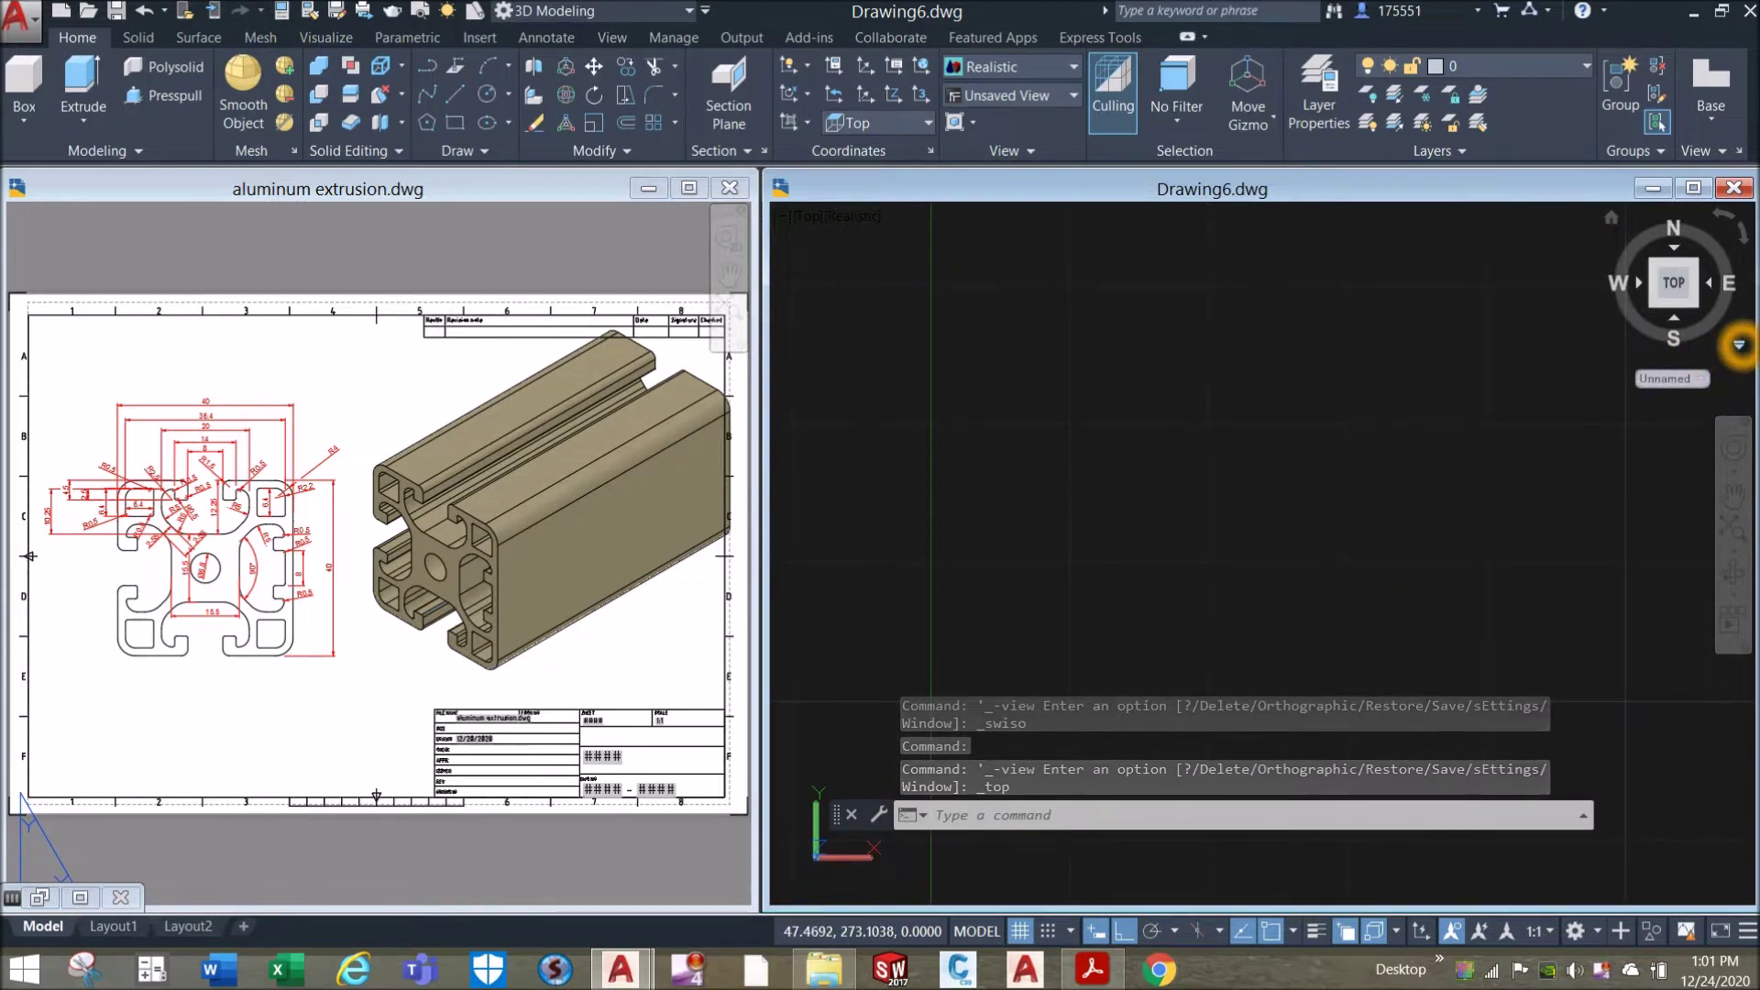
# Set the Drawing6 view to parallel projection.
pyautogui.click(1739, 345)
pyautogui.click(1534, 378)
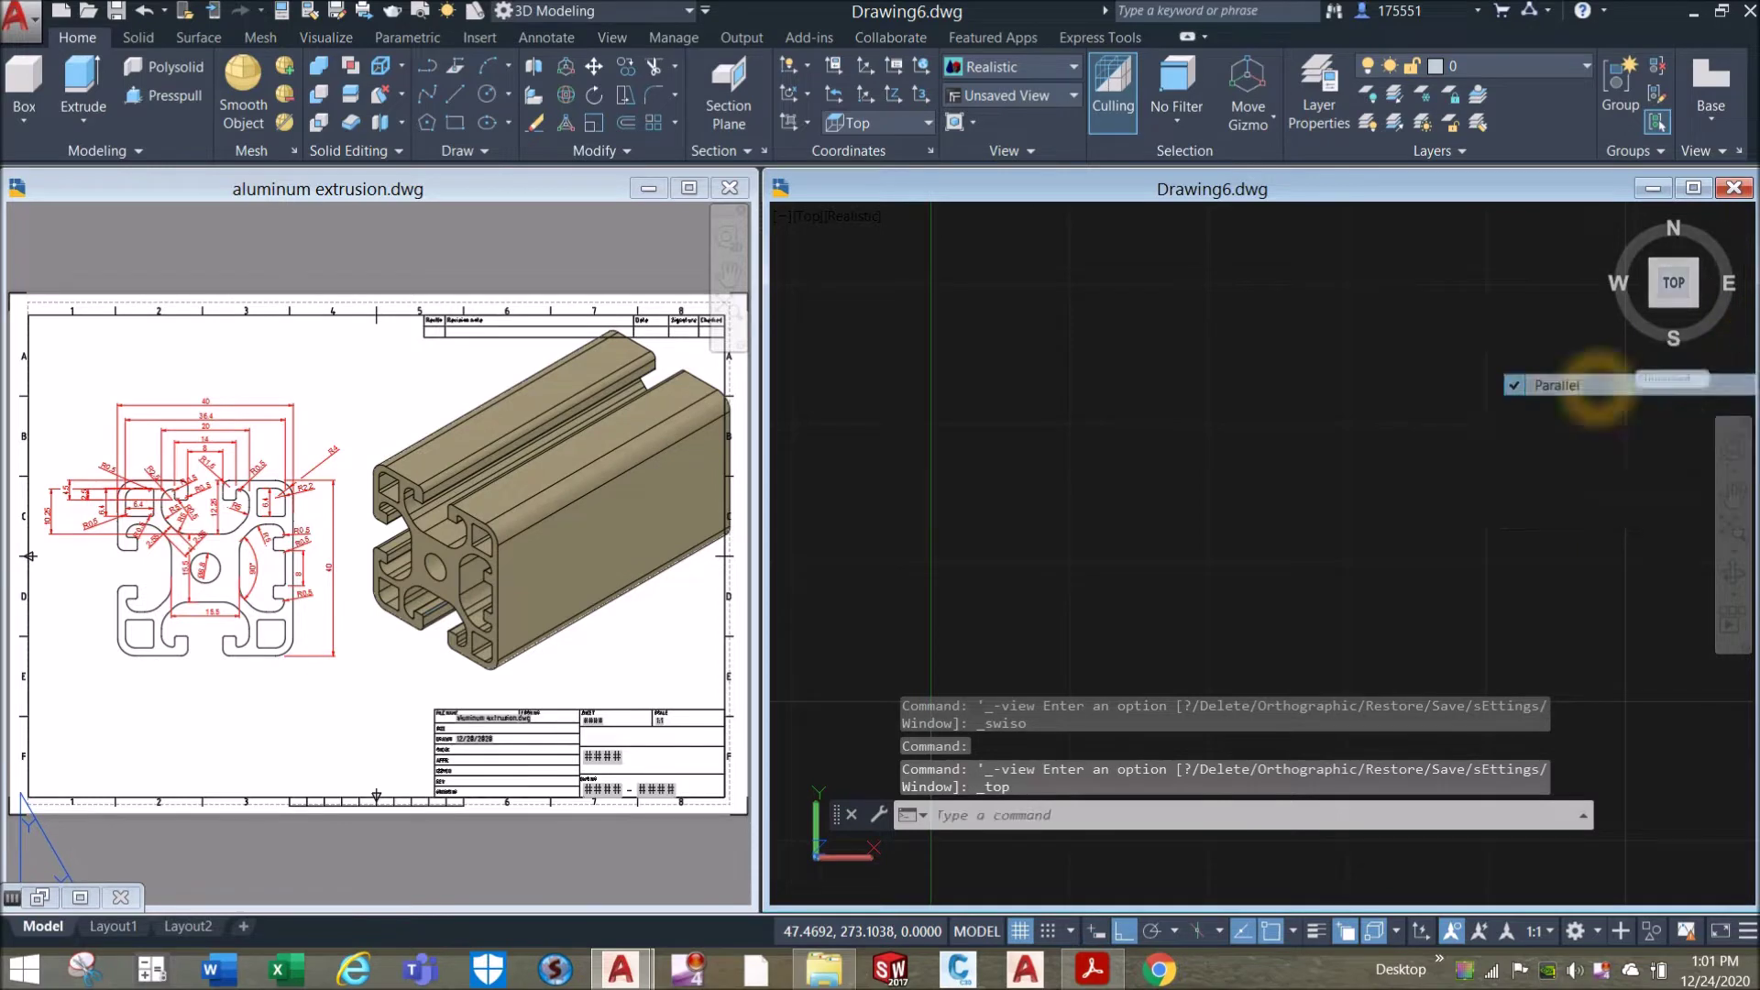
# Draw the top and right sides of a square in Drawing6 as connected lines, each 40 long.
pyautogui.click(212, 524)
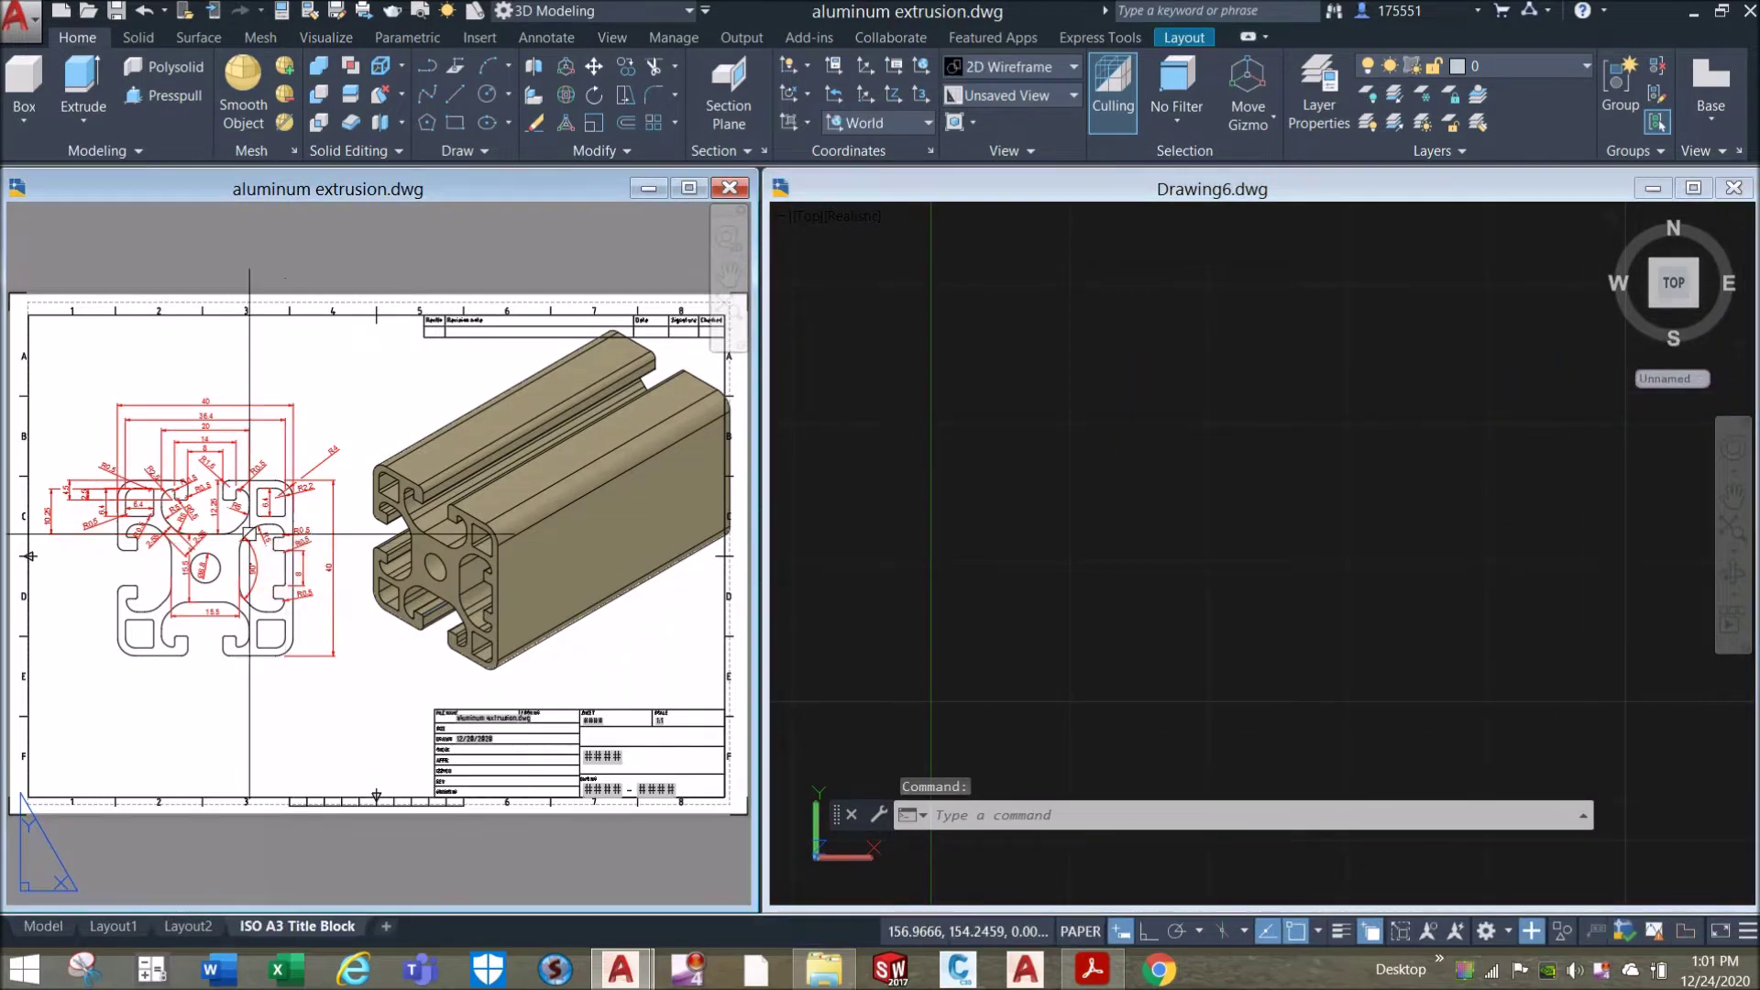
pyautogui.scroll(3, 212, 525)
pyautogui.moveTo(212, 524); pyautogui.dragTo(411, 507, button='middle')
pyautogui.click(919, 354)
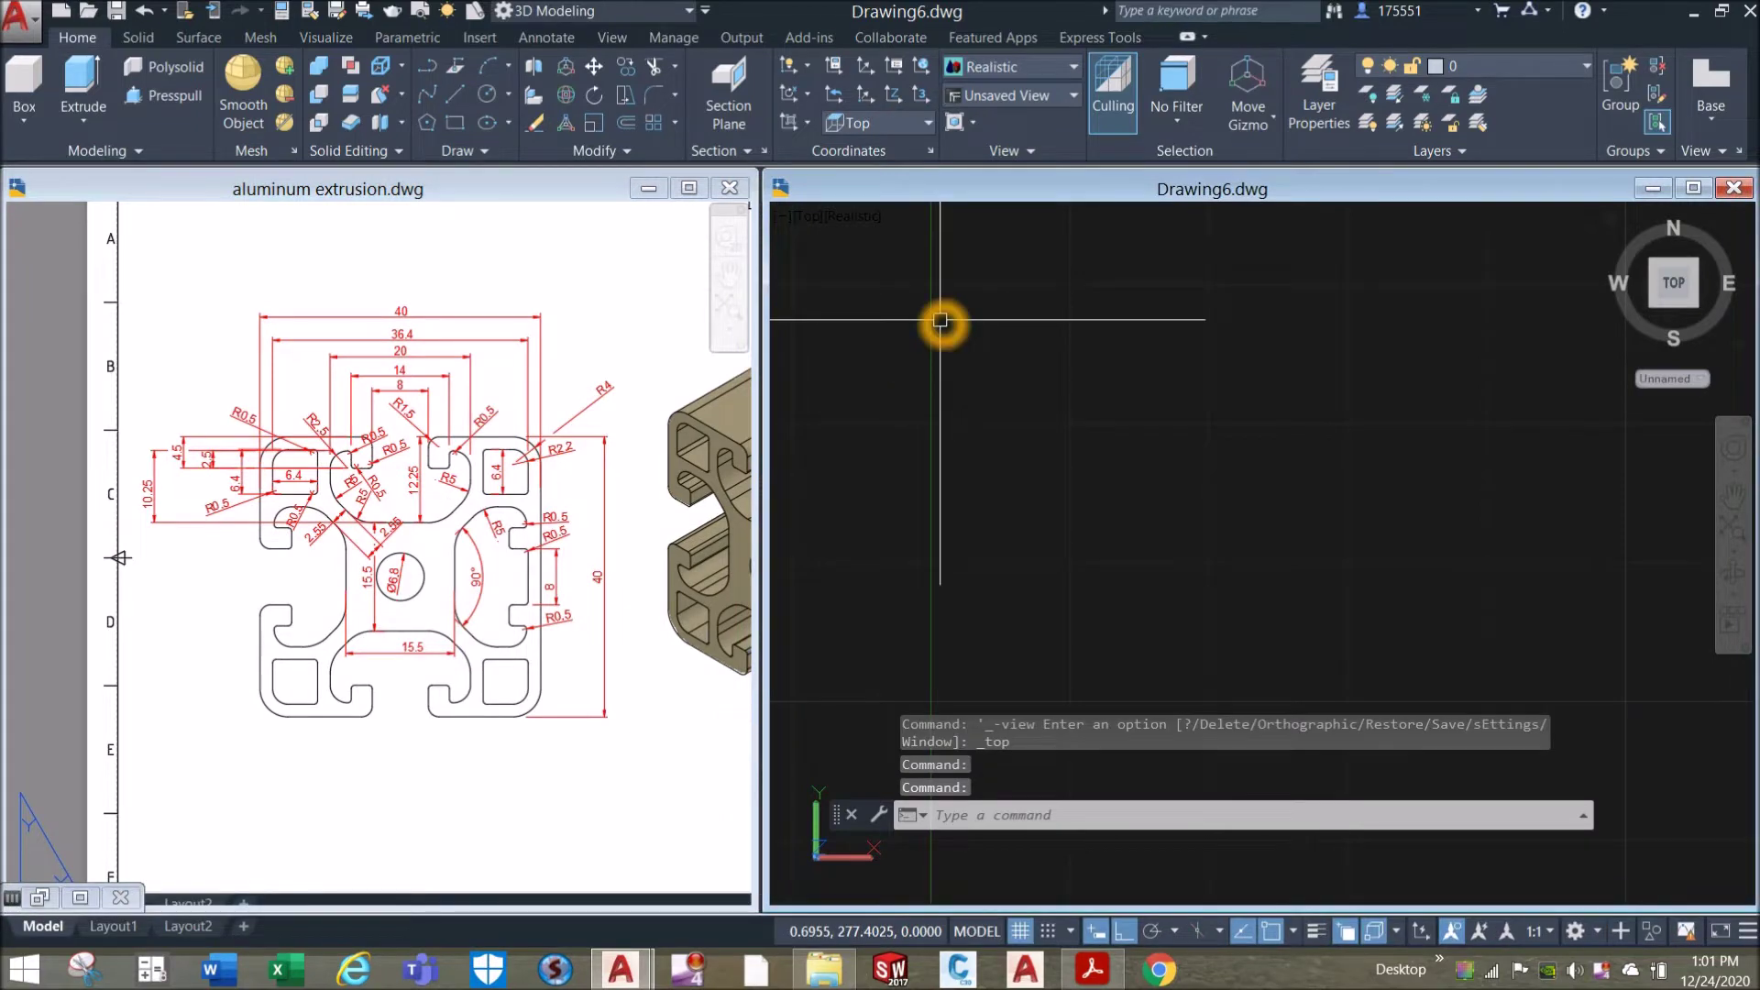
pyautogui.write('L')
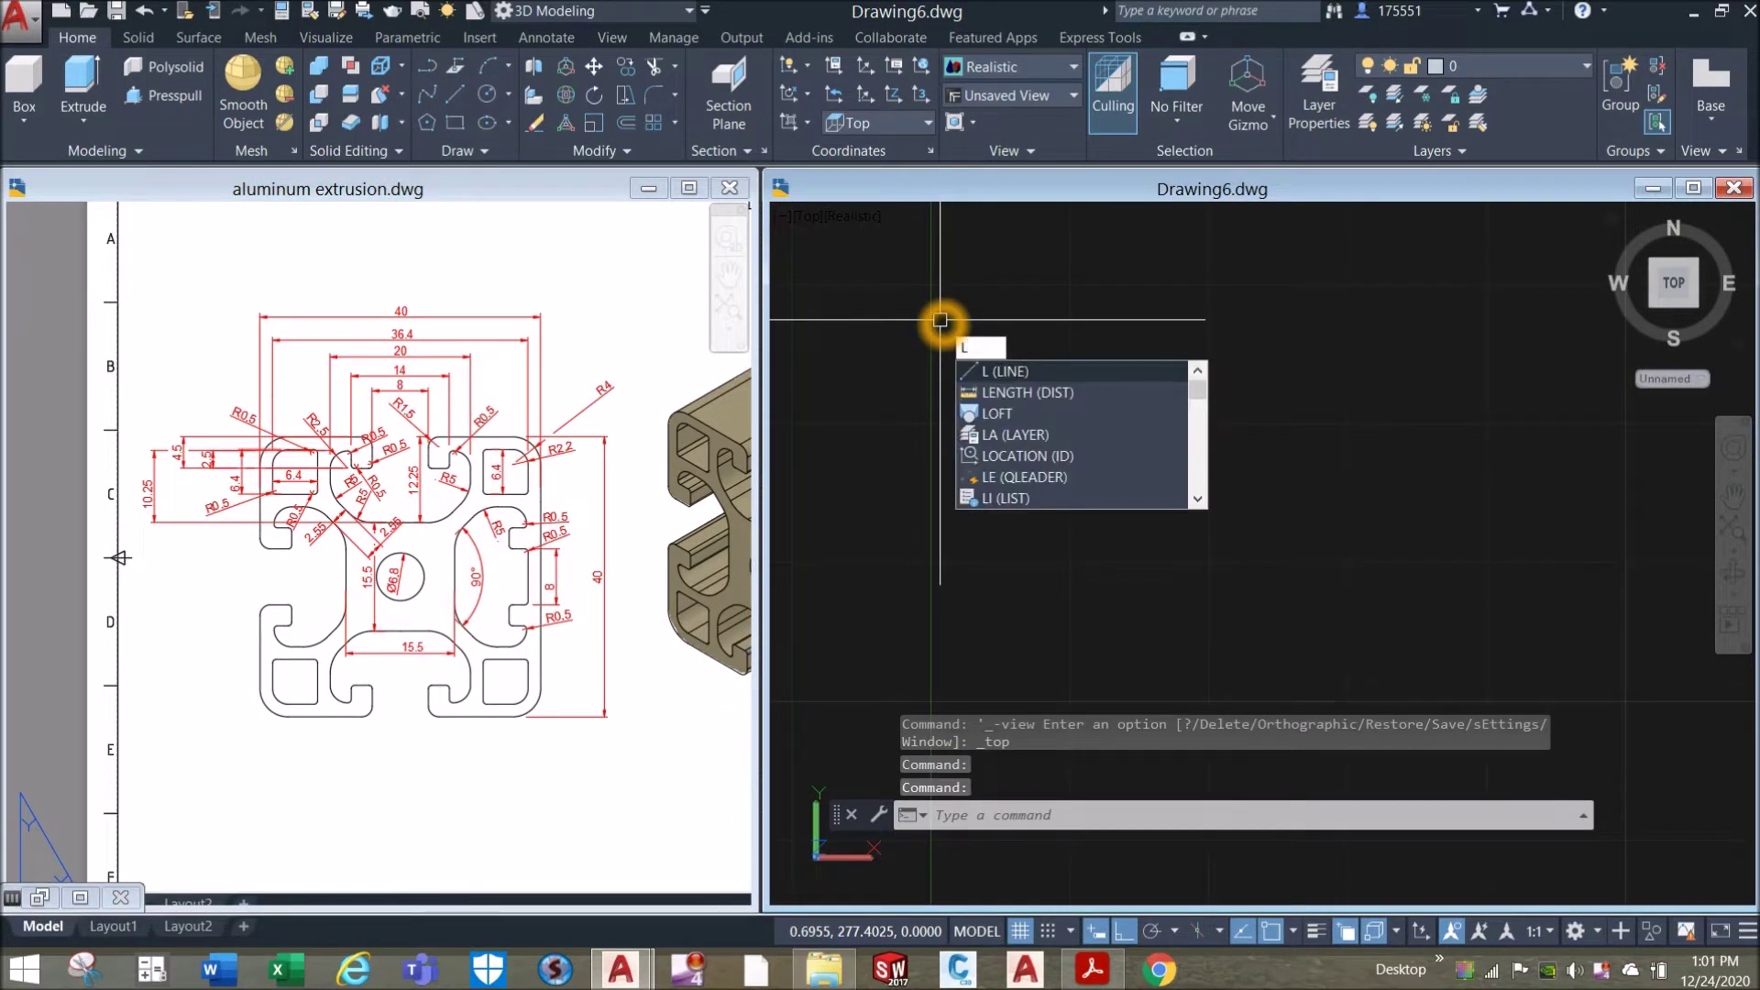
pyautogui.press('Return')
pyautogui.click(980, 324)
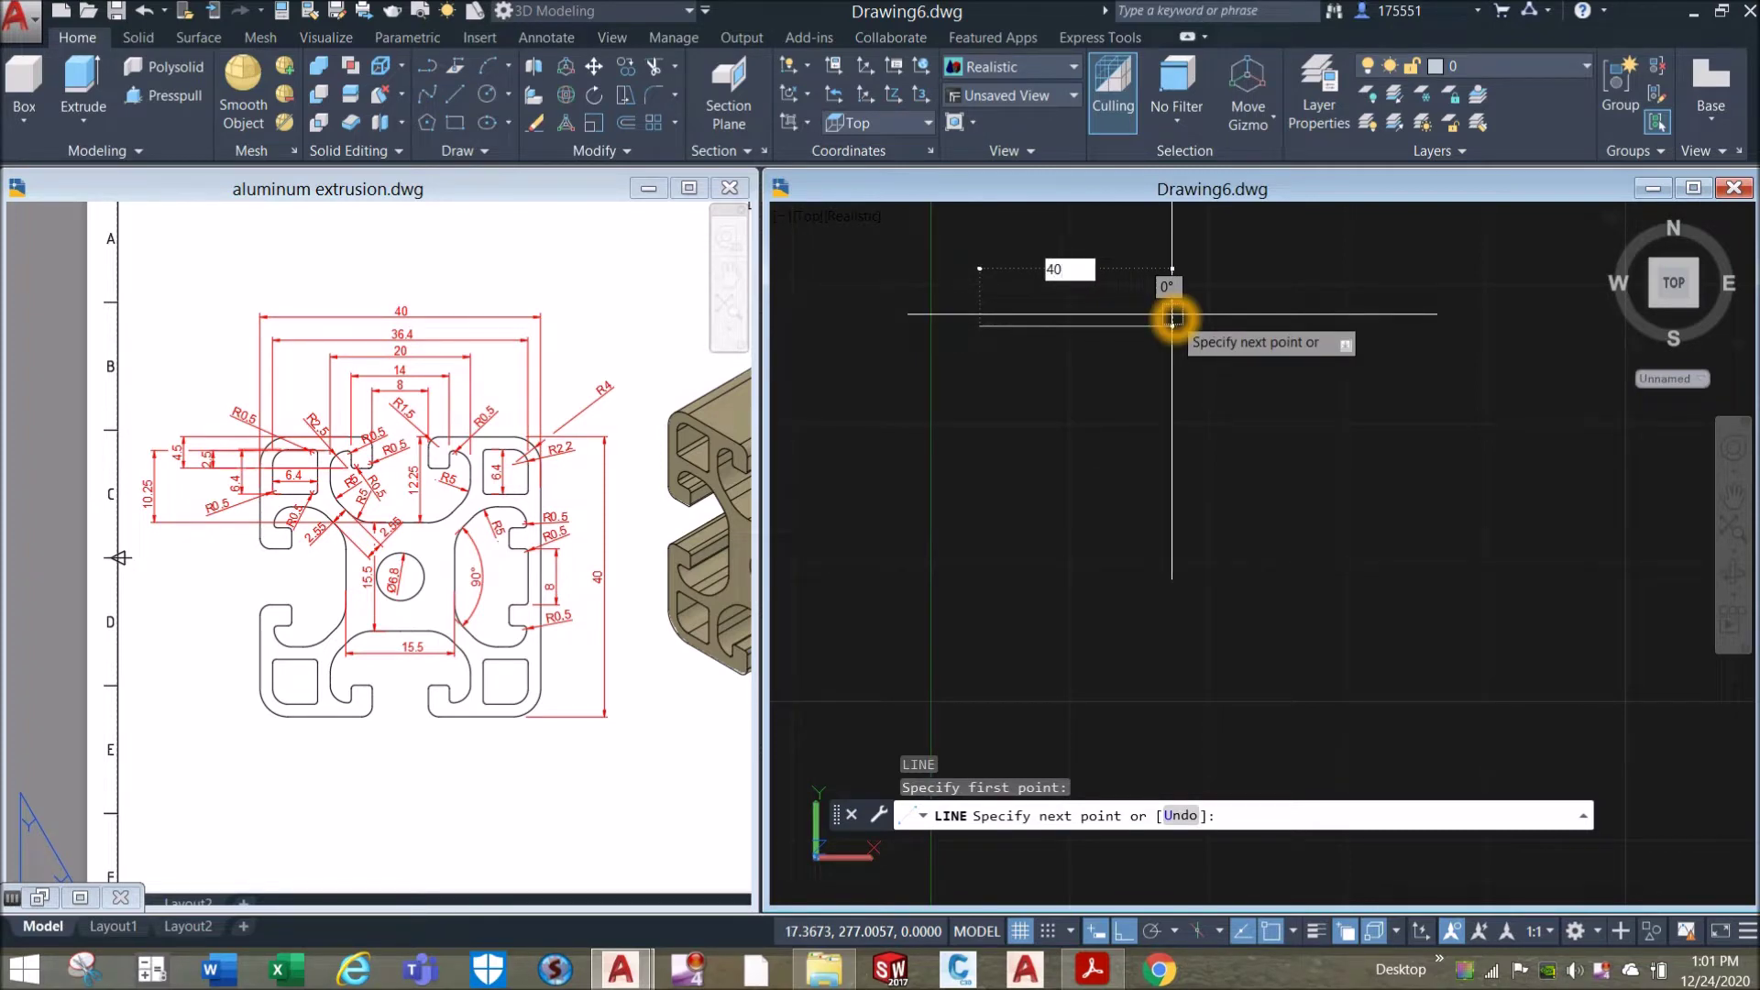
pyautogui.write('40')
pyautogui.press('Return')
pyautogui.moveTo(1266, 452)
pyautogui.mouseDown(button='middle')
pyautogui.moveTo(1168, 408)
pyautogui.moveTo(1027, 386)
pyautogui.mouseUp(button='middle')
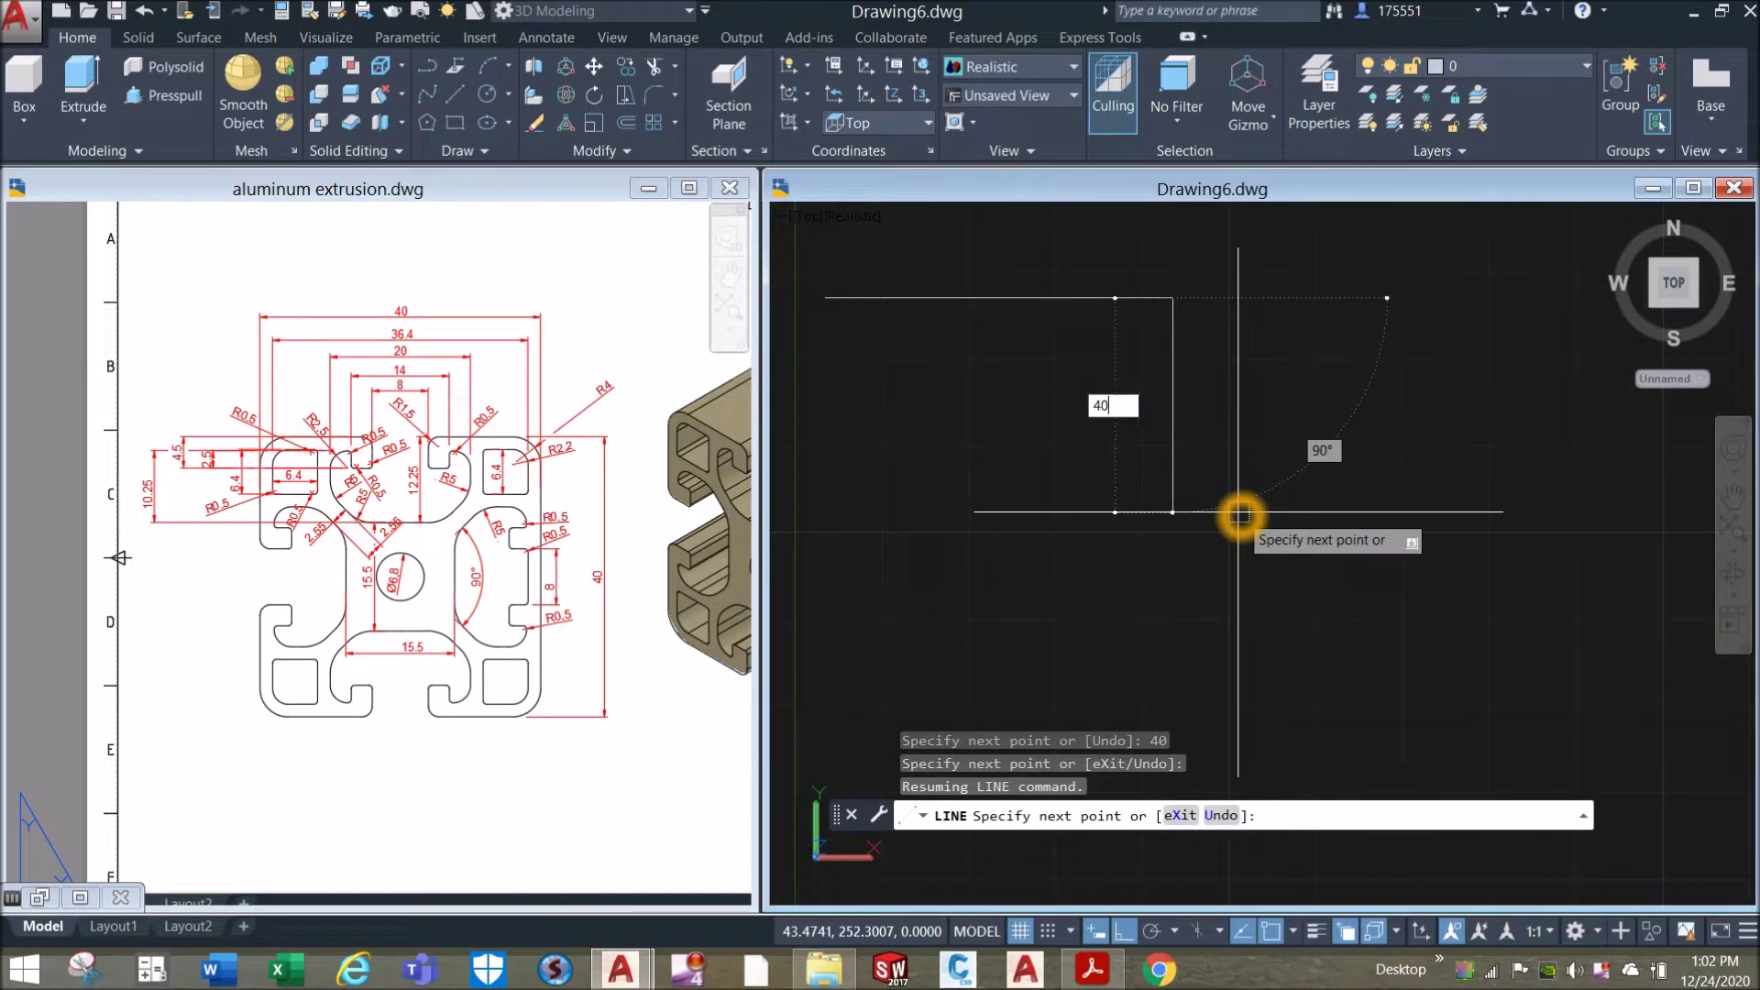
pyautogui.press('Return')
# Draw the square's bottom side 40 long and close the outline back to its starting corner.
pyautogui.moveTo(865, 589); pyautogui.dragTo(1038, 534, button='middle')
pyautogui.click(1026, 535)
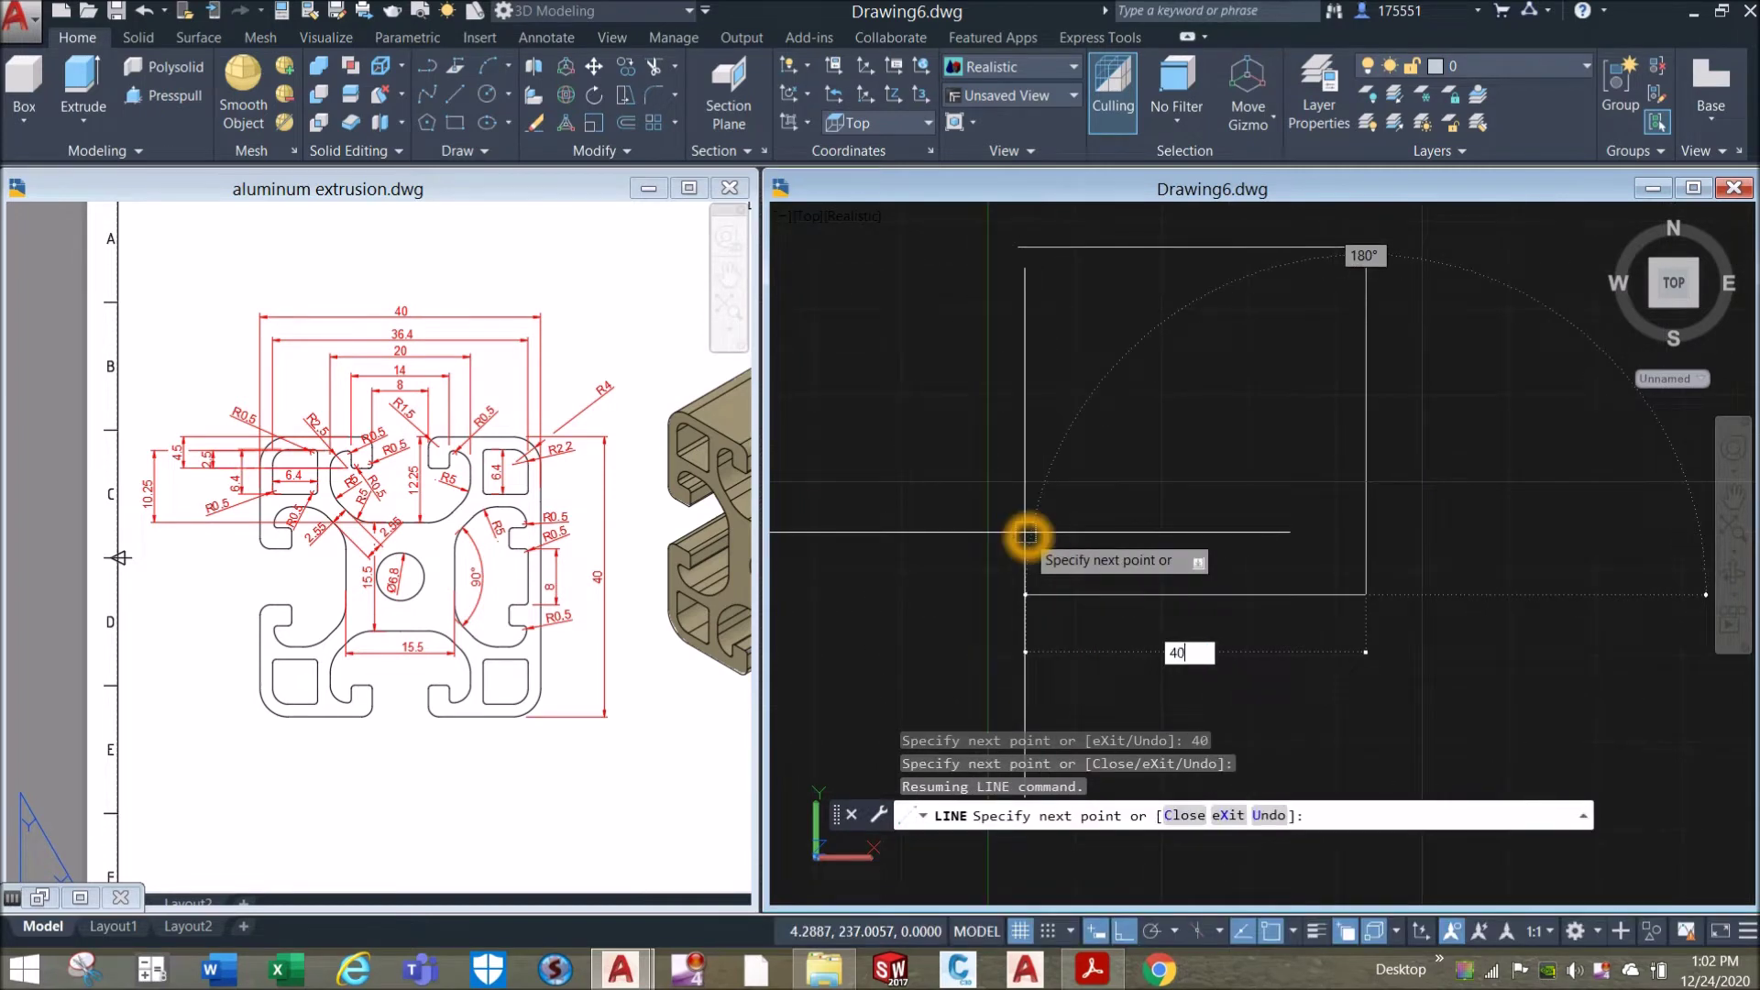
pyautogui.write('40')
pyautogui.press('Return')
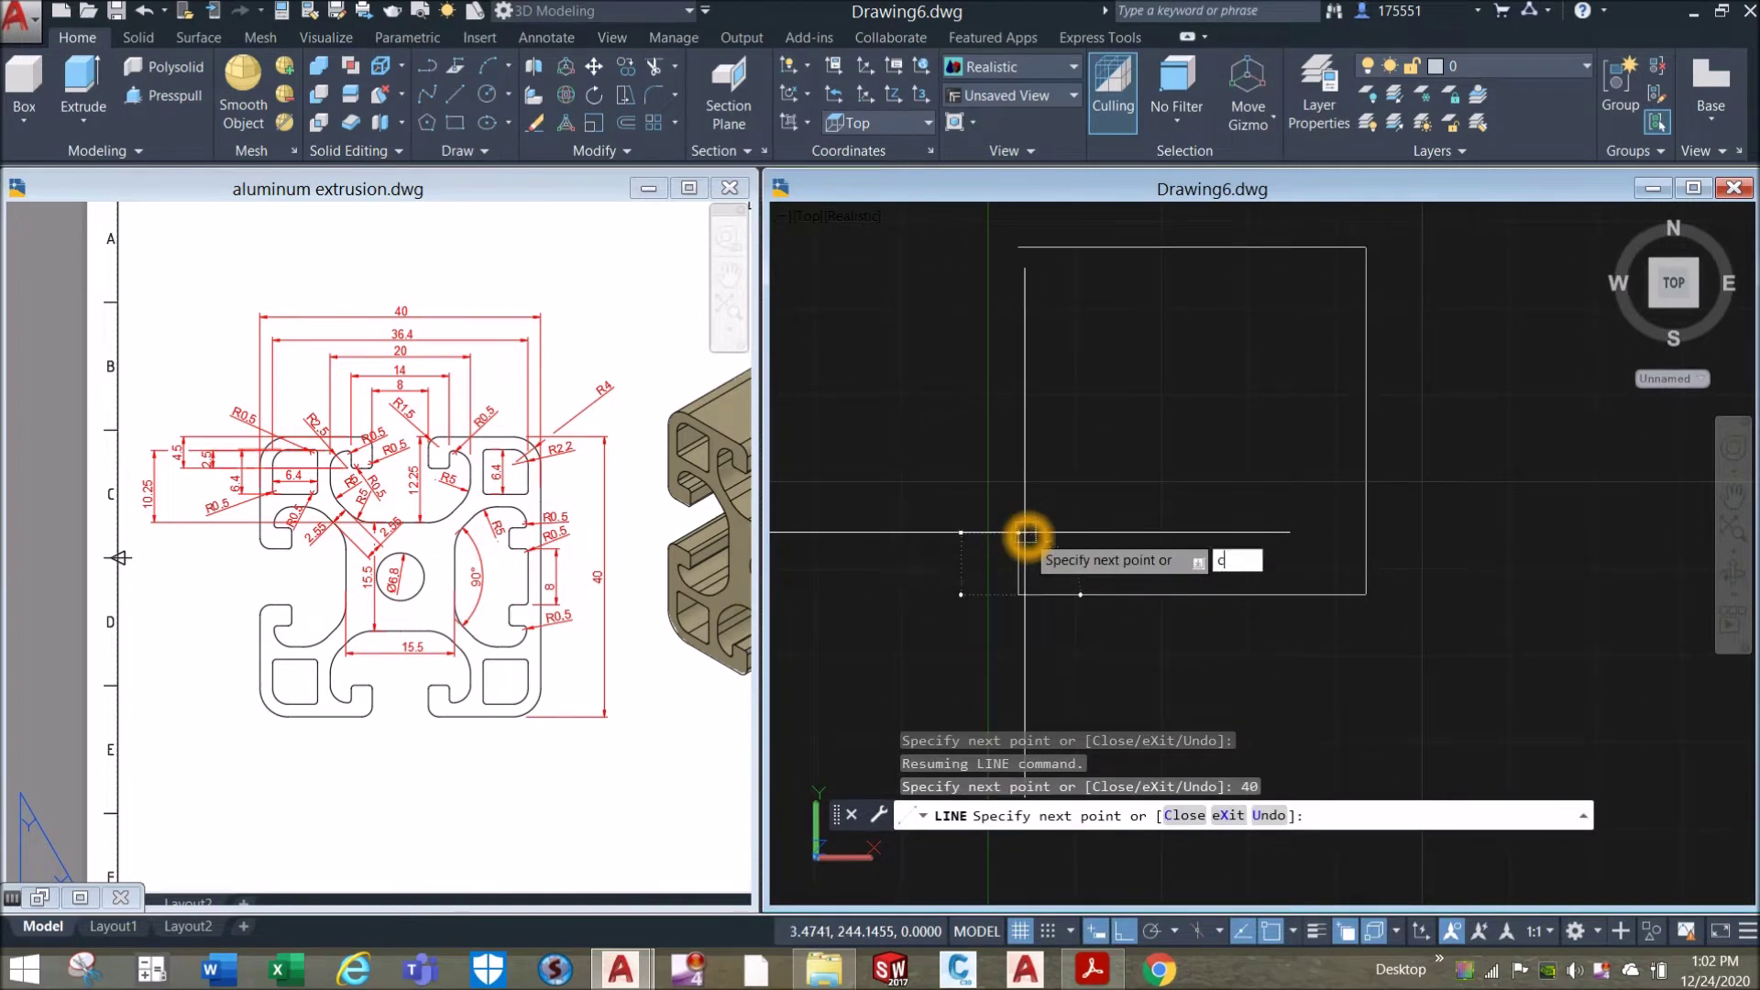
pyautogui.write('c')
pyautogui.press('Return')
# Draw a circle of diameter 6.8 at the square's centre, located midway between the midpoints of the top and bottom sides.
pyautogui.click(523, 550)
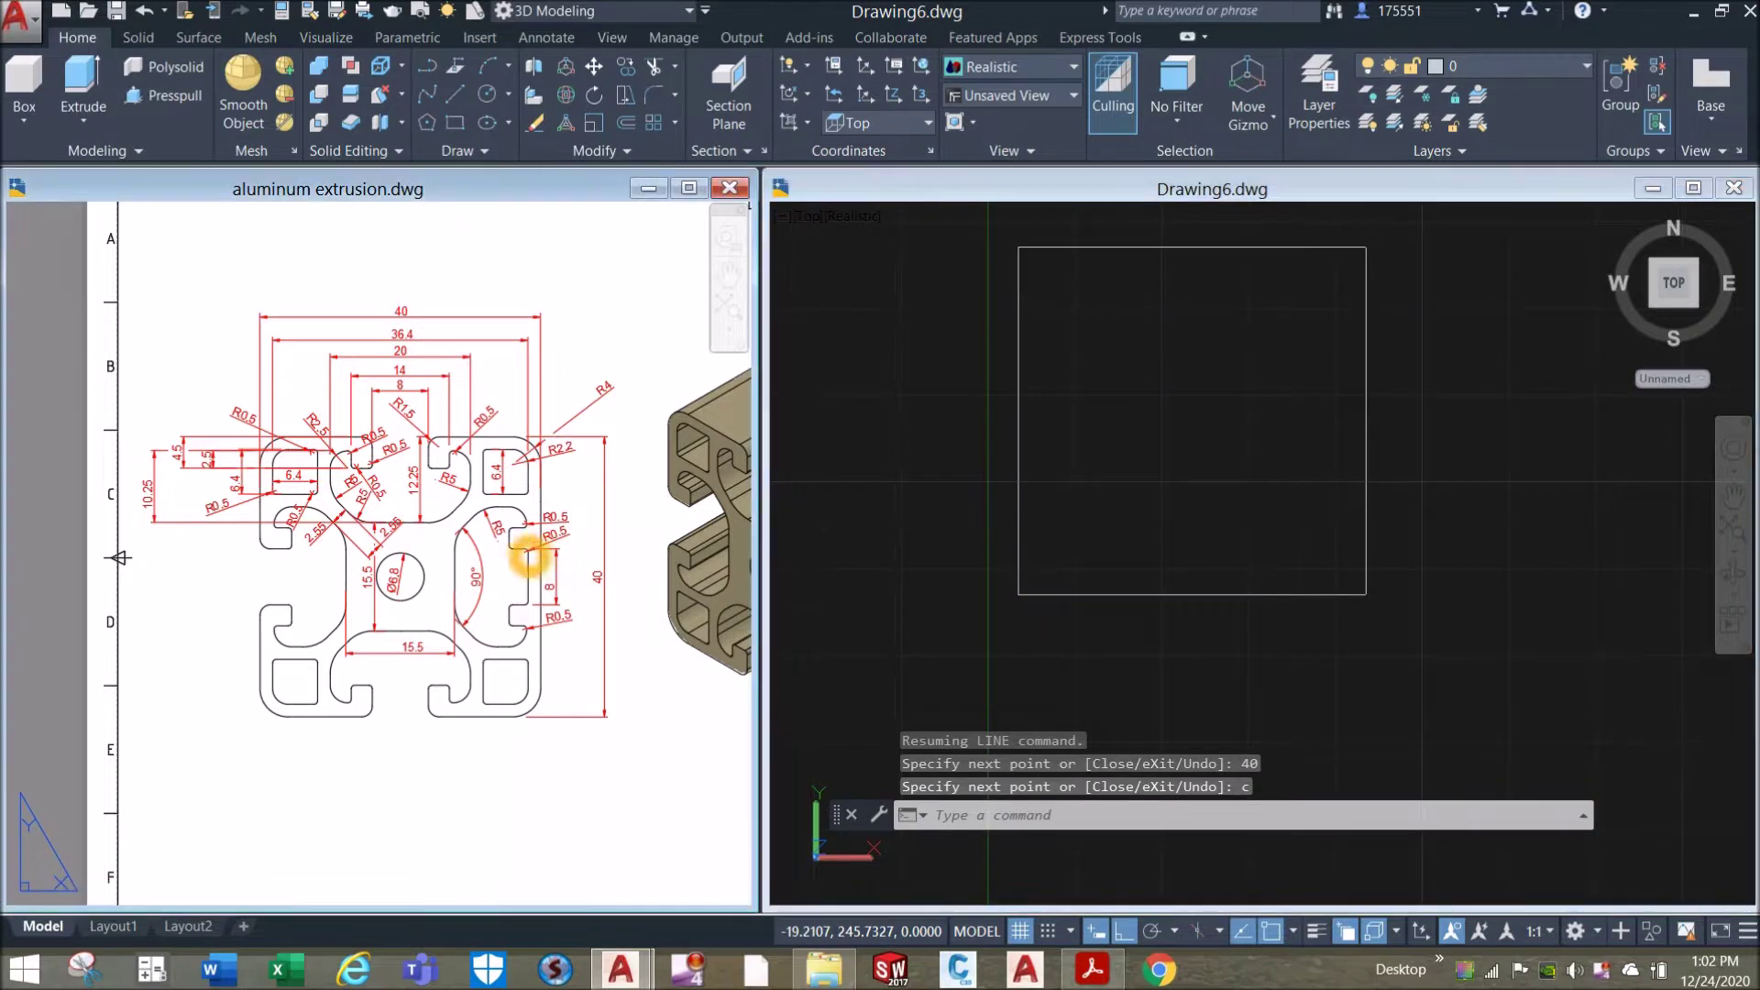
pyautogui.scroll(3, 409, 543)
pyautogui.click(345, 581)
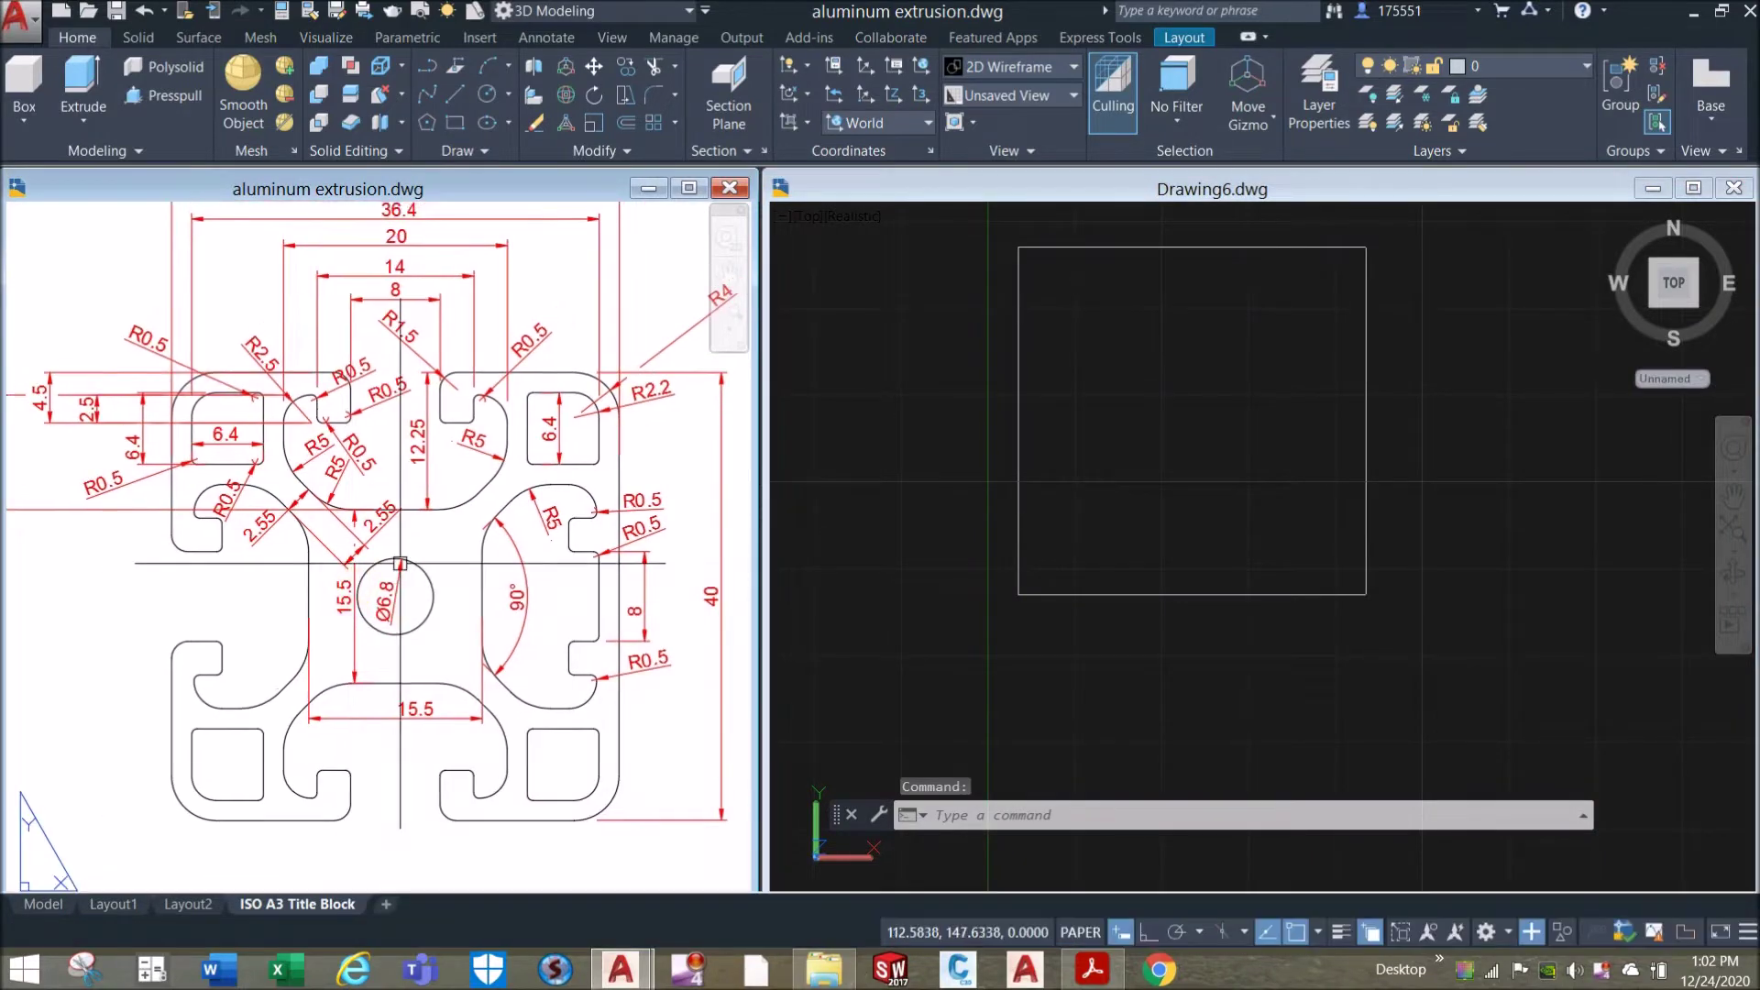
pyautogui.click(1167, 458)
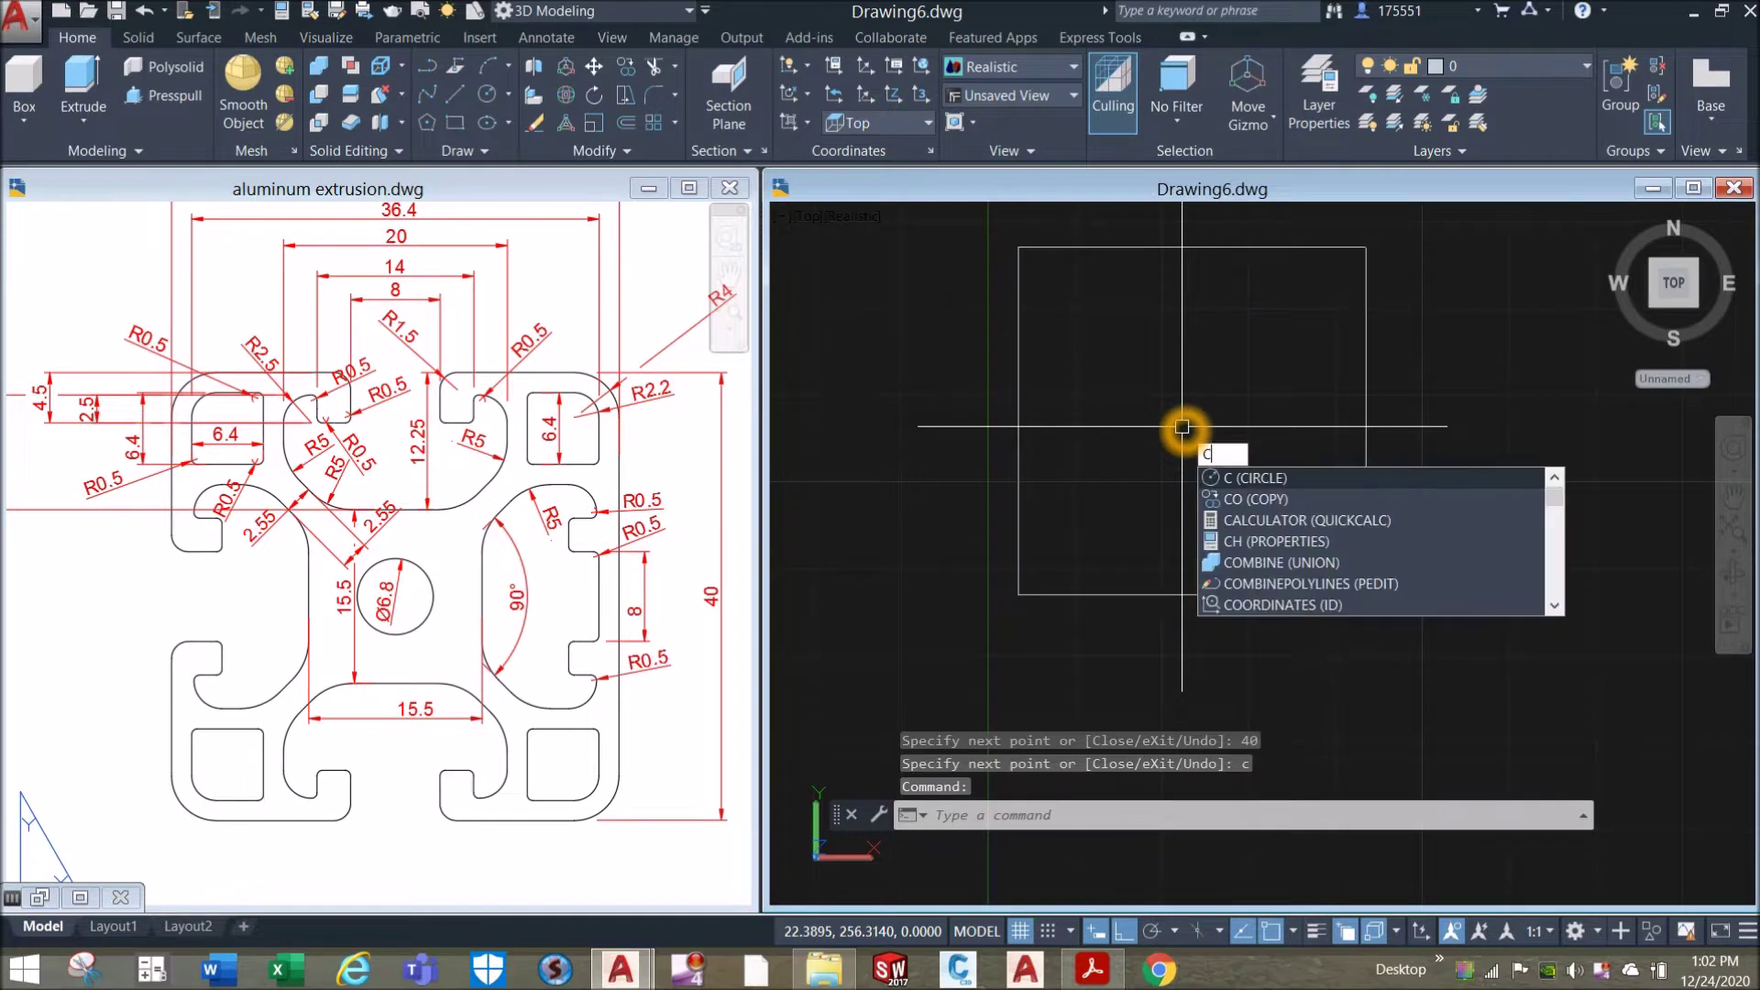
pyautogui.press('Return')
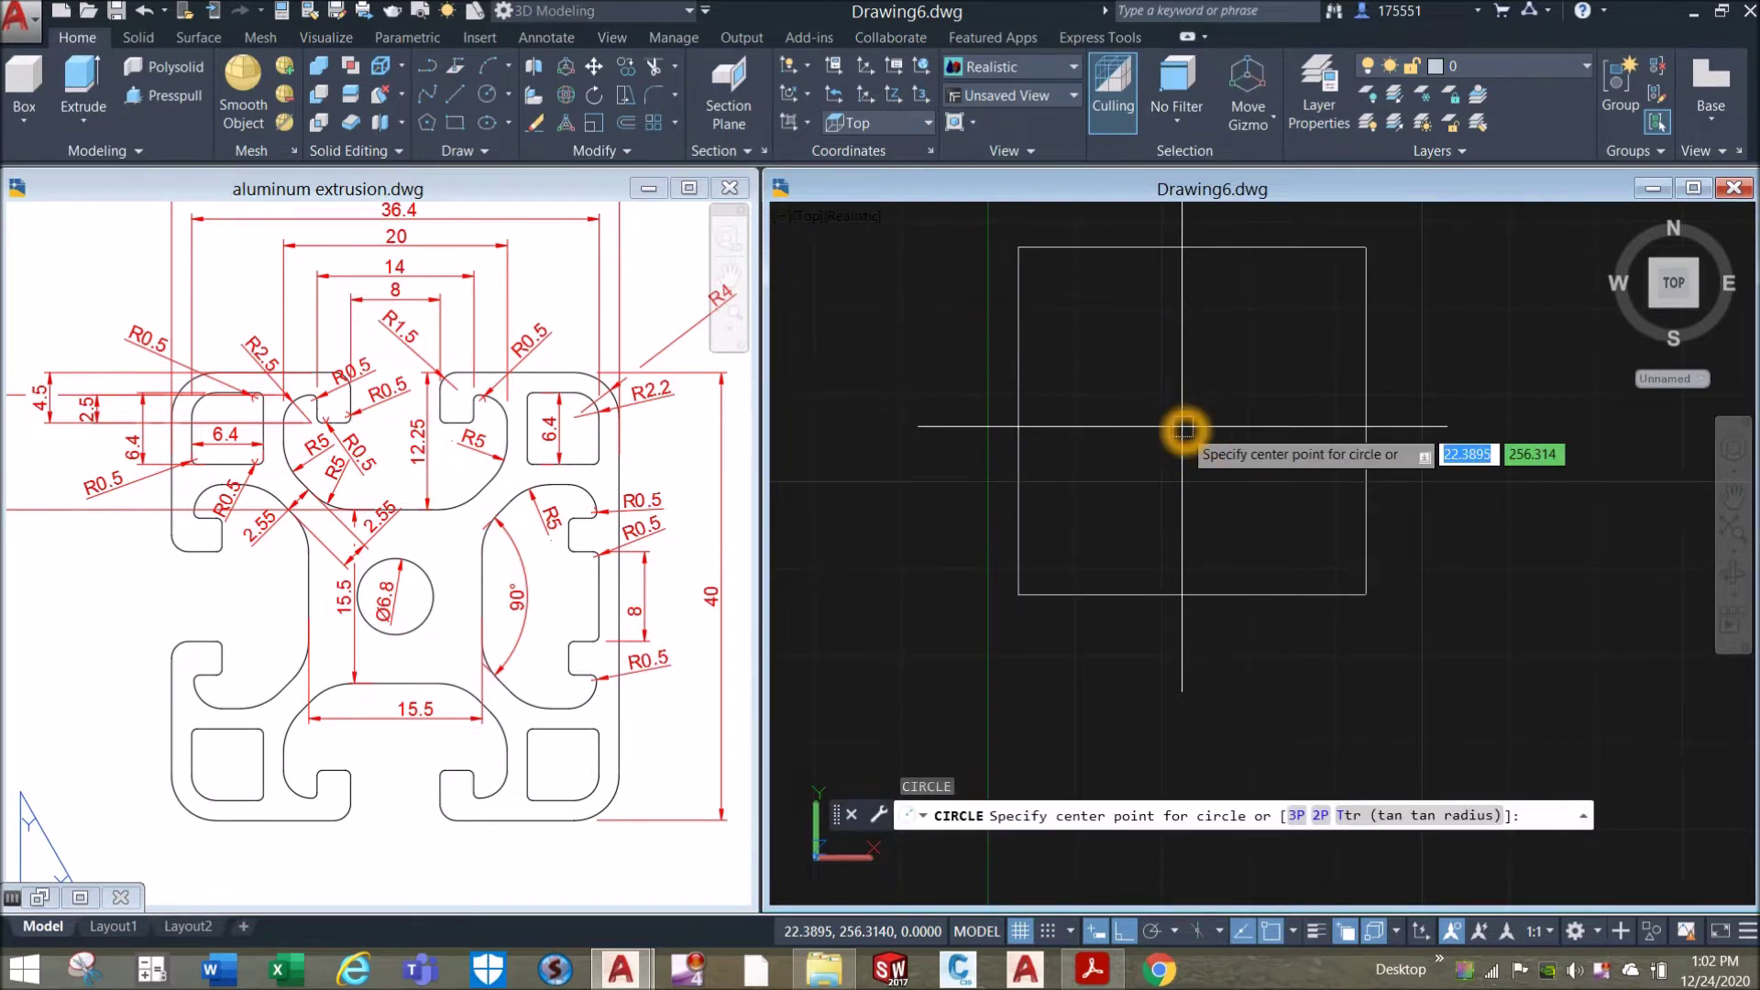
pyautogui.press('F8')
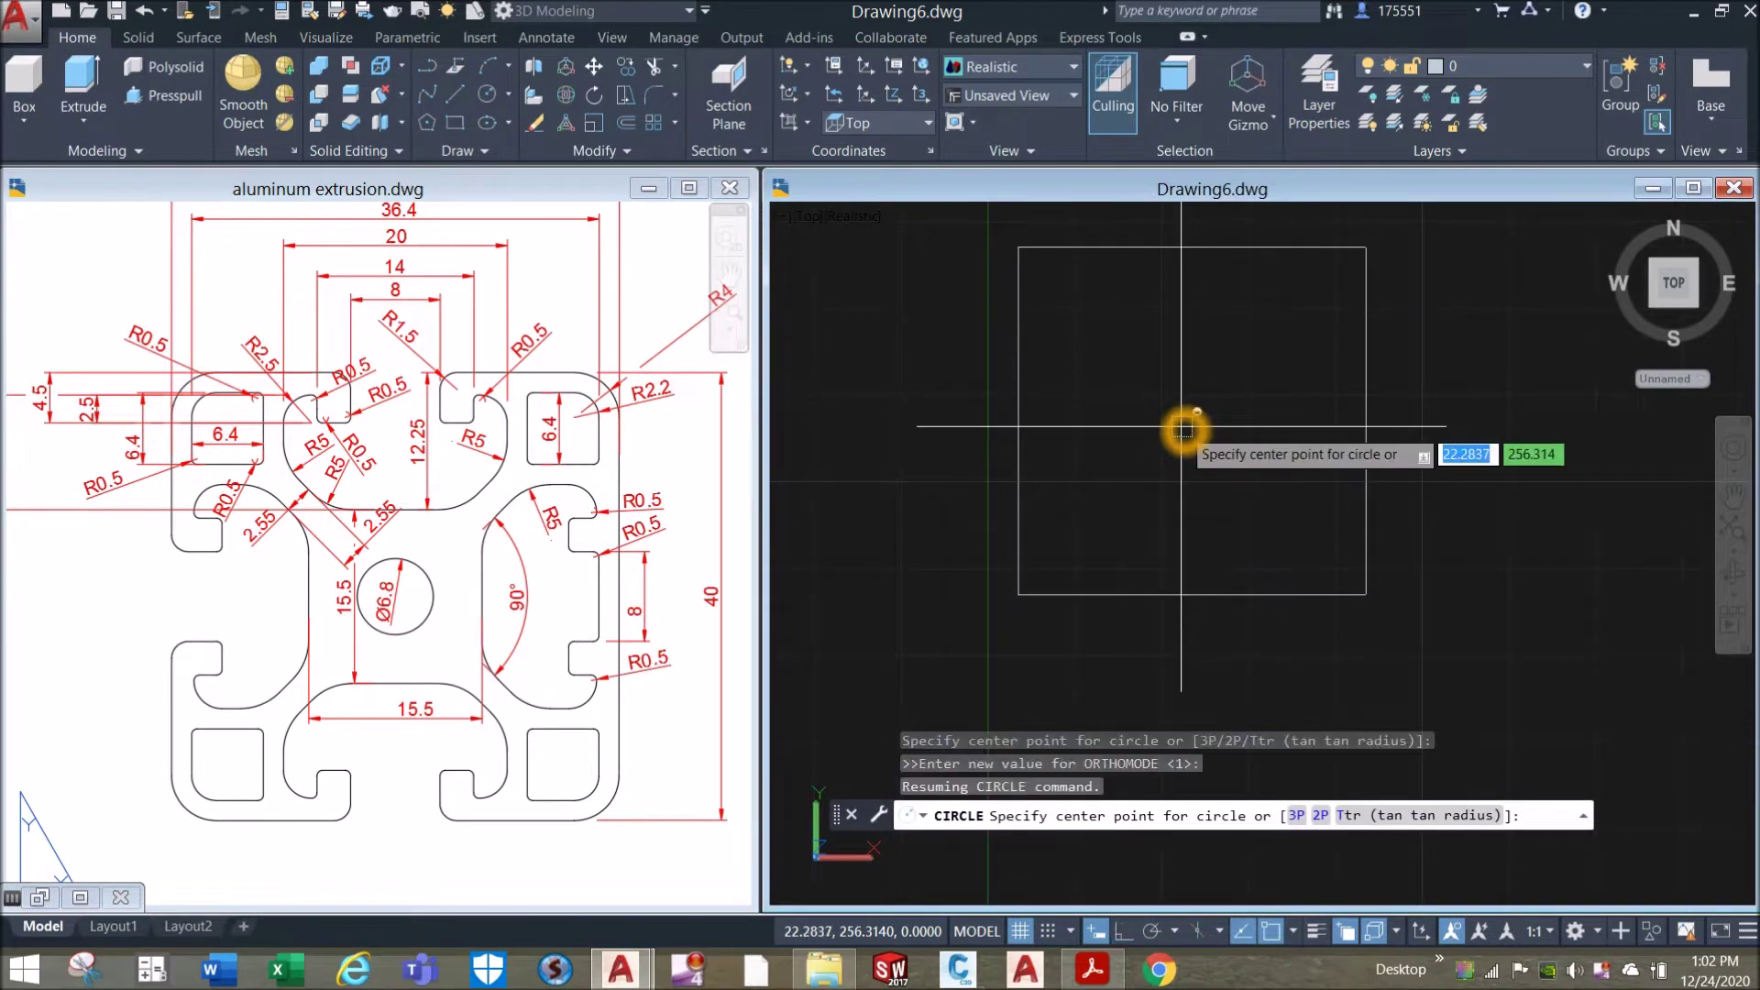
pyautogui.keyDown('shift'); pyautogui.rightClick(1181, 429); pyautogui.keyUp('shift')
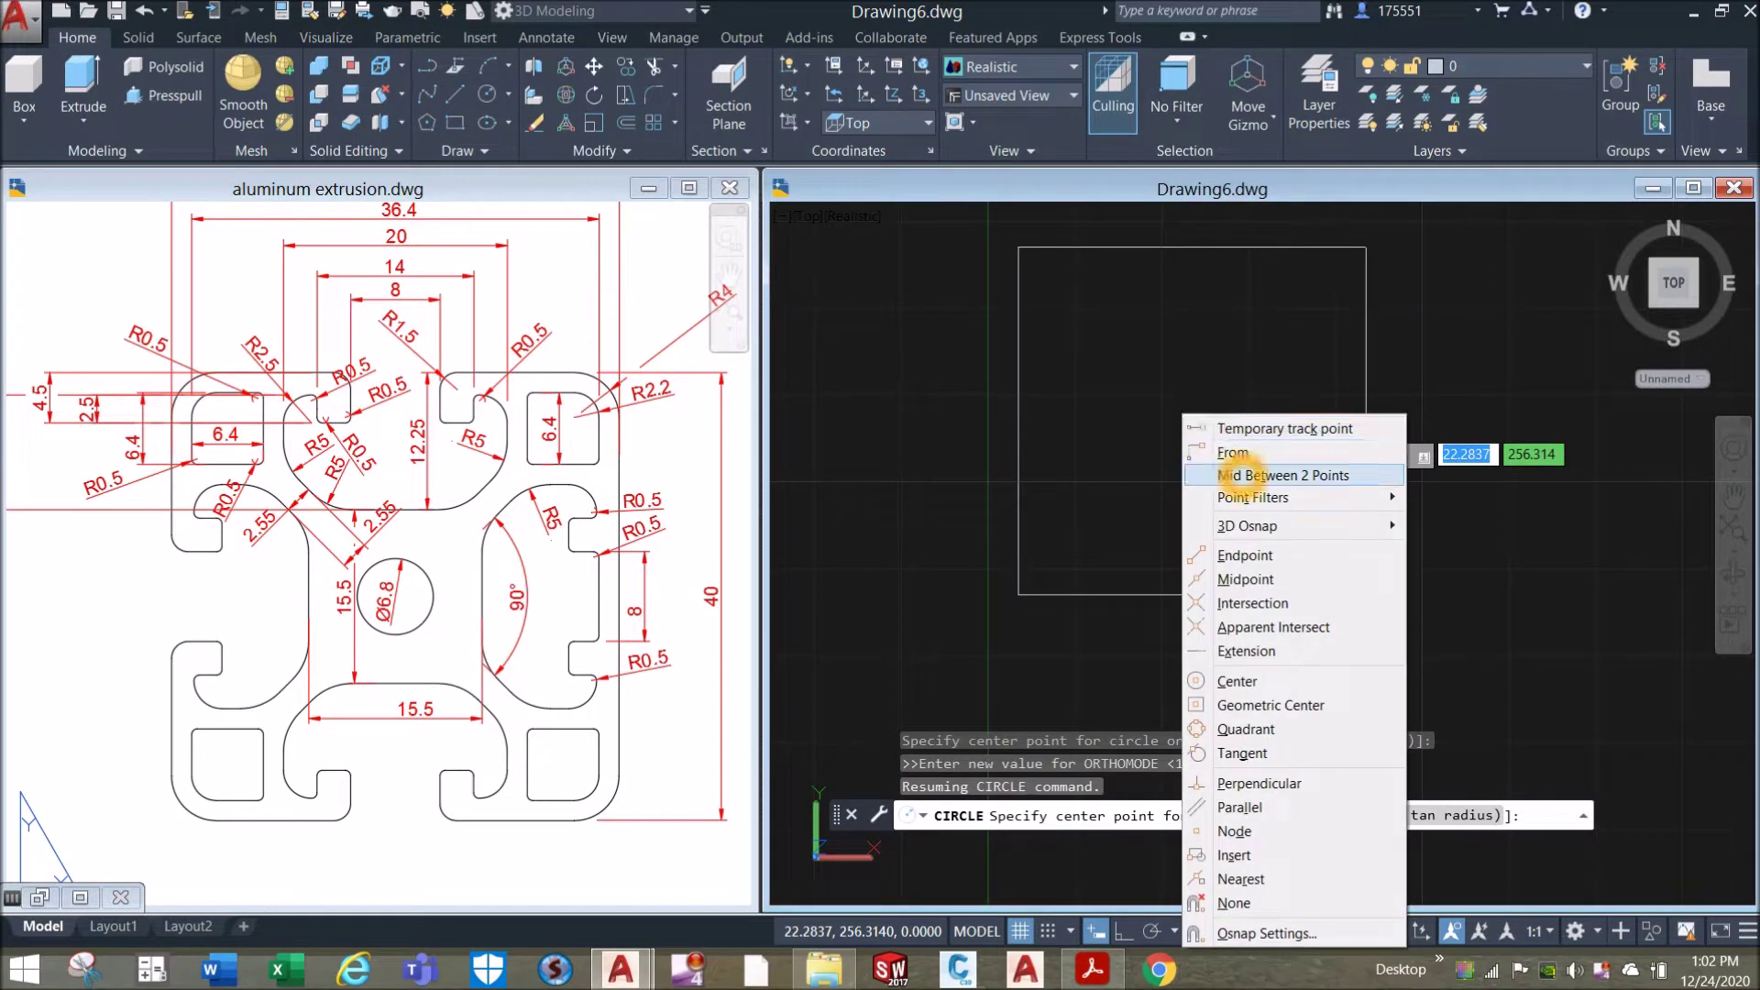
pyautogui.click(1238, 474)
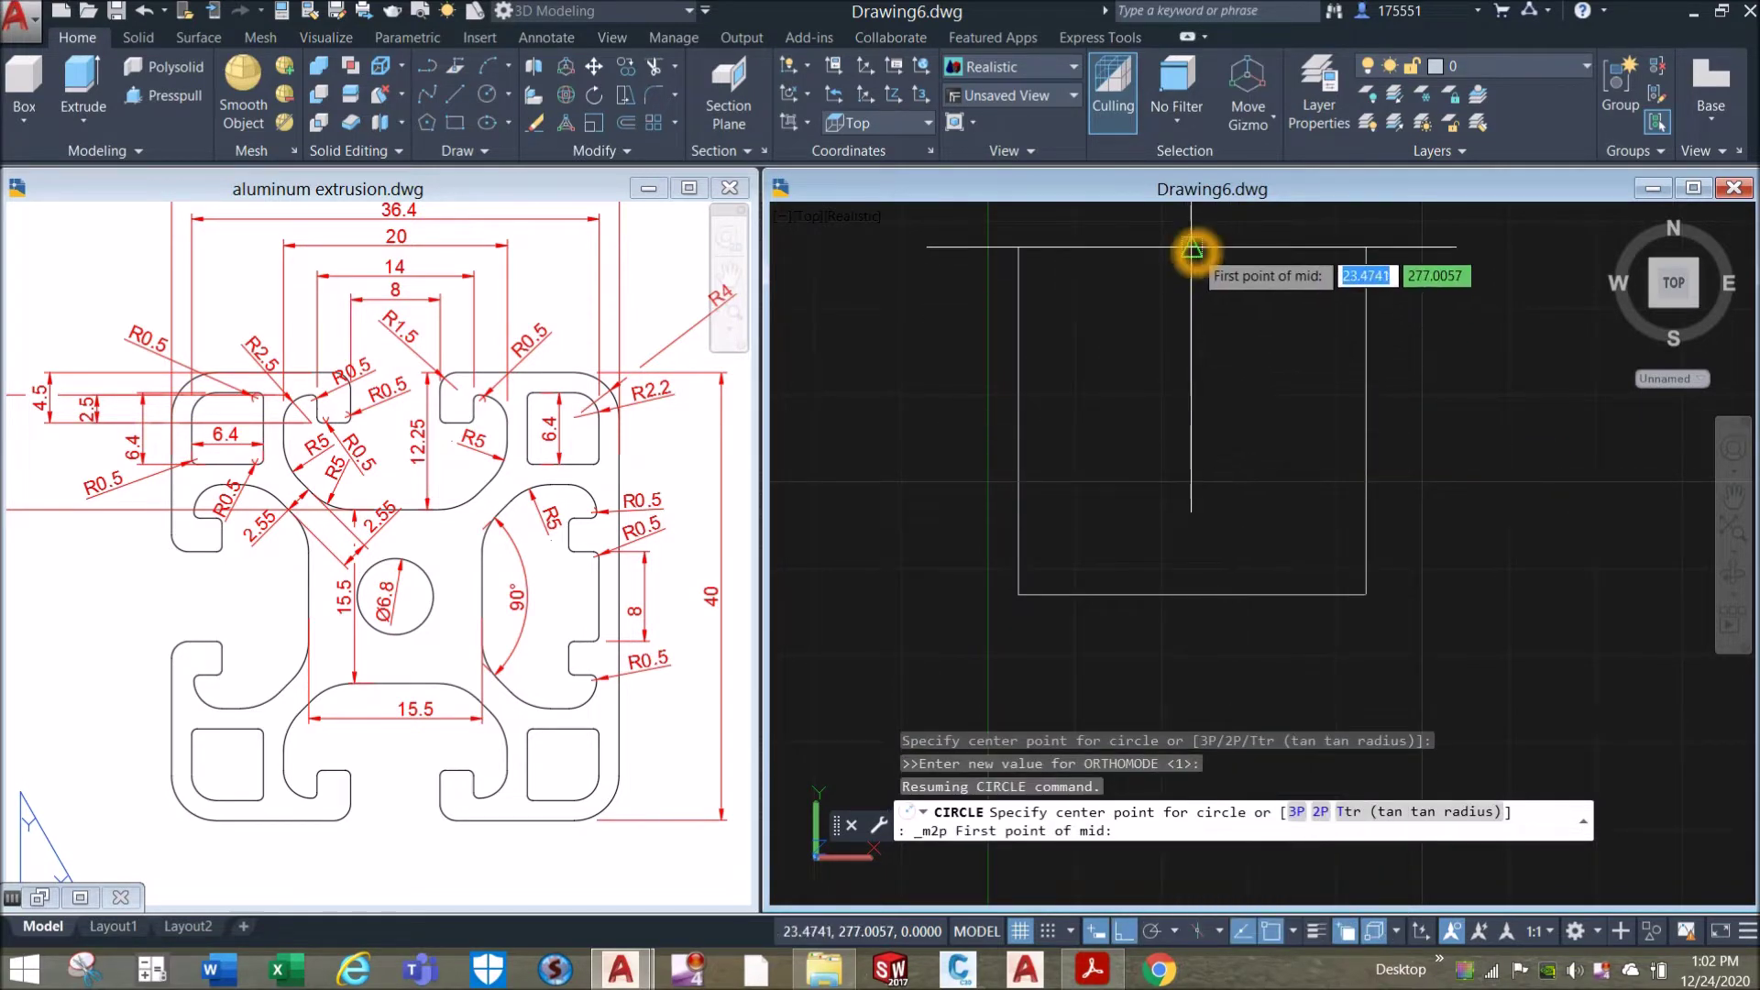
pyautogui.click(1195, 251)
pyautogui.press('F8')
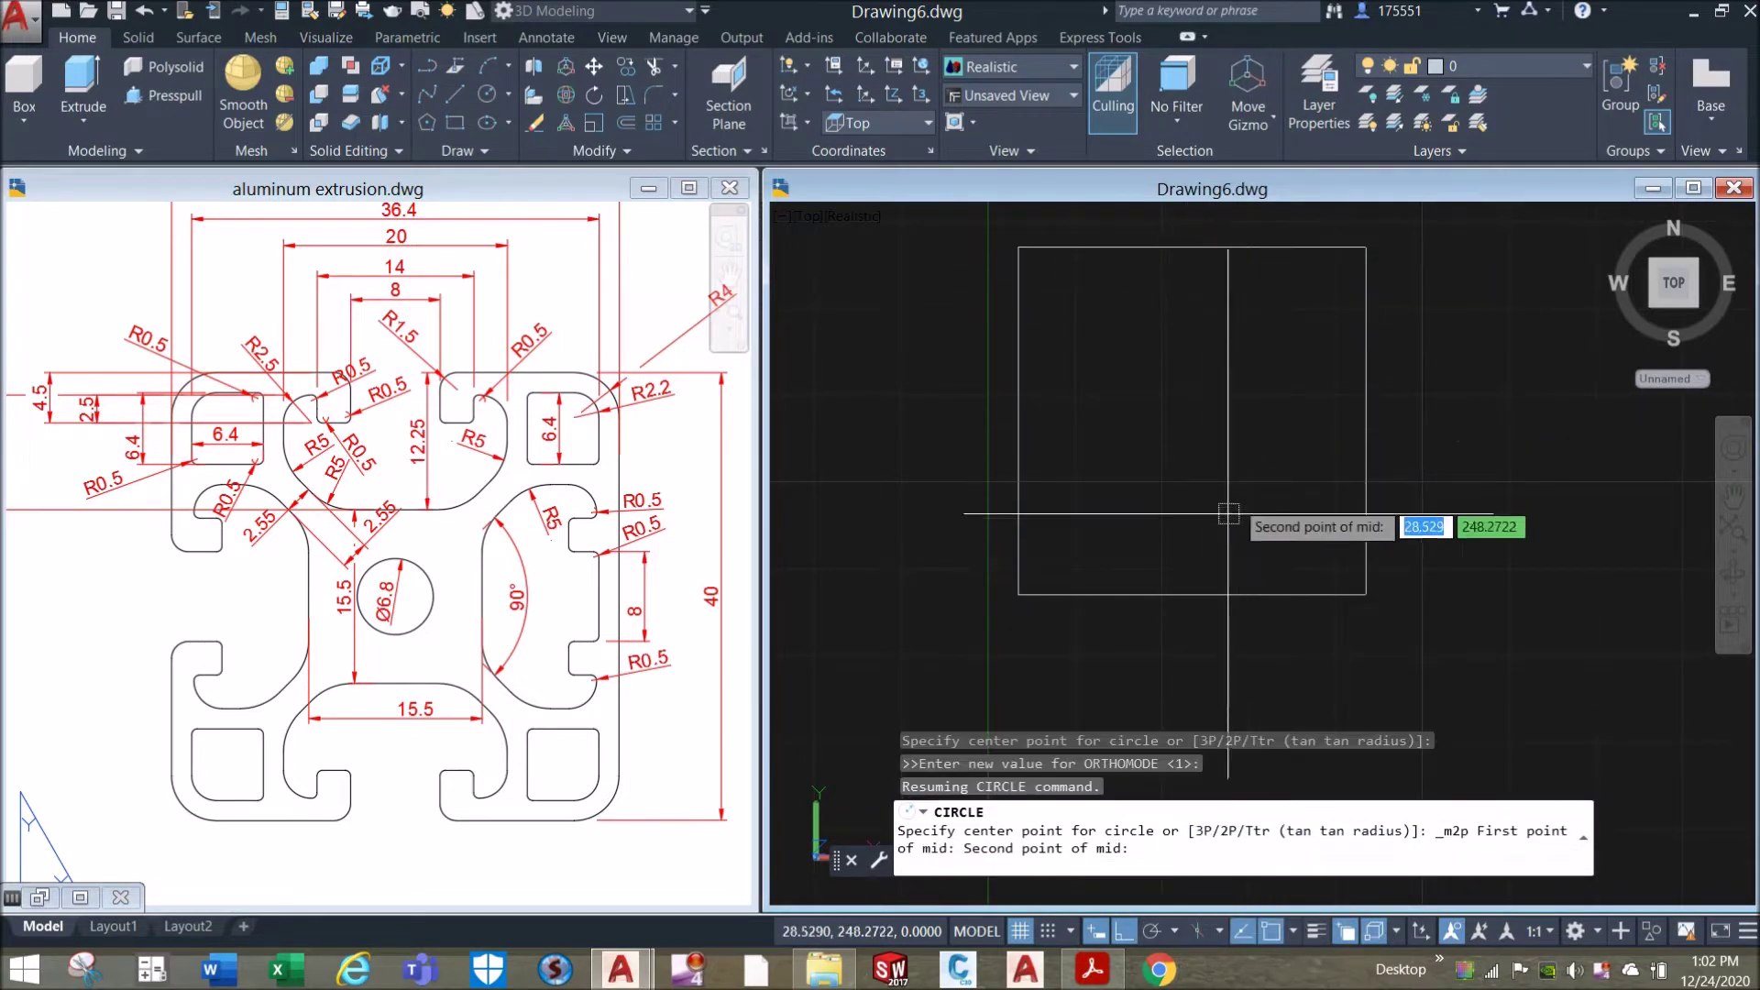
pyautogui.click(1196, 595)
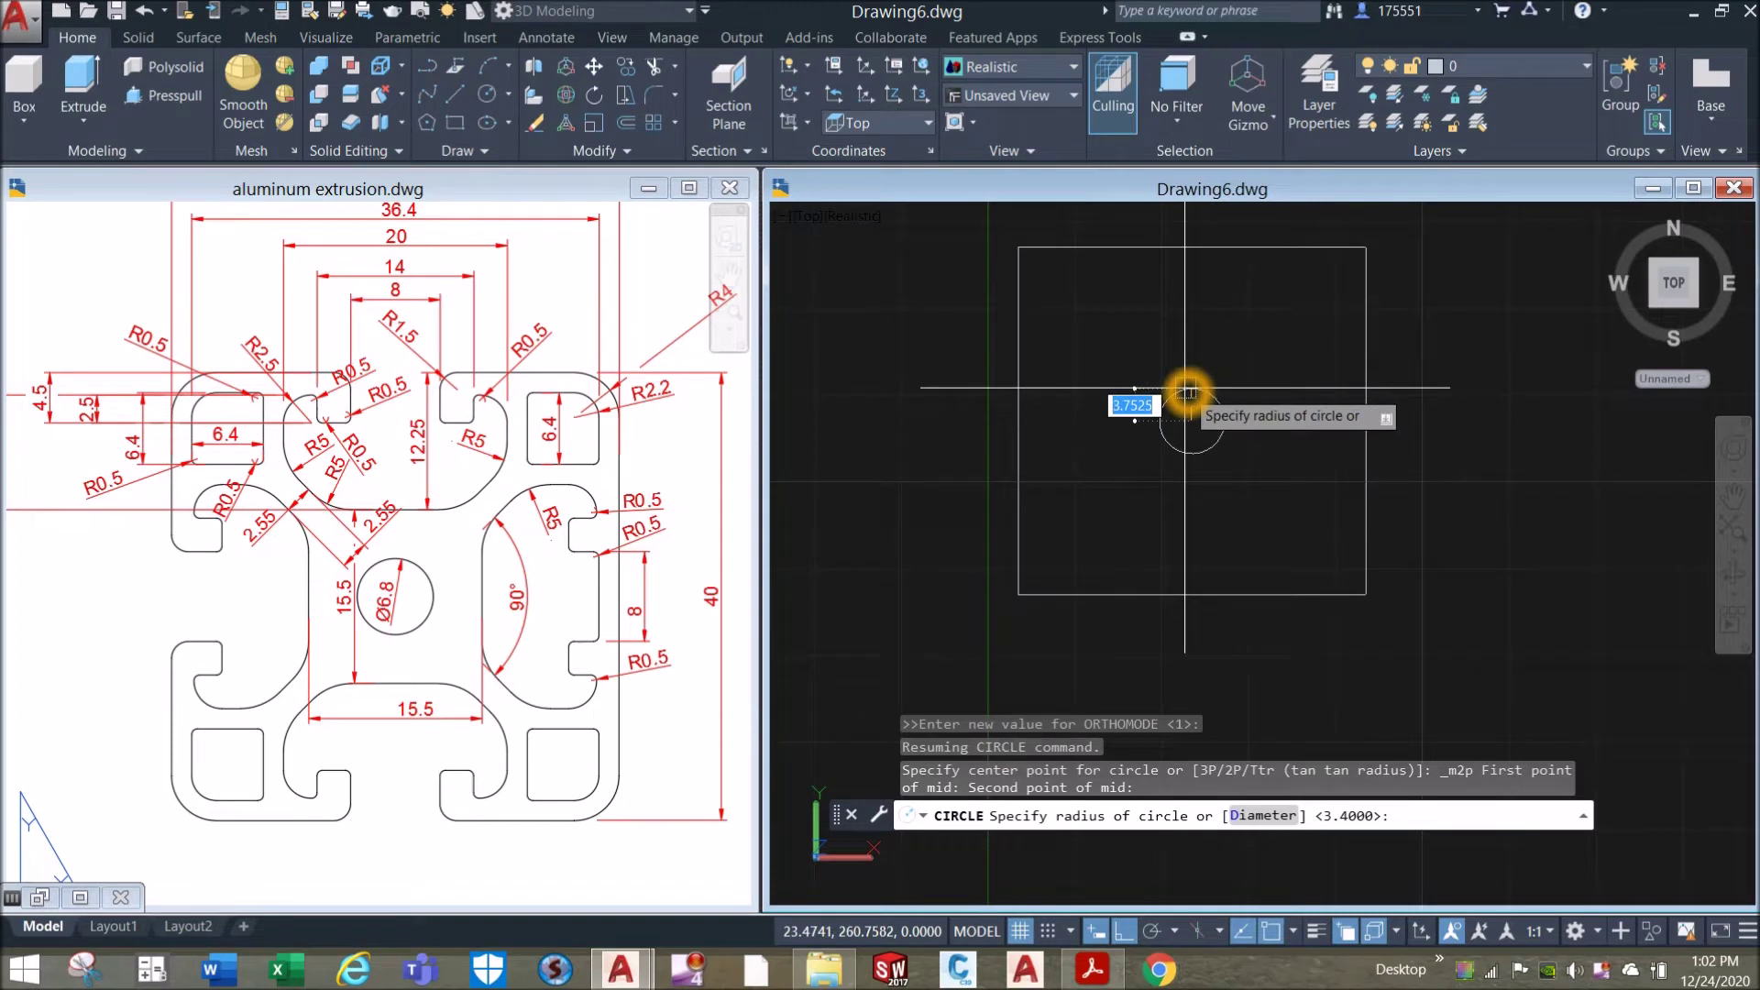
pyautogui.press('Return')
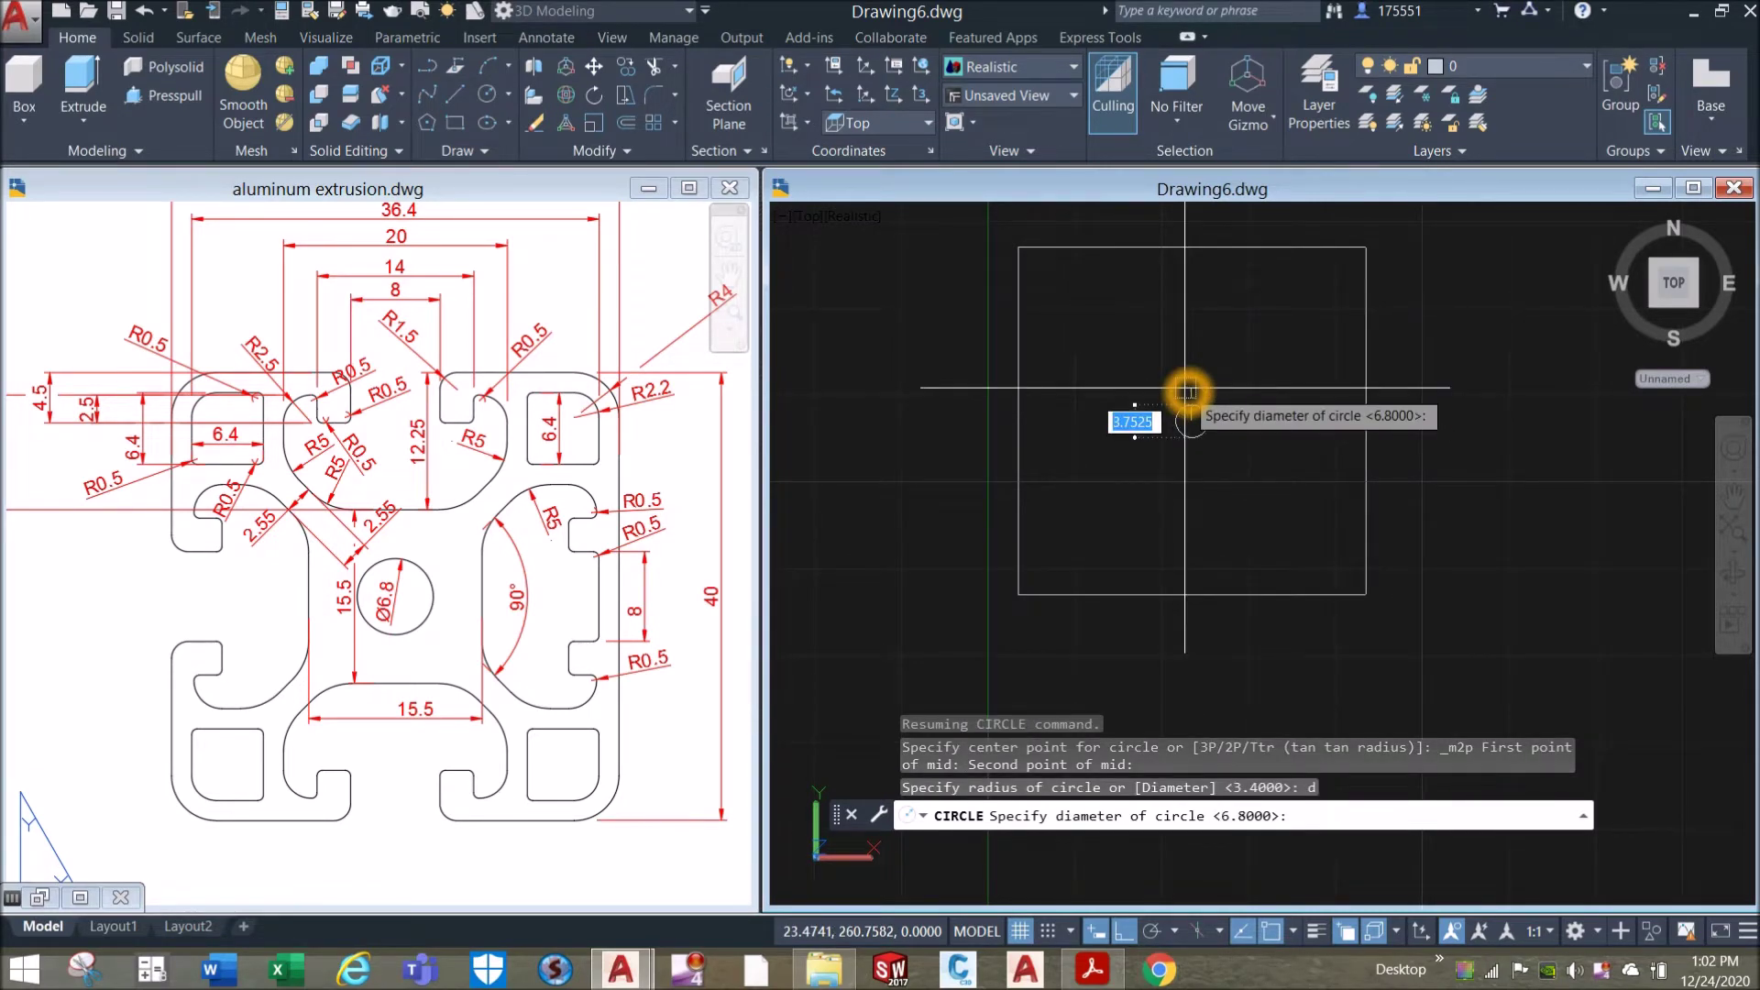
pyautogui.press('Return')
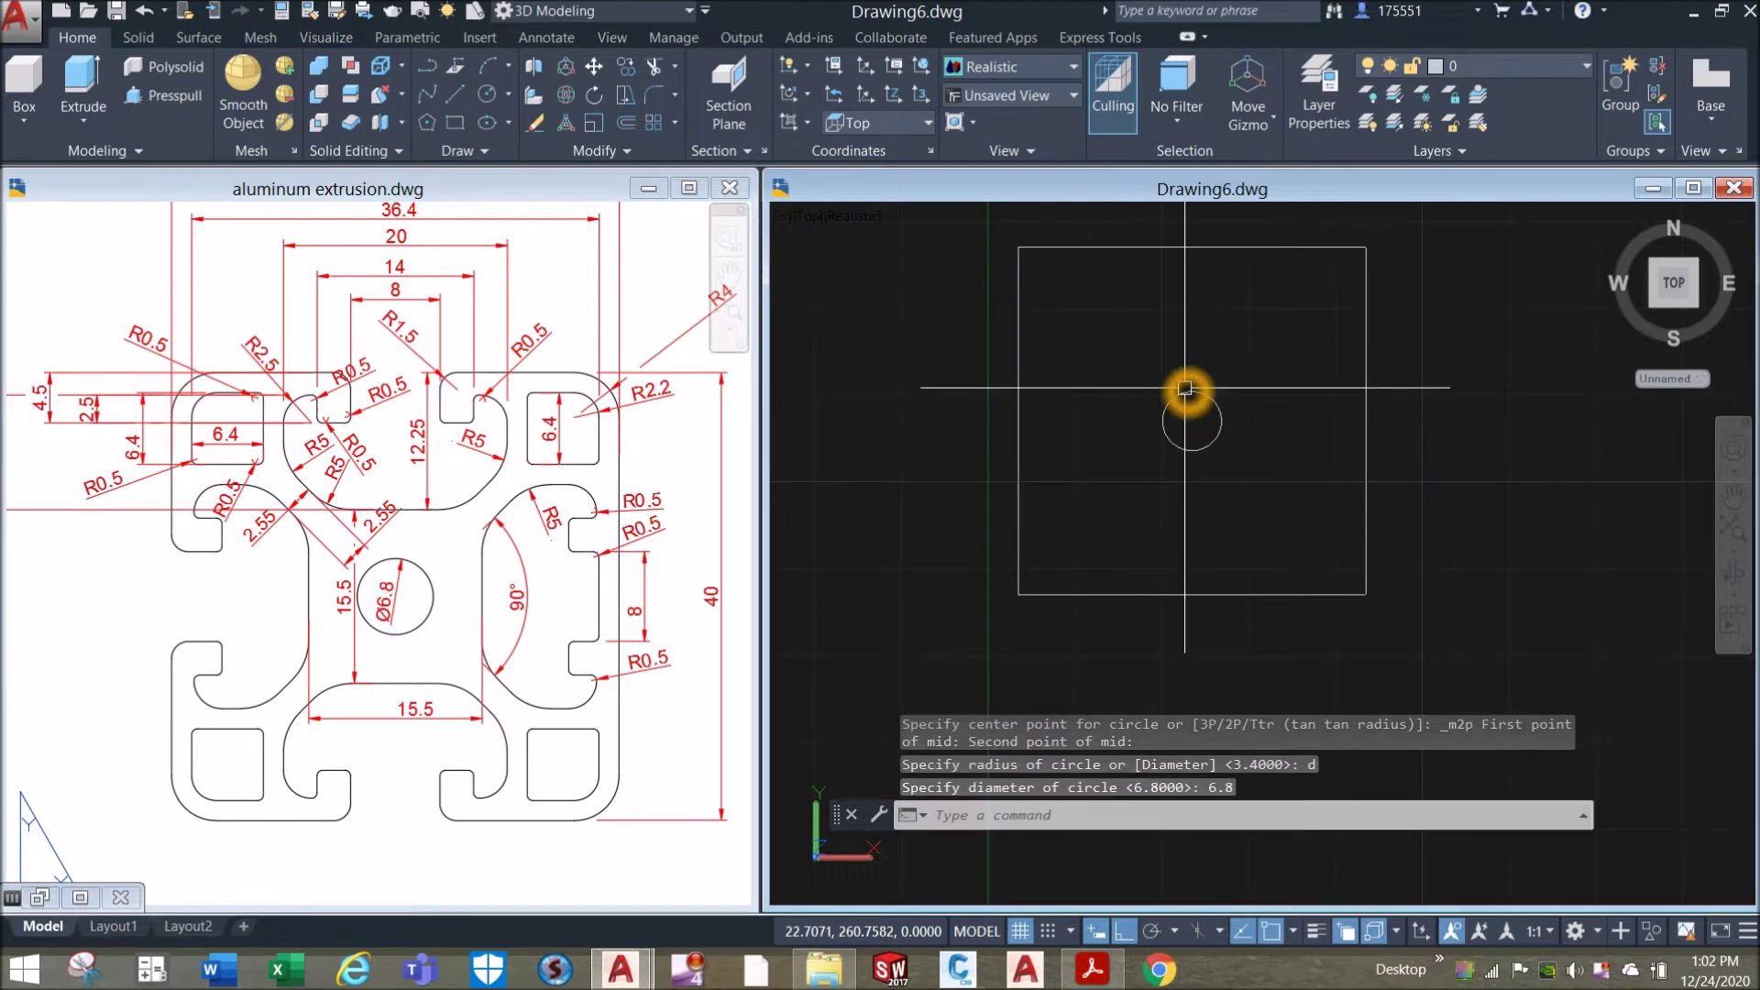
# Draw a vertical line from the circle's centre up to the midpoint of the square's top side.
pyautogui.write('l')
pyautogui.press('Return')
pyautogui.moveTo(1187, 422); pyautogui.dragTo(1206, 480, button='middle')
pyautogui.scroll(2, 1206, 480)
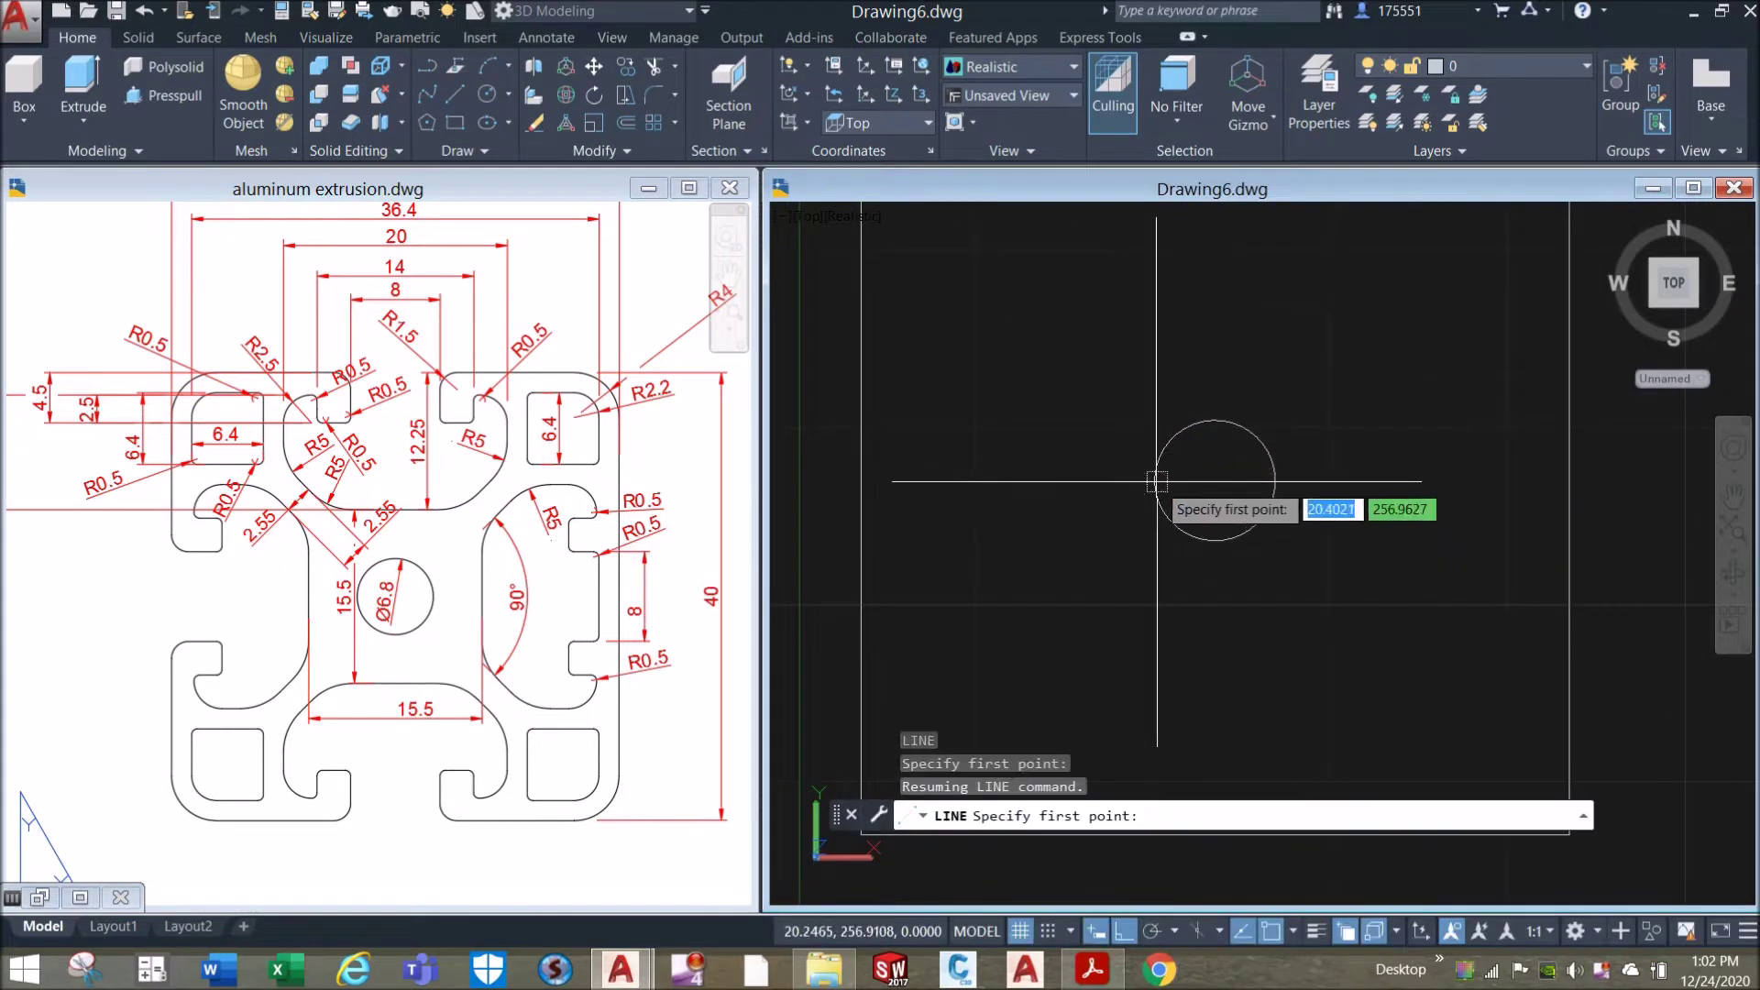
pyautogui.click(1209, 480)
pyautogui.scroll(-2, 1210, 458)
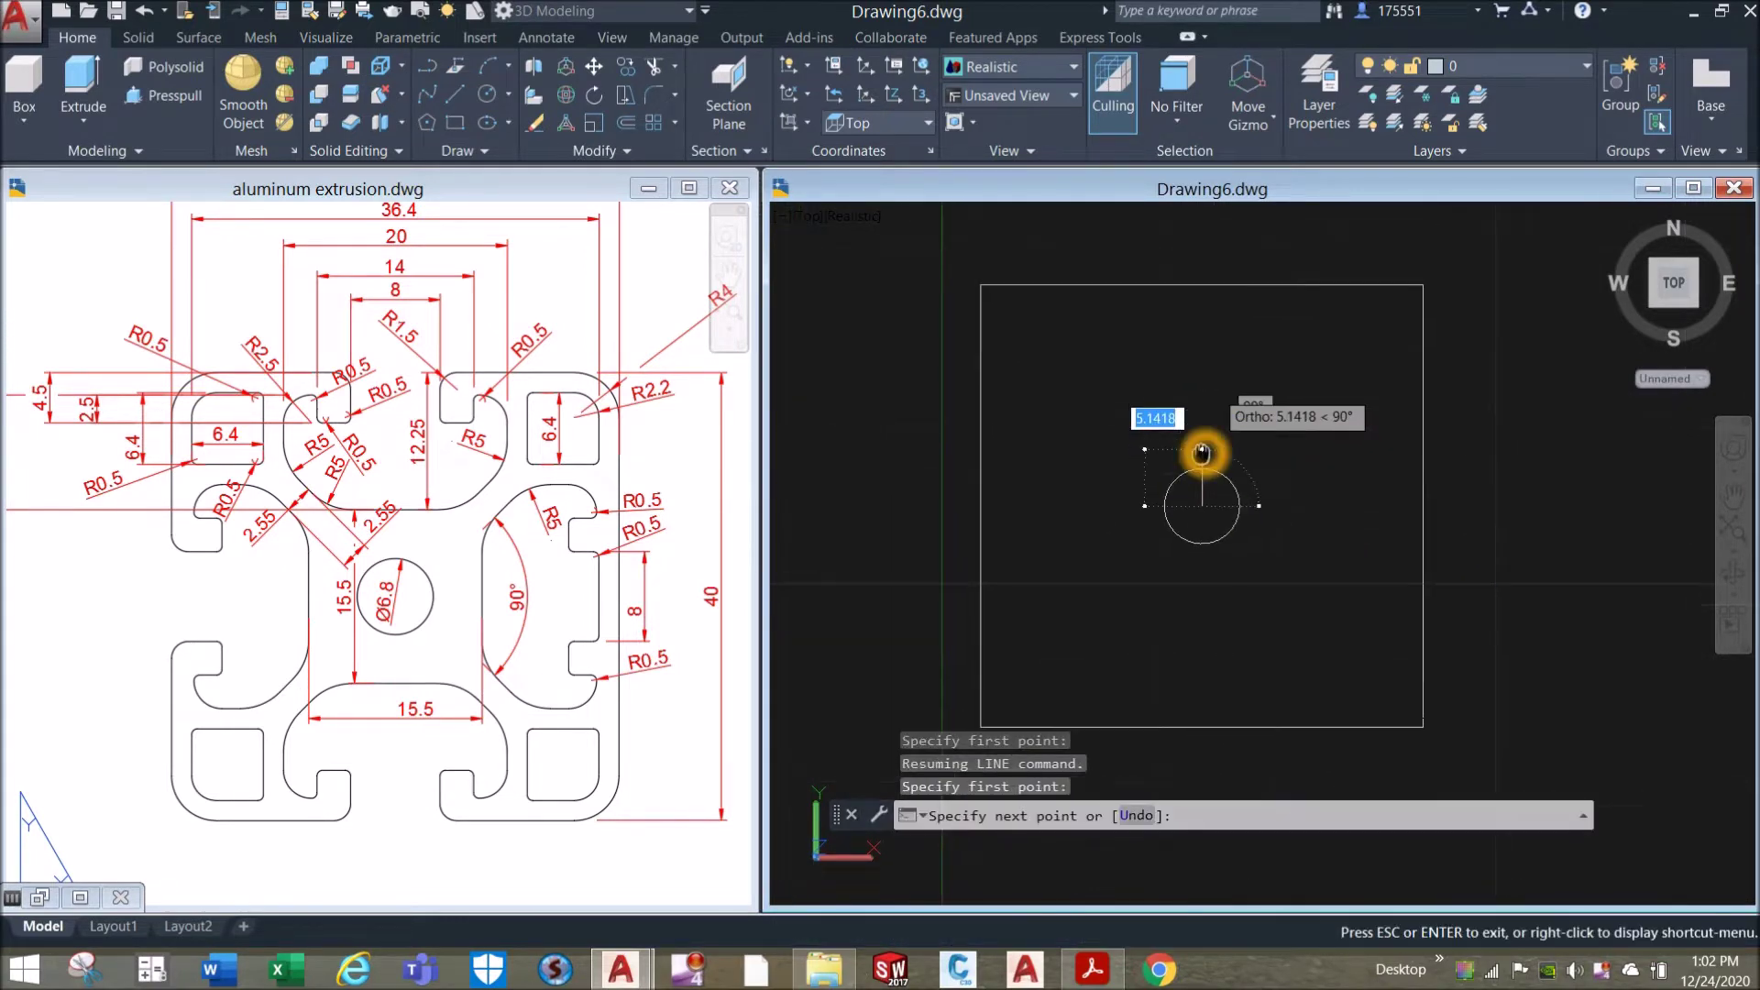
pyautogui.moveTo(1203, 444); pyautogui.dragTo(1202, 454, button='middle')
pyautogui.click(1202, 290)
pyautogui.rightClick(1274, 333)
pyautogui.click(1302, 346)
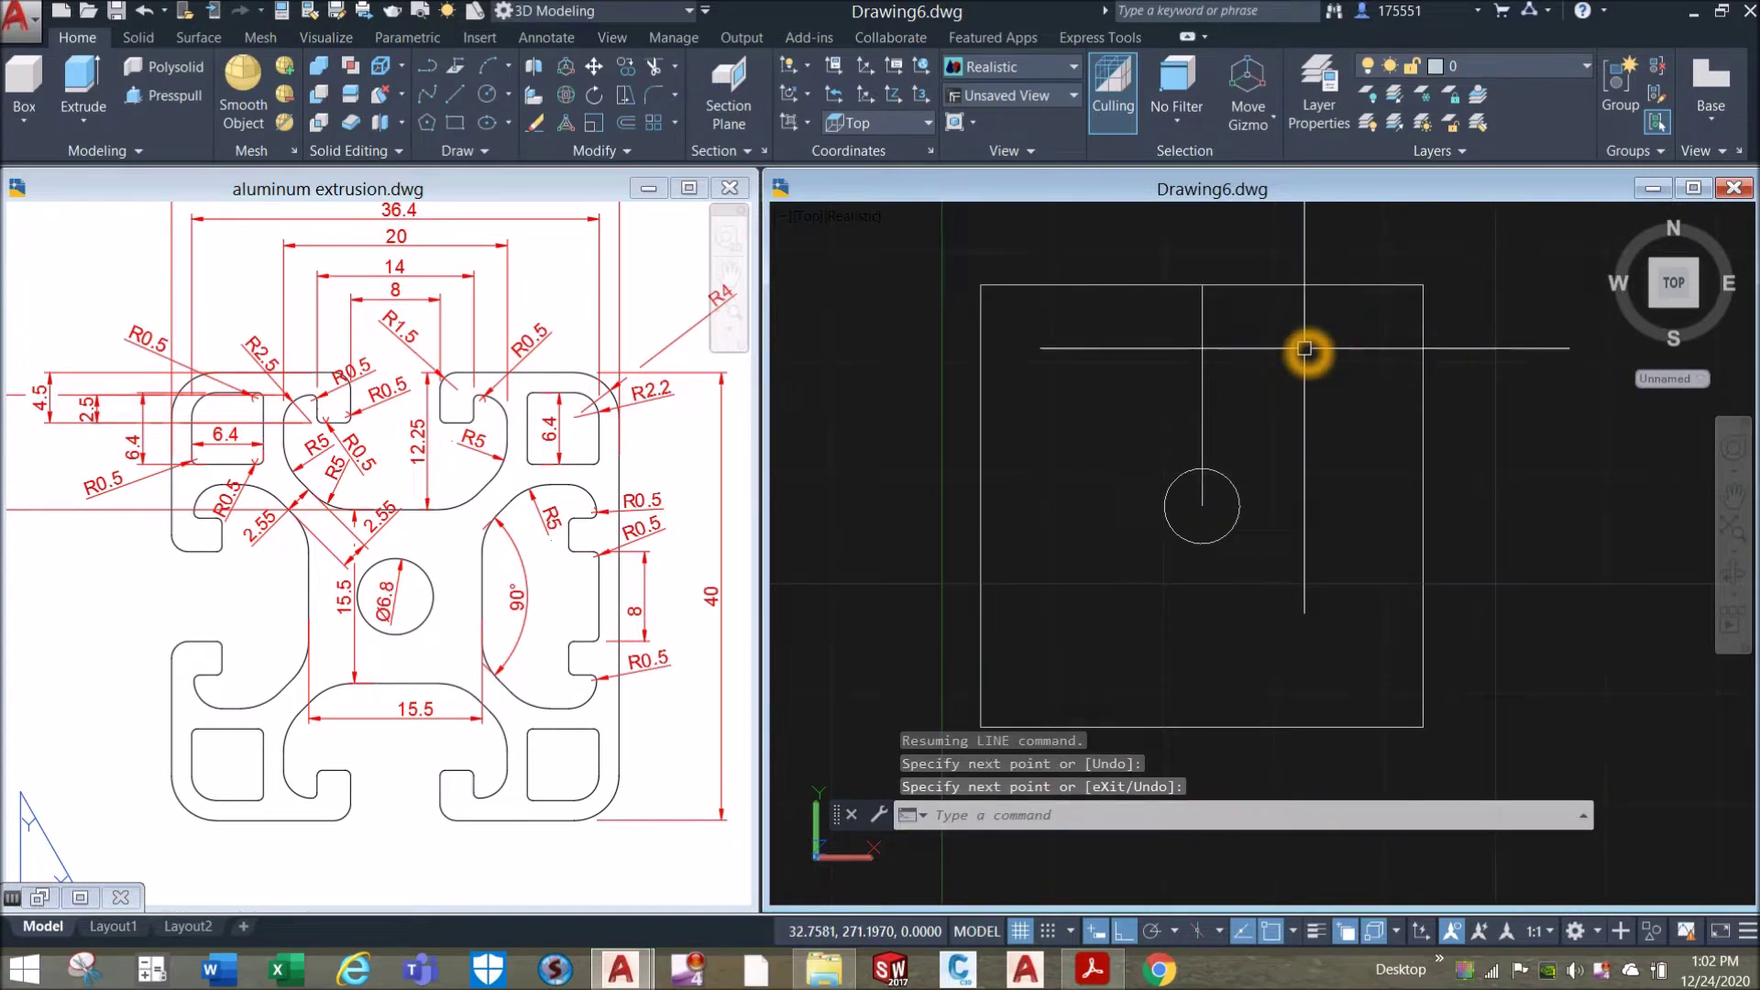
# Trim away the half of the square's top side to the right of the vertical centre line.
pyautogui.click(306, 432)
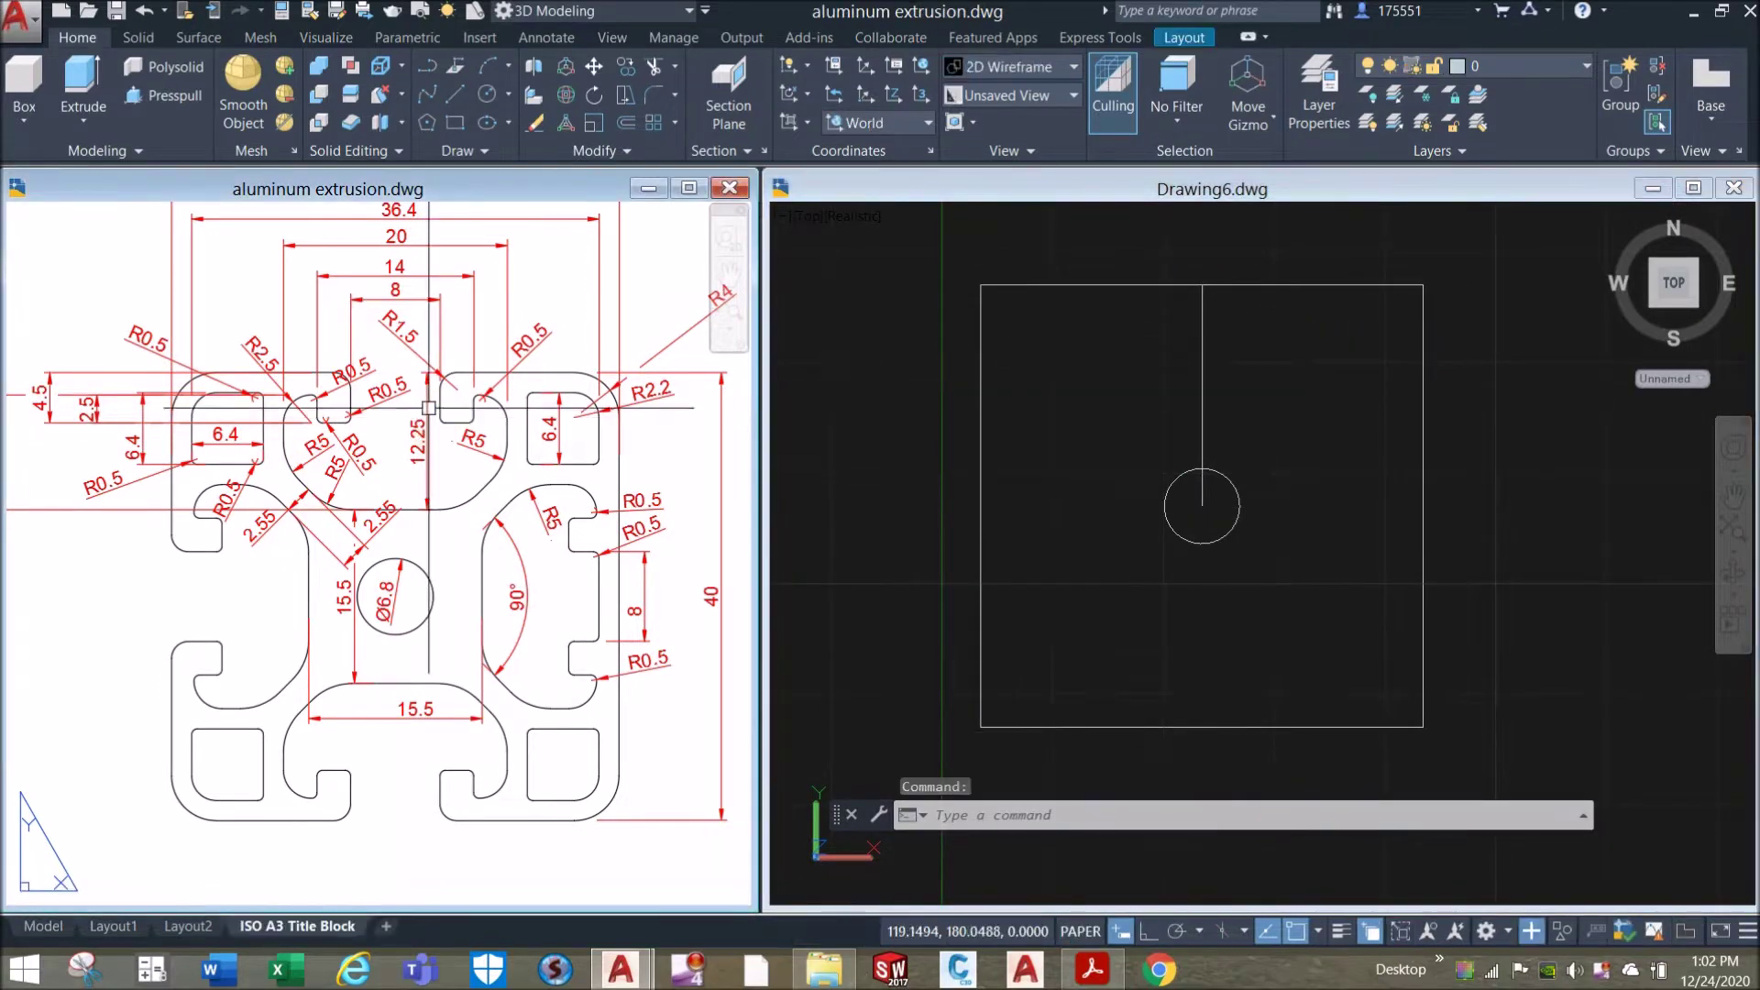
pyautogui.click(1267, 283)
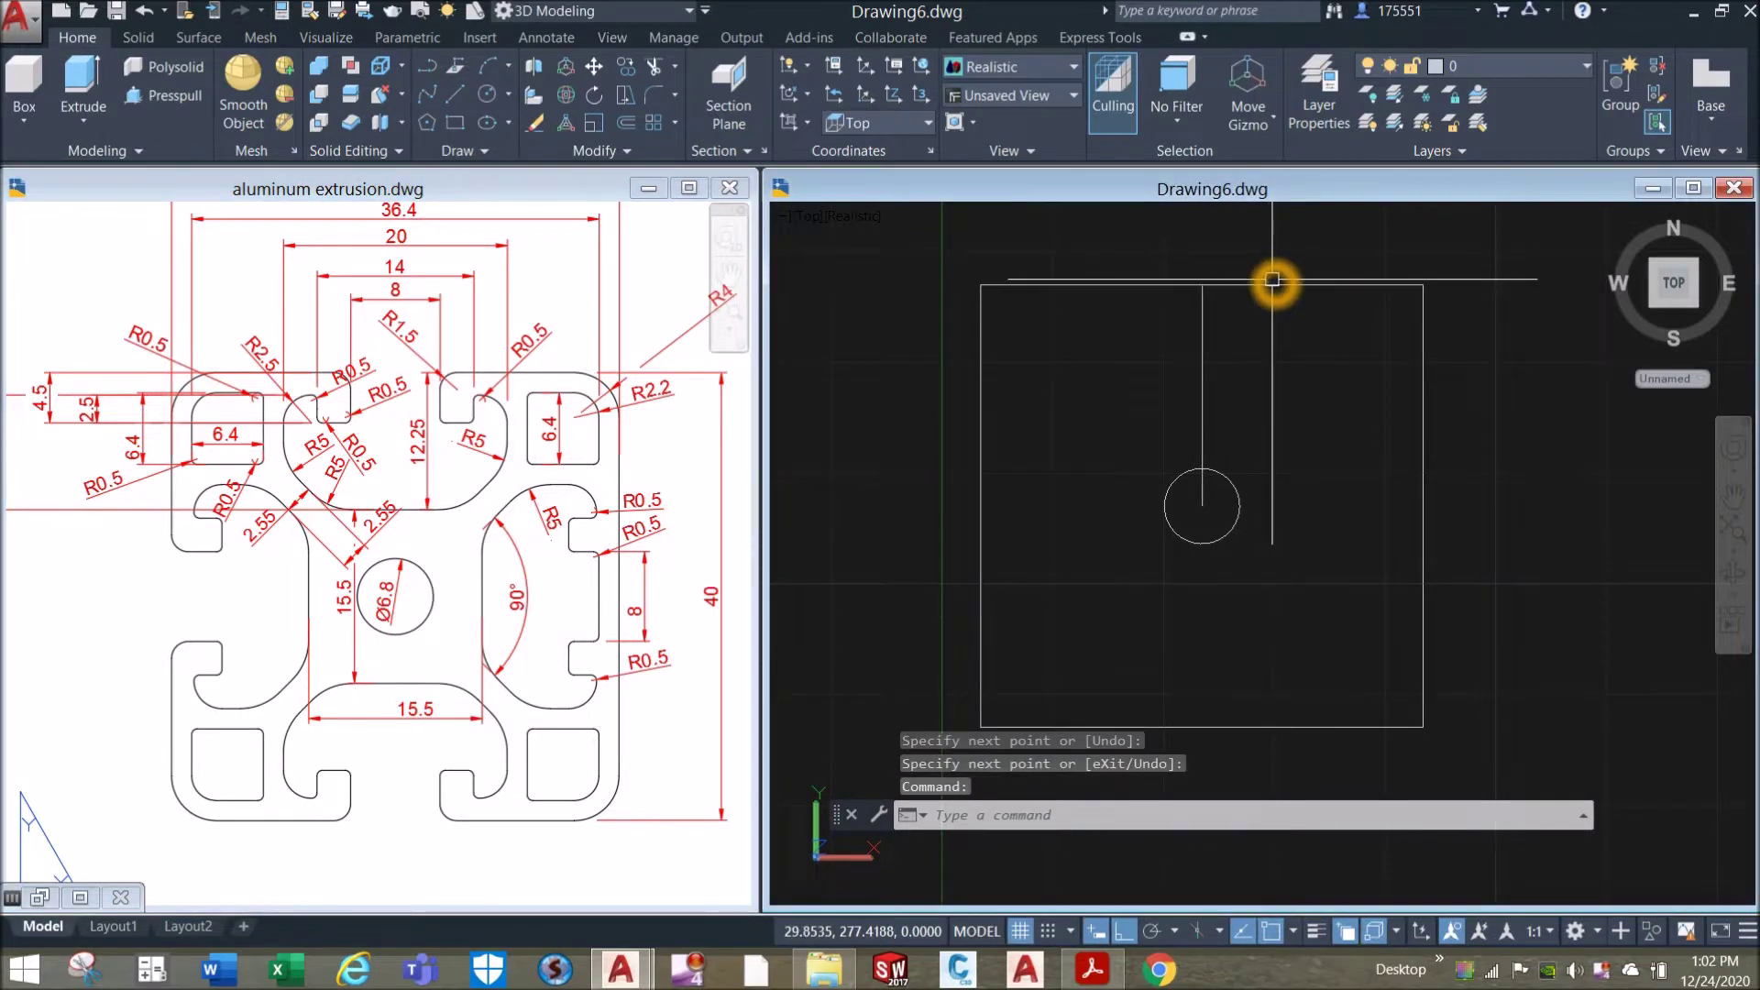
pyautogui.click(352, 393)
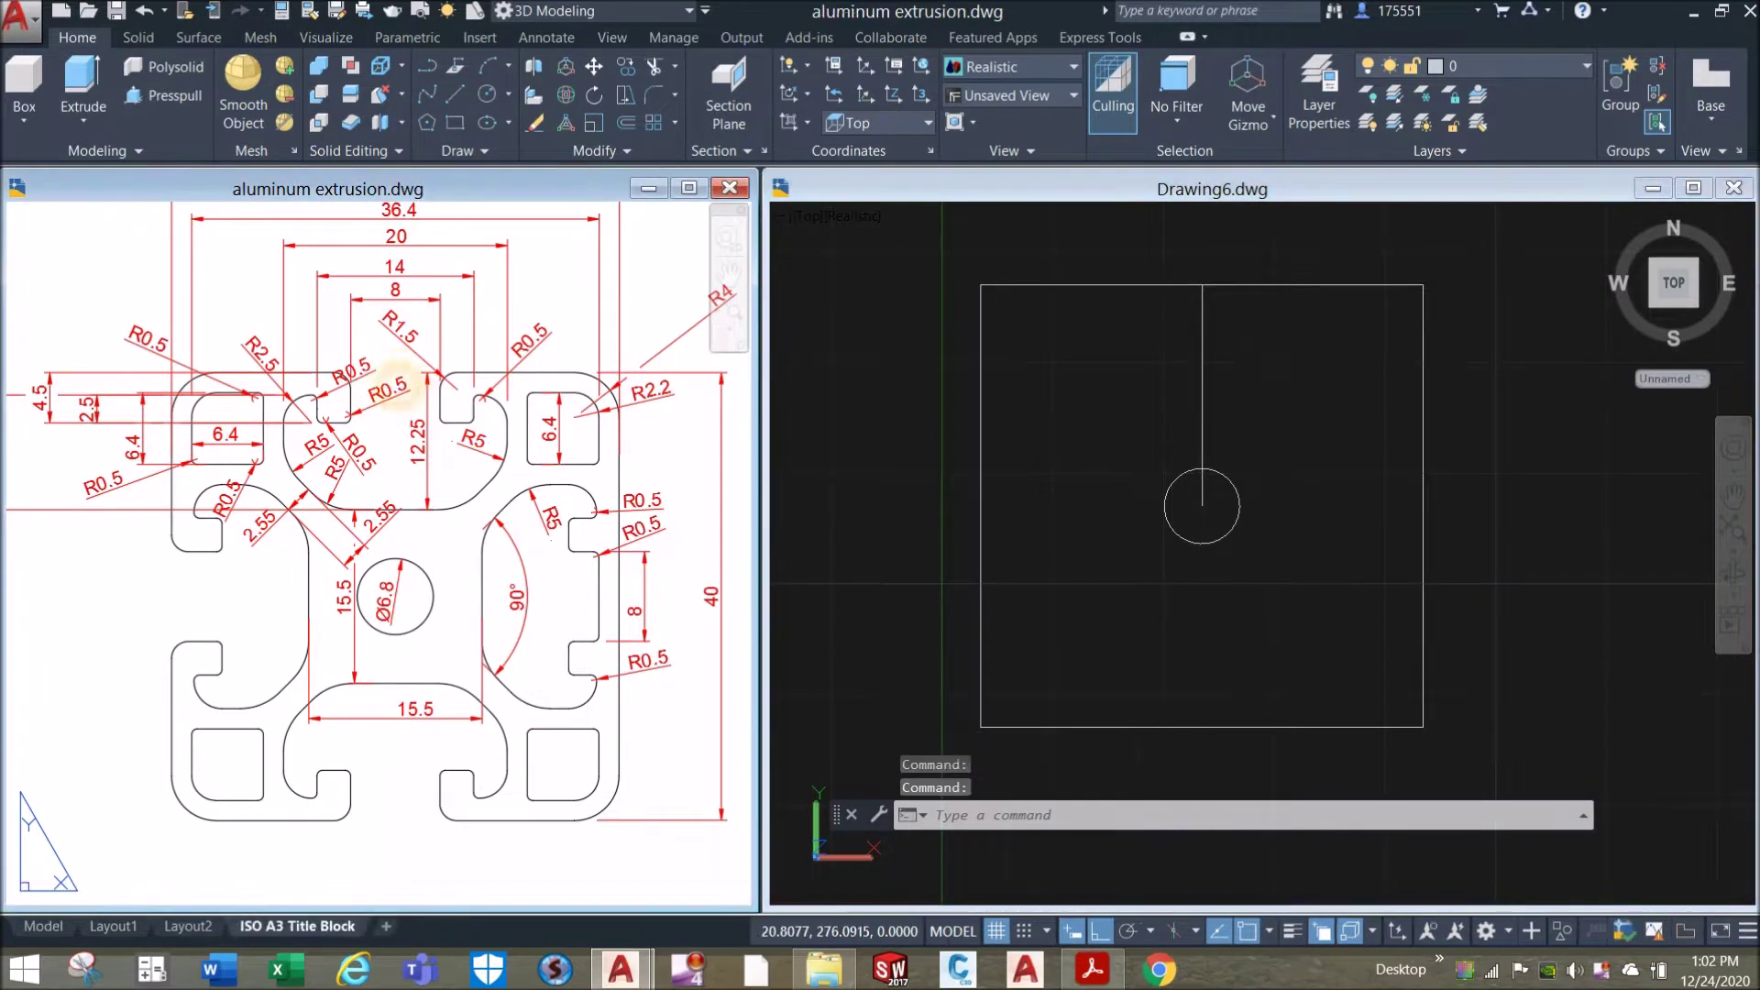
pyautogui.scroll(3, 352, 392)
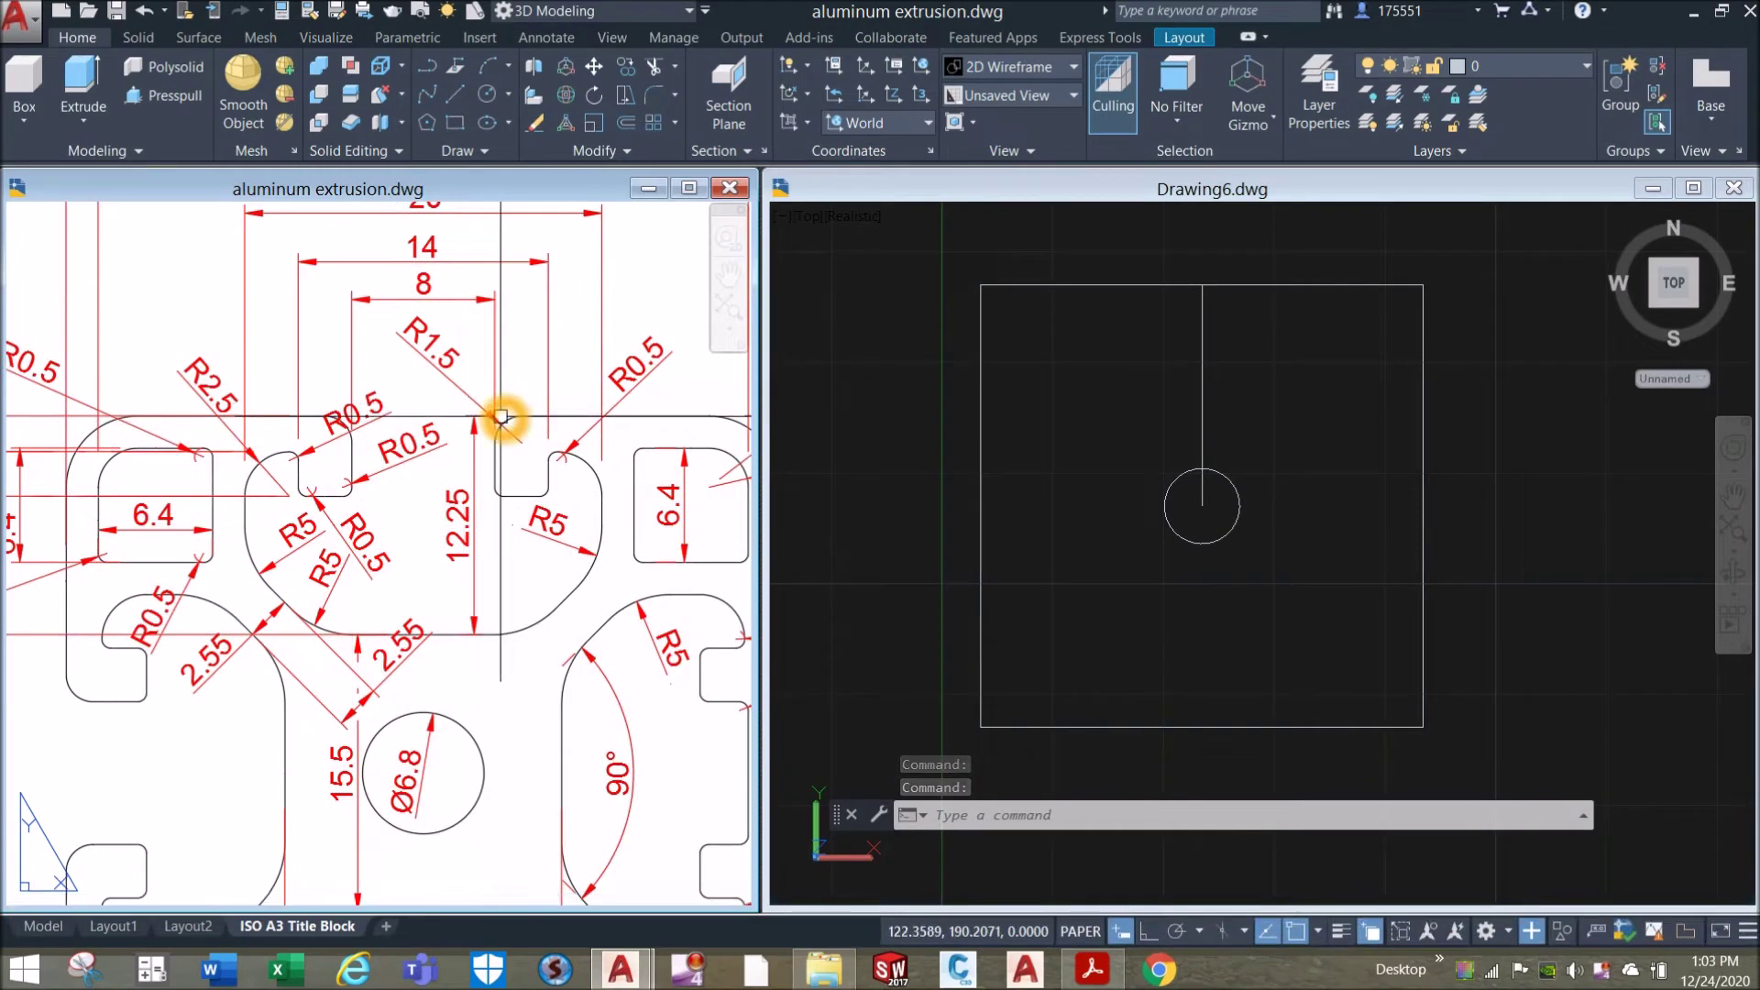
pyautogui.click(1091, 394)
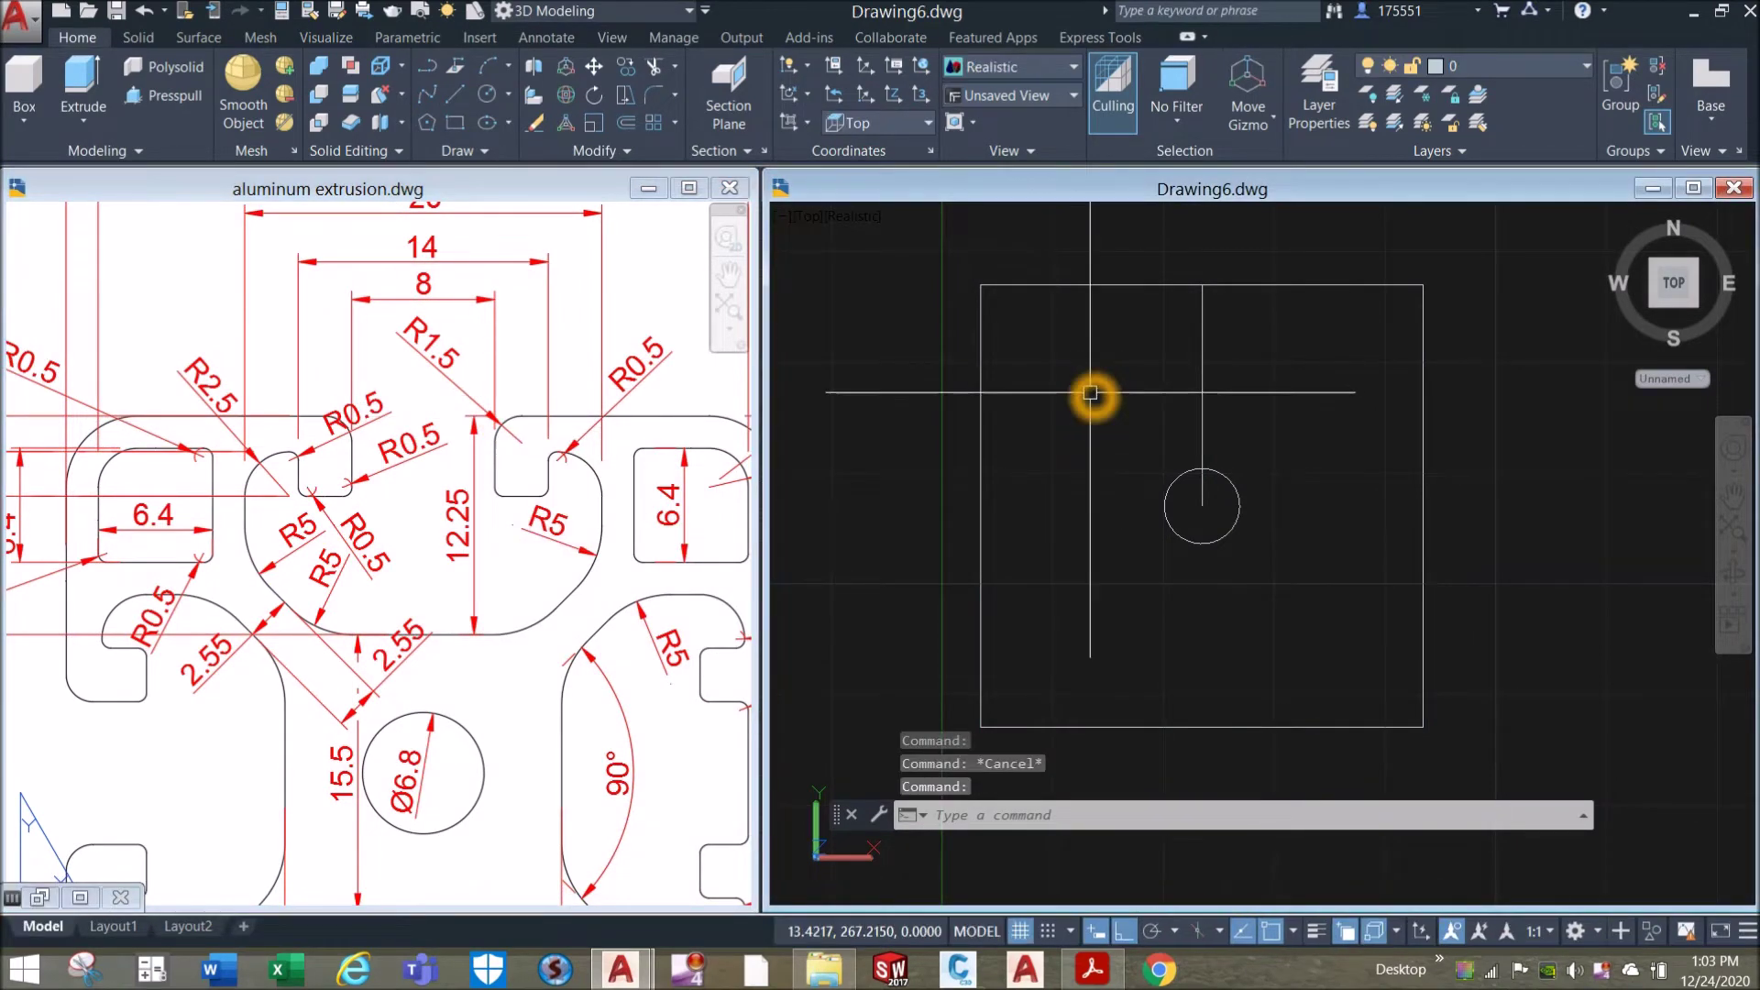
pyautogui.write('tr')
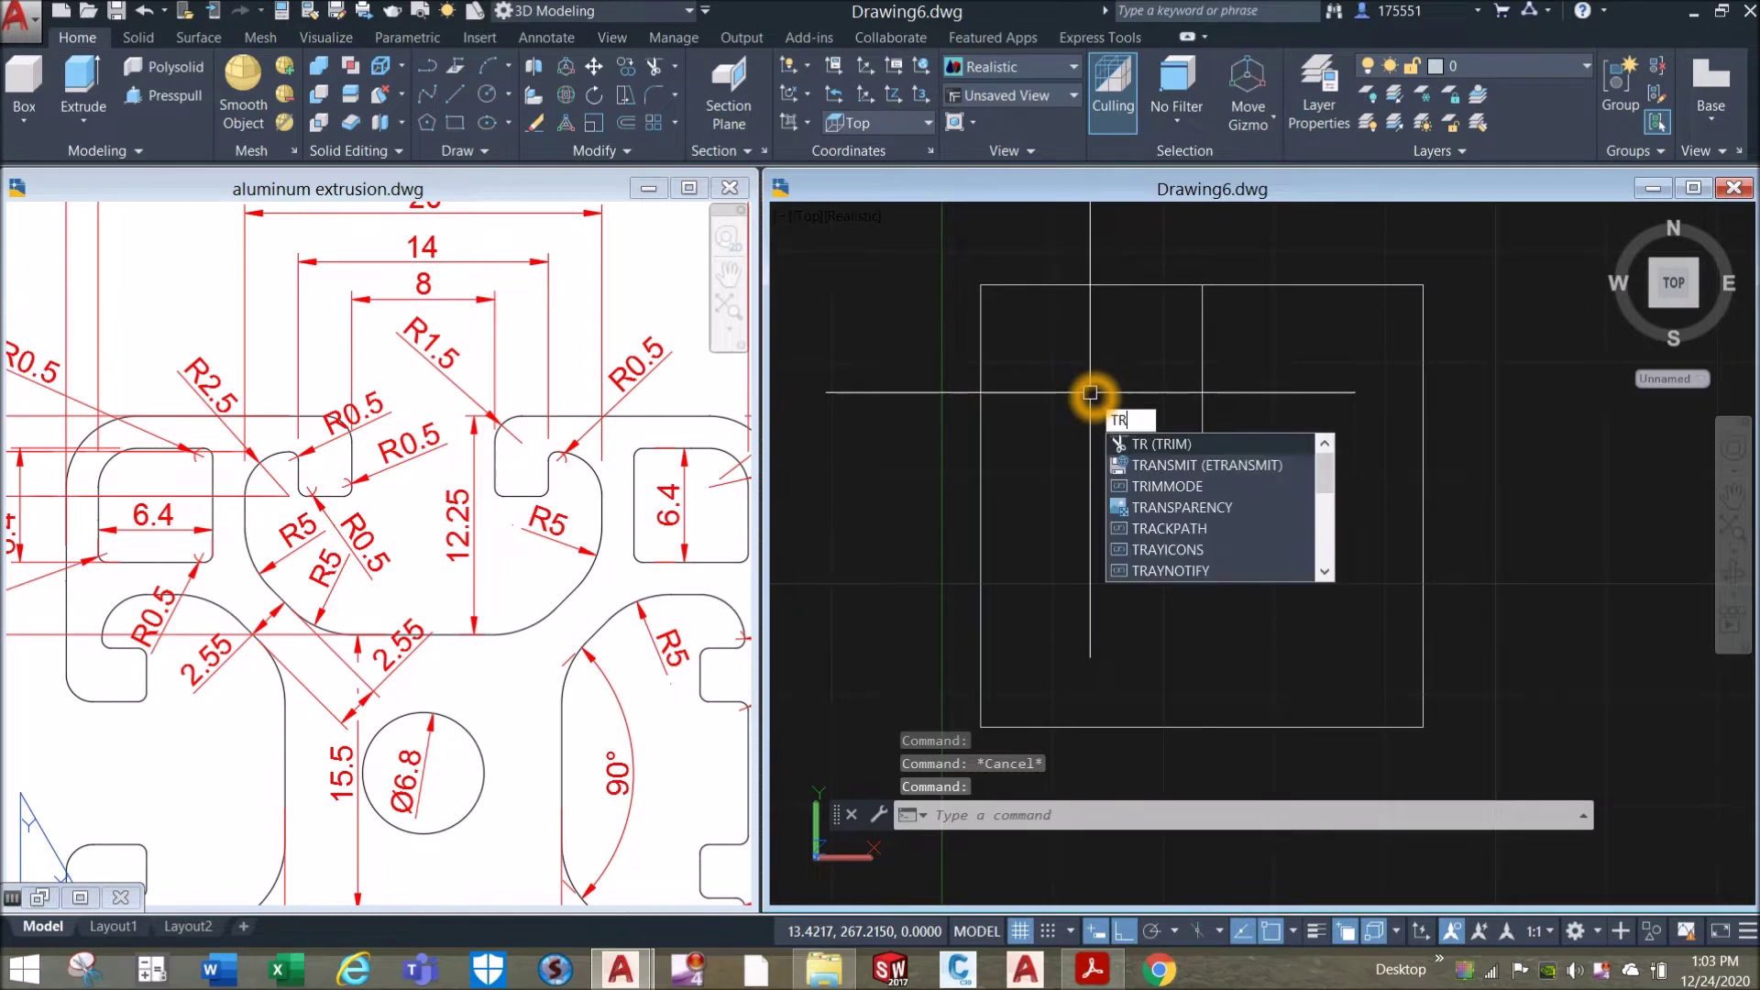
pyautogui.press('Return')
pyautogui.press('Return')
pyautogui.click(1323, 289)
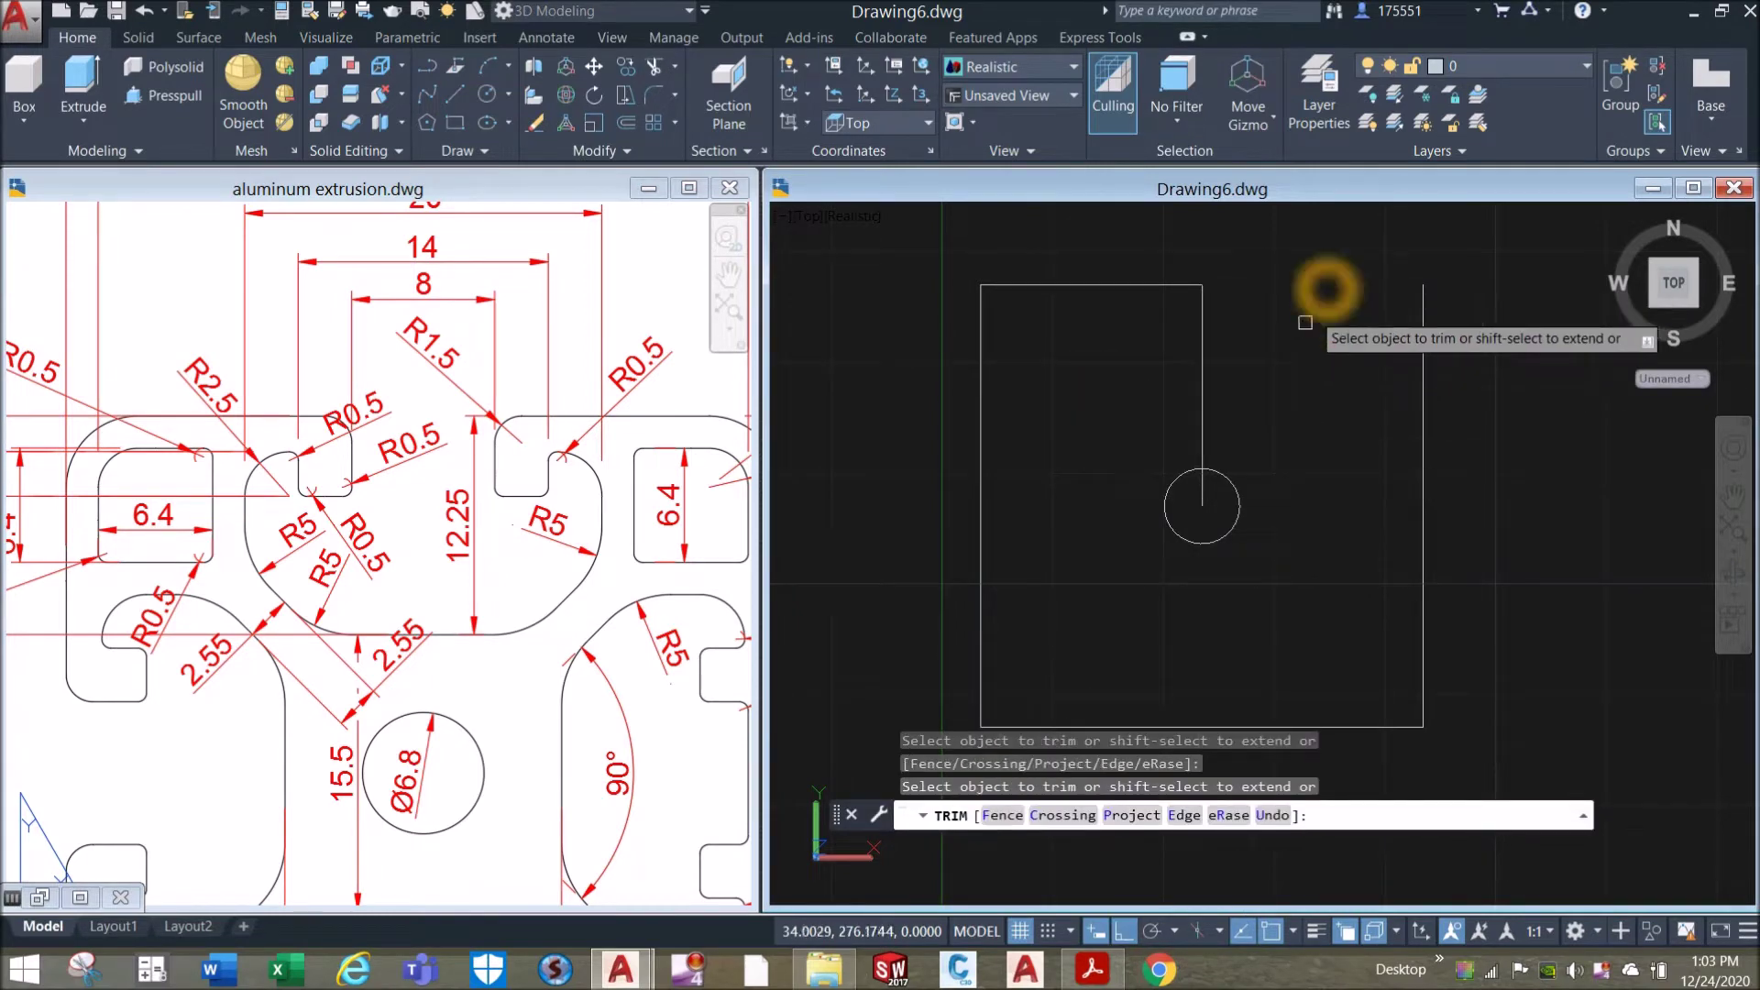
pyautogui.rightClick(1288, 359)
pyautogui.click(1303, 374)
# Shorten the remaining top line by 4 by stretching its inner end away from the centre line.
pyautogui.click(1138, 287)
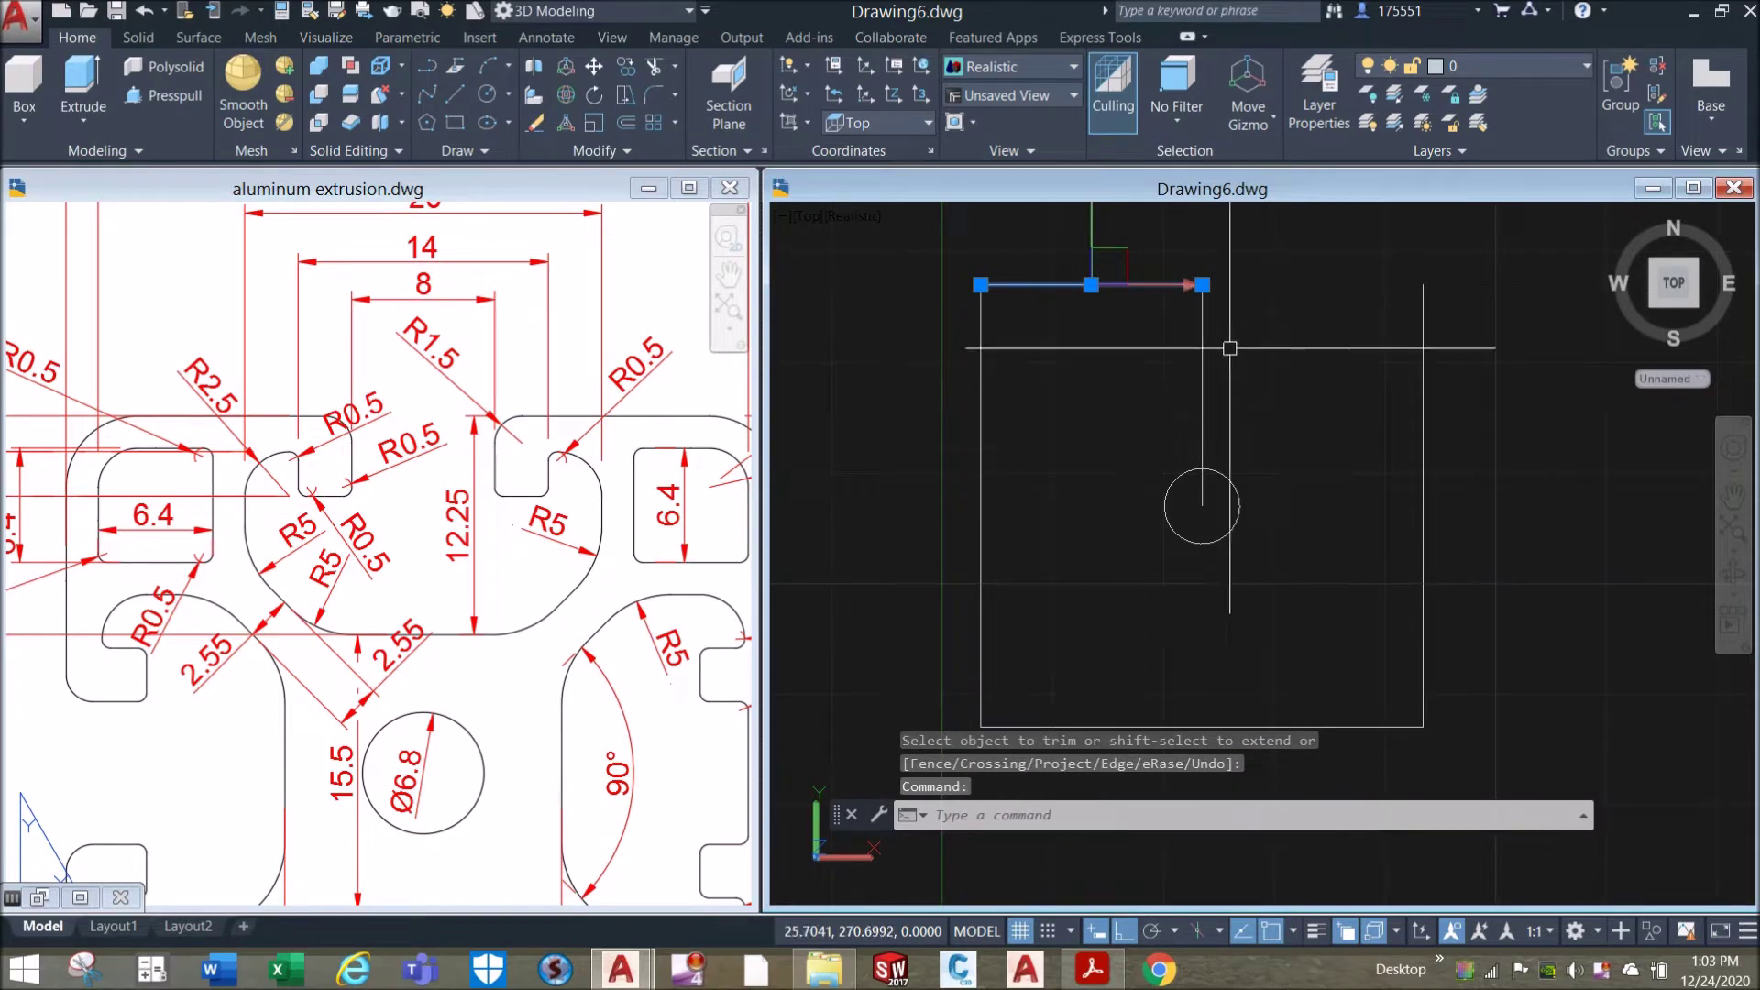
pyautogui.click(1201, 284)
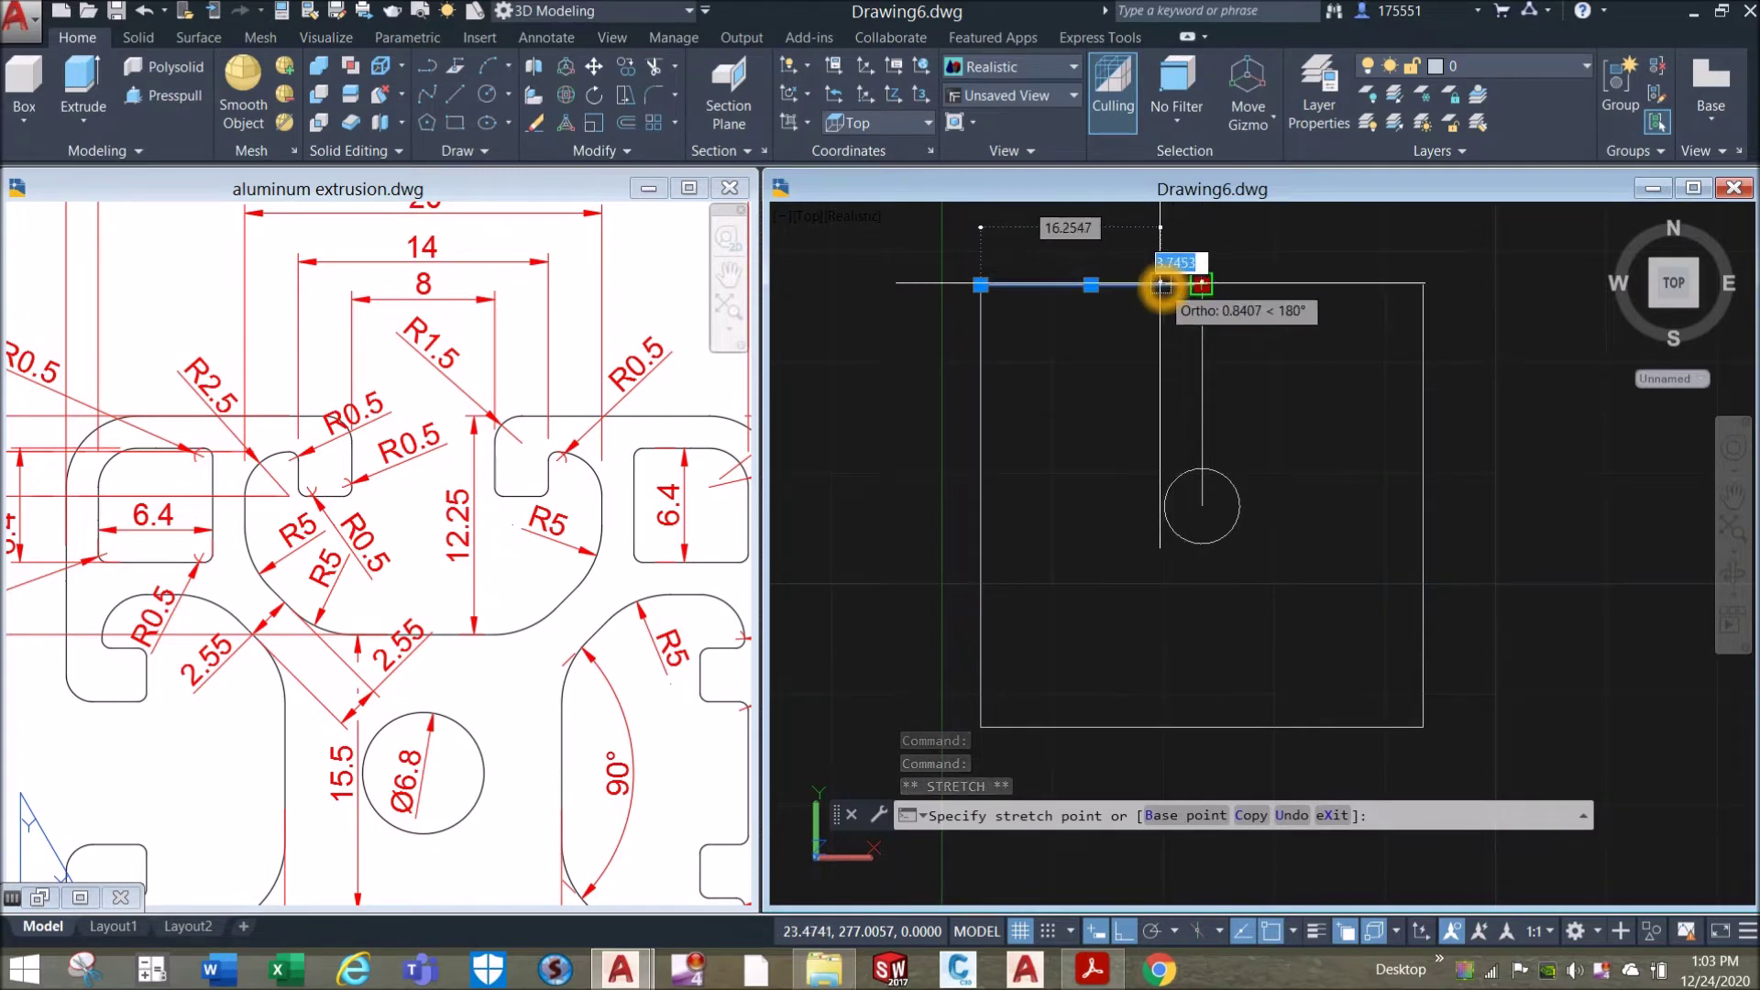
pyautogui.write('4')
pyautogui.press('Return')
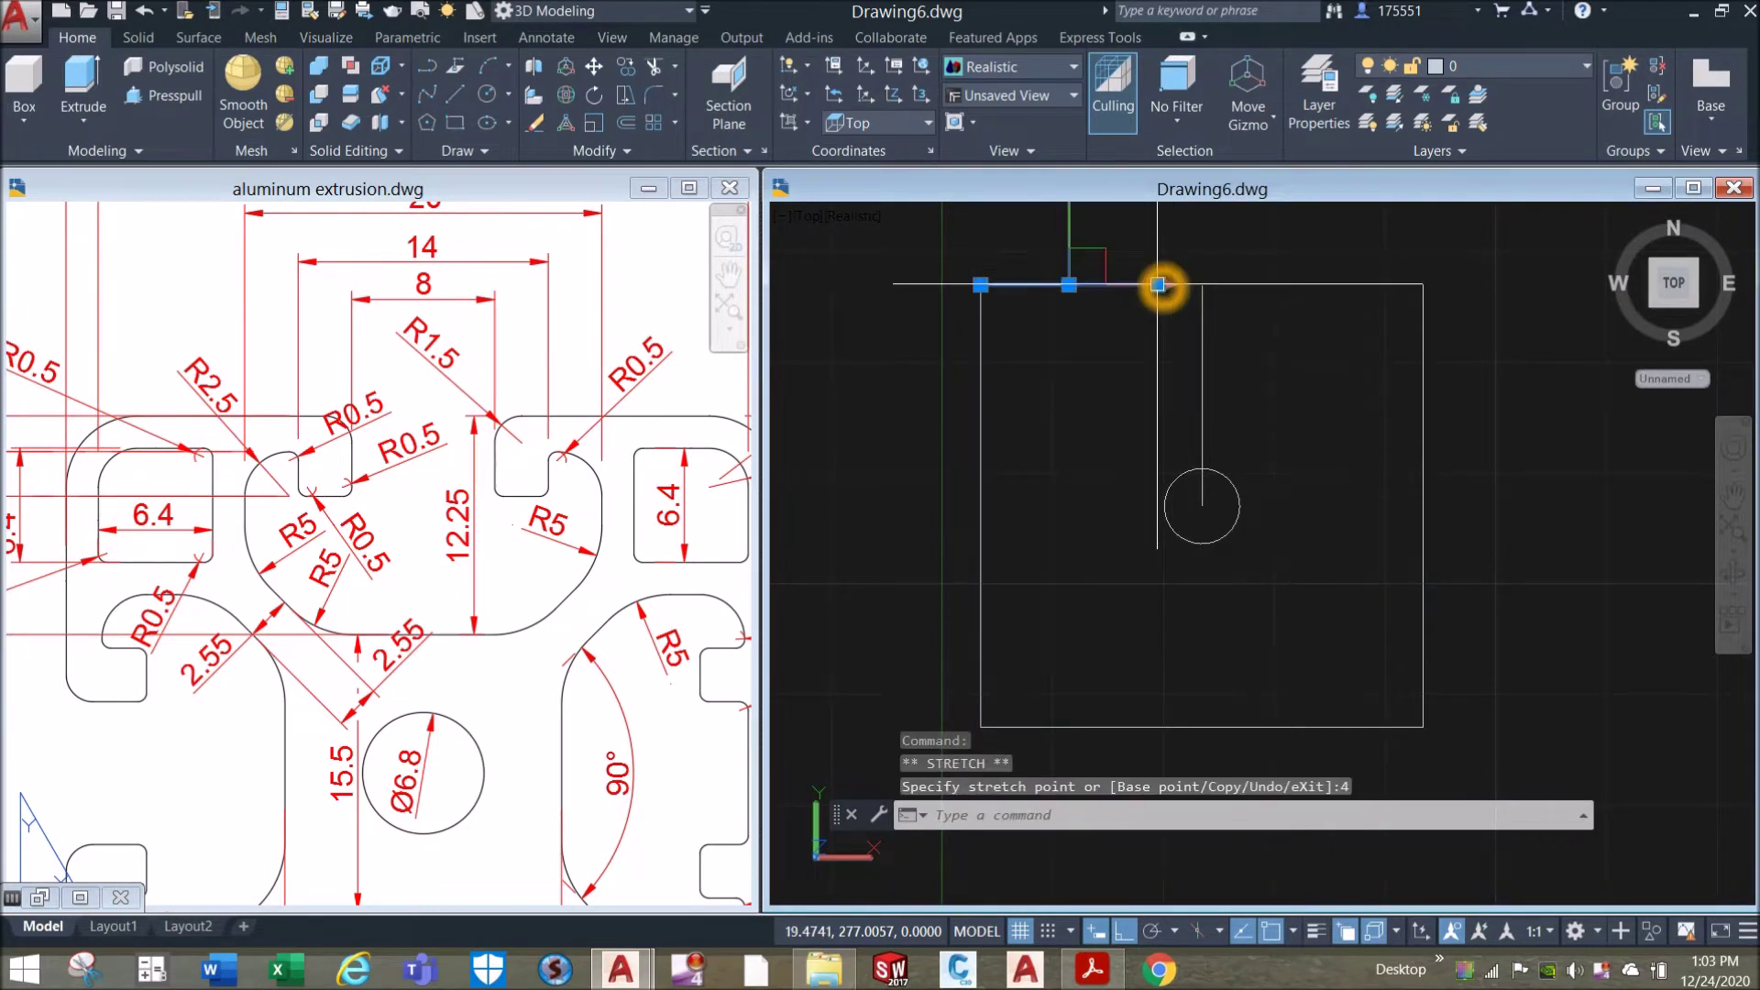
pyautogui.press('Escape')
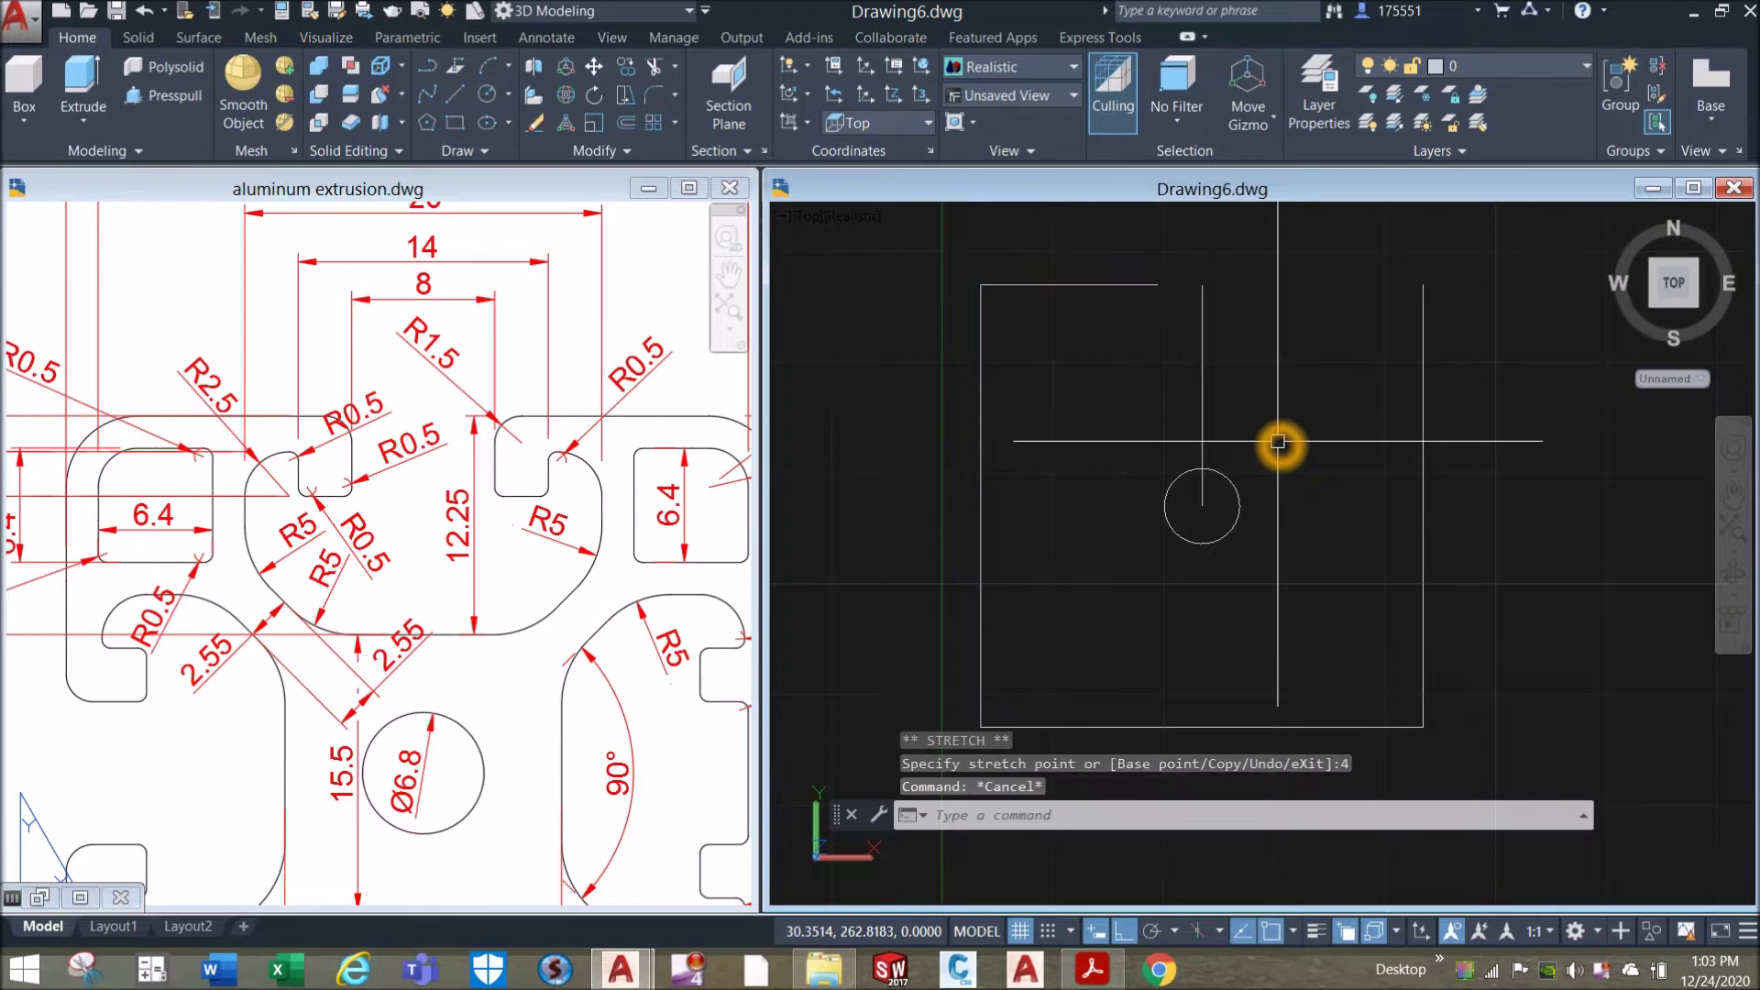
# Examine the depth dimensions of the slot lip beside the 8-wide opening in the reference drawing.
pyautogui.click(257, 417)
pyautogui.moveTo(271, 410); pyautogui.dragTo(449, 394, button='middle')
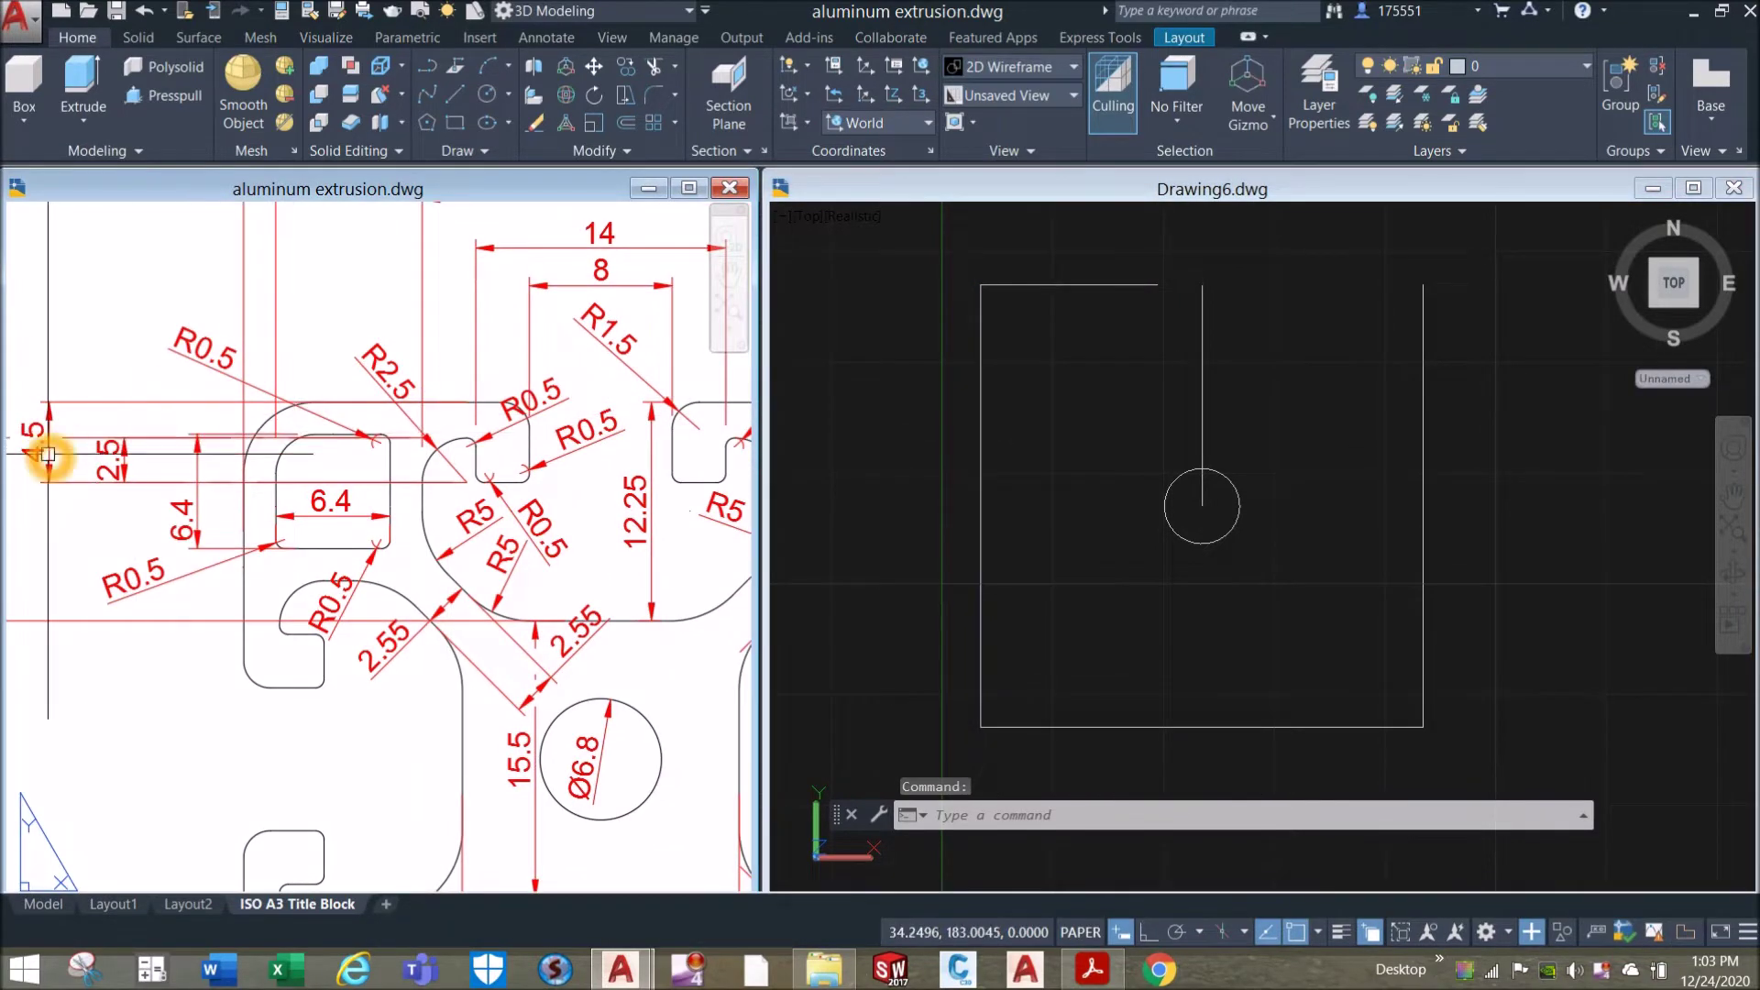
pyautogui.click(48, 450)
pyautogui.press('Escape')
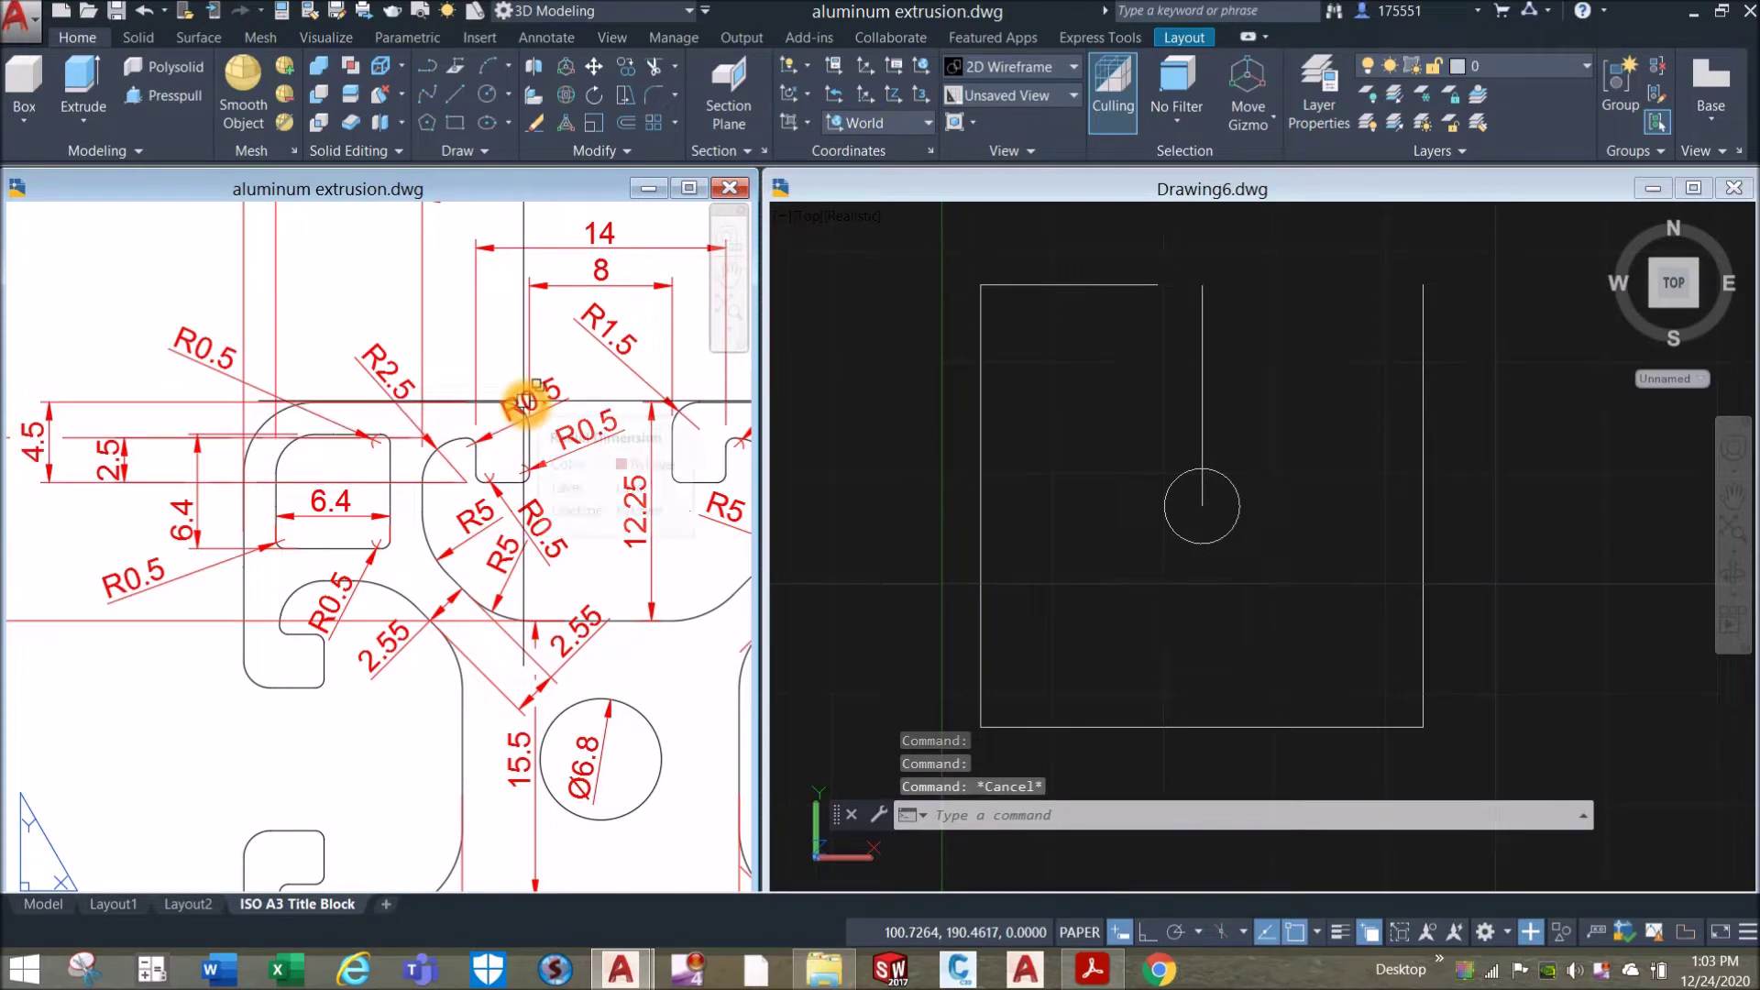
pyautogui.click(528, 396)
pyautogui.click(524, 495)
pyautogui.click(542, 459)
pyautogui.click(547, 438)
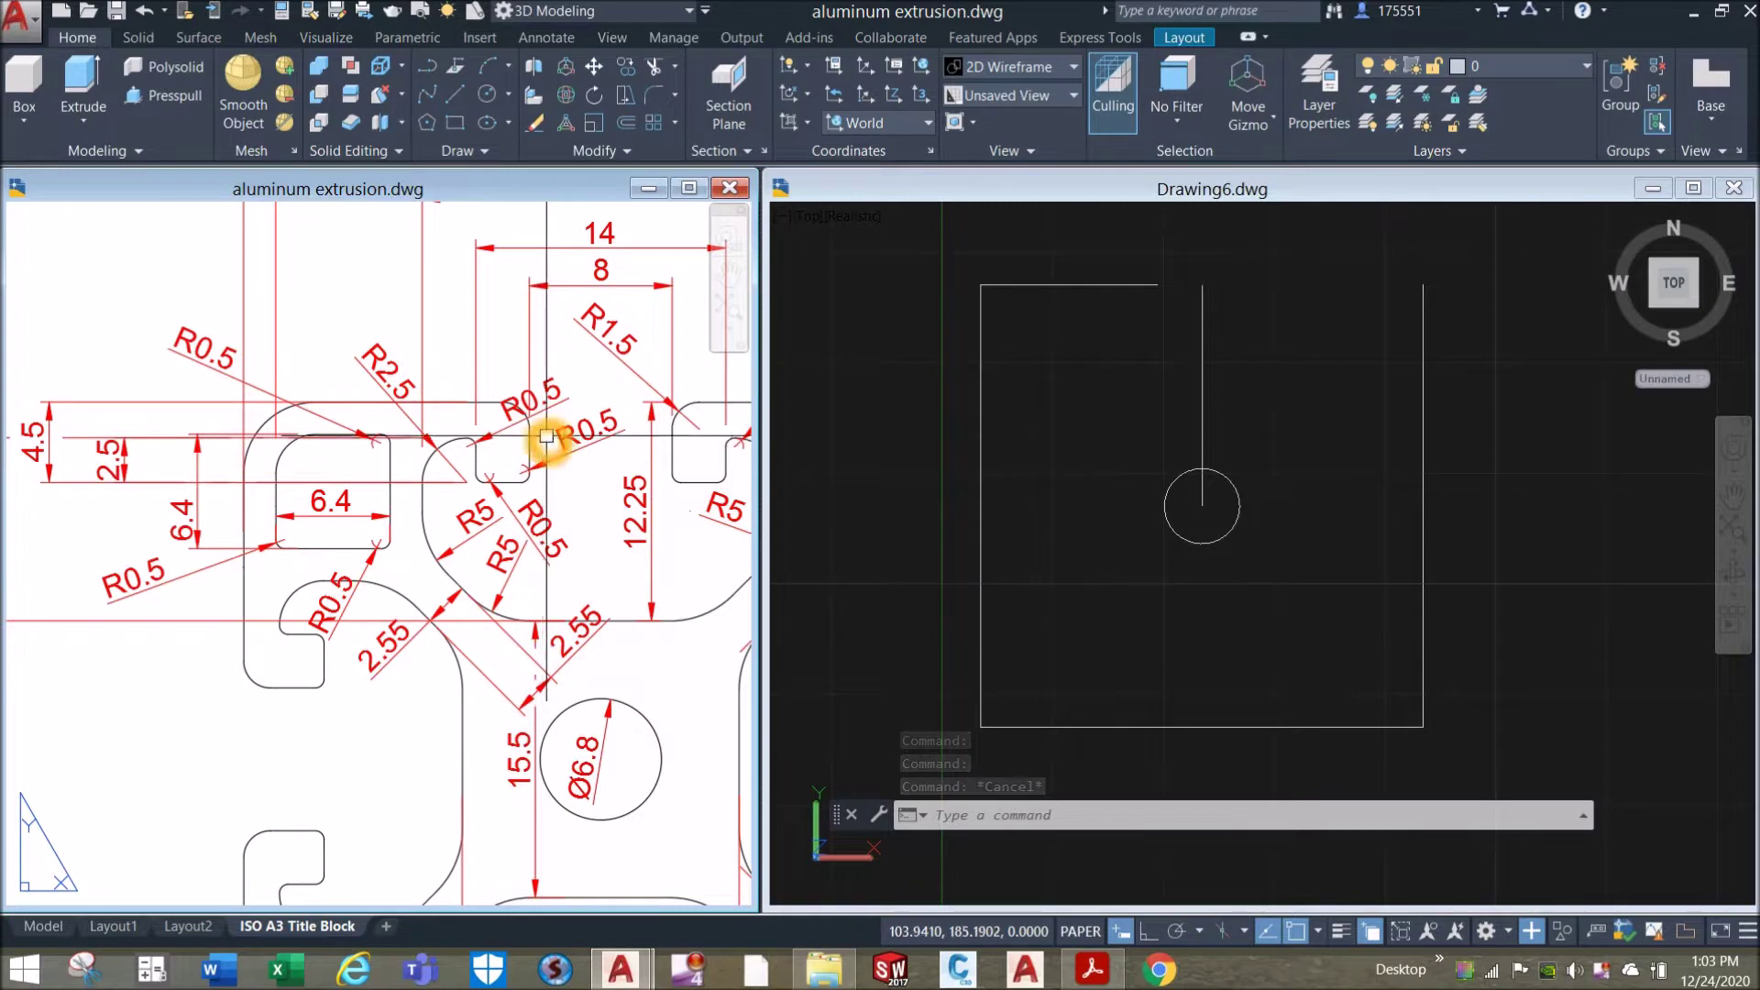
pyautogui.click(532, 438)
# In the new drawing, draw a vertical line 4.5 long downward from the inner end of the shortened top line.
pyautogui.click(927, 424)
pyautogui.click(1035, 393)
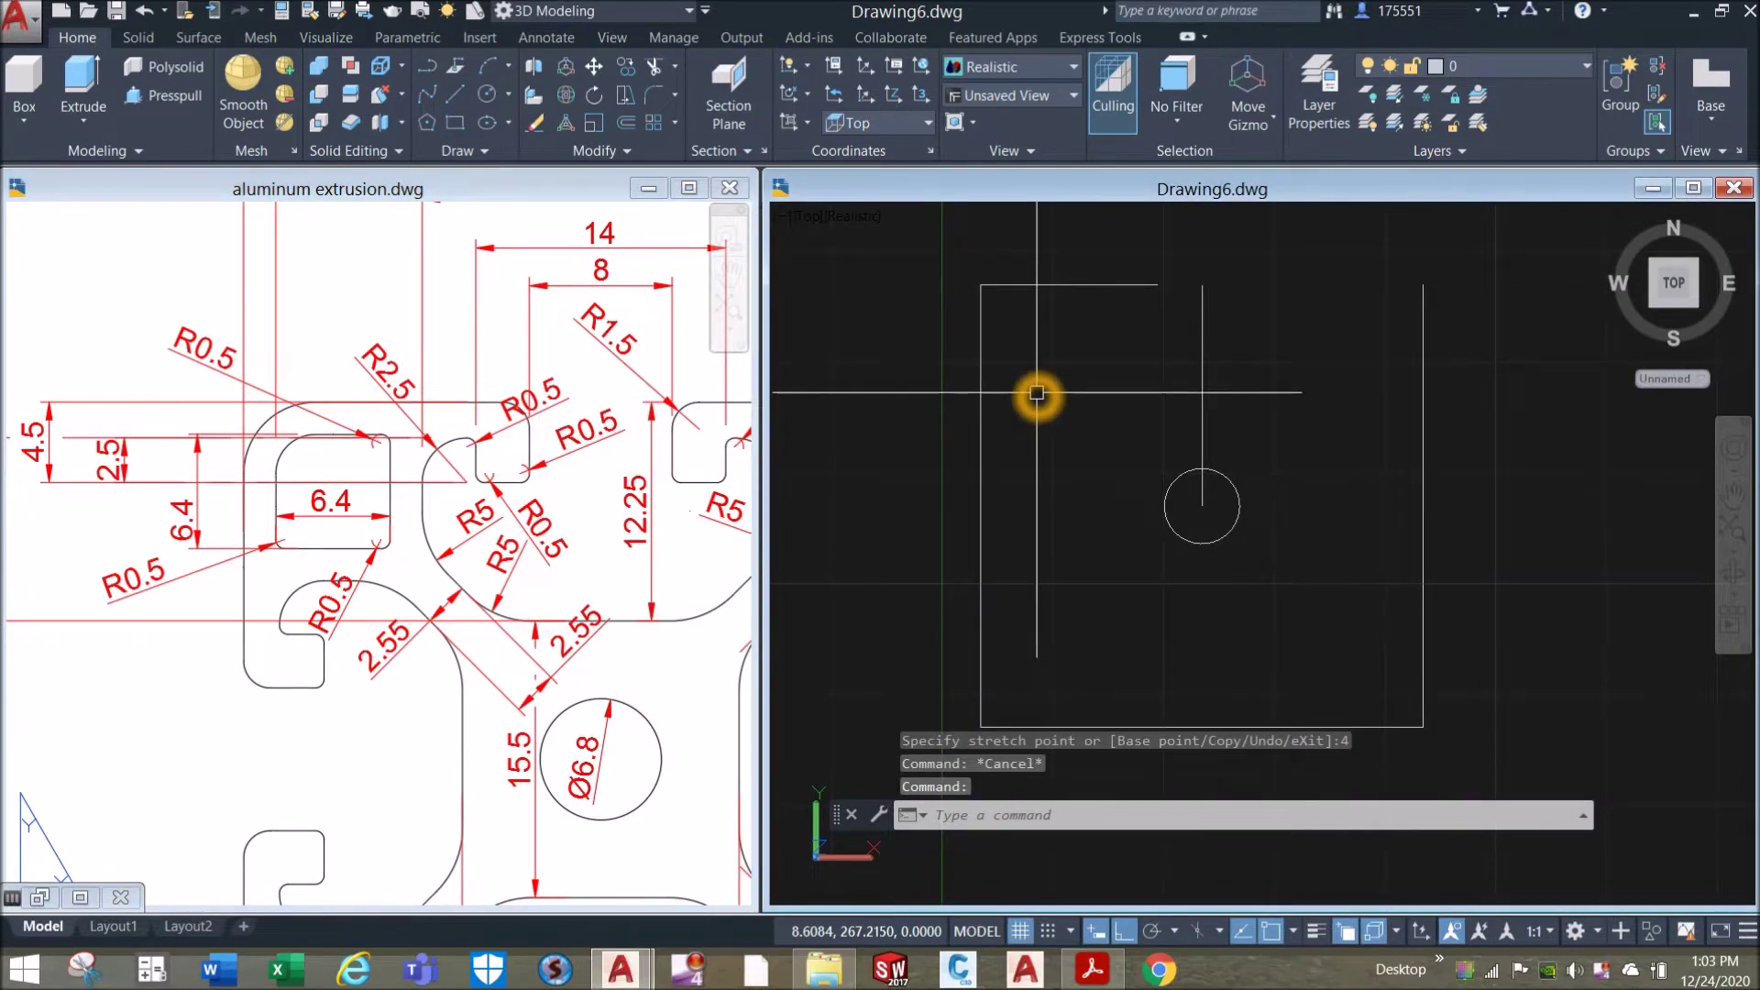
pyautogui.write('l')
pyautogui.press('Return')
pyautogui.click(1158, 286)
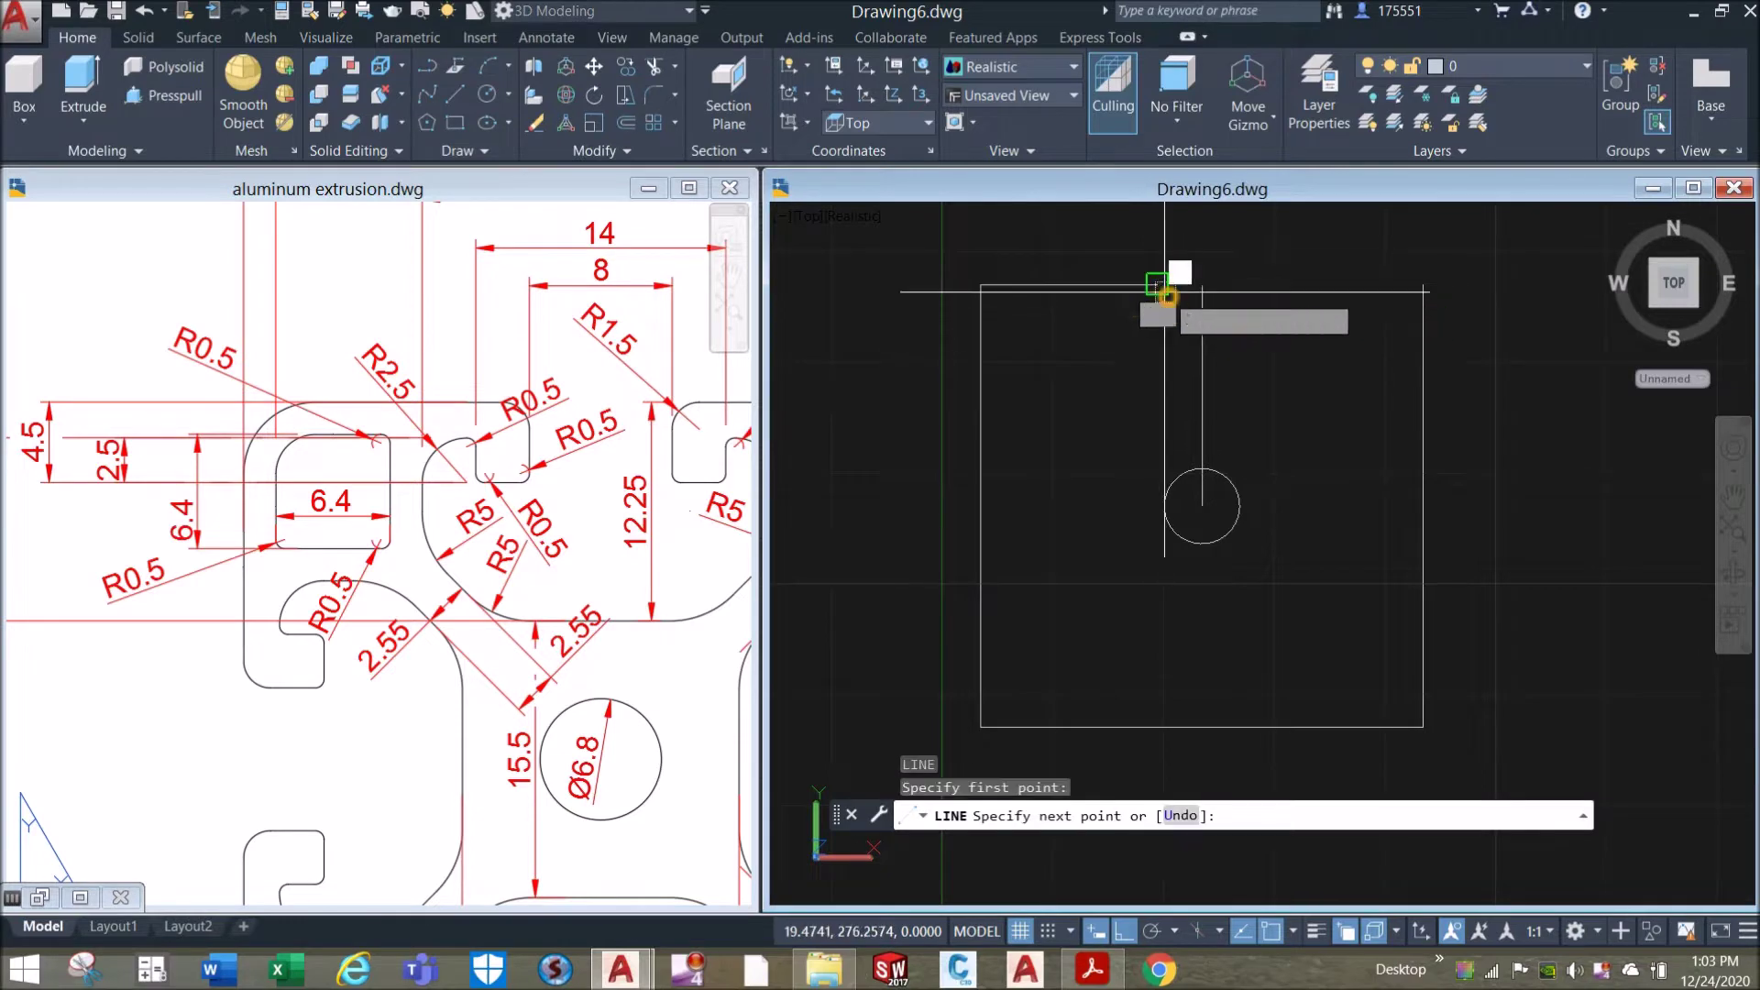
pyautogui.click(1162, 339)
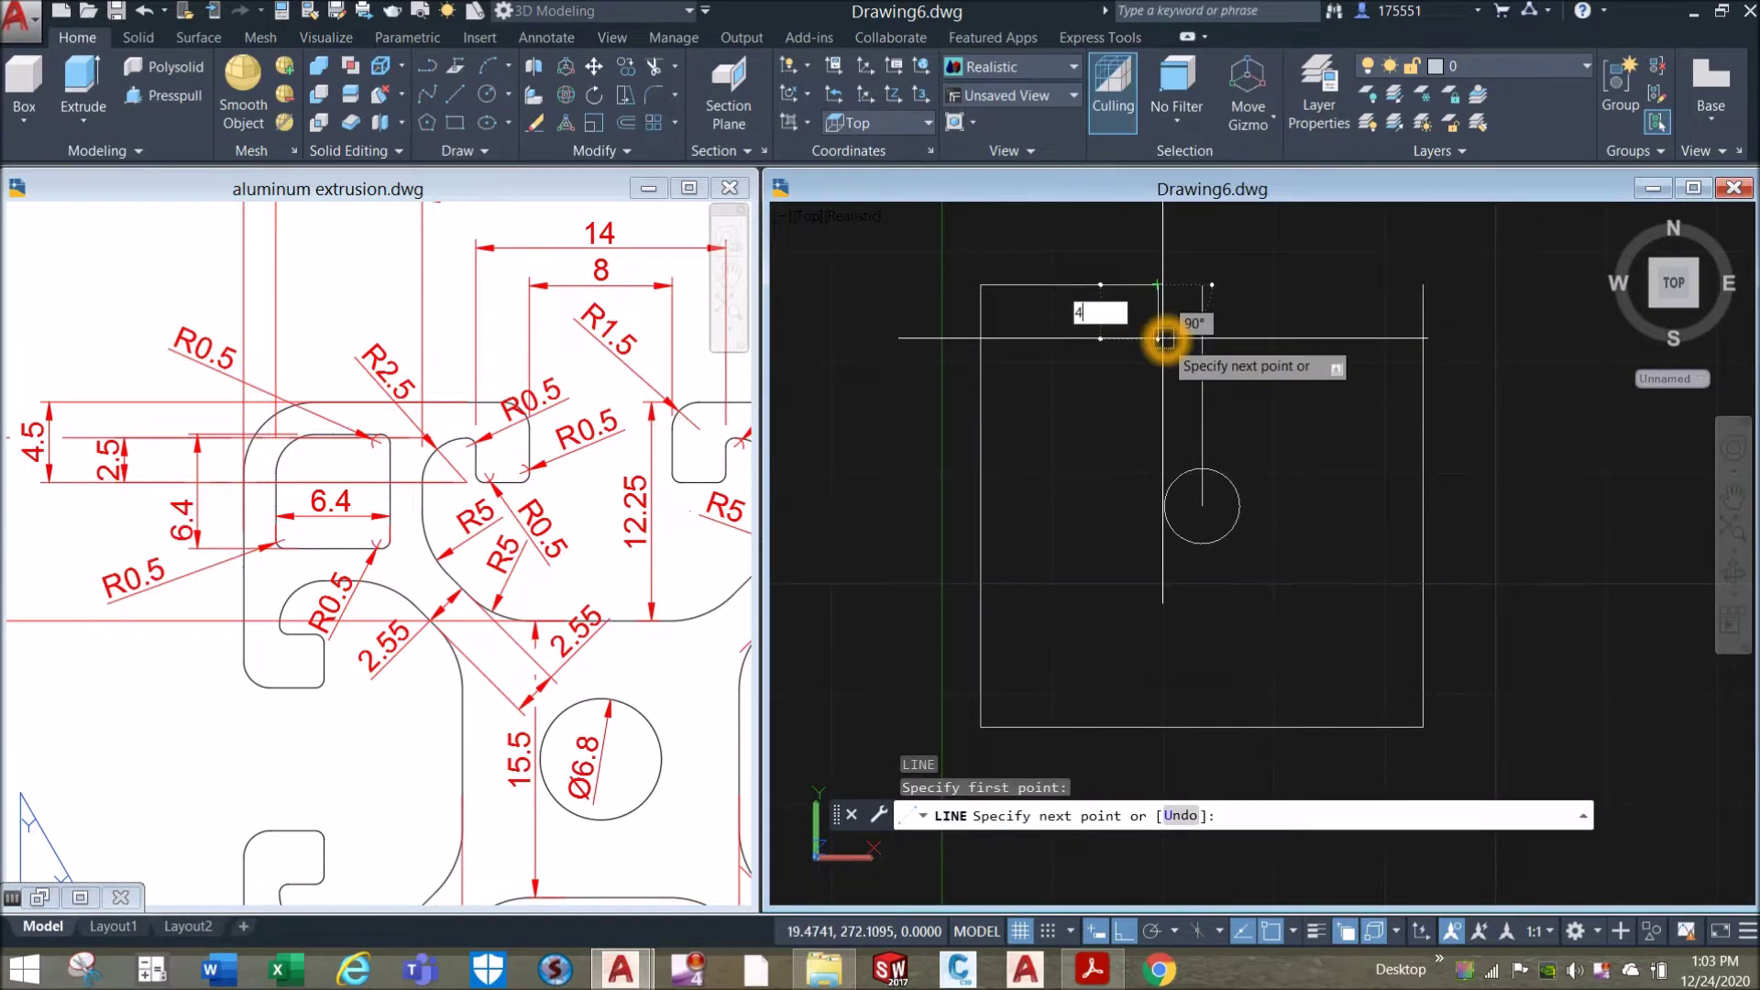
pyautogui.write('4.5')
pyautogui.press('Return')
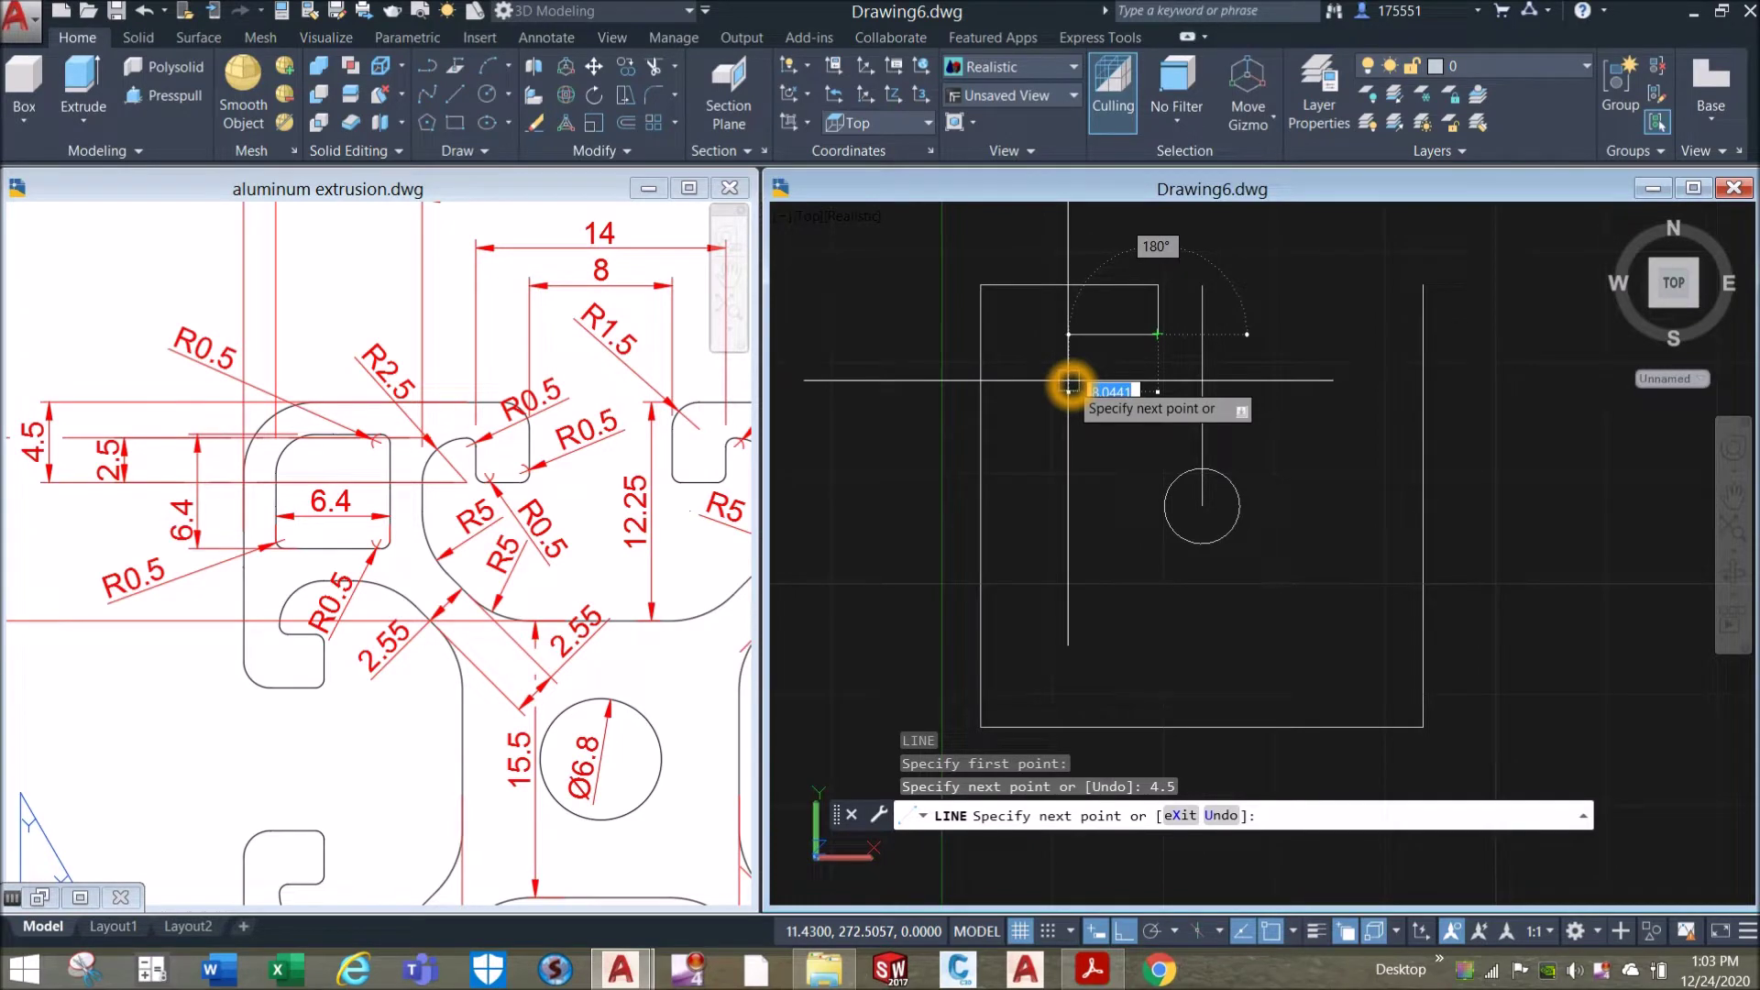
pyautogui.rightClick(1068, 380)
pyautogui.click(1105, 394)
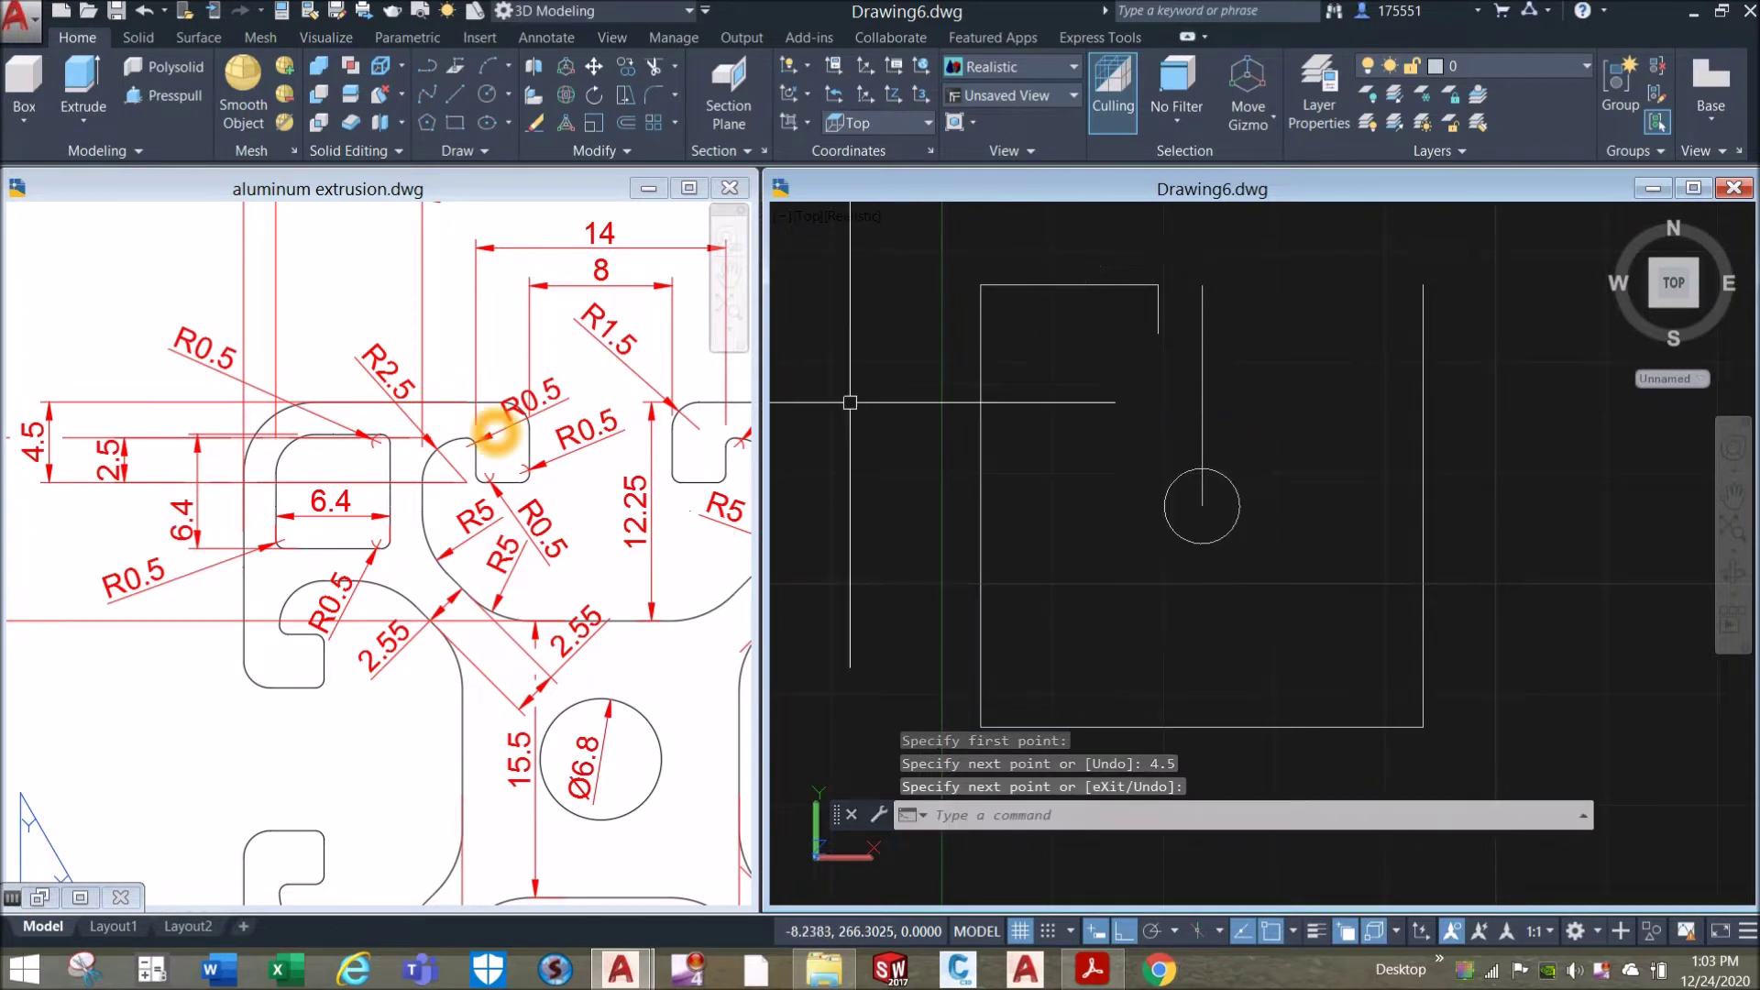
# Draw a horizontal line 3 long from the lower end of the 4.5 line, away from the centre line.
pyautogui.click(492, 435)
pyautogui.moveTo(499, 405); pyautogui.dragTo(416, 440, button='middle')
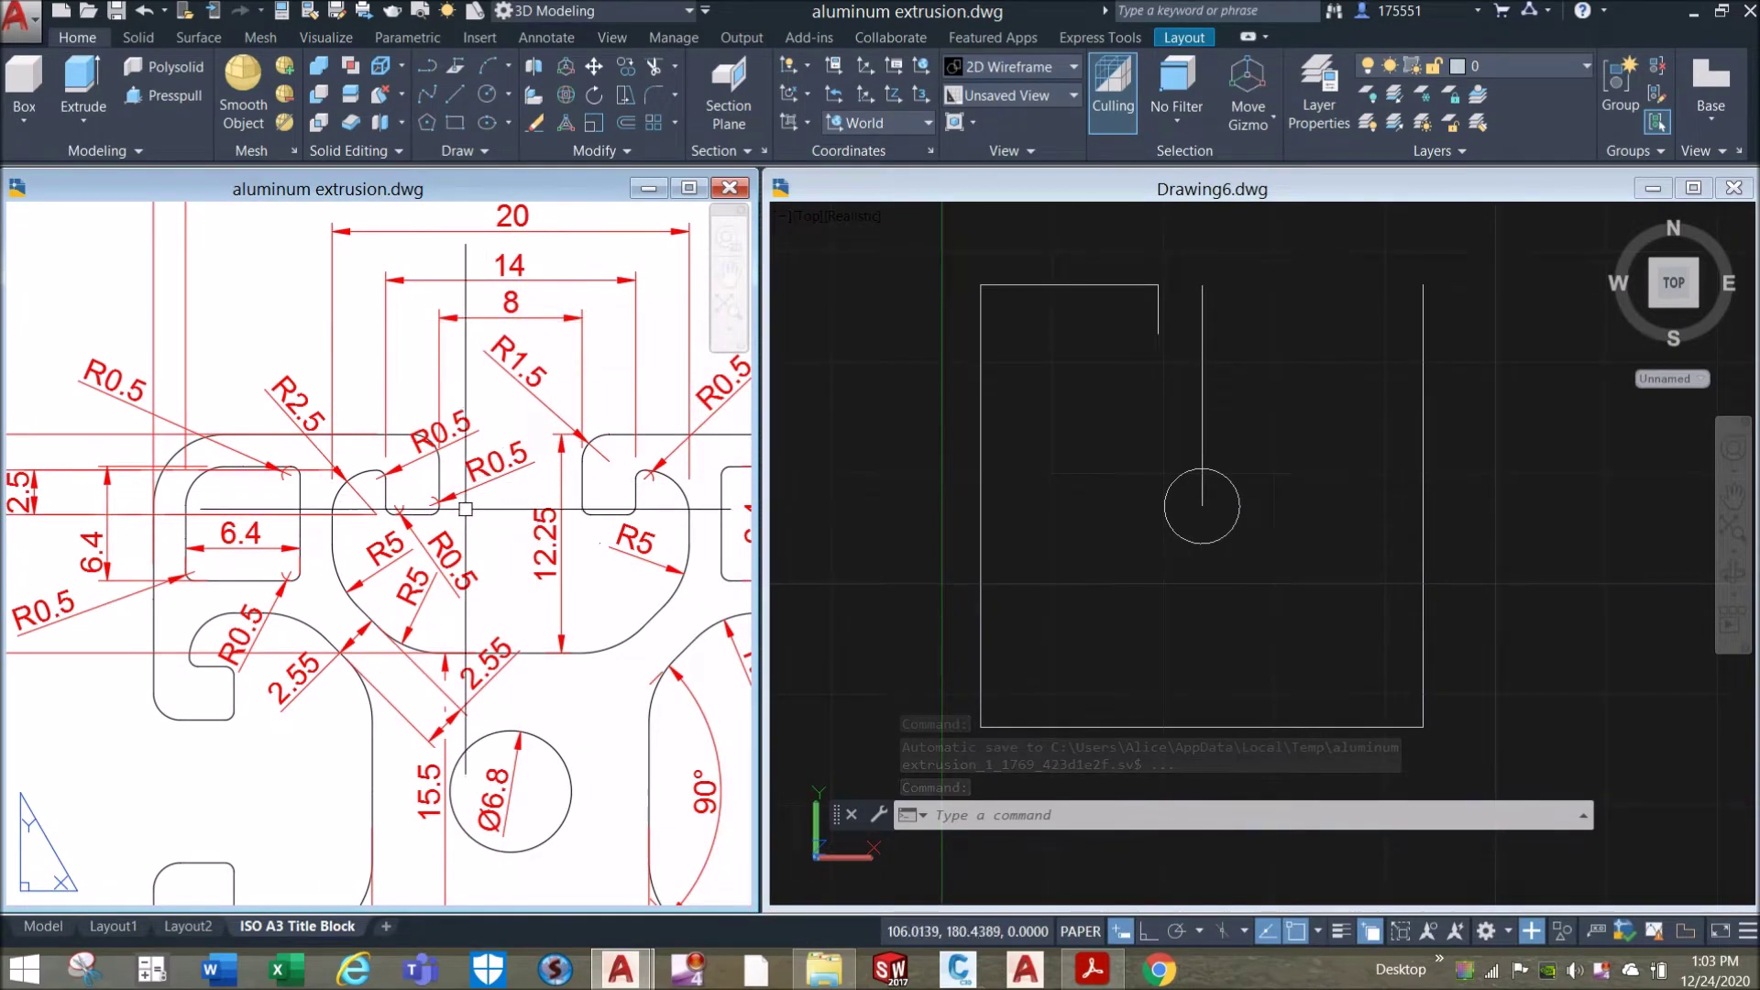
pyautogui.click(1138, 365)
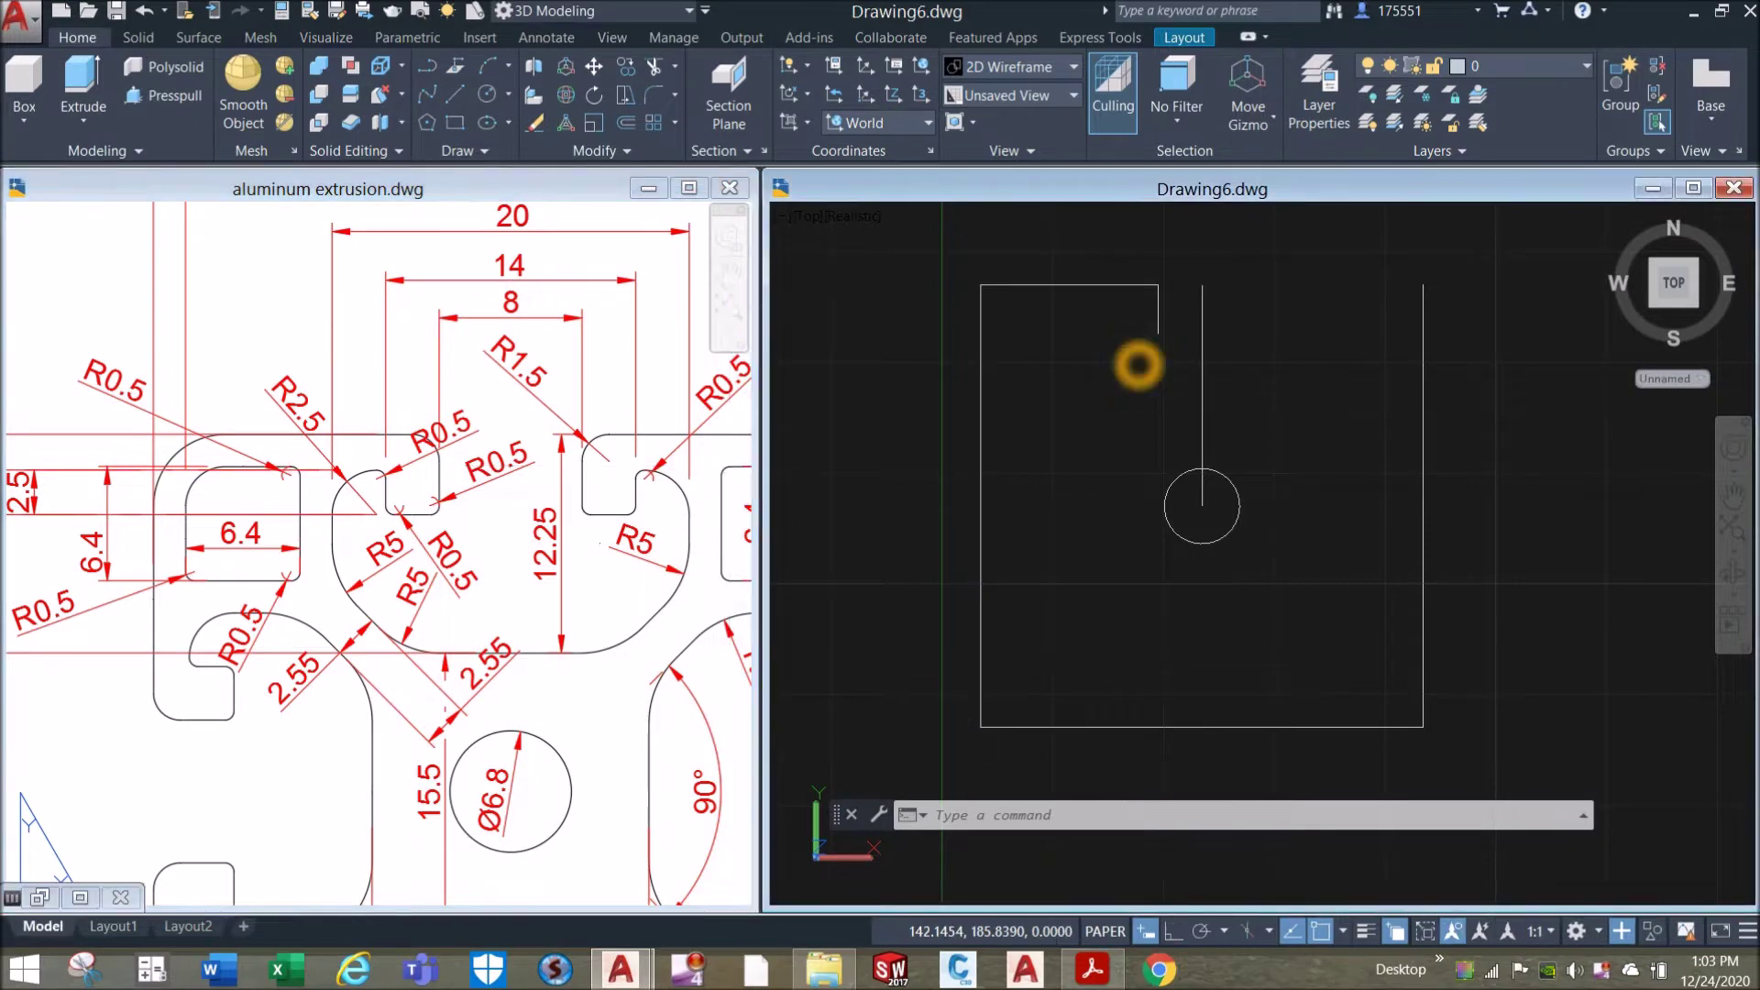
pyautogui.write('l')
pyautogui.press('Return')
pyautogui.click(1156, 334)
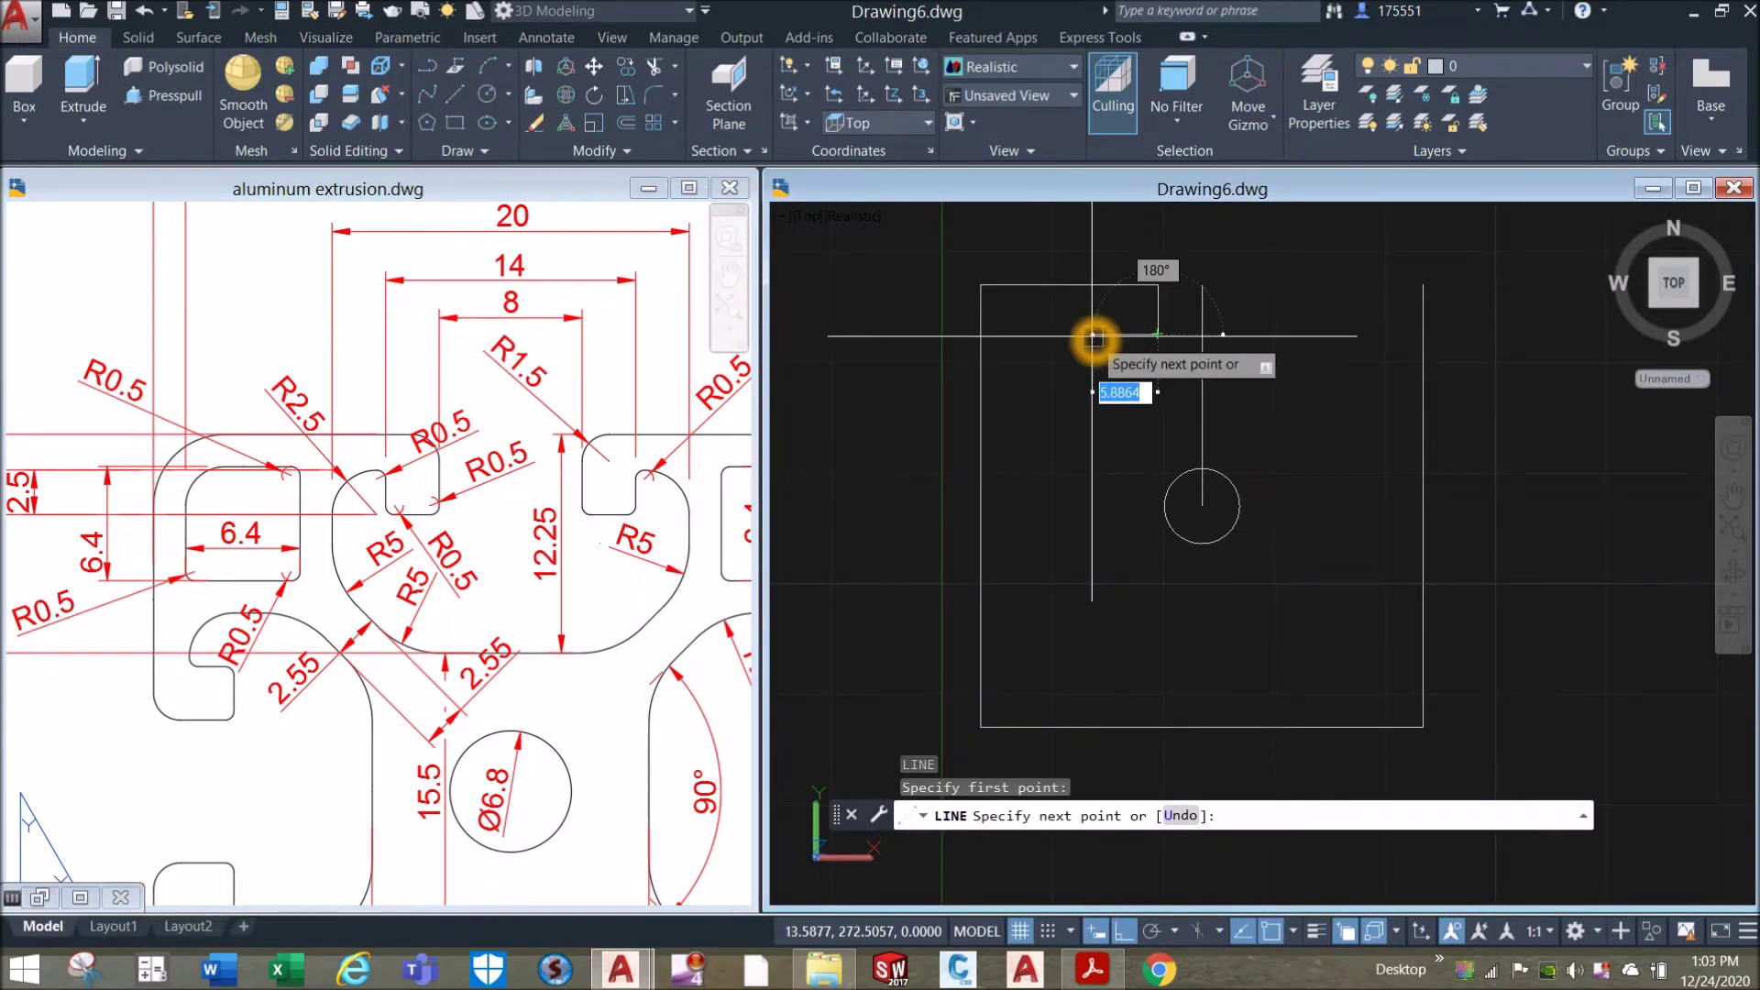
pyautogui.press('Return')
pyautogui.rightClick(1112, 371)
pyautogui.click(1162, 389)
# Draw a vertical line 2.5 long upward from the outer end of the lip's bottom line, following the reference.
pyautogui.click(444, 480)
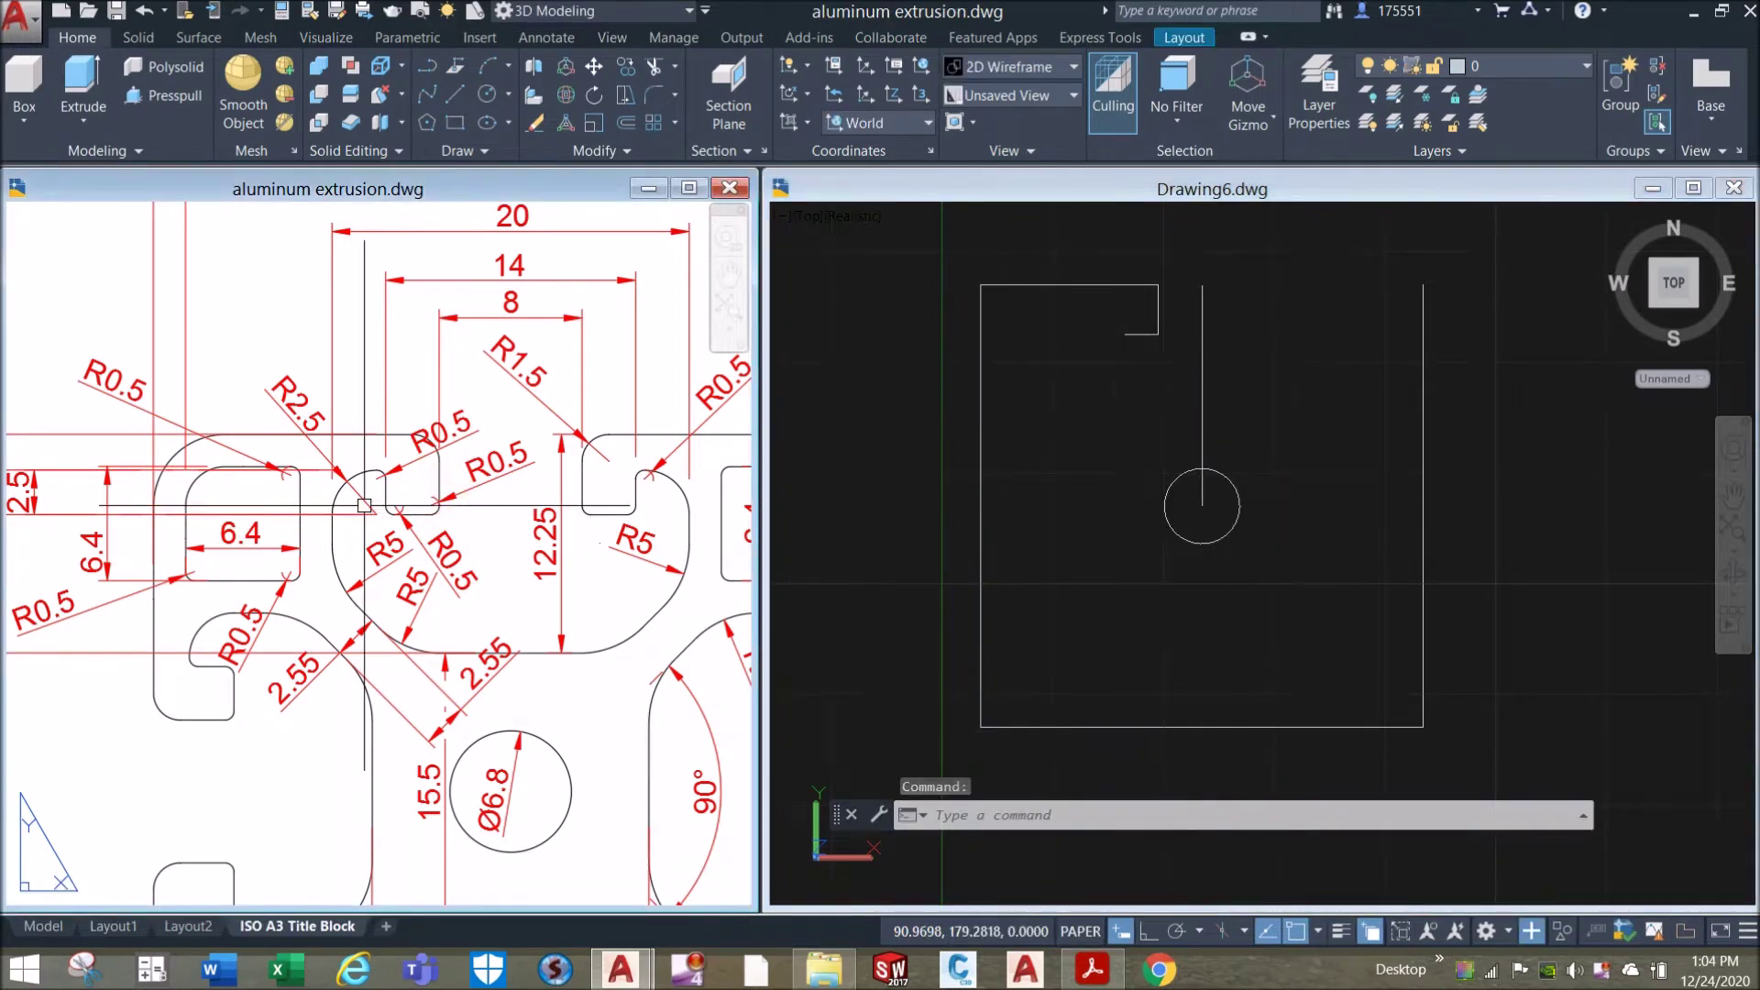
pyautogui.moveTo(413, 464); pyautogui.dragTo(505, 449, button='middle')
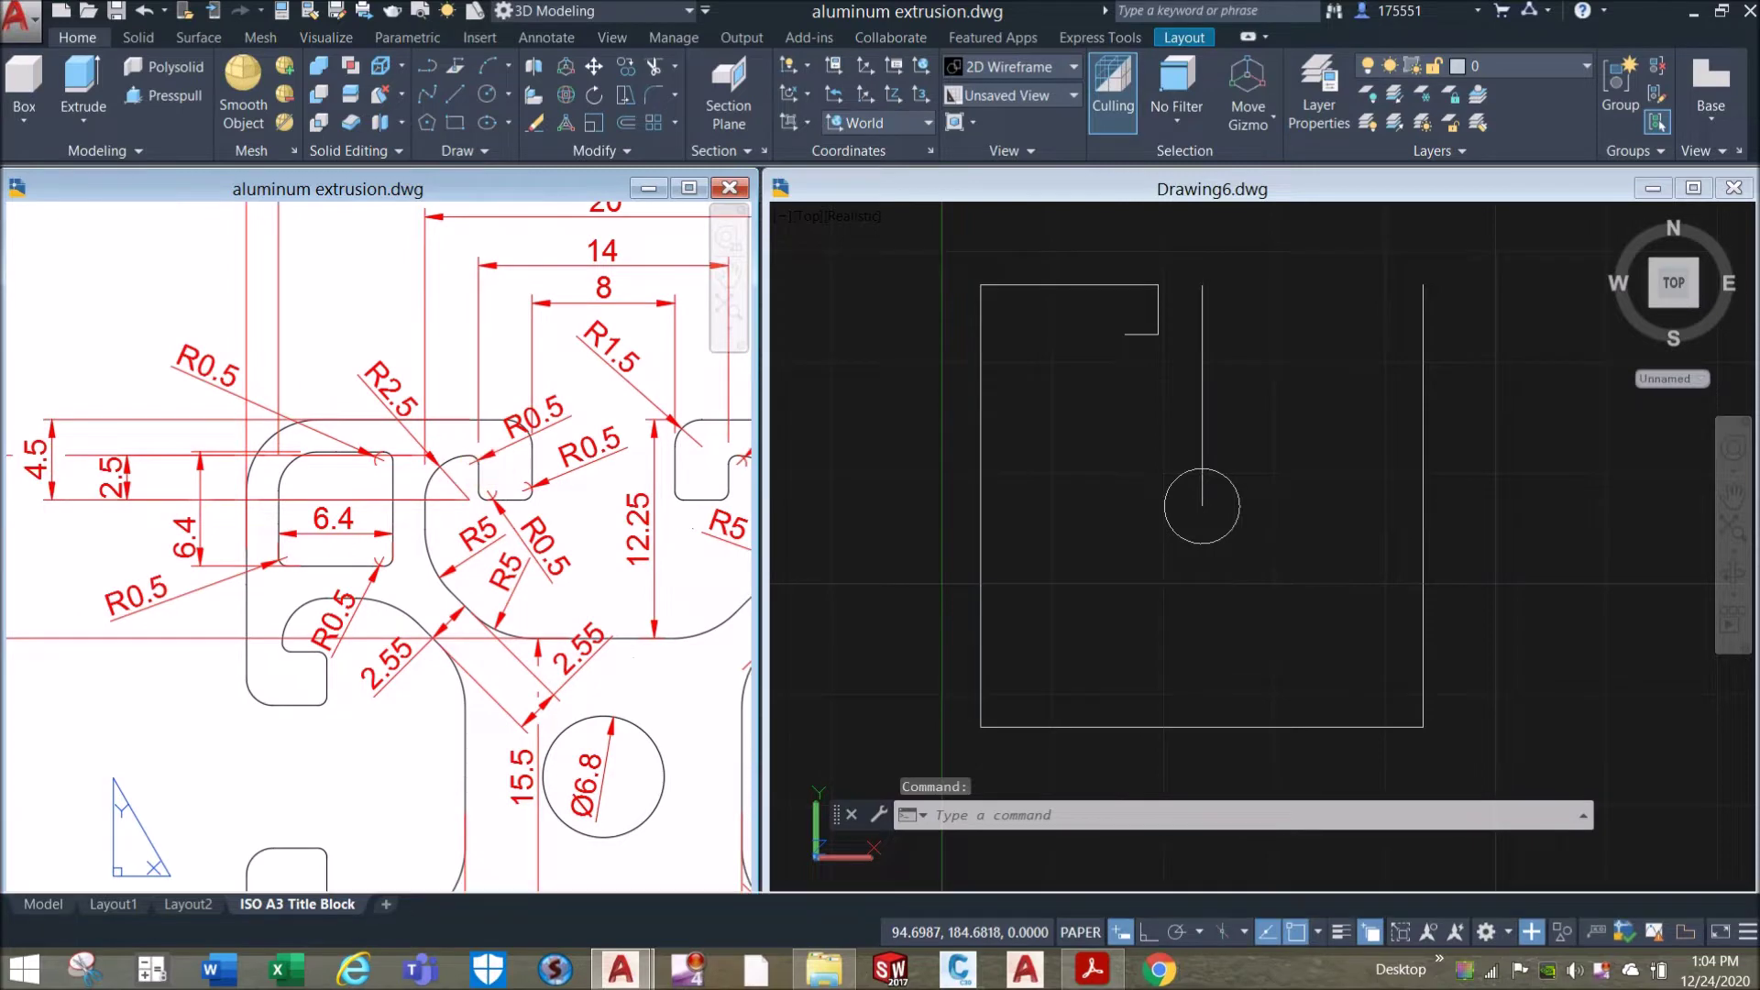
pyautogui.click(131, 482)
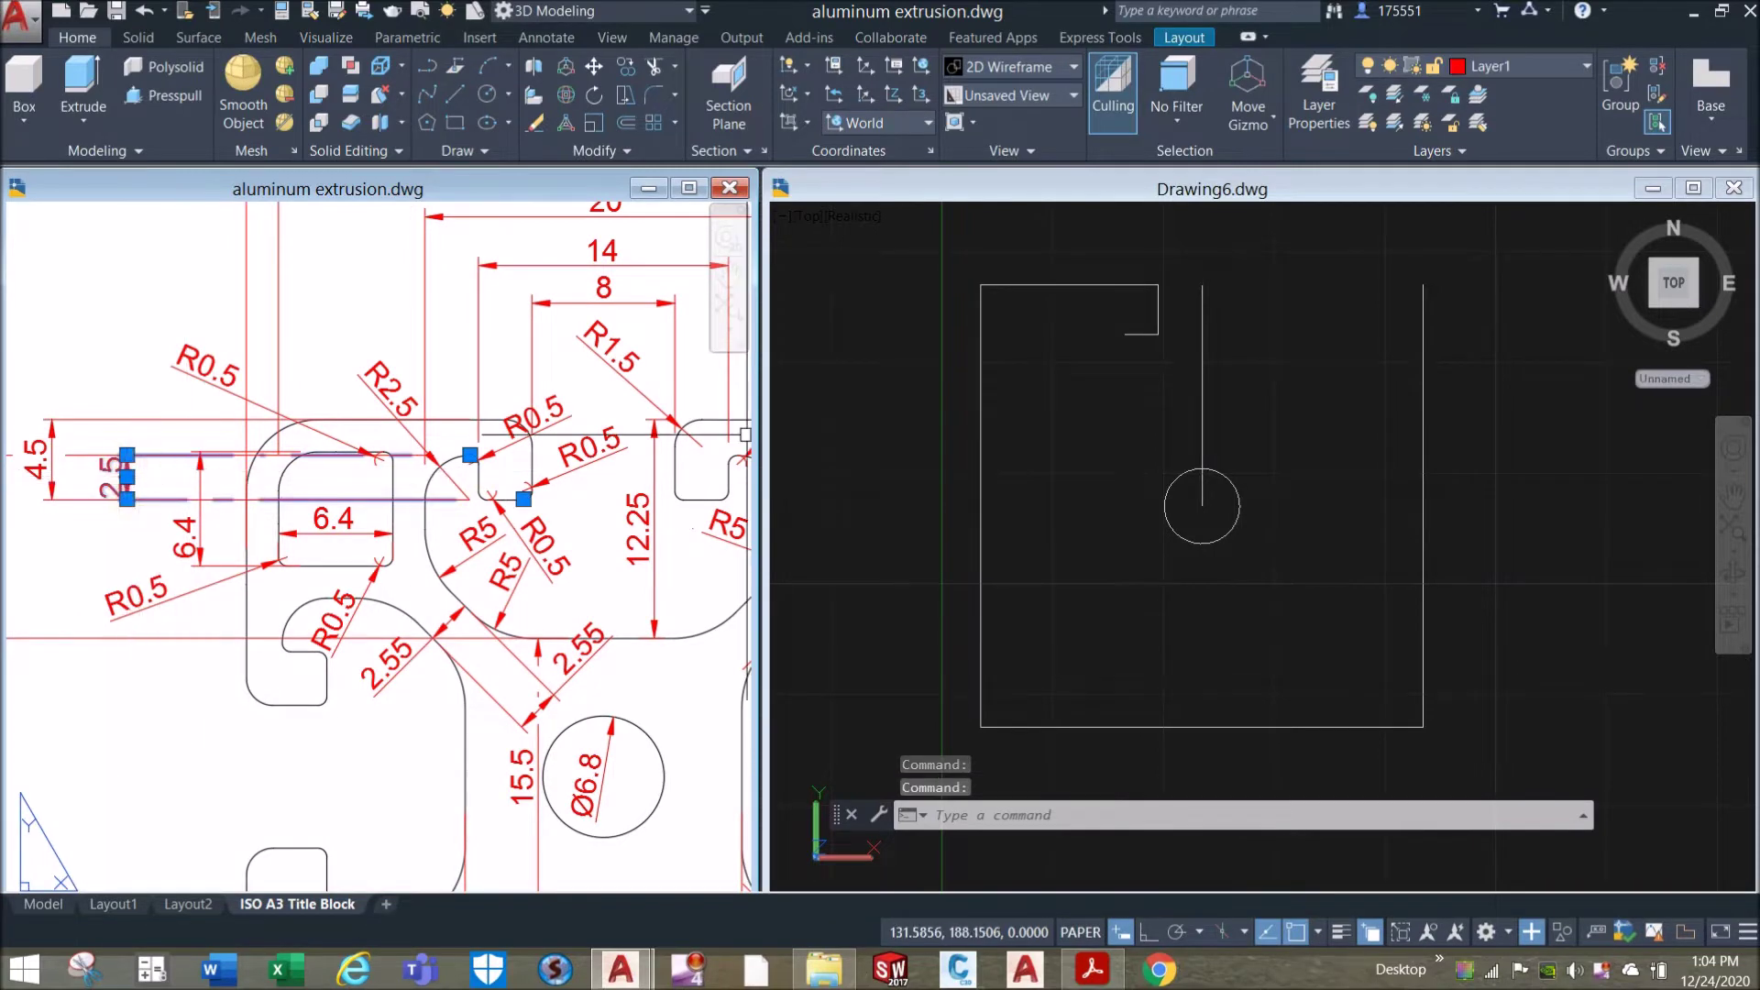
pyautogui.click(1100, 422)
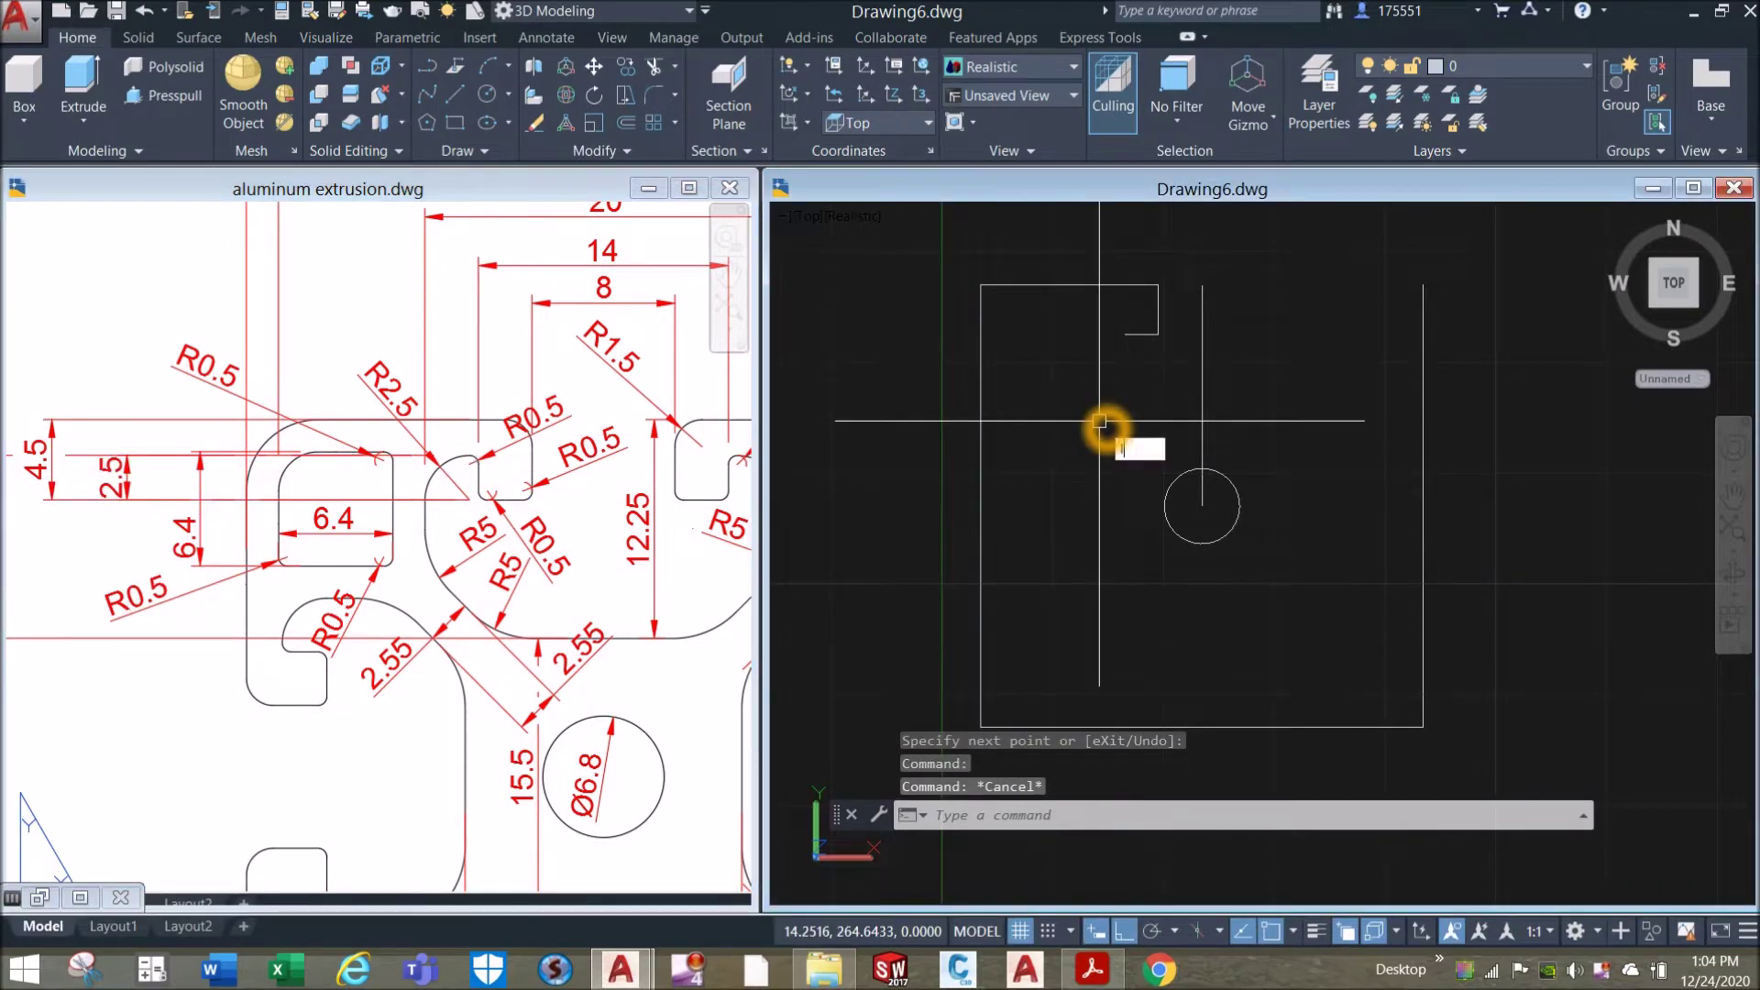
pyautogui.write('l')
pyautogui.press('Return')
pyautogui.click(1126, 334)
pyautogui.scroll(3, 1131, 299)
pyautogui.moveTo(1131, 301); pyautogui.dragTo(1112, 270, button='middle')
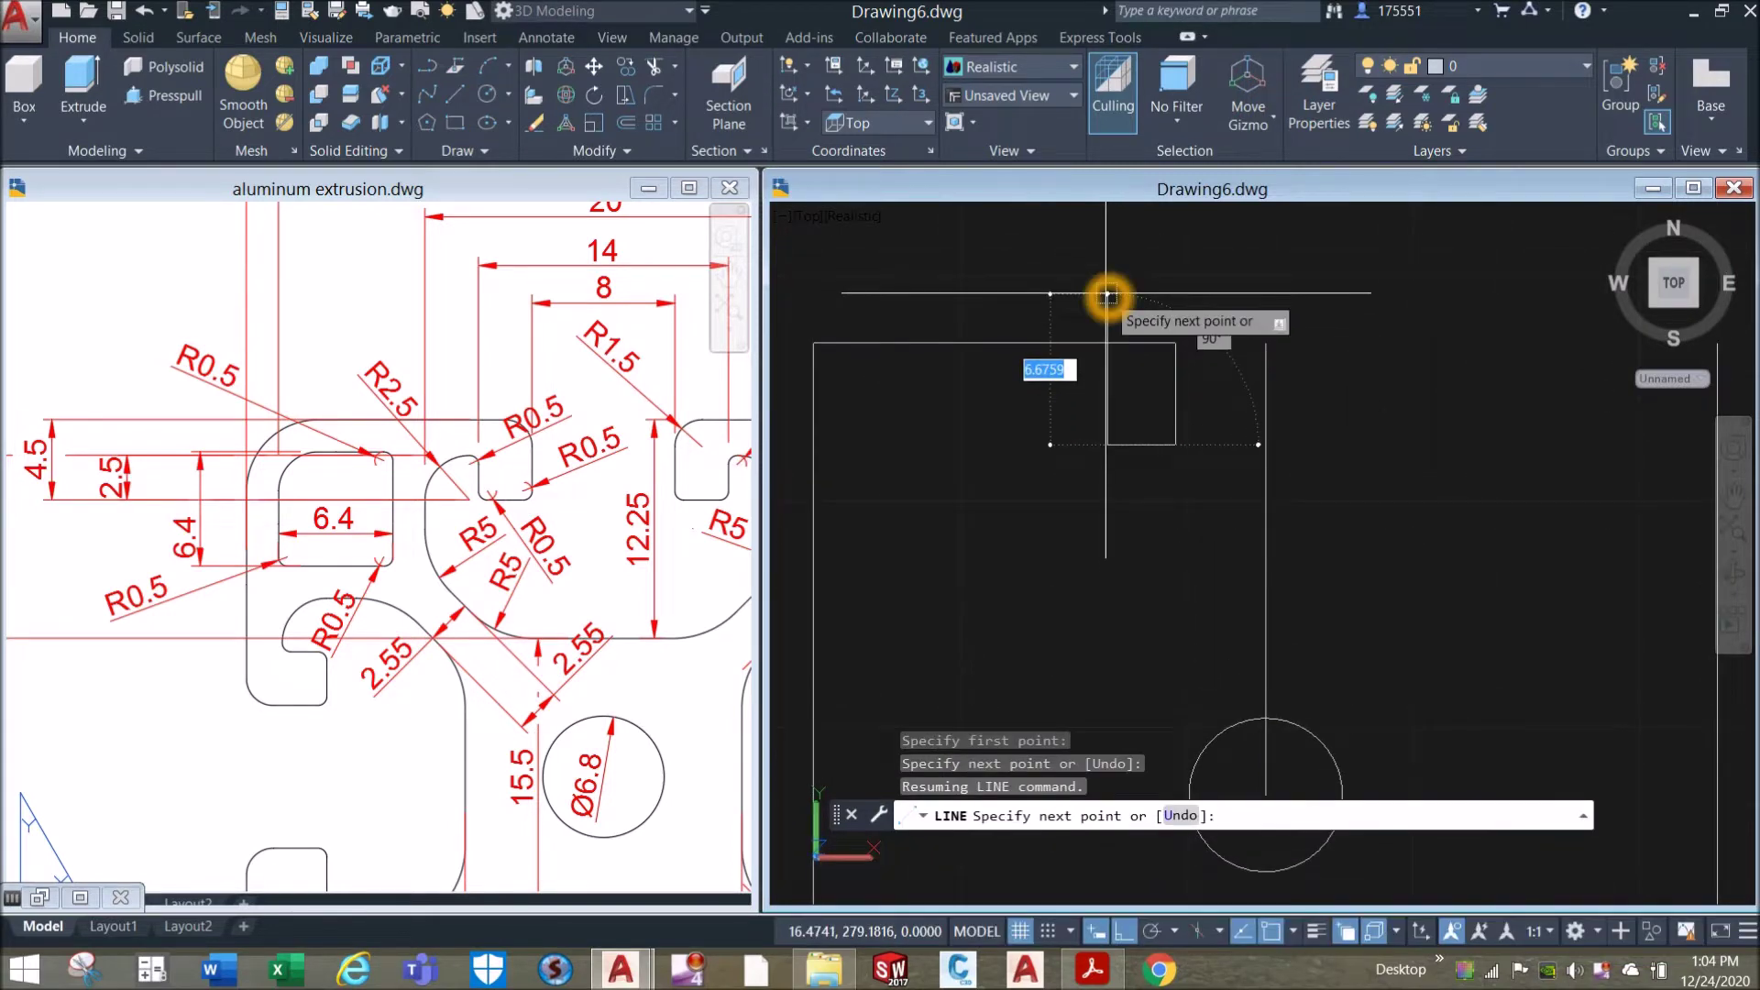
pyautogui.write('2.5')
pyautogui.press('Return')
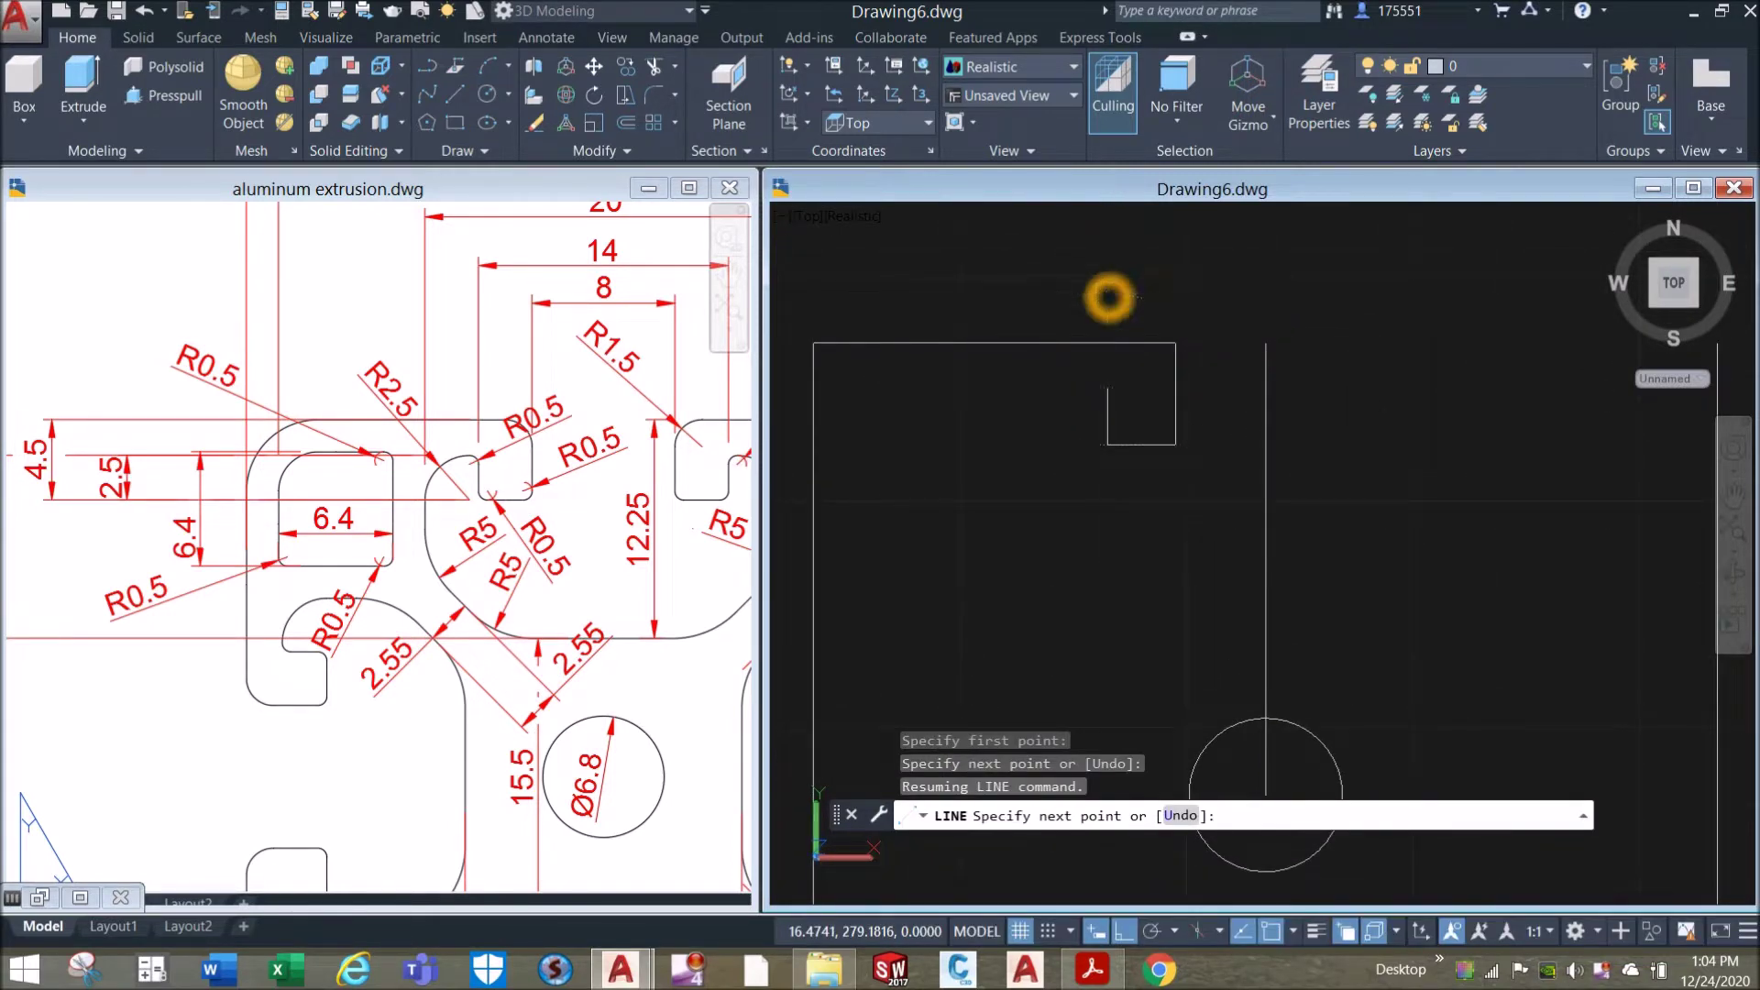
pyautogui.moveTo(1040, 460); pyautogui.dragTo(1043, 443, button='middle')
pyautogui.rightClick(1049, 427)
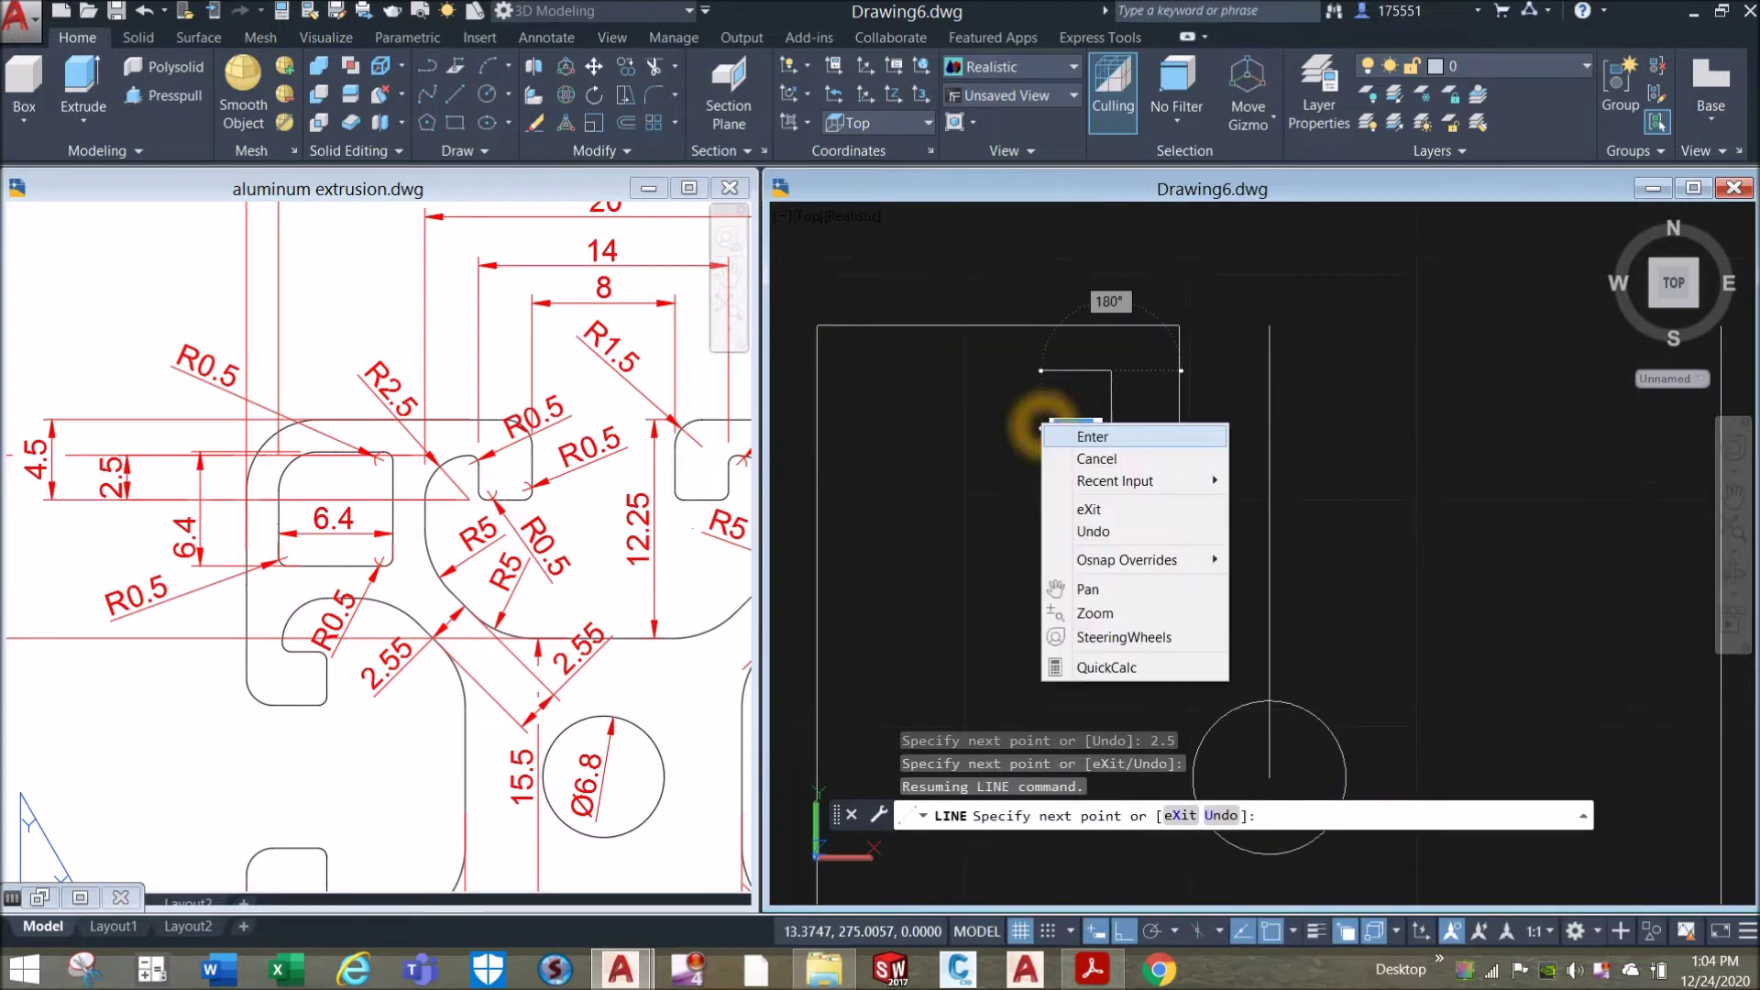
pyautogui.click(1067, 432)
# Draw a horizontal line 3 long from the upper end of the 2.5 line, away from the centre line, following the reference.
pyautogui.click(456, 458)
pyautogui.scroll(4, 456, 459)
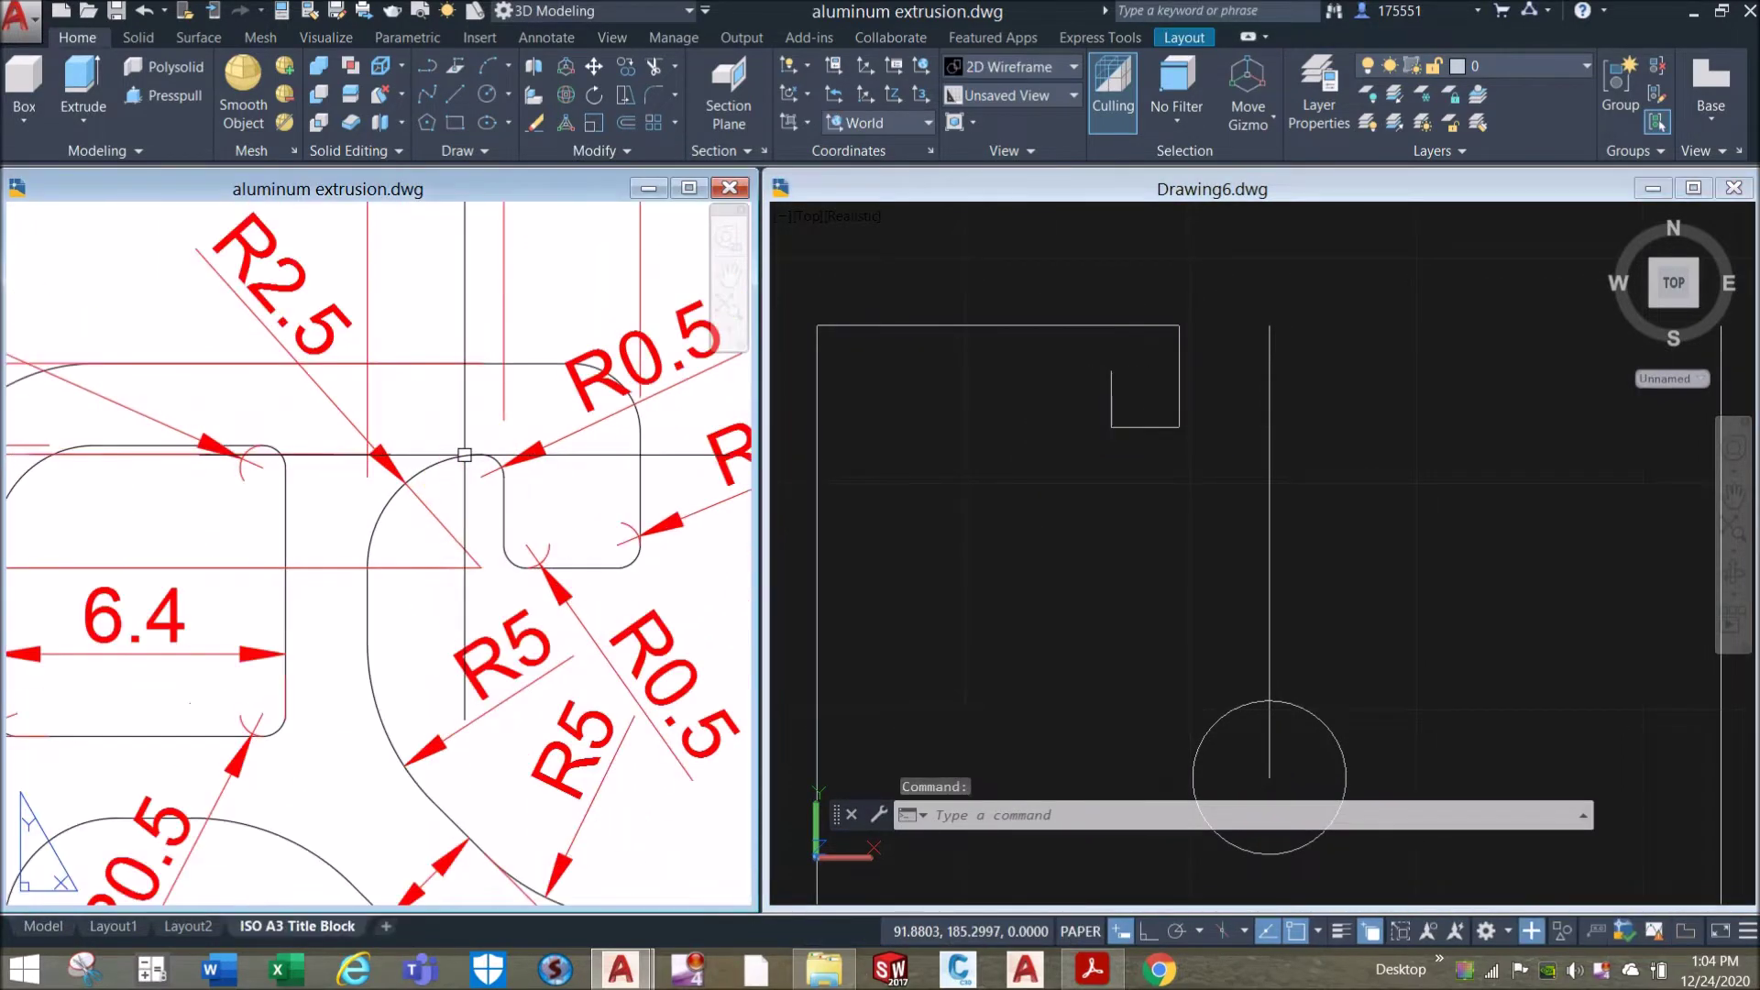
pyautogui.click(368, 454)
pyautogui.scroll(-3, 367, 454)
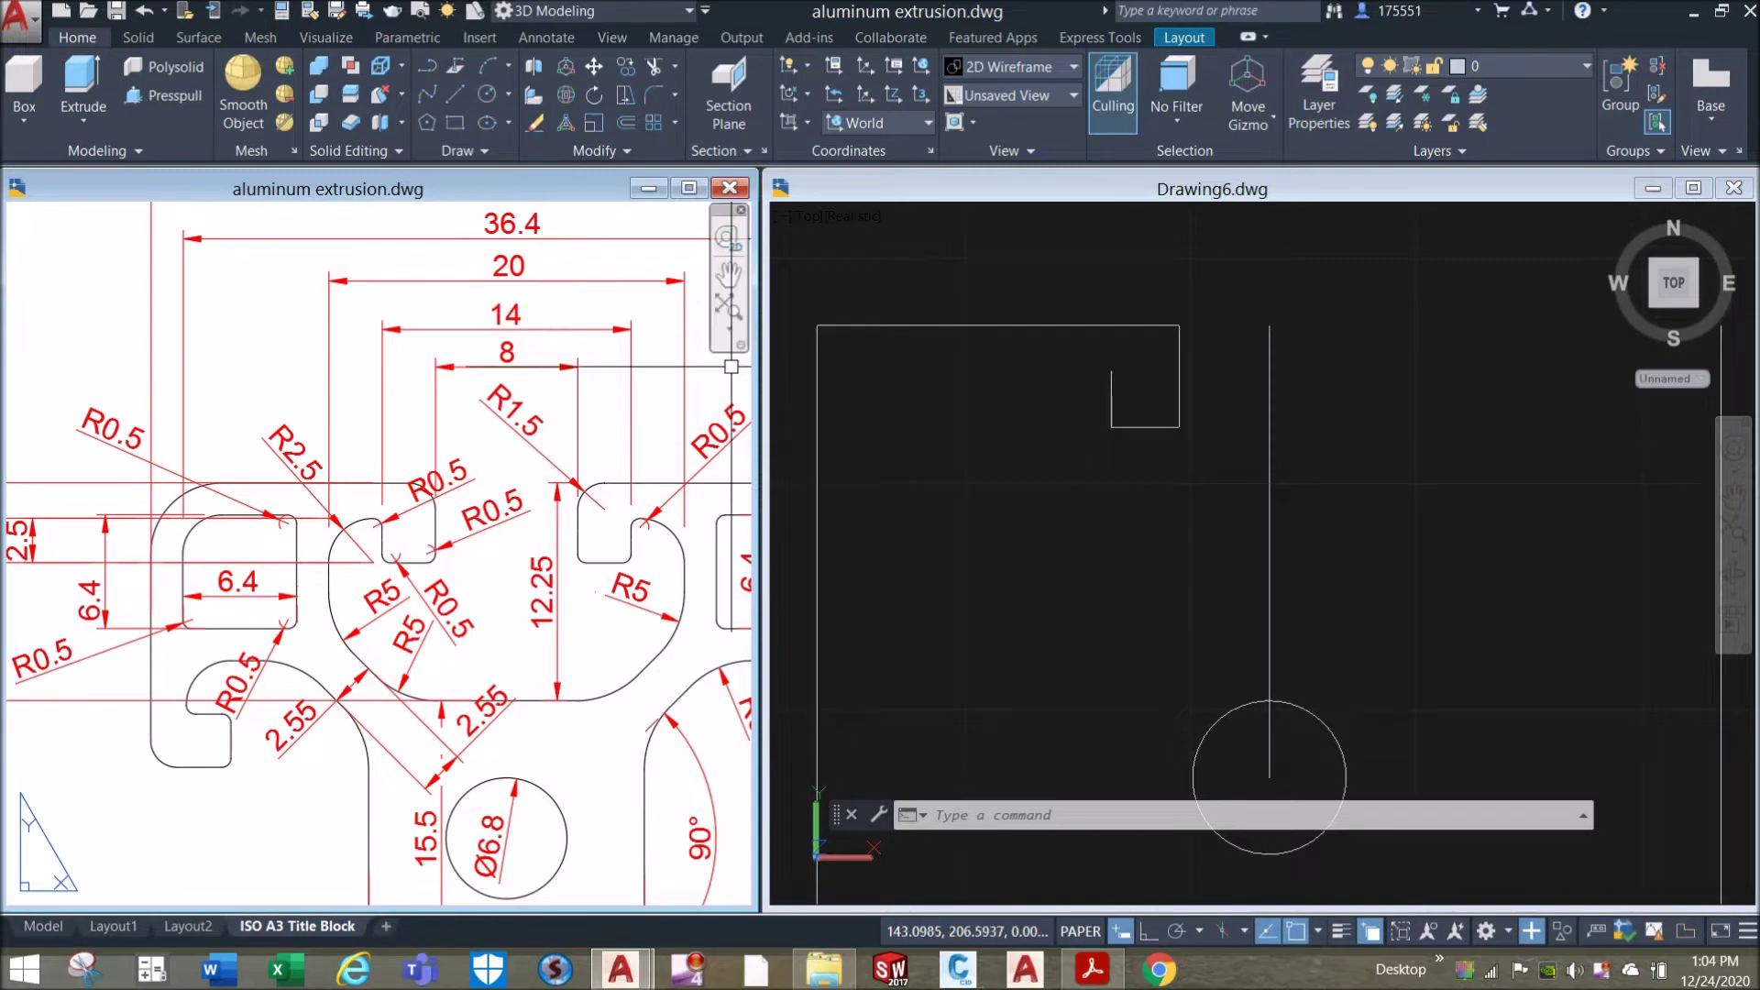
pyautogui.click(1050, 442)
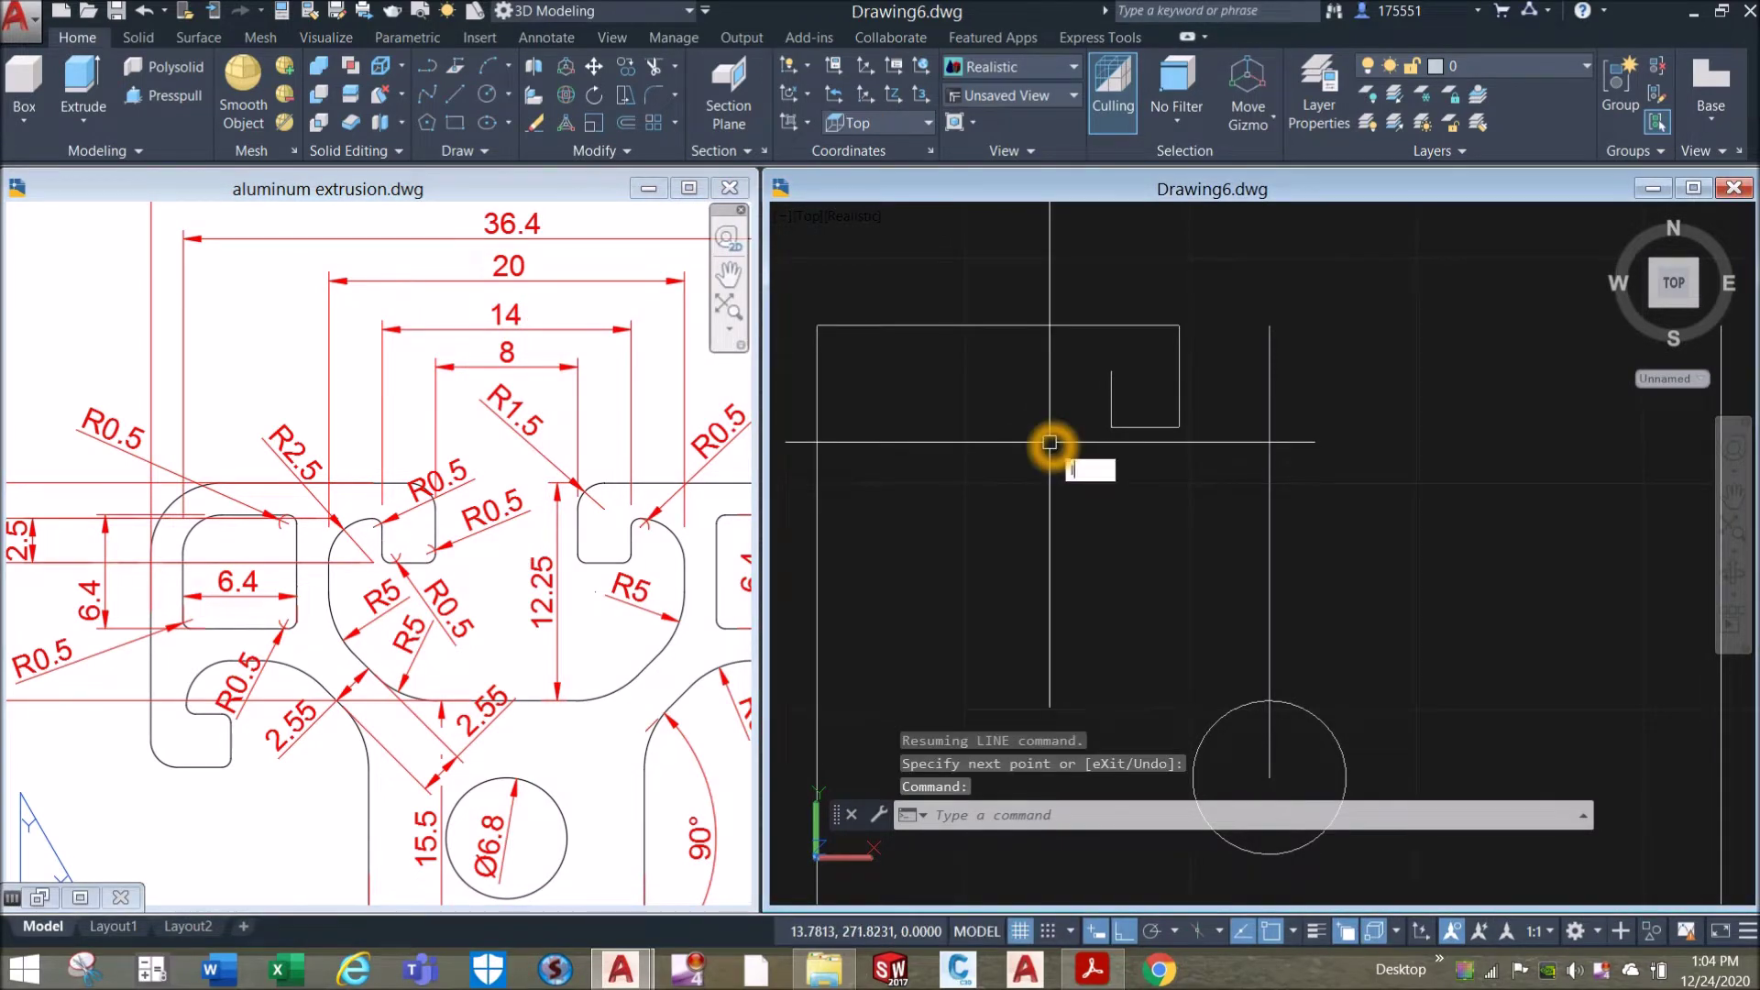
pyautogui.press('Return')
pyautogui.click(1111, 371)
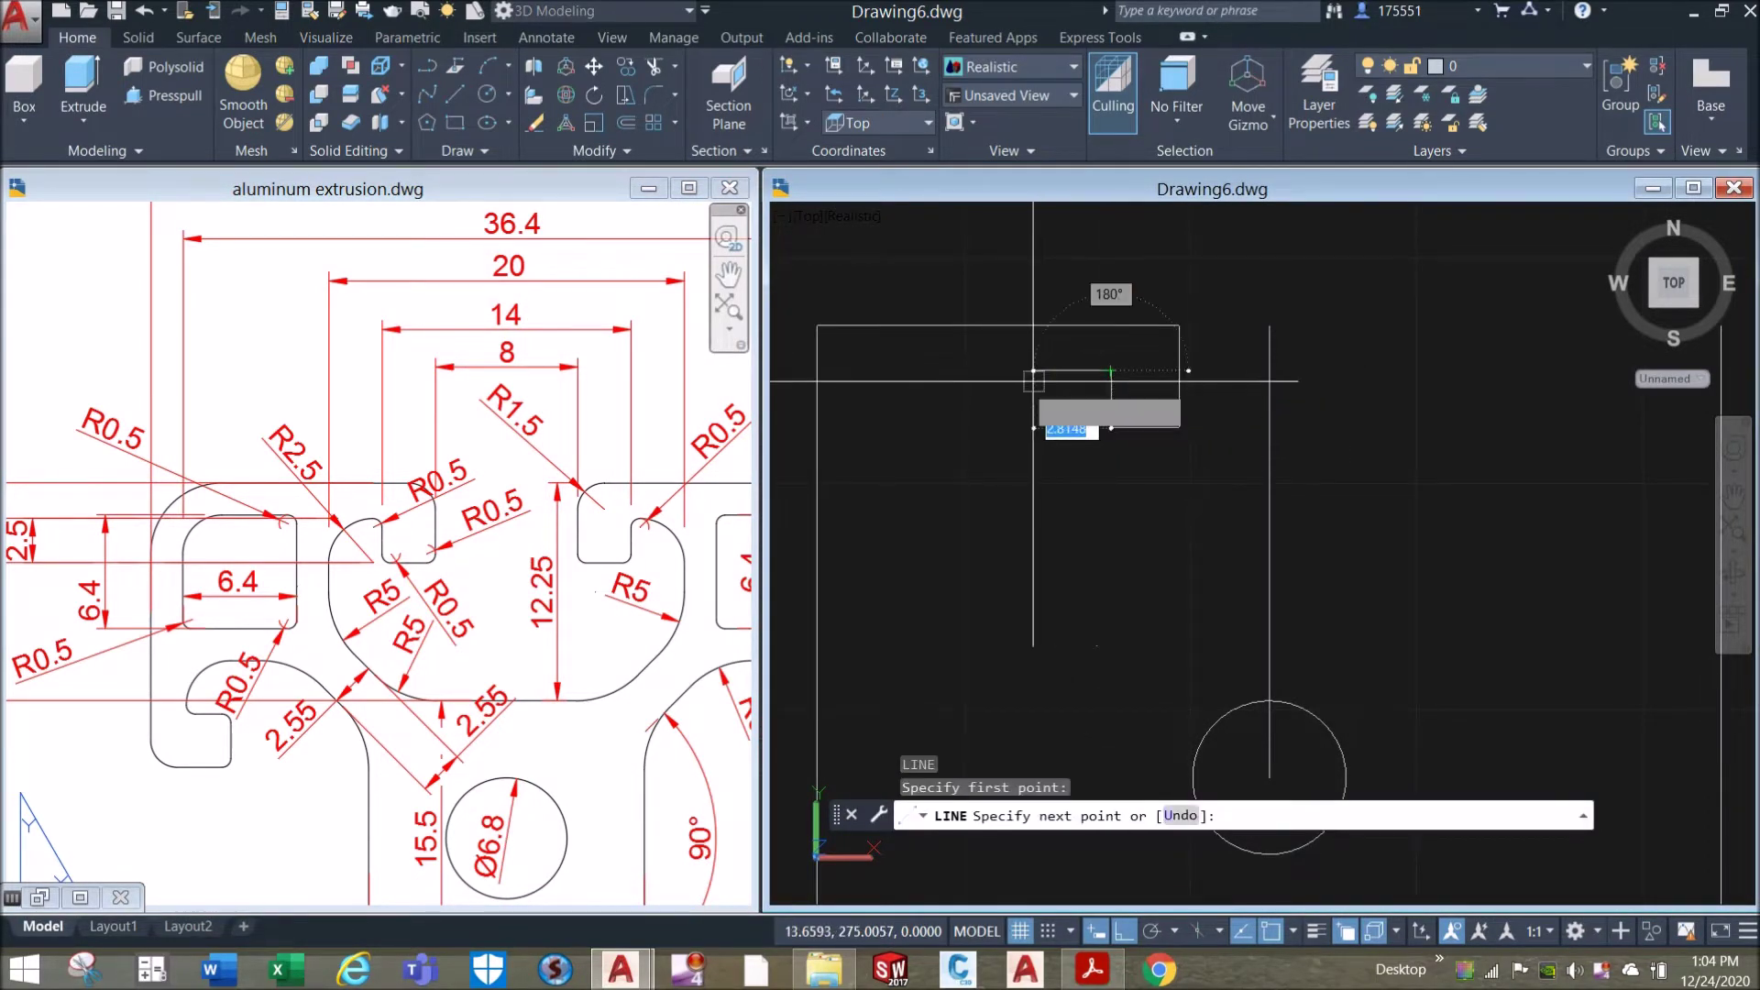
pyautogui.click(1021, 386)
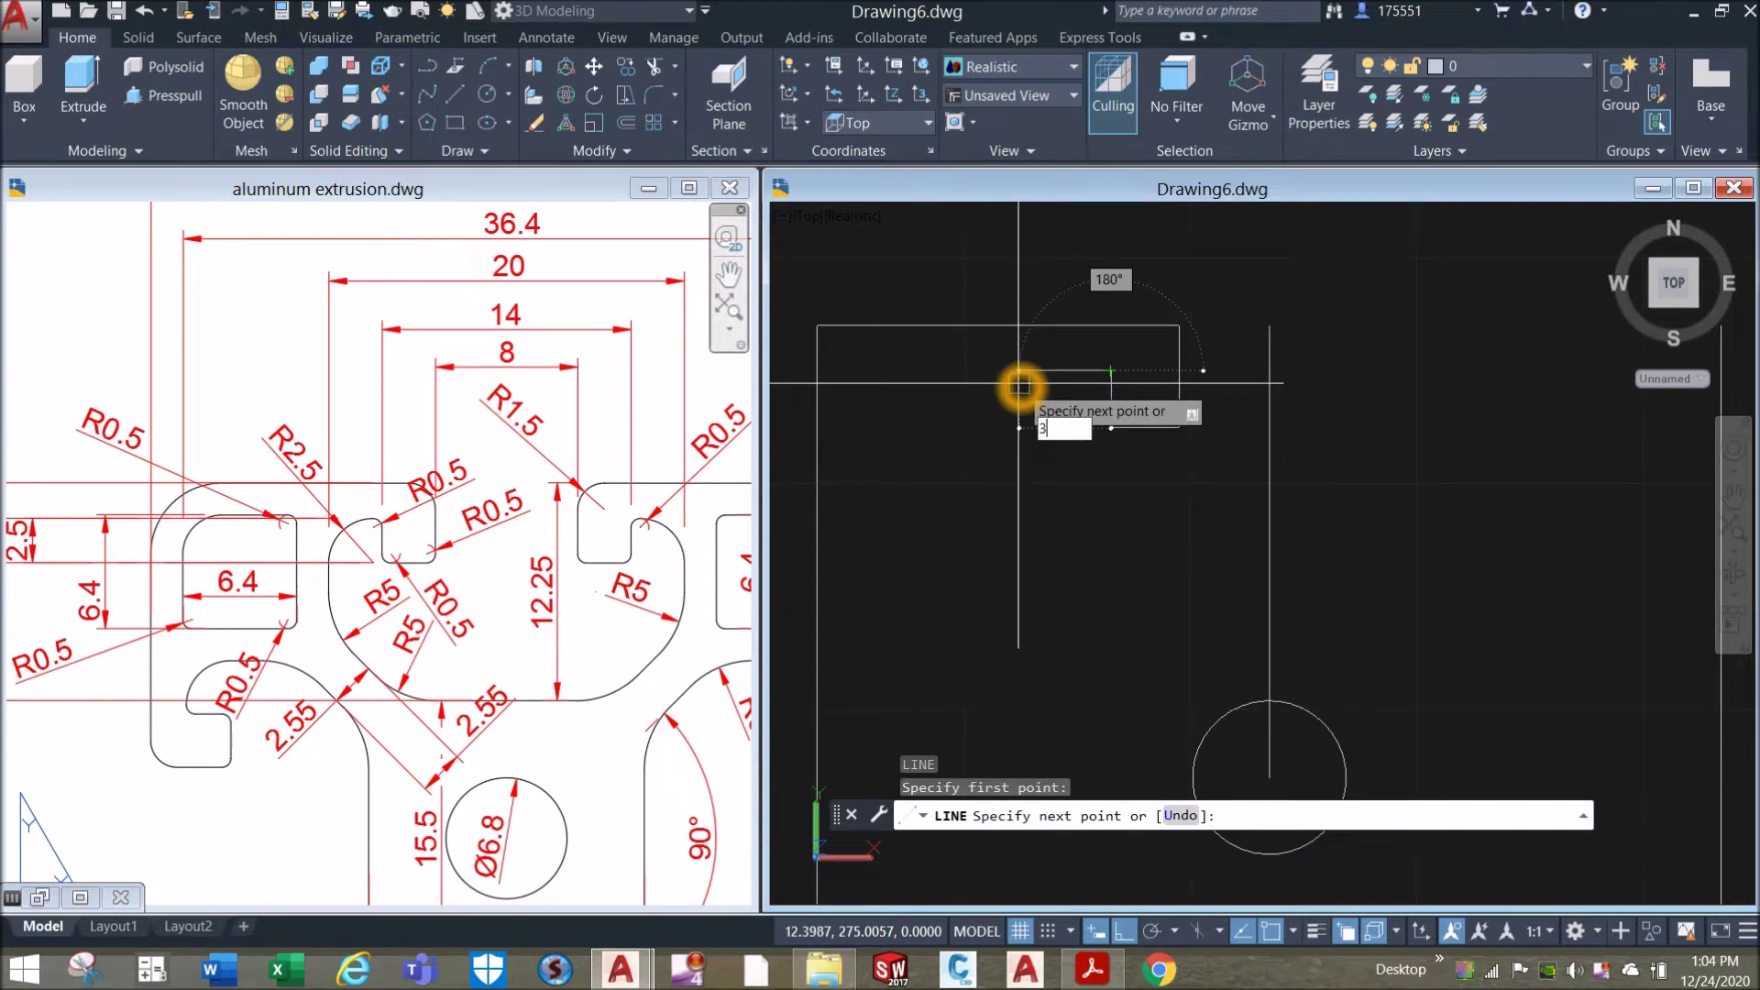
pyautogui.press('Return')
pyautogui.rightClick(1029, 394)
pyautogui.click(1064, 416)
# Draw a vertical line 10.25 long downward from the outer end of the slot's upper horizontal line, as dimensioned in the reference.
pyautogui.click(476, 514)
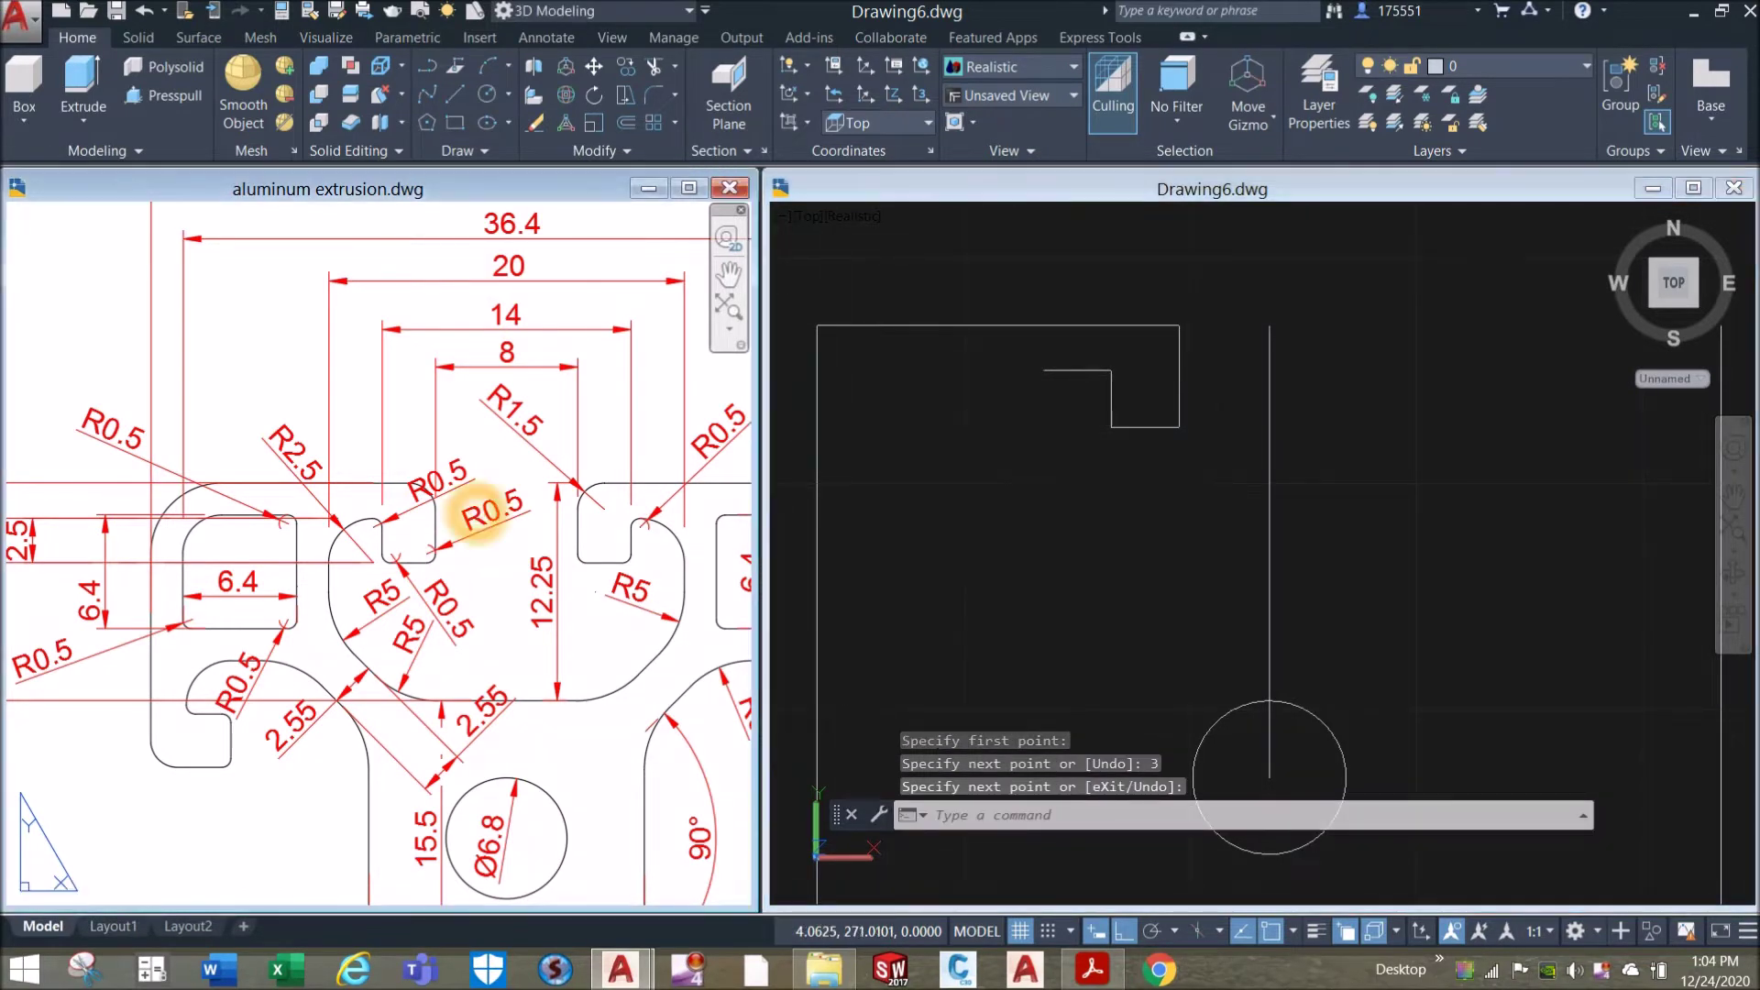
pyautogui.scroll(-4, 477, 514)
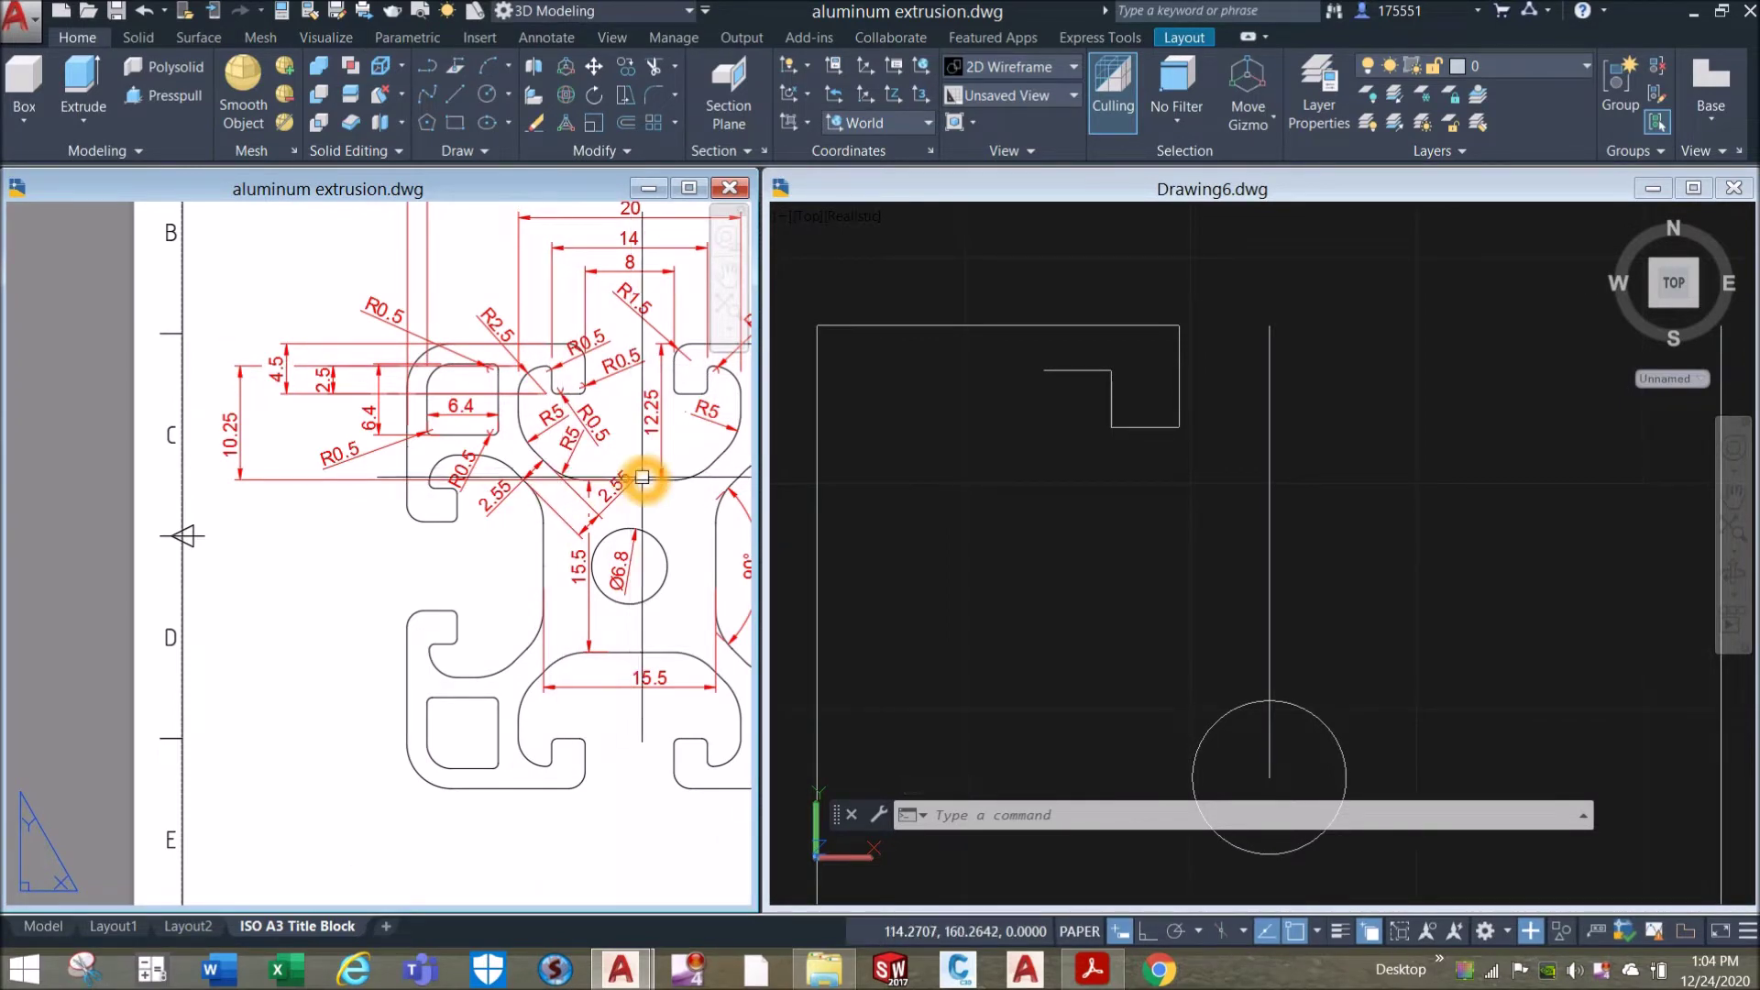
pyautogui.click(241, 423)
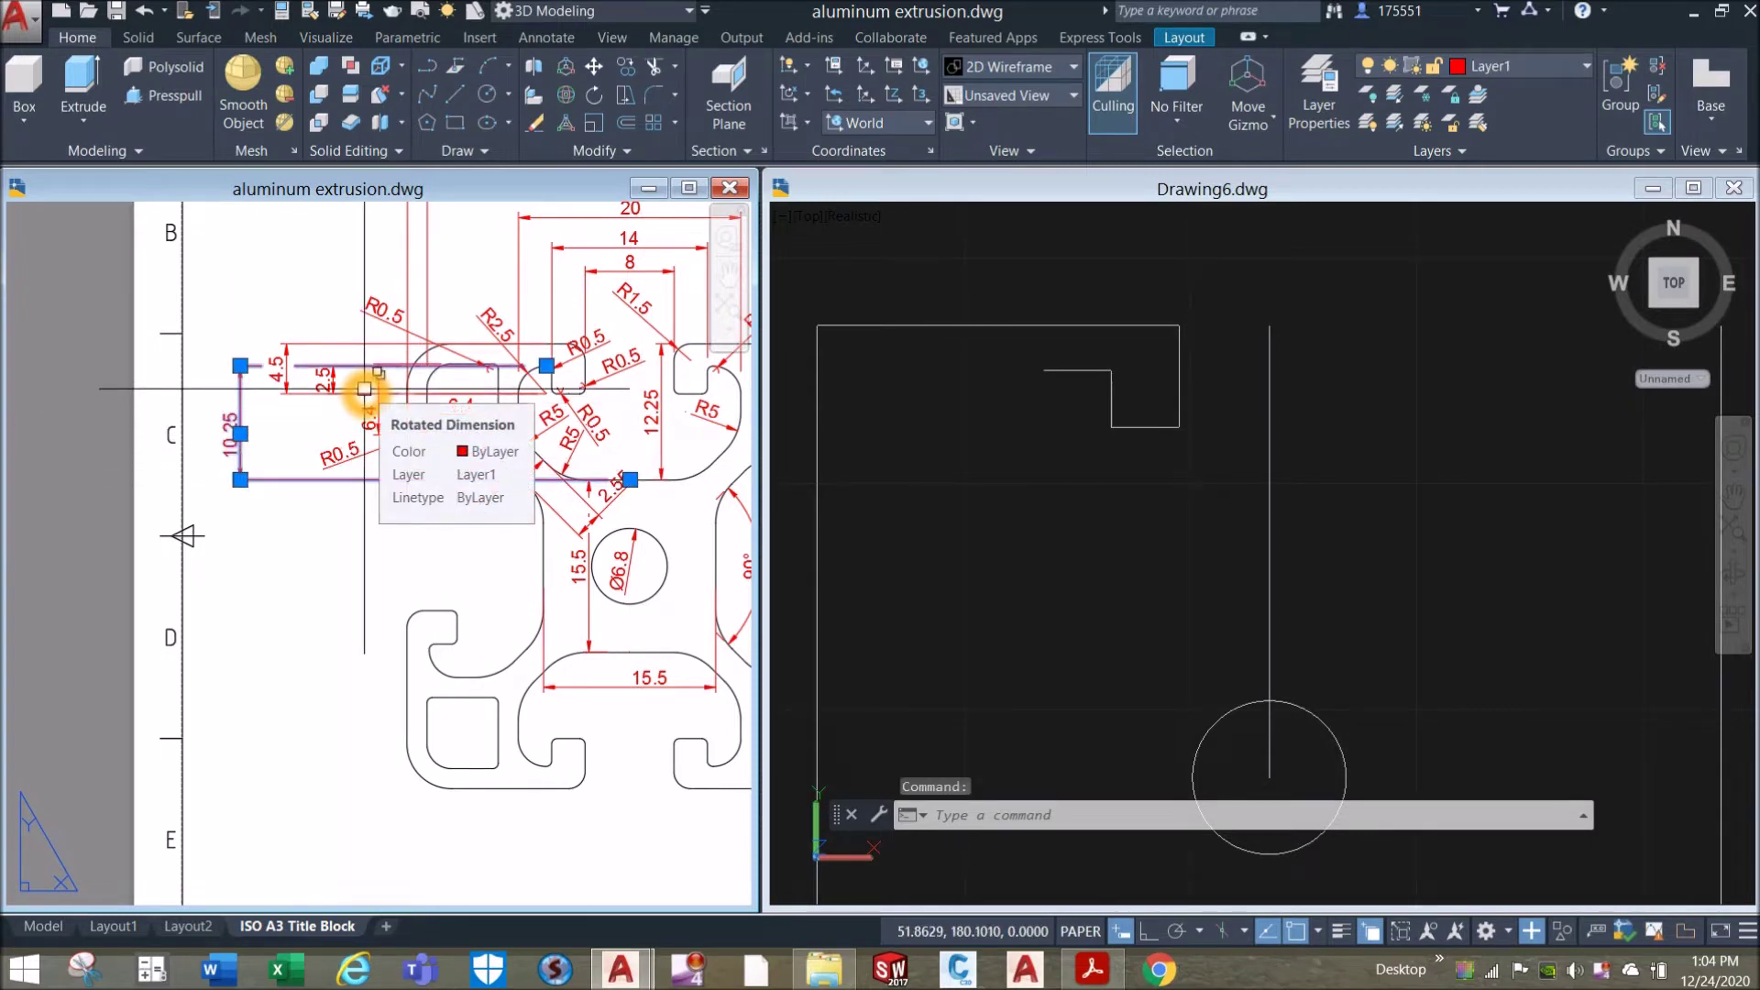
pyautogui.press('Escape')
pyautogui.scroll(5, 250, 441)
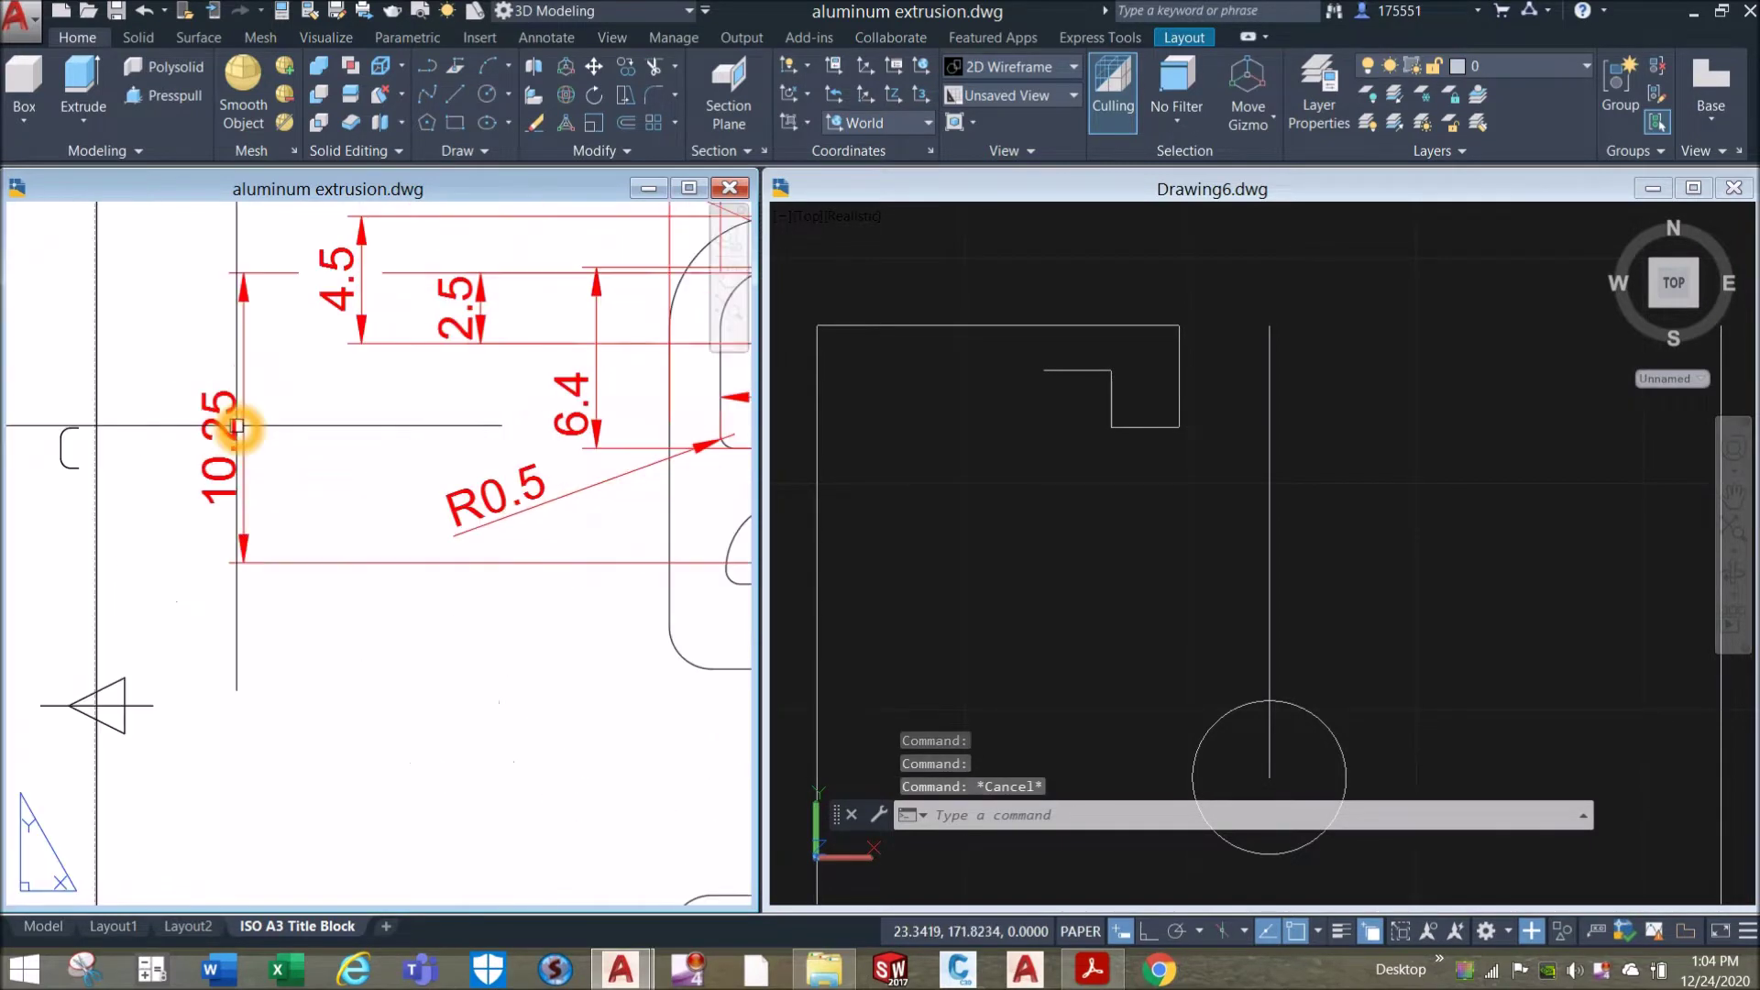
pyautogui.click(956, 480)
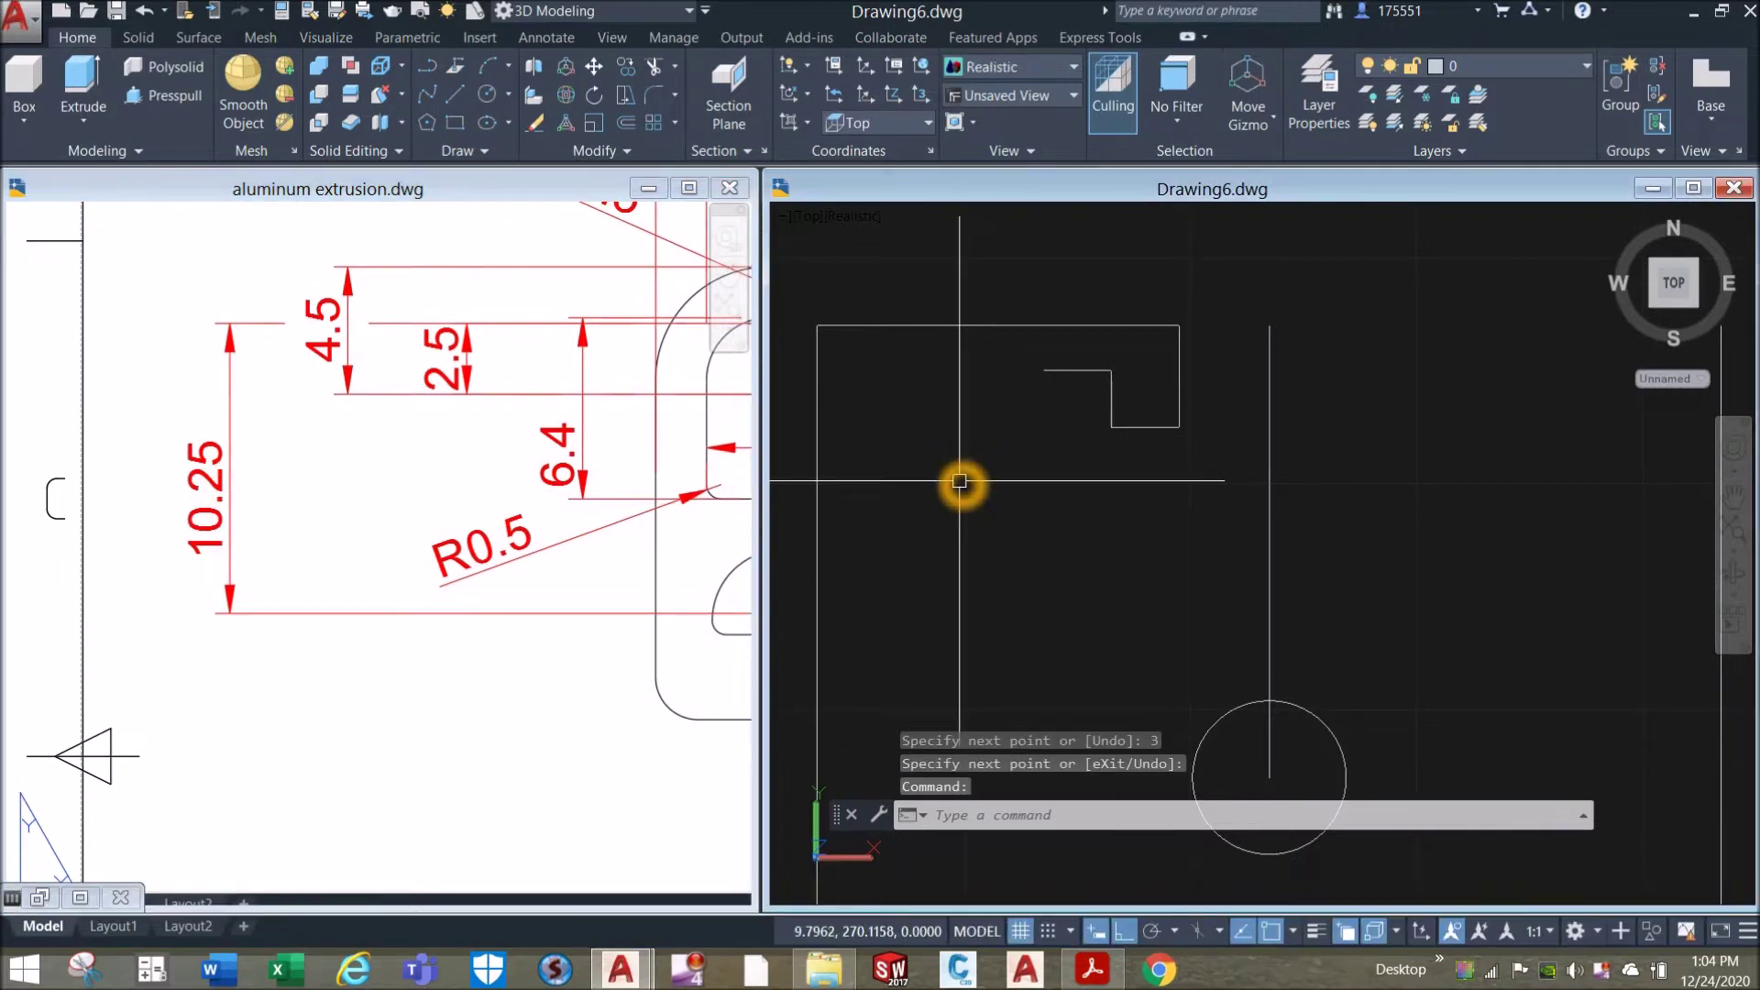
pyautogui.write('l')
pyautogui.press('Return')
pyautogui.click(1043, 370)
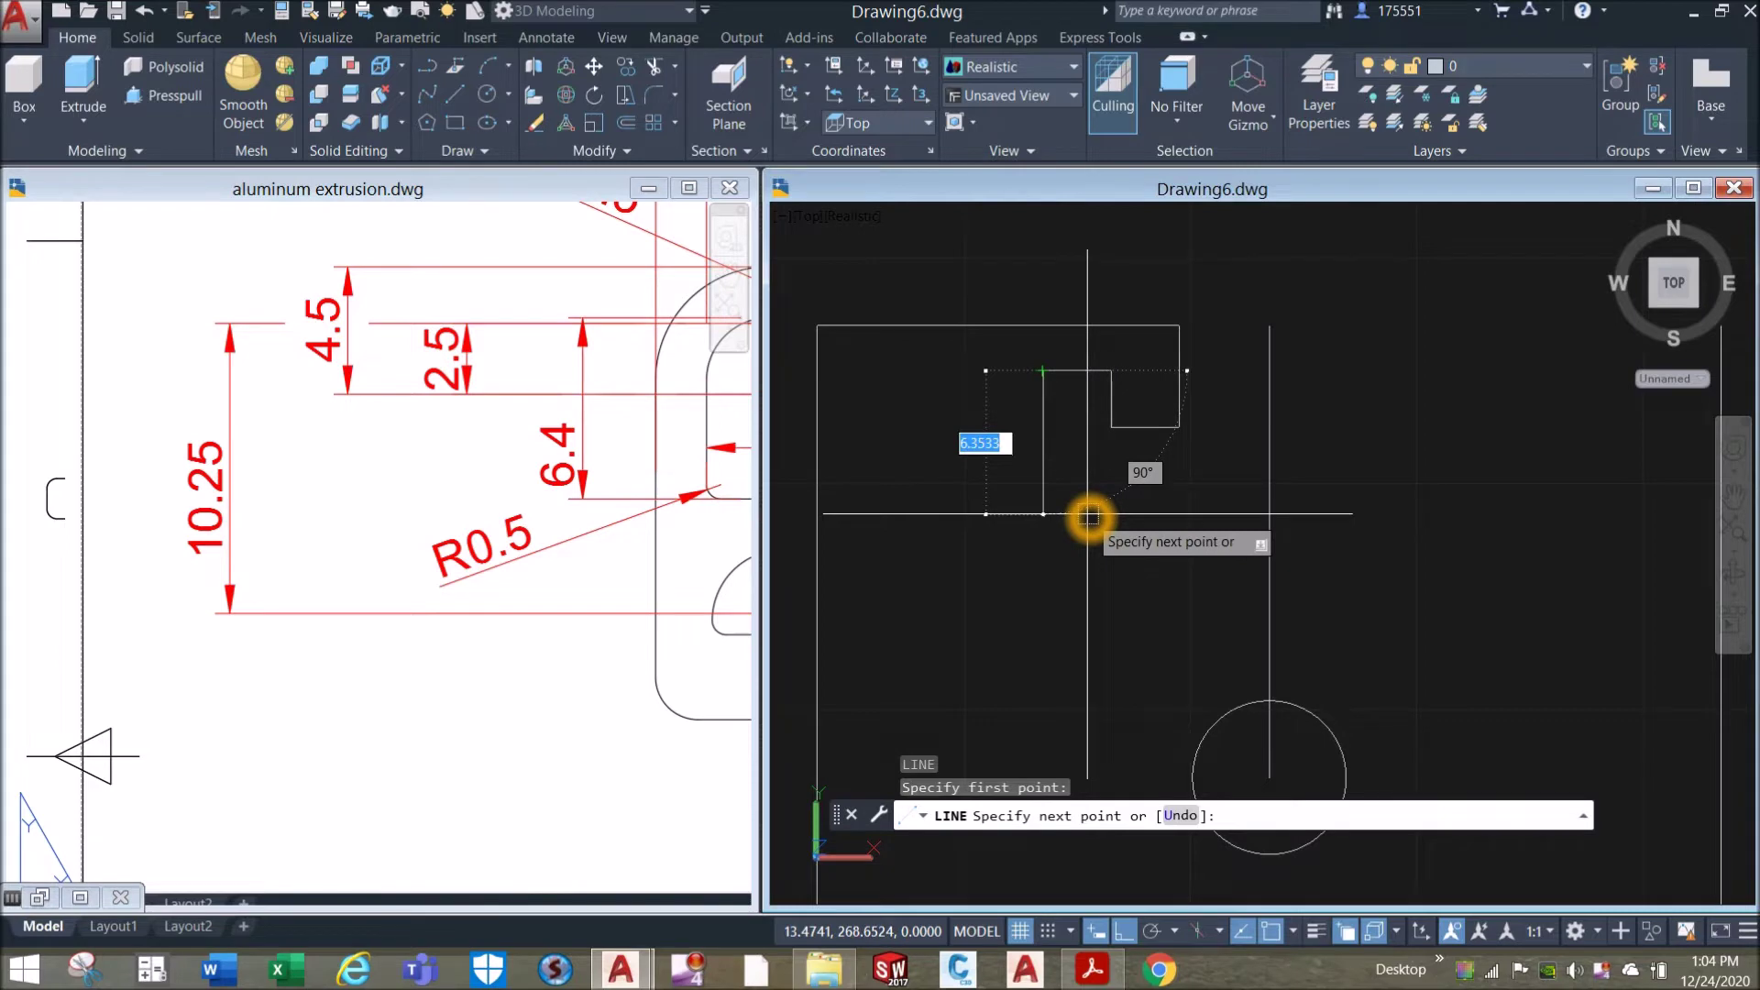
pyautogui.press('Return')
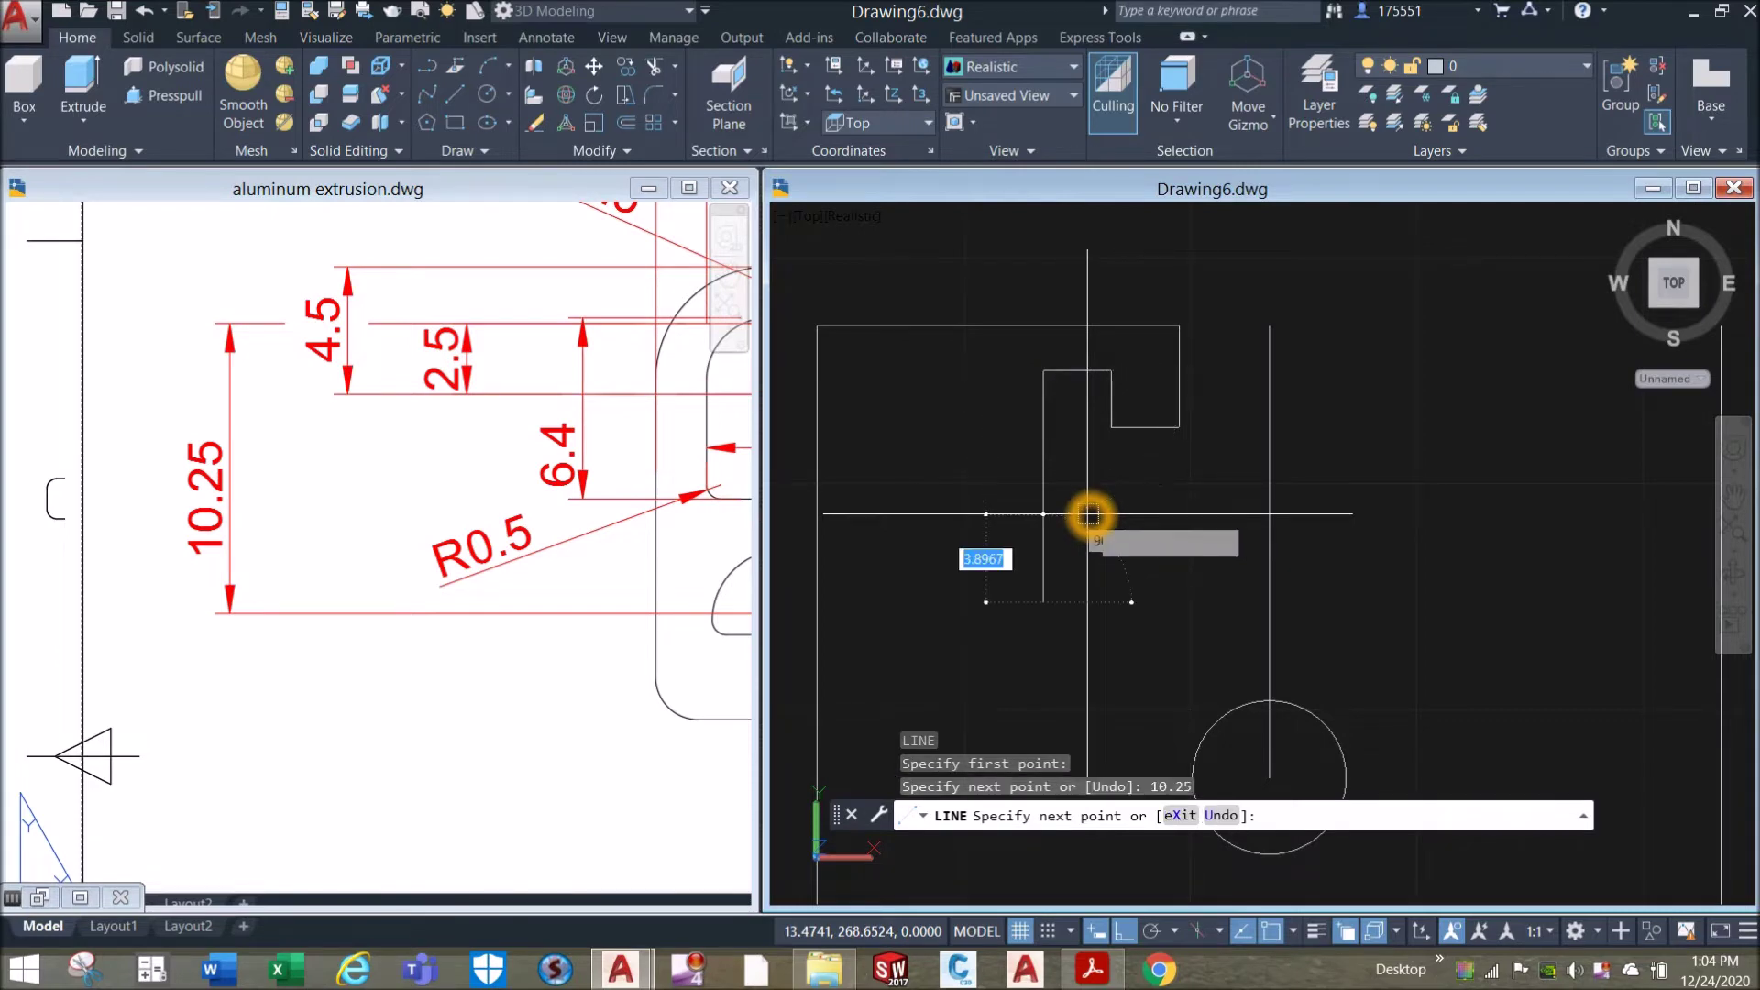
# Continue the line horizontally from the bottom of the 10.25 line to the vertical centre line and finish it.
pyautogui.click(1268, 601)
pyautogui.rightClick(1247, 461)
pyautogui.click(1320, 469)
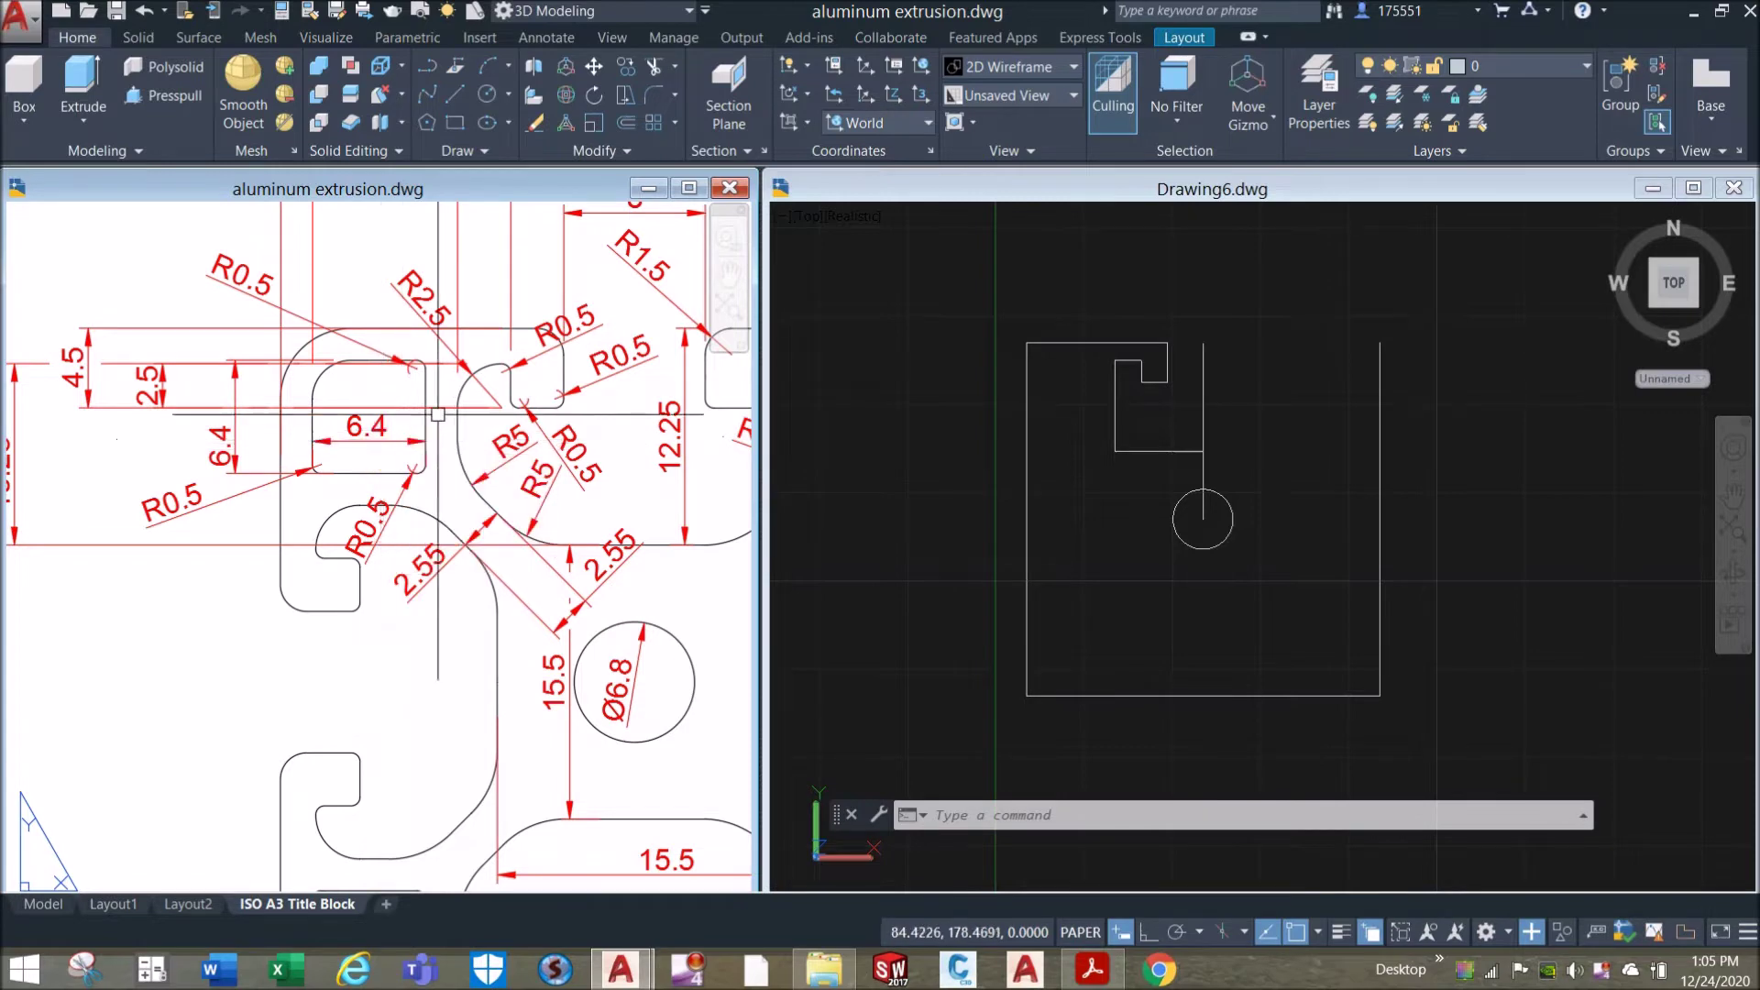
# Examine the corner pocket's offset from the outer edge and the overall width dimensions in the reference drawing.
pyautogui.click(897, 460)
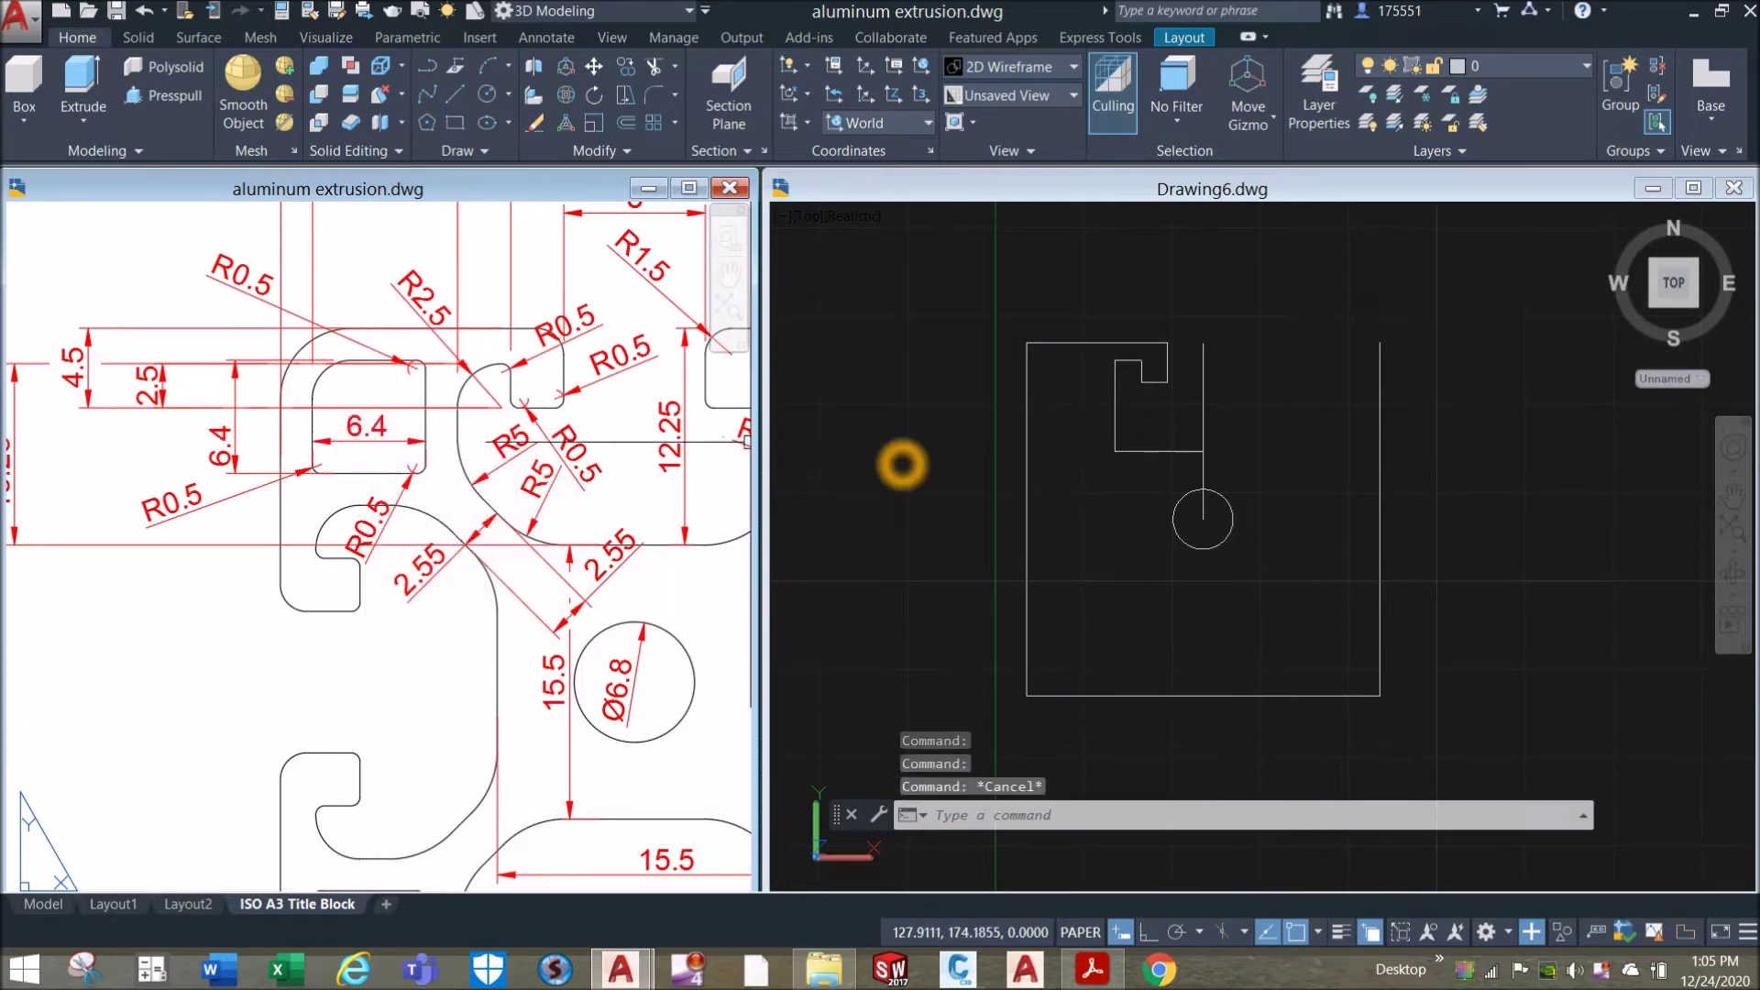
pyautogui.click(893, 460)
pyautogui.click(297, 423)
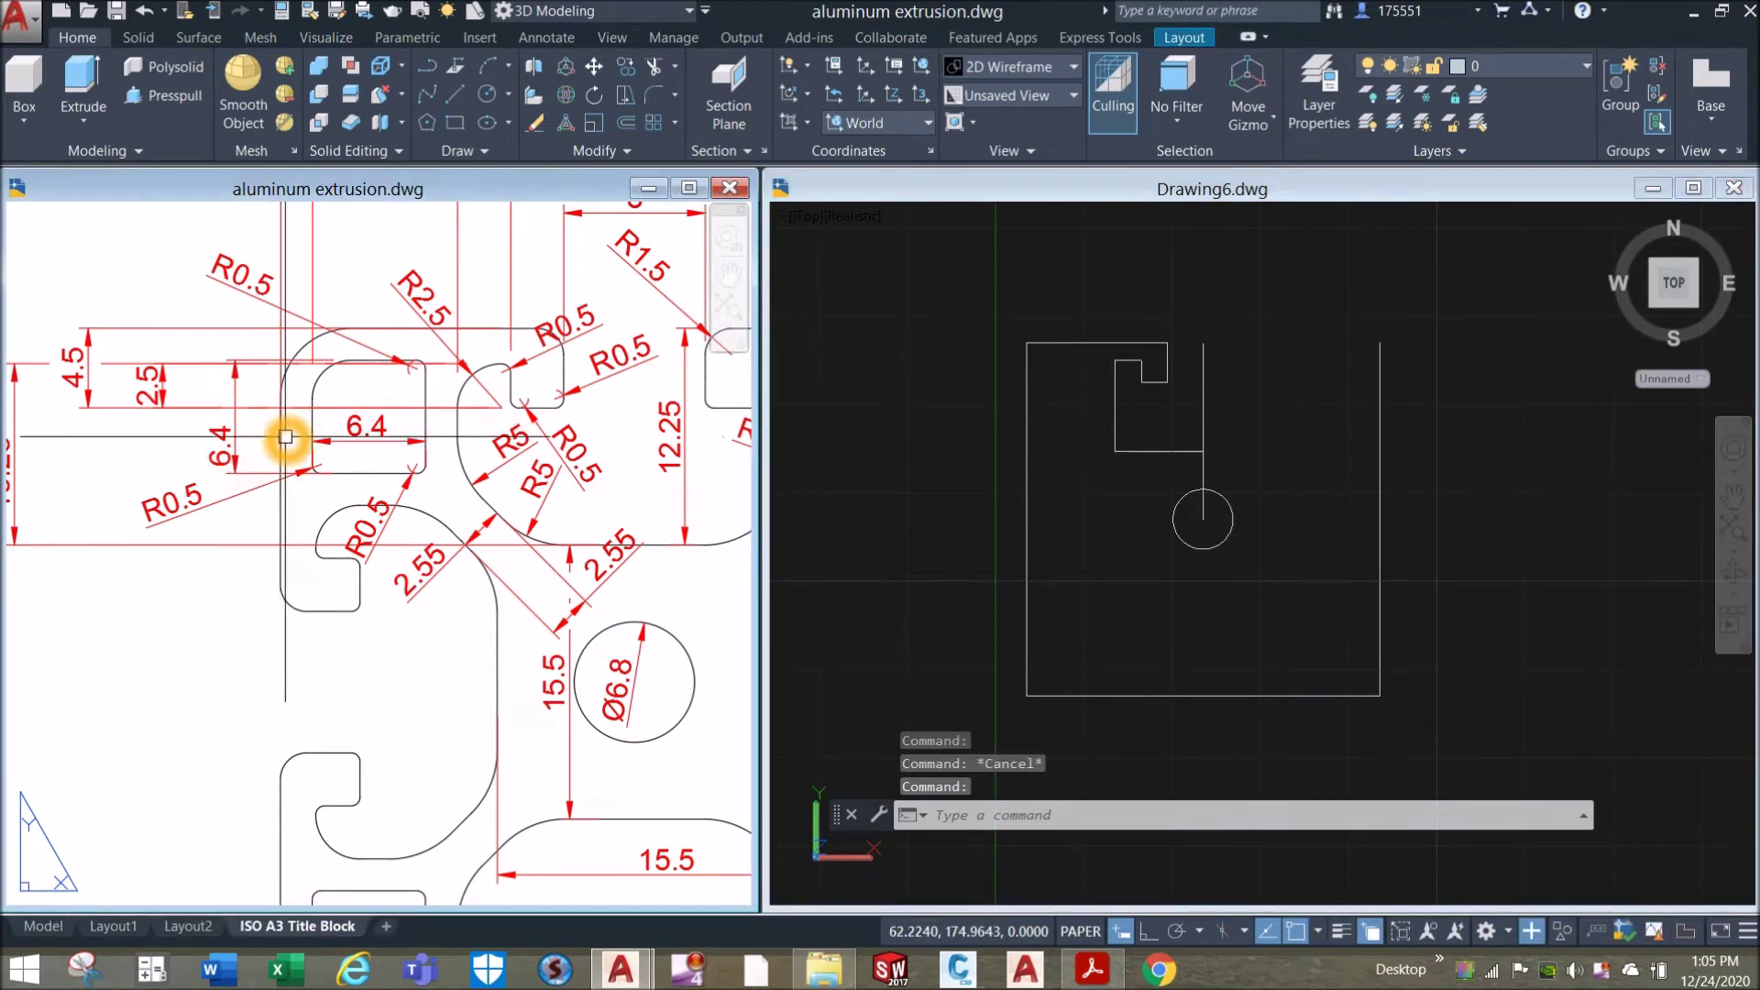
pyautogui.click(310, 417)
pyautogui.press('Escape')
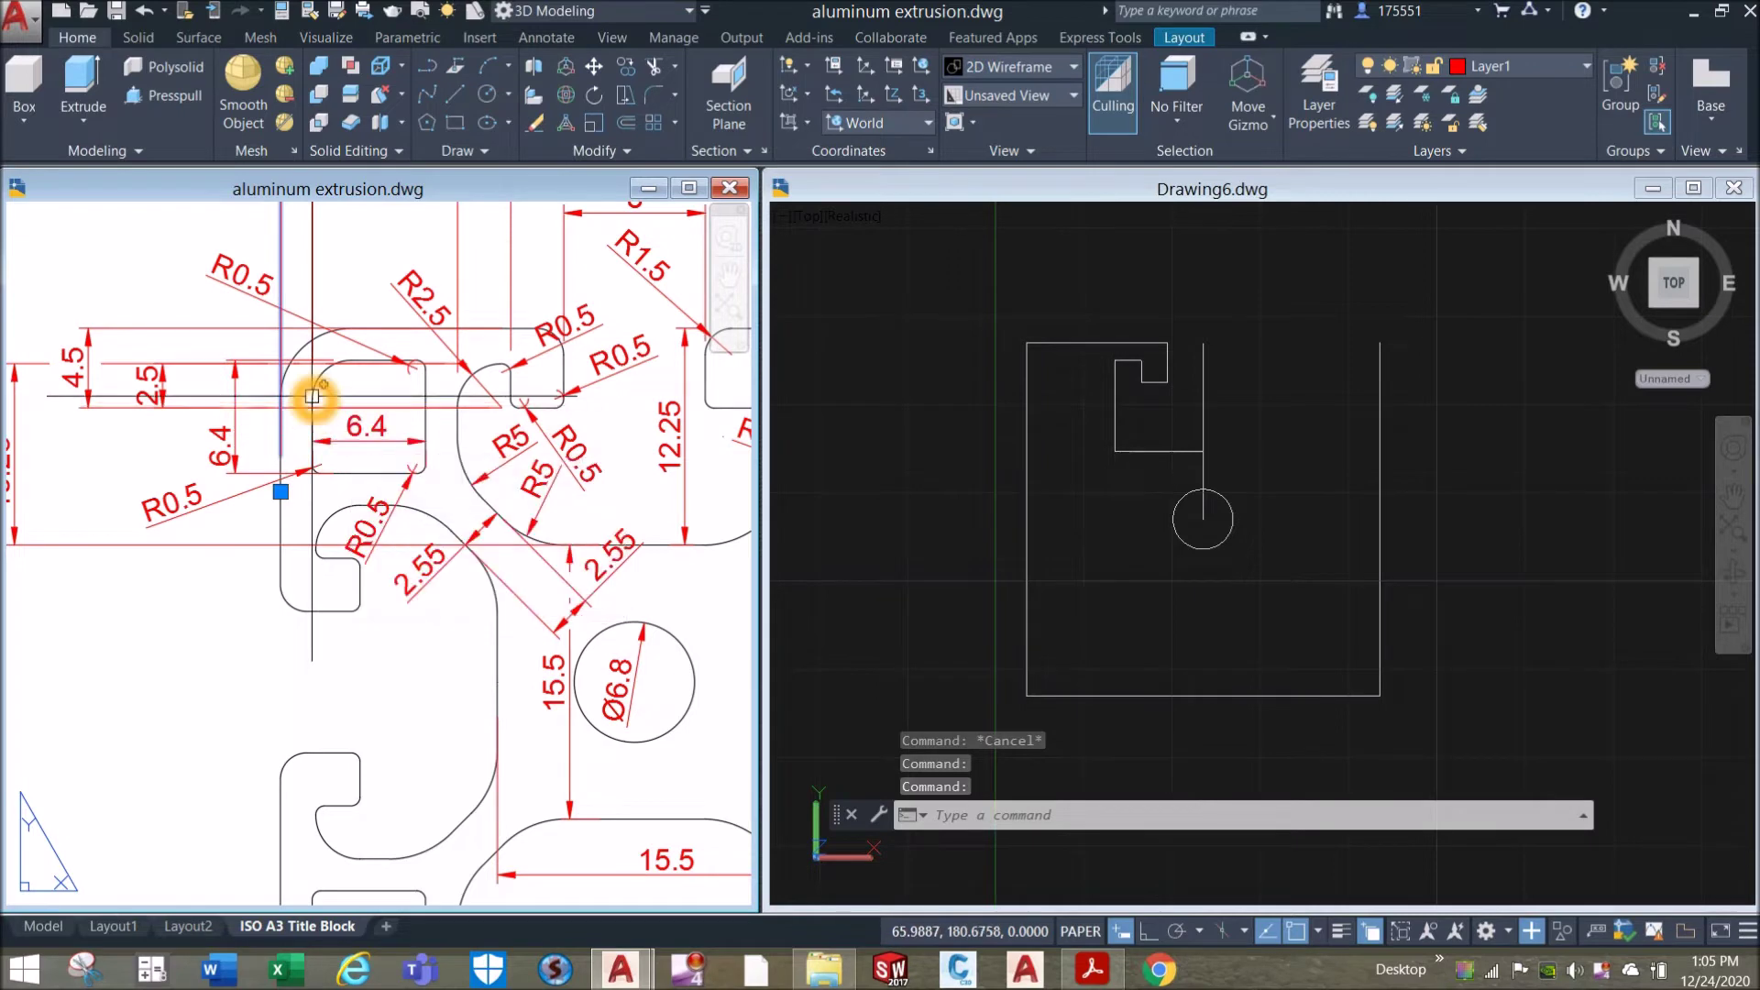
pyautogui.click(312, 396)
pyautogui.moveTo(312, 396); pyautogui.dragTo(178, 622, button='middle')
pyautogui.press('Escape')
pyautogui.scroll(2, 448, 389)
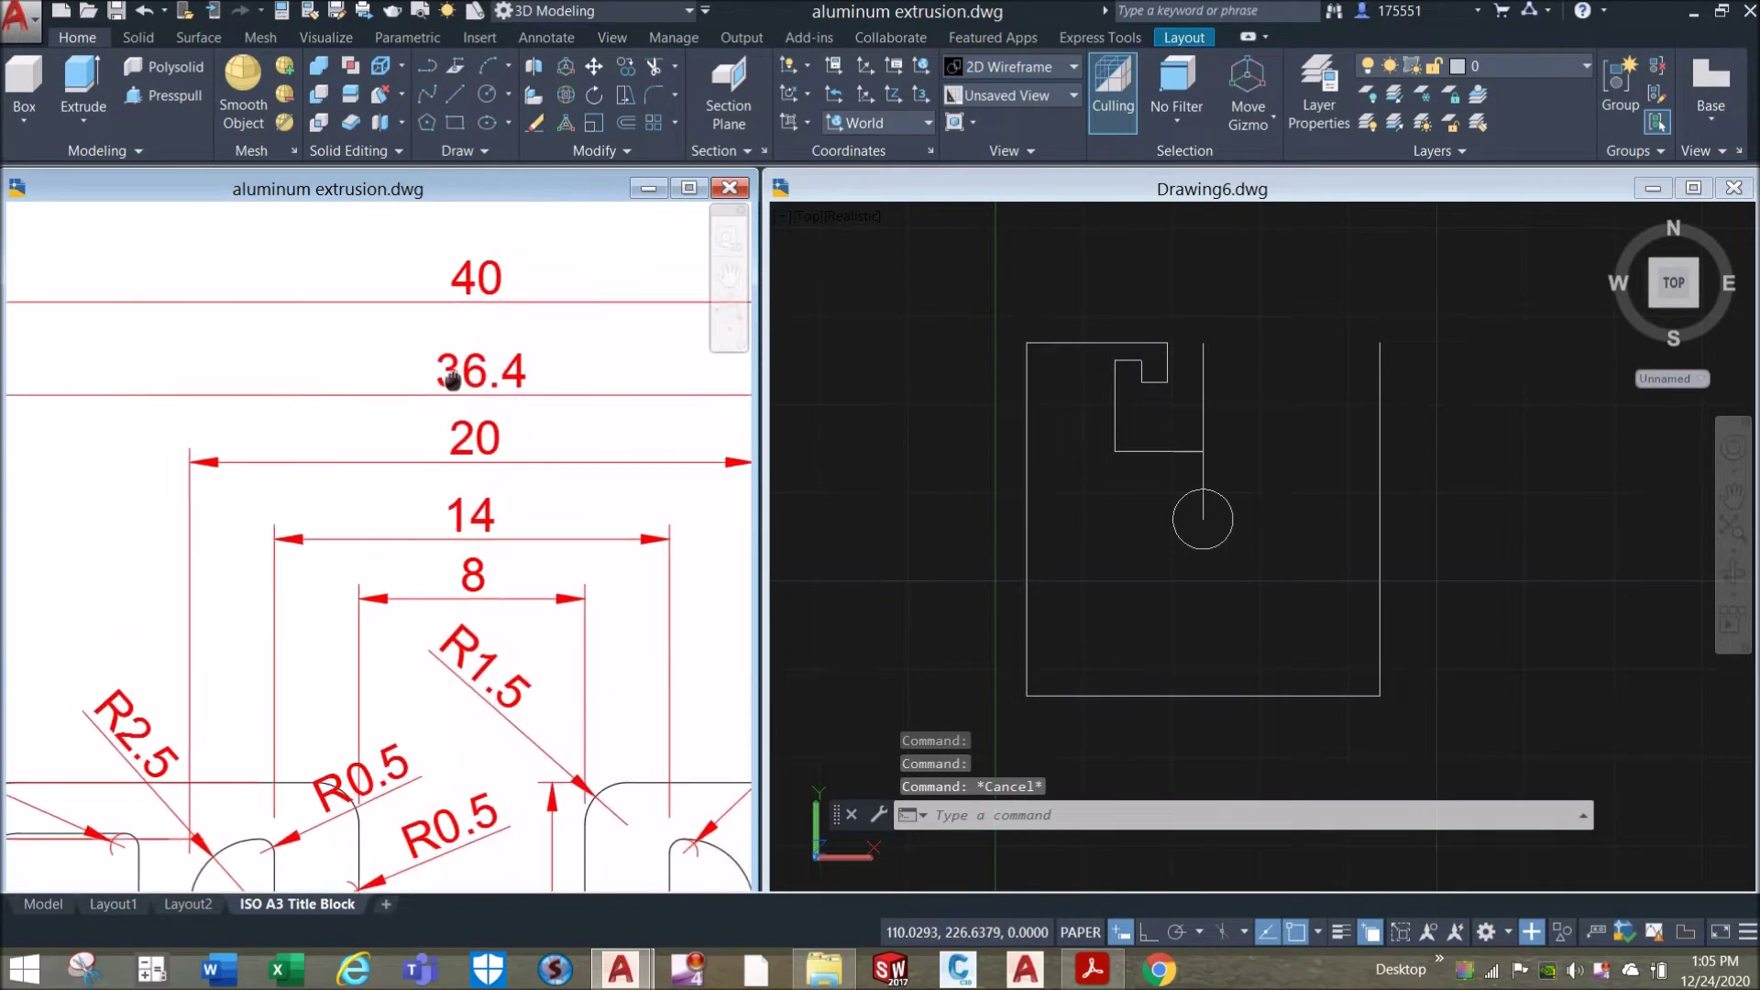
# Offset the profile's outer left edge 1.8 inward, following the 40 and 36.4 width dimensions in the reference.
pyautogui.click(482, 311)
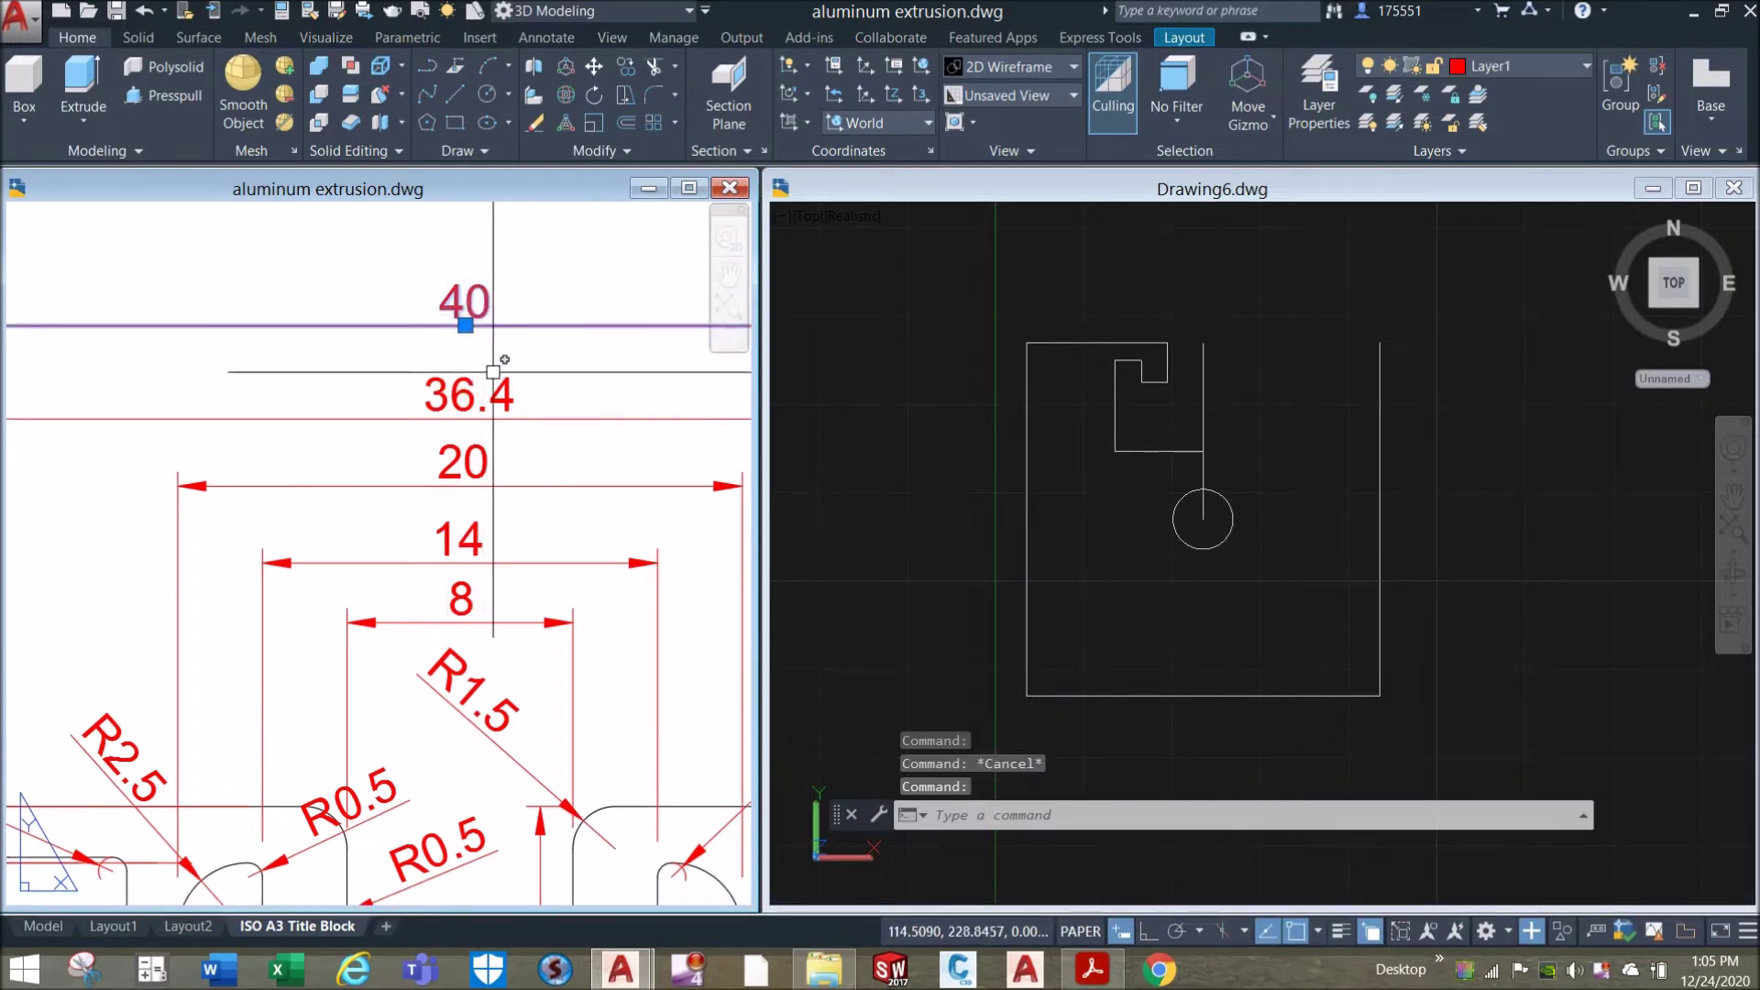
pyautogui.press('Escape')
pyautogui.scroll(-4, 641, 357)
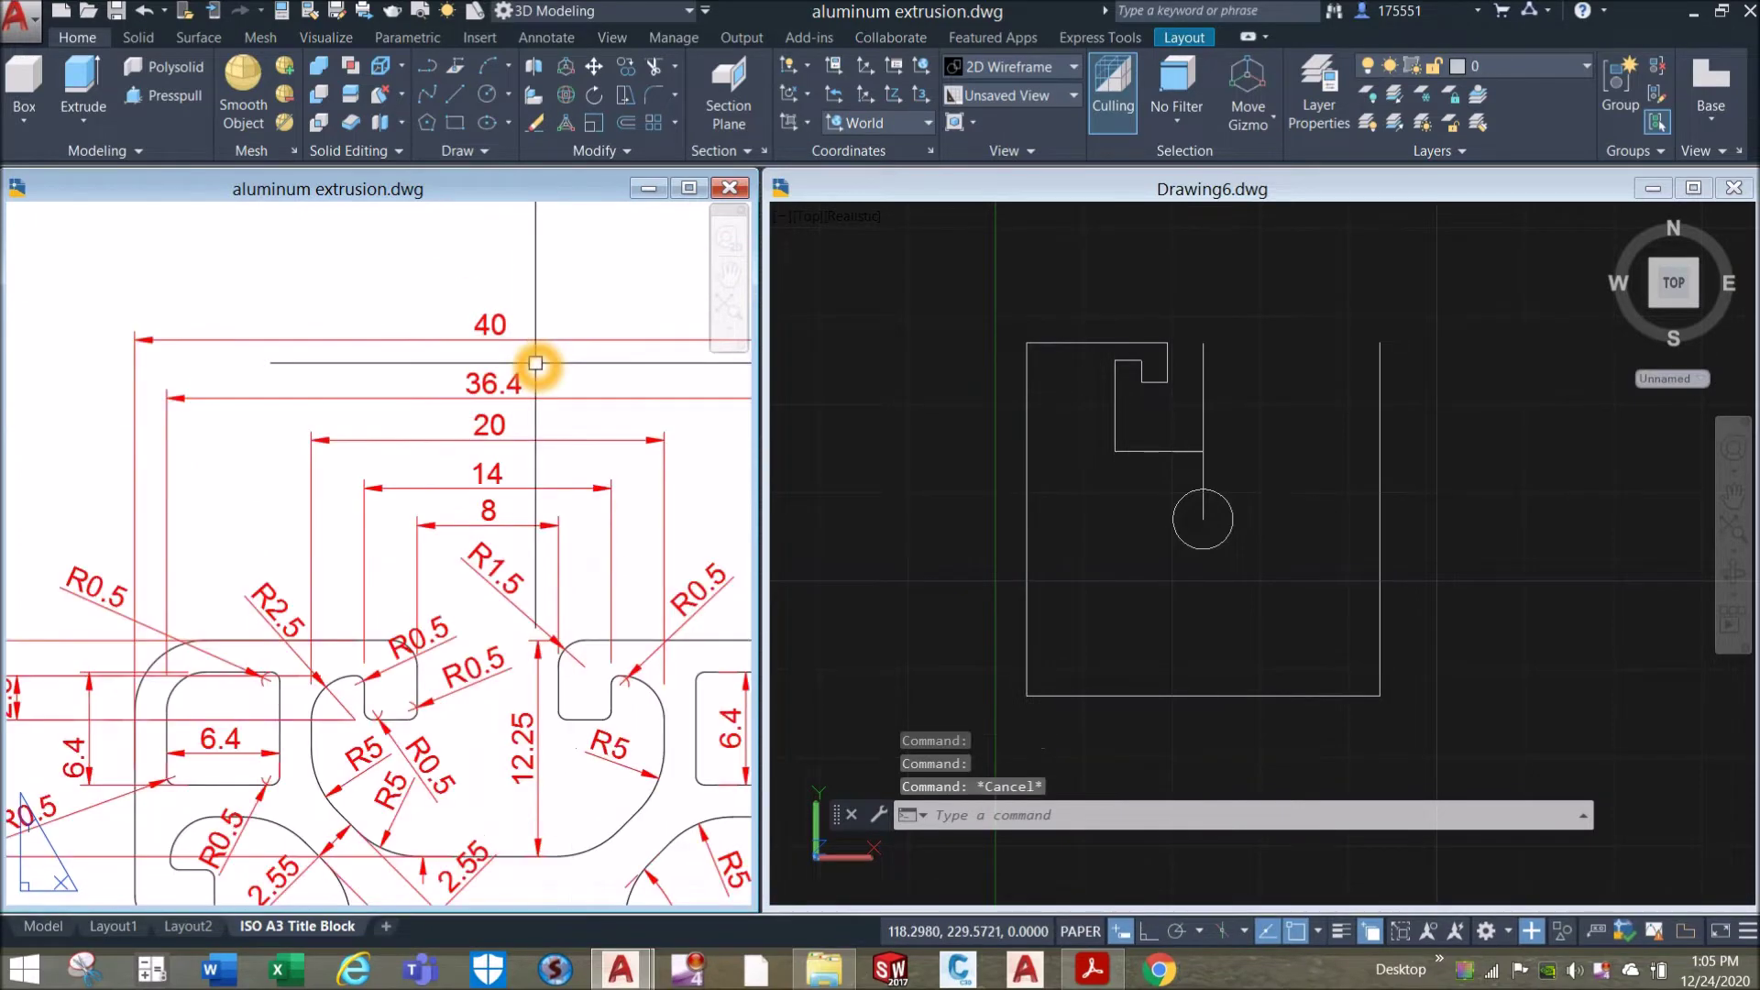
pyautogui.click(1069, 392)
pyautogui.scroll(3, 1050, 365)
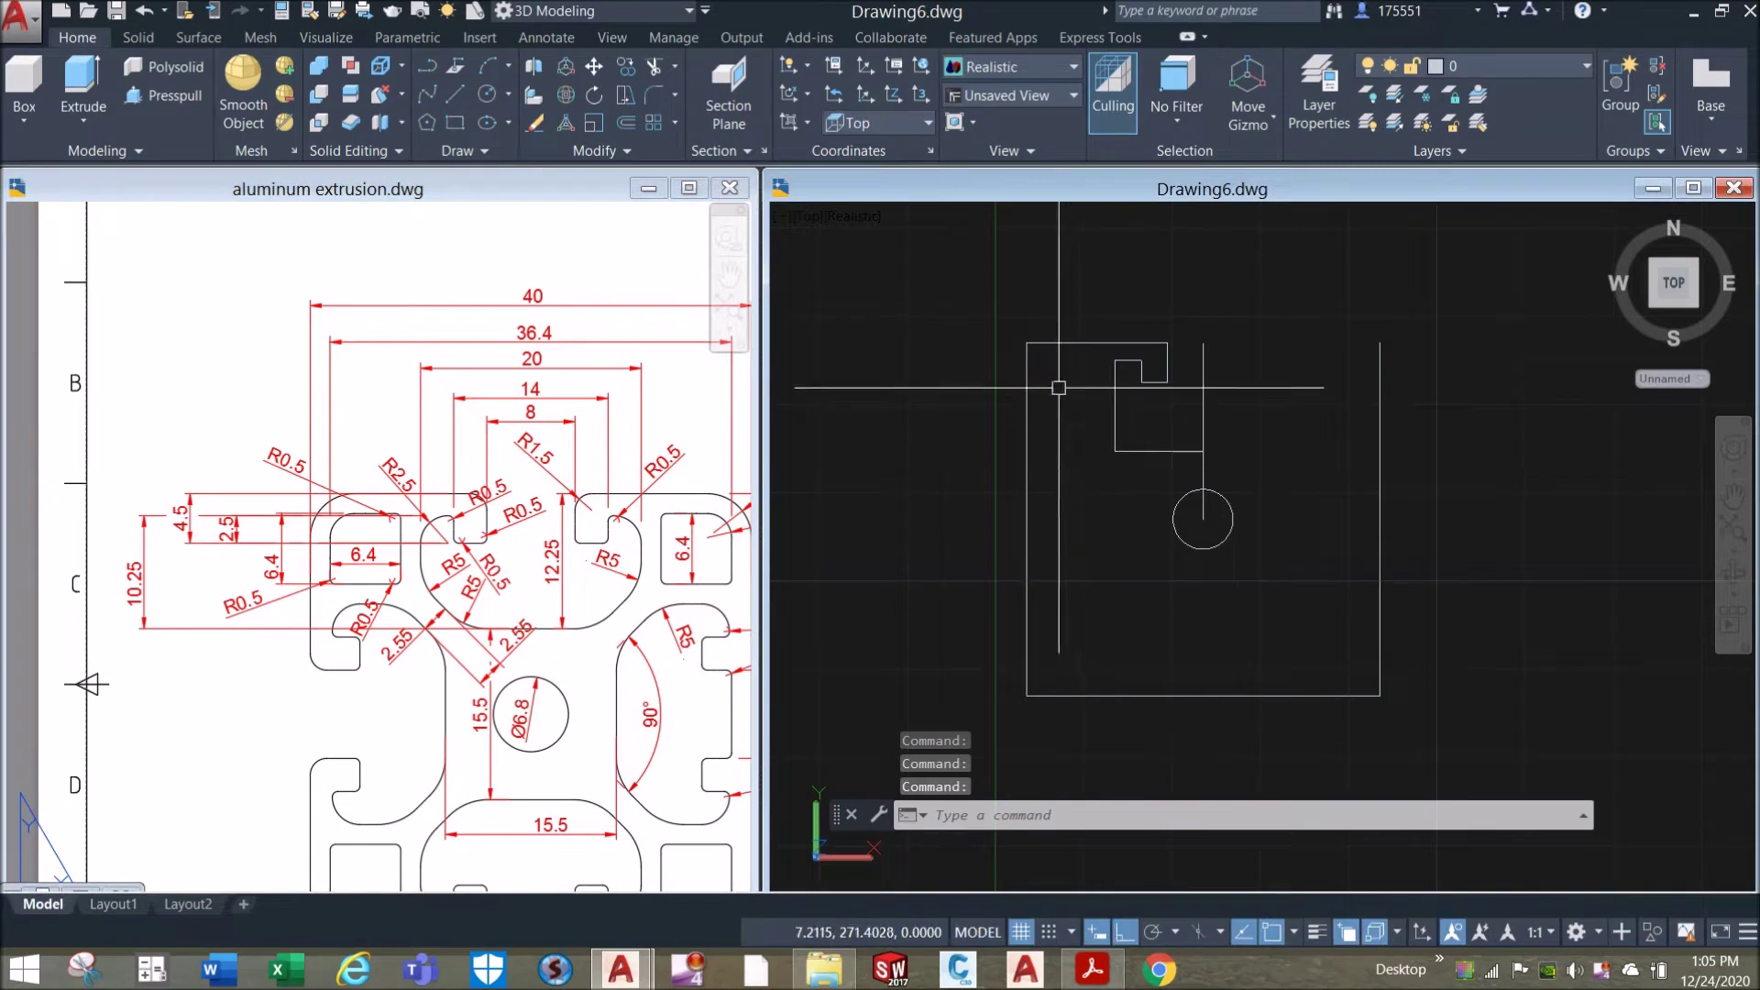
pyautogui.moveTo(1050, 364); pyautogui.dragTo(1039, 393, button='middle')
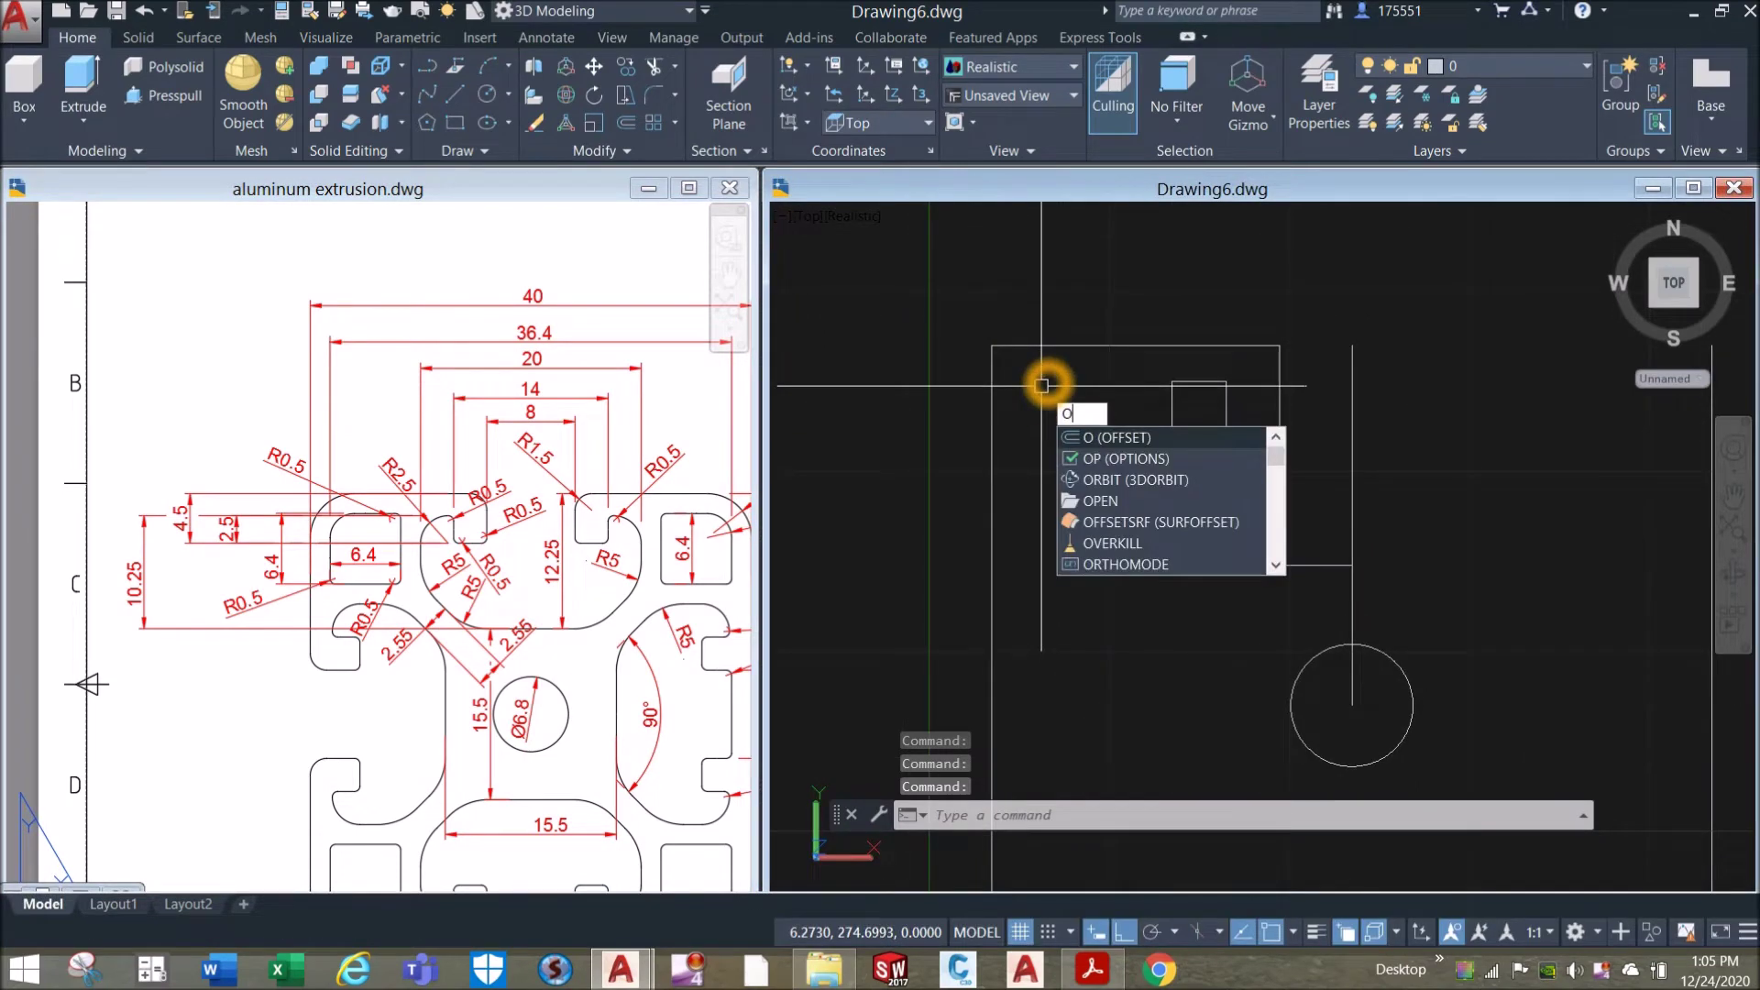
pyautogui.press('Return')
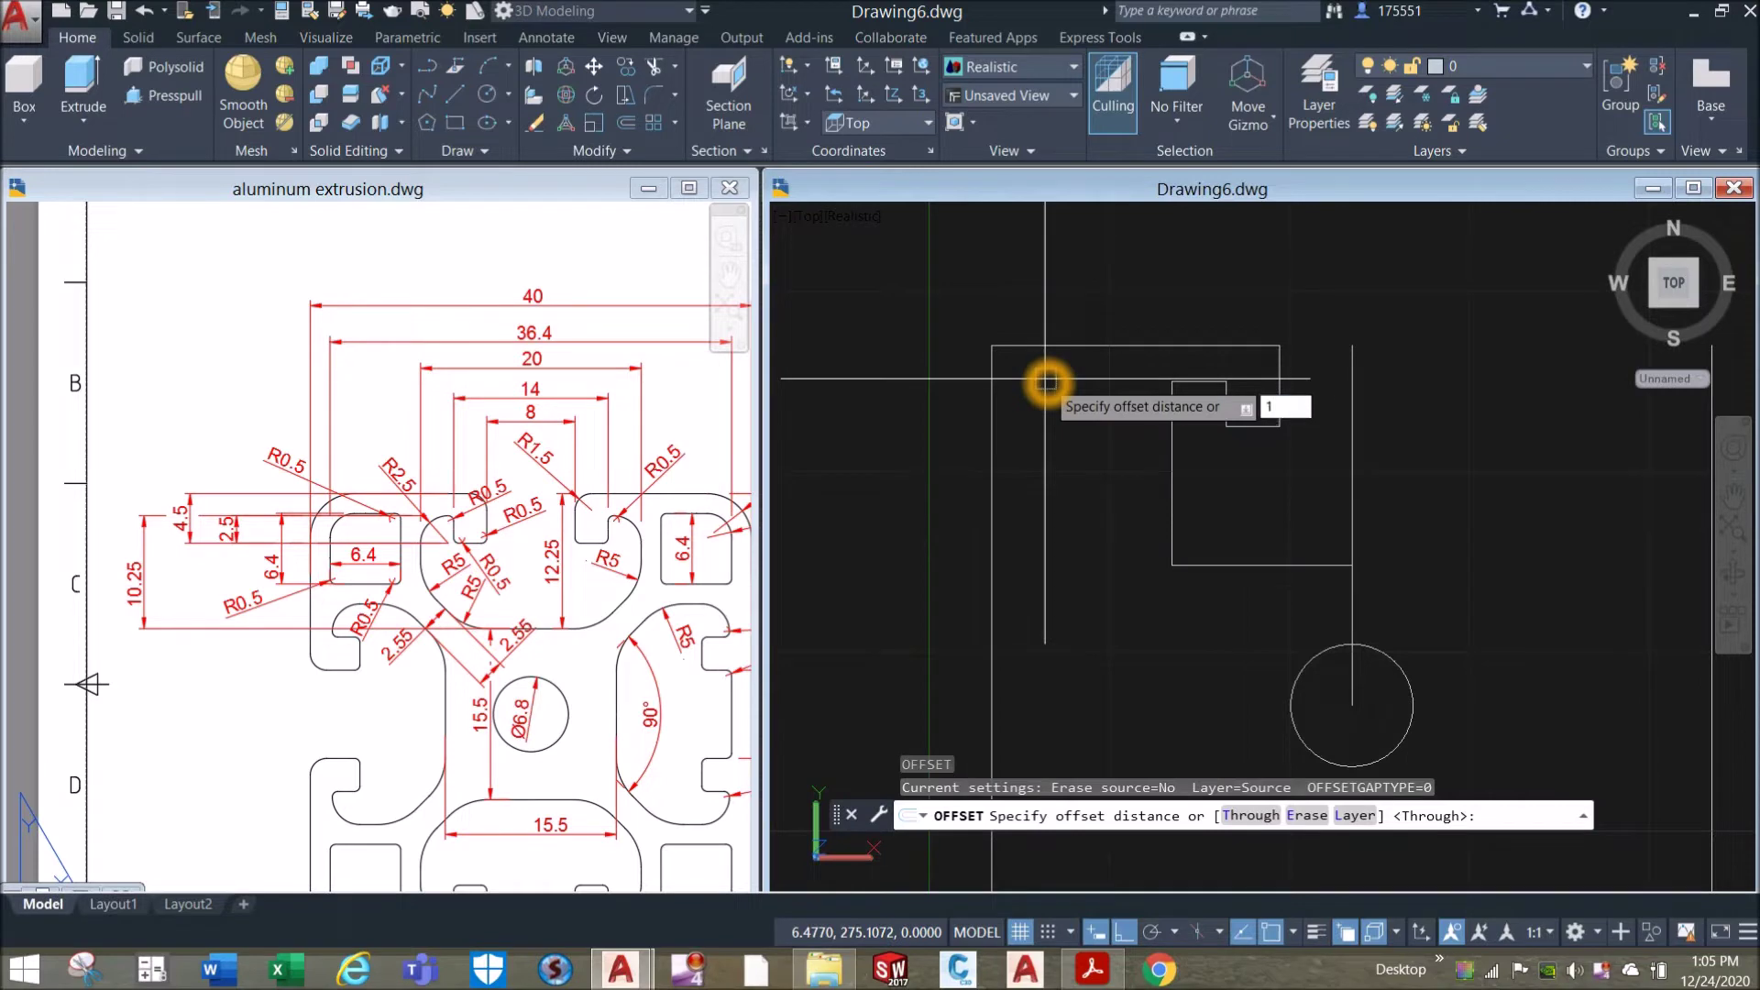
pyautogui.write('1.8')
pyautogui.press('Return')
pyautogui.scroll(2, 994, 420)
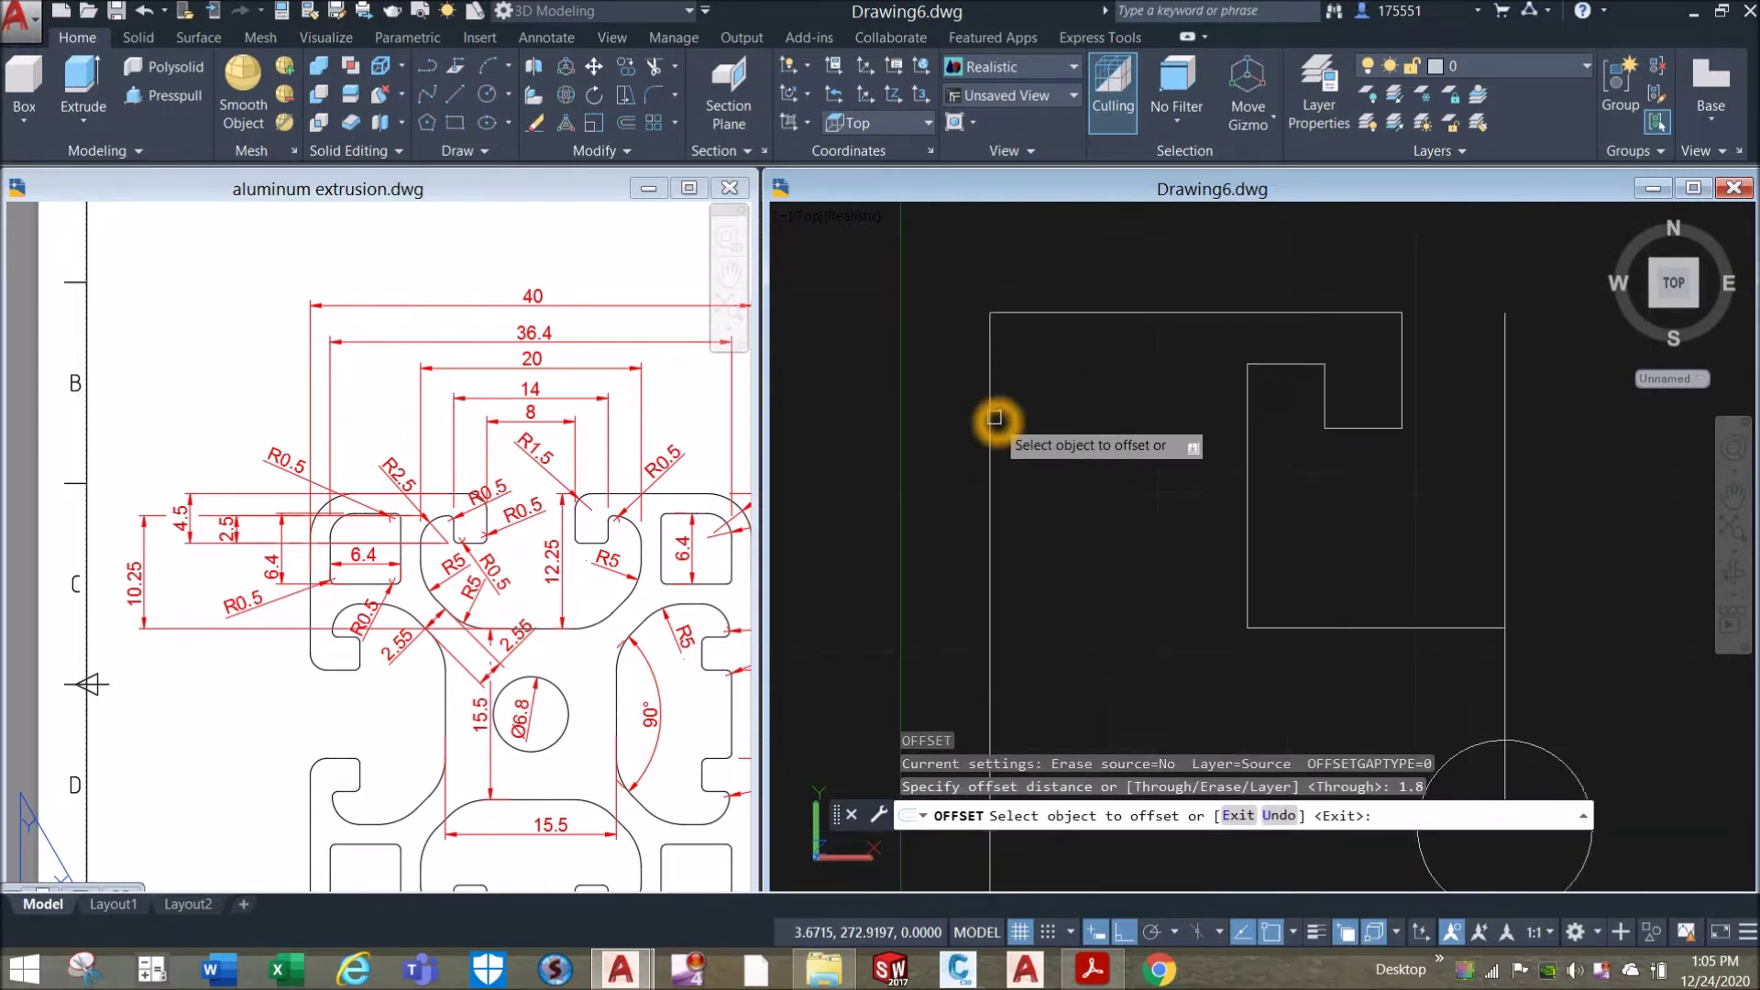
pyautogui.click(995, 418)
pyautogui.click(1086, 433)
# Offset the profile's upper edge inward by the same 1.8 distance and finish the offset.
pyautogui.click(1120, 312)
pyautogui.click(1127, 353)
pyautogui.rightClick(1104, 397)
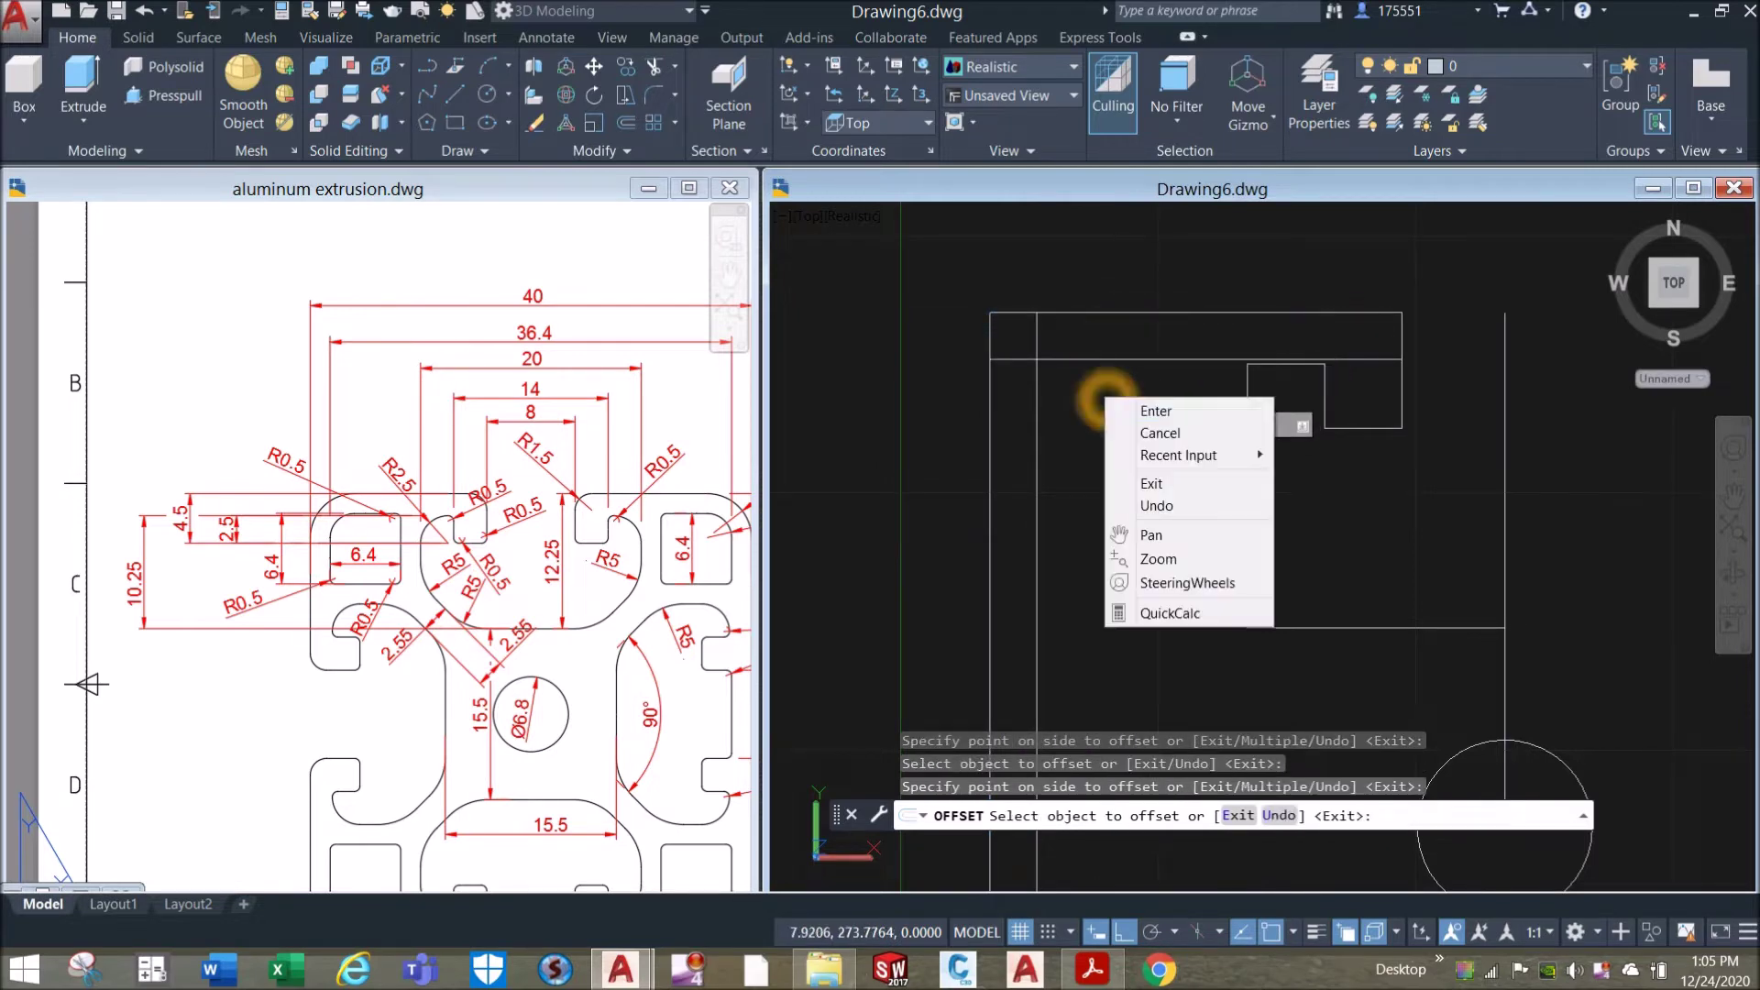
pyautogui.click(1152, 415)
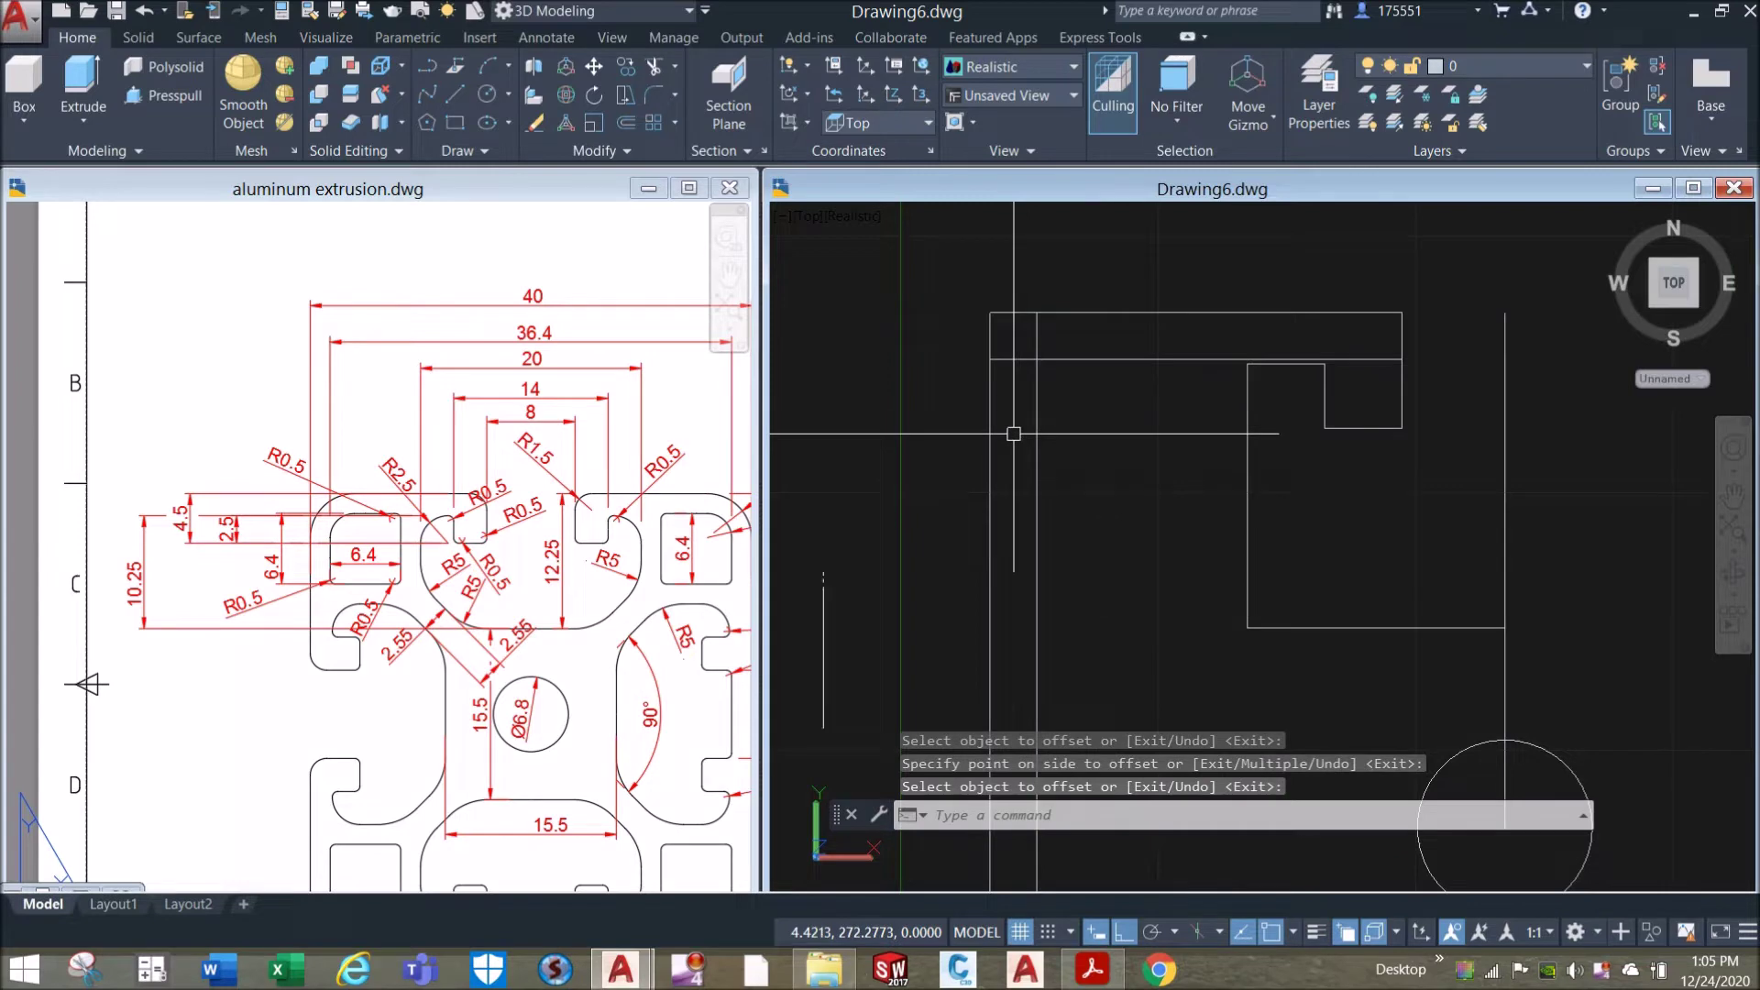
pyautogui.click(1093, 360)
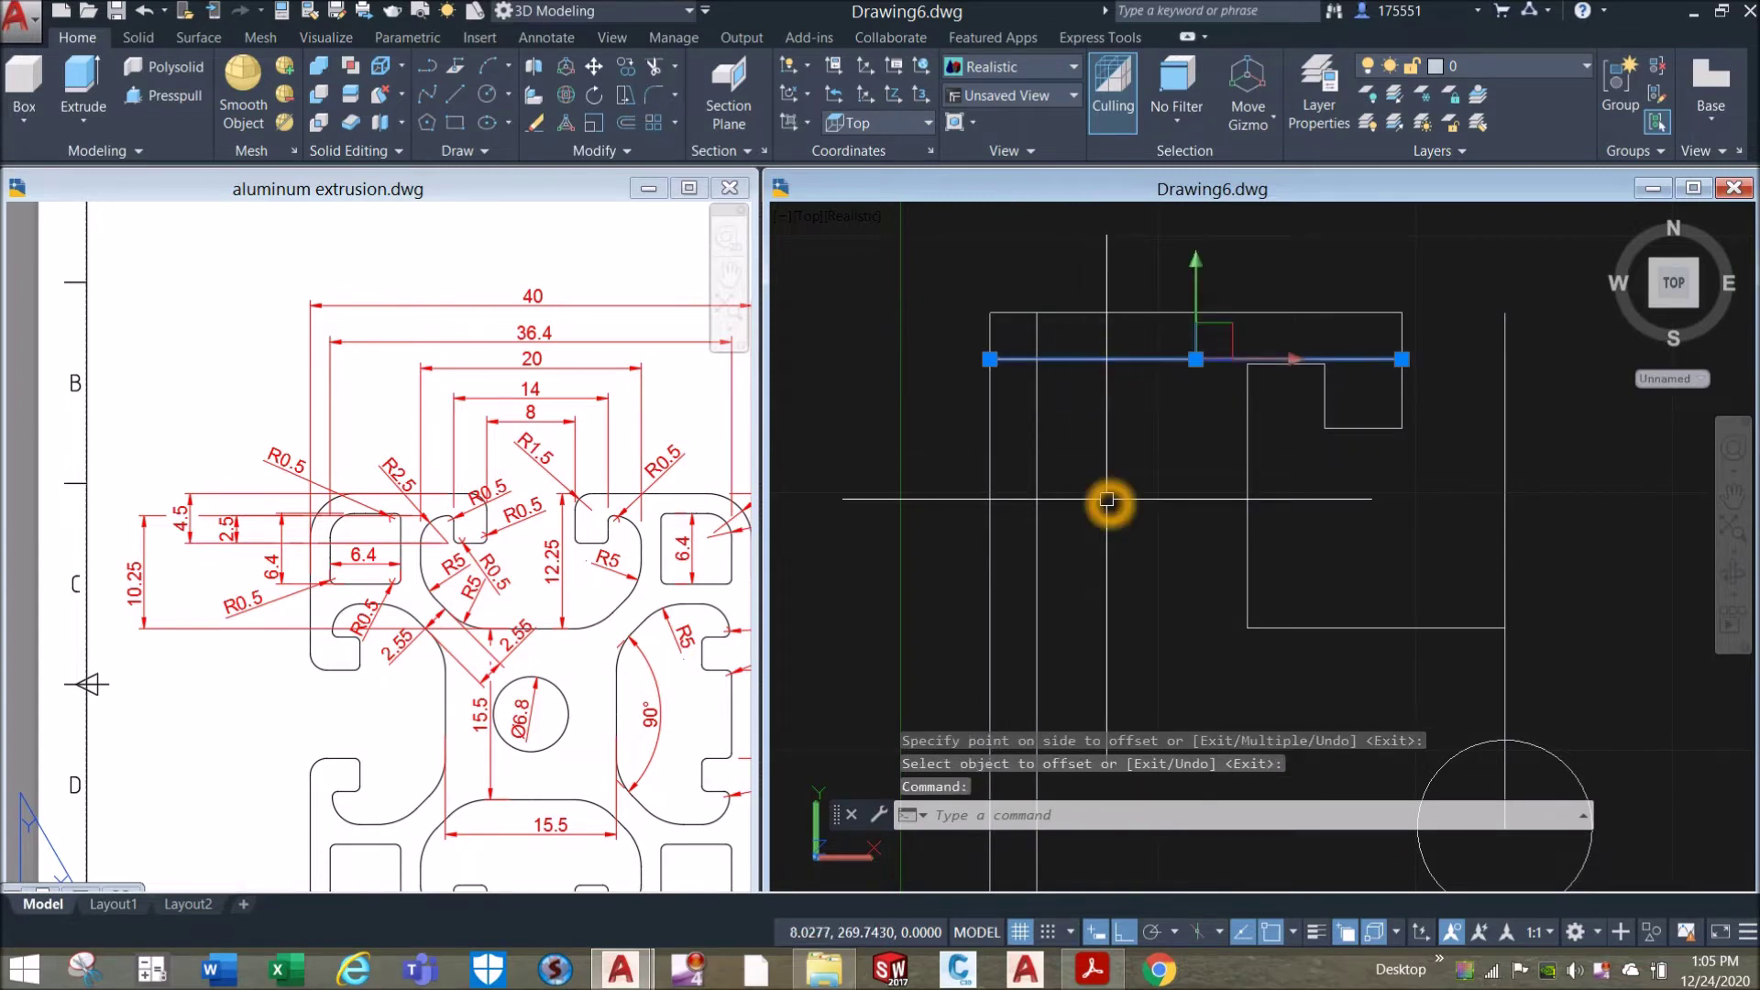
pyautogui.press('Escape')
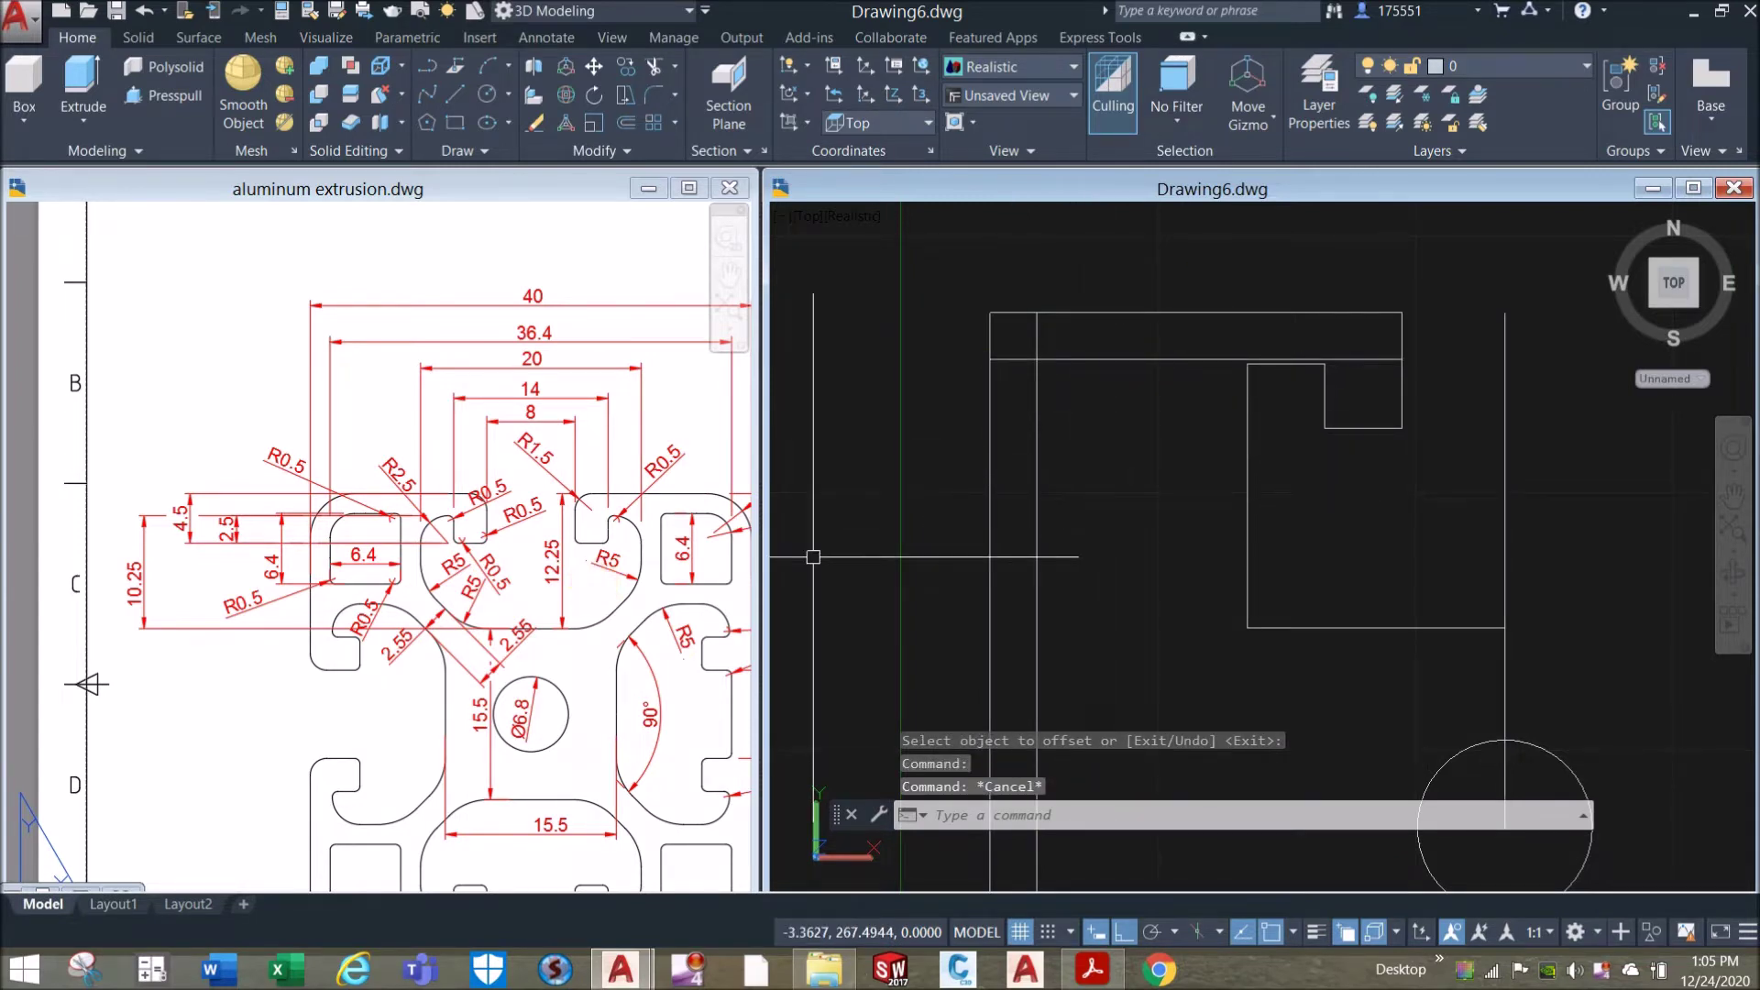
# Offset the inner vertical line 6.4 toward the slot to form the far side of the corner pocket, as dimensioned in the reference.
pyautogui.click(423, 610)
pyautogui.scroll(2, 357, 583)
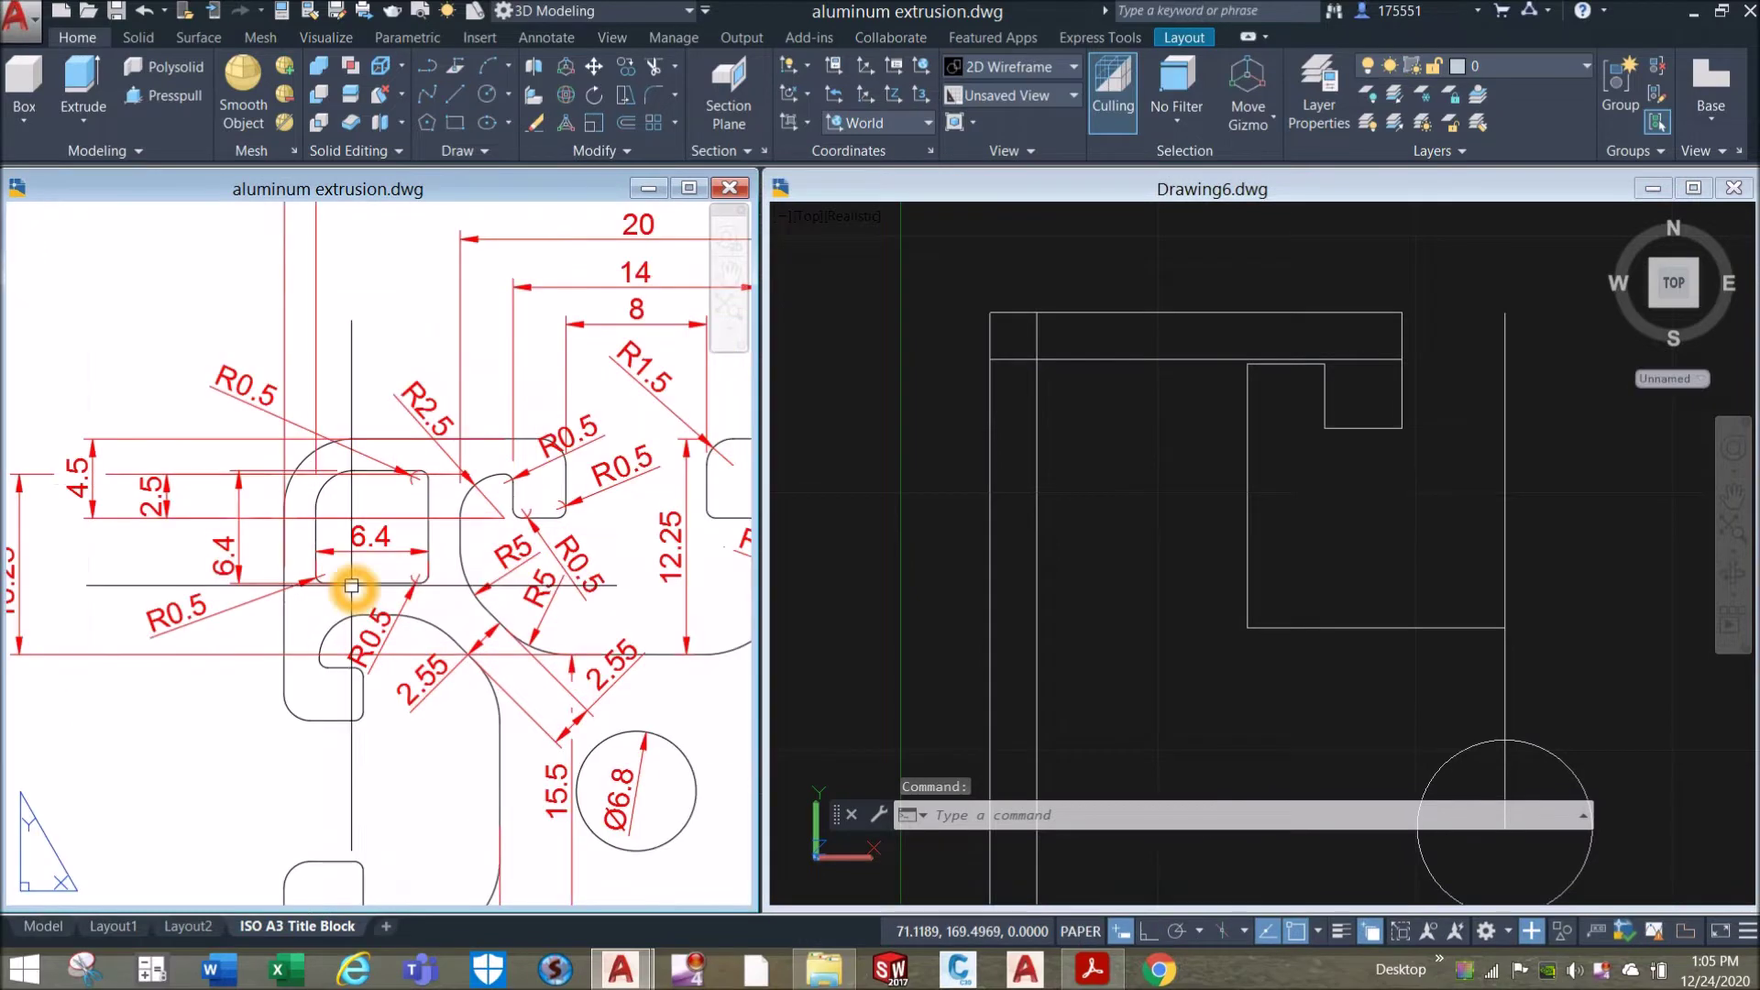
pyautogui.click(1126, 503)
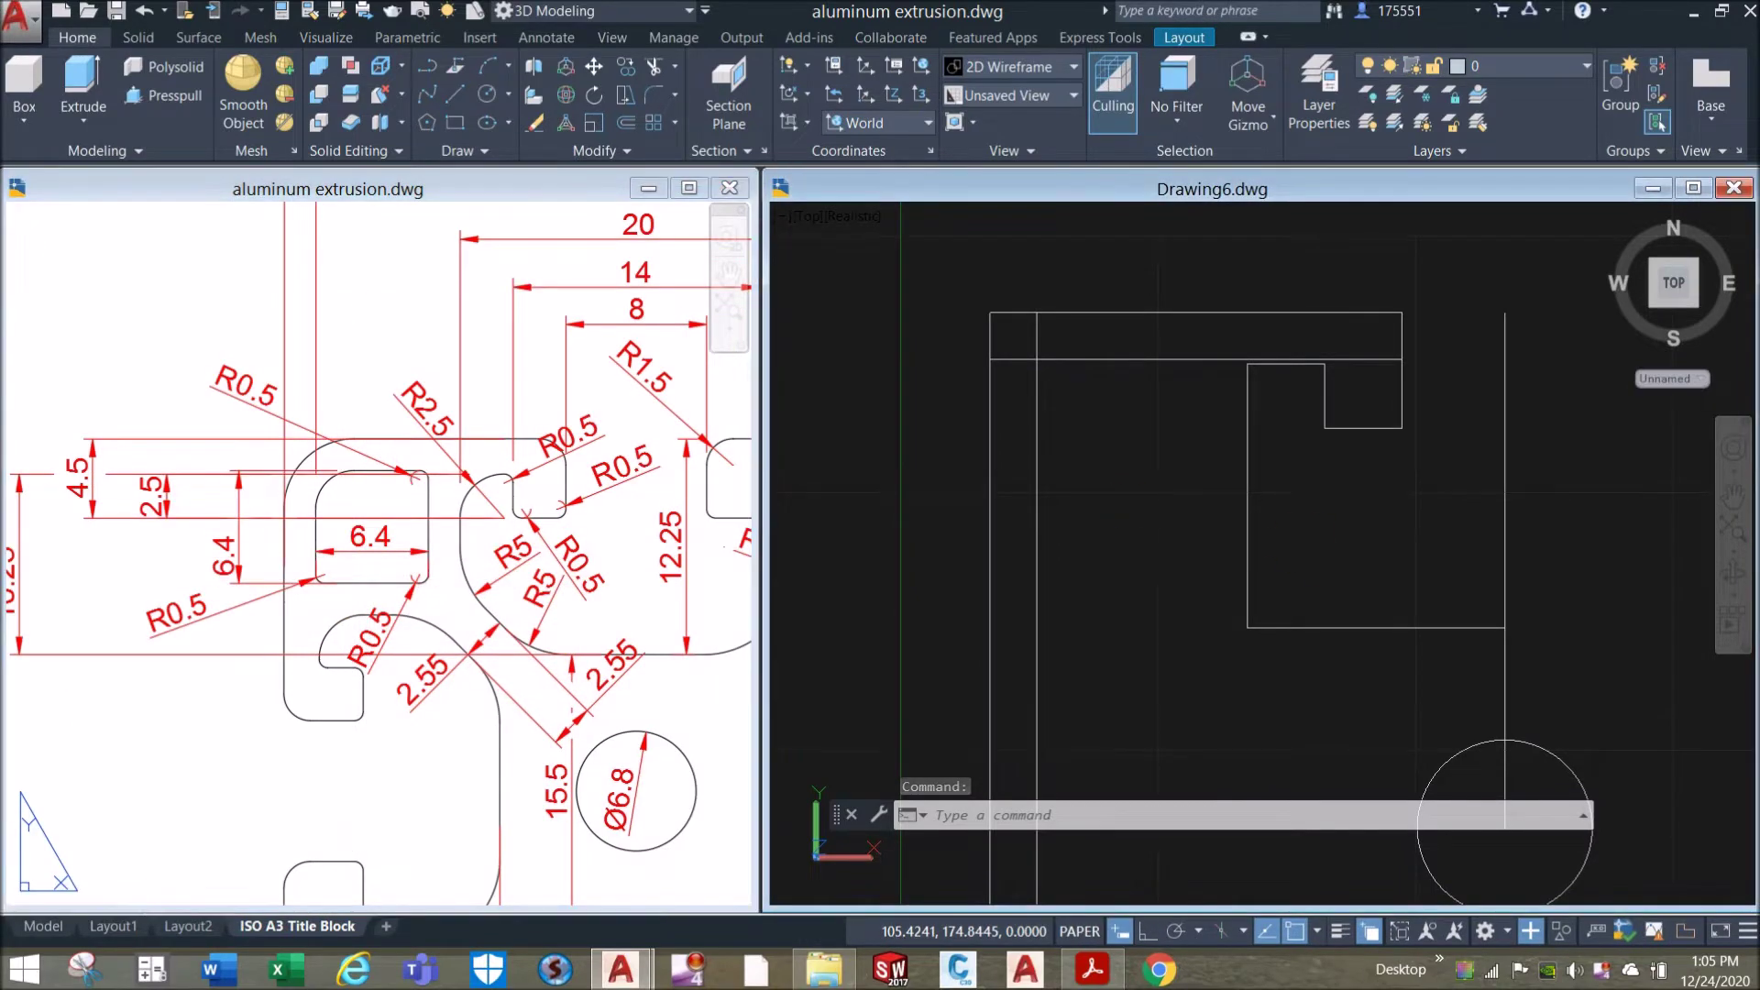
pyautogui.write('o')
pyautogui.press('Return')
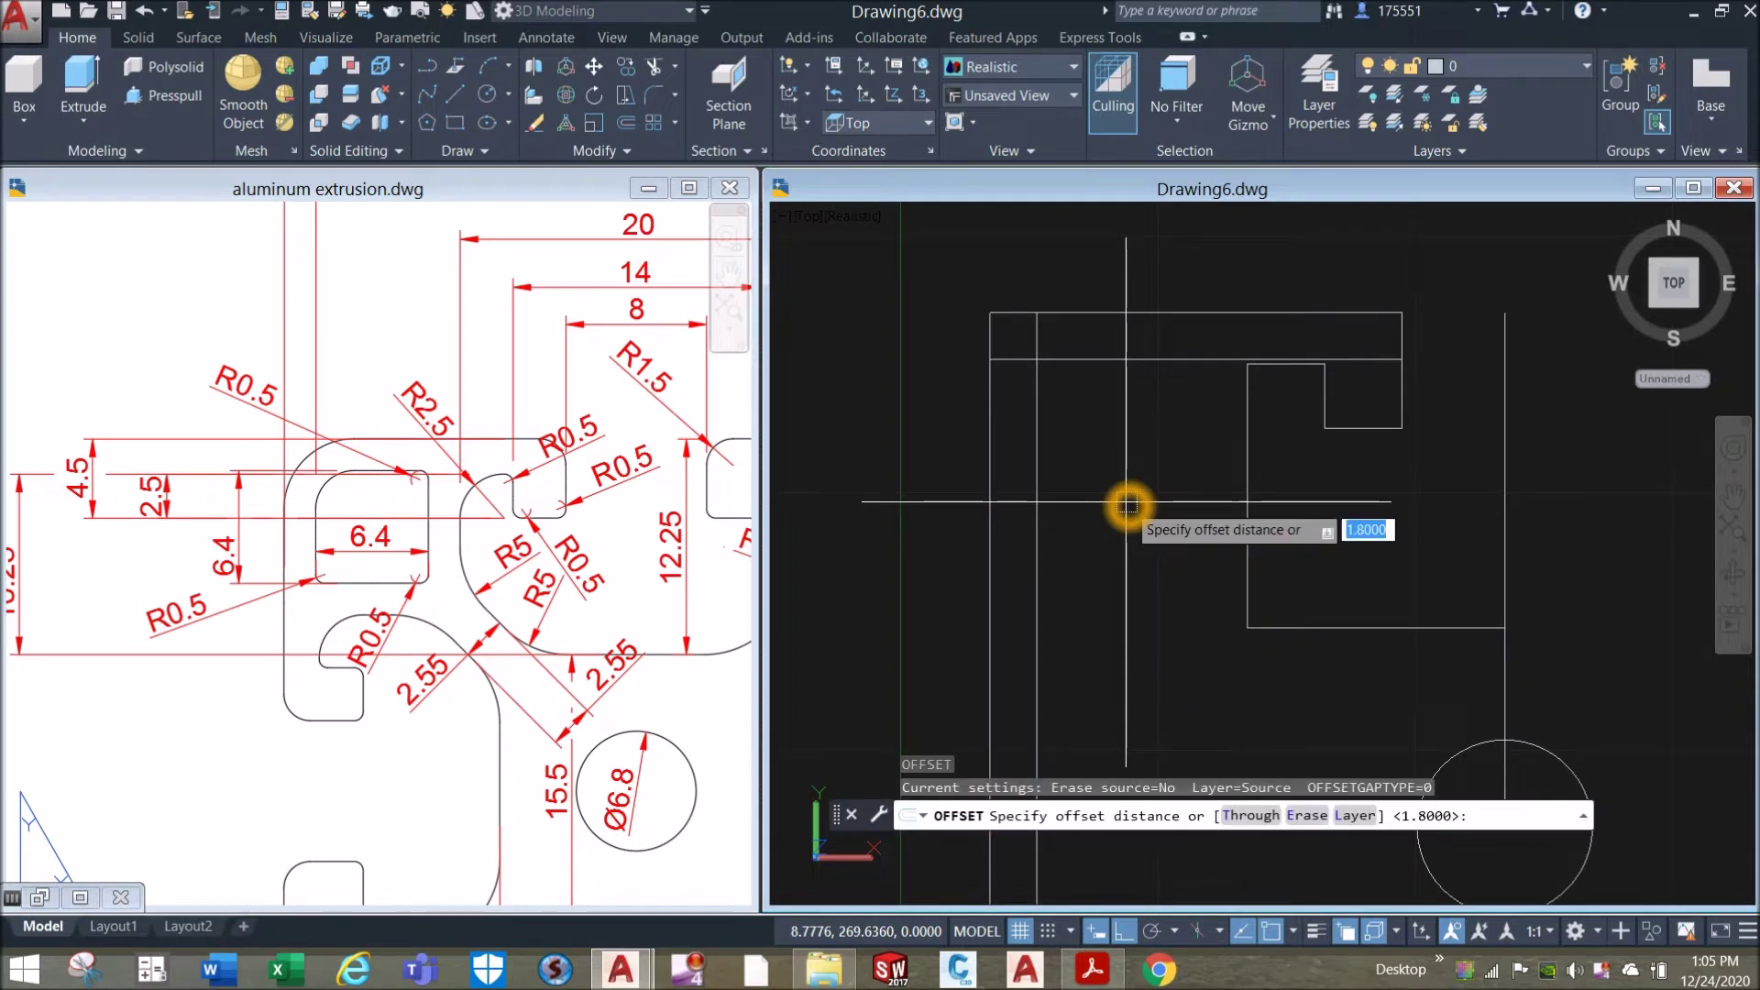
pyautogui.write('6.4')
pyautogui.press('Return')
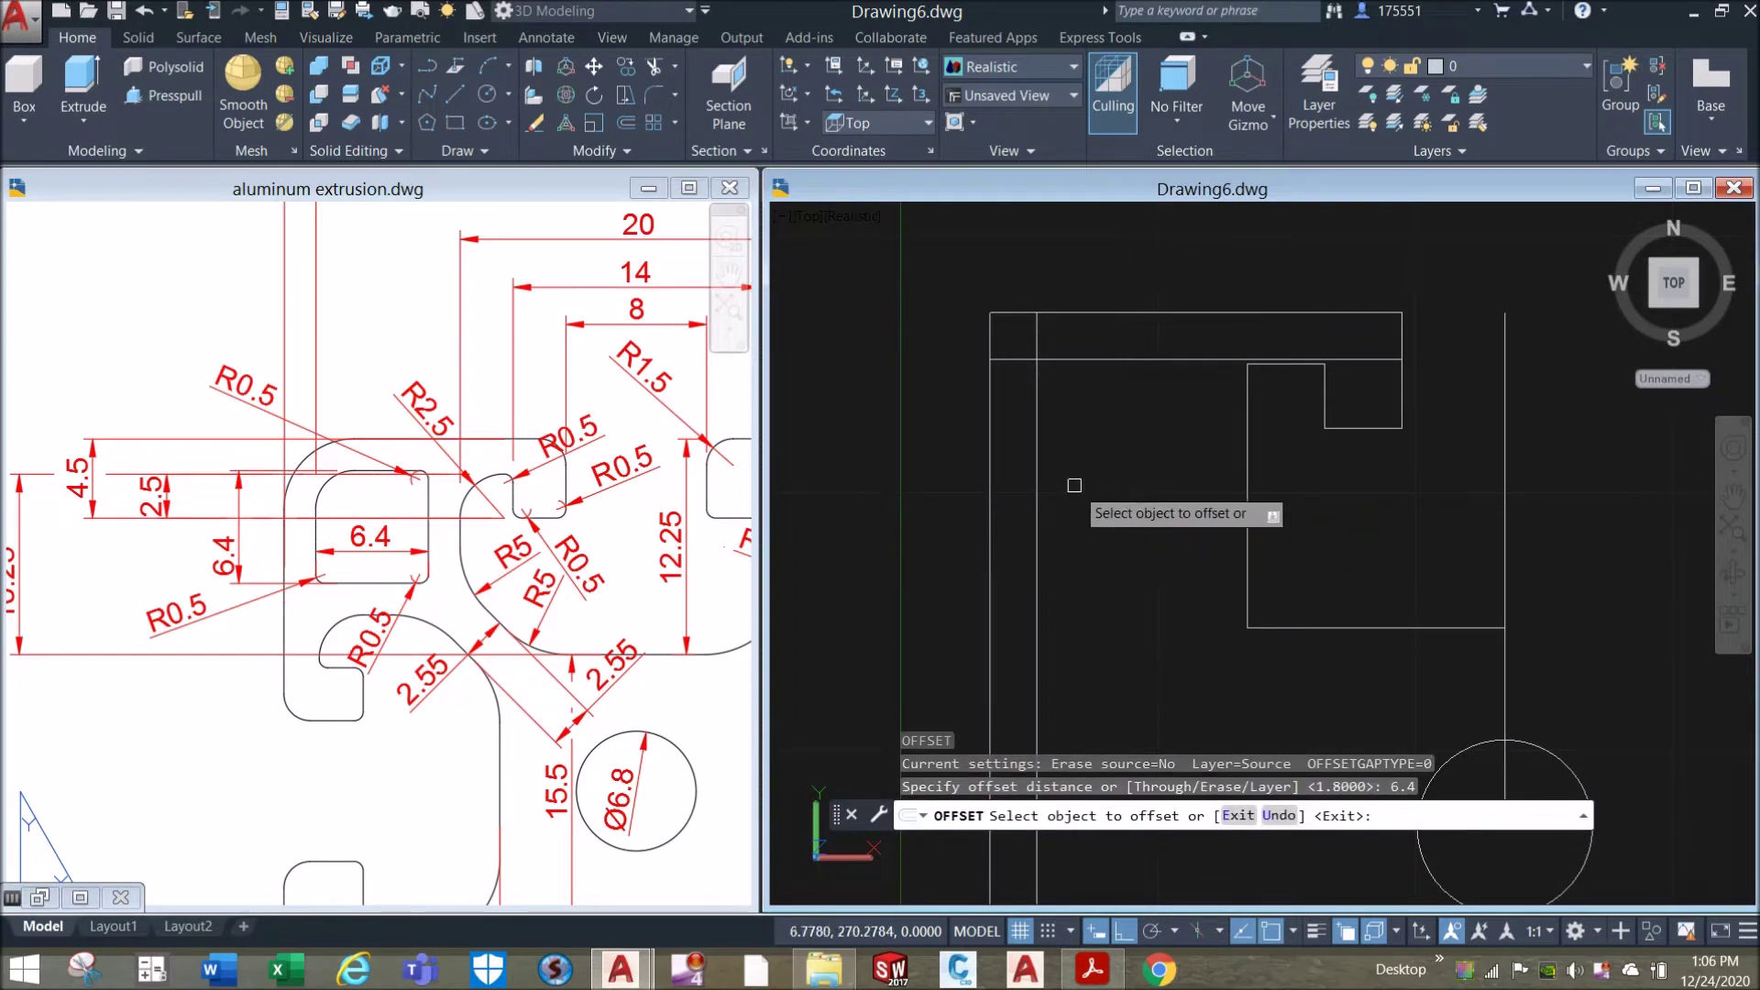
pyautogui.click(1037, 504)
pyautogui.click(1104, 510)
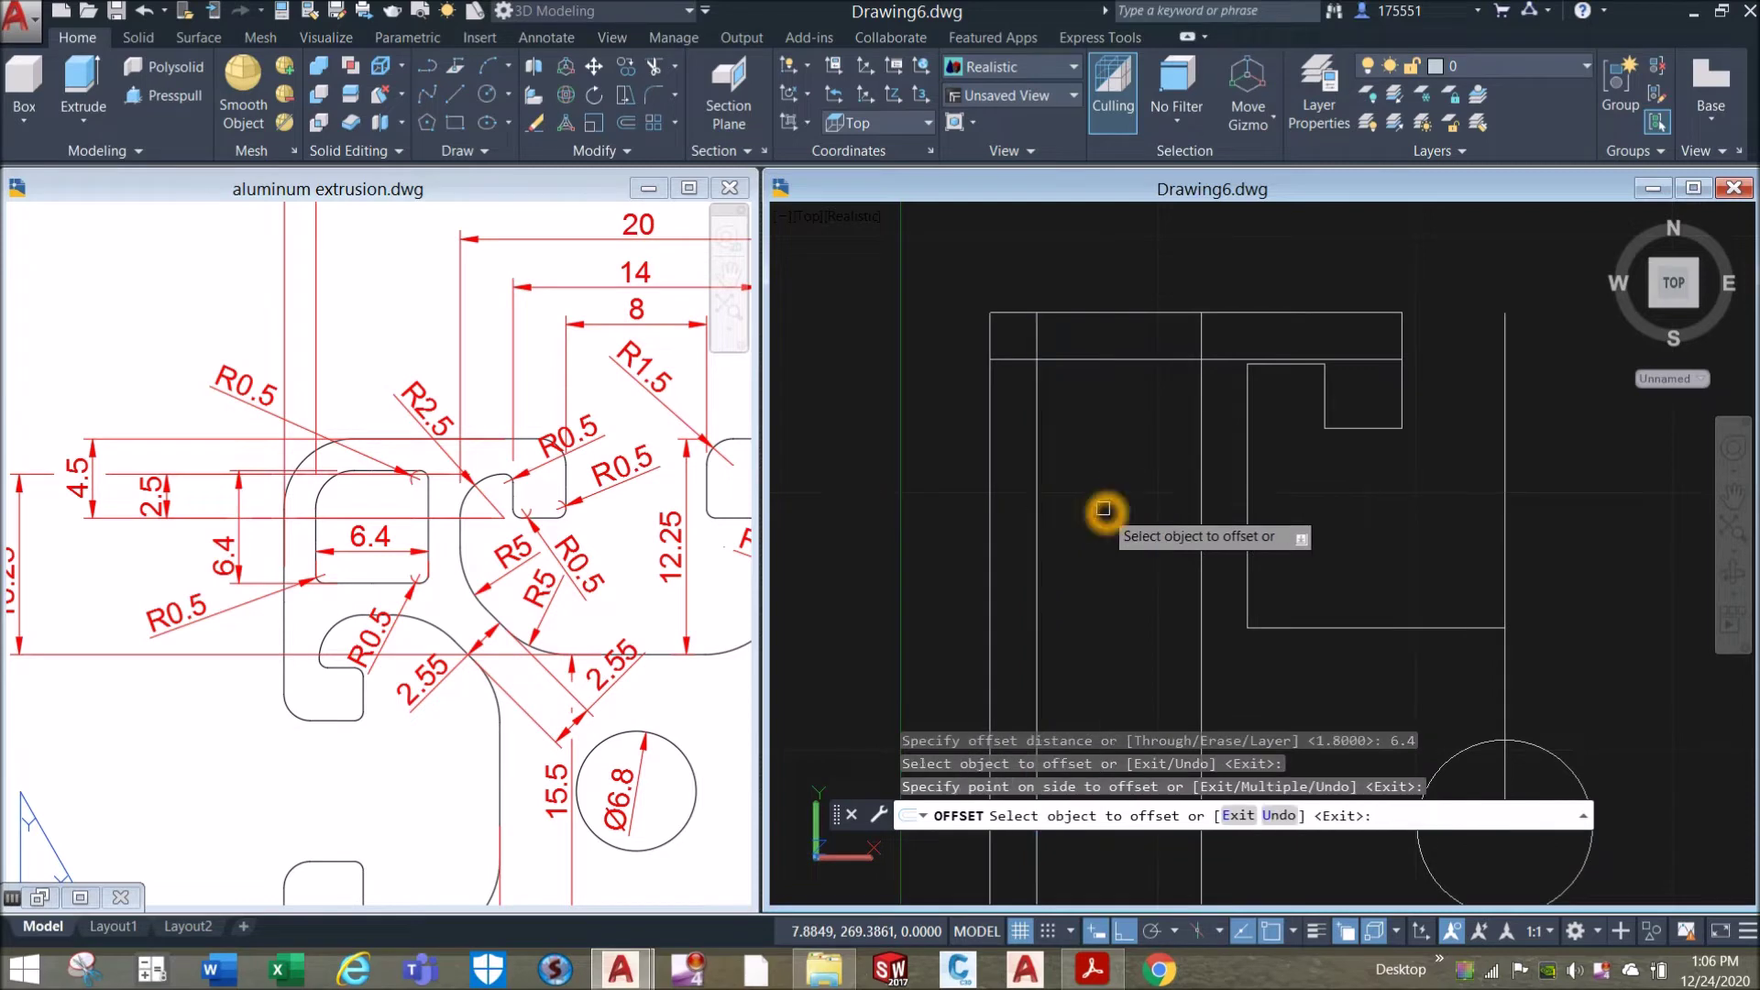
# Offset the inner horizontal line 6.4 downward for the lower side of the corner pocket and finish the offset.
pyautogui.click(1144, 358)
pyautogui.click(1144, 468)
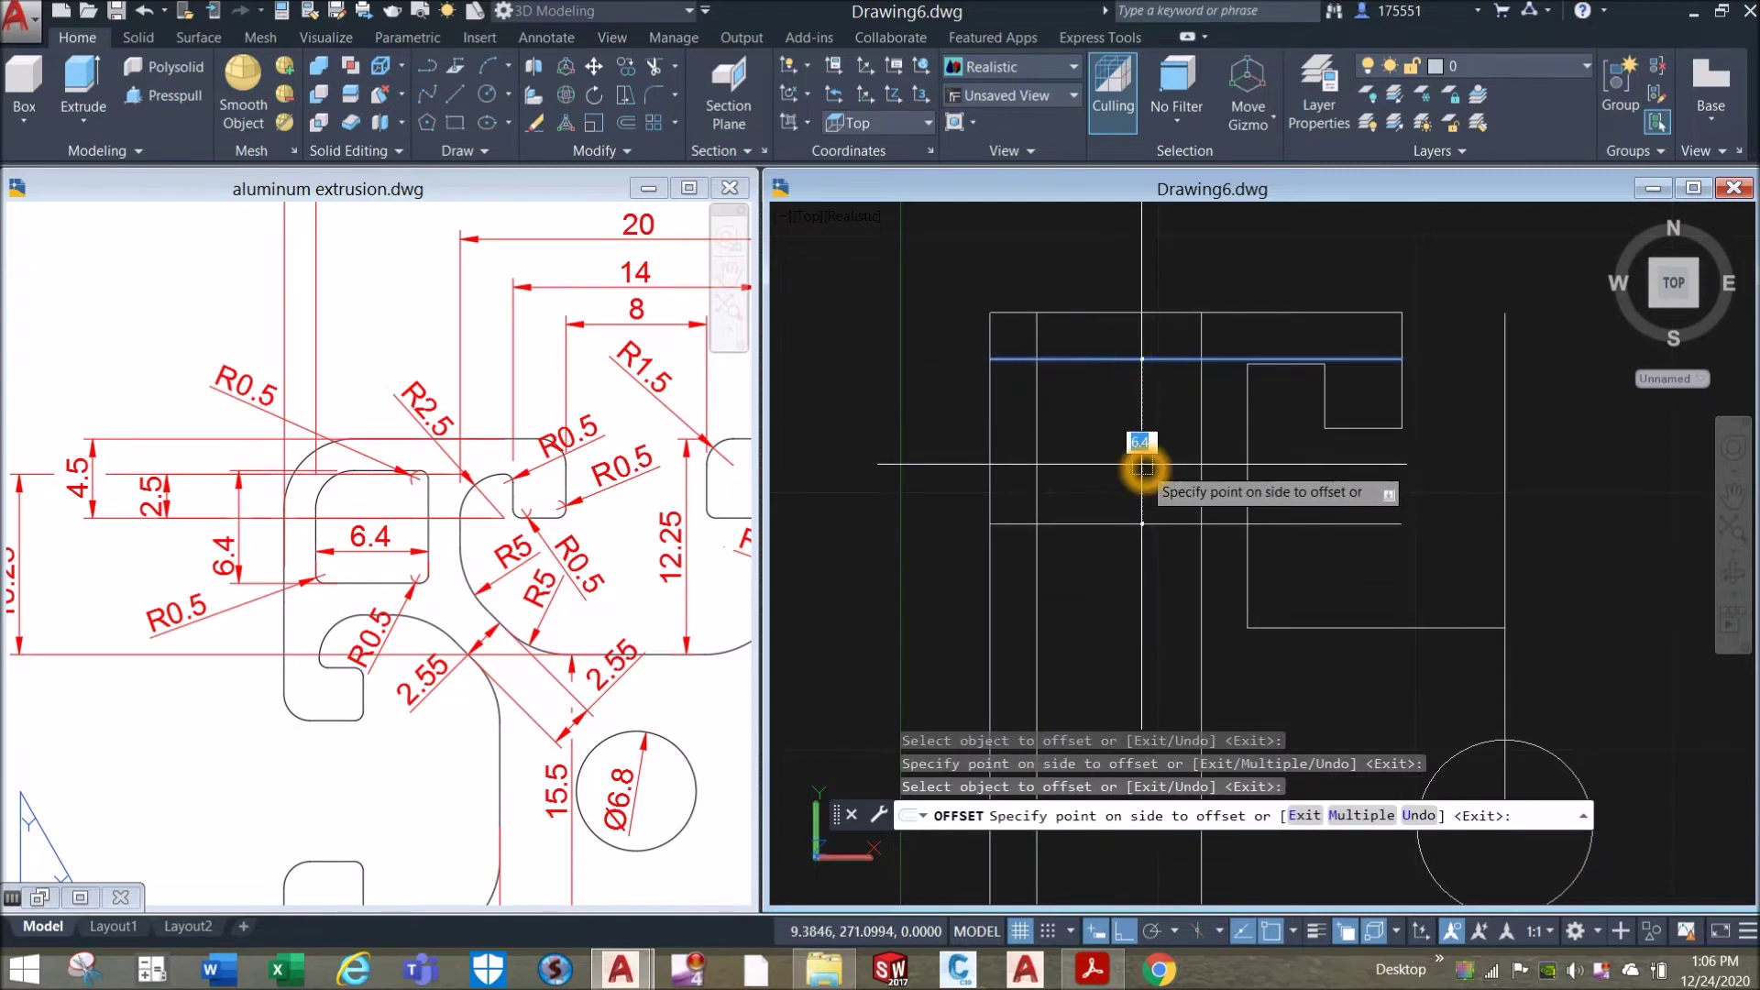
pyautogui.rightClick(1135, 448)
pyautogui.click(1146, 449)
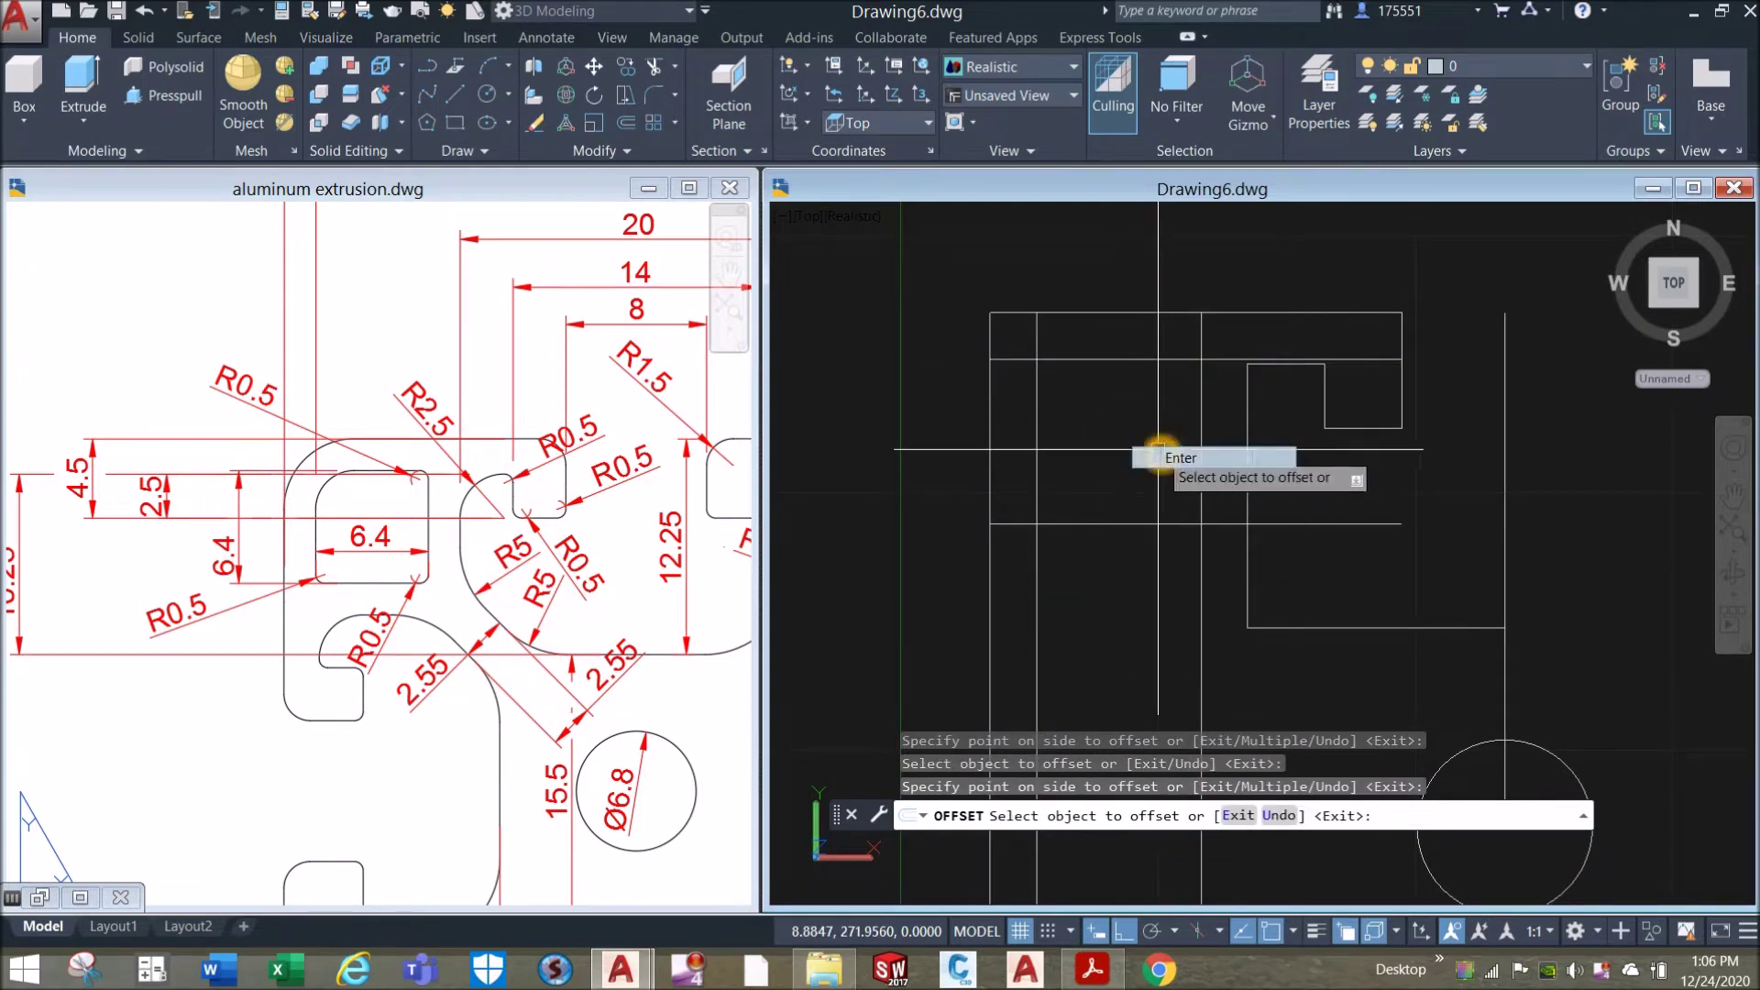
# Trim the line ends that overhang the corner pocket on its outer left side, using all objects as cutting edges.
pyautogui.scroll(2, 1040, 404)
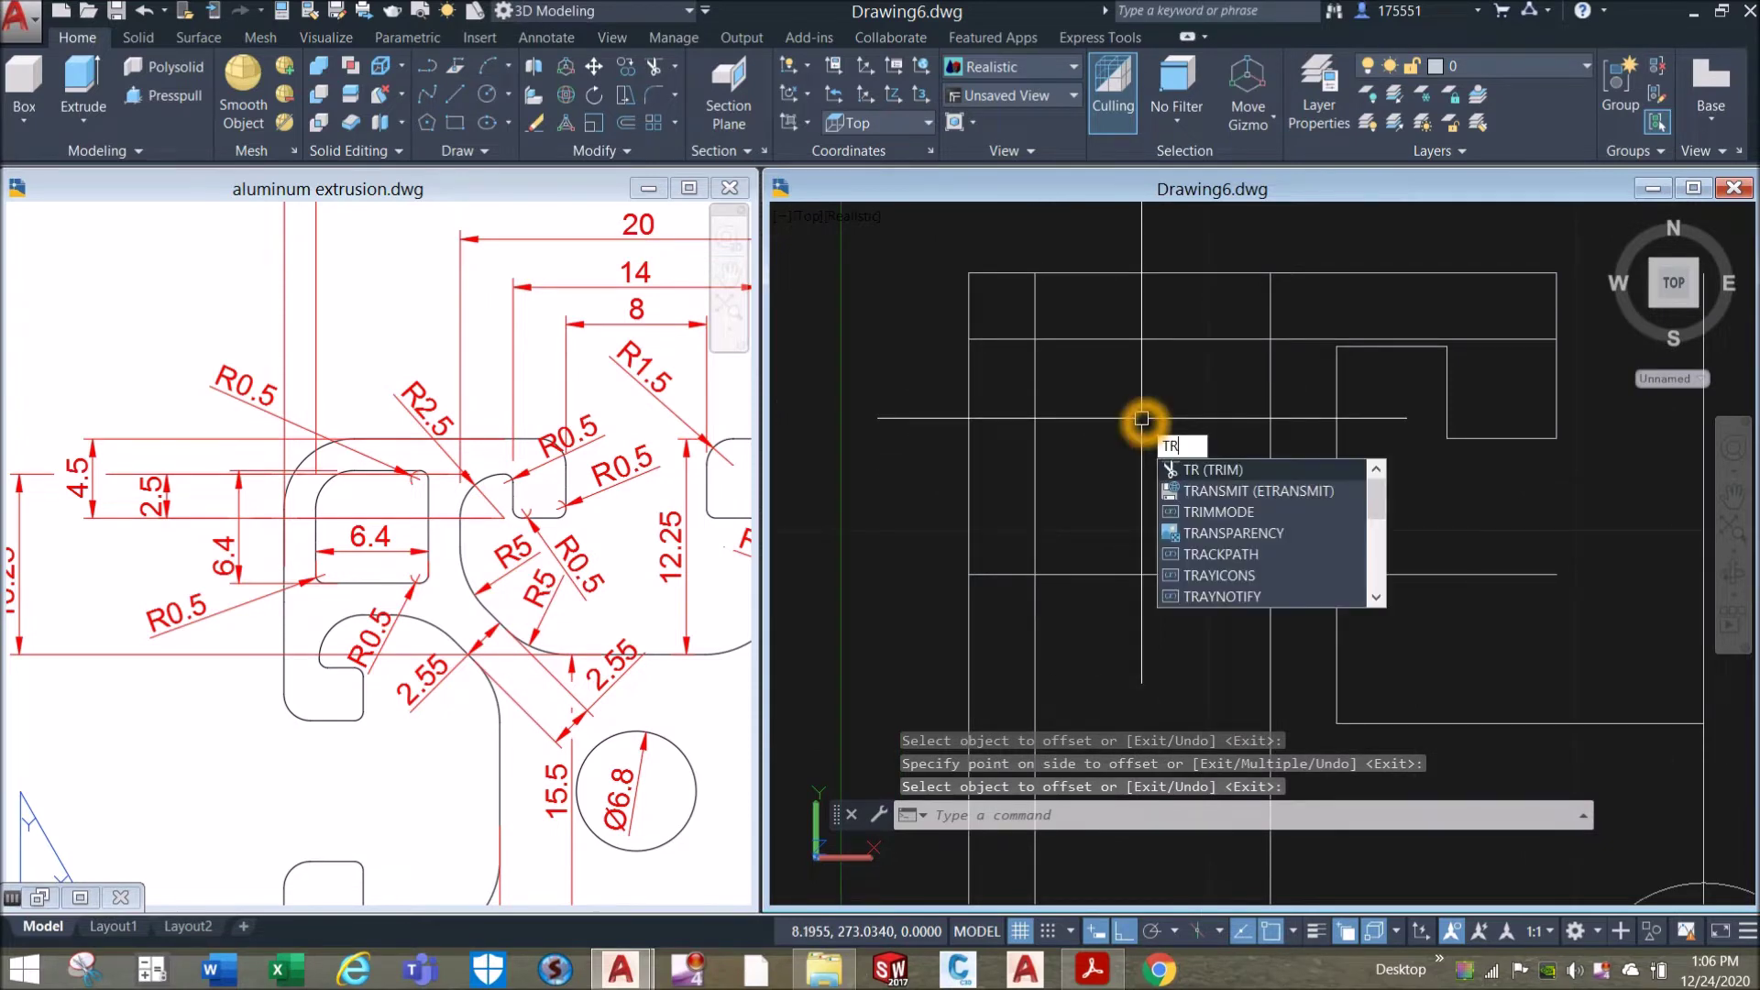
pyautogui.press('Return')
pyautogui.press('Return')
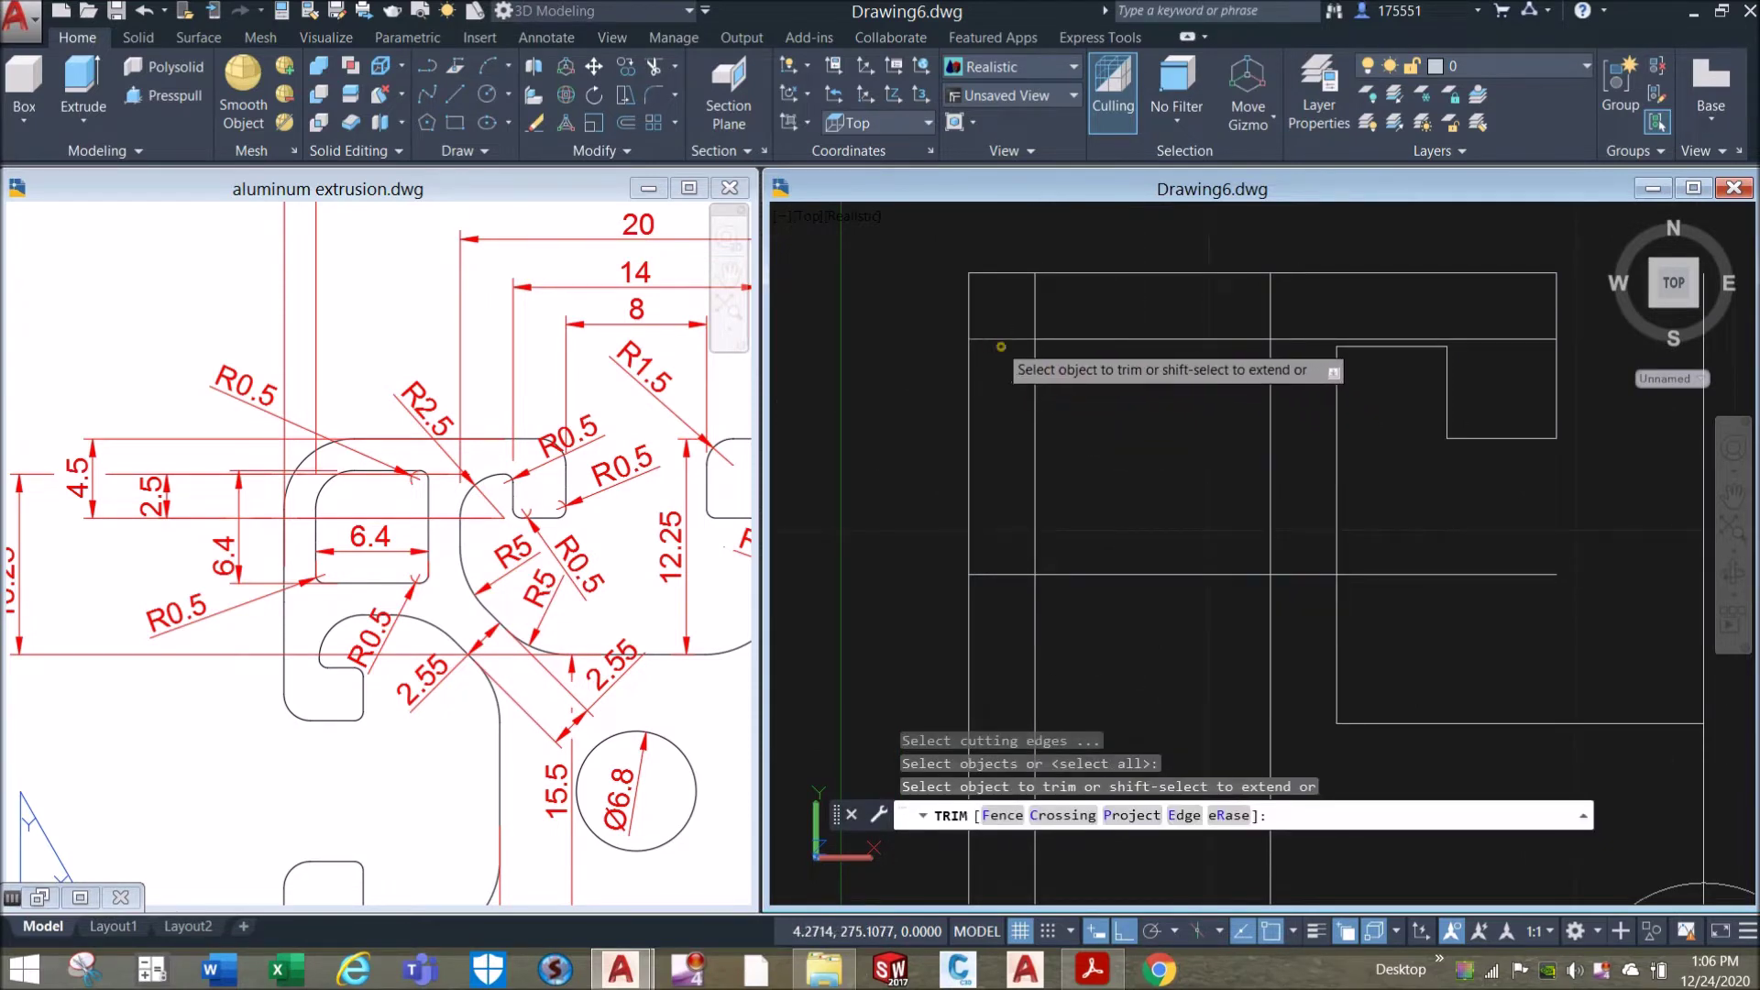
pyautogui.click(1033, 298)
pyautogui.click(980, 576)
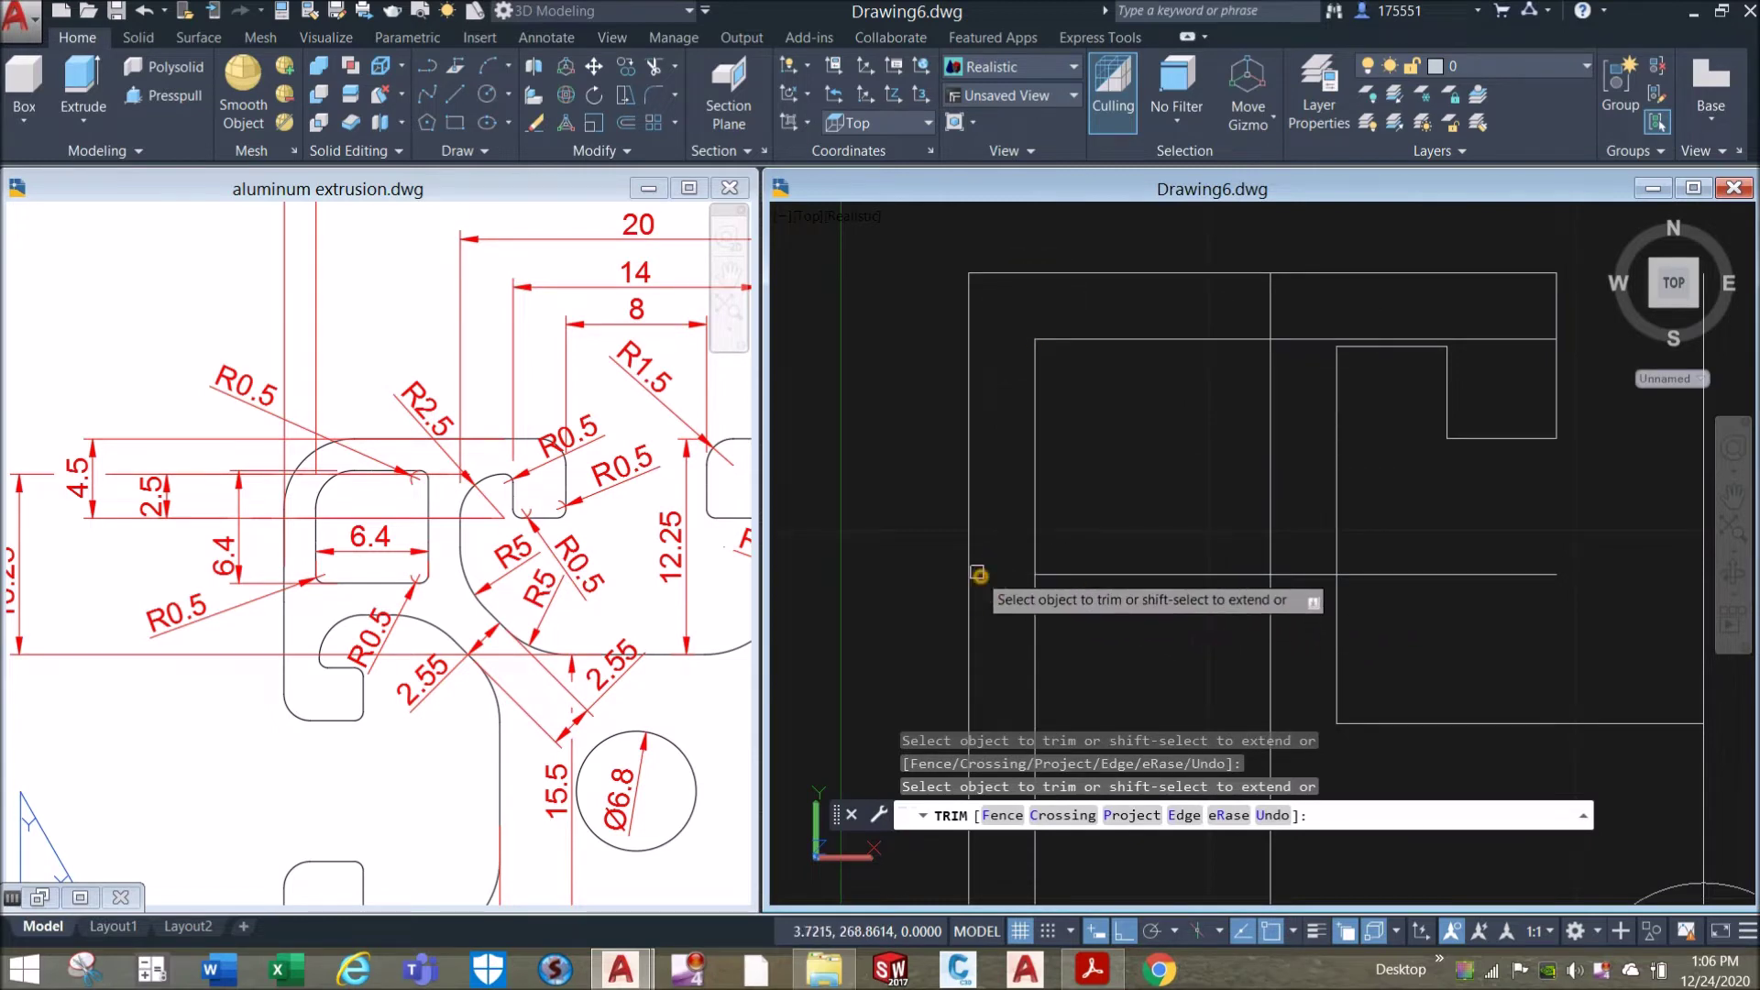
pyautogui.moveTo(1014, 614); pyautogui.dragTo(991, 550, button='middle')
pyautogui.scroll(-3, 1054, 459)
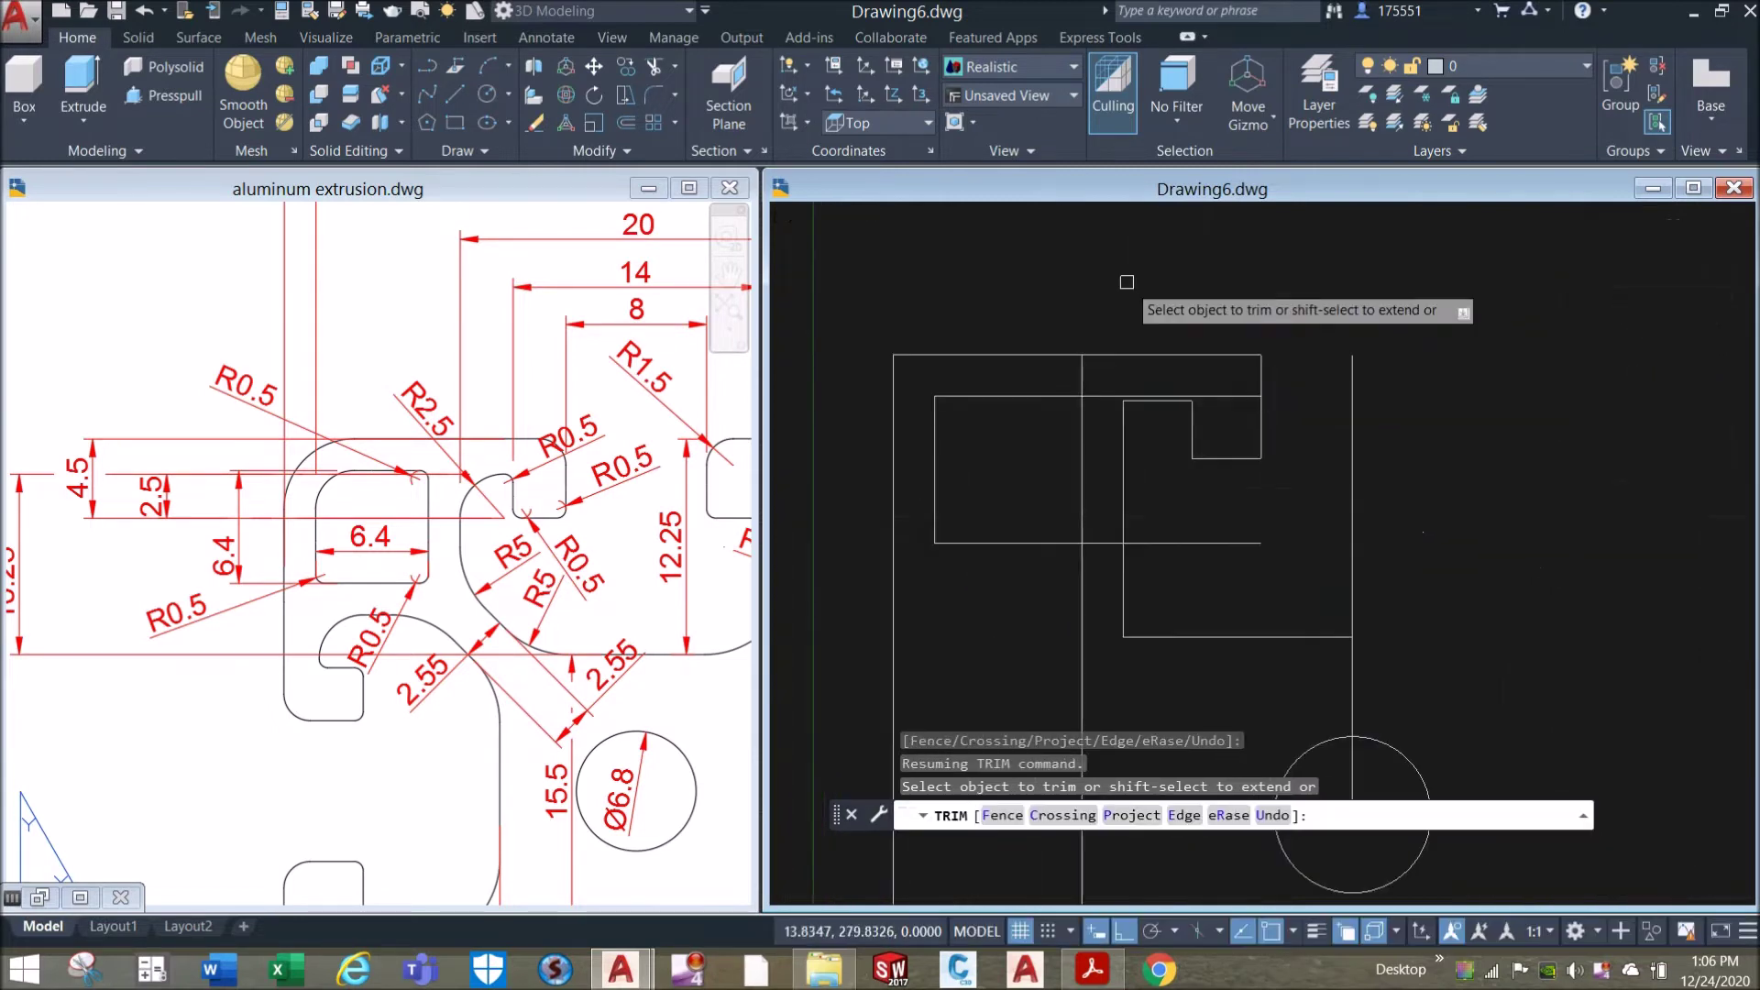
# Trim the overhangs on the pocket's slot side to leave a closed 6.4 x 6.4 square, and finish trimming.
pyautogui.click(1080, 367)
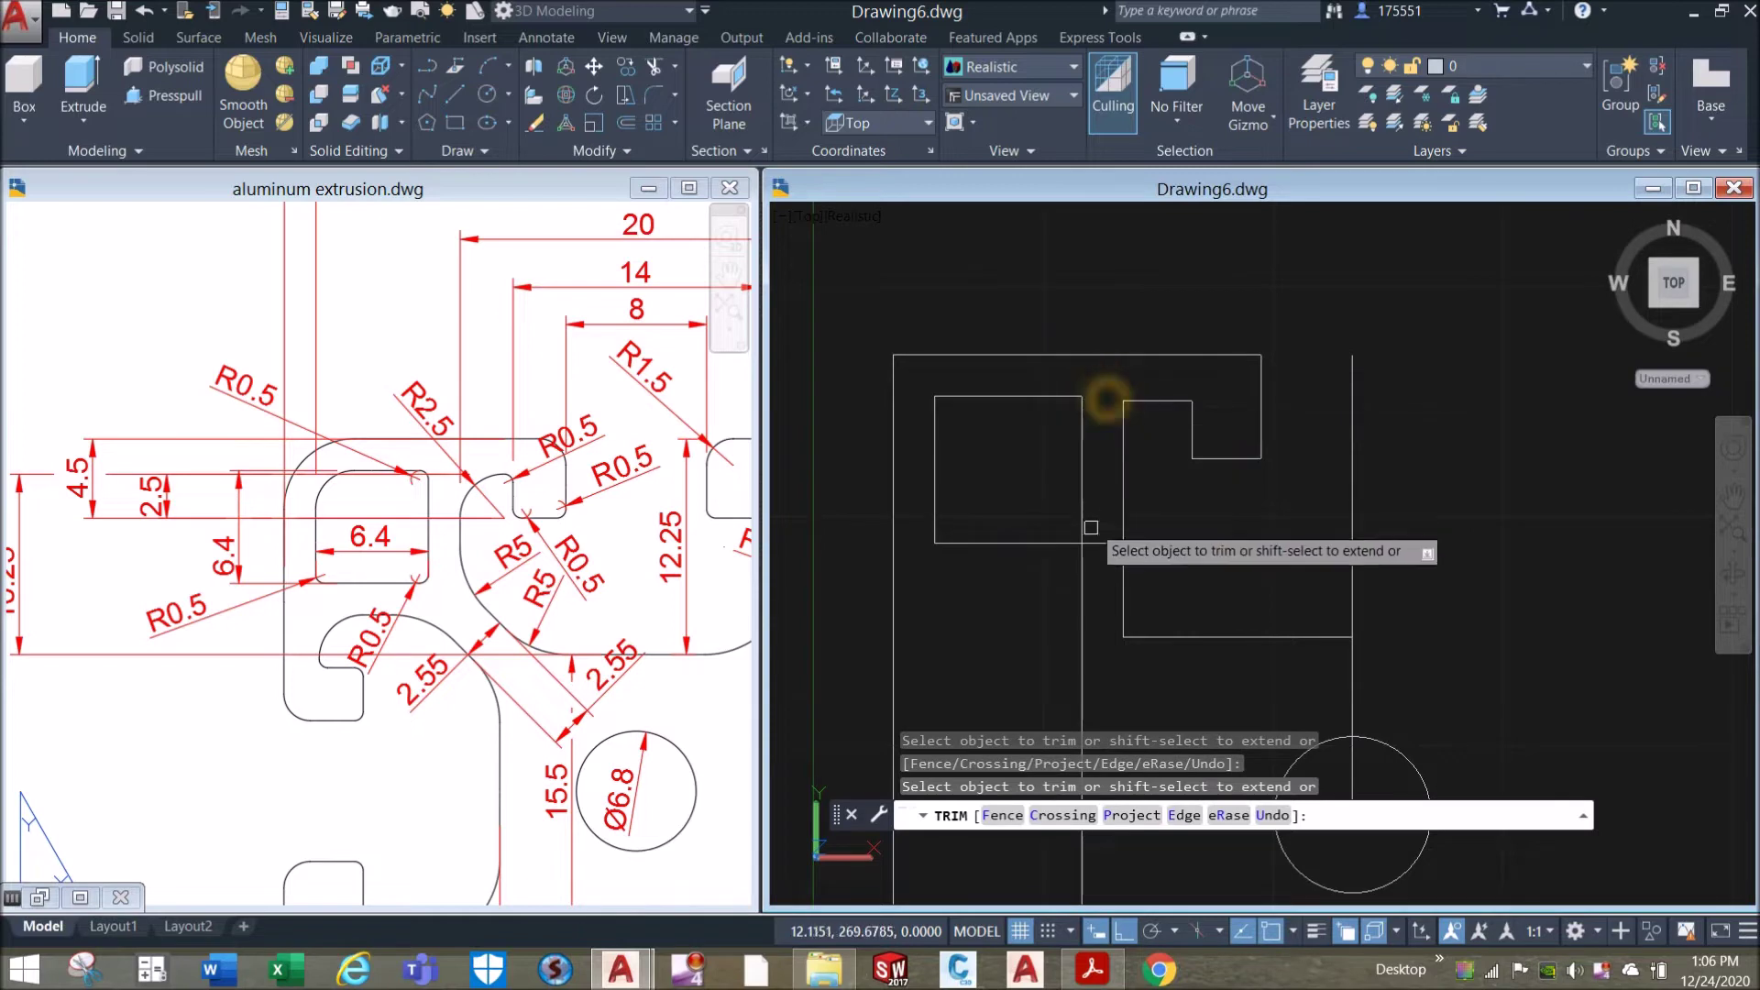
pyautogui.click(1087, 580)
pyautogui.moveTo(1100, 577); pyautogui.dragTo(1034, 540, button='middle')
pyautogui.scroll(2, 1035, 509)
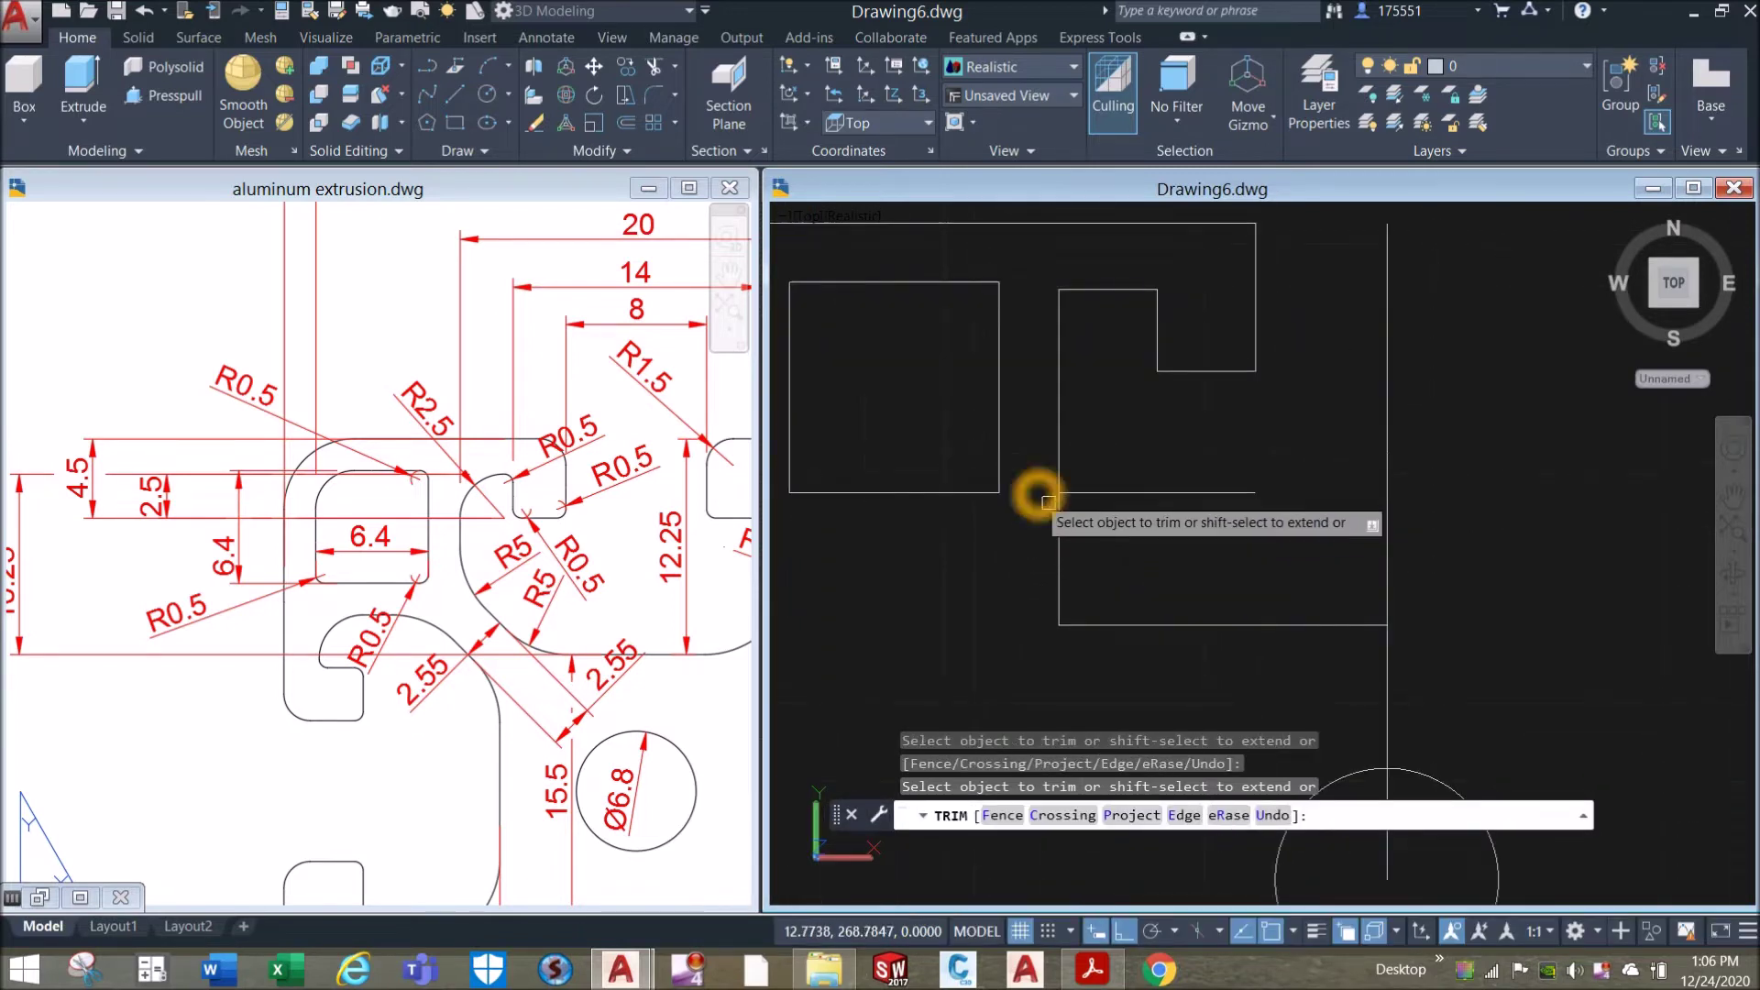
pyautogui.rightClick(1172, 427)
pyautogui.click(1192, 620)
pyautogui.scroll(-2, 1210, 431)
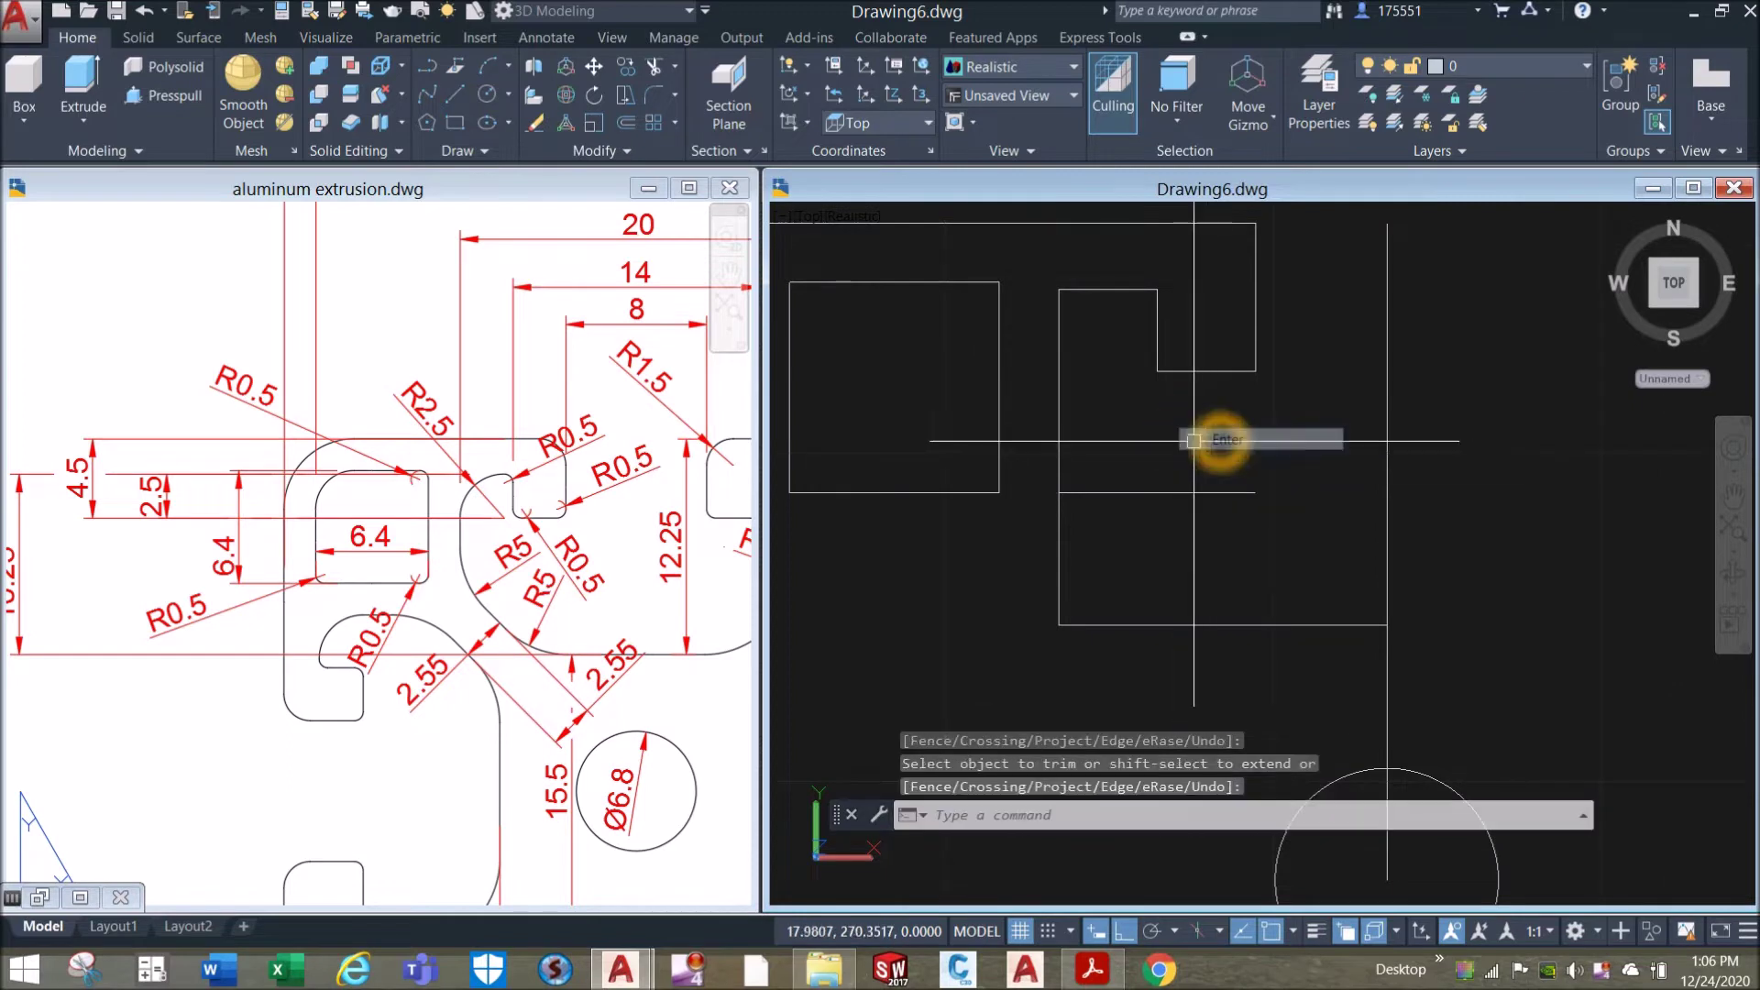
pyautogui.moveTo(1188, 447); pyautogui.dragTo(1060, 409)
pyautogui.press('Escape')
pyautogui.moveTo(1092, 394); pyautogui.dragTo(1005, 424, button='middle')
pyautogui.press('Escape')
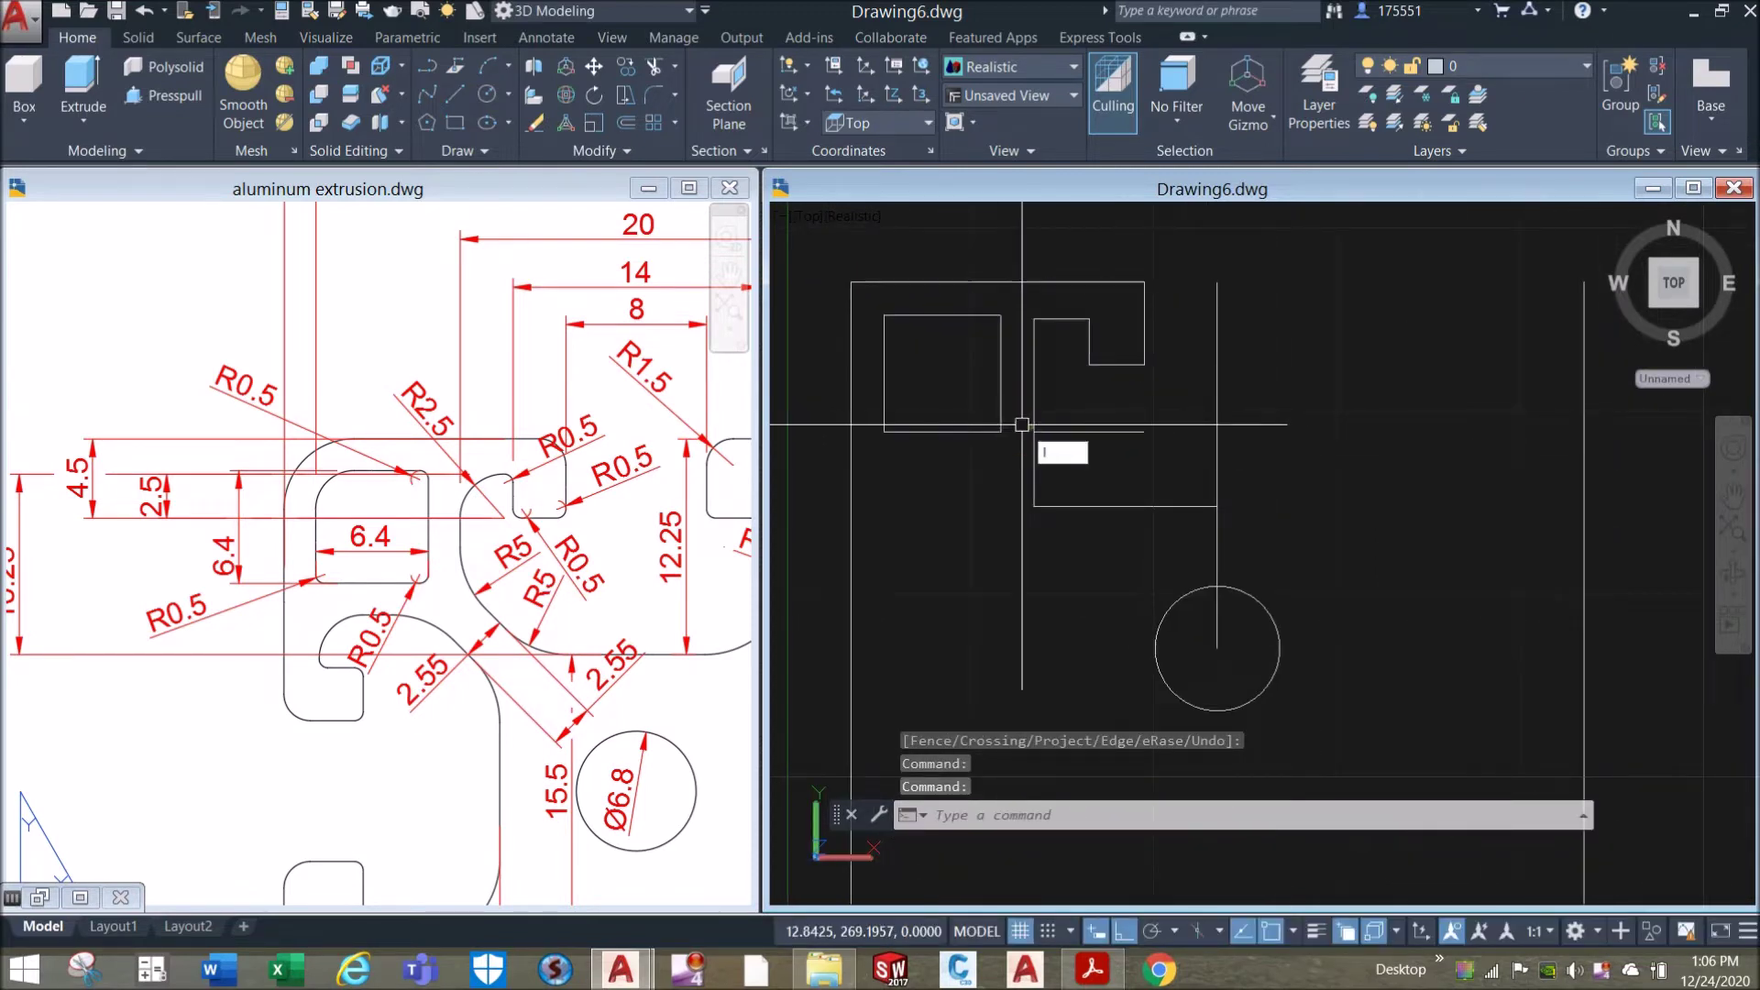
pyautogui.write('l')
pyautogui.press('Return')
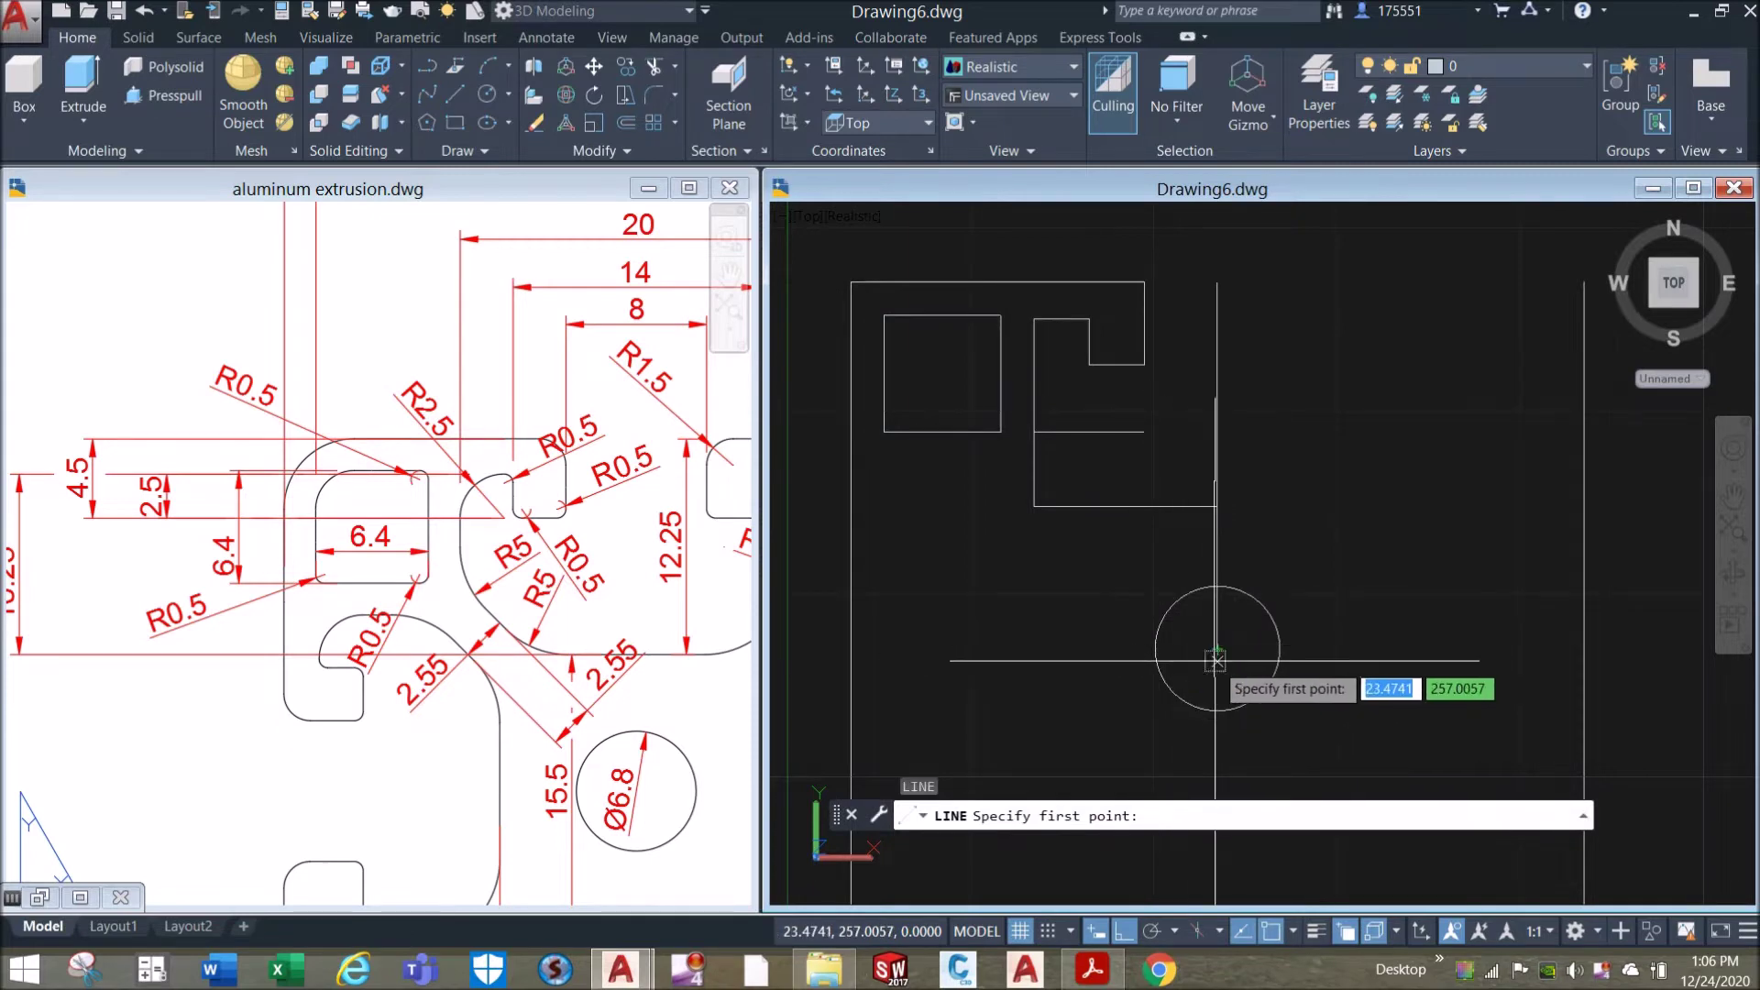
pyautogui.press('Escape')
# Delete the vertical centre line and draw a diagonal line from the circle's centre to the profile's upper-left outer corner.
pyautogui.click(1219, 426)
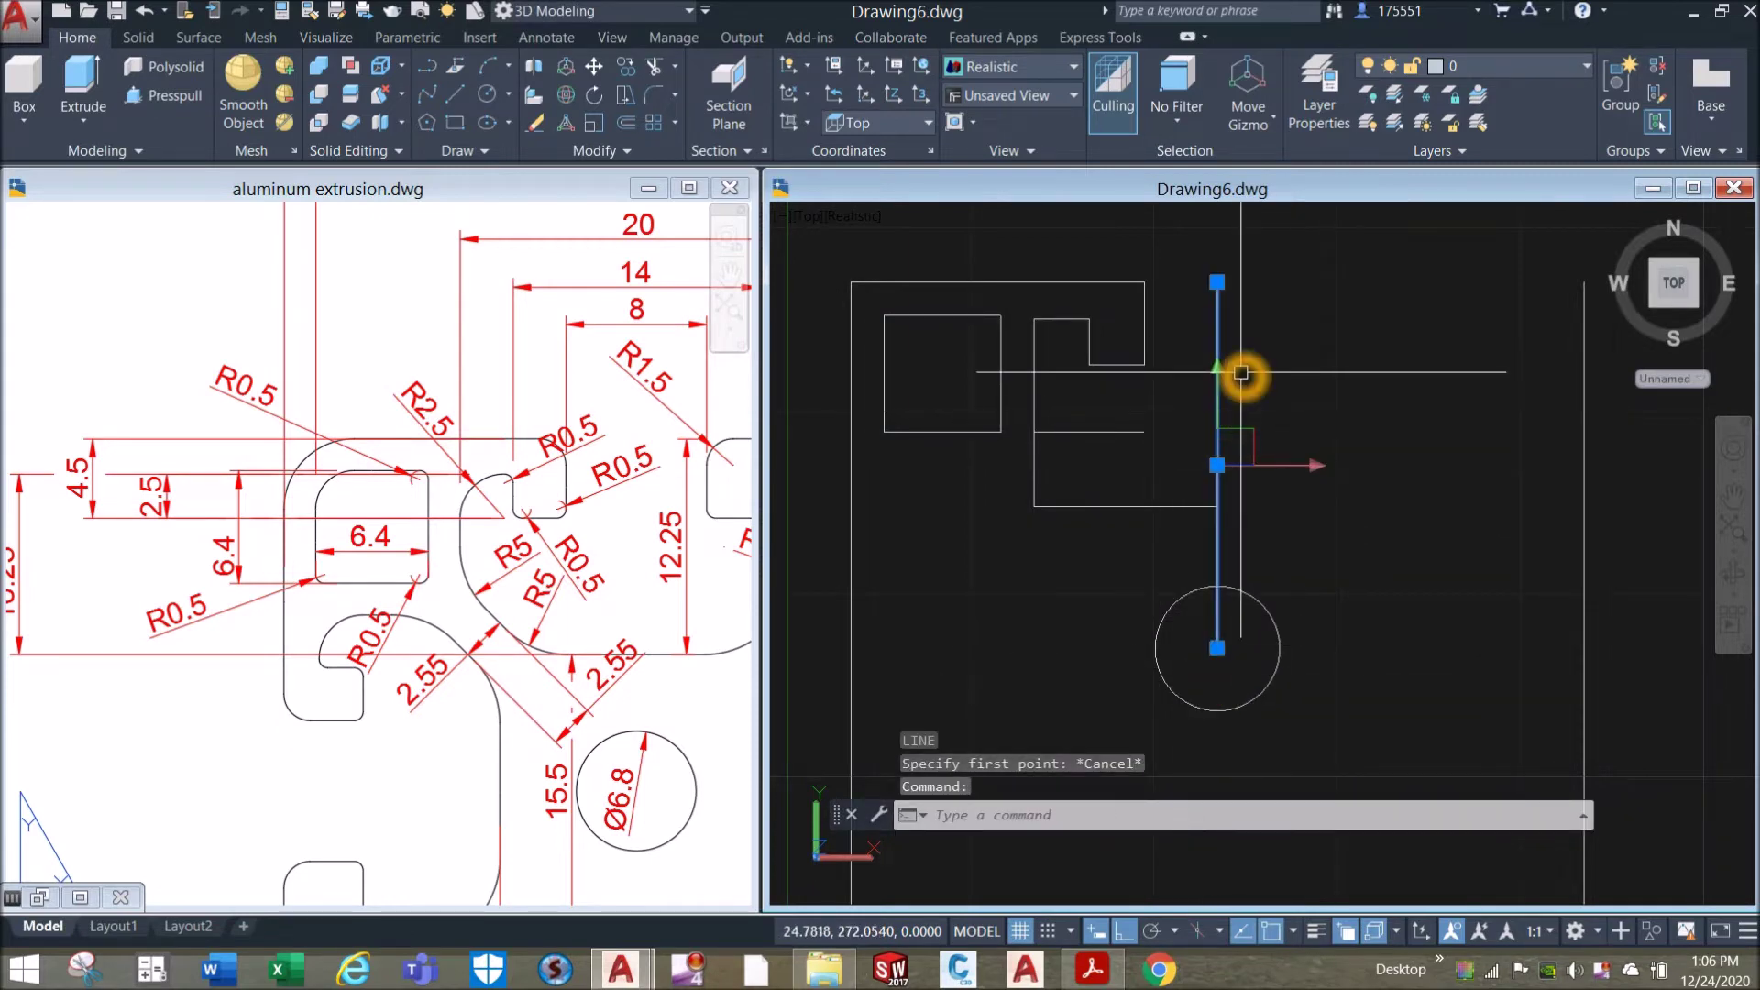
pyautogui.press('Delete')
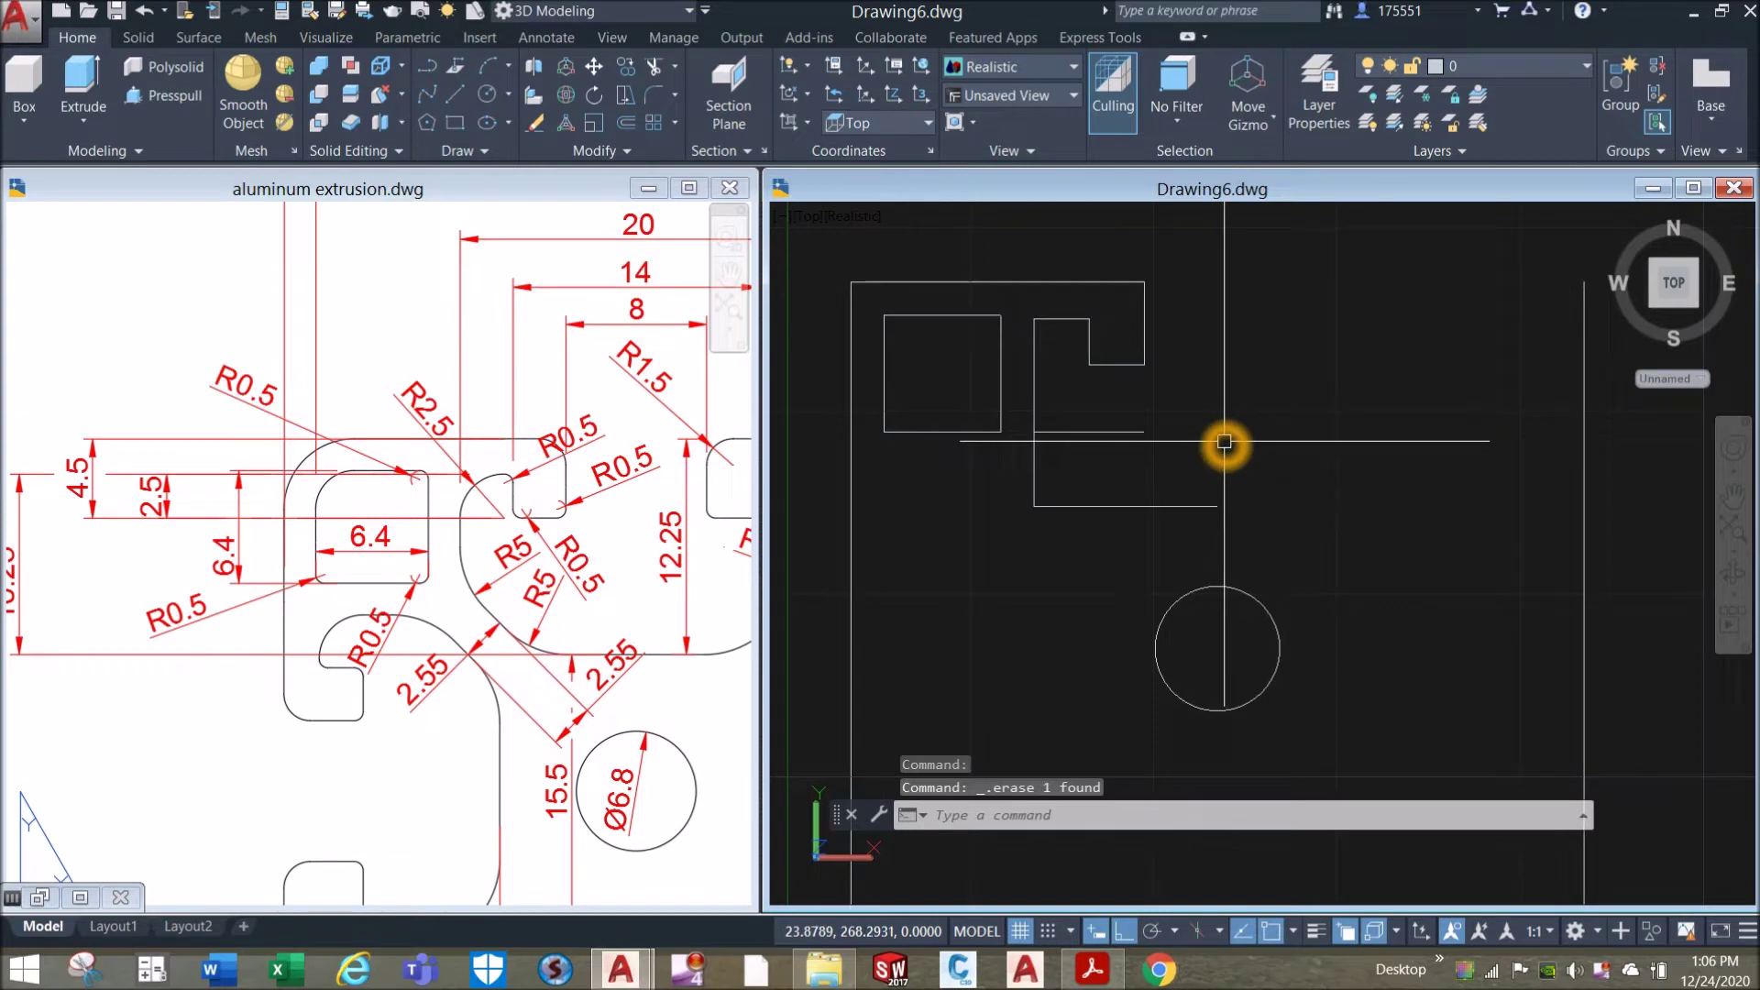
pyautogui.write('l')
pyautogui.press('Return')
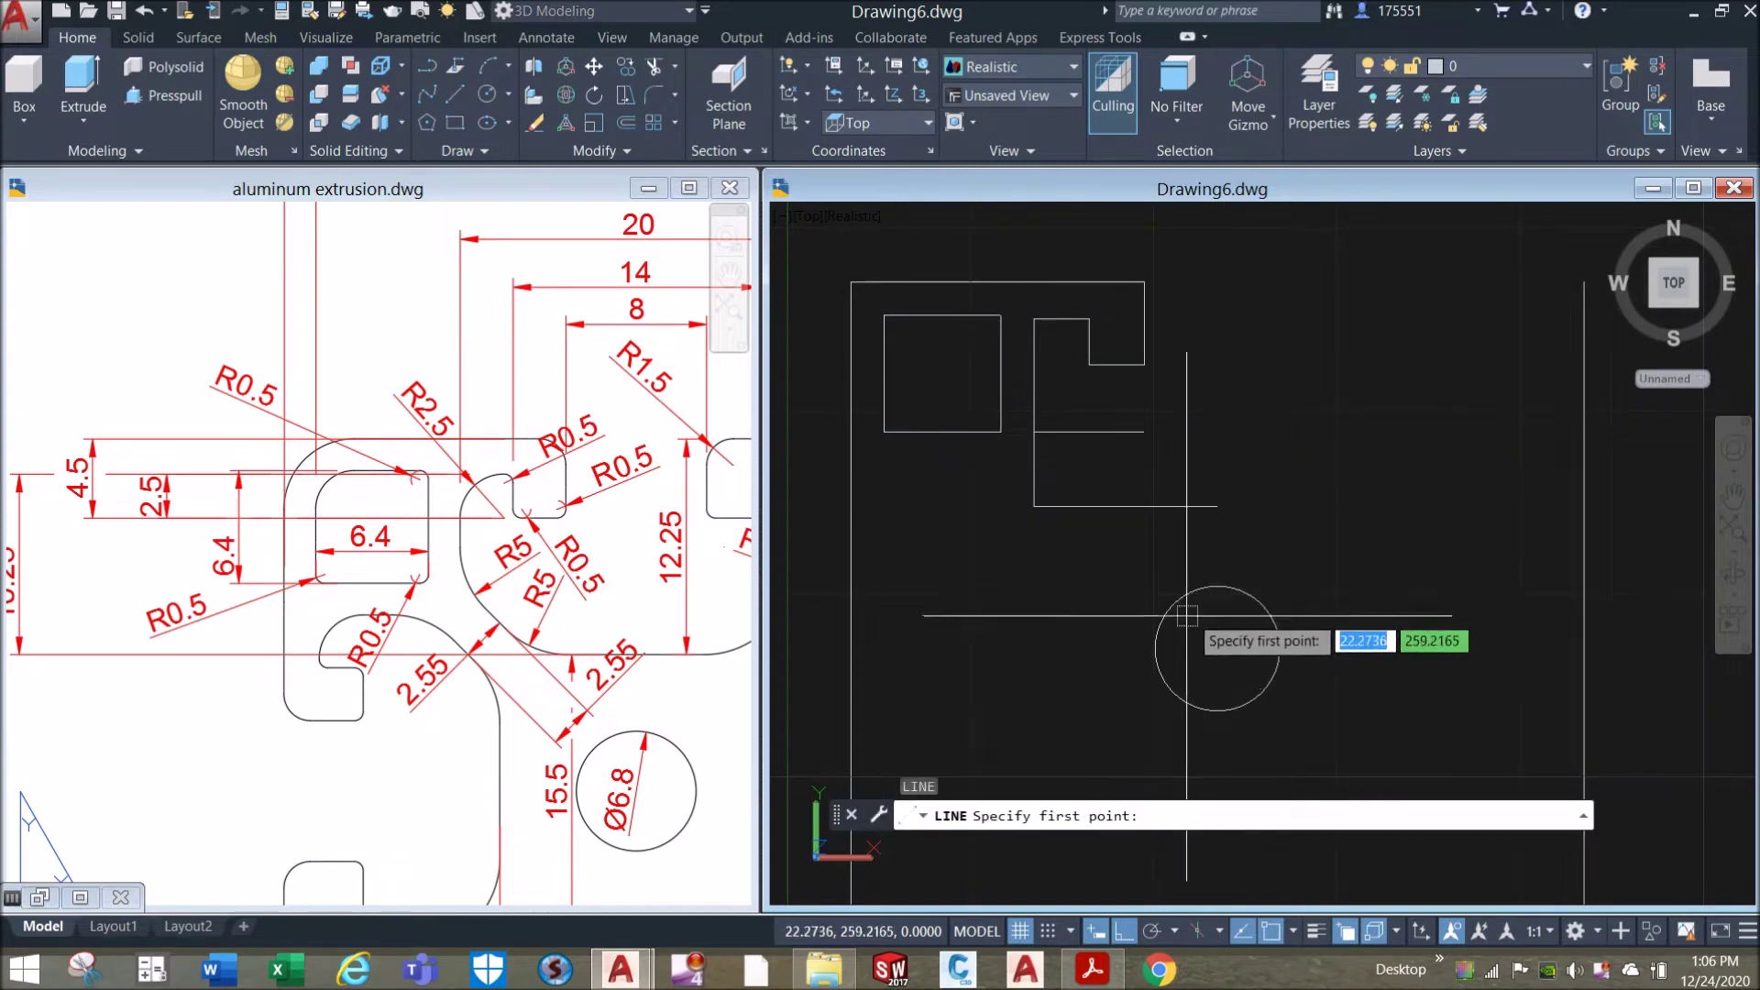
pyautogui.click(1218, 648)
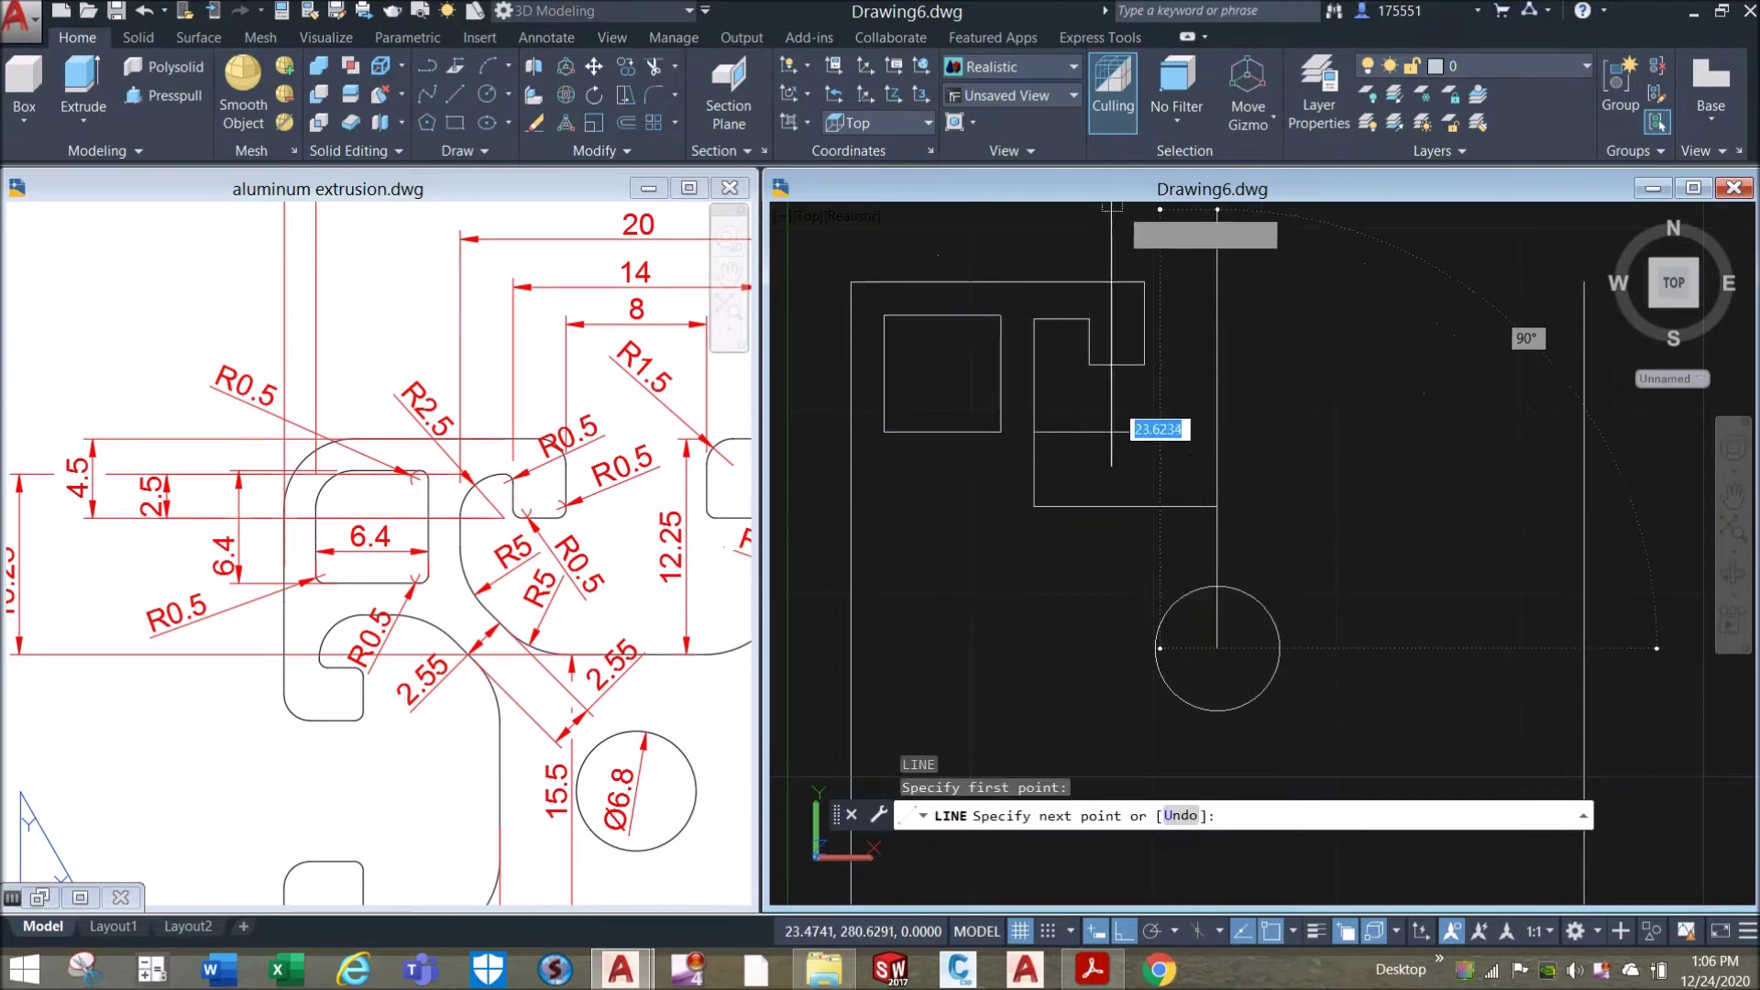
pyautogui.click(849, 284)
pyautogui.rightClick(1274, 254)
pyautogui.click(1306, 284)
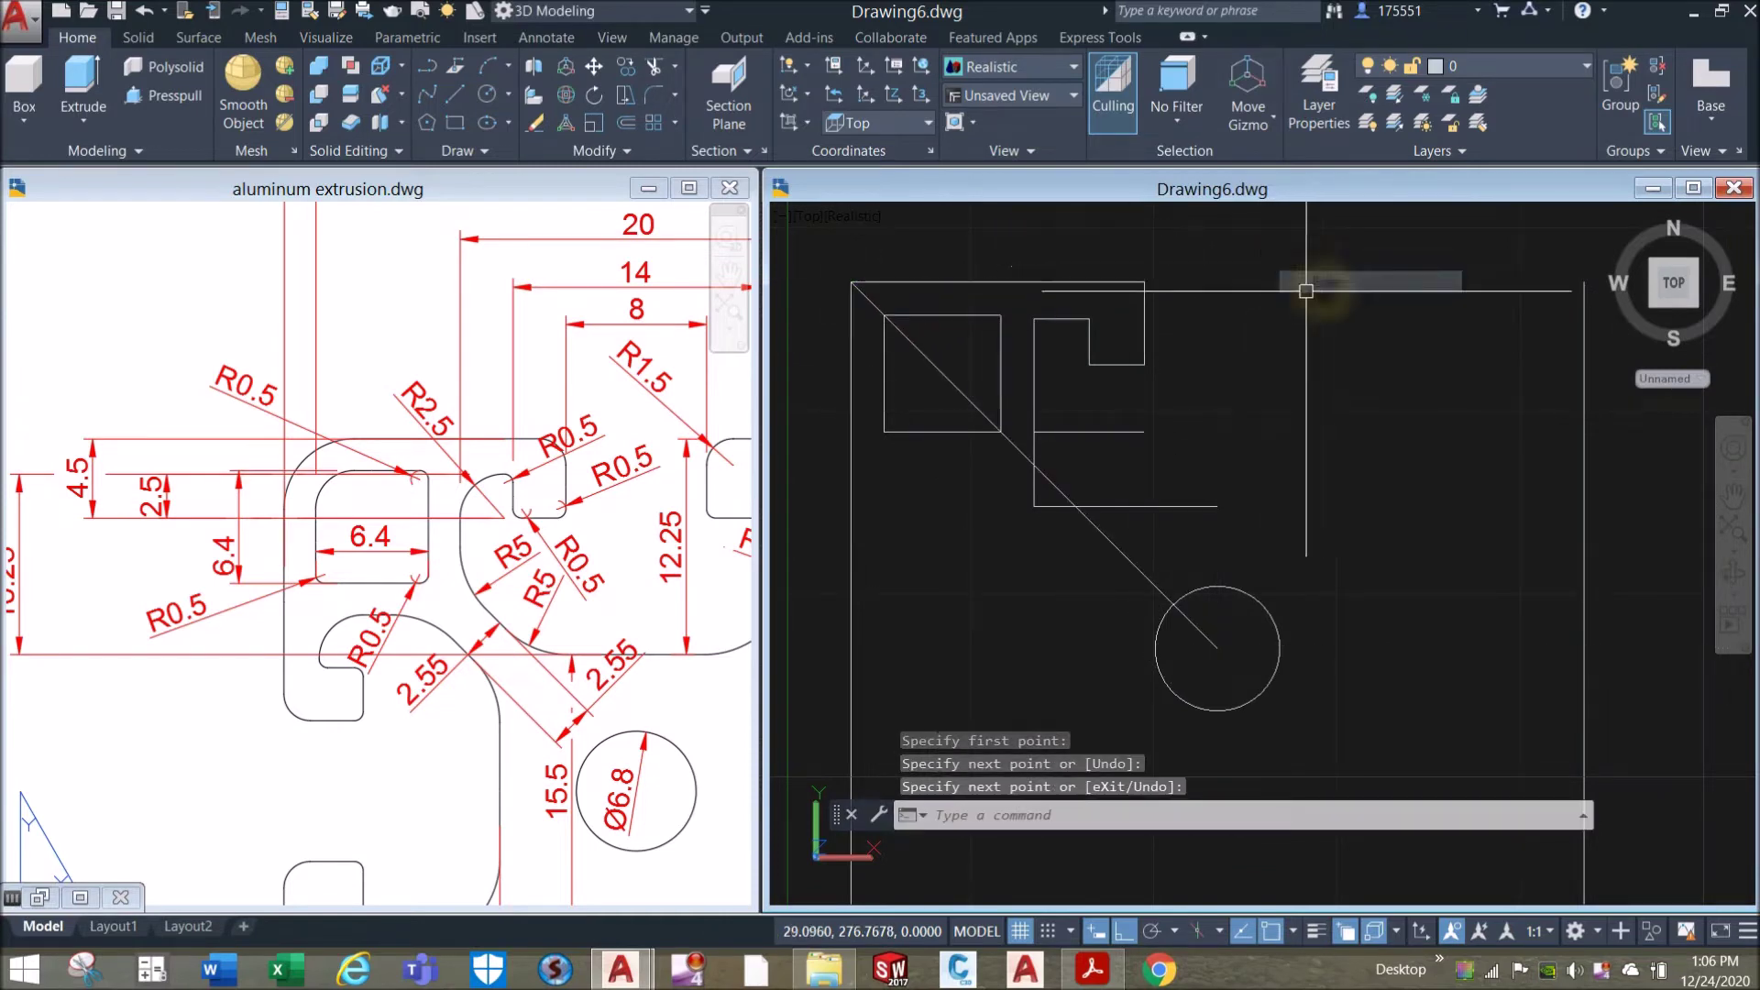
# Check the 2.55 diagonal rib thickness in the reference and calculate 2.55/2 with QuickCalc.
pyautogui.click(562, 678)
pyautogui.scroll(2, 562, 678)
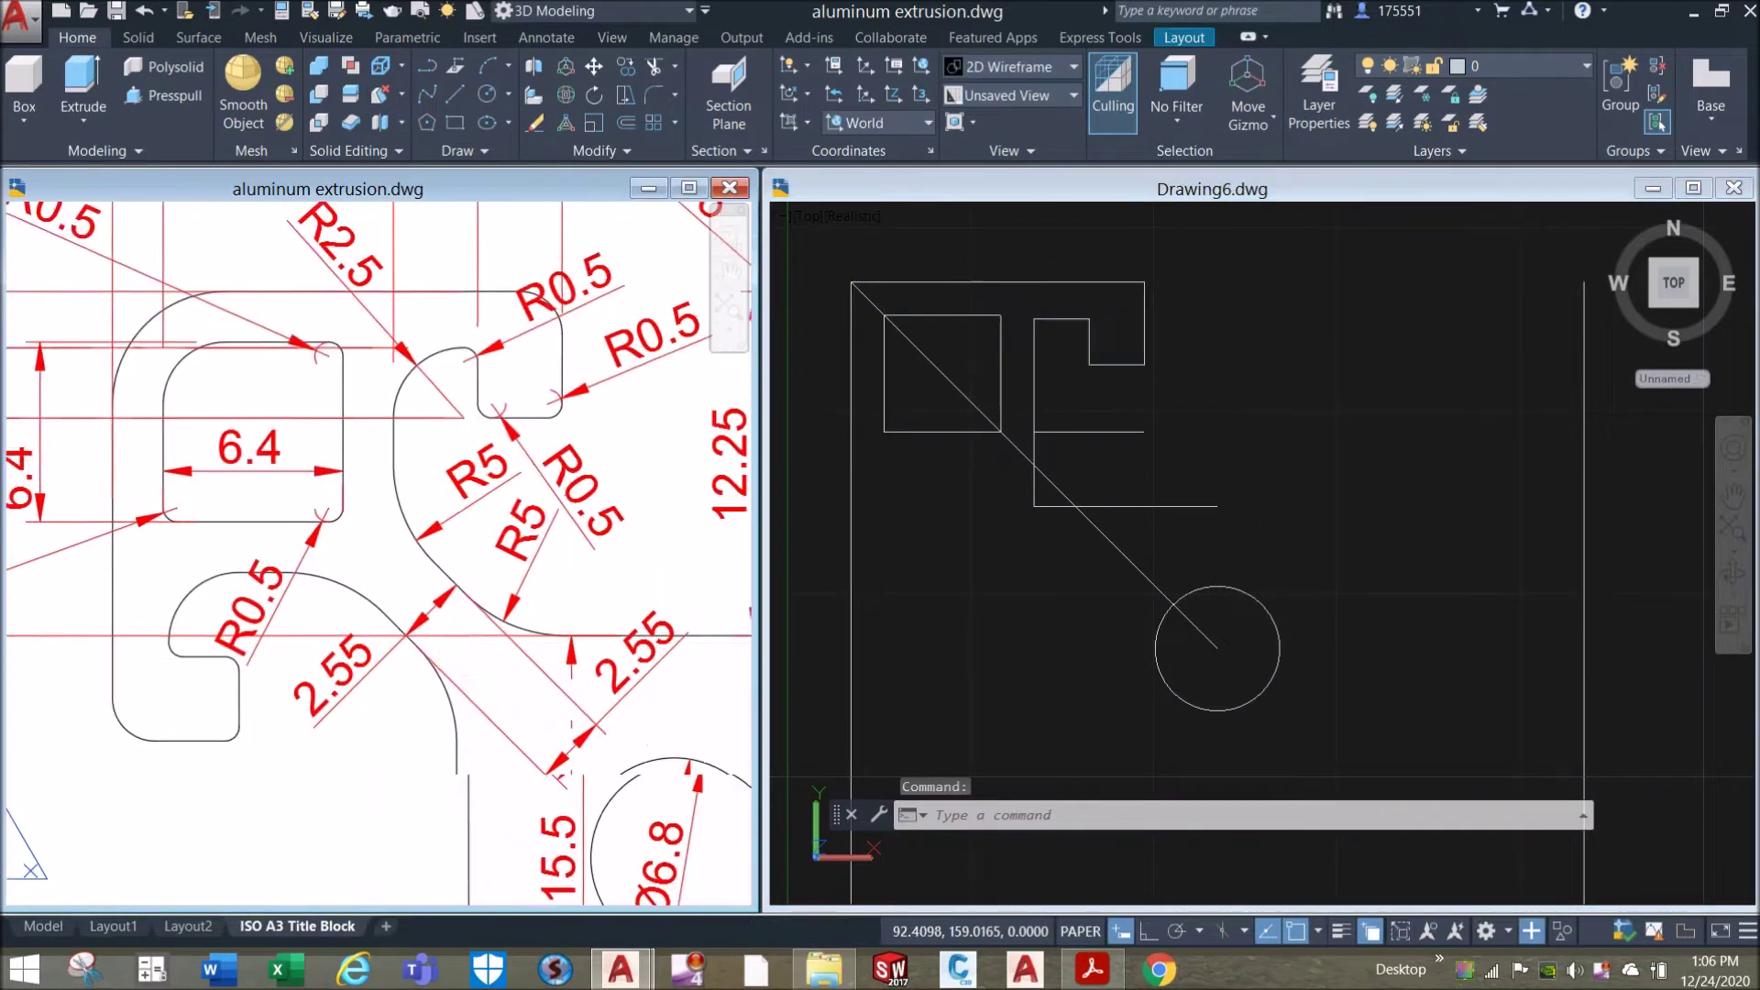
pyautogui.moveTo(409, 635); pyautogui.dragTo(306, 575, button='middle')
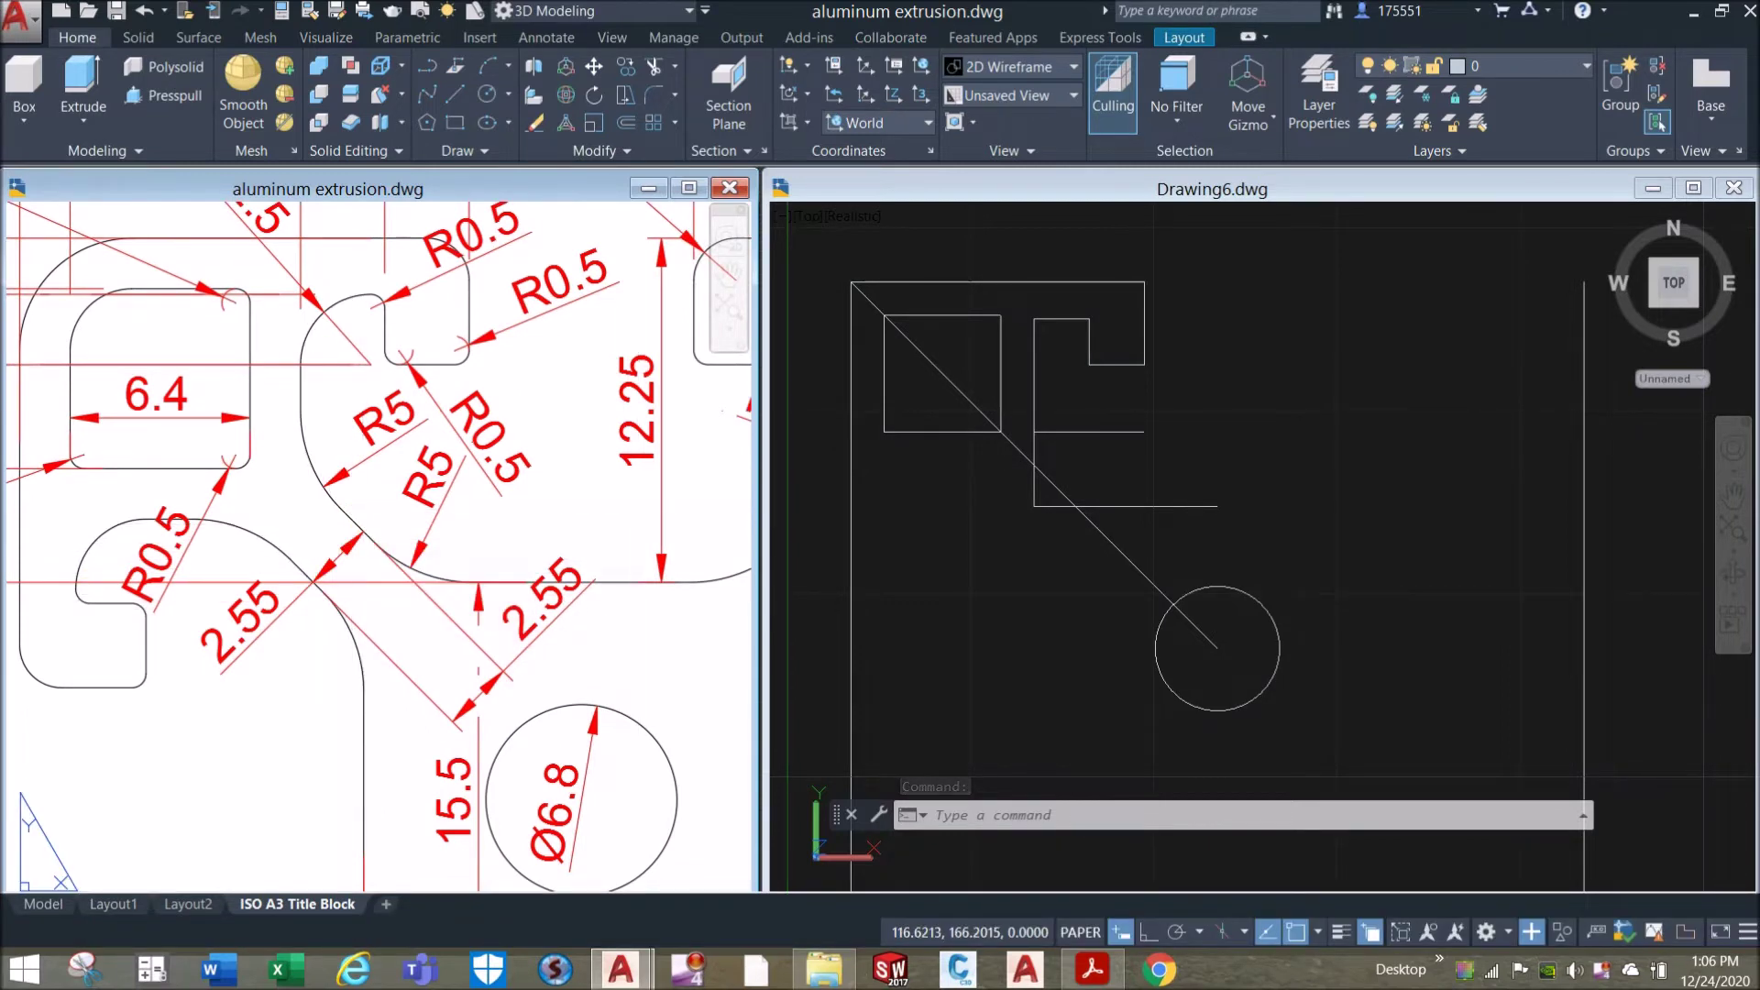
pyautogui.click(1272, 376)
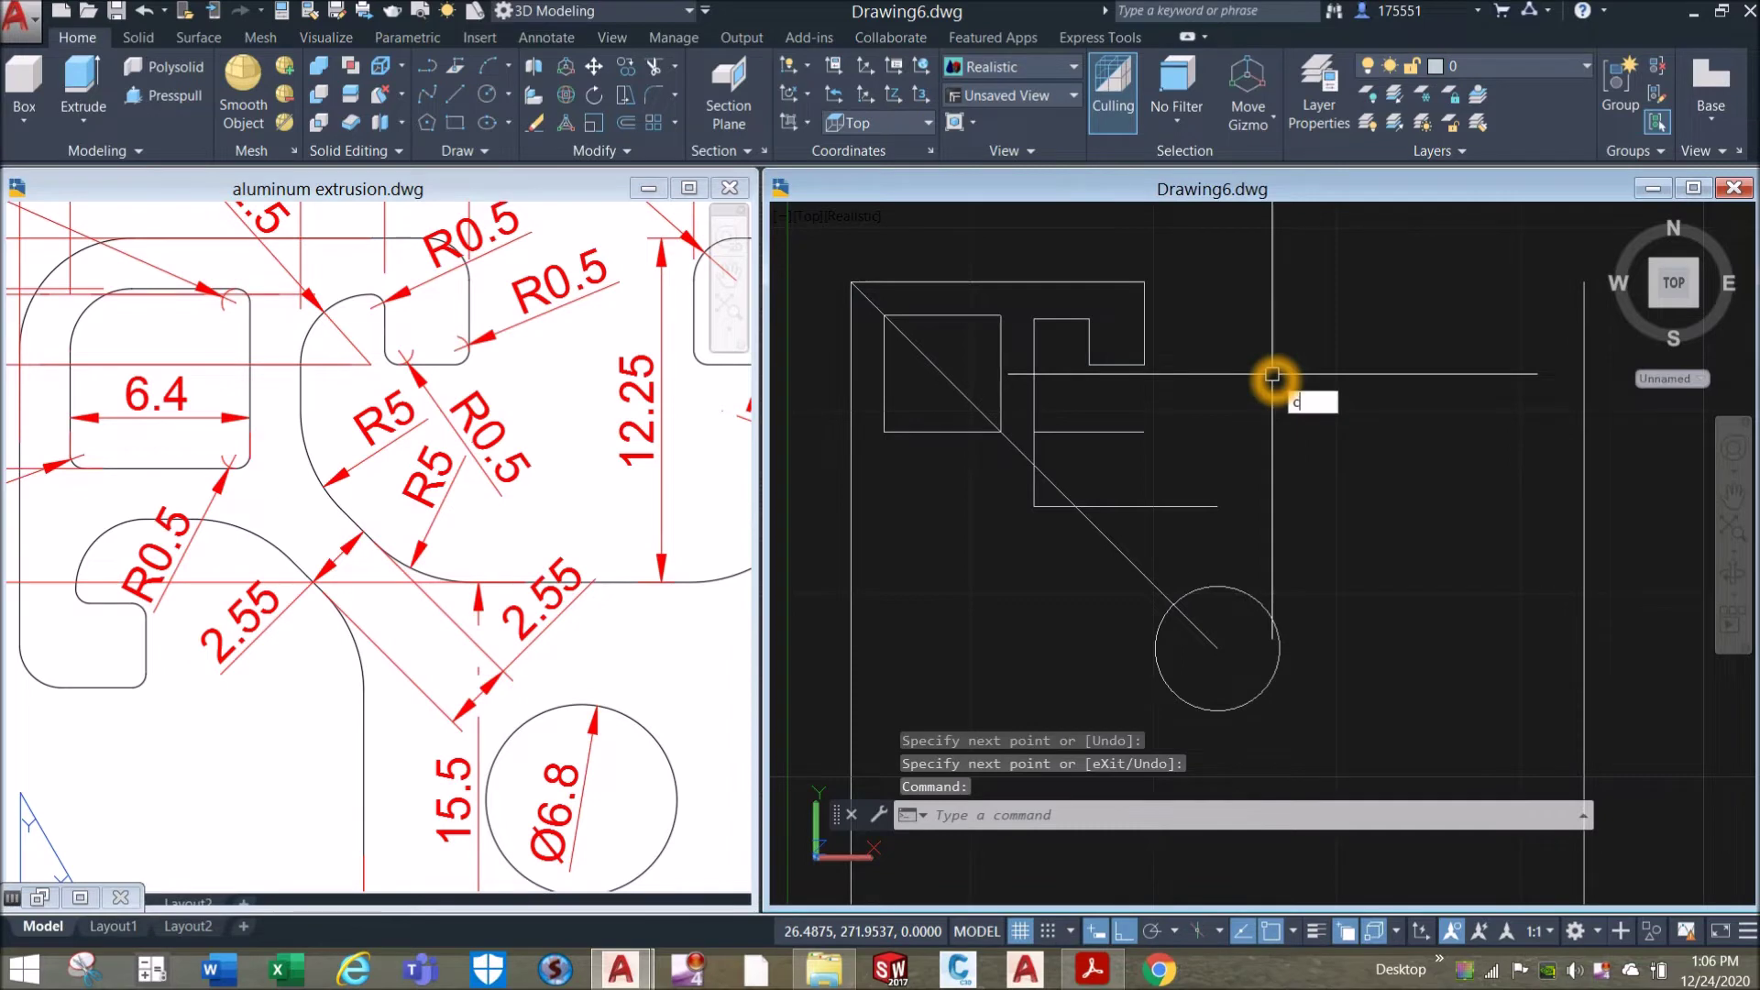
pyautogui.write('Cal')
pyautogui.click(1414, 424)
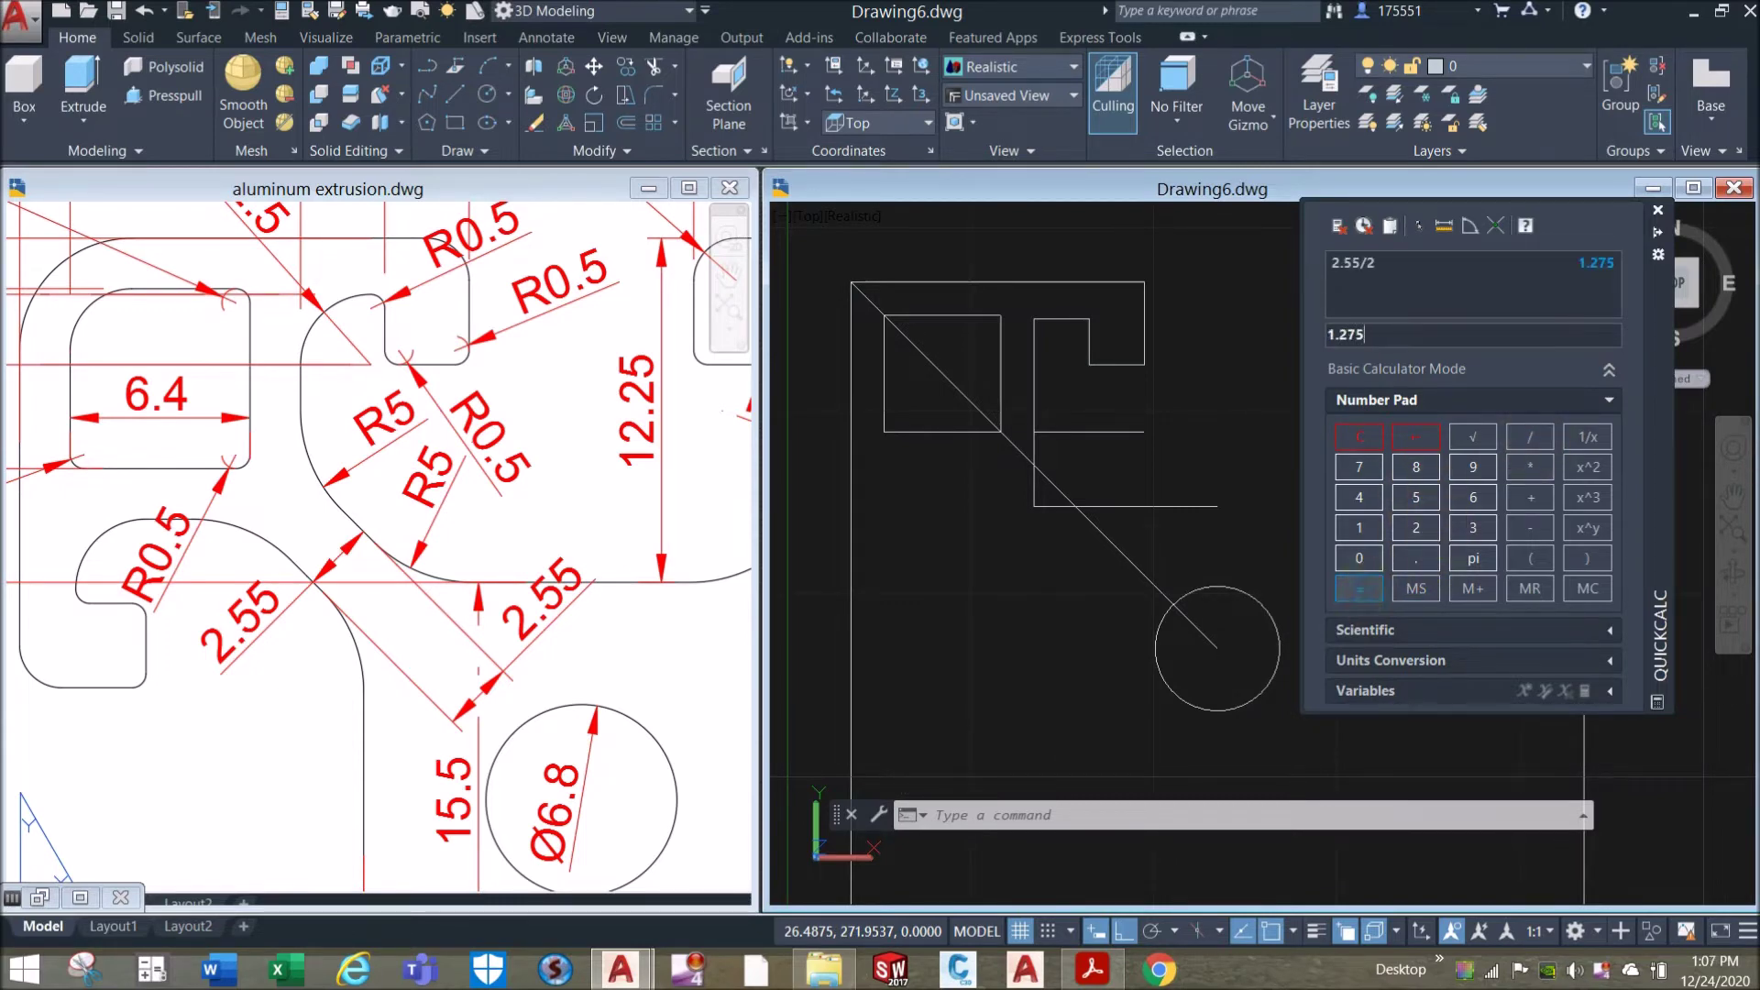
# Offset the diagonal centre line by 1.275 to both sides, finish offsetting, and delete the original diagonal.
pyautogui.moveTo(1181, 453); pyautogui.dragTo(1155, 471, button='middle')
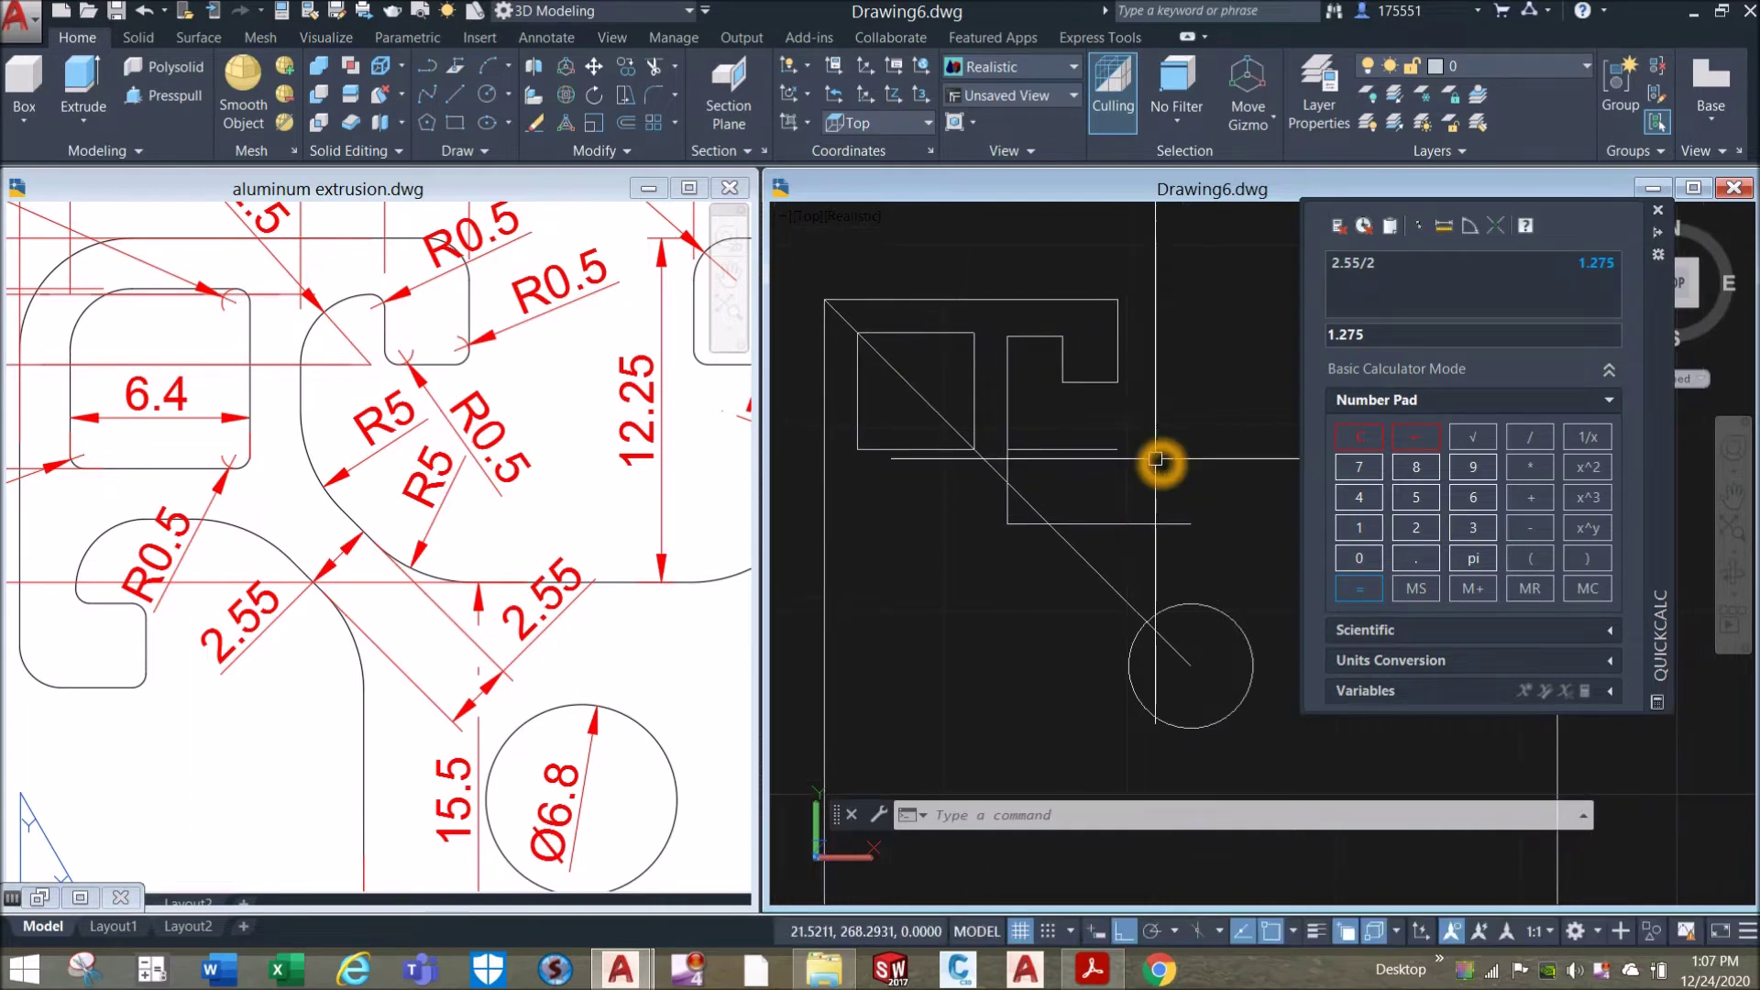
pyautogui.click(1099, 584)
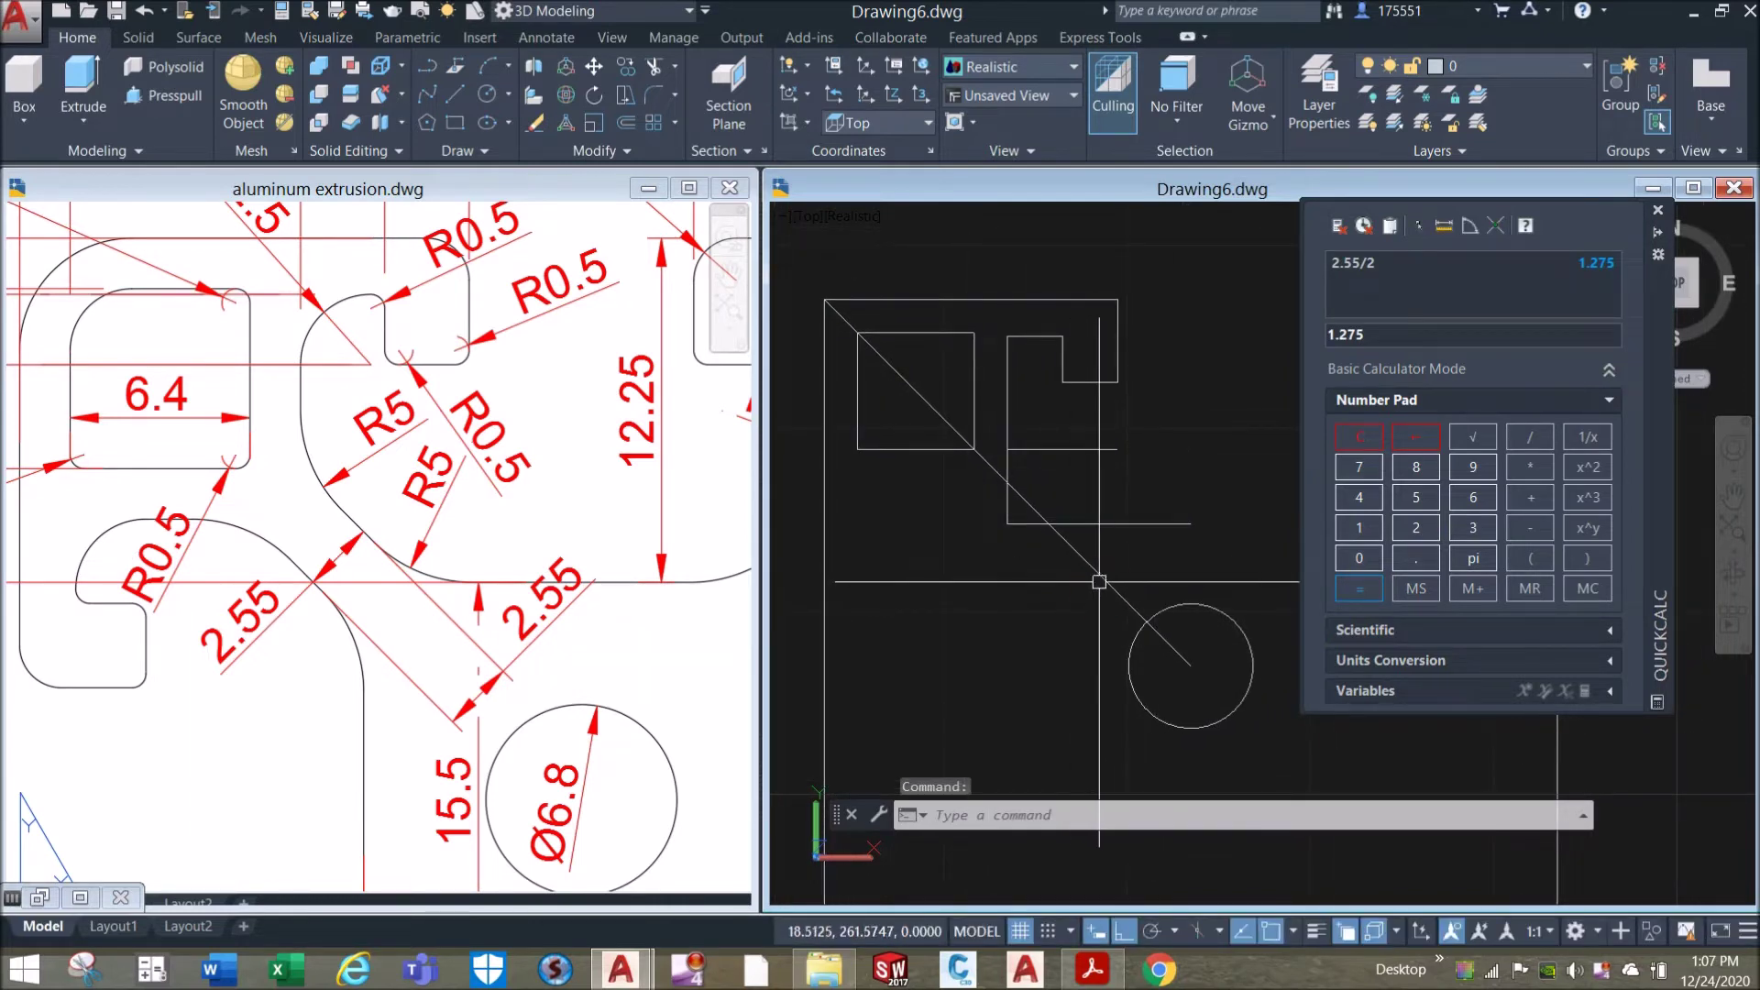
pyautogui.press('Escape')
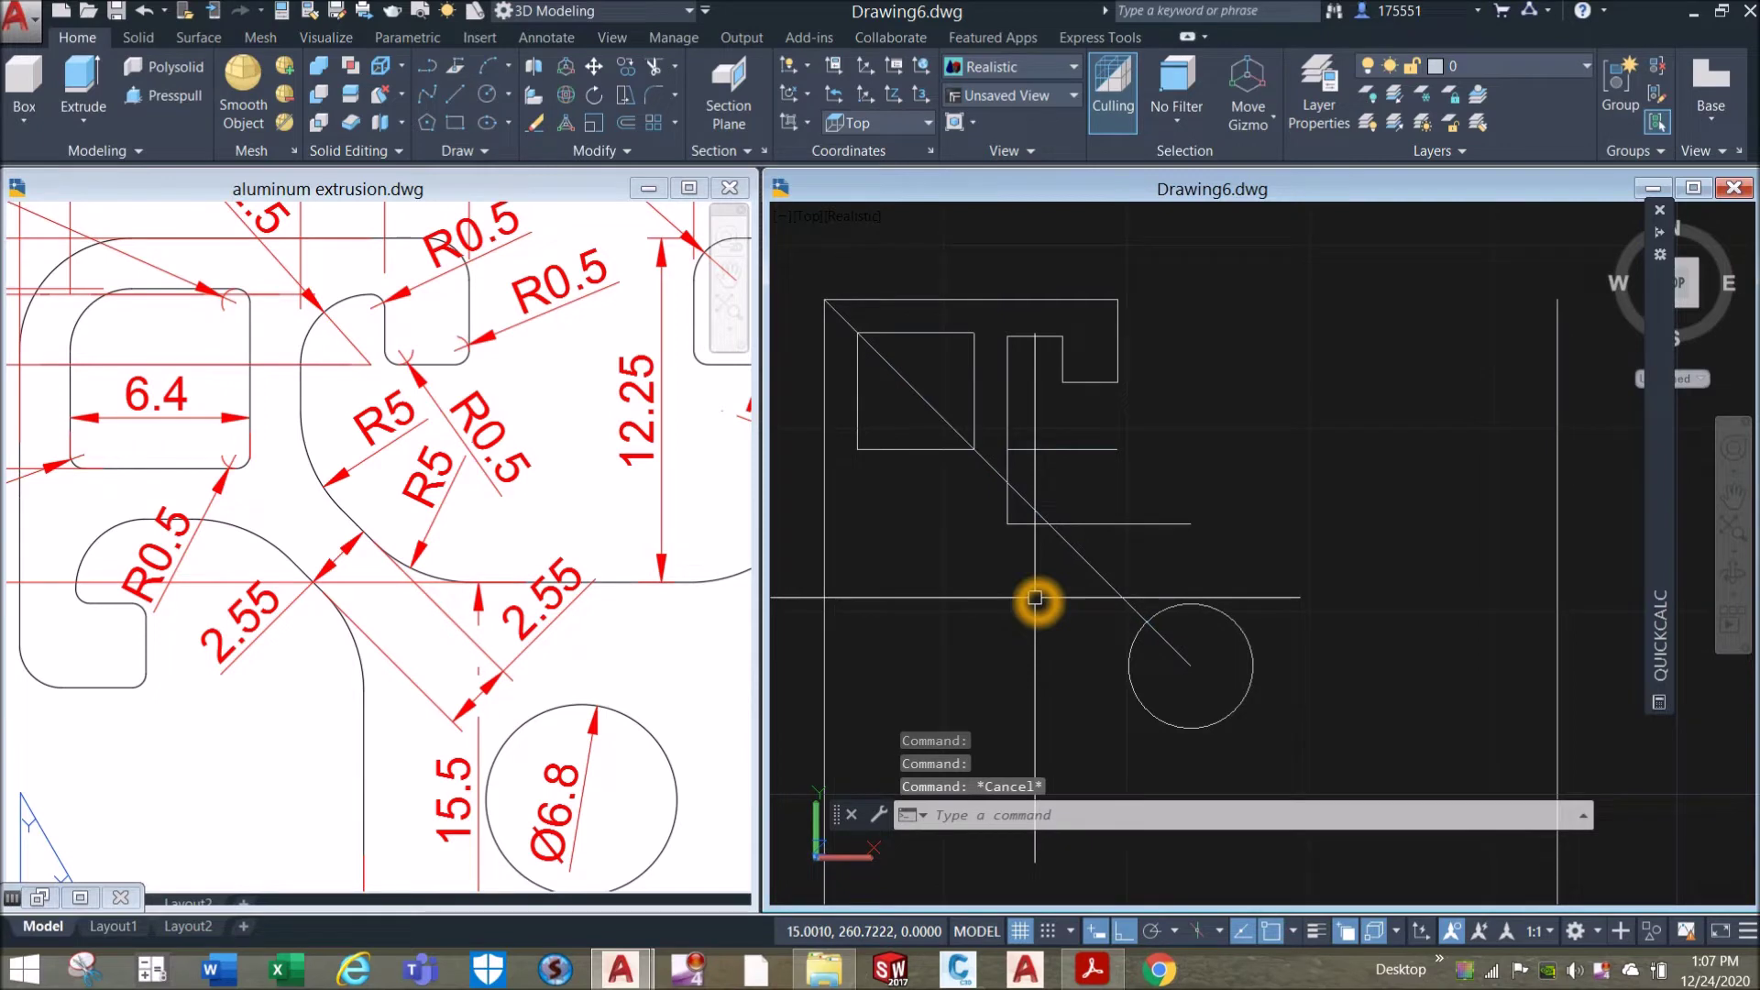
pyautogui.write('o')
pyautogui.press('Return')
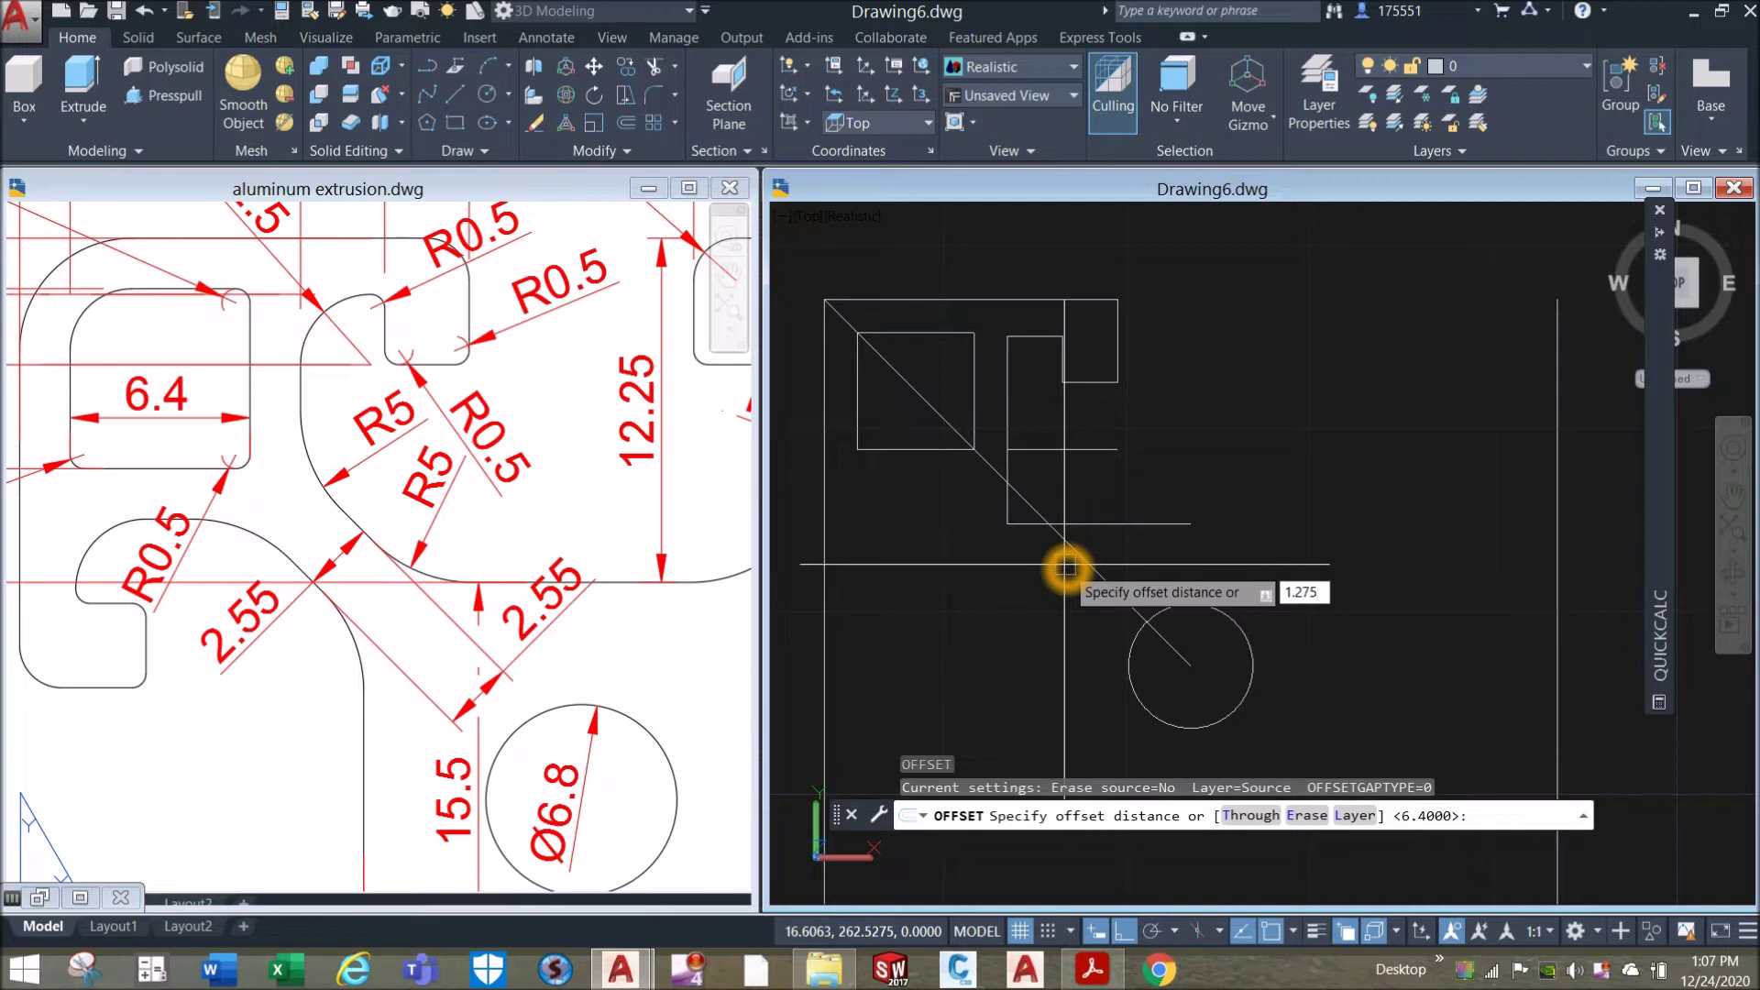
pyautogui.press('Return')
pyautogui.click(1082, 556)
pyautogui.click(1217, 500)
pyautogui.click(1089, 567)
pyautogui.click(1053, 554)
pyautogui.rightClick(1215, 476)
pyautogui.click(1261, 490)
pyautogui.click(1105, 577)
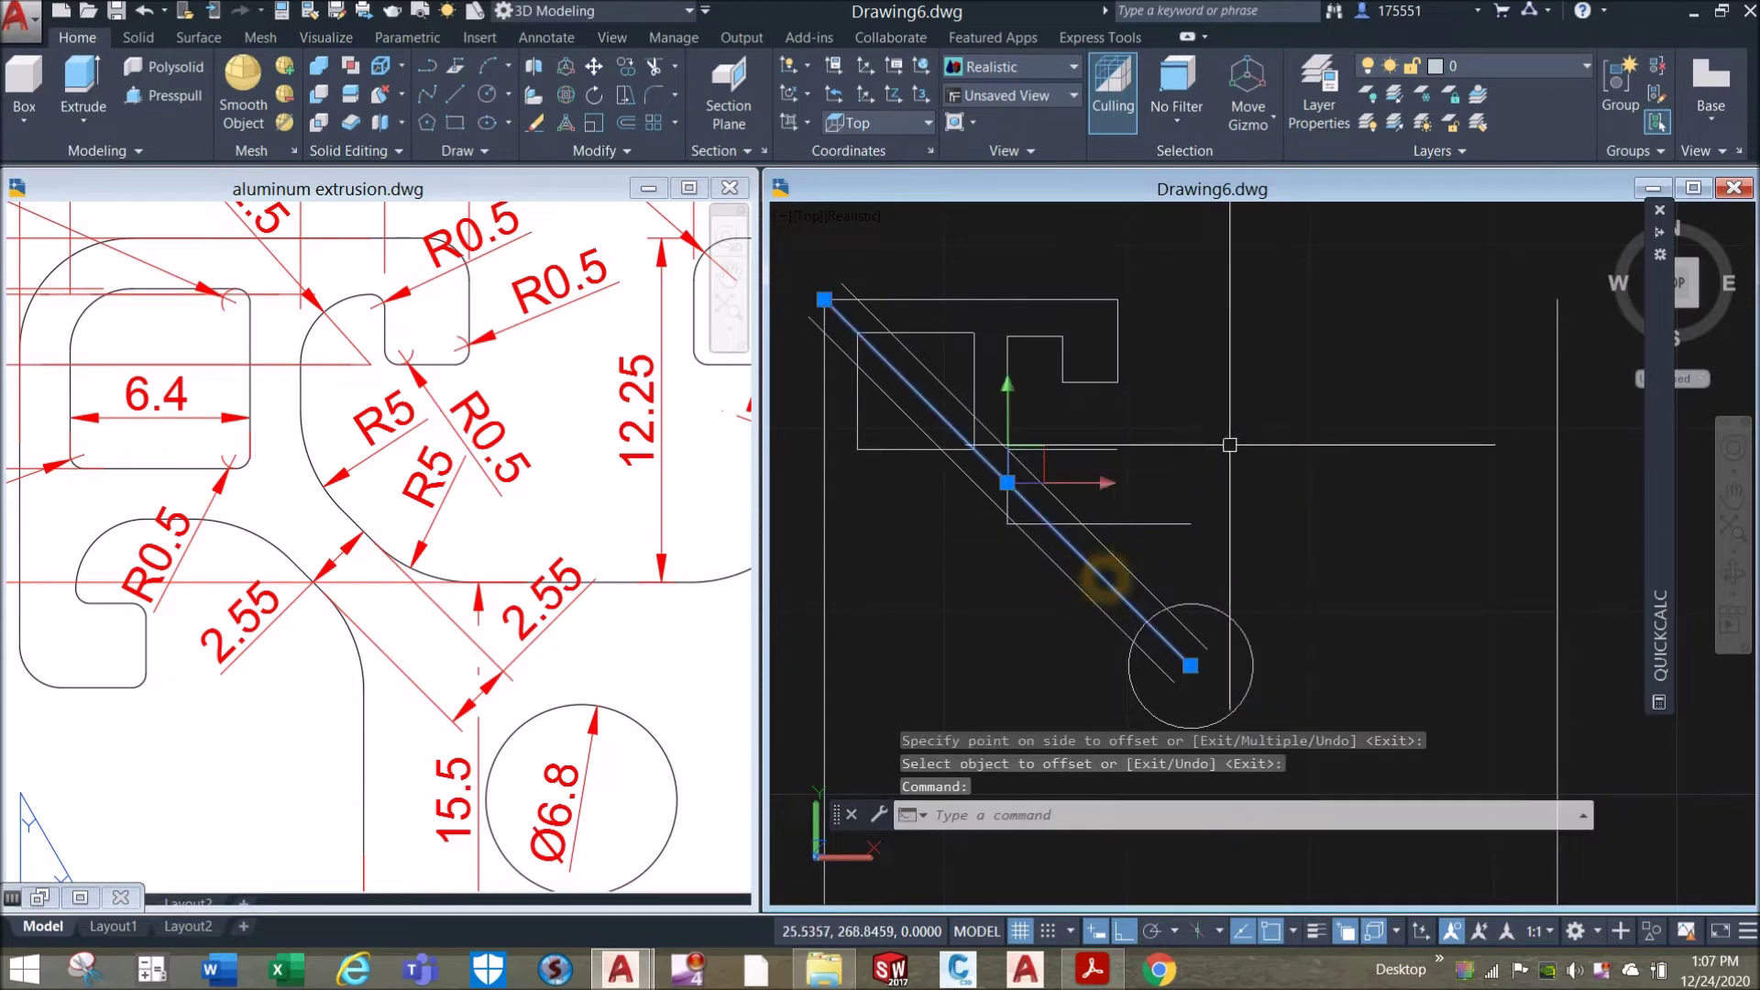
pyautogui.press('Delete')
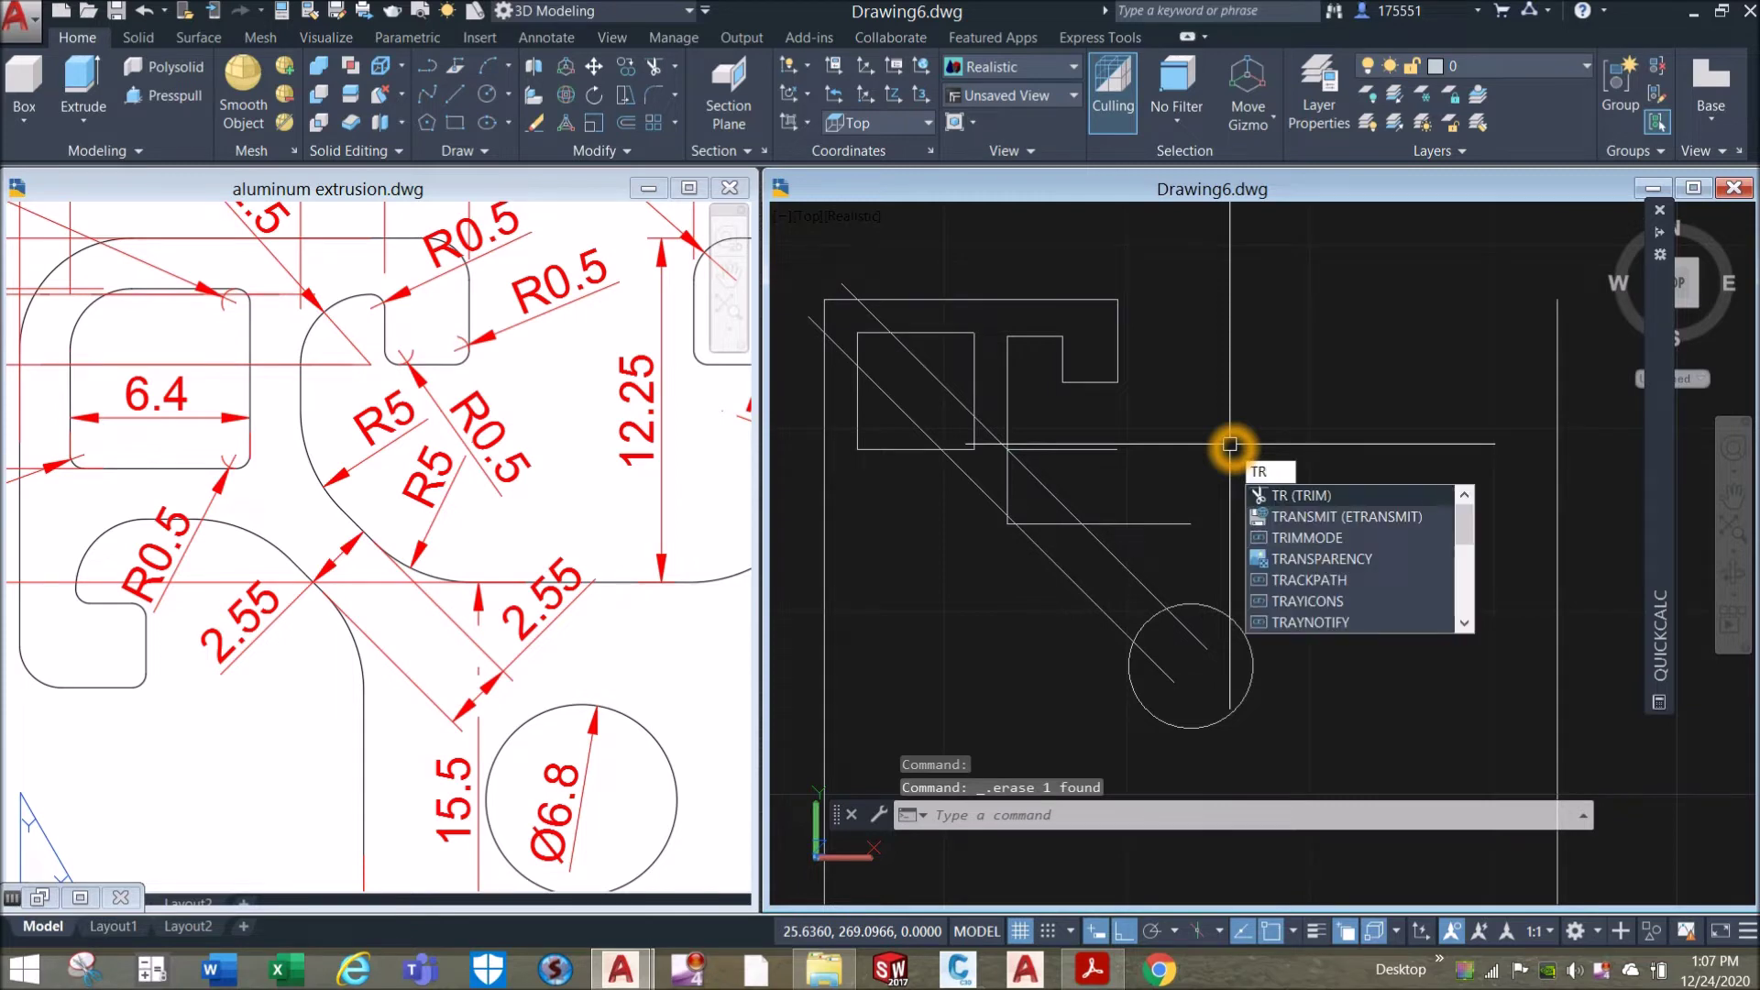
# Trim the two offset diagonals between the outer corner and the slot, across the corner pocket, using all objects as cutting edges.
pyautogui.press('Return')
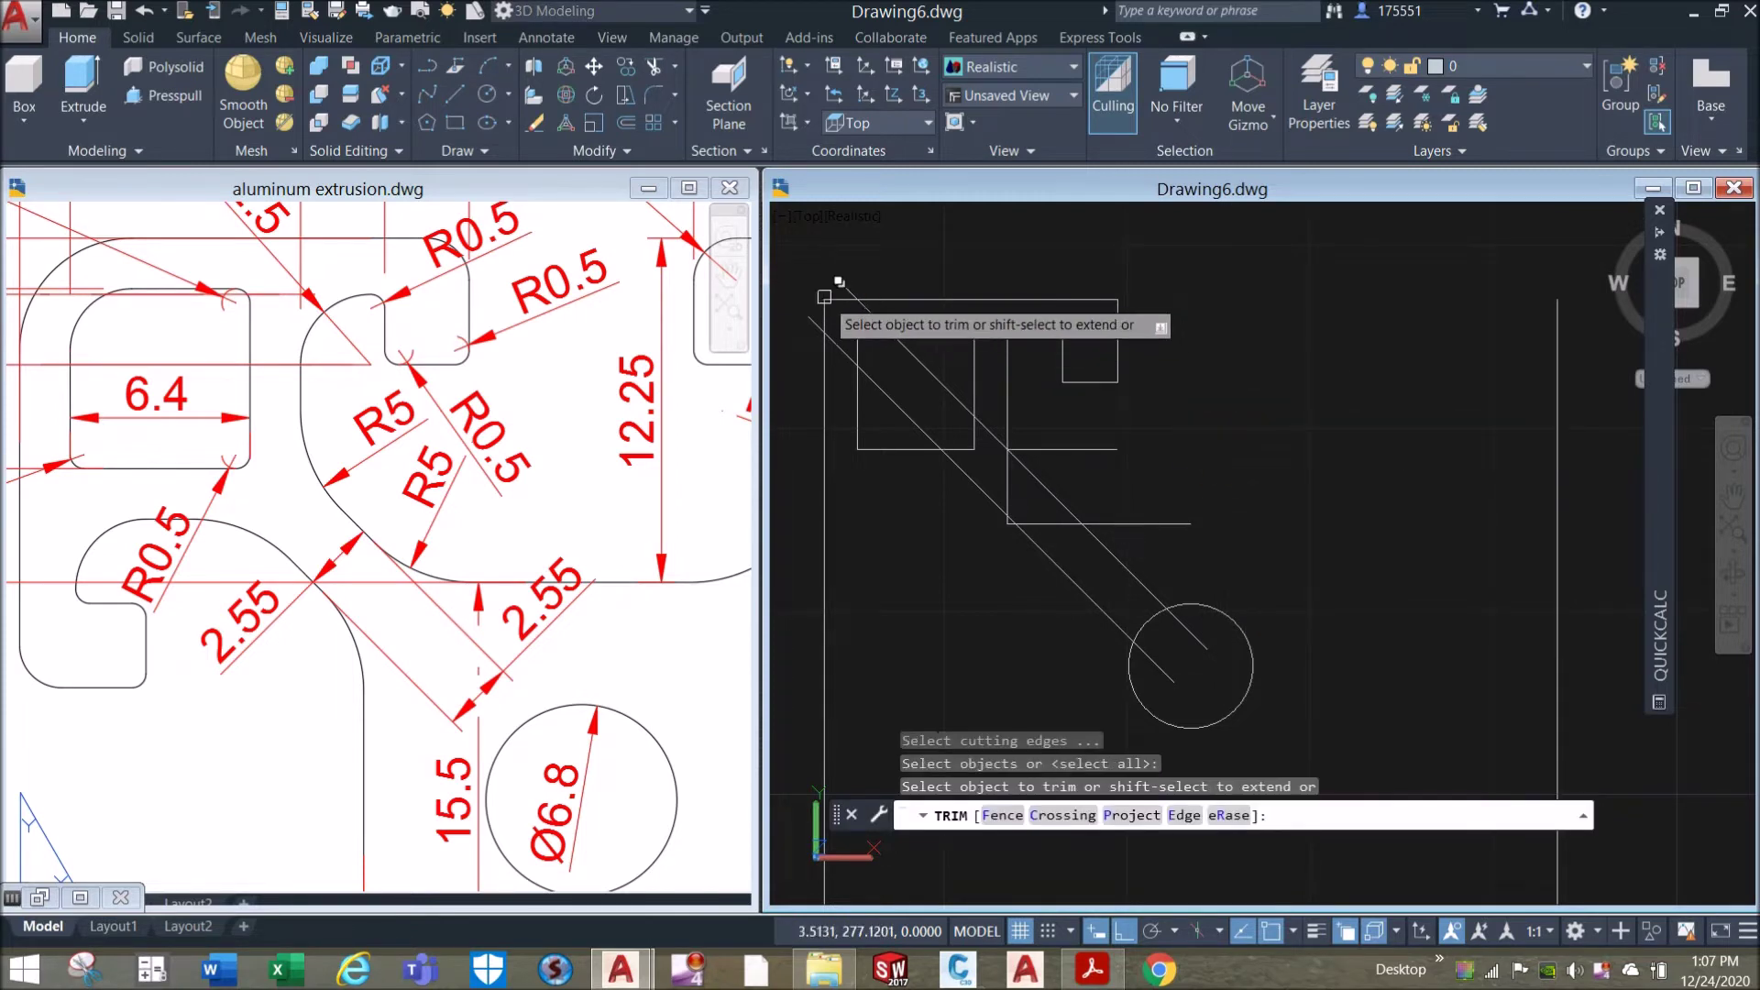
pyautogui.scroll(3, 846, 298)
pyautogui.click(825, 388)
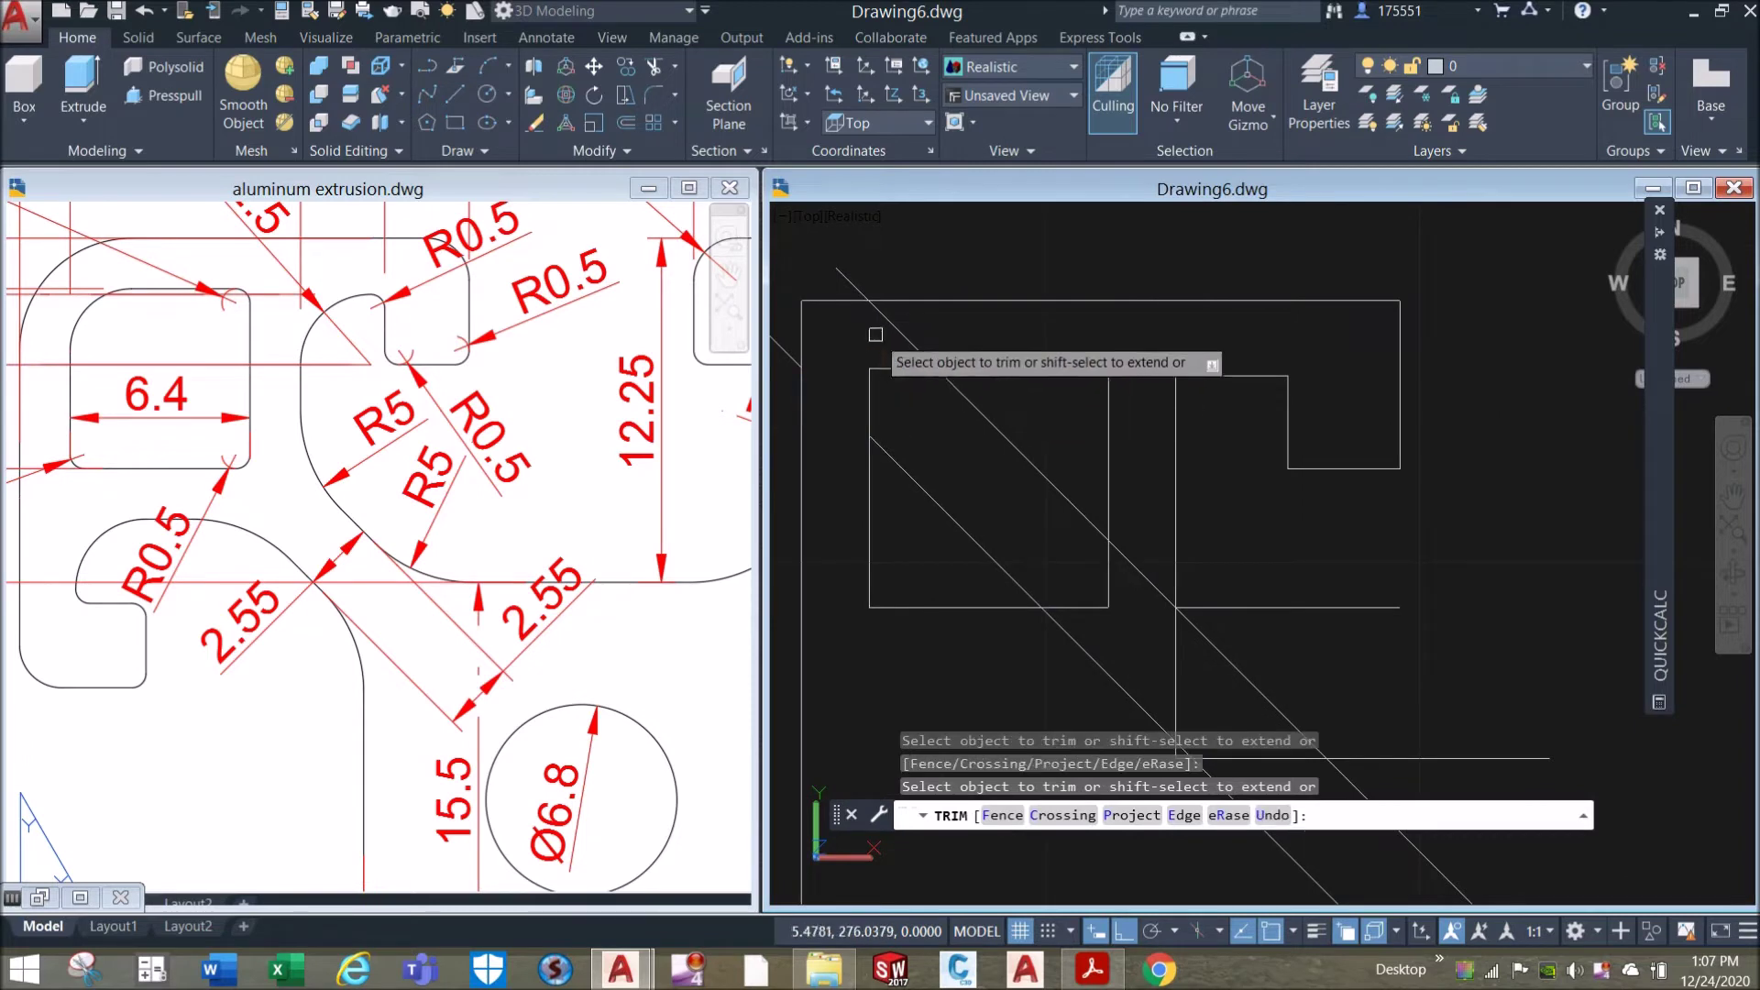
pyautogui.click(891, 322)
pyautogui.click(979, 409)
pyautogui.click(959, 521)
pyautogui.scroll(-2, 986, 480)
pyautogui.moveTo(986, 480); pyautogui.dragTo(986, 406, button='middle')
pyautogui.press('Escape')
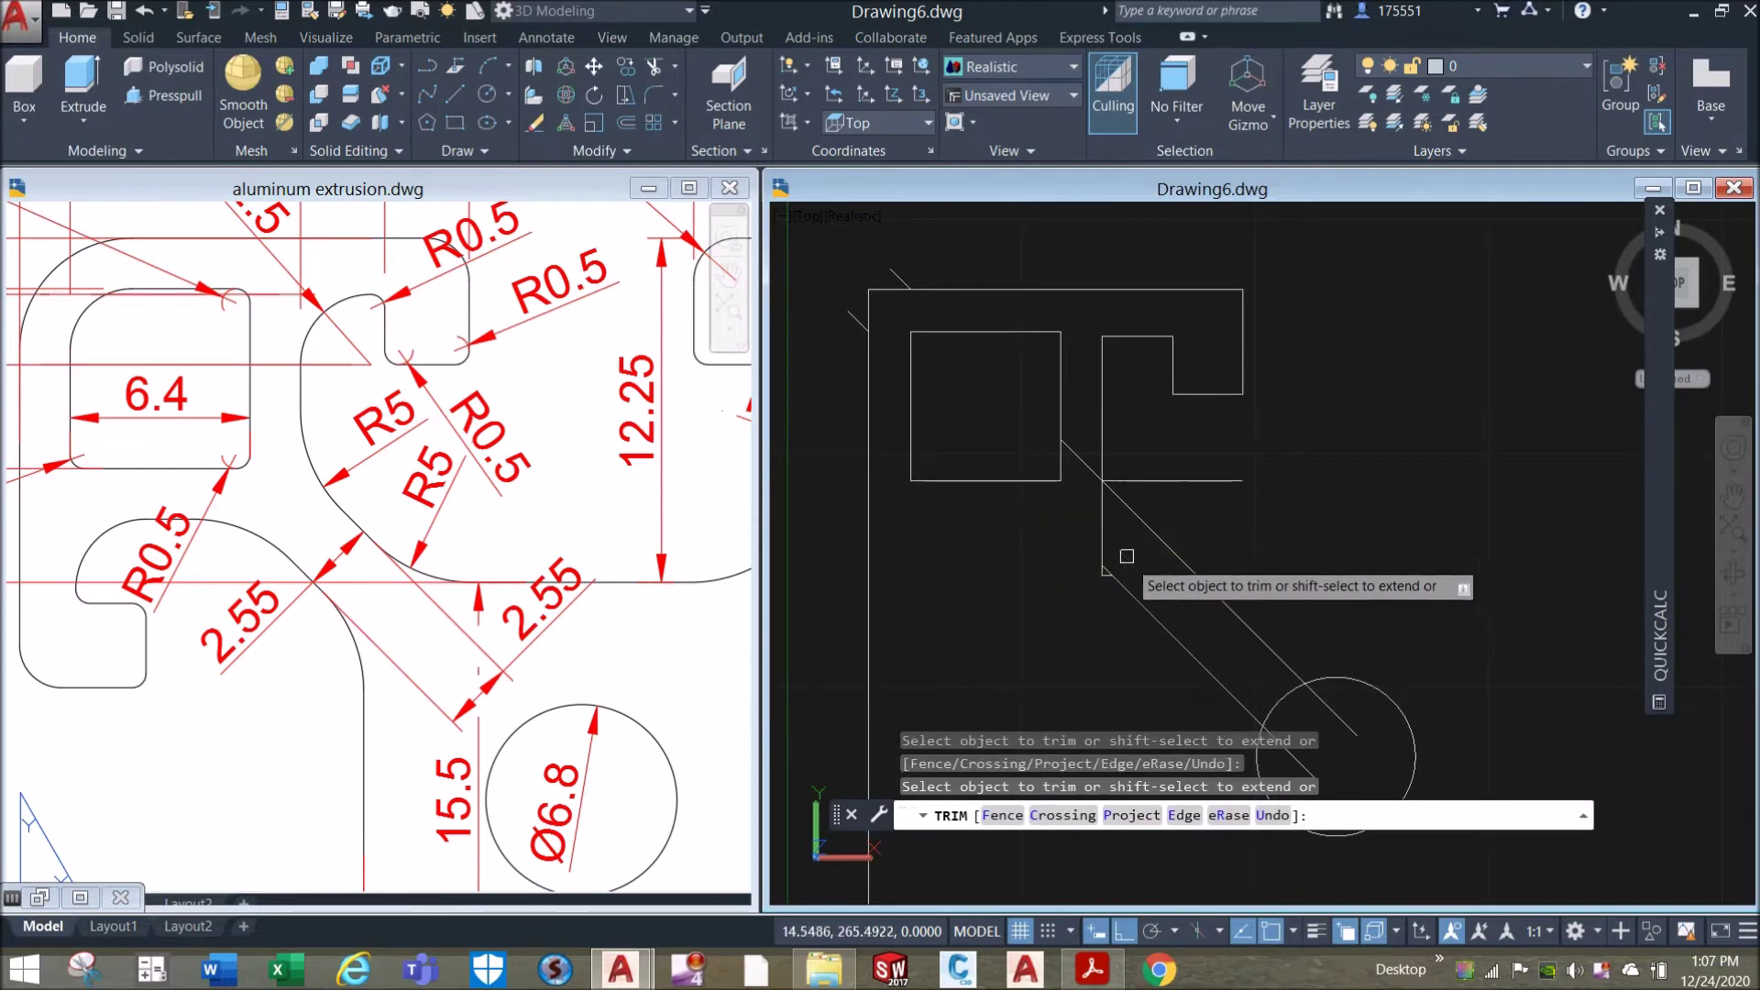
# Trim the slot's vertical side below the upper diagonal and the slot floor line between the two diagonals, and finish trimming.
pyautogui.click(1101, 538)
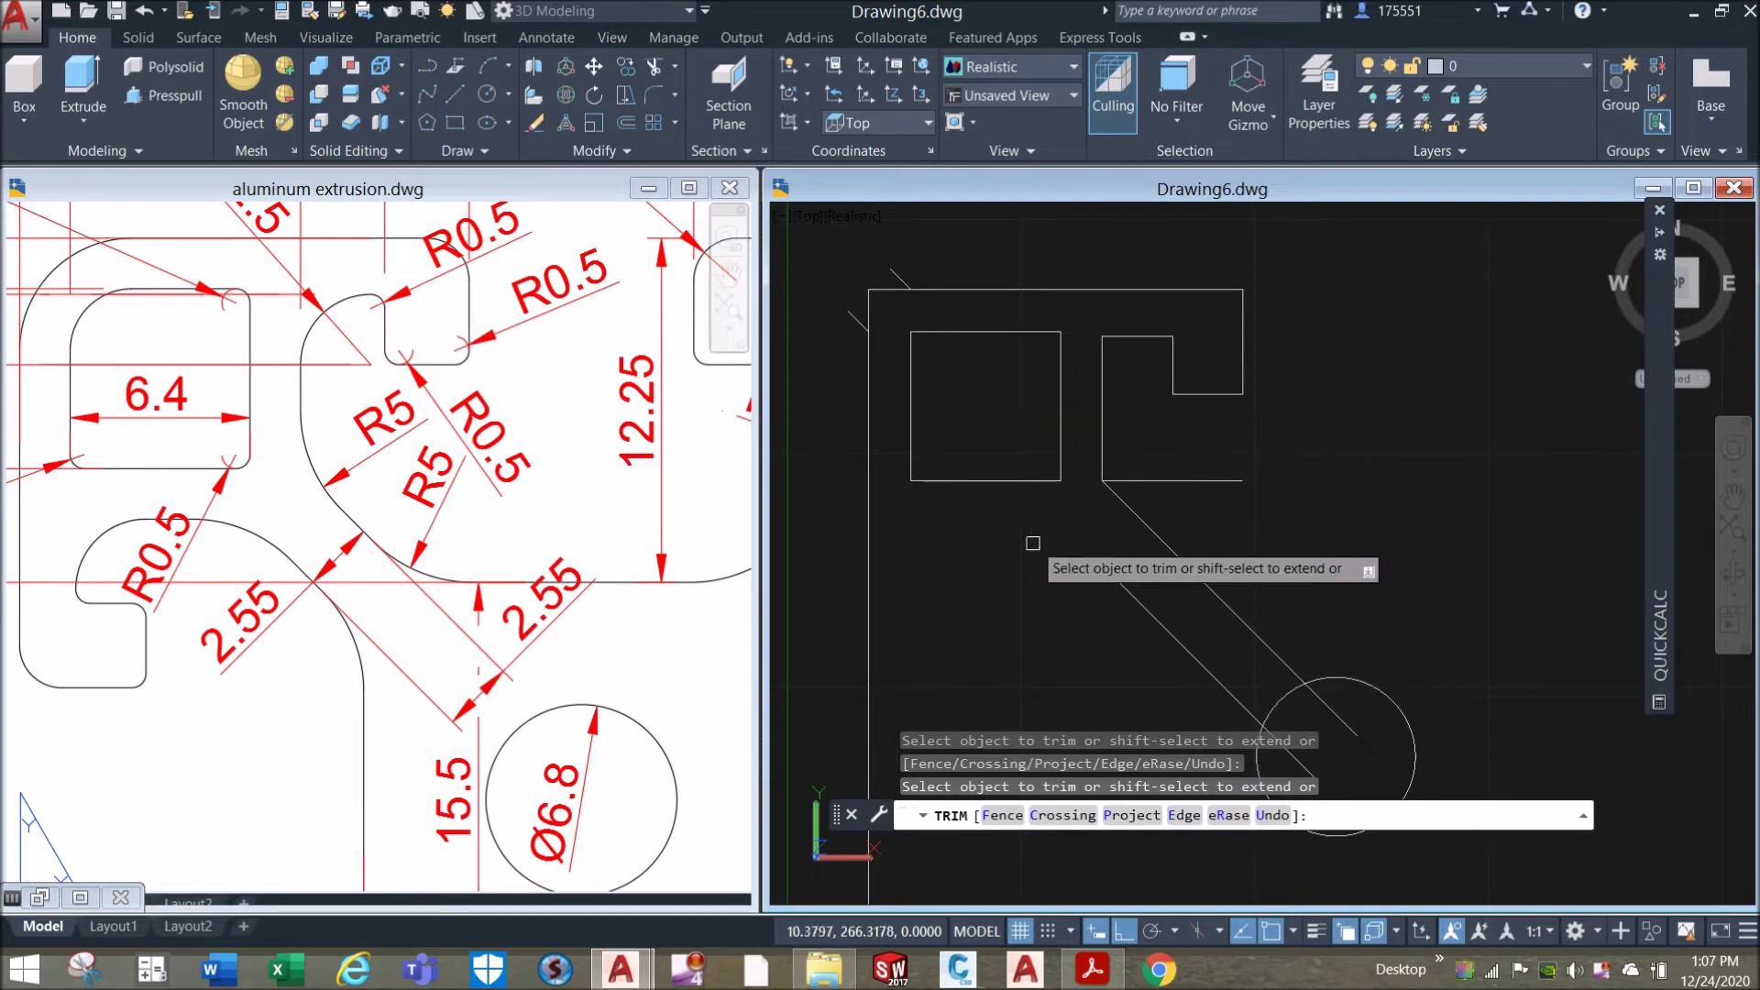
pyautogui.click(1207, 476)
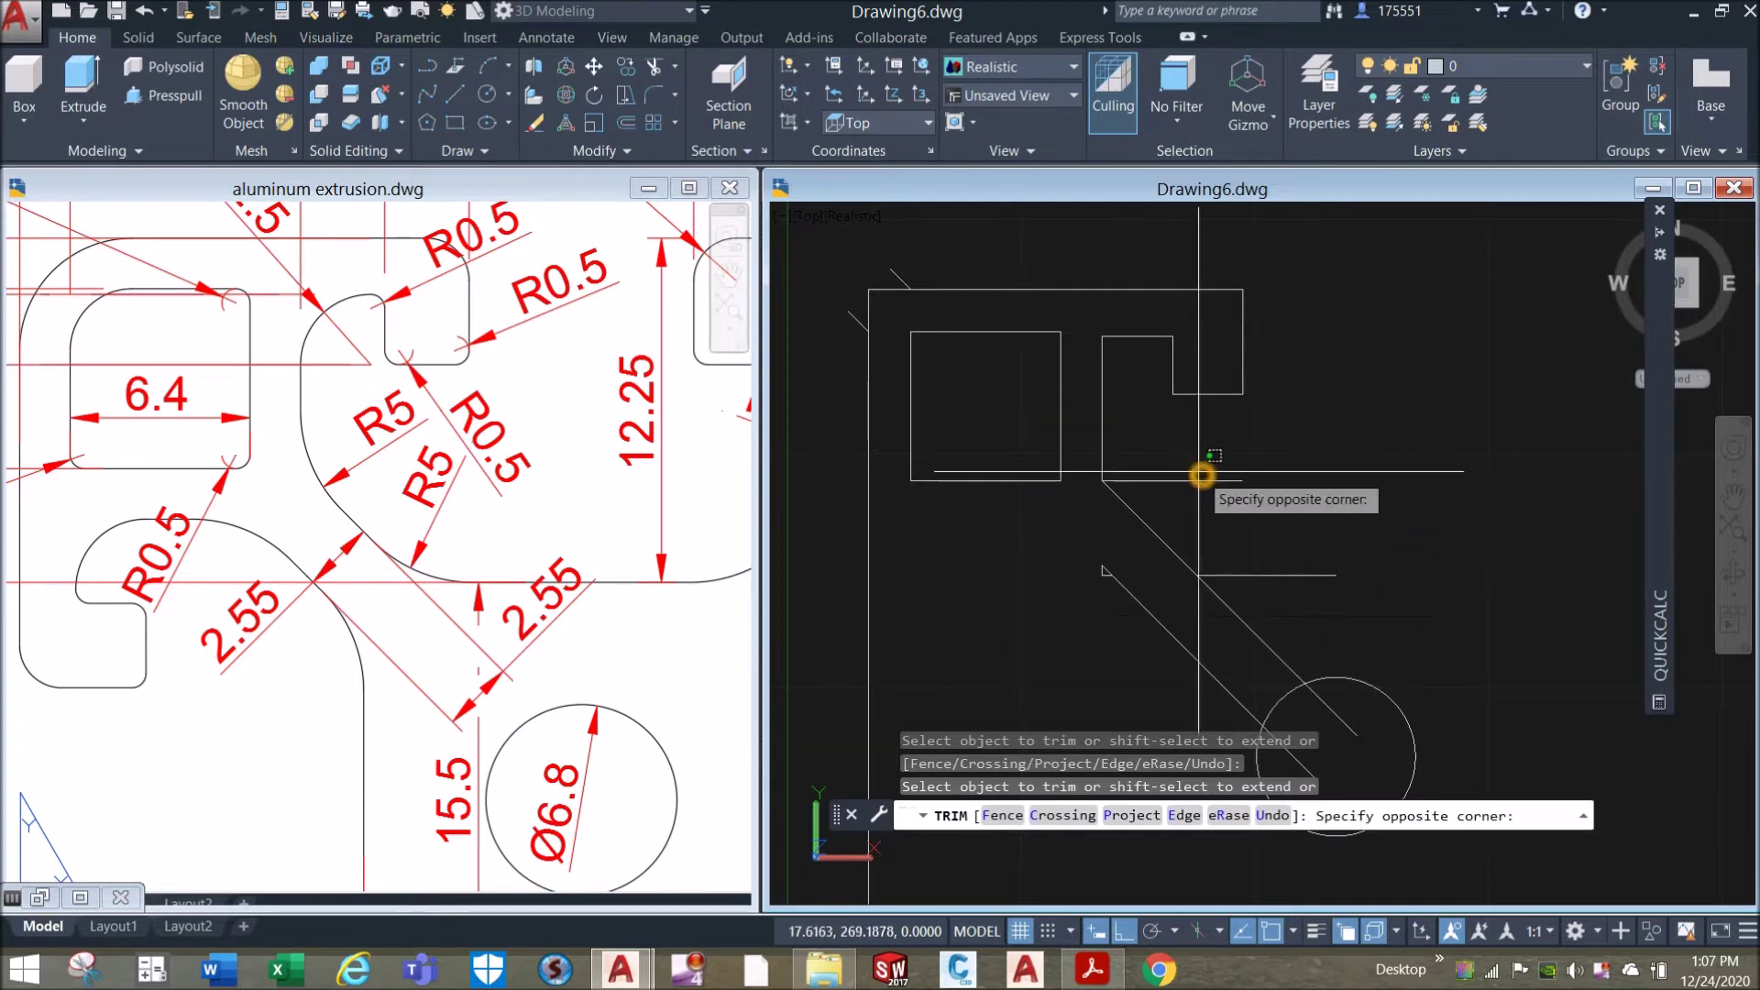
pyautogui.click(1328, 418)
pyautogui.rightClick(1375, 431)
pyautogui.click(1375, 430)
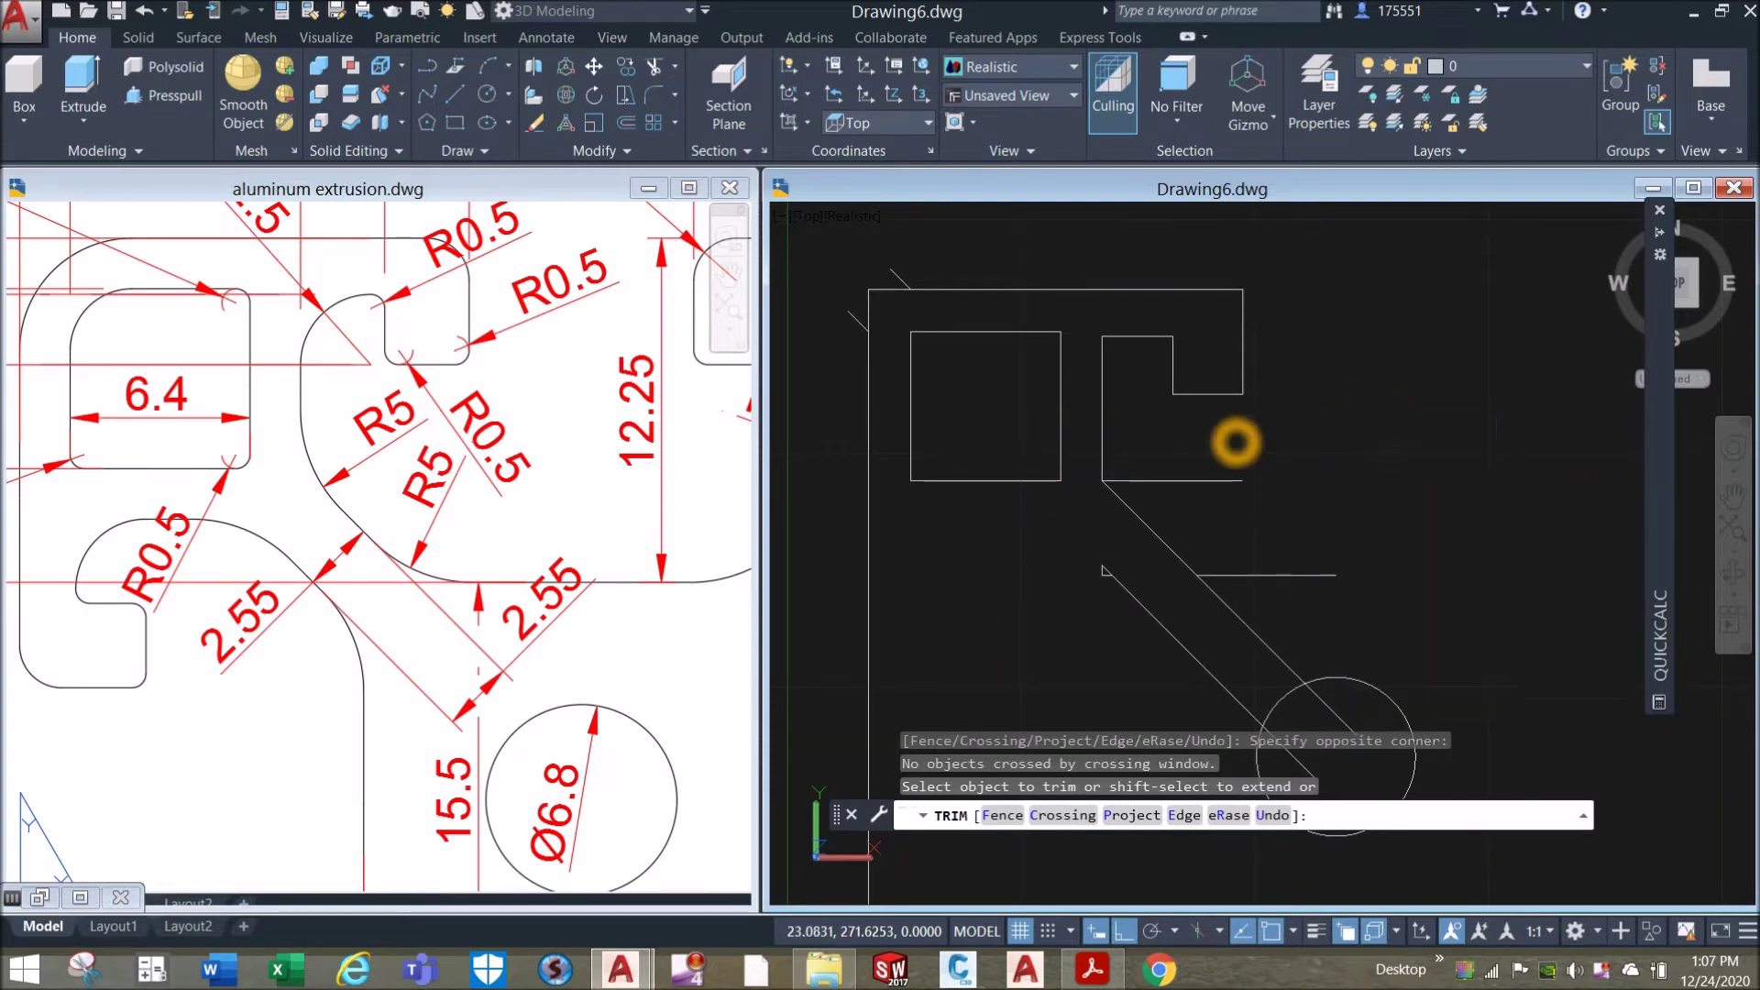
# Delete the horizontal line crossing the slot below its lip and the lower offset diagonal with its leftover fragments.
pyautogui.moveTo(1230, 446); pyautogui.dragTo(1174, 347, button='middle')
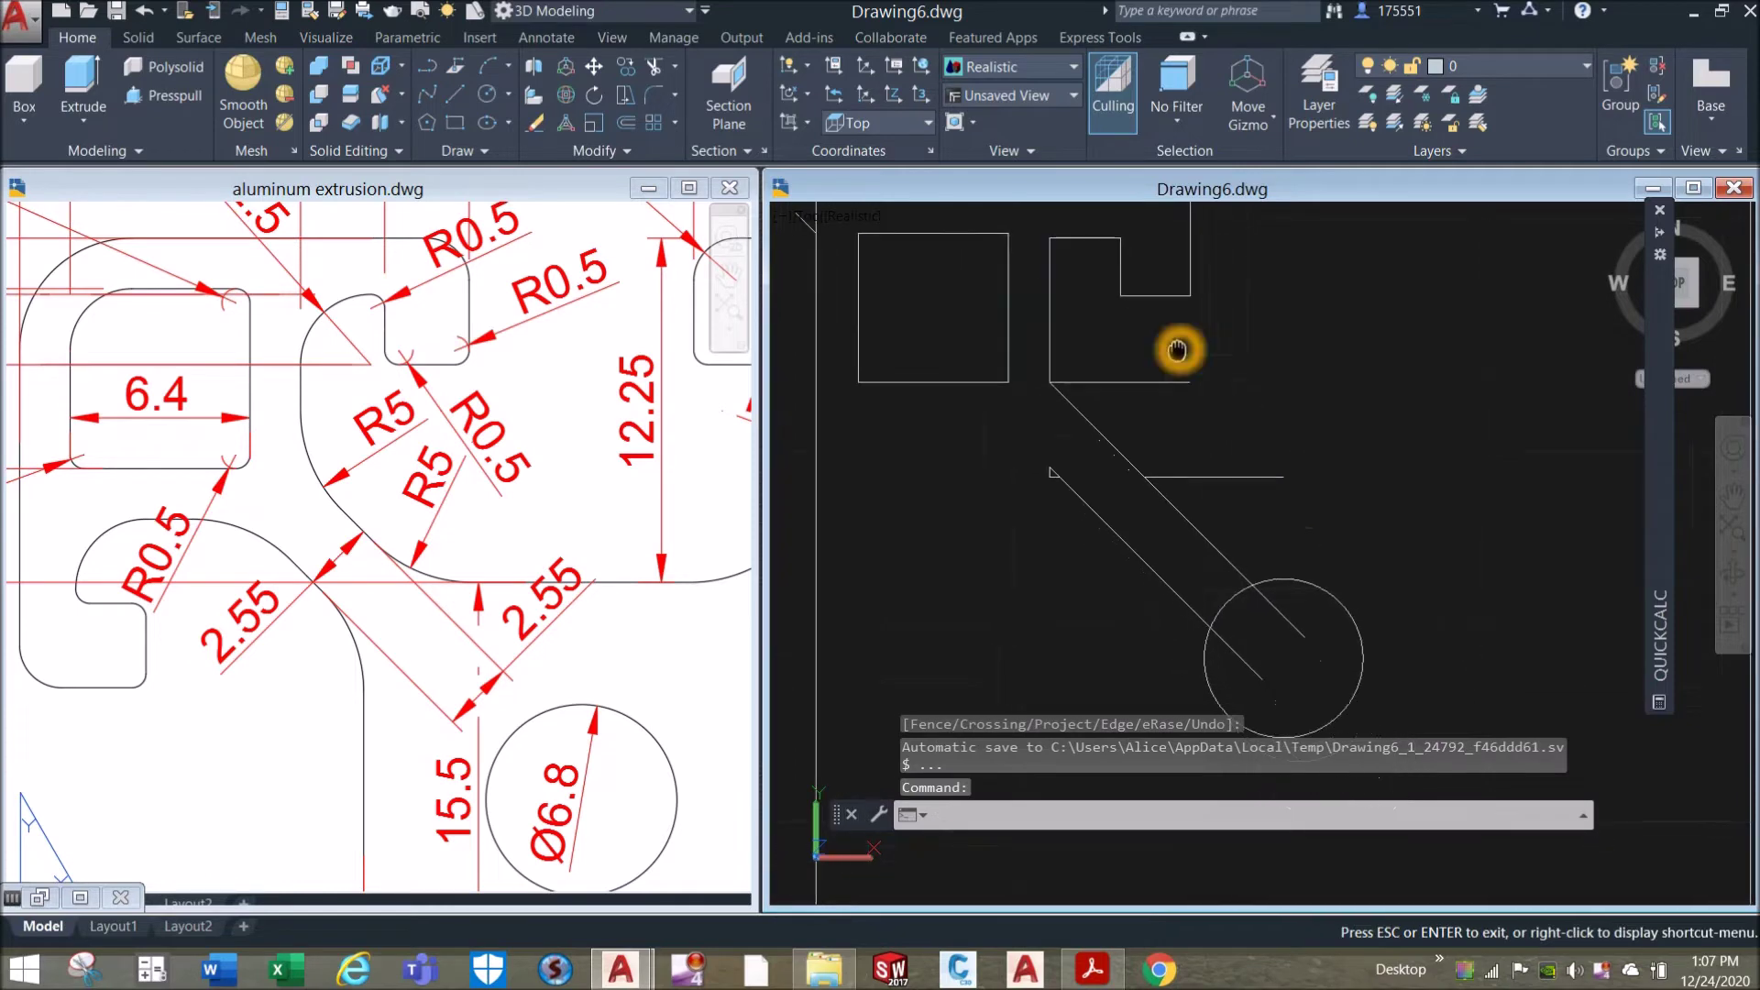
pyautogui.click(583, 541)
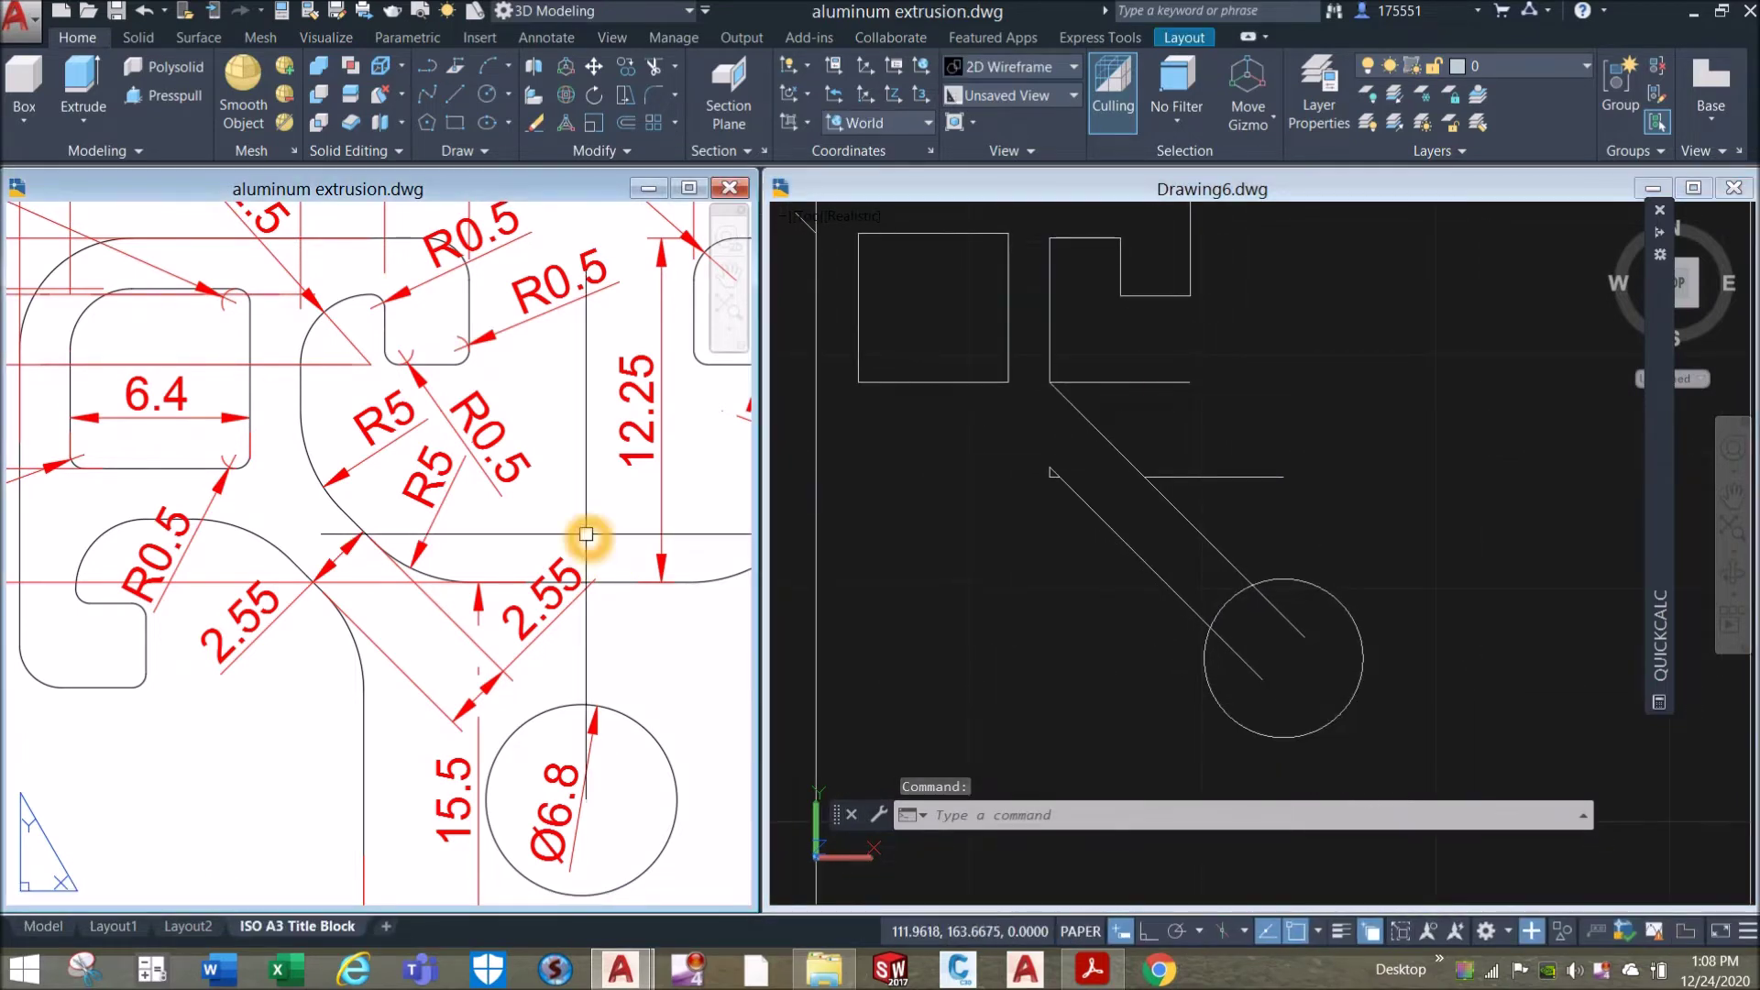
pyautogui.scroll(-2, 586, 527)
pyautogui.click(1257, 425)
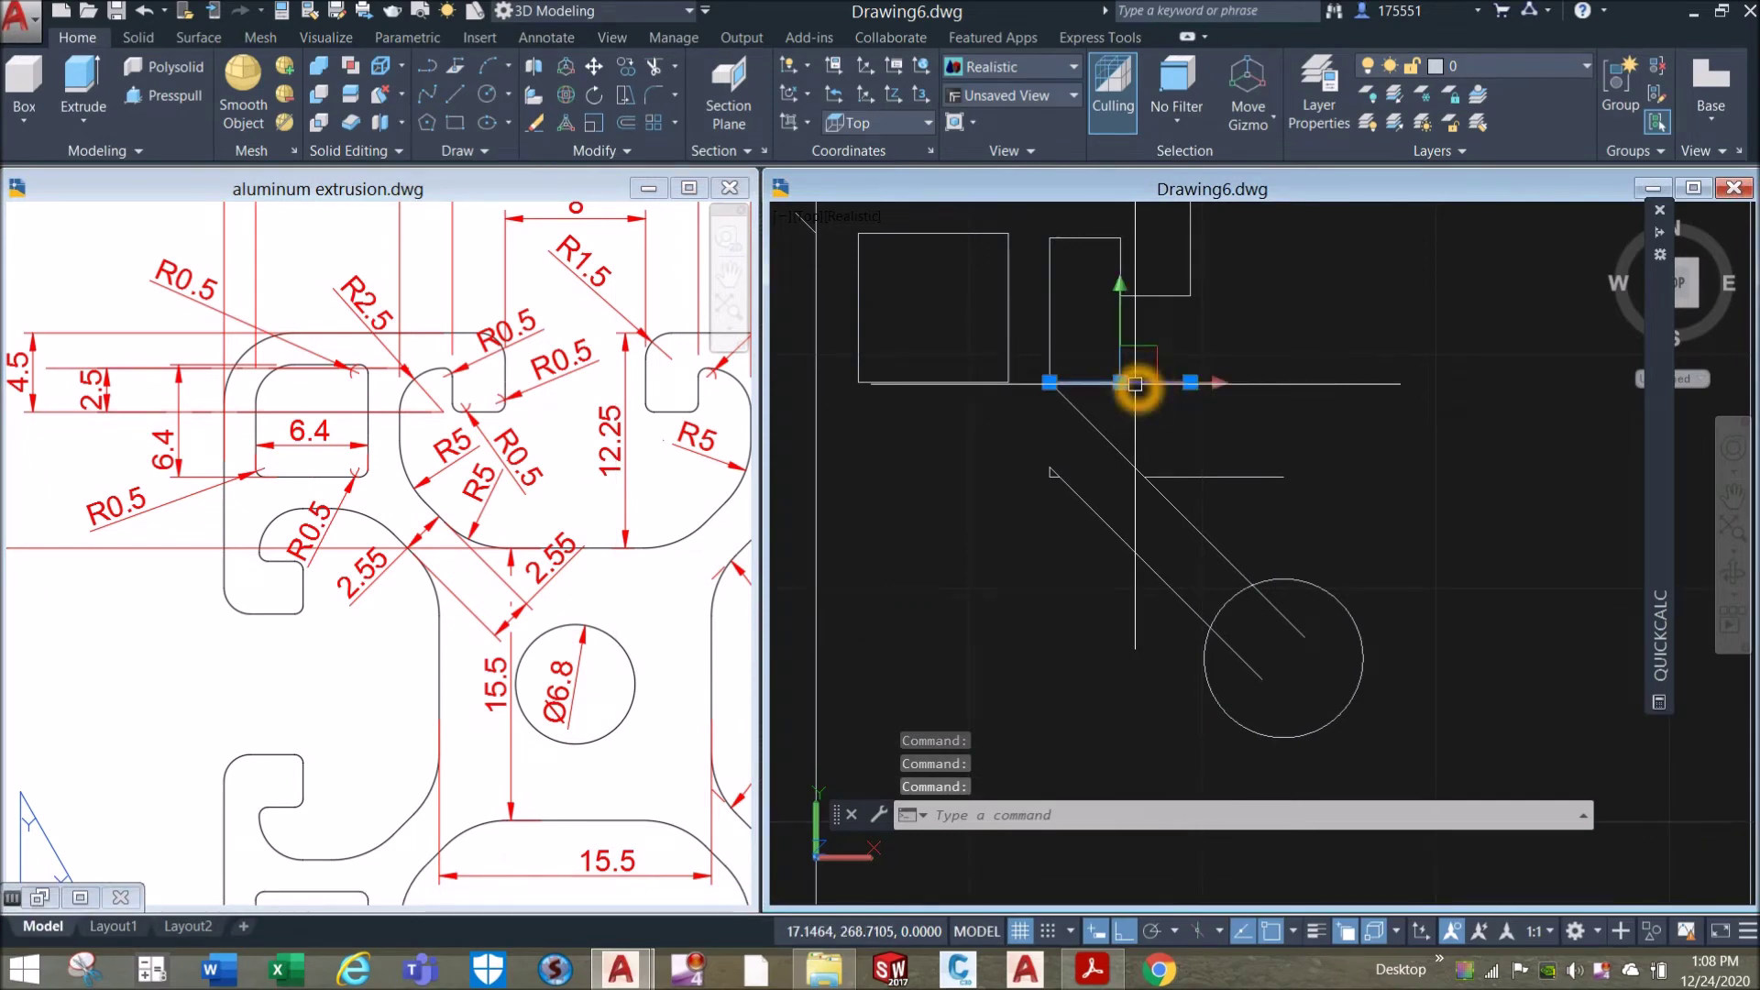
pyautogui.press('Delete')
pyautogui.click(1088, 582)
pyautogui.click(1028, 456)
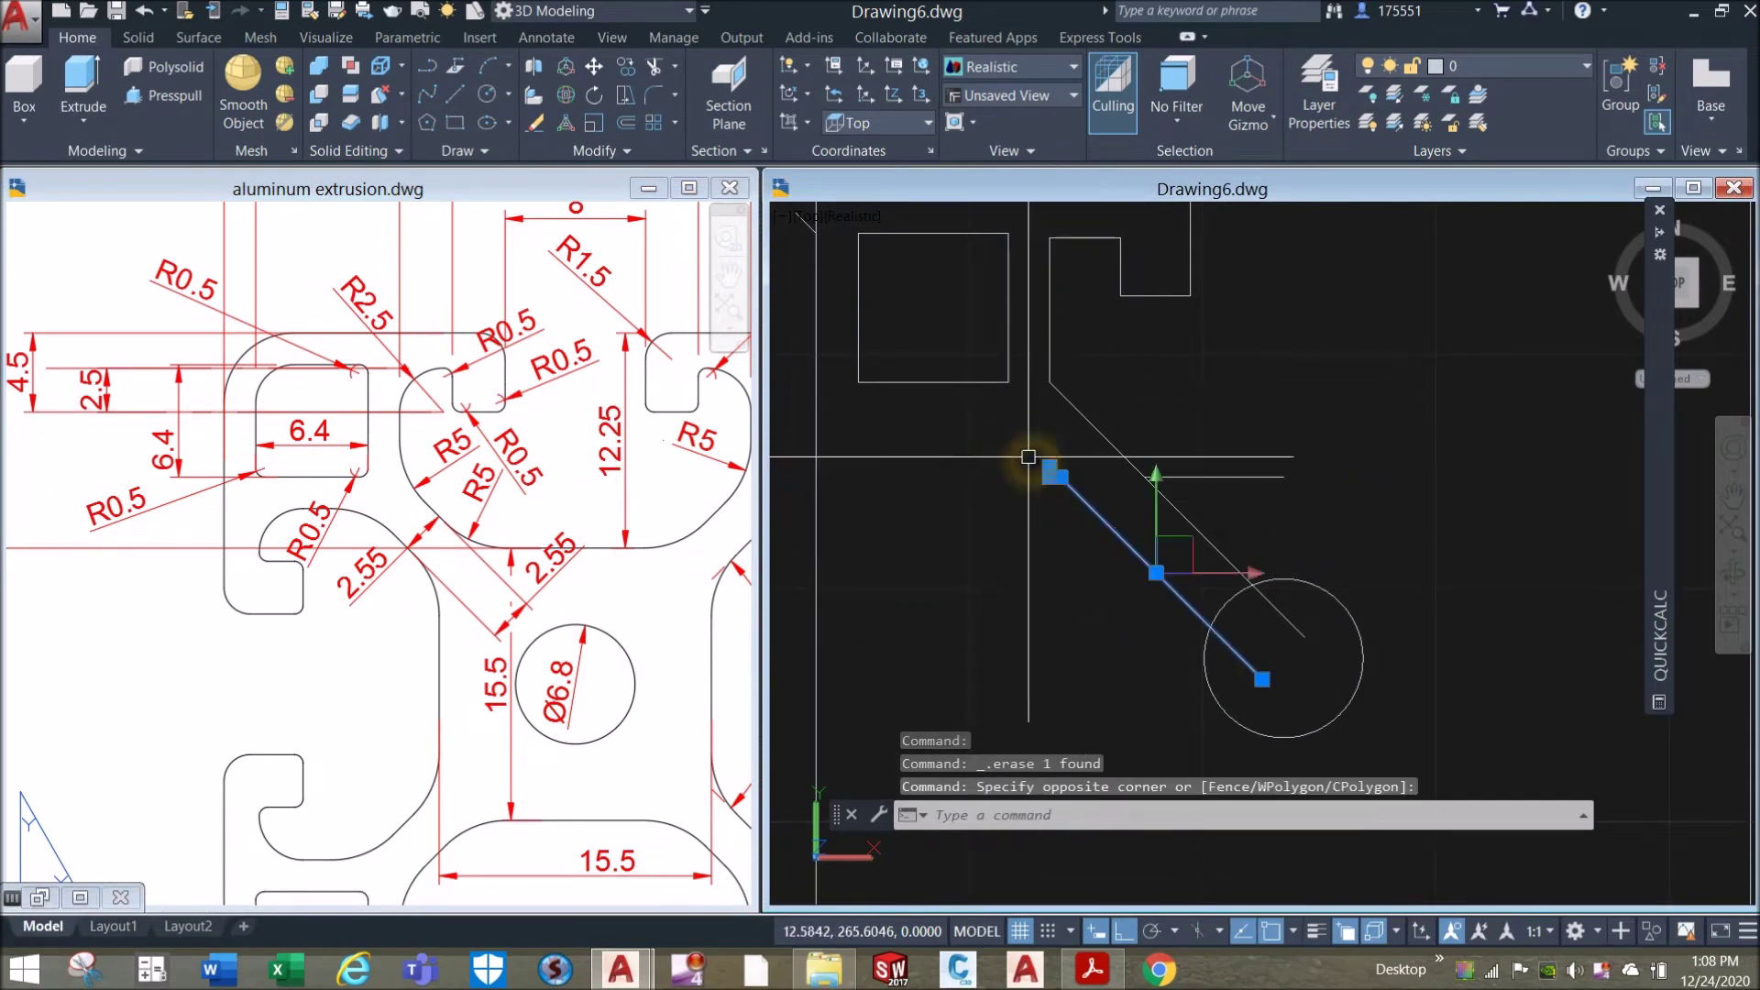
pyautogui.press('Delete')
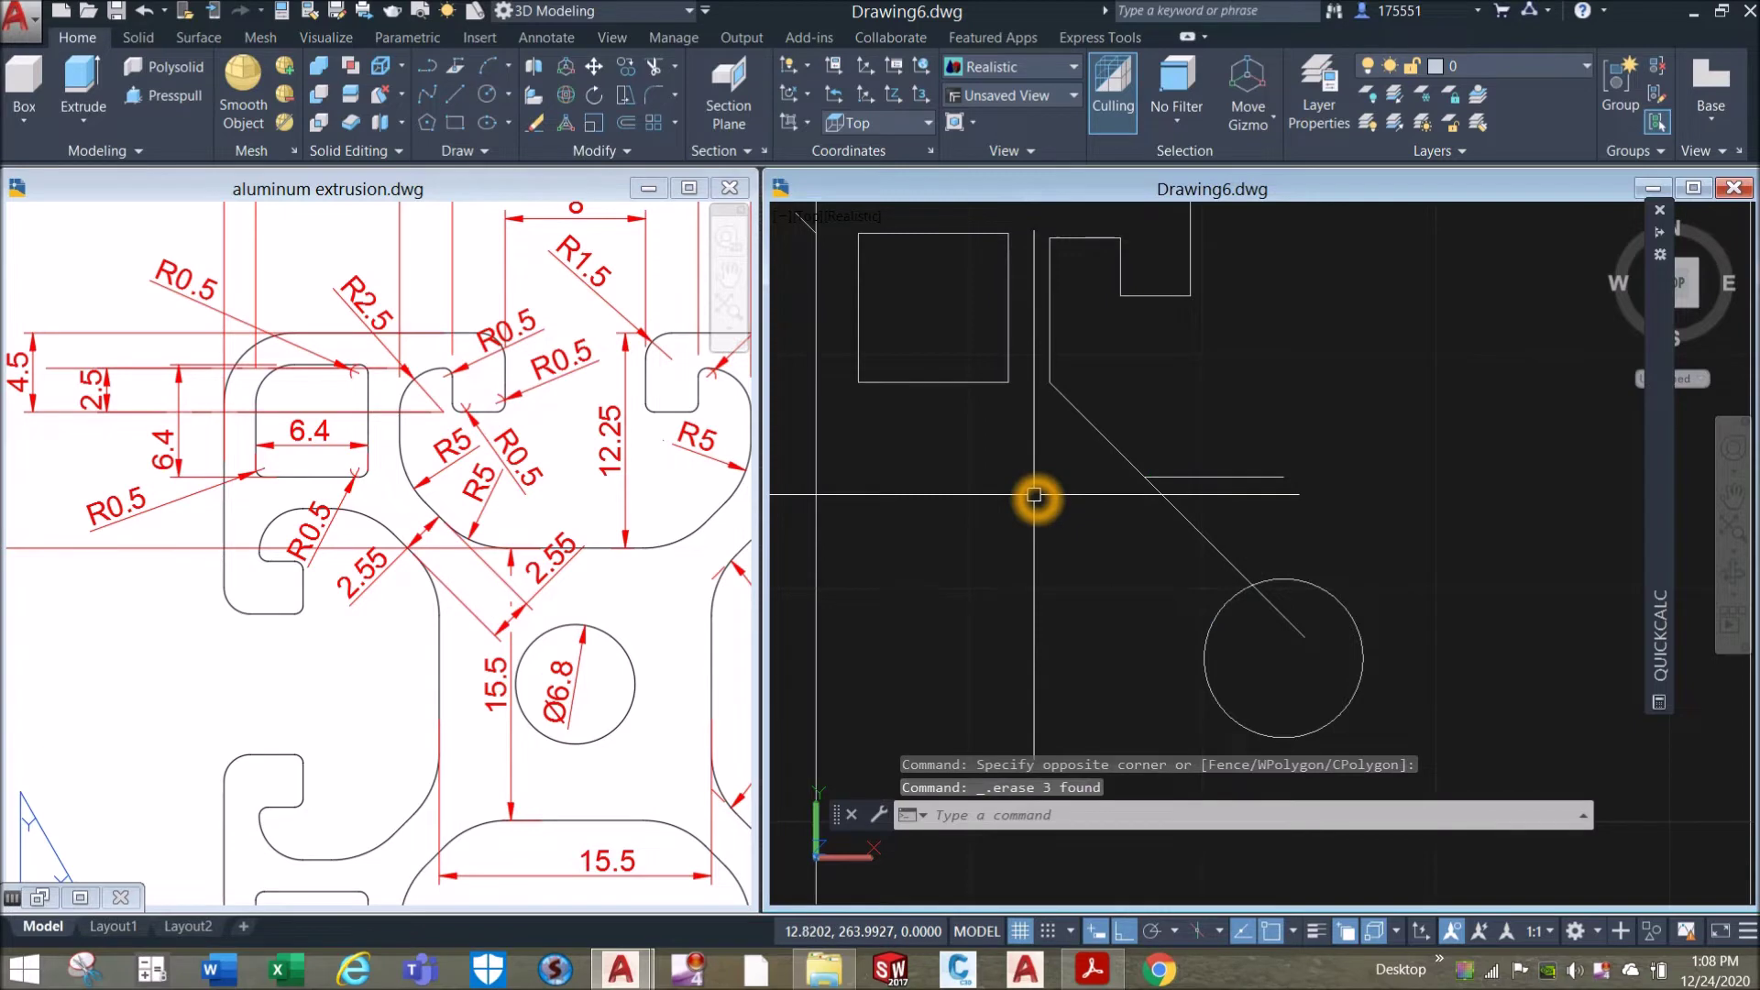
# Trim the remaining diagonal below the slot floor and delete its leftover piece inside the centre circle.
pyautogui.write('tr')
pyautogui.press('Return')
pyautogui.press('Return')
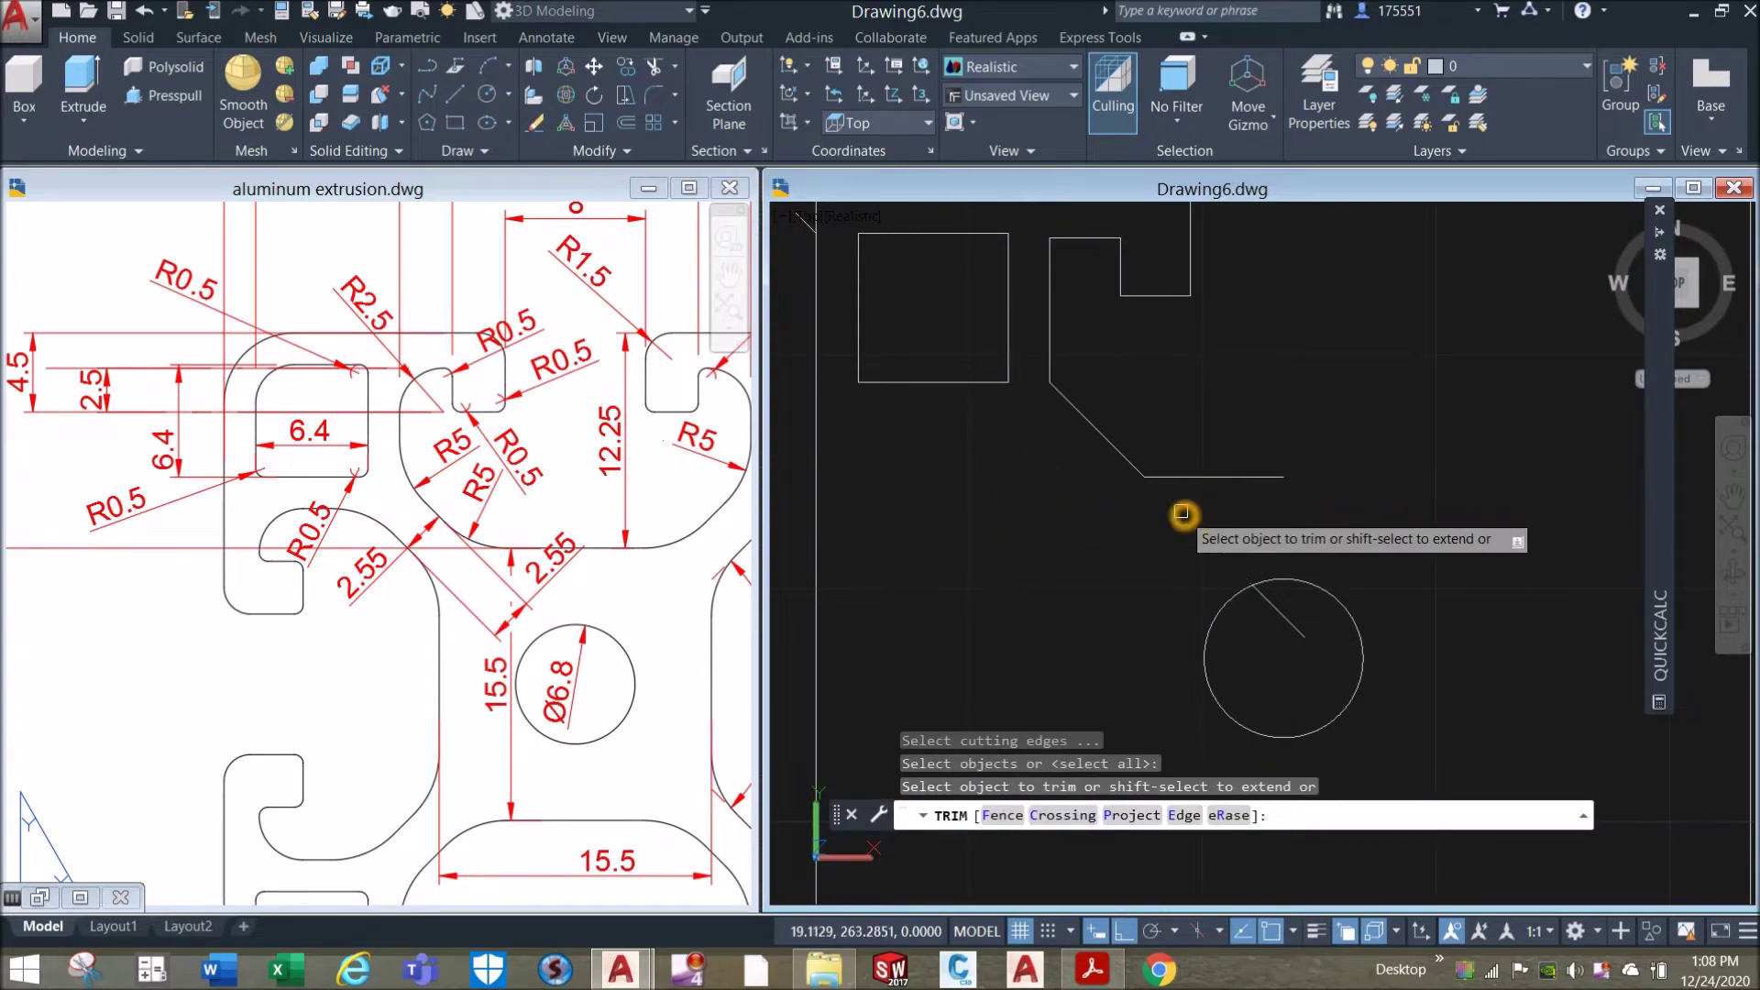
pyautogui.click(1181, 511)
pyautogui.rightClick(1181, 511)
pyautogui.click(1214, 524)
pyautogui.click(1278, 611)
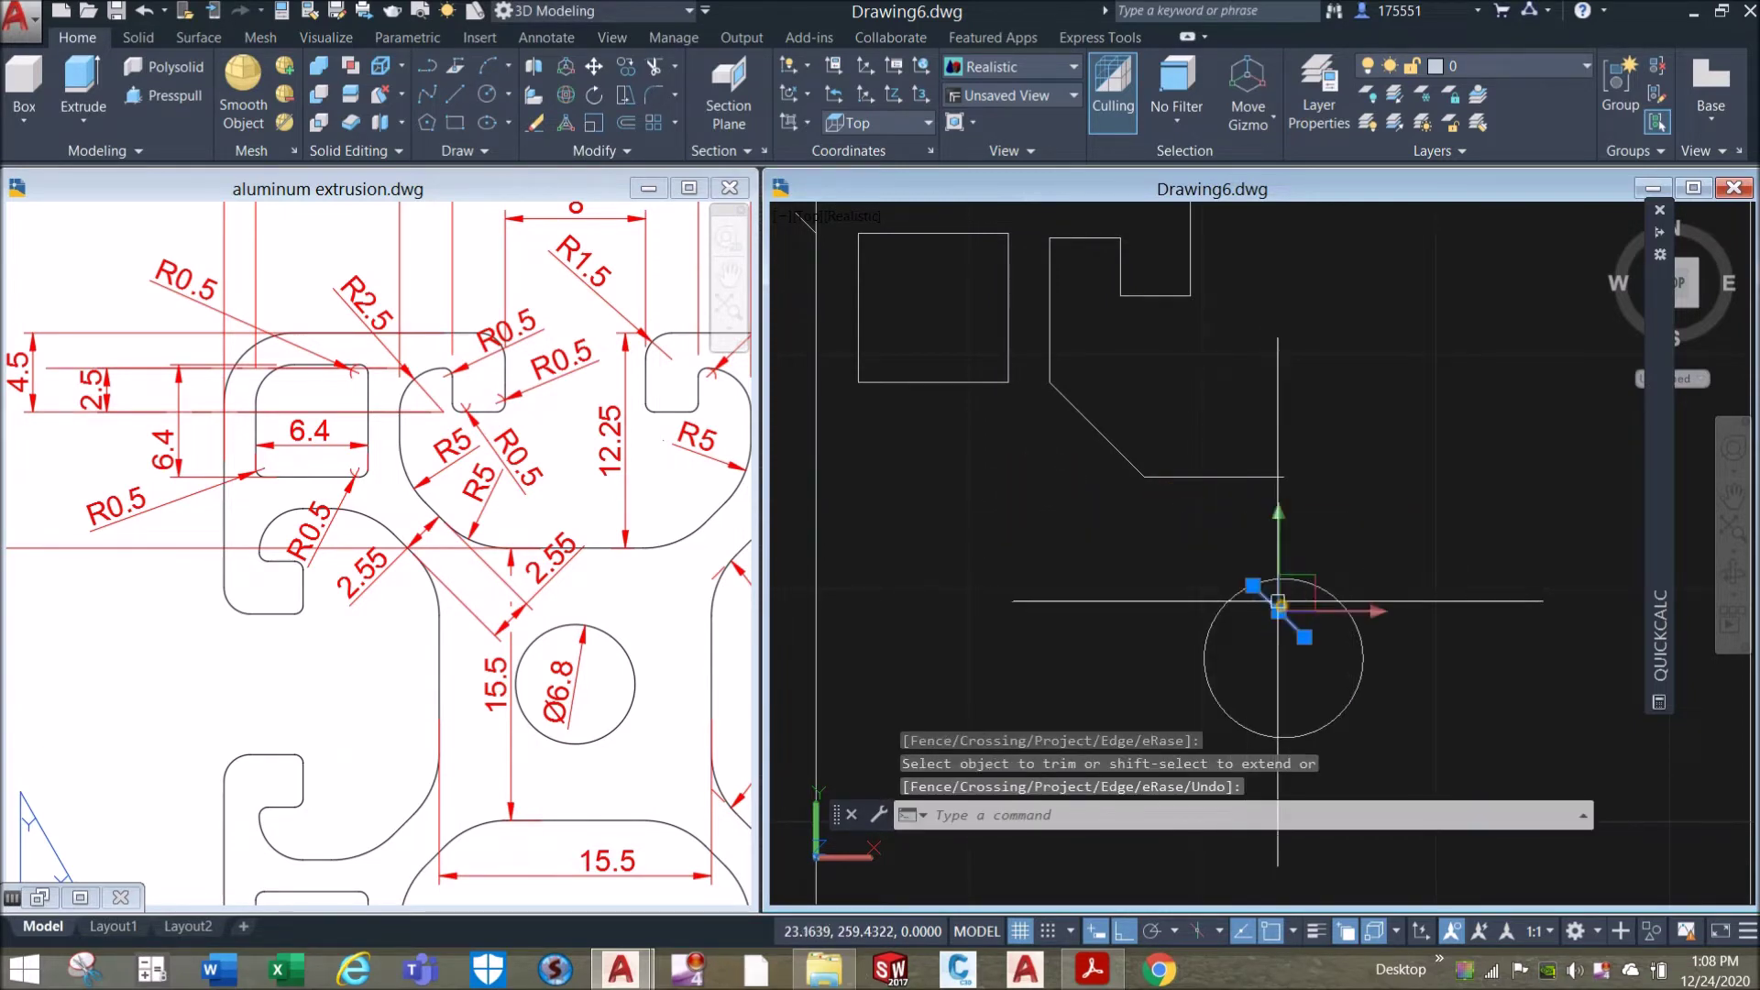
pyautogui.press('Delete')
# Delete the two short diagonal stubs outside the profile's upper-left outer corner.
pyautogui.moveTo(1223, 493); pyautogui.dragTo(1339, 620, button='middle')
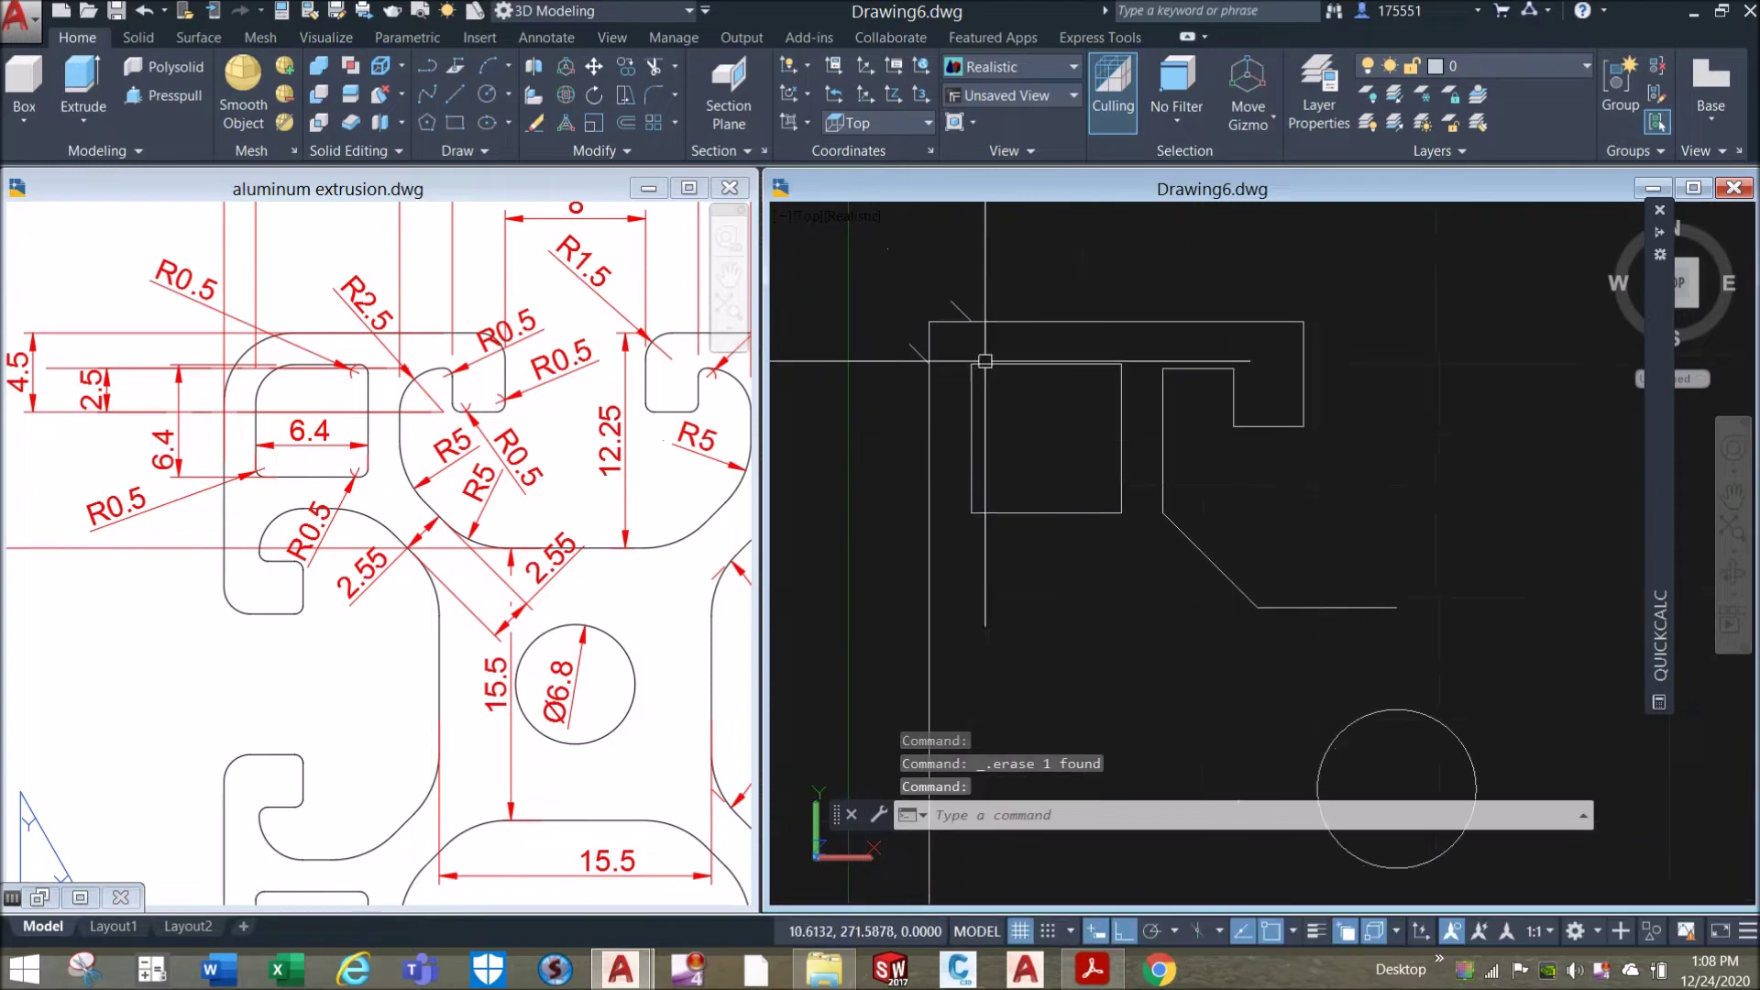
pyautogui.click(891, 296)
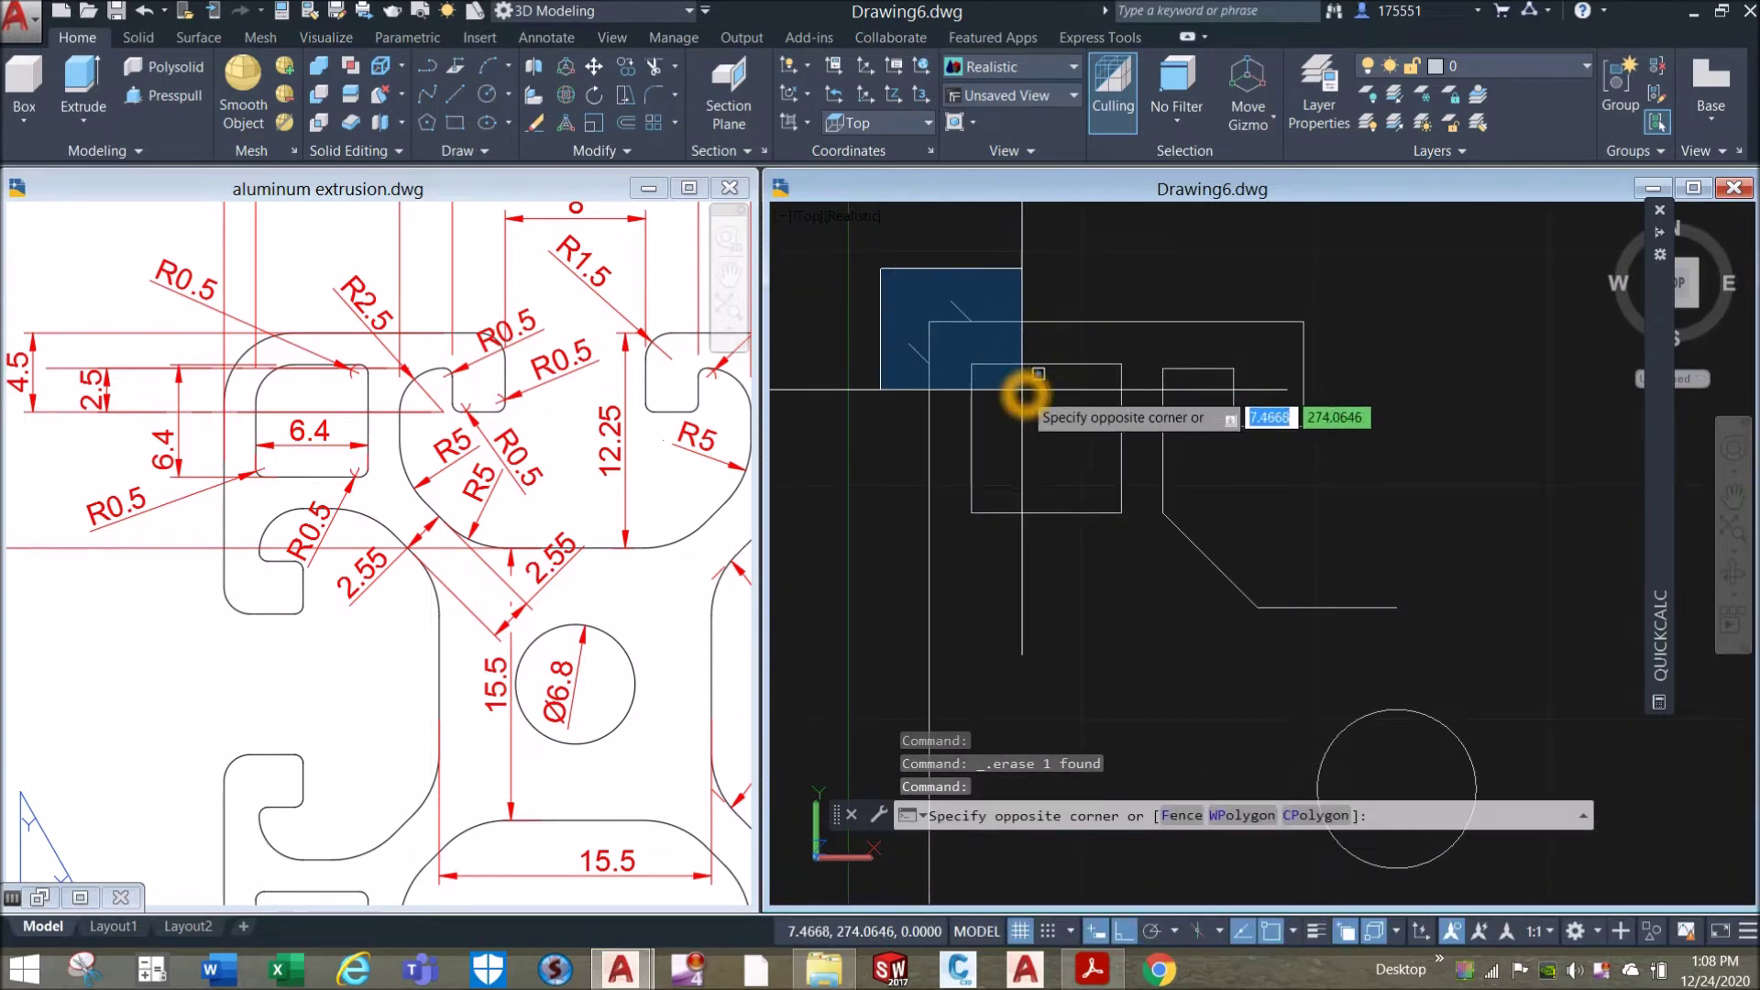
pyautogui.click(1026, 393)
pyautogui.press('Delete')
pyautogui.scroll(-3, 1036, 417)
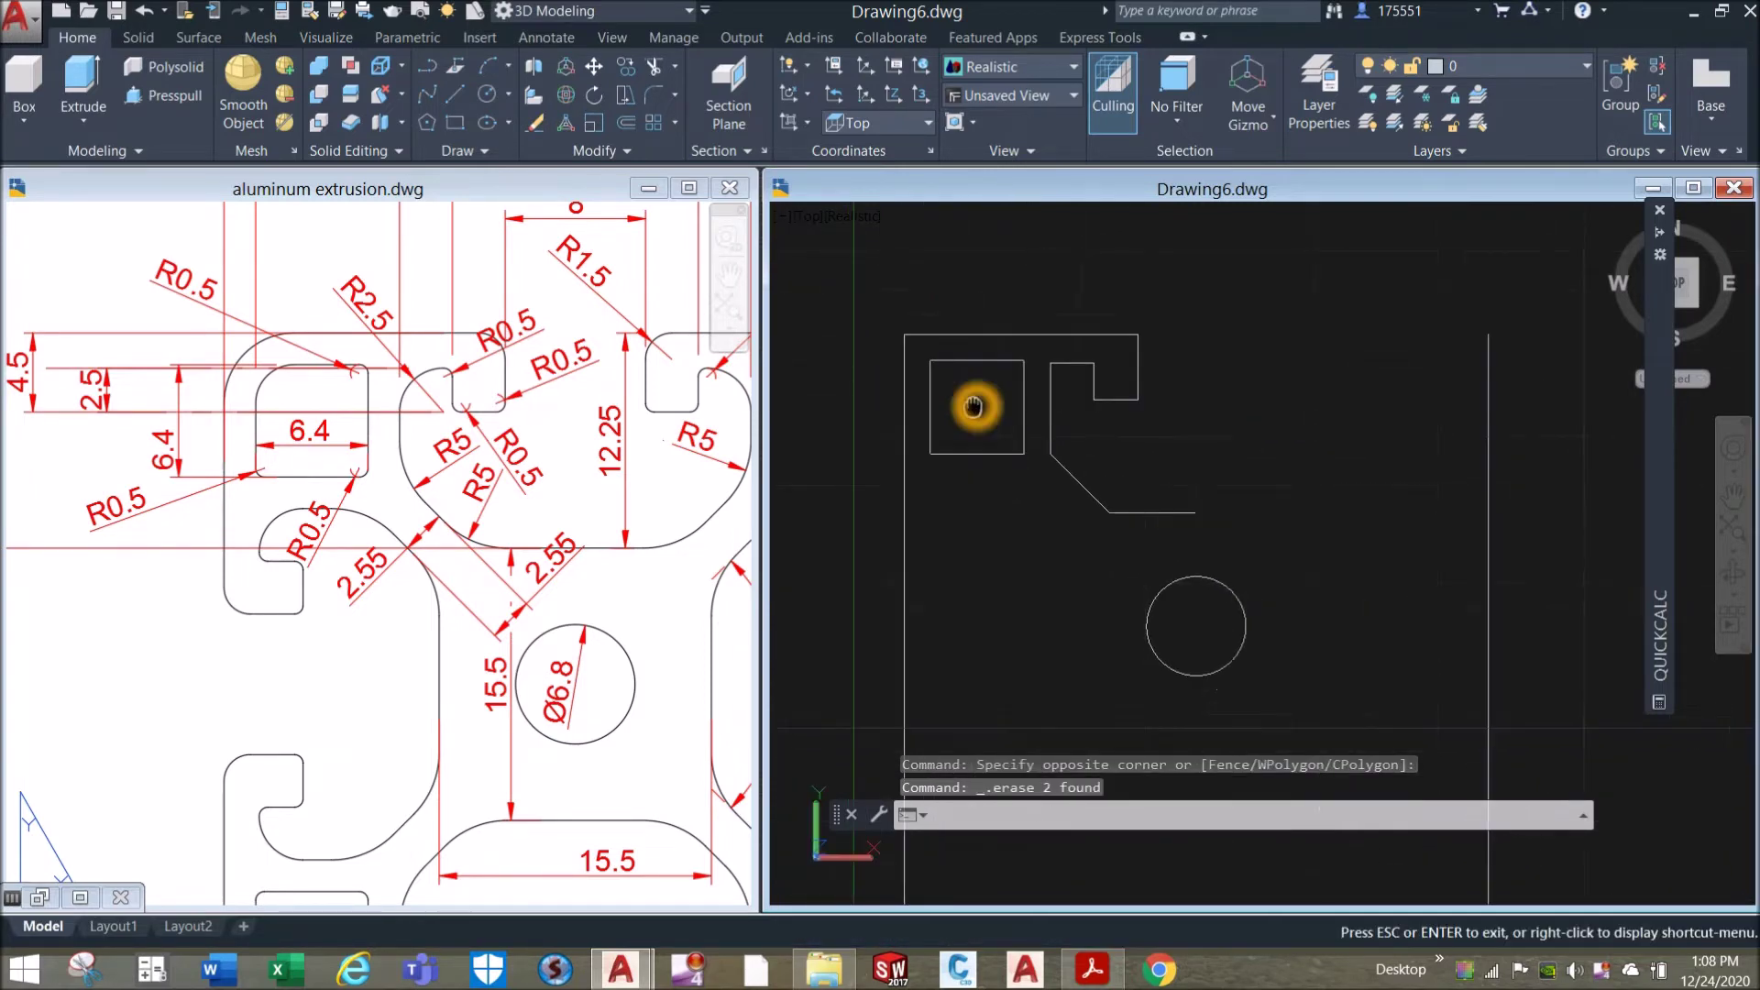
# Examine the fillet radii of the slot lip, slot and corner pocket in the reference drawing.
pyautogui.click(456, 609)
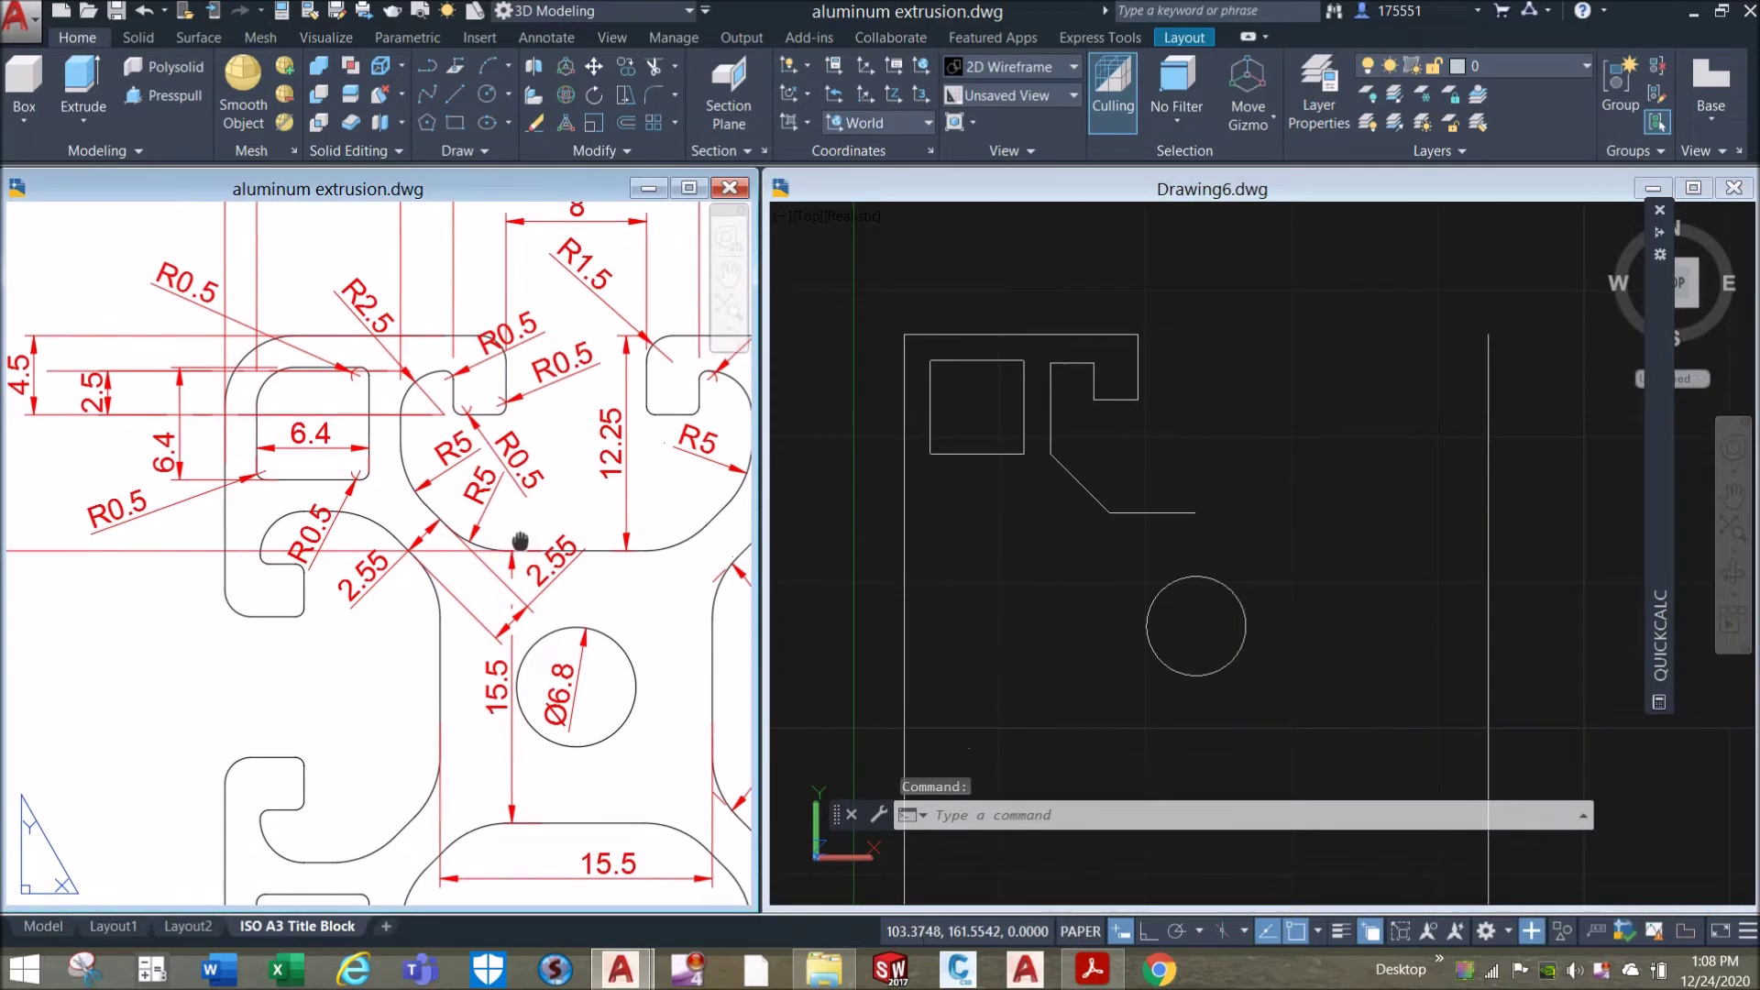
pyautogui.moveTo(523, 550); pyautogui.dragTo(541, 594, button='middle')
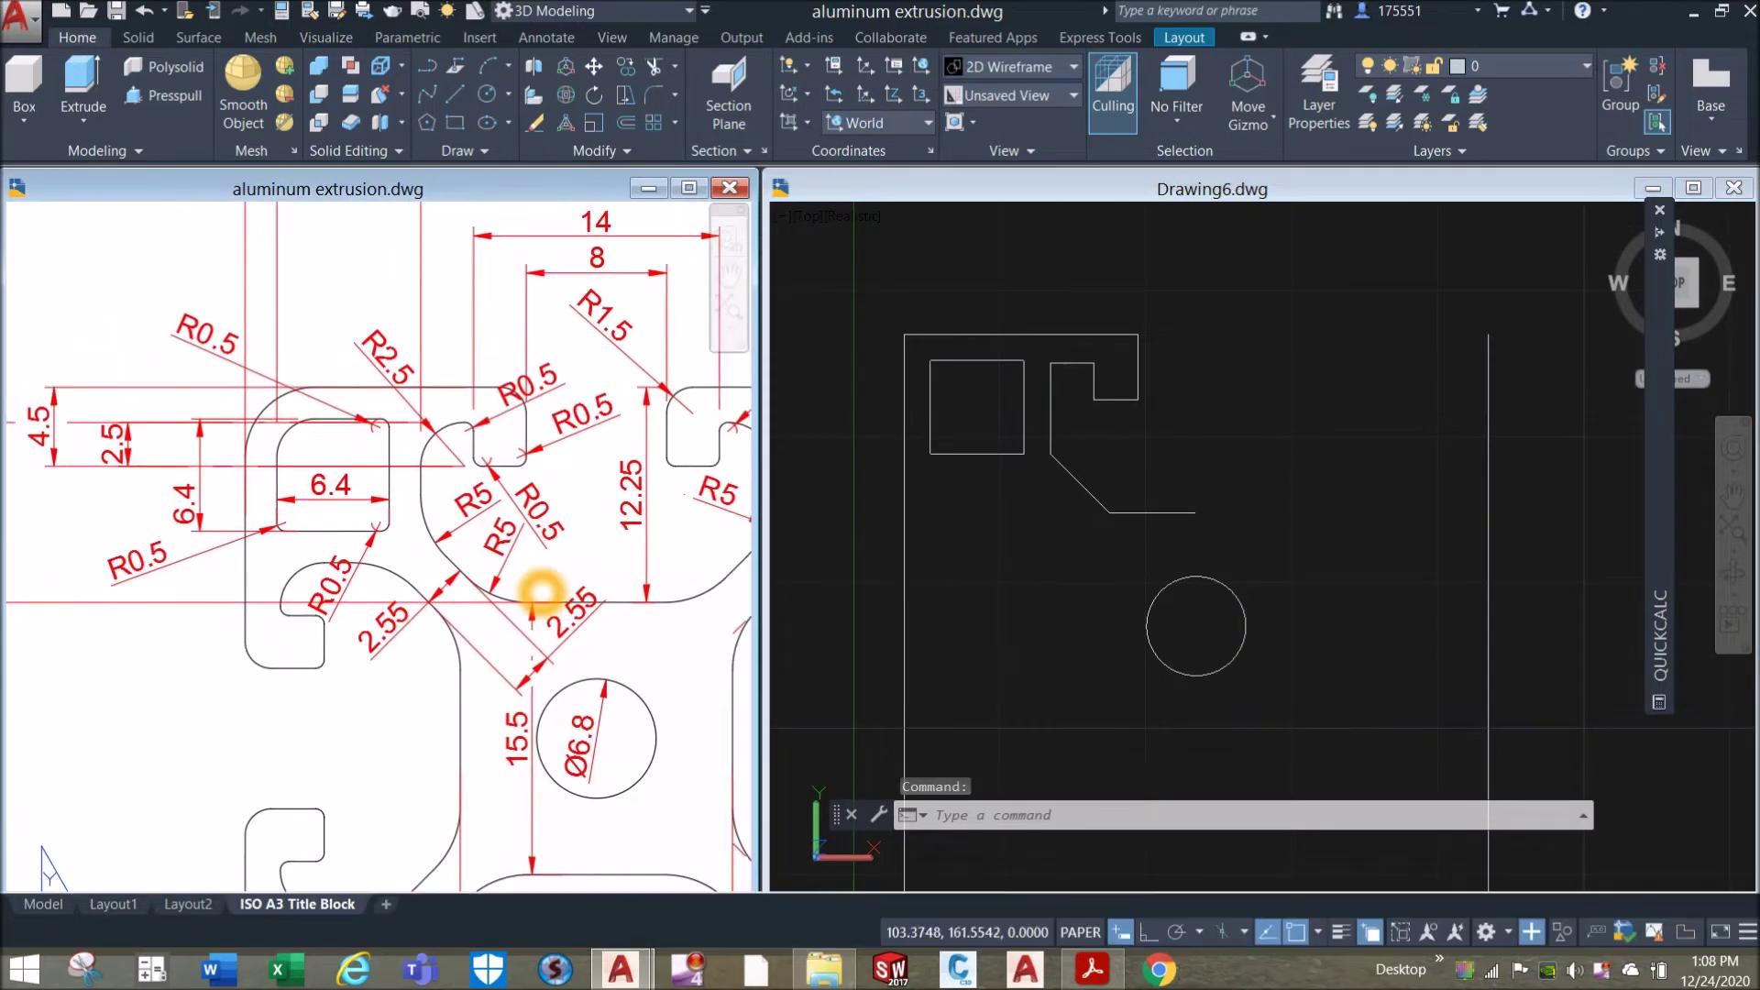
pyautogui.scroll(4, 536, 452)
pyautogui.click(530, 459)
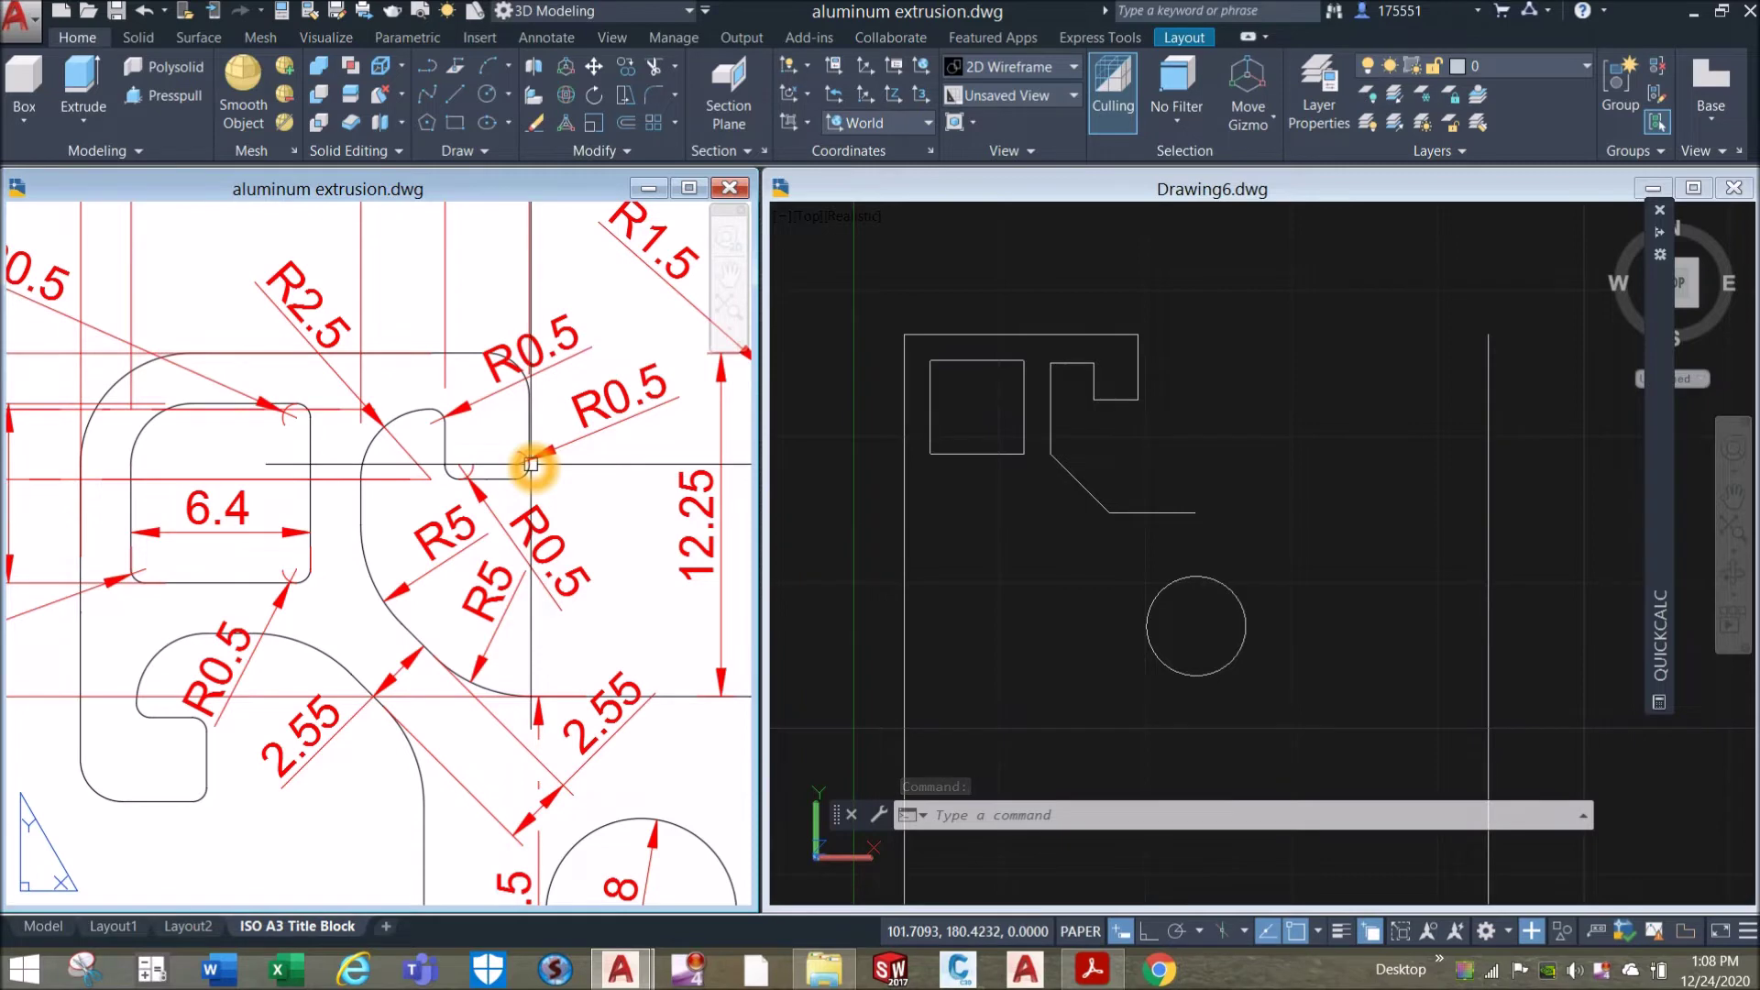
pyautogui.click(461, 476)
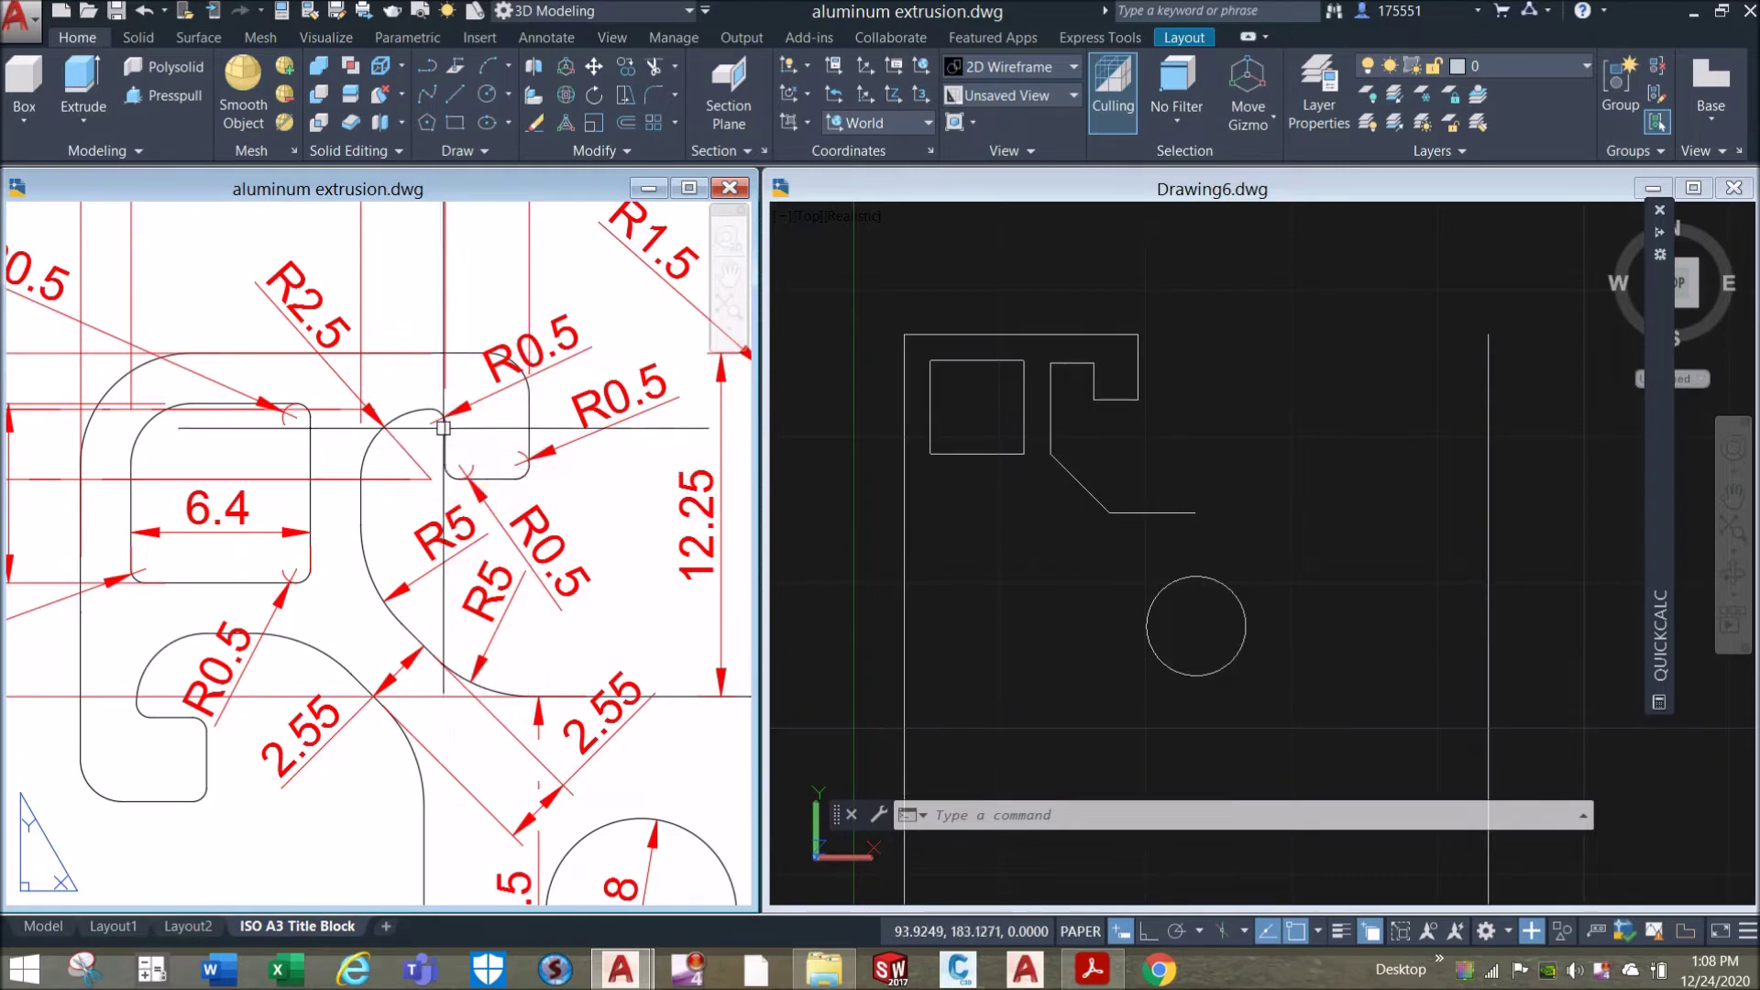
pyautogui.click(471, 477)
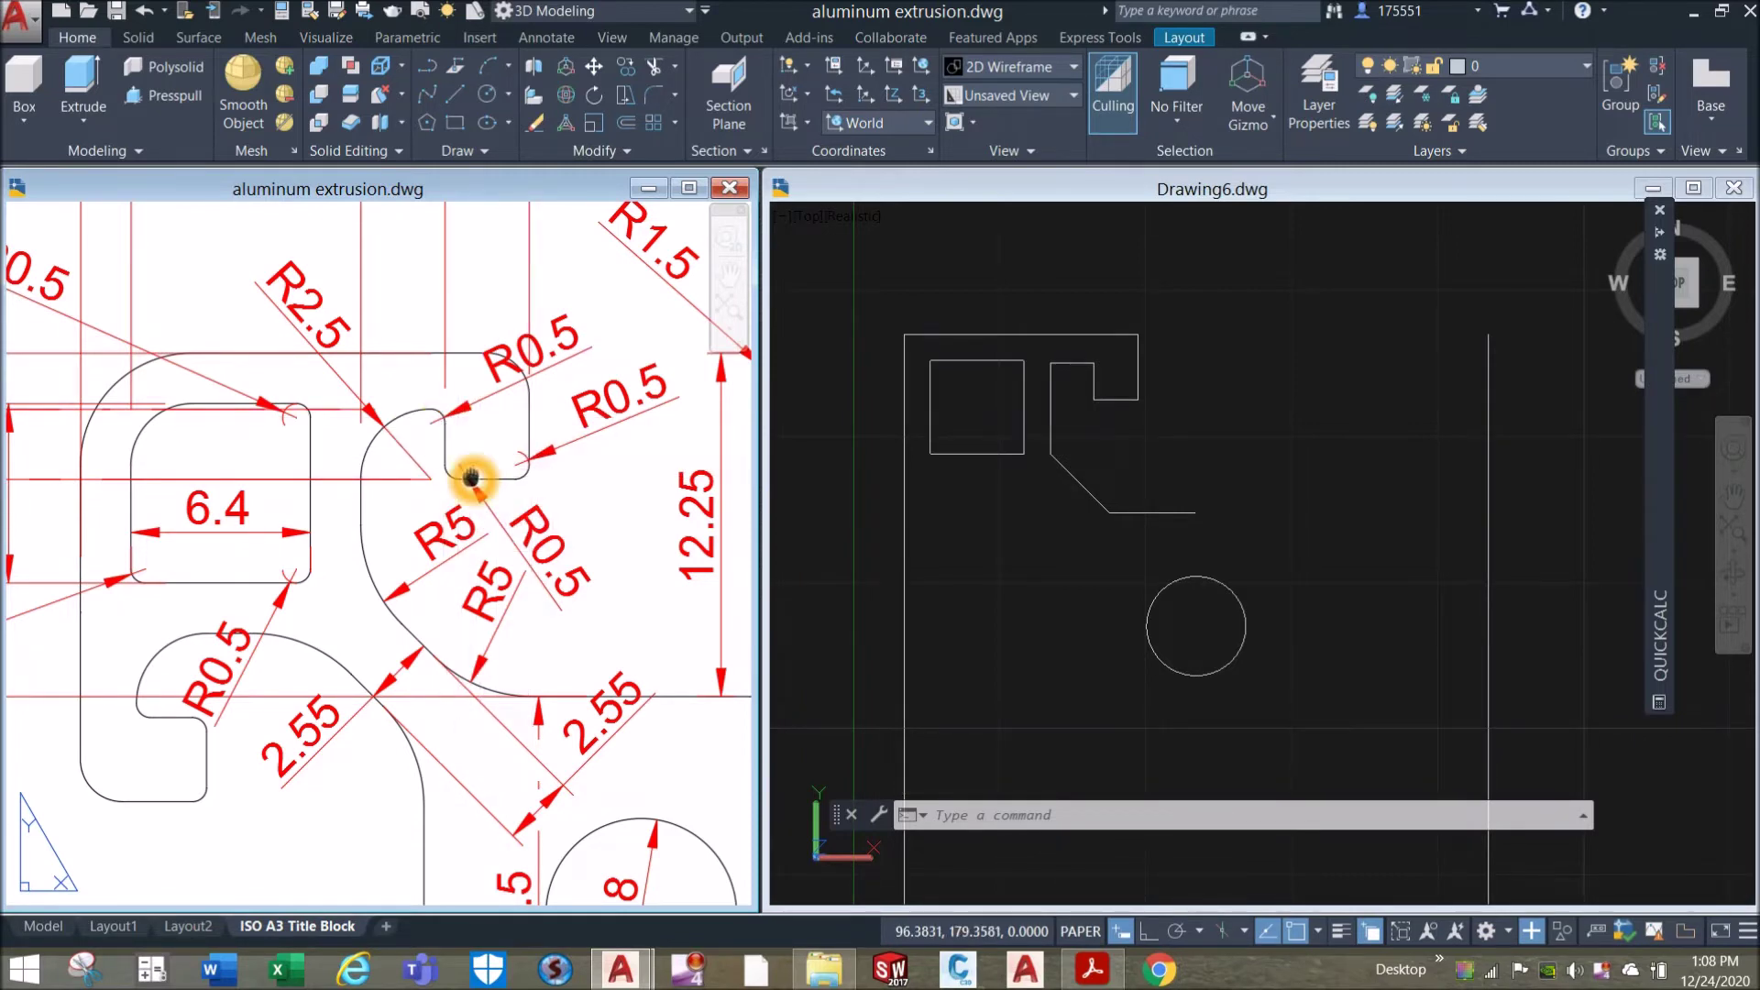
pyautogui.click(315, 396)
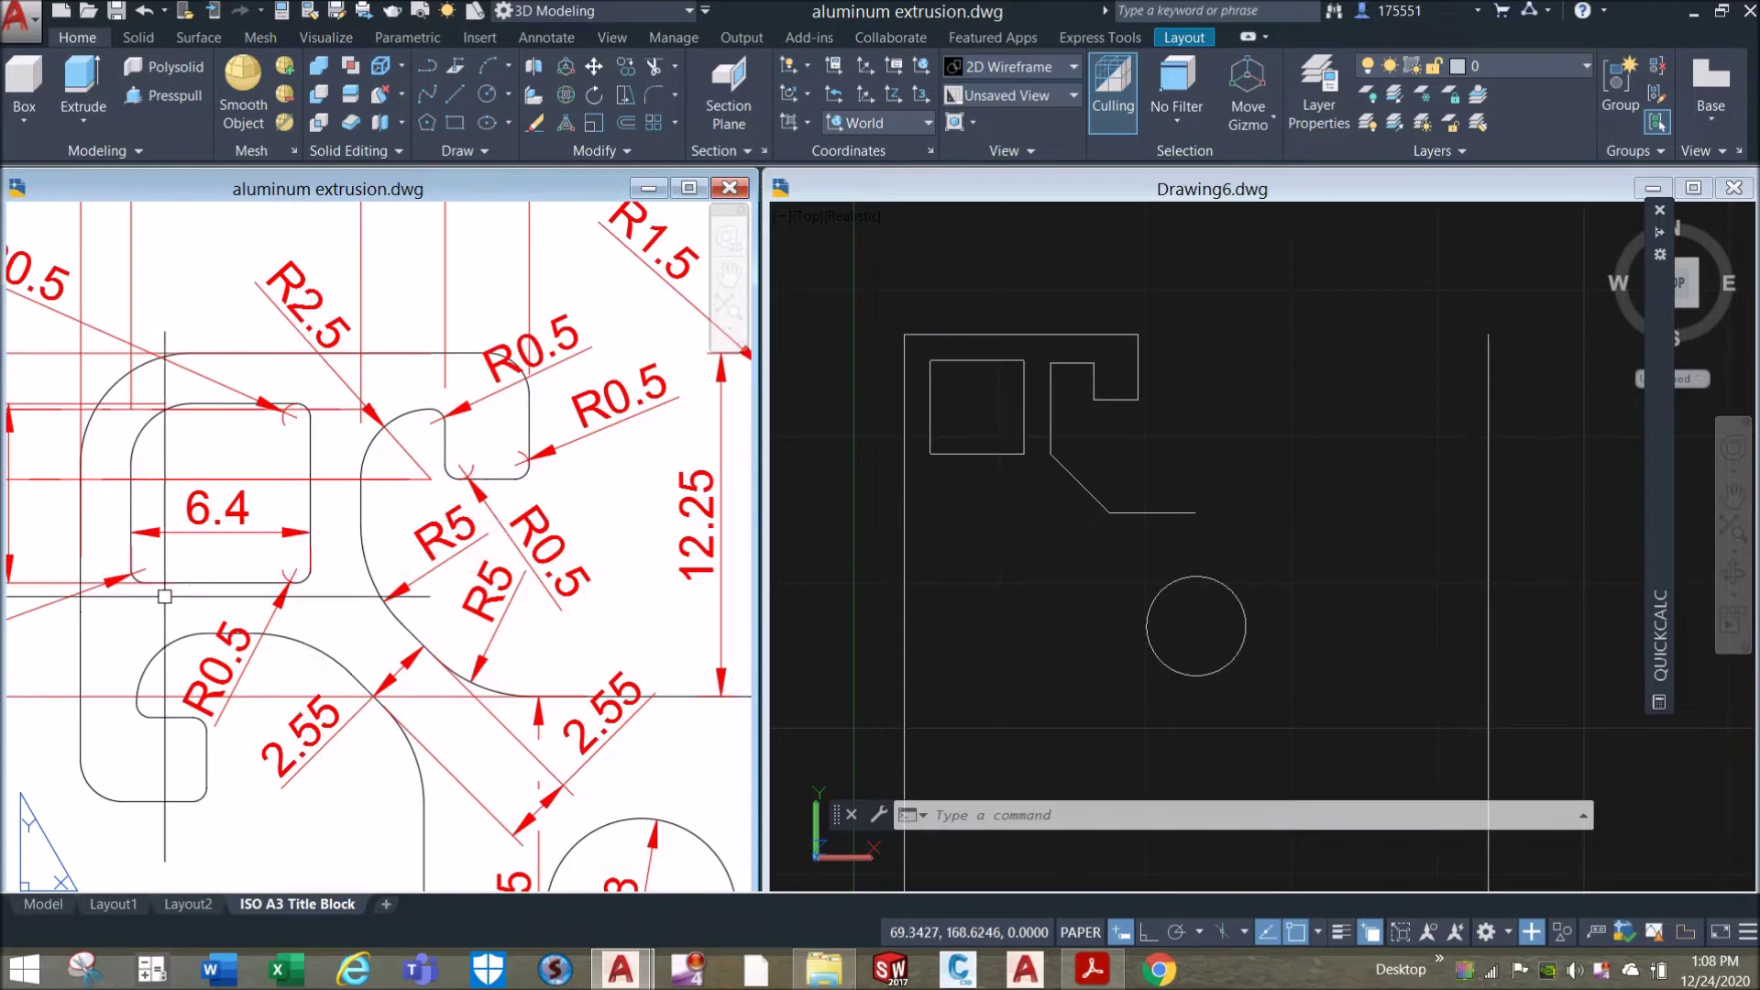
pyautogui.click(610, 460)
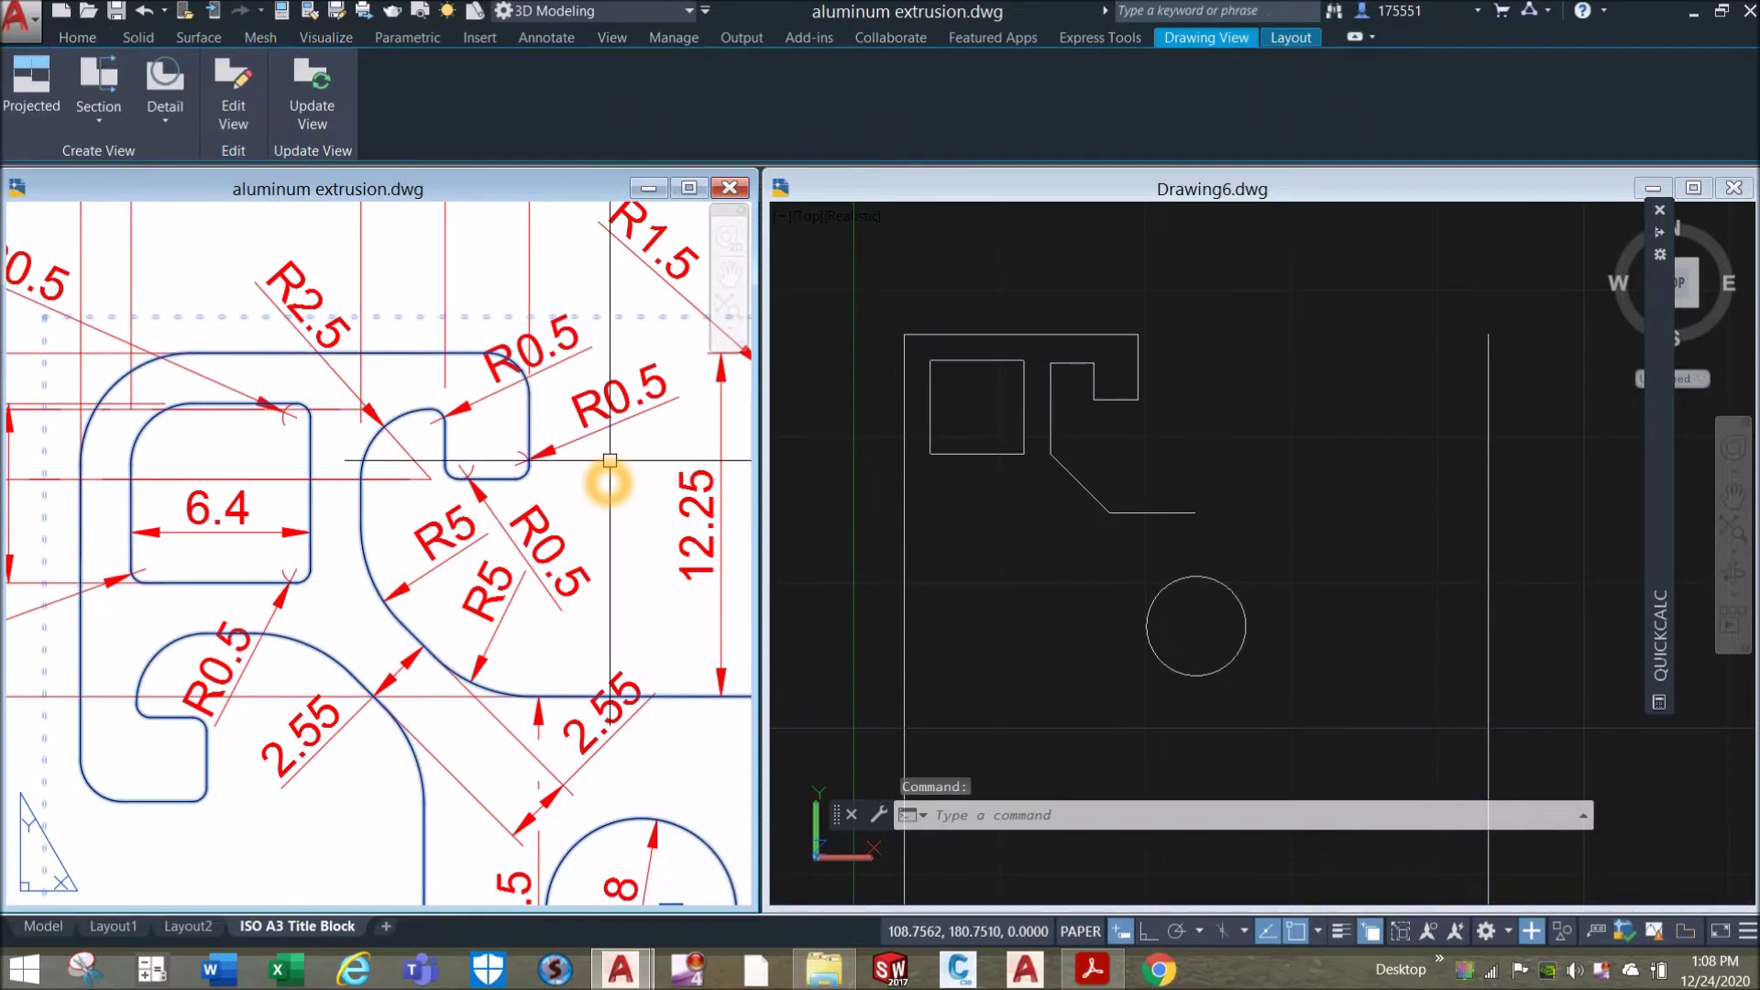
pyautogui.press('Escape')
# Fillet the slot lip's two lower corners and the inner corner where it meets the slot's upper edge with a radius of 0.5.
pyautogui.click(978, 275)
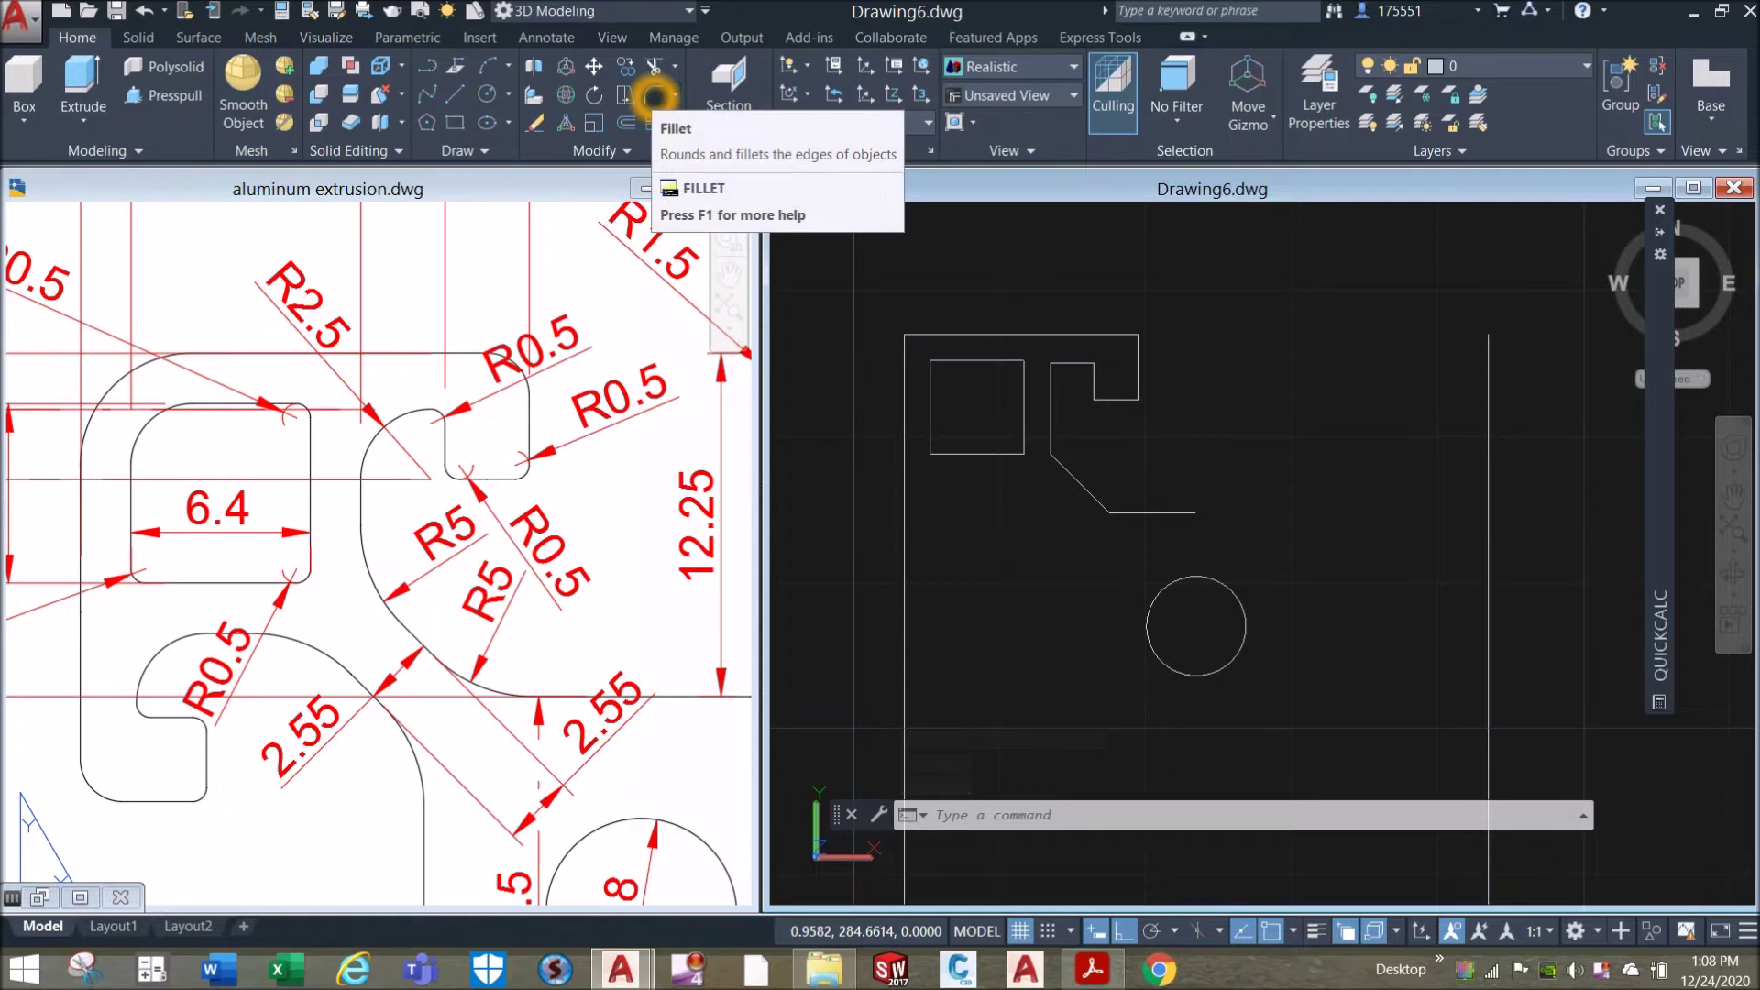
pyautogui.click(653, 95)
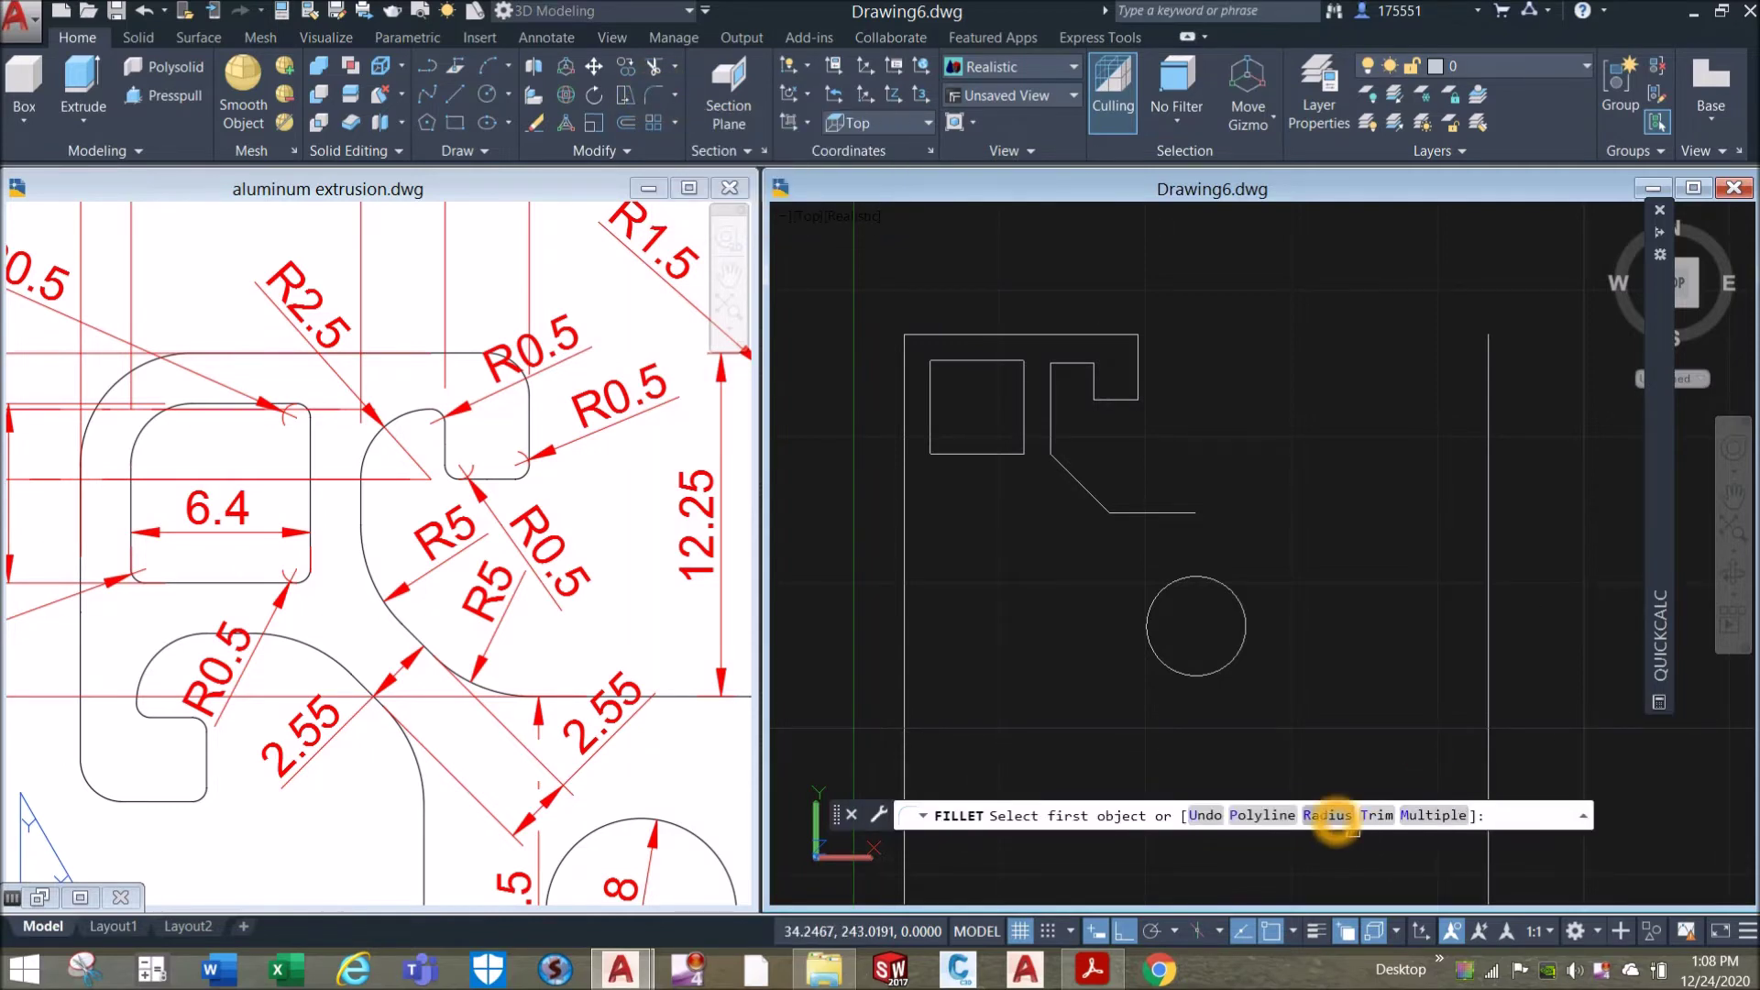
pyautogui.click(1336, 815)
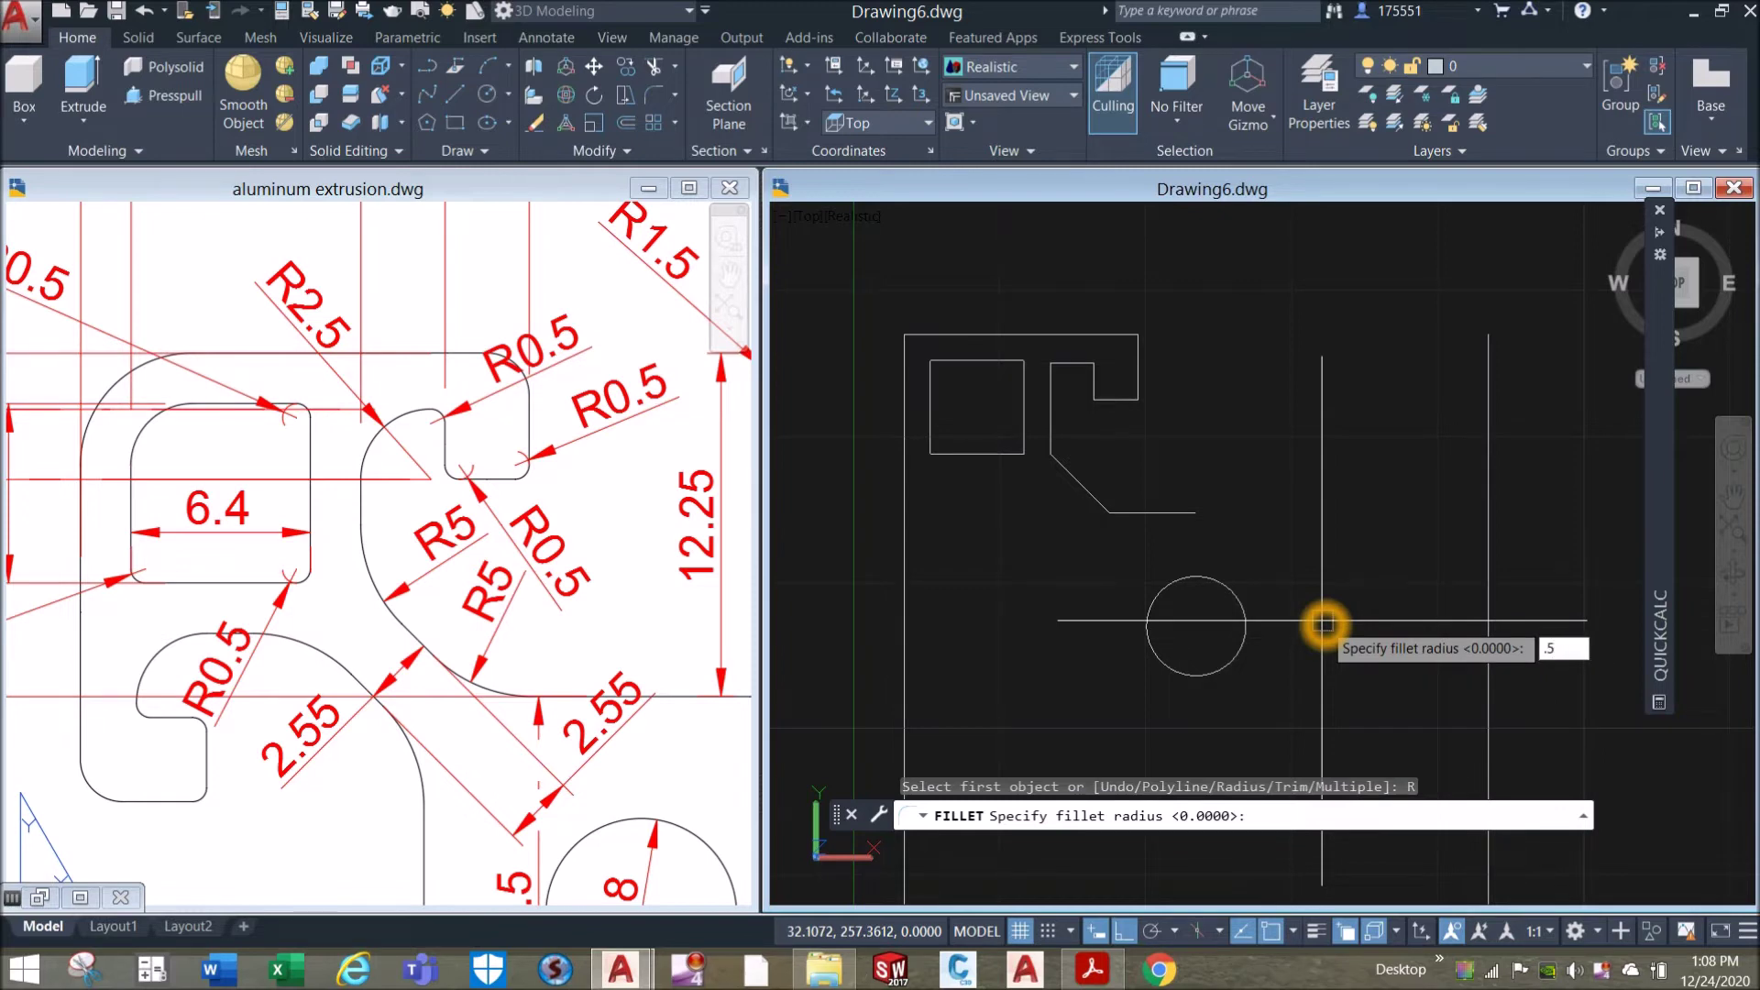
pyautogui.press('Return')
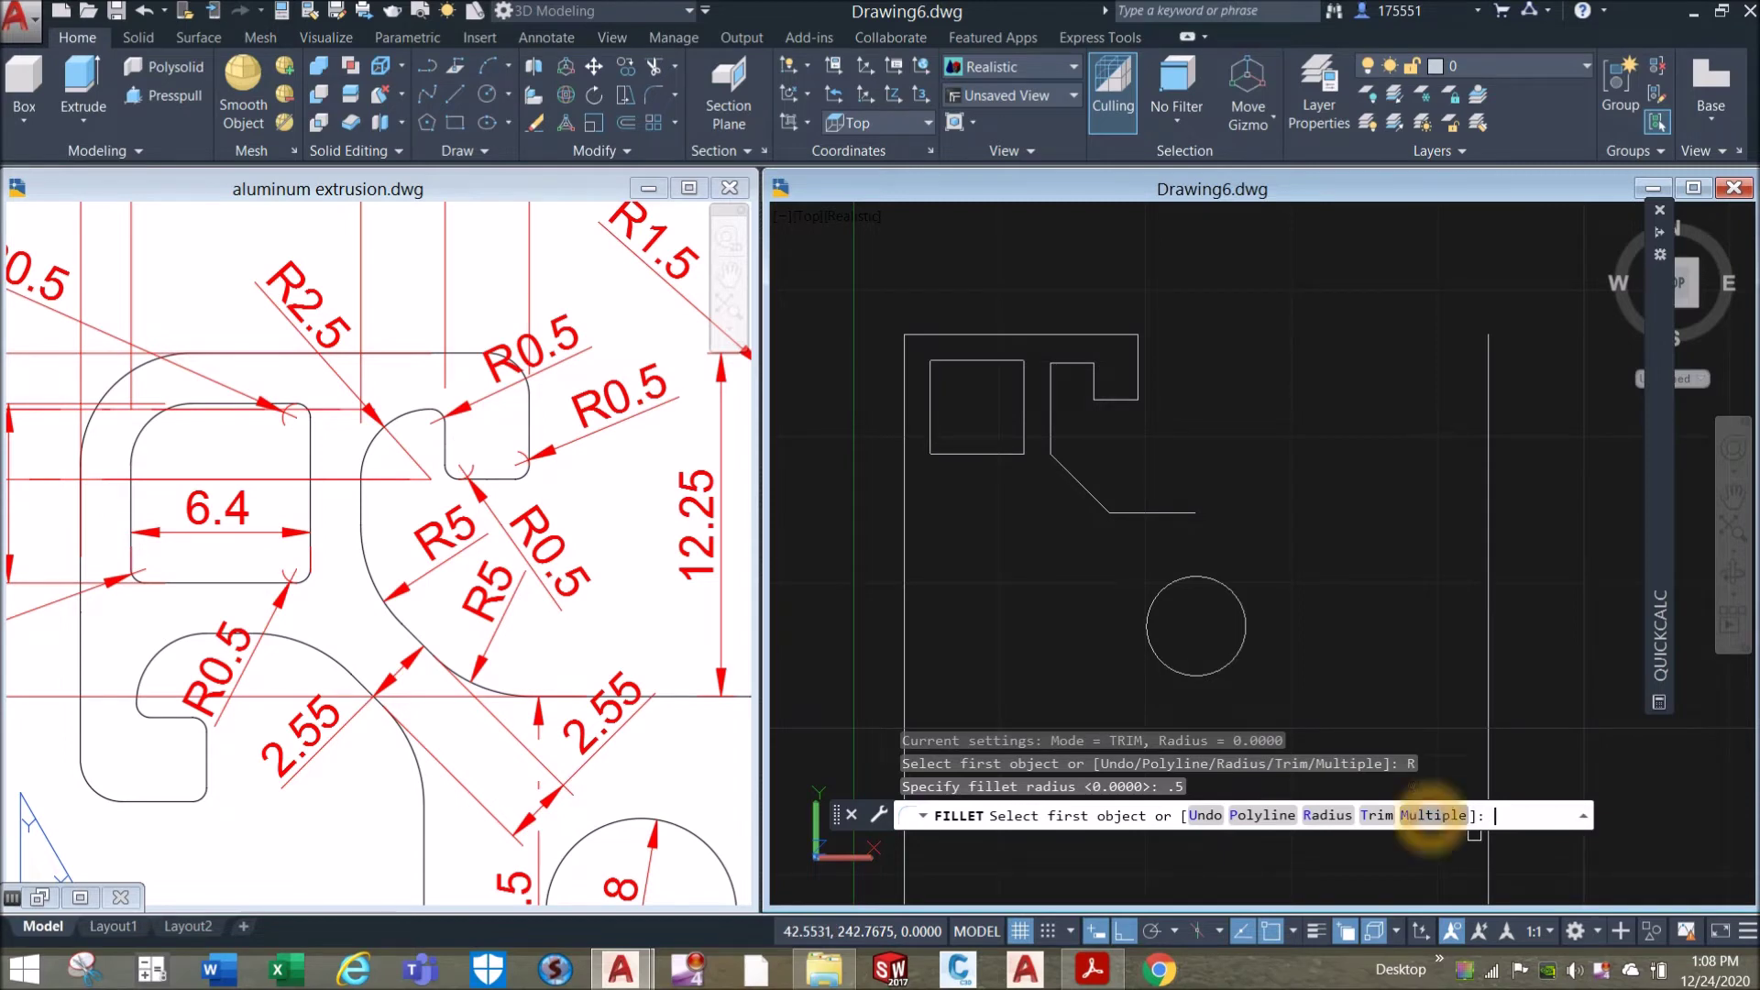
pyautogui.click(1430, 815)
pyautogui.scroll(2, 1155, 418)
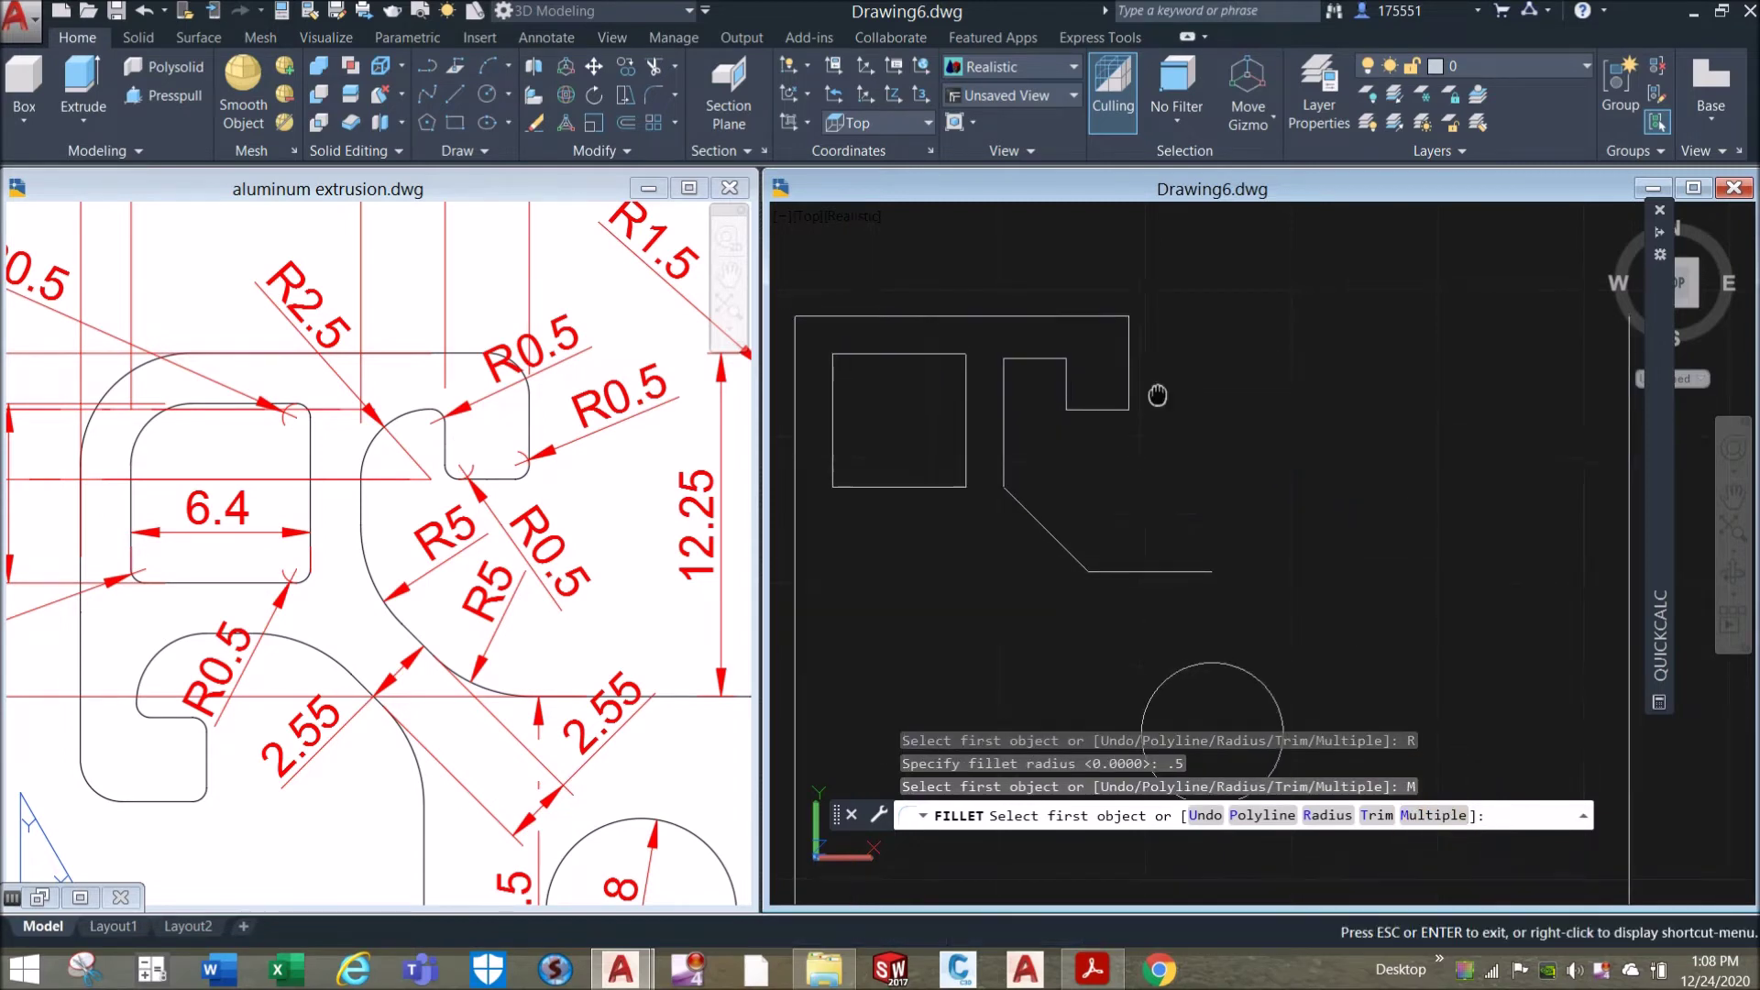
pyautogui.scroll(5, 1099, 404)
pyautogui.click(1306, 426)
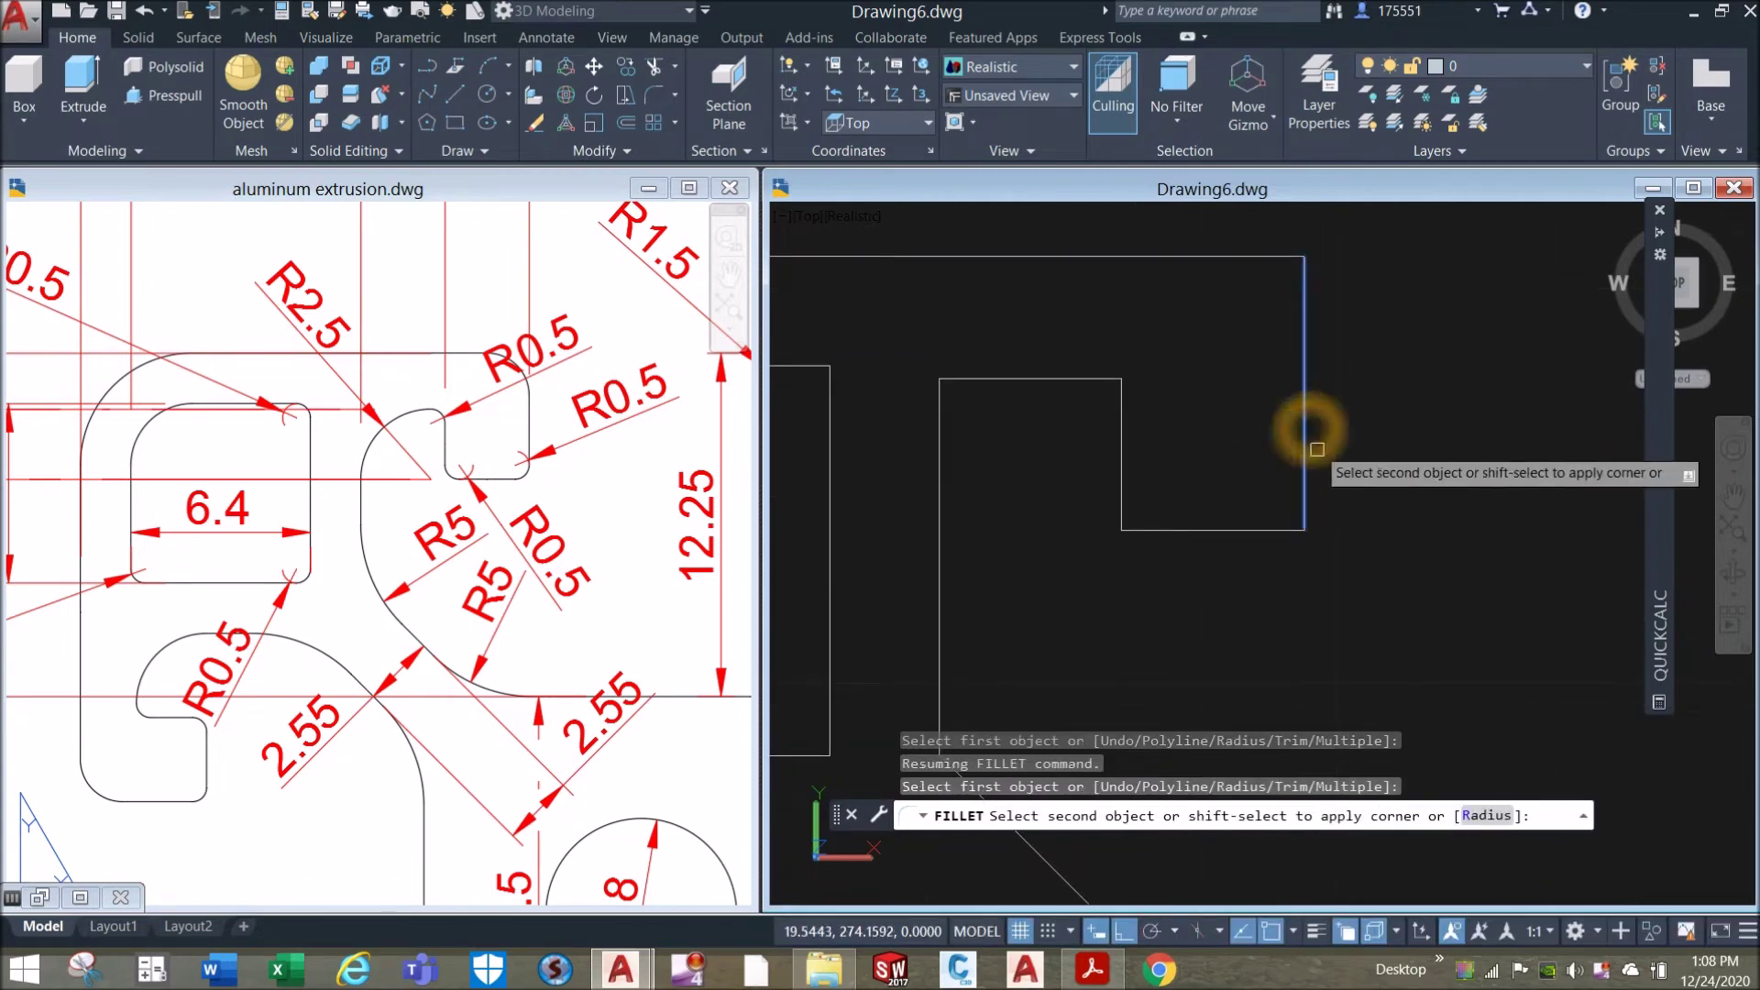
pyautogui.click(1279, 532)
pyautogui.click(1118, 486)
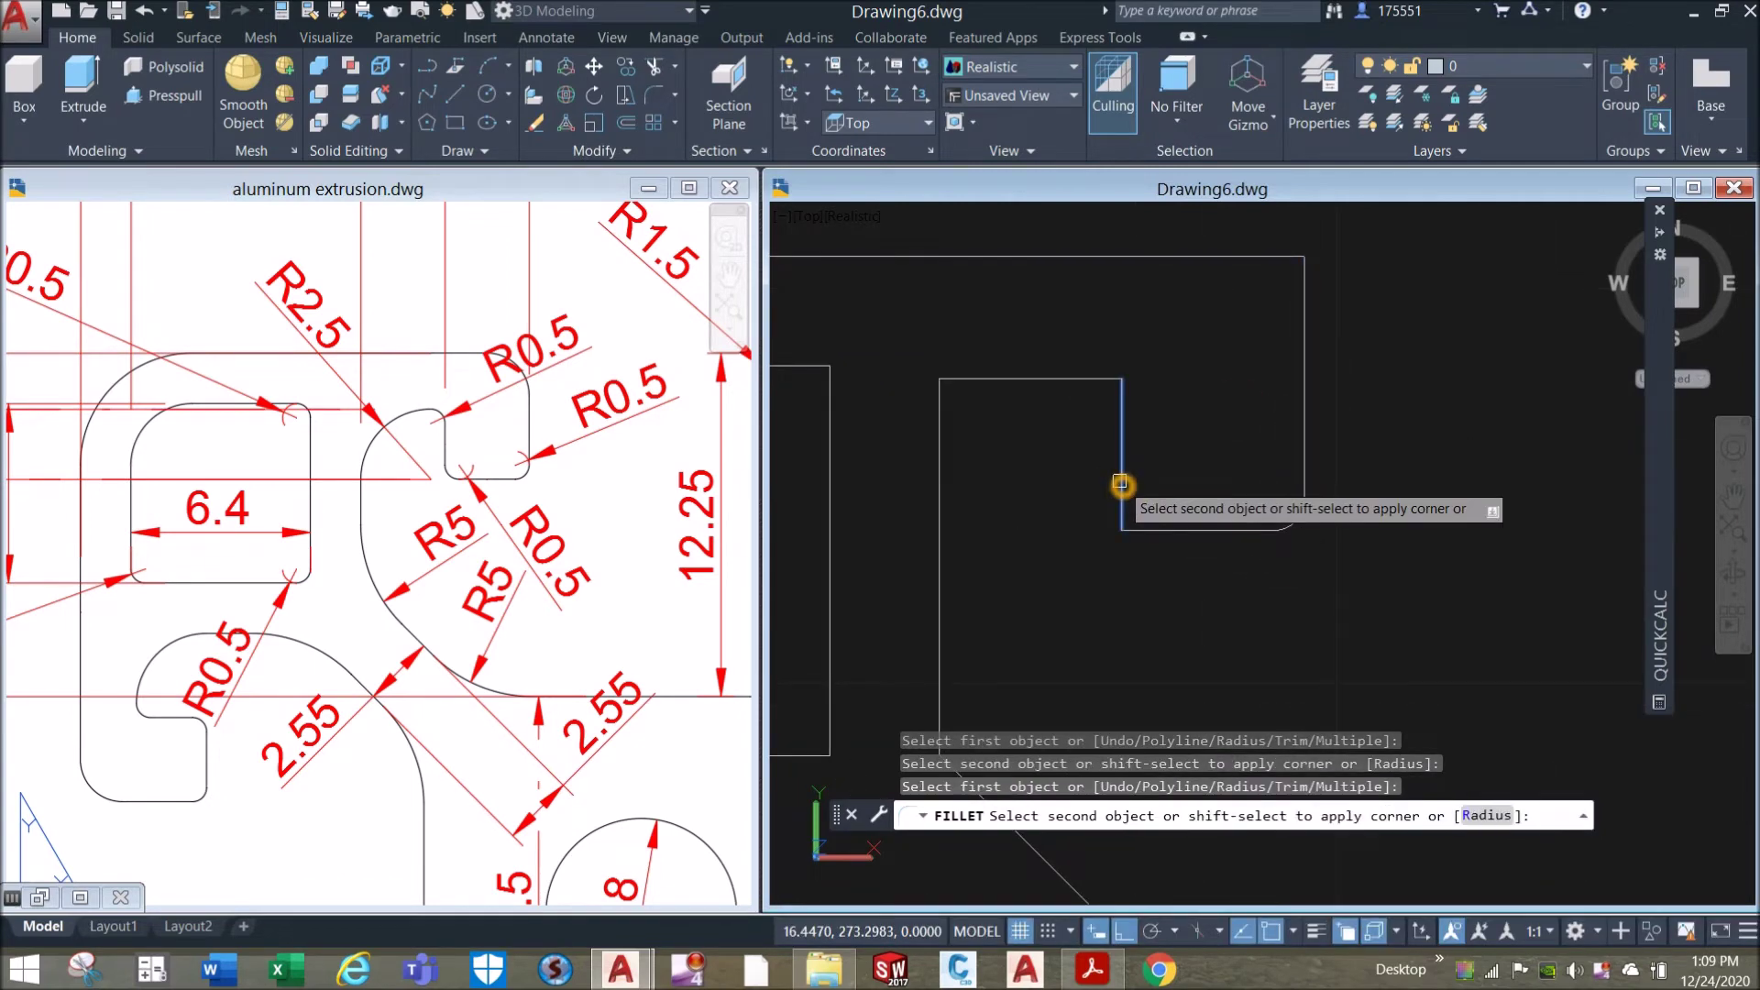
pyautogui.click(1159, 529)
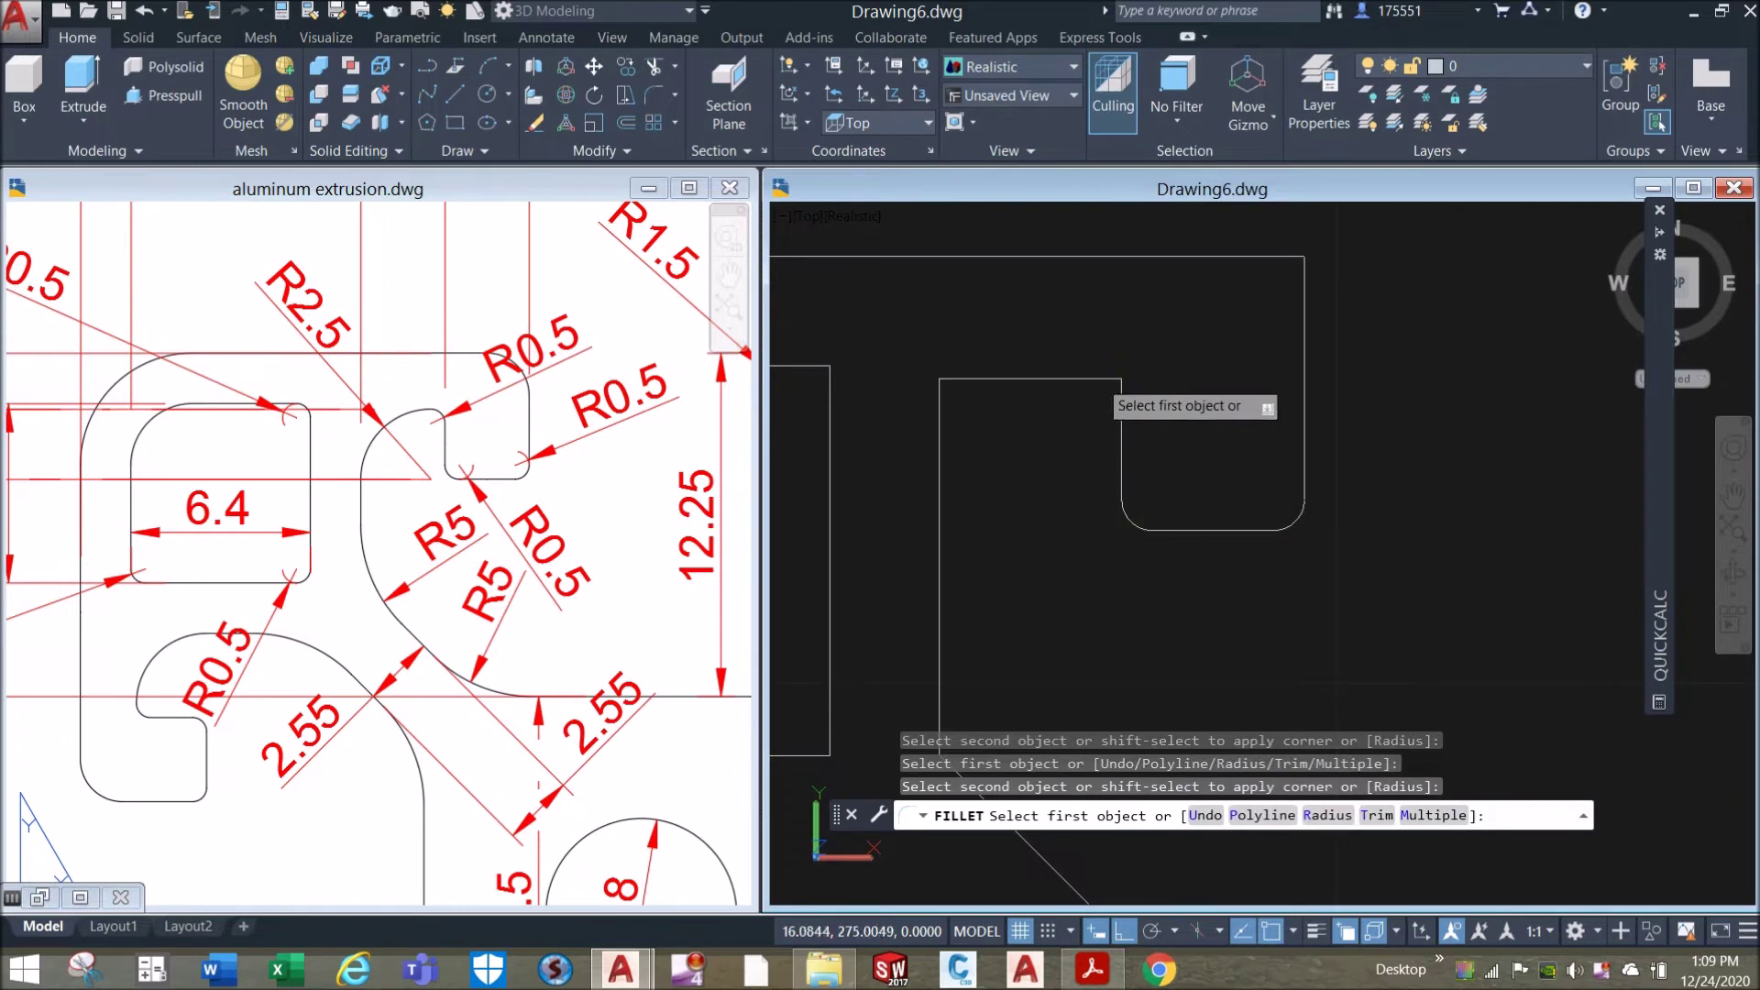
pyautogui.scroll(-4, 1146, 388)
pyautogui.moveTo(1146, 388); pyautogui.dragTo(1203, 407, button='middle')
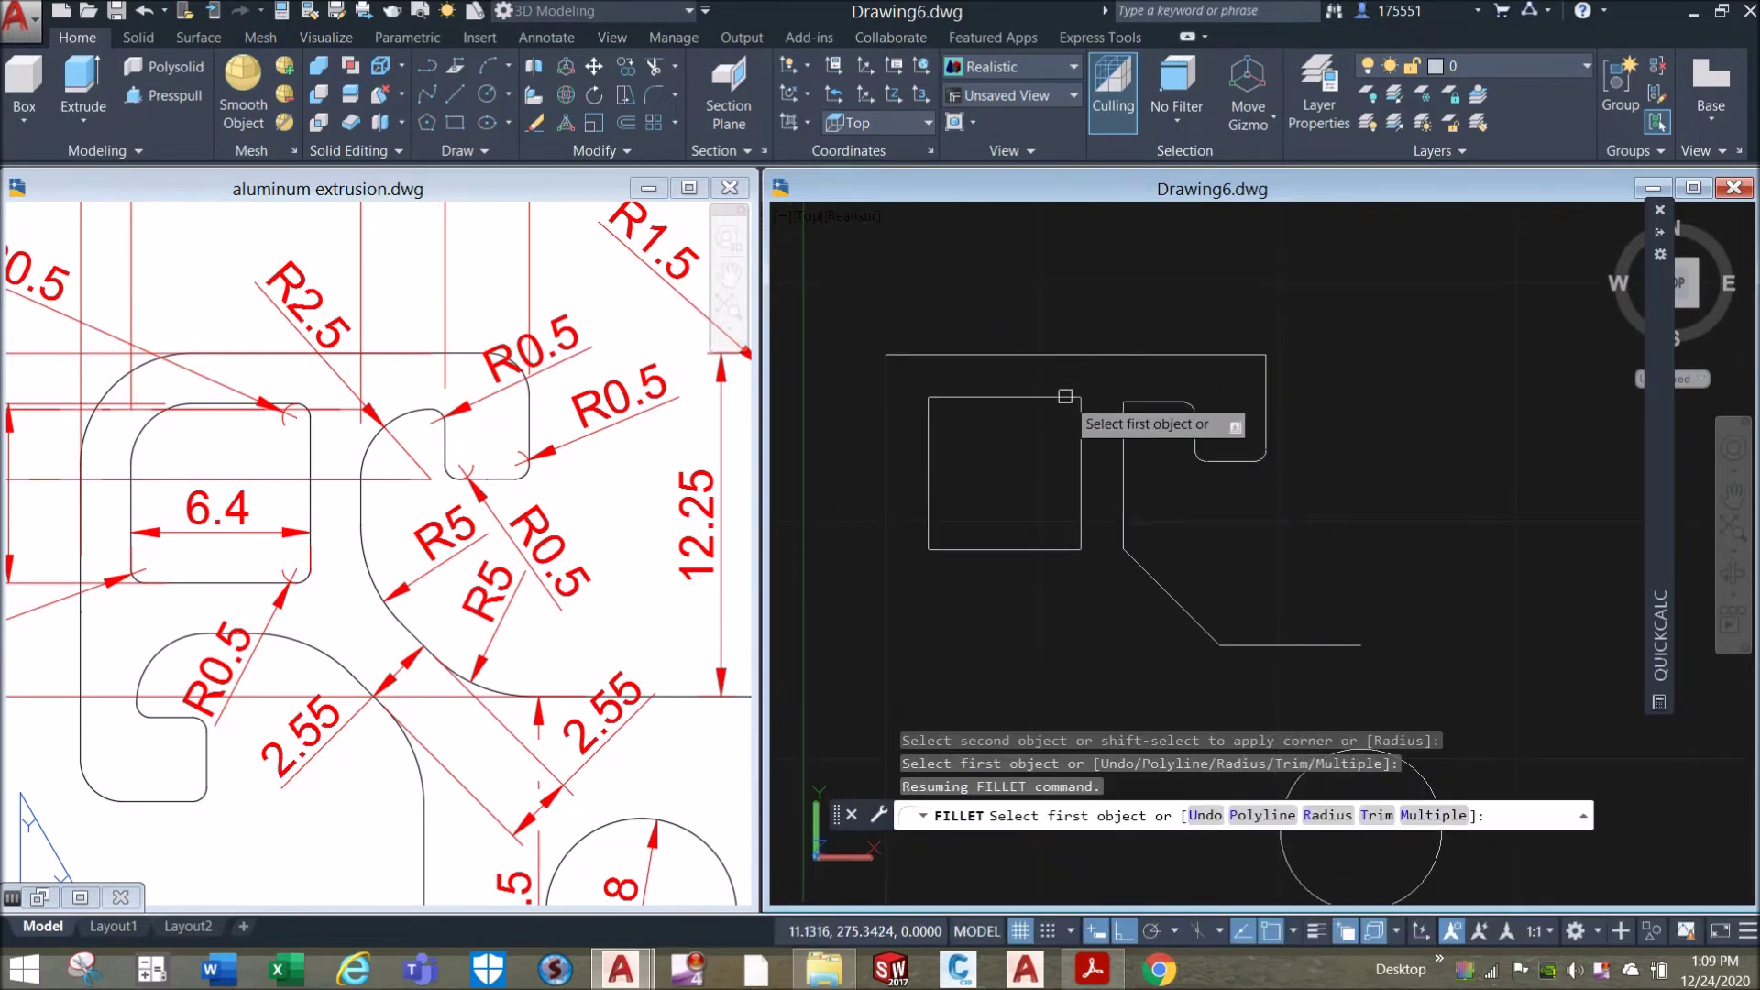
# Fillet the upper-right, lower-right and lower-left corners of the square corner pocket with the 0.5 radius.
pyautogui.click(1064, 396)
pyautogui.click(1081, 429)
pyautogui.scroll(3, 1083, 527)
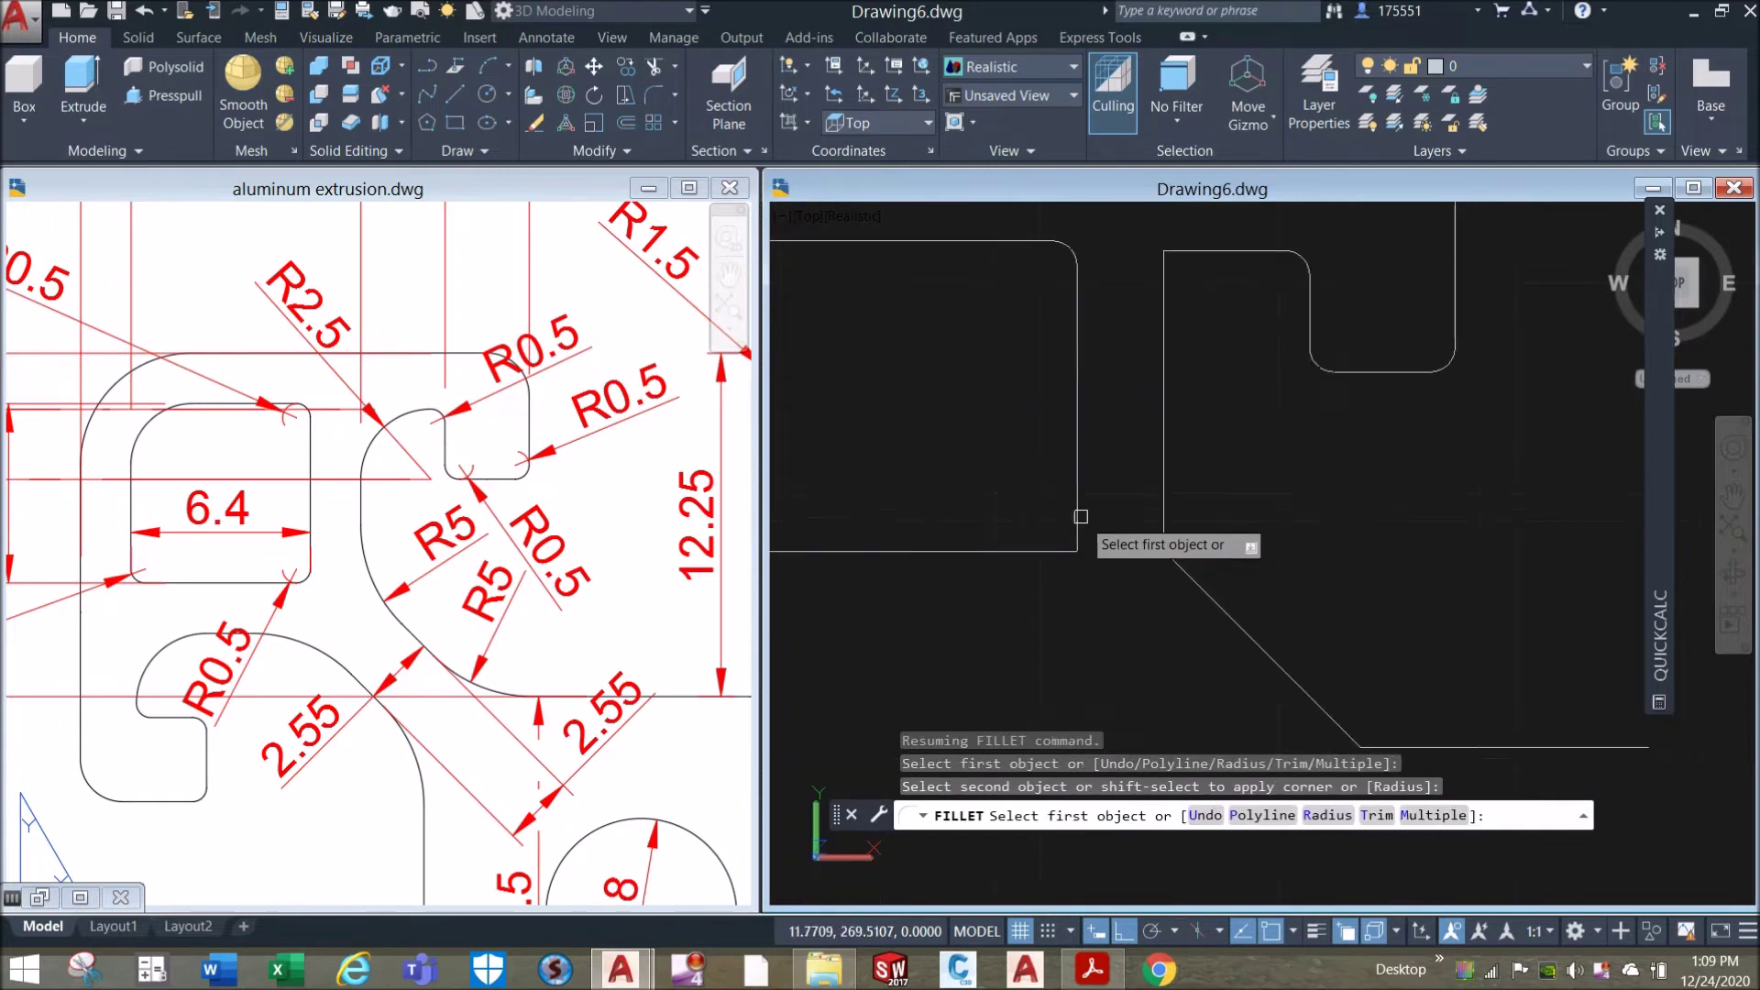
pyautogui.click(1079, 509)
pyautogui.click(1041, 549)
pyautogui.scroll(-3, 1029, 534)
pyautogui.moveTo(1029, 534); pyautogui.dragTo(1203, 522, button='middle')
pyautogui.click(1051, 511)
pyautogui.click(1100, 544)
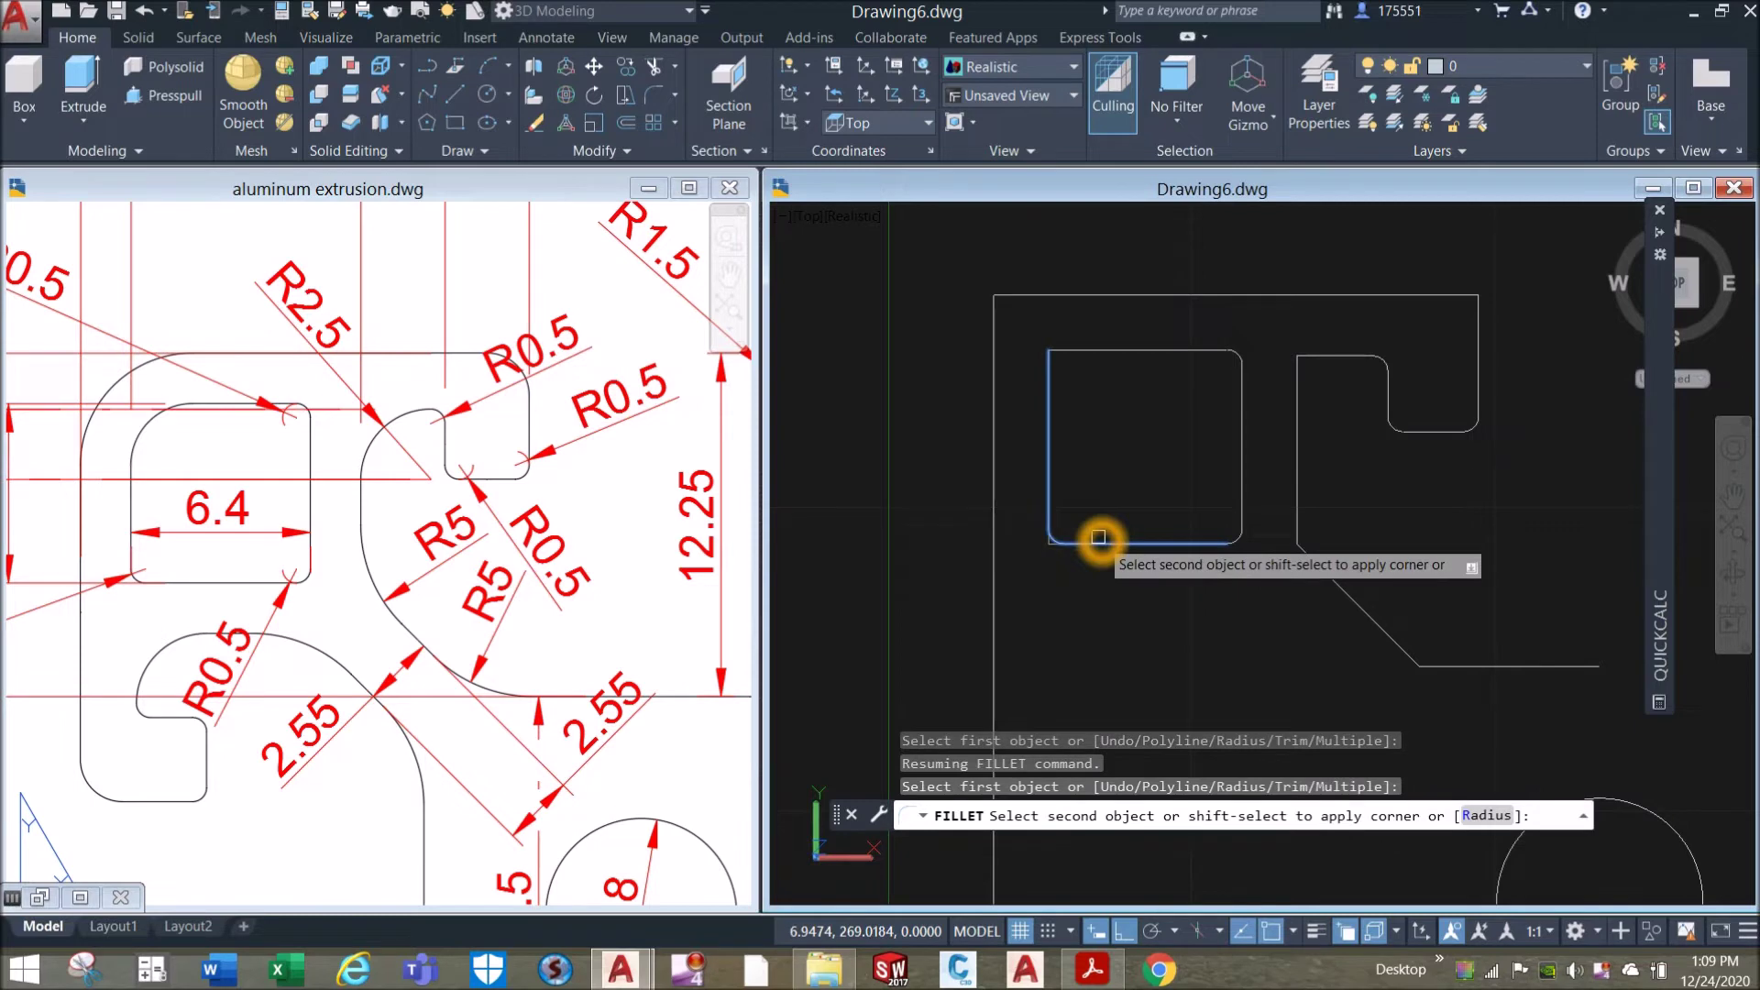
pyautogui.rightClick(1137, 469)
pyautogui.click(1184, 464)
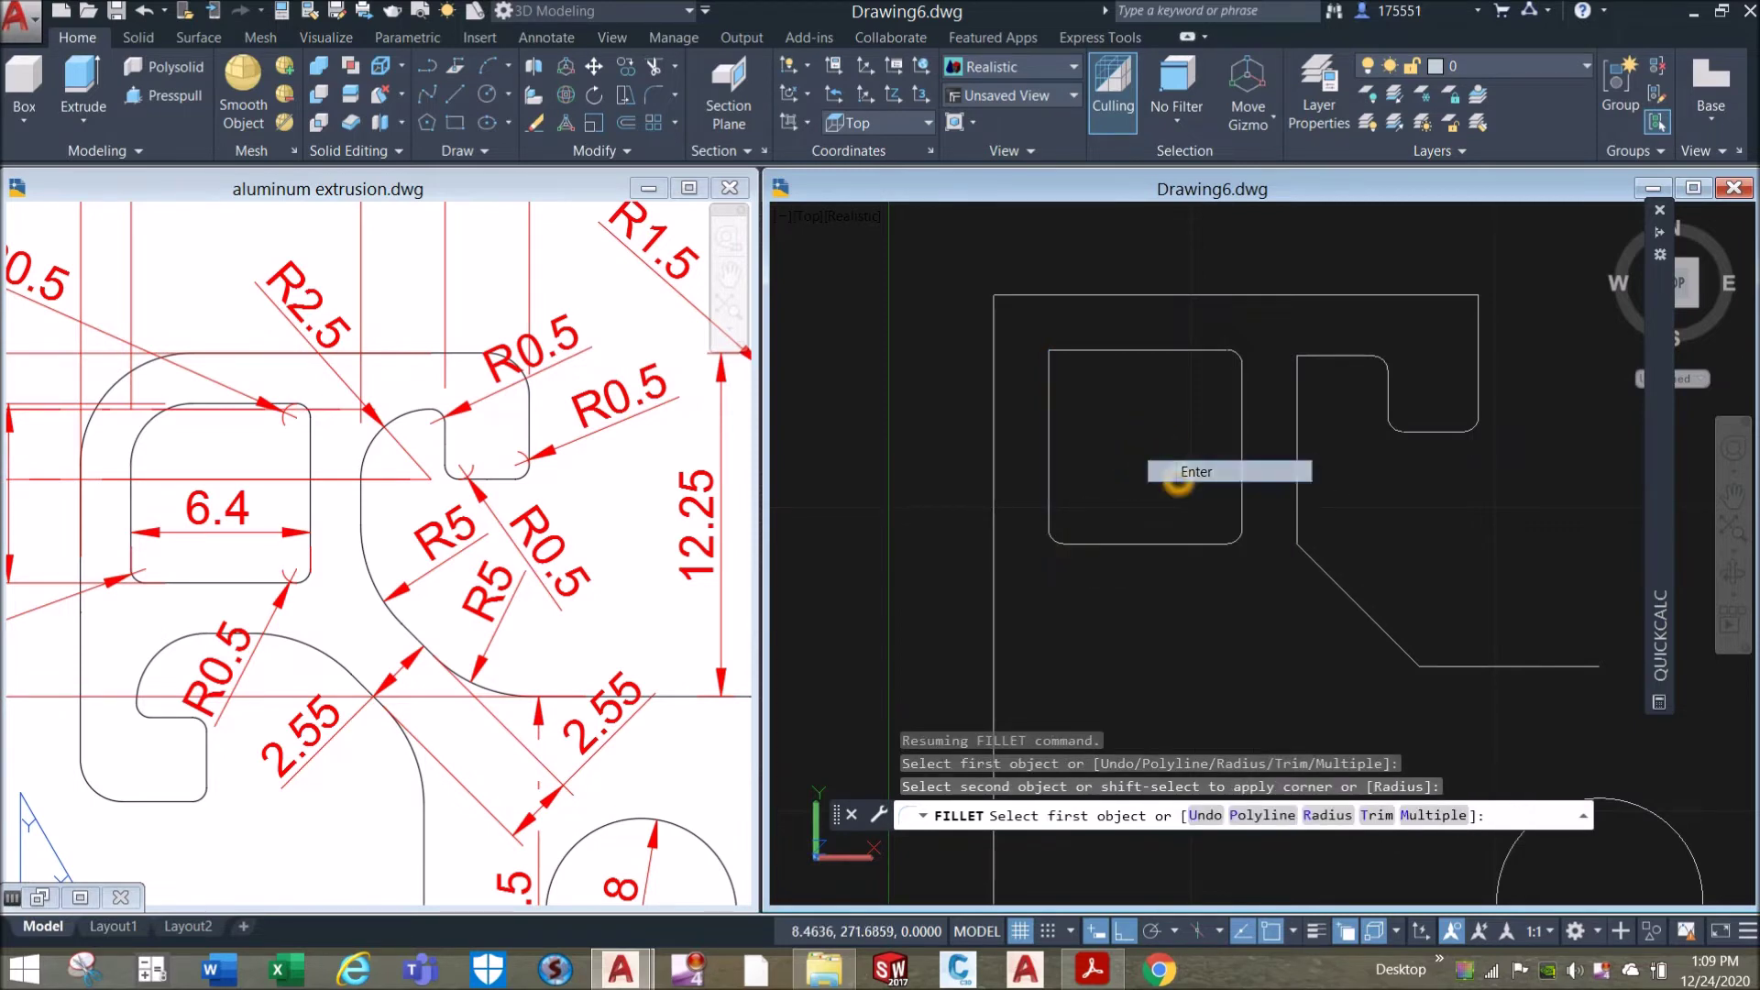
# Fillet the slot's upper-left corner with a radius of 2.5, as dimensioned in the reference drawing.
pyautogui.click(550, 513)
pyautogui.scroll(-4, 513, 505)
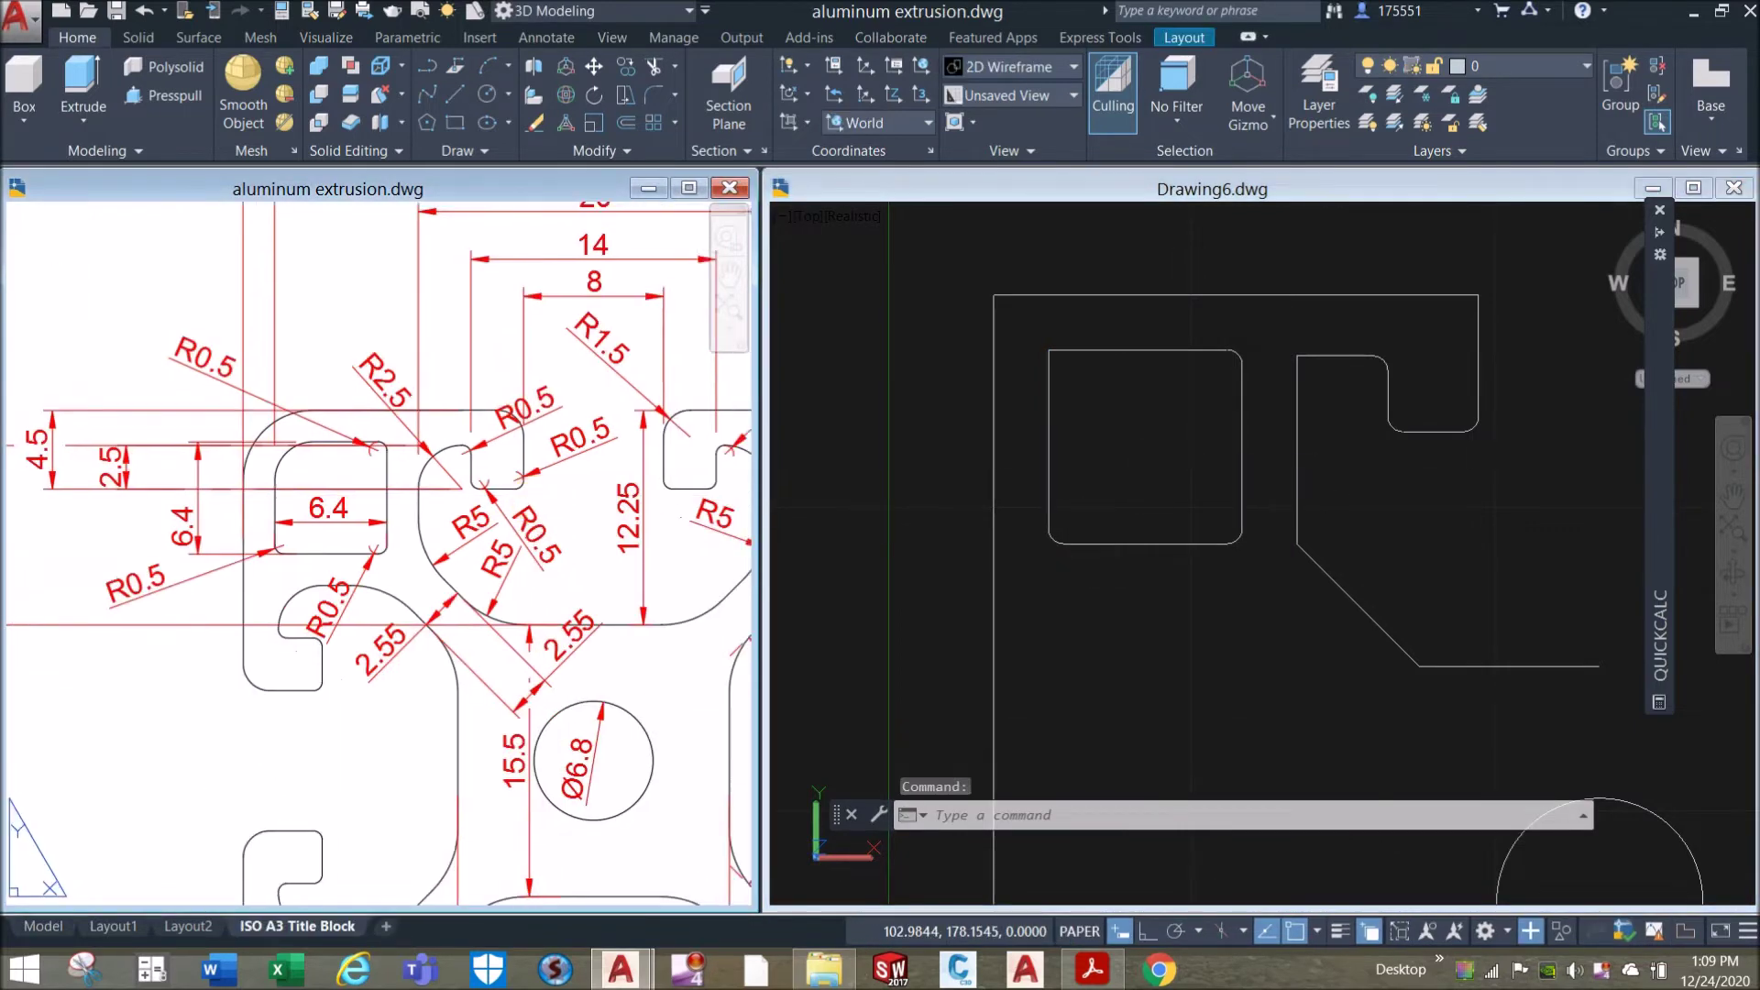
pyautogui.scroll(2, 489, 499)
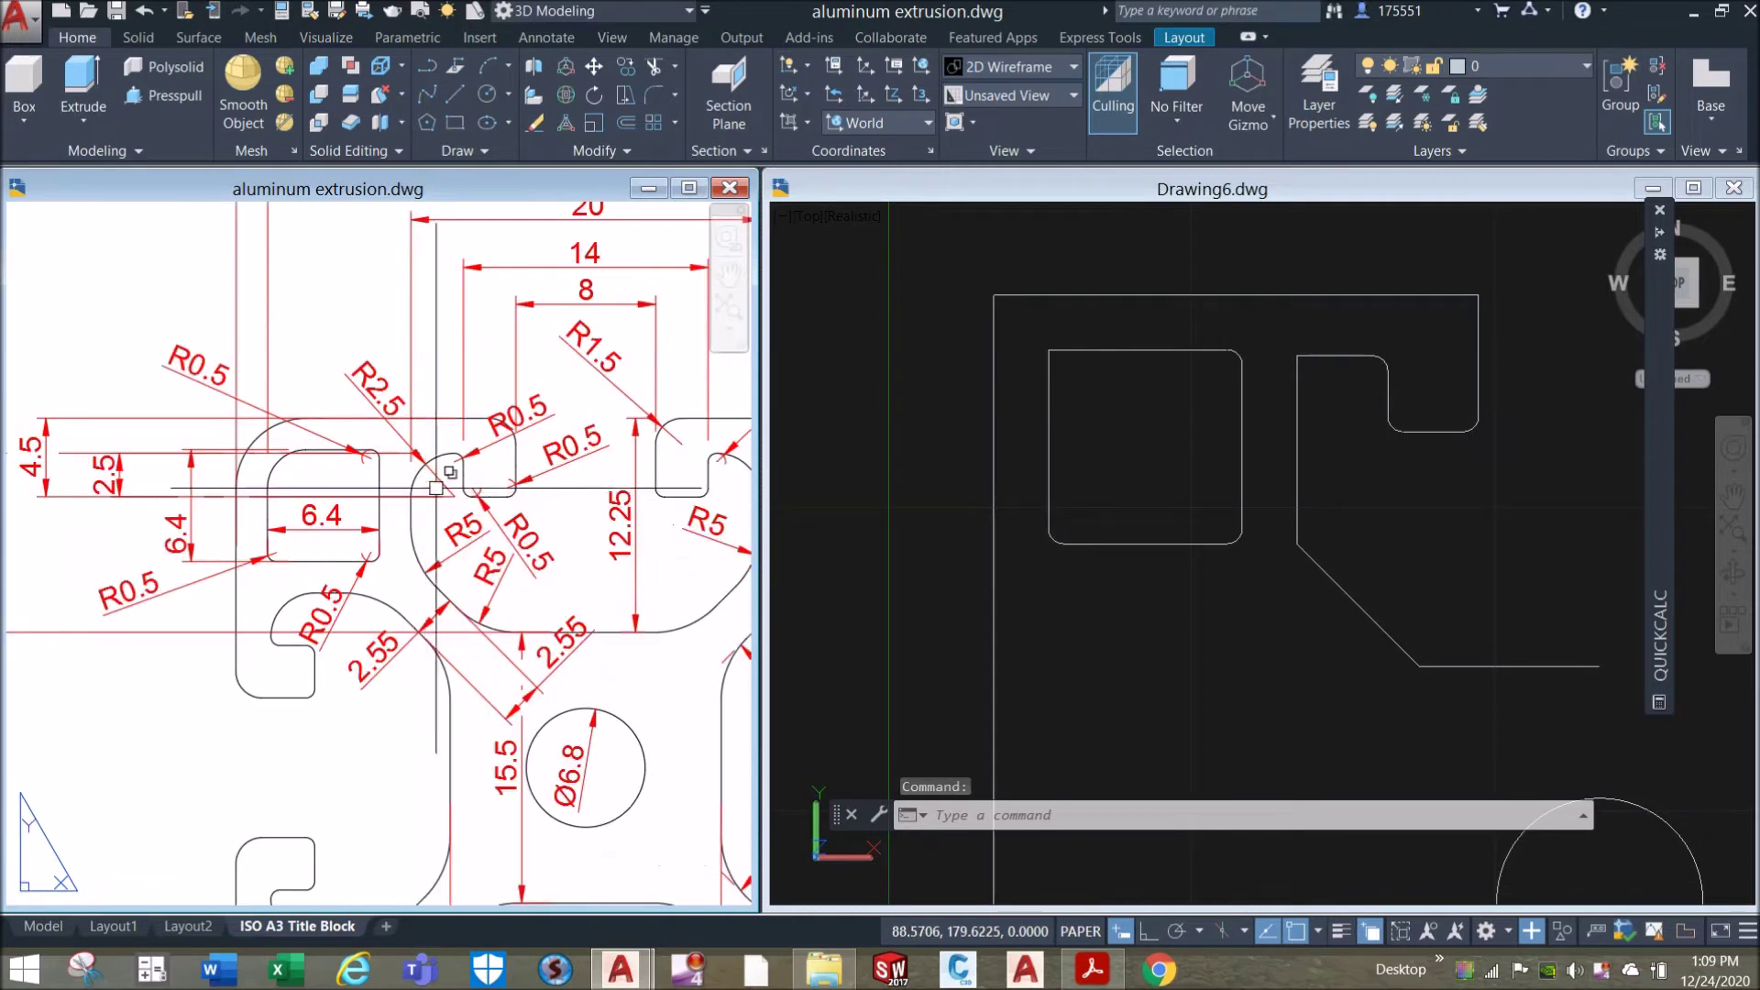
pyautogui.click(1195, 428)
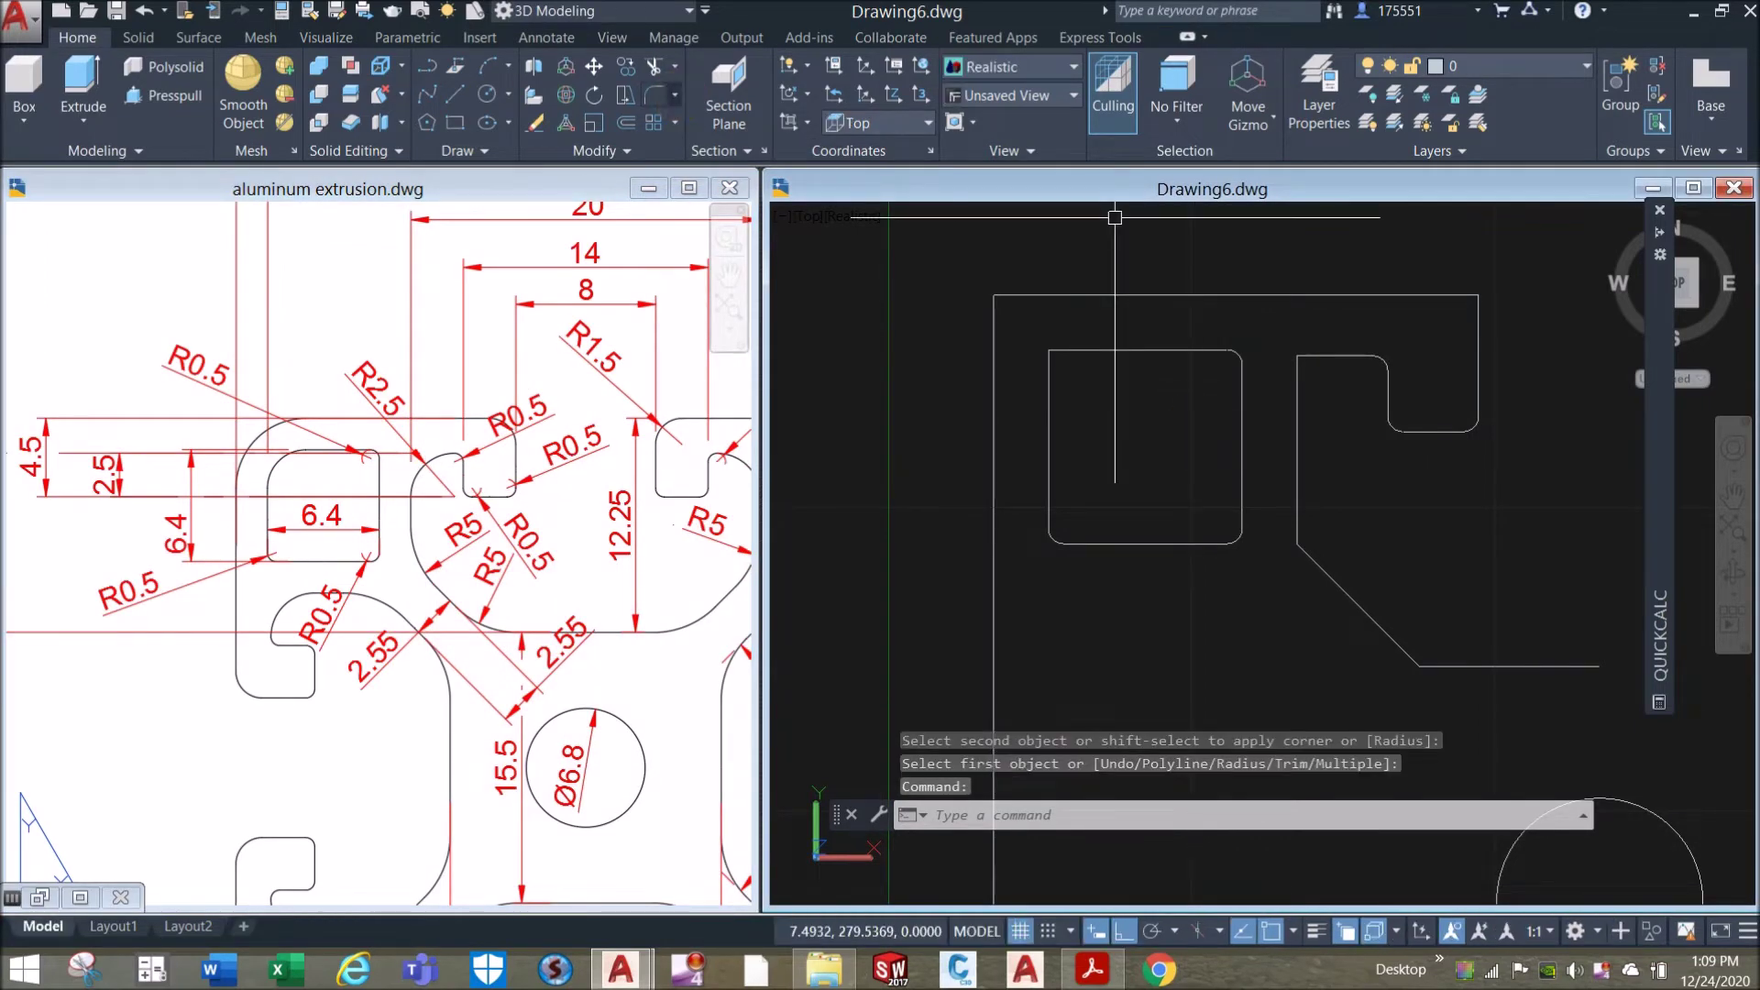
pyautogui.click(675, 95)
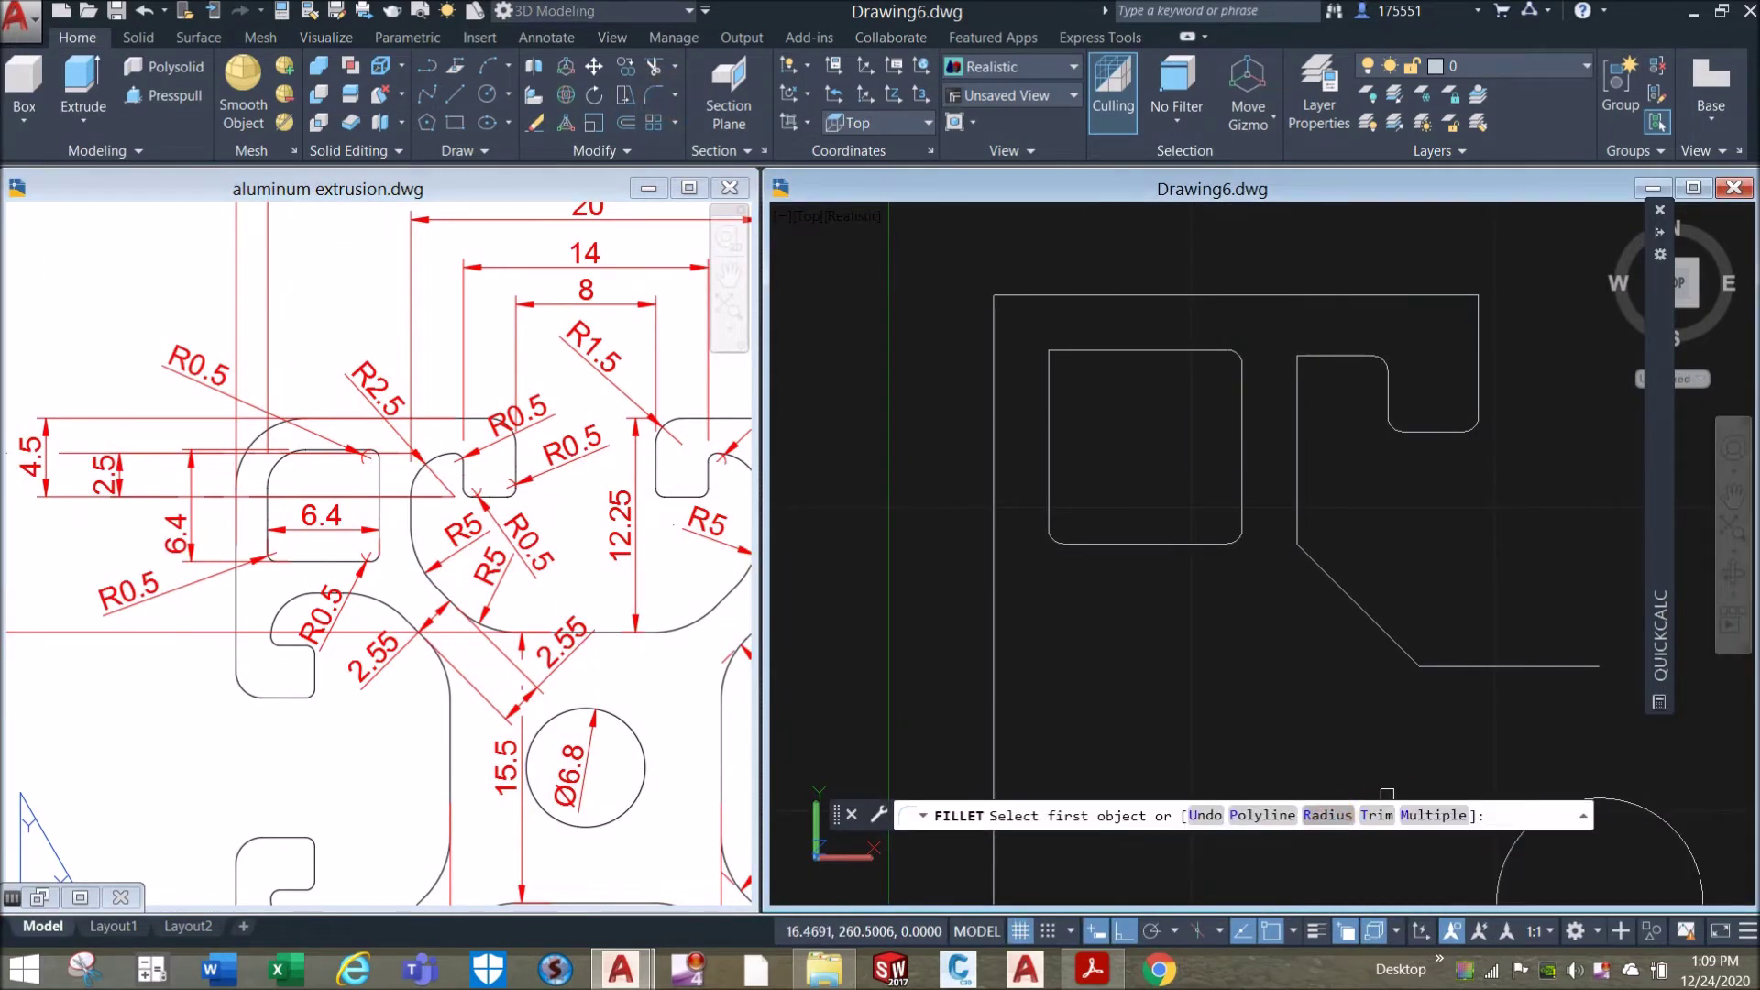
pyautogui.click(1329, 814)
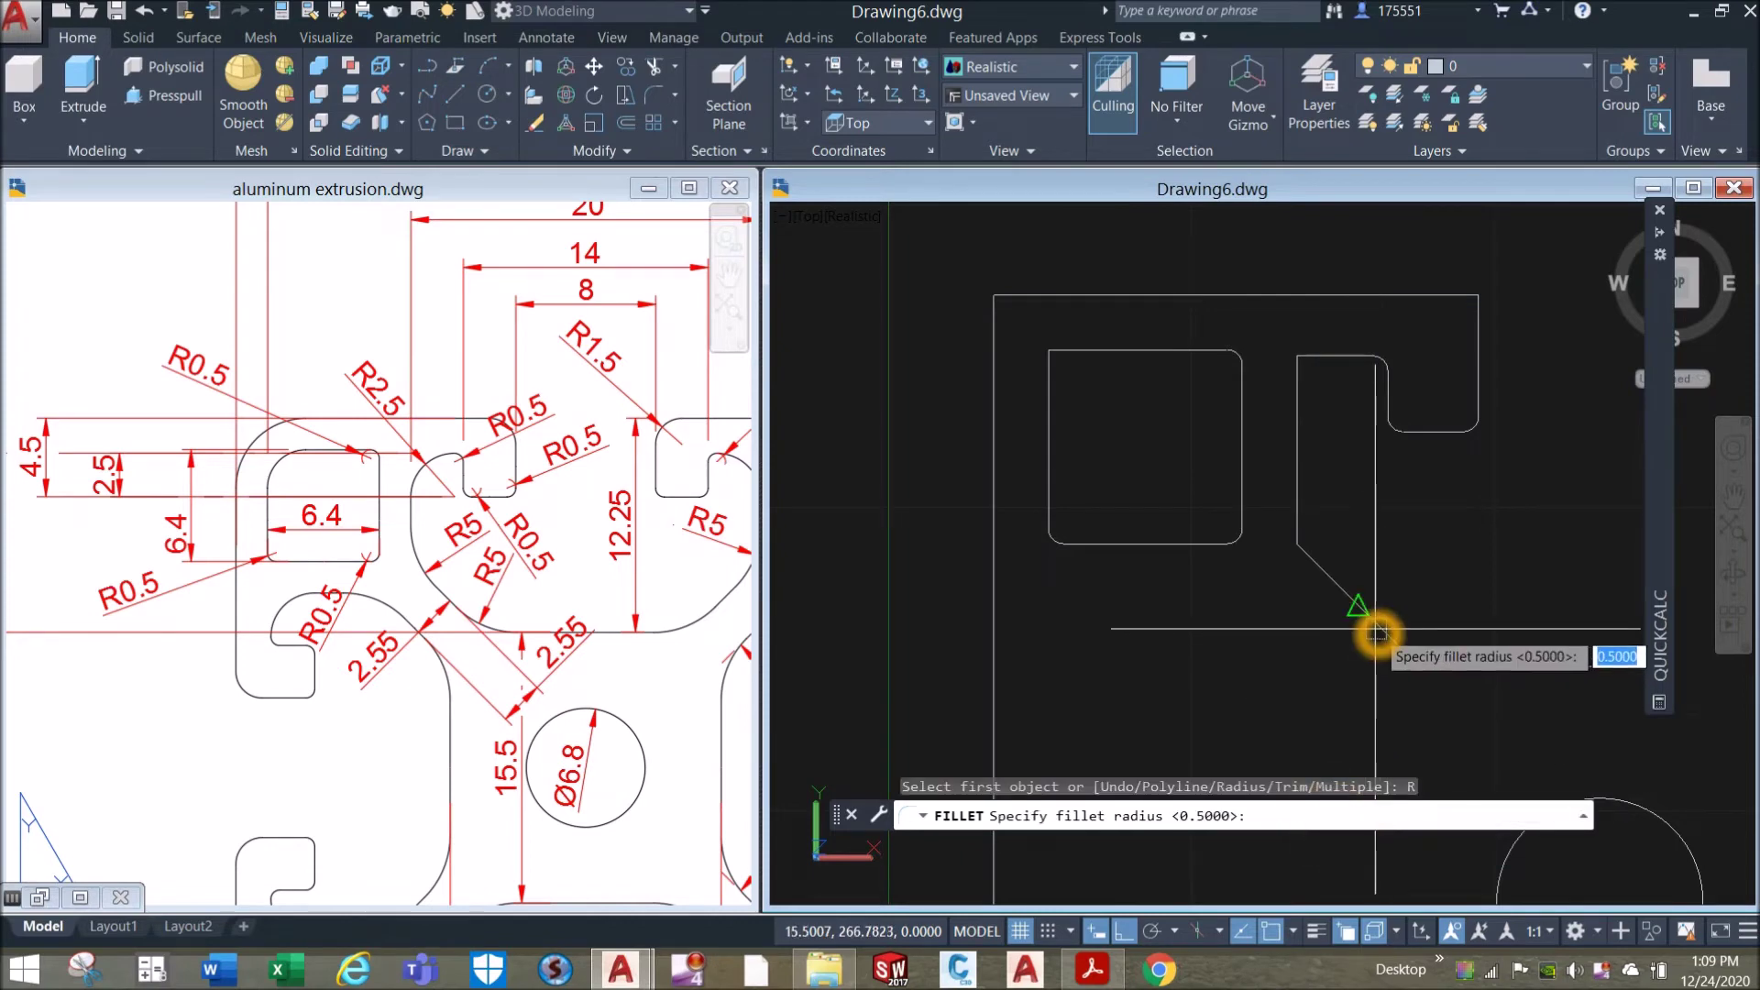
pyautogui.write('2.5')
pyautogui.press('Return')
pyautogui.scroll(2, 1286, 397)
pyautogui.moveTo(1286, 397)
pyautogui.mouseDown(button='middle')
pyautogui.moveTo(1161, 487)
pyautogui.moveTo(1167, 463)
pyautogui.mouseUp(button='middle')
pyautogui.click(1213, 421)
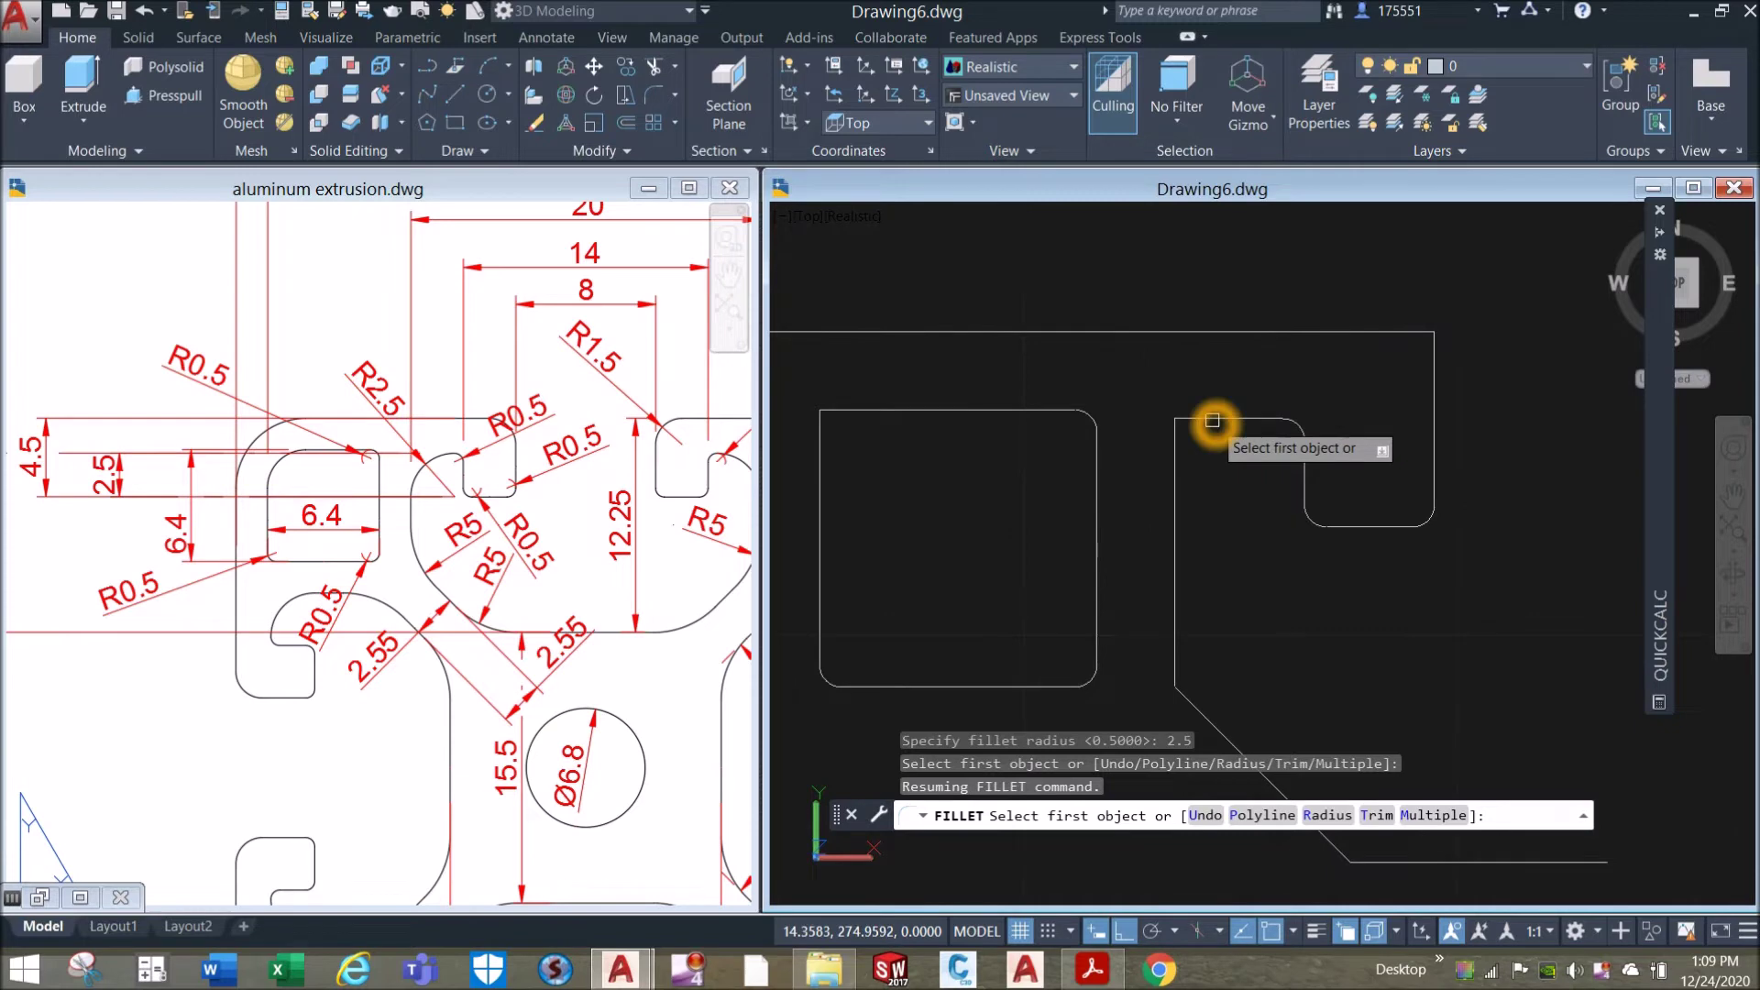
pyautogui.click(1173, 460)
pyautogui.scroll(-3, 1172, 460)
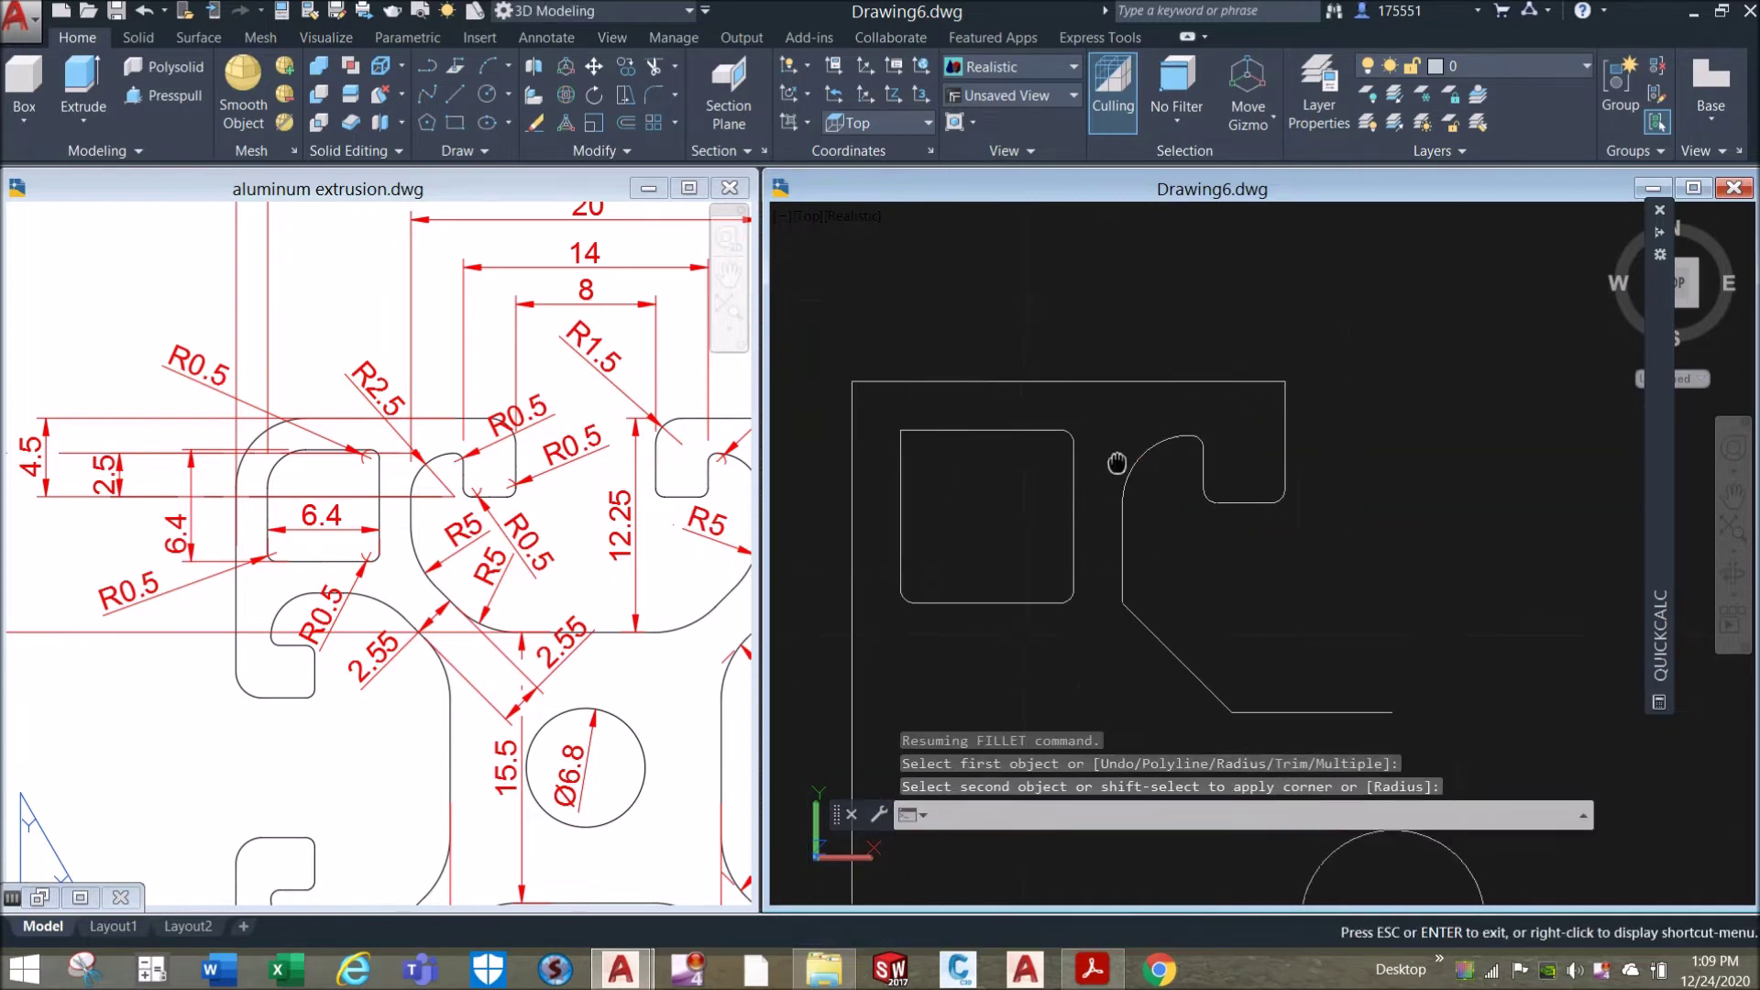
# Fillet the slot lip's upper outer corner with a radius of 1.5, as dimensioned in the reference drawing.
pyautogui.click(522, 532)
pyautogui.scroll(4, 550, 458)
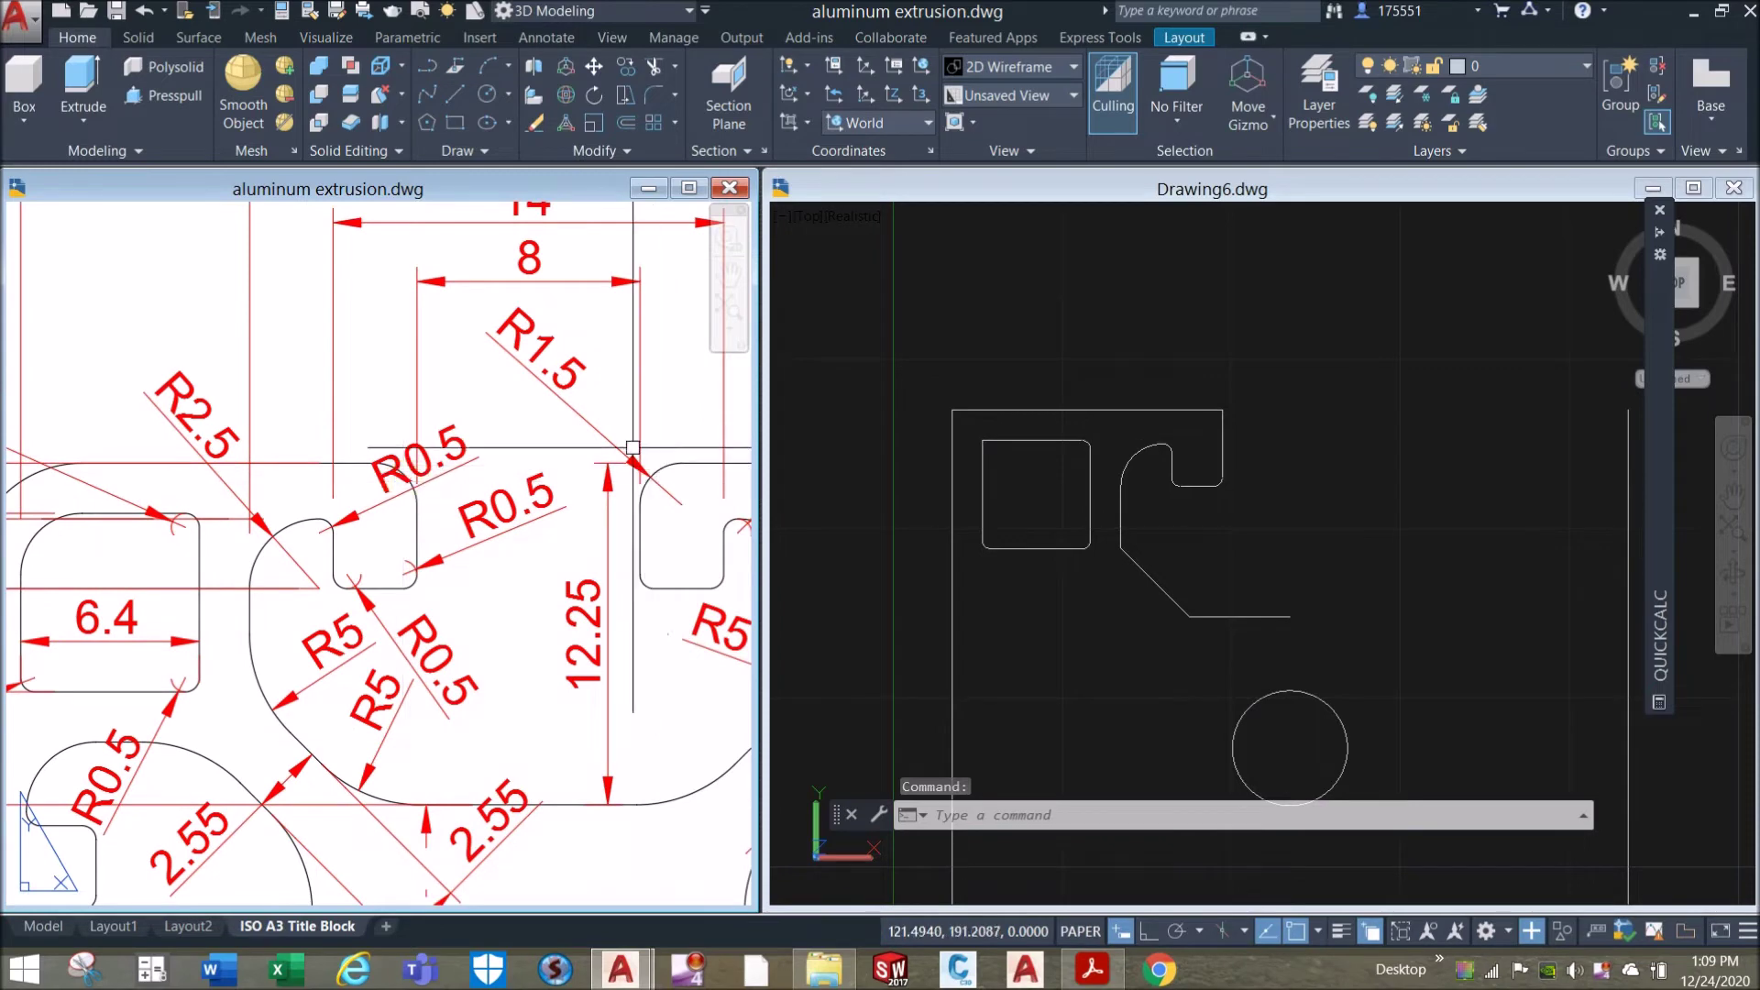
pyautogui.click(659, 466)
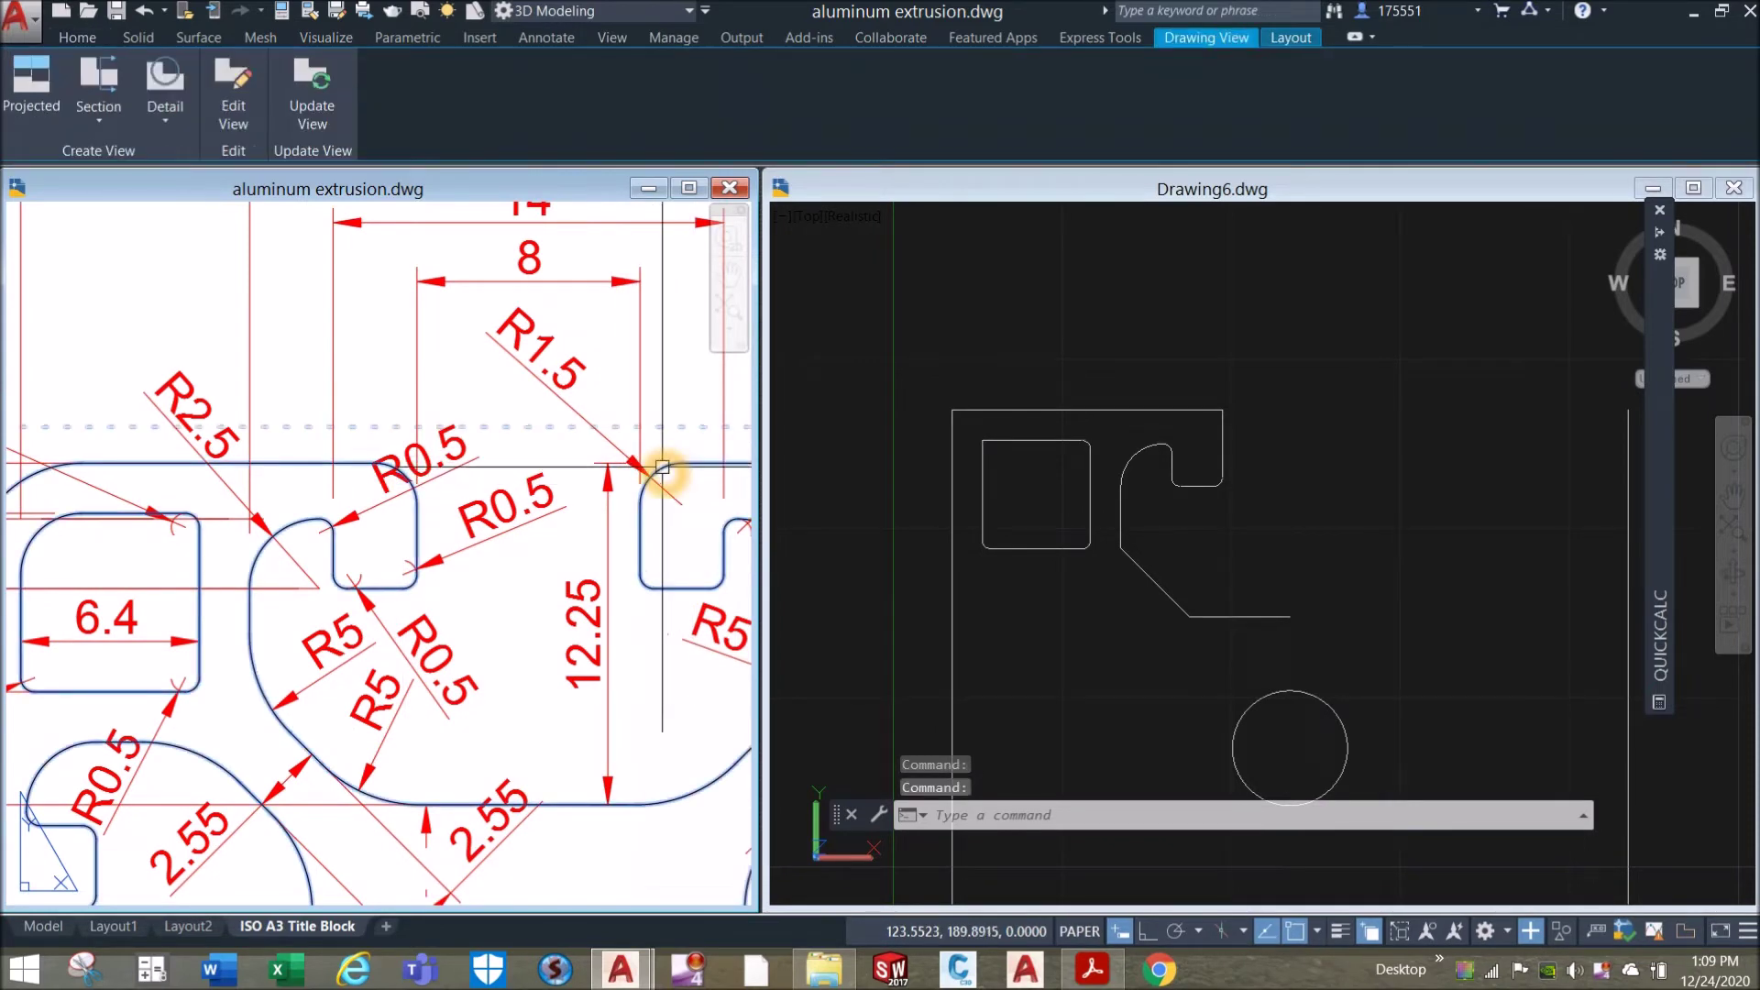
pyautogui.press('Escape')
pyautogui.click(583, 410)
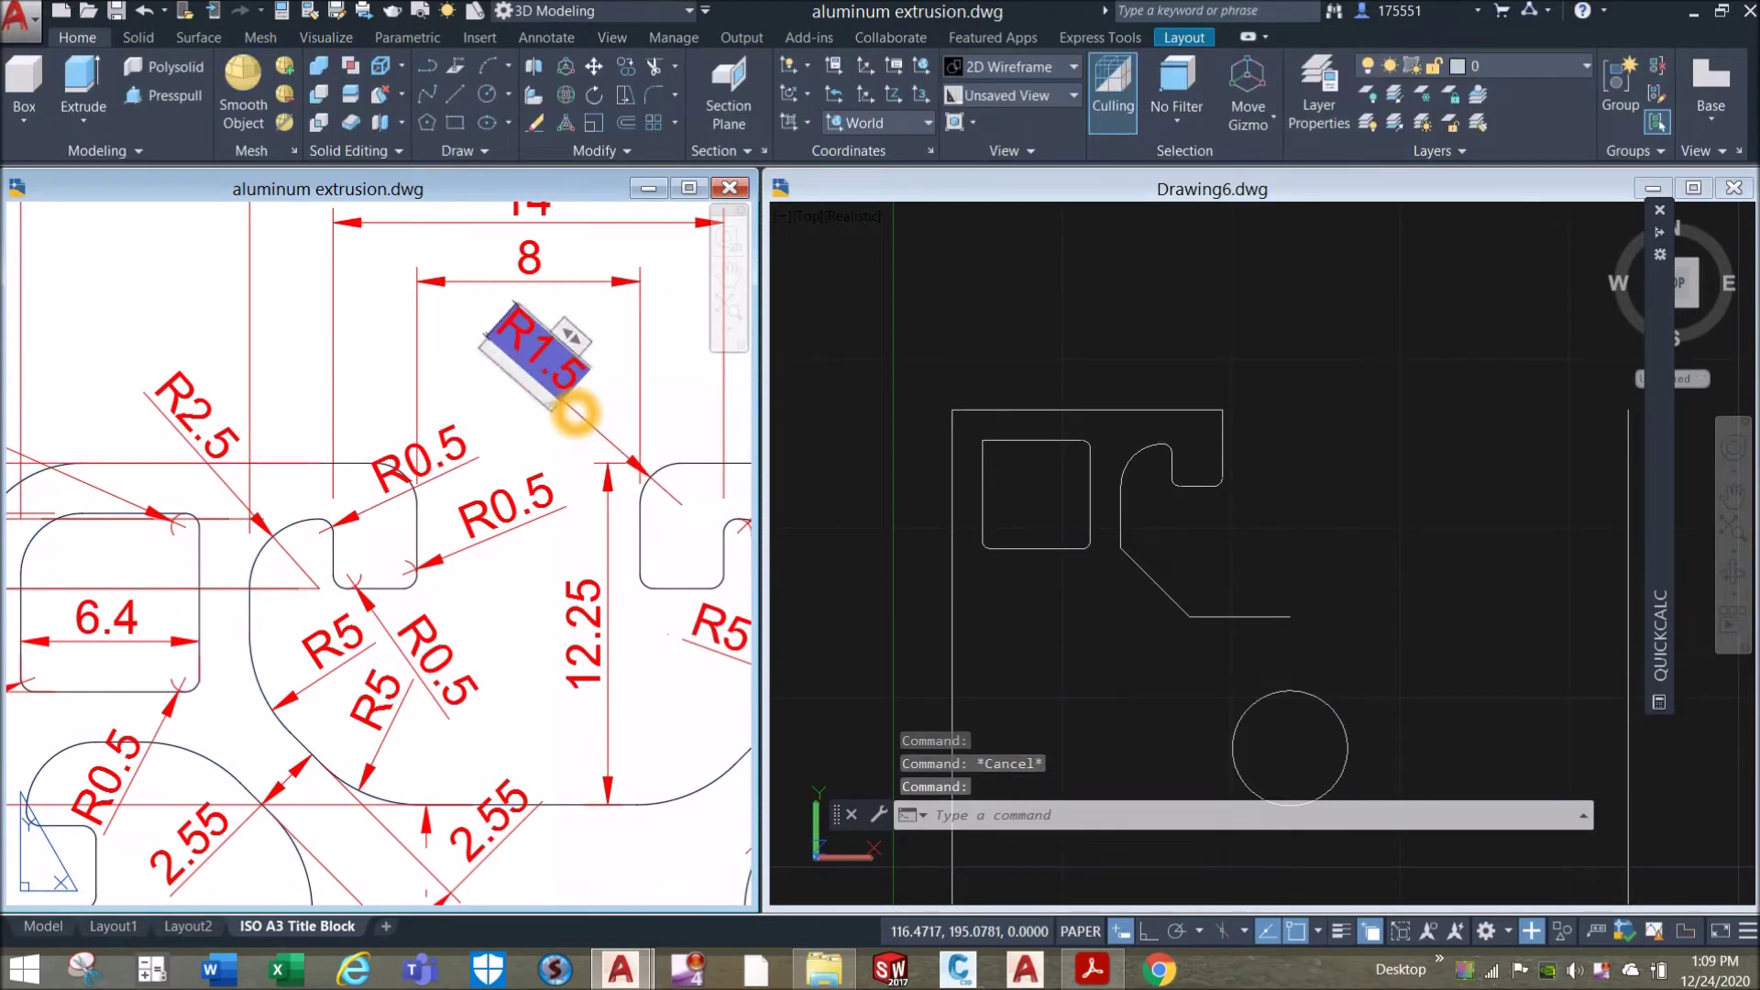
pyautogui.doubleClick(574, 413)
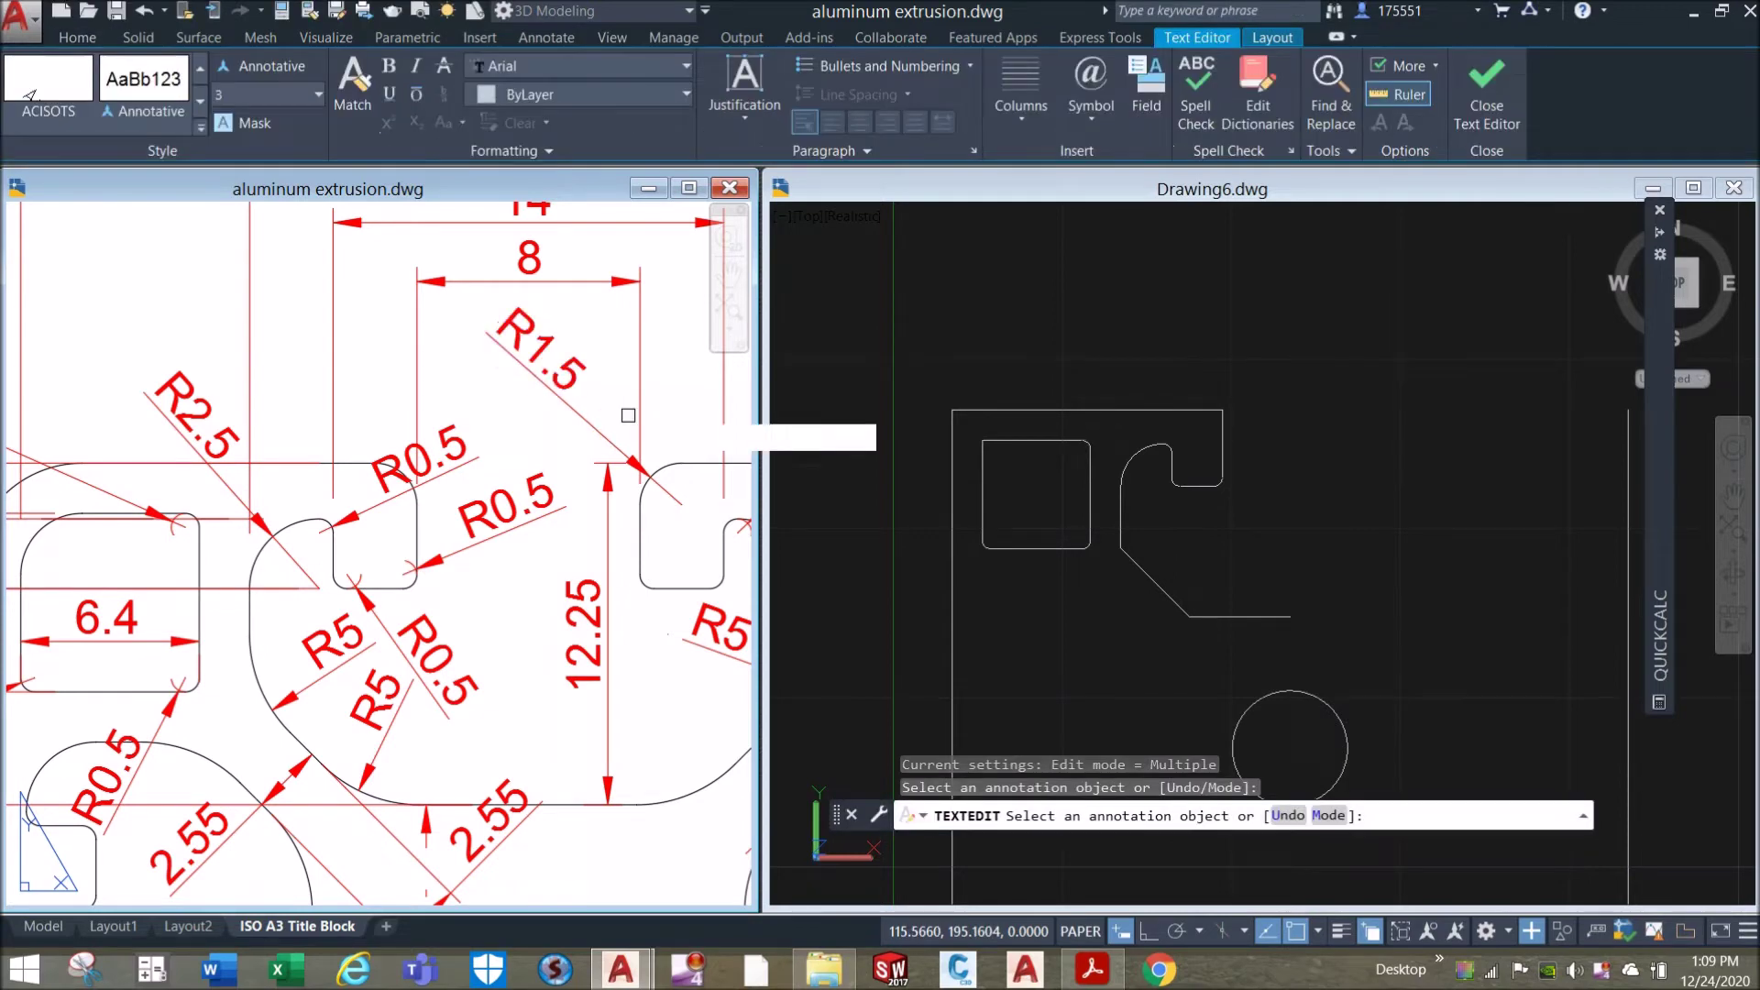
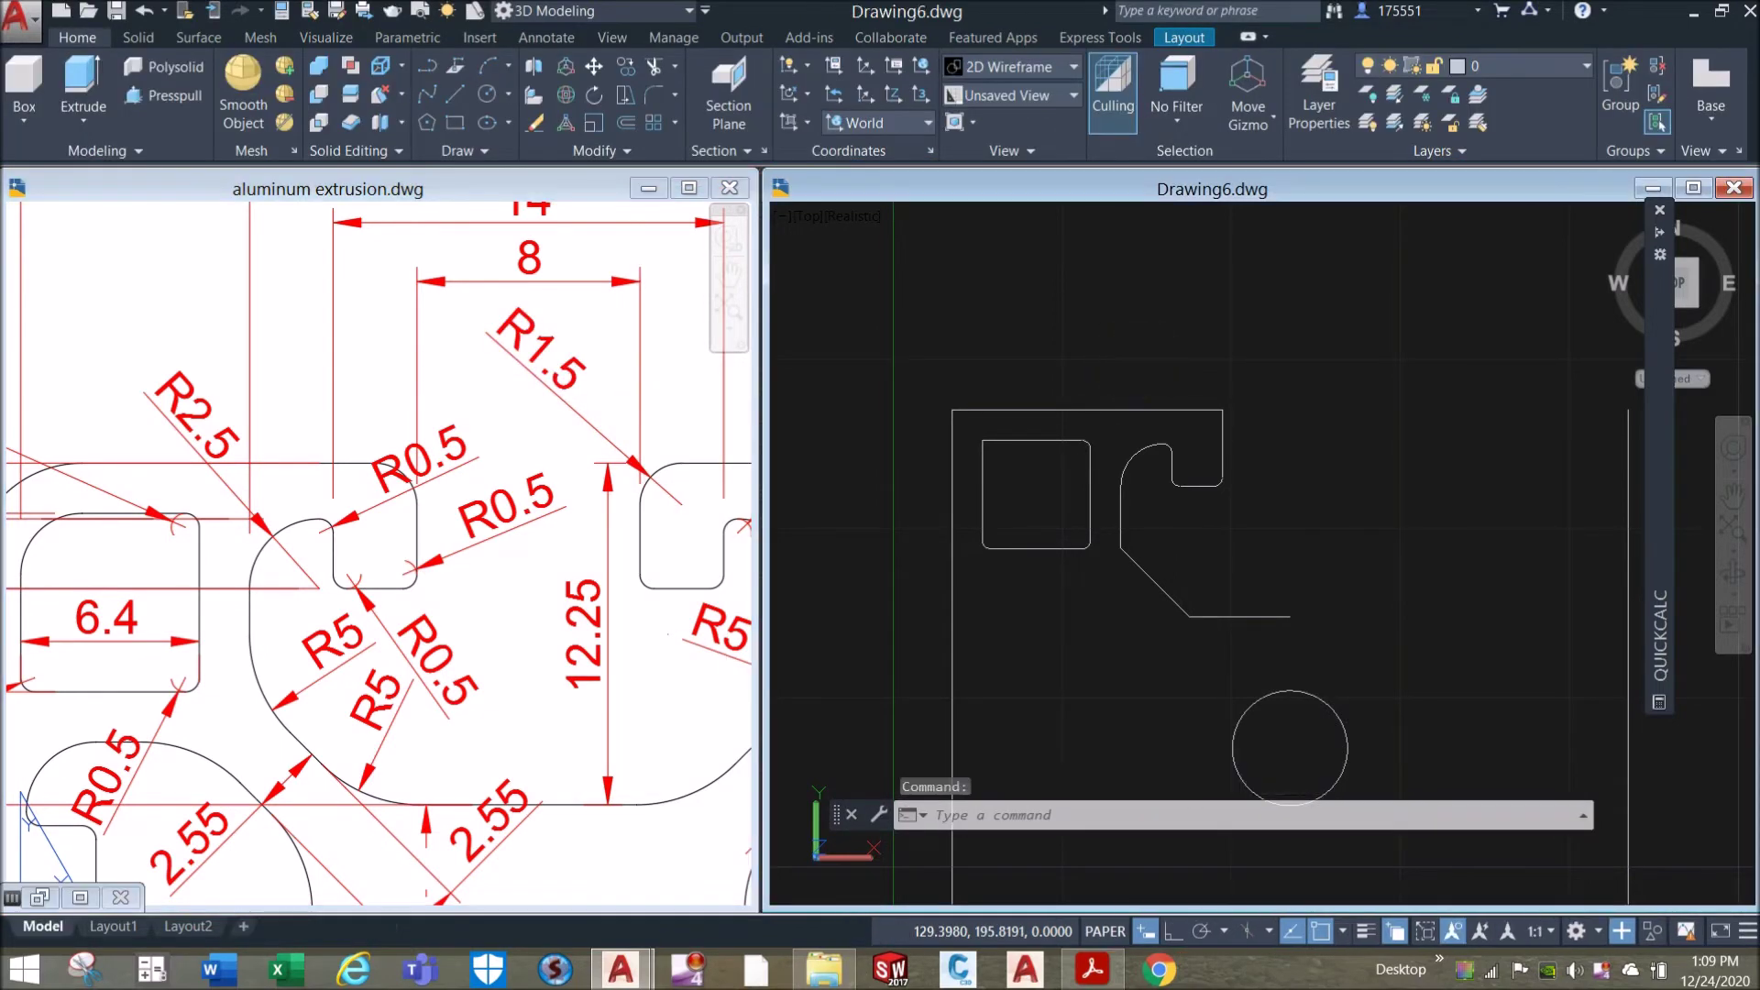
pyautogui.write('f')
pyautogui.press('Return')
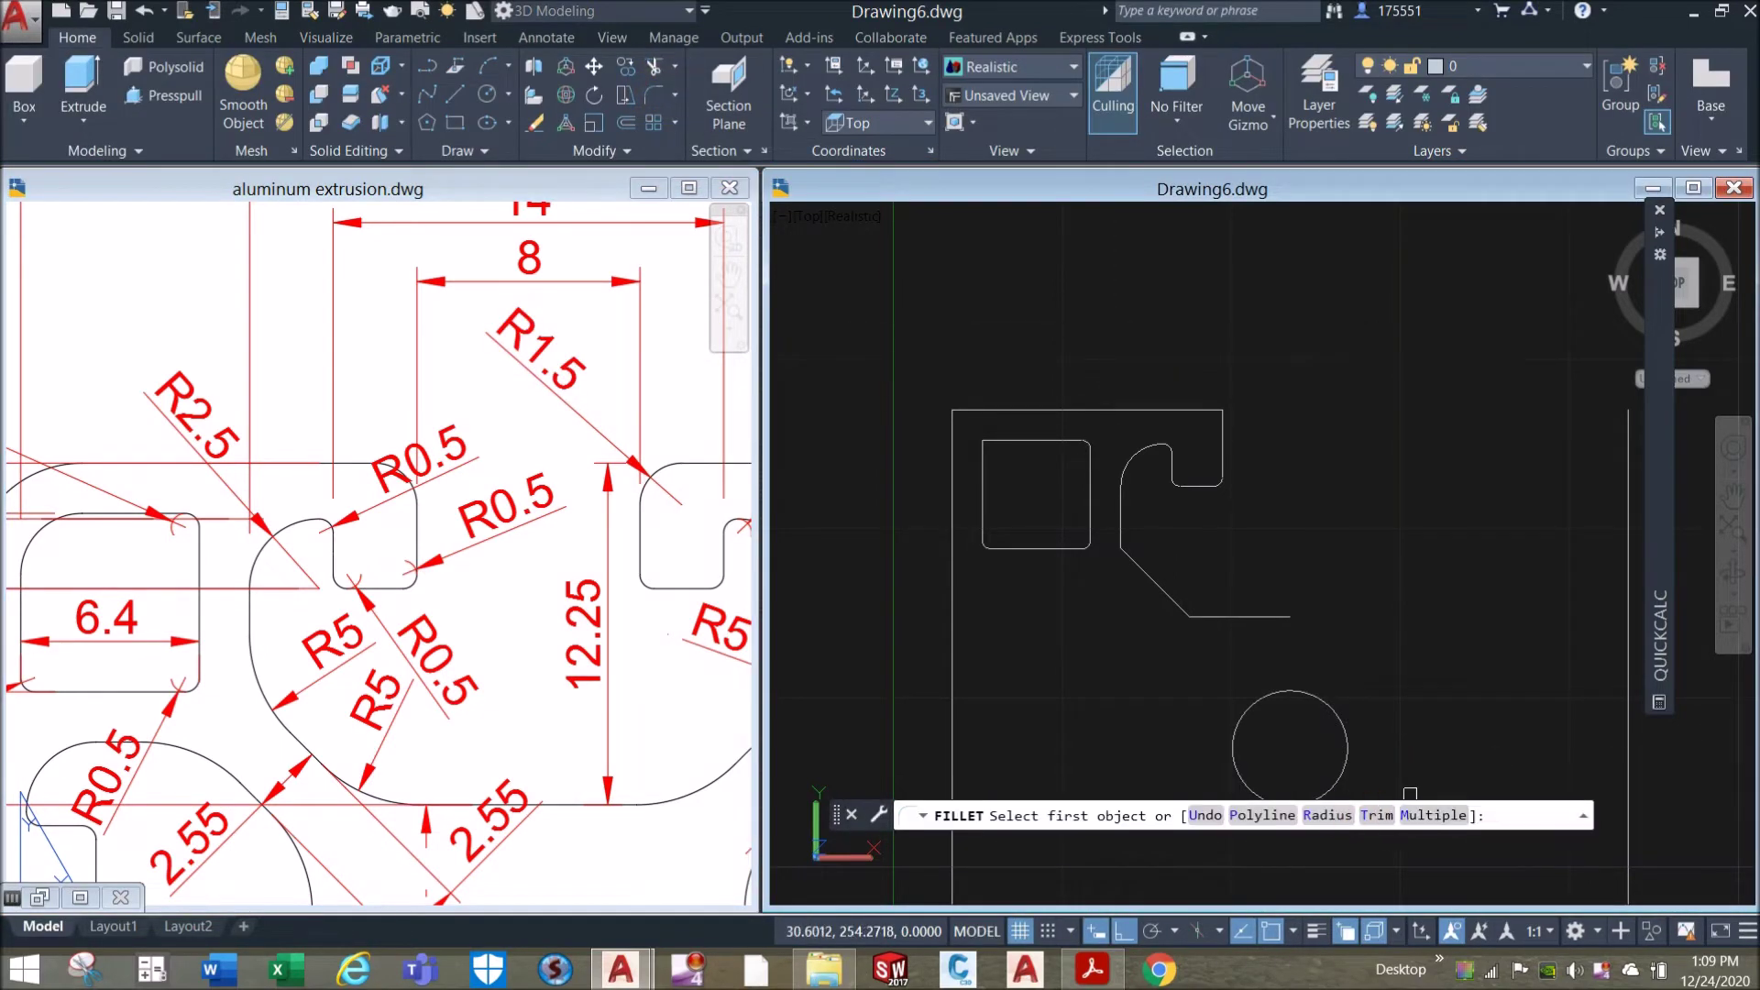
pyautogui.click(1337, 814)
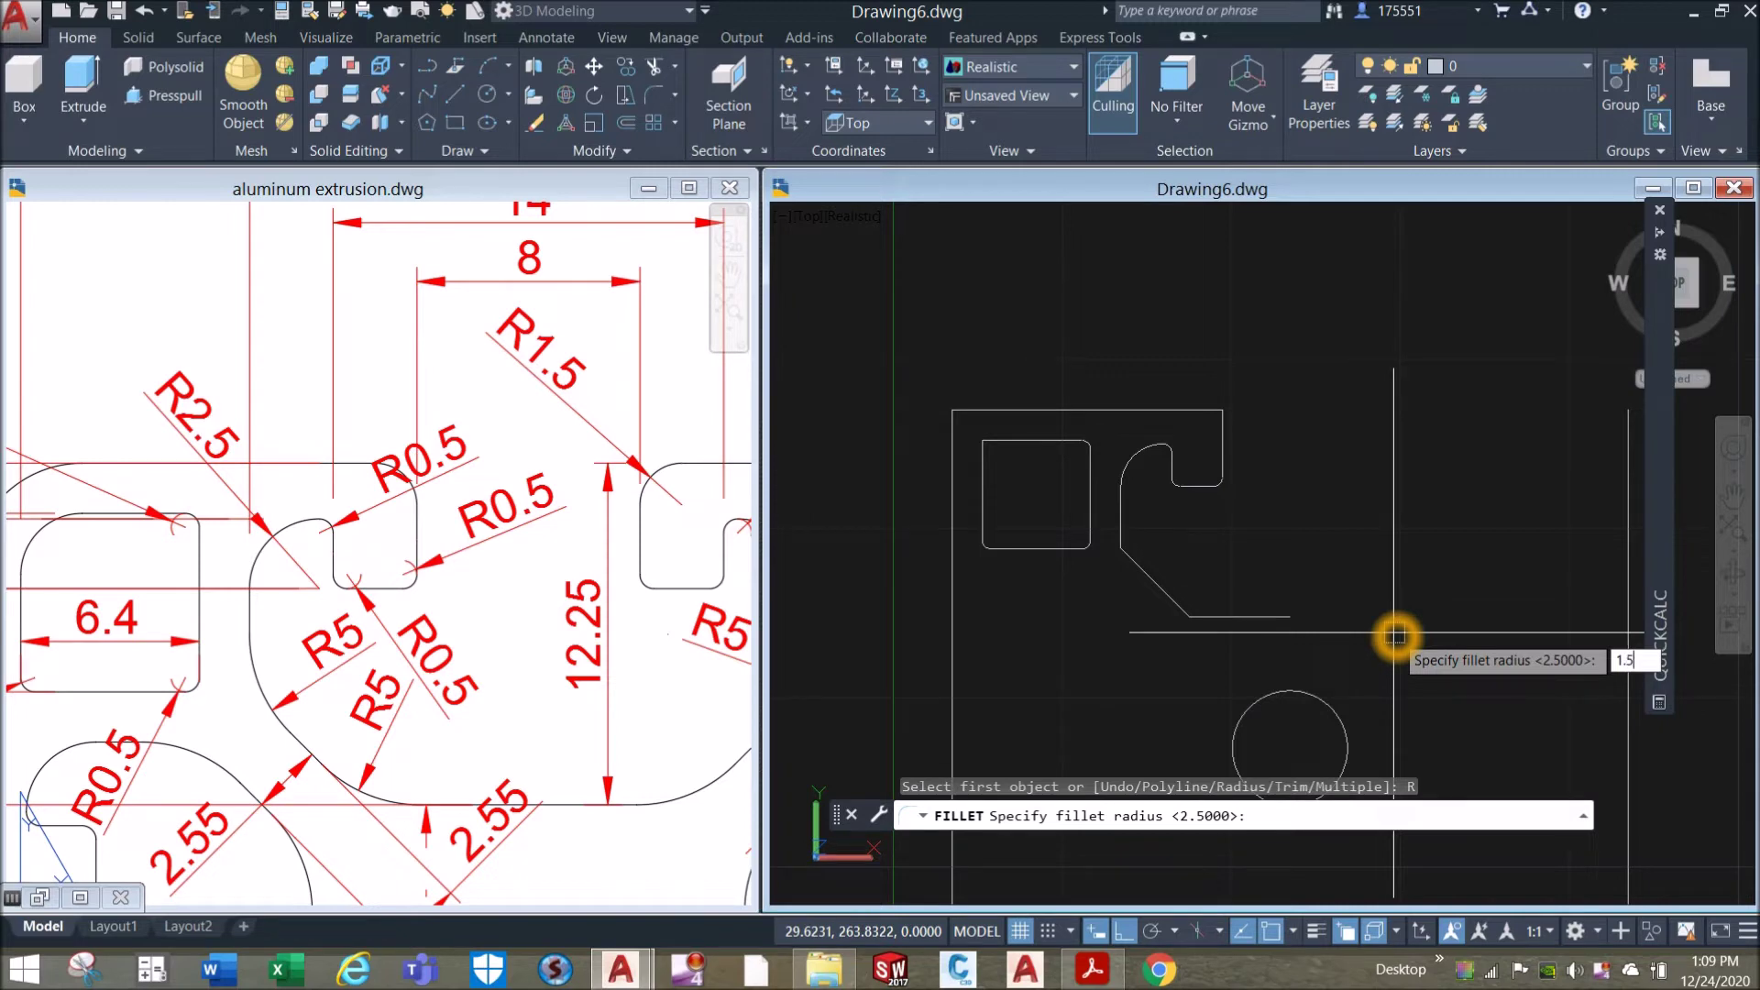
pyautogui.press('Return')
pyautogui.click(1187, 414)
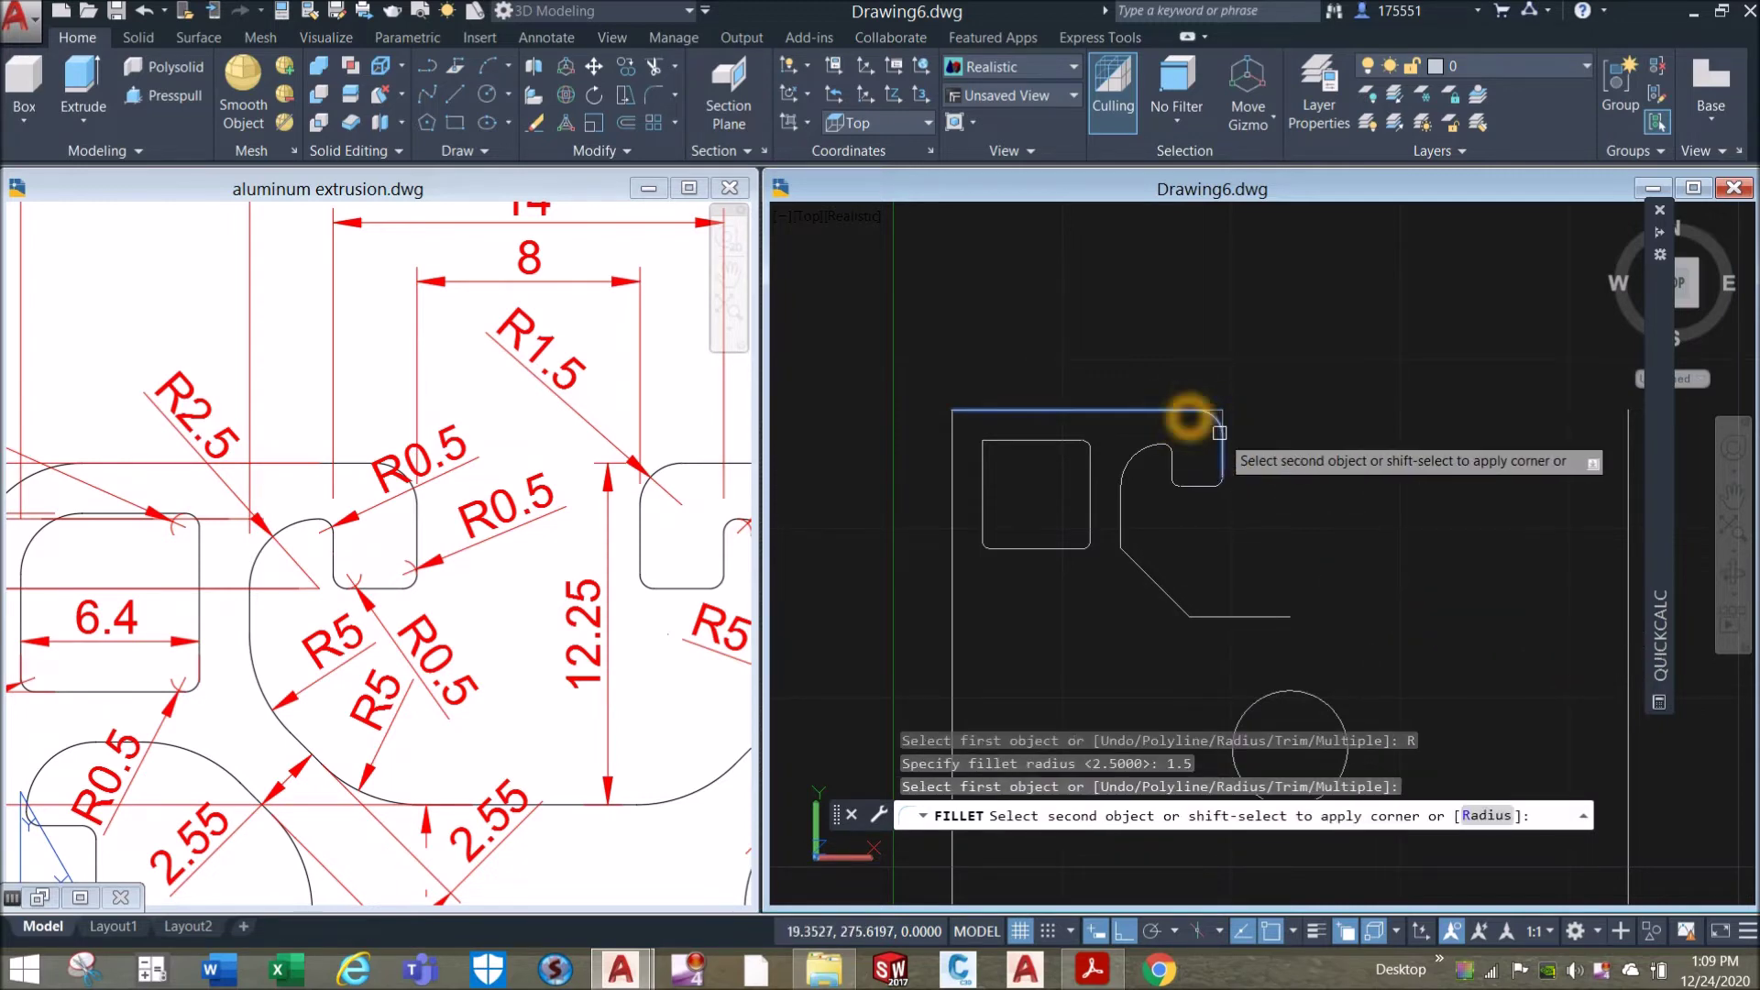
pyautogui.click(1221, 432)
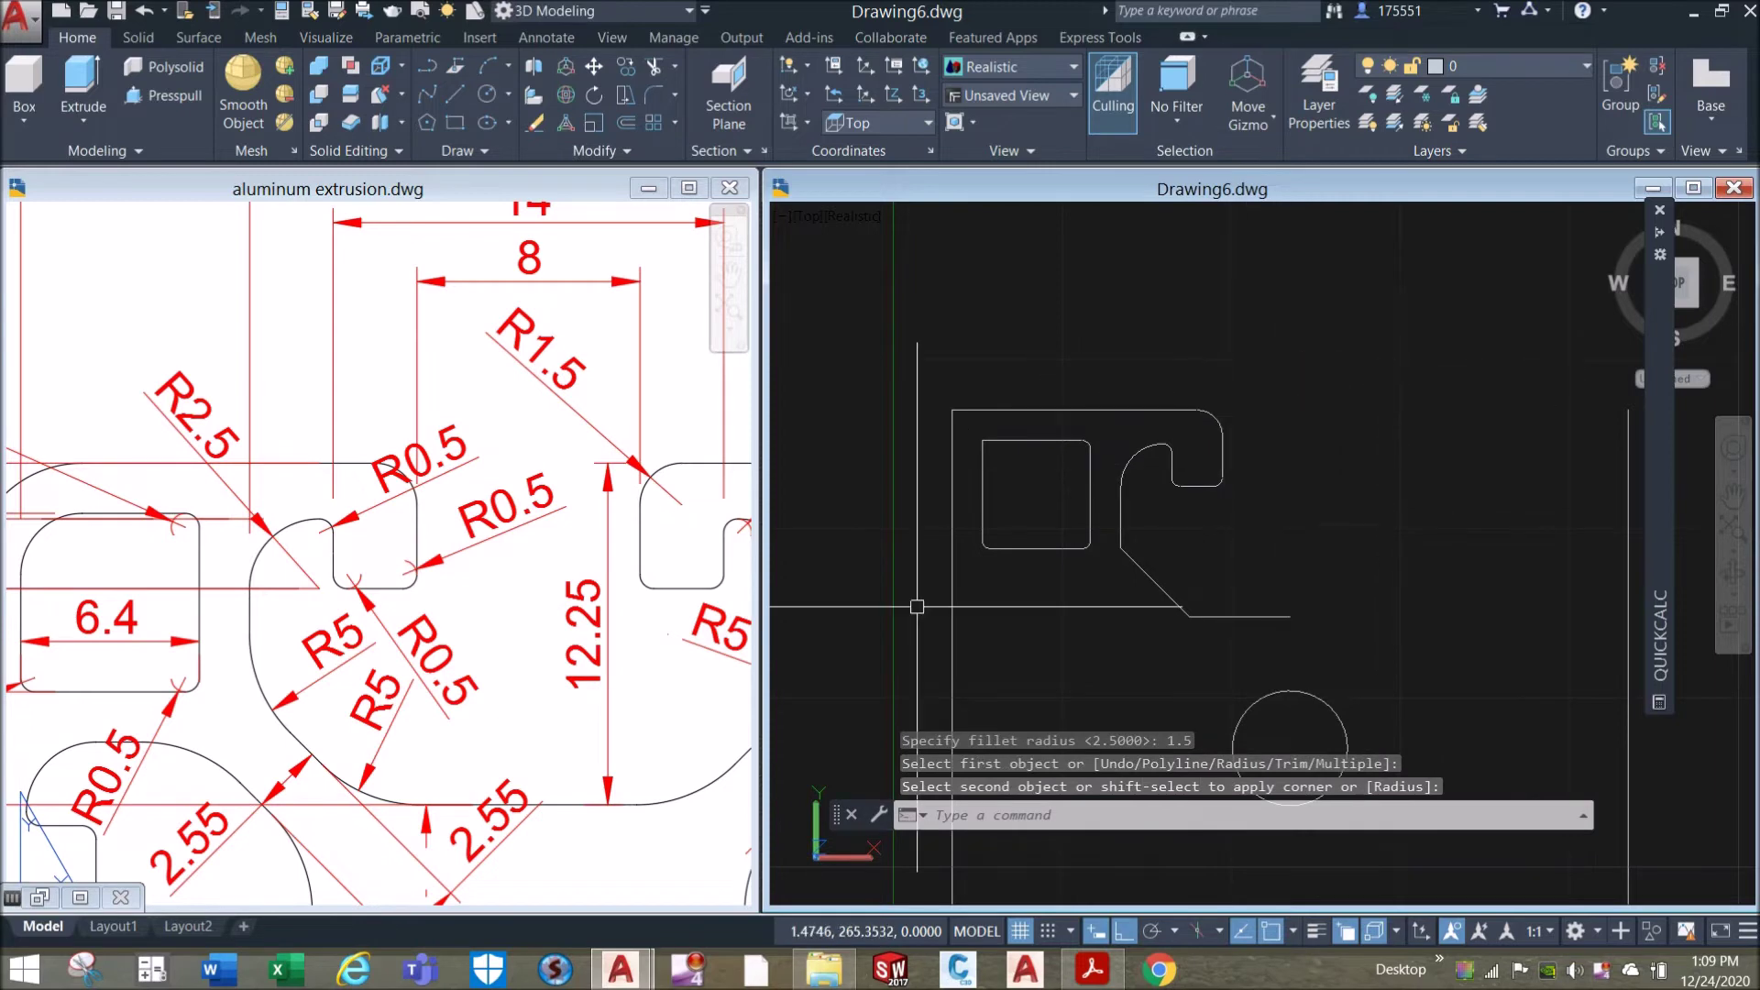
# Fillet the corner between the slot's left side and its diagonal edge with radius 5, as dimensioned in the reference drawing.
pyautogui.click(467, 674)
pyautogui.scroll(-3, 492, 605)
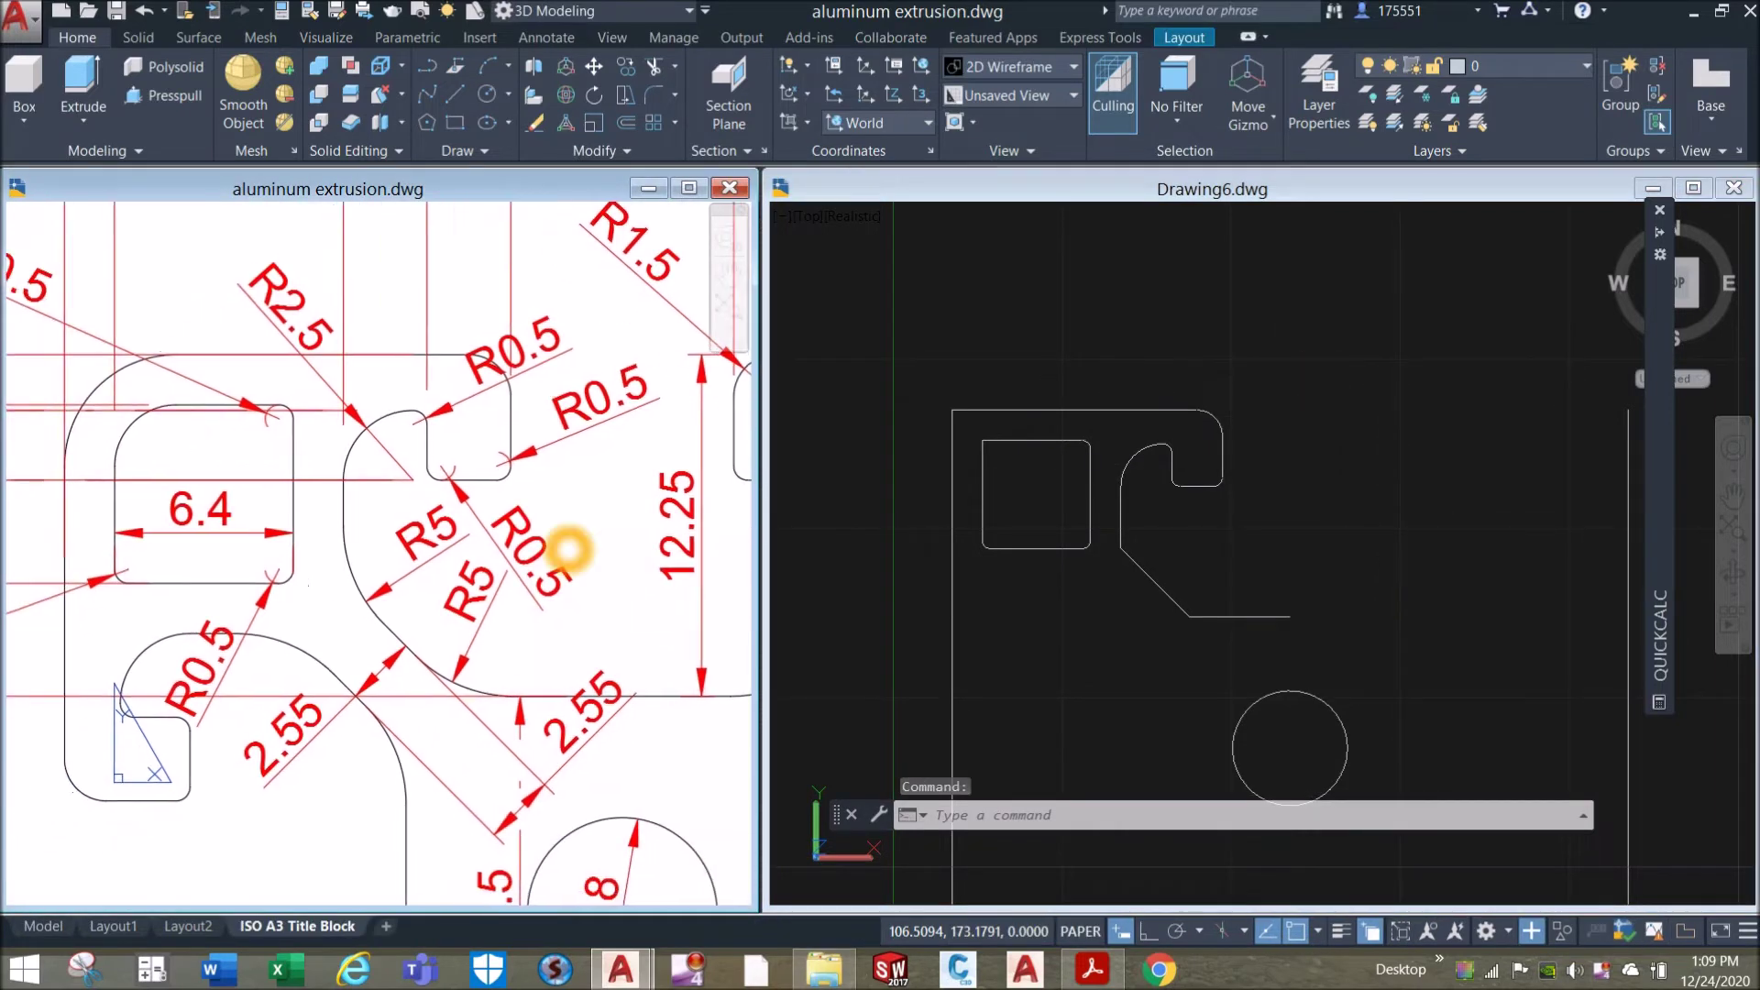
pyautogui.scroll(4, 510, 569)
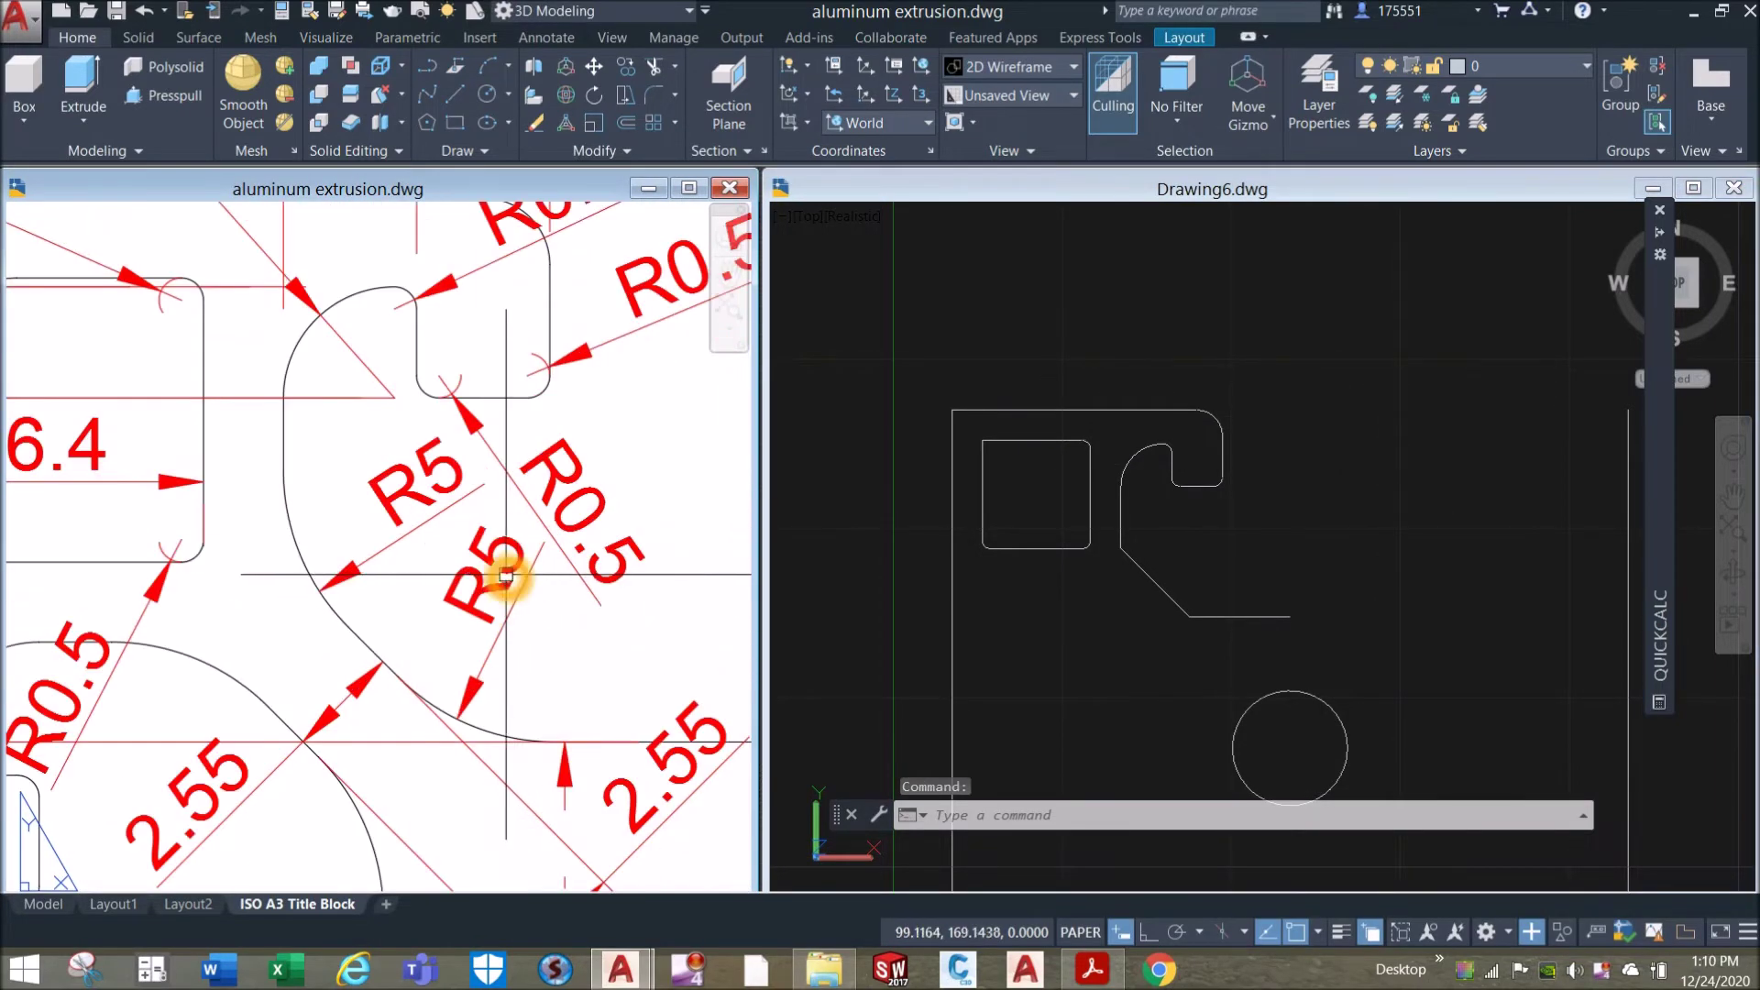
pyautogui.click(1023, 355)
pyautogui.write('f')
pyautogui.press('Return')
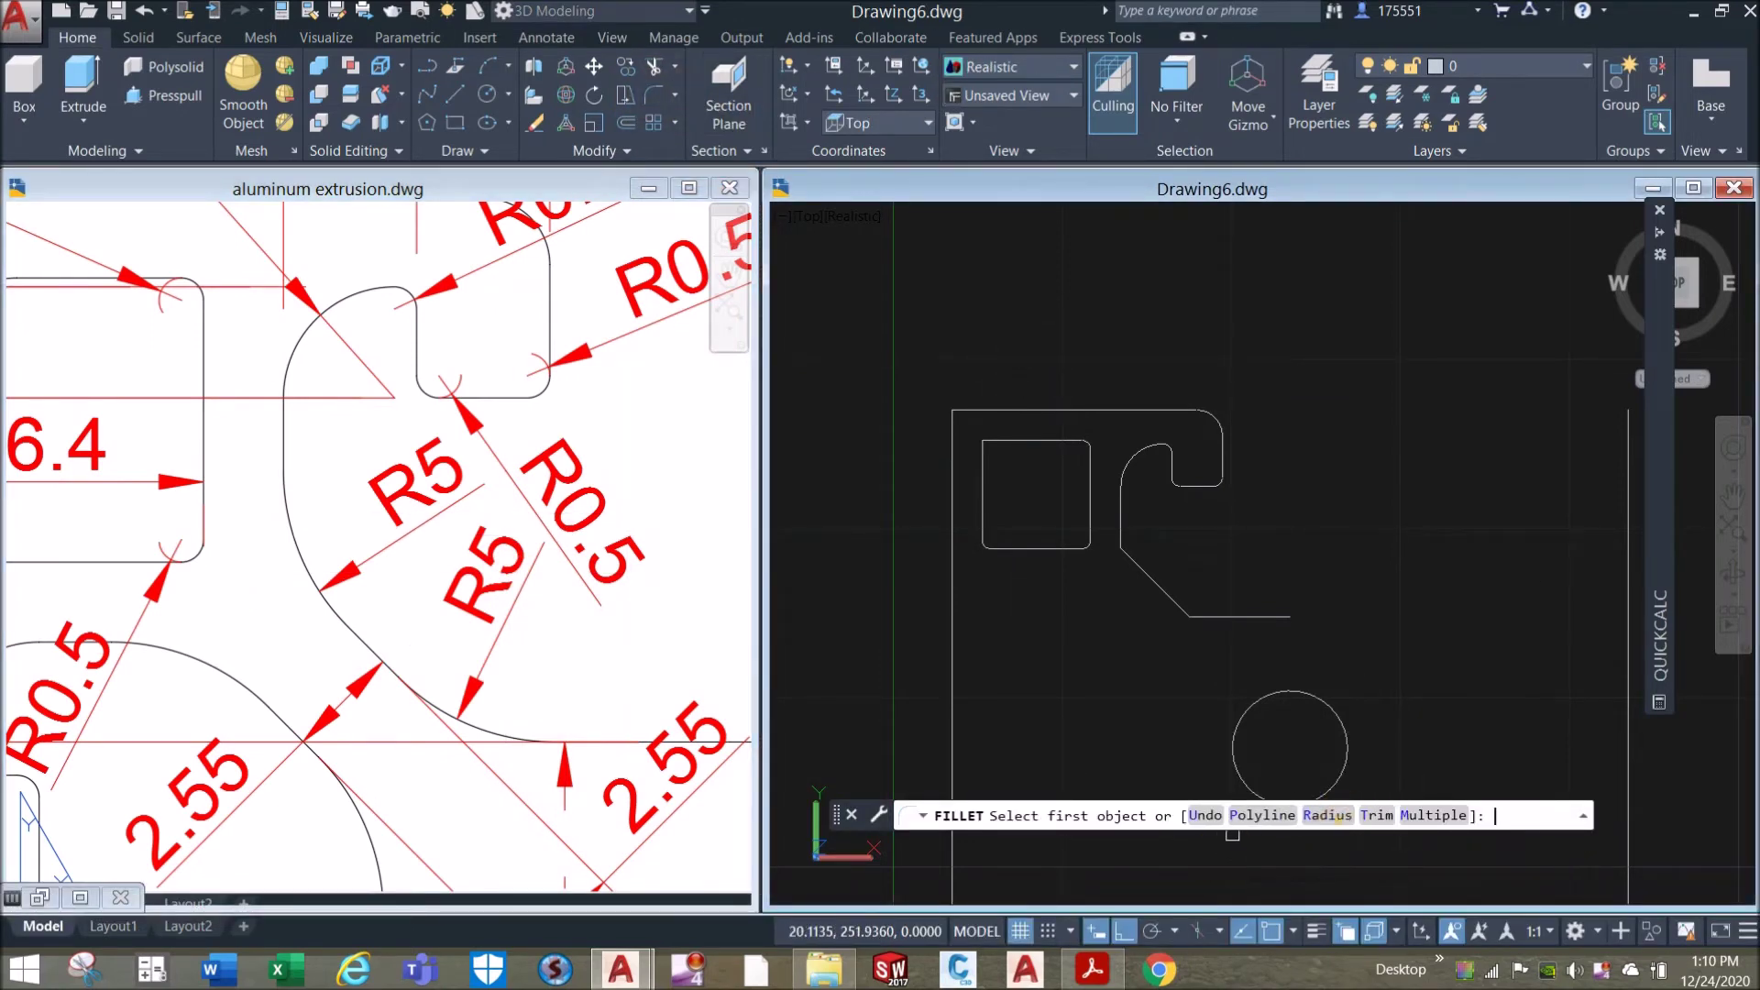
pyautogui.write('r')
pyautogui.press('Return')
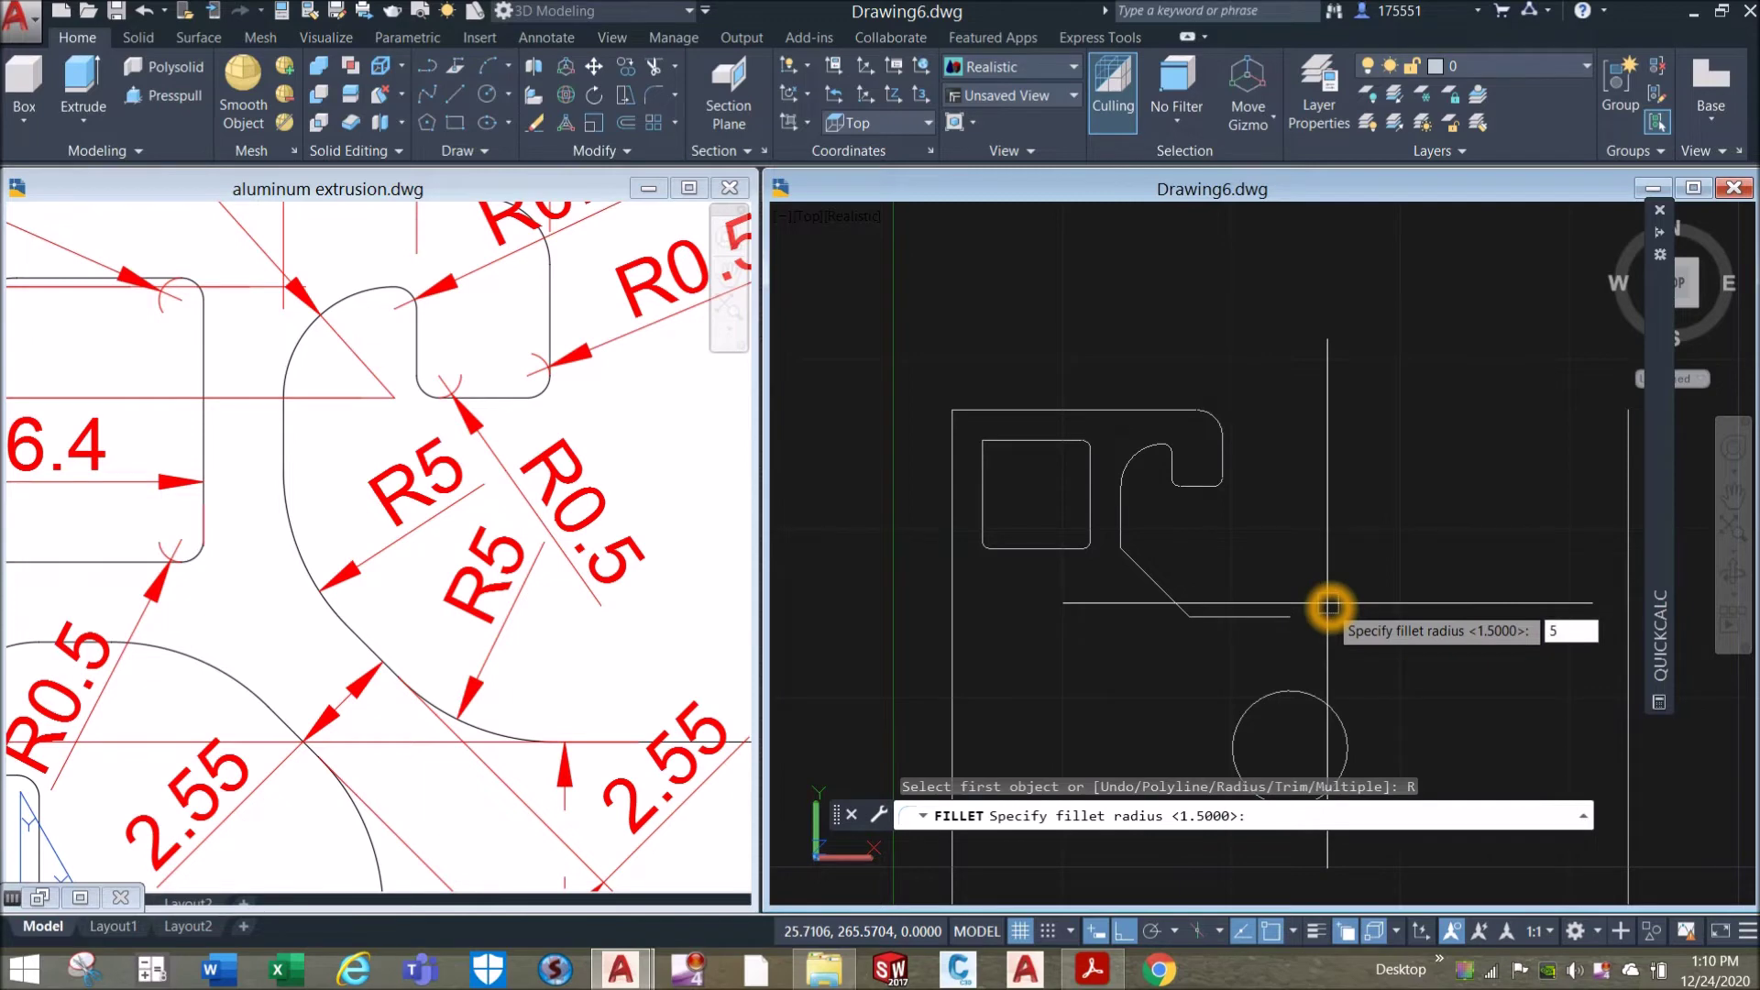
pyautogui.write('5')
pyautogui.press('Return')
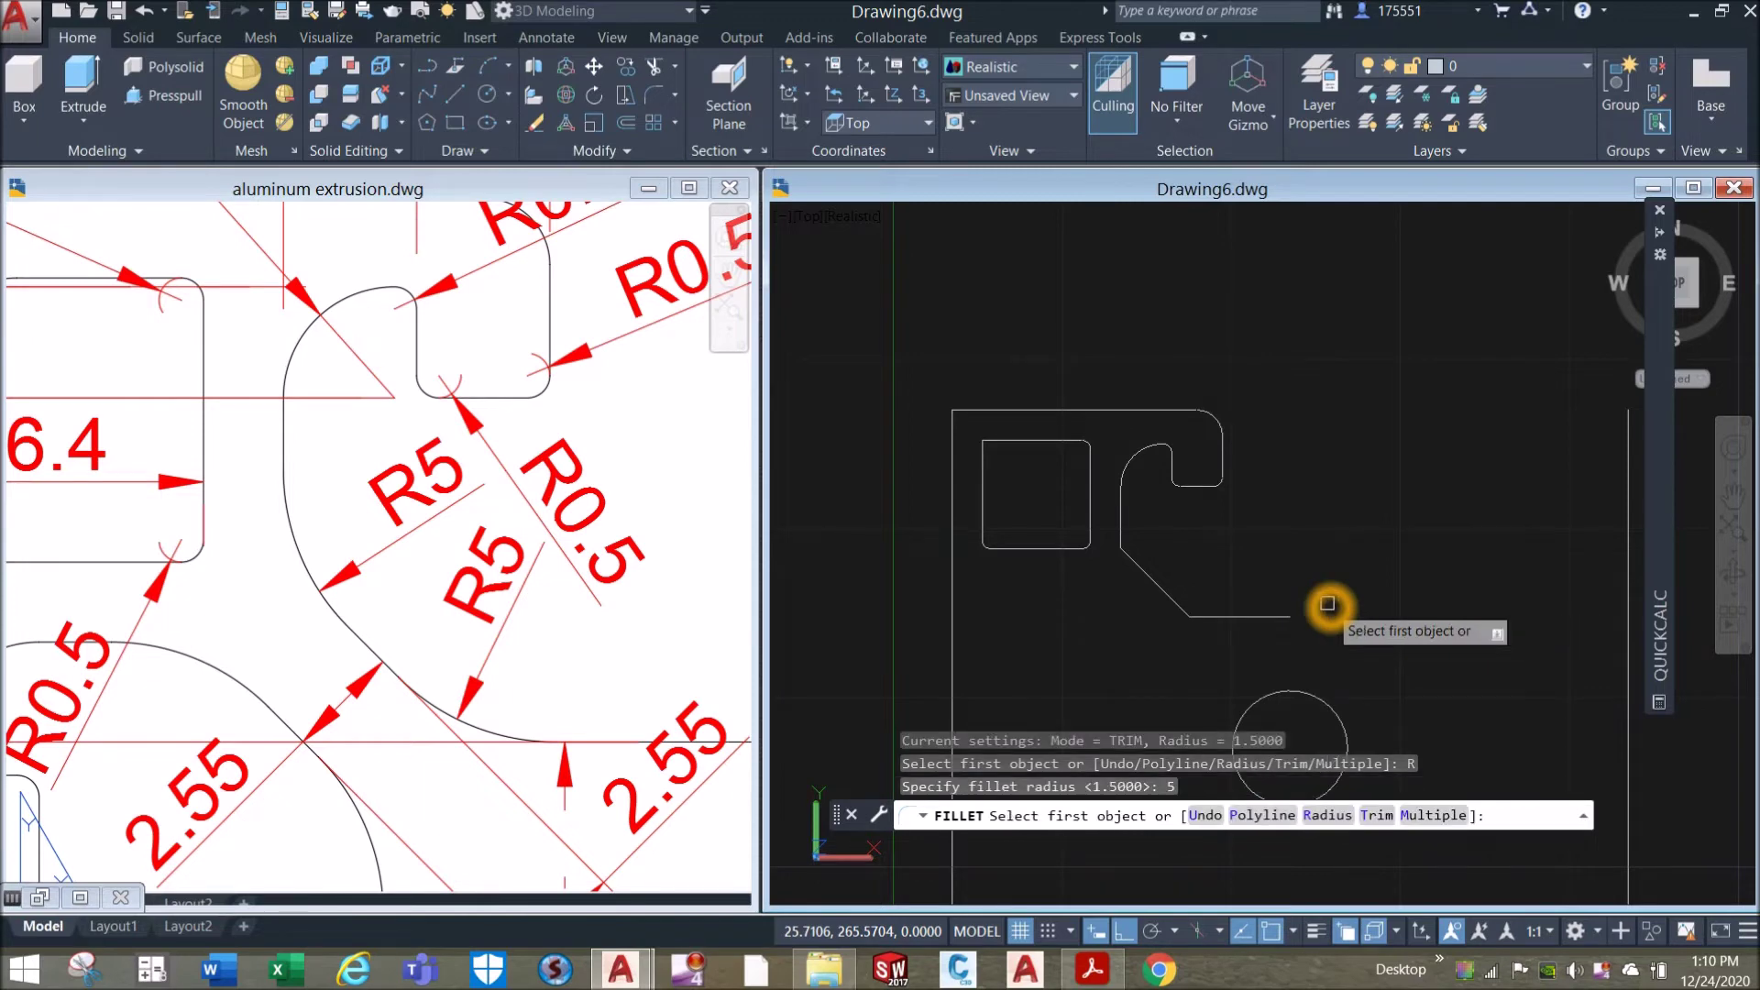
pyautogui.click(1456, 815)
pyautogui.click(1141, 566)
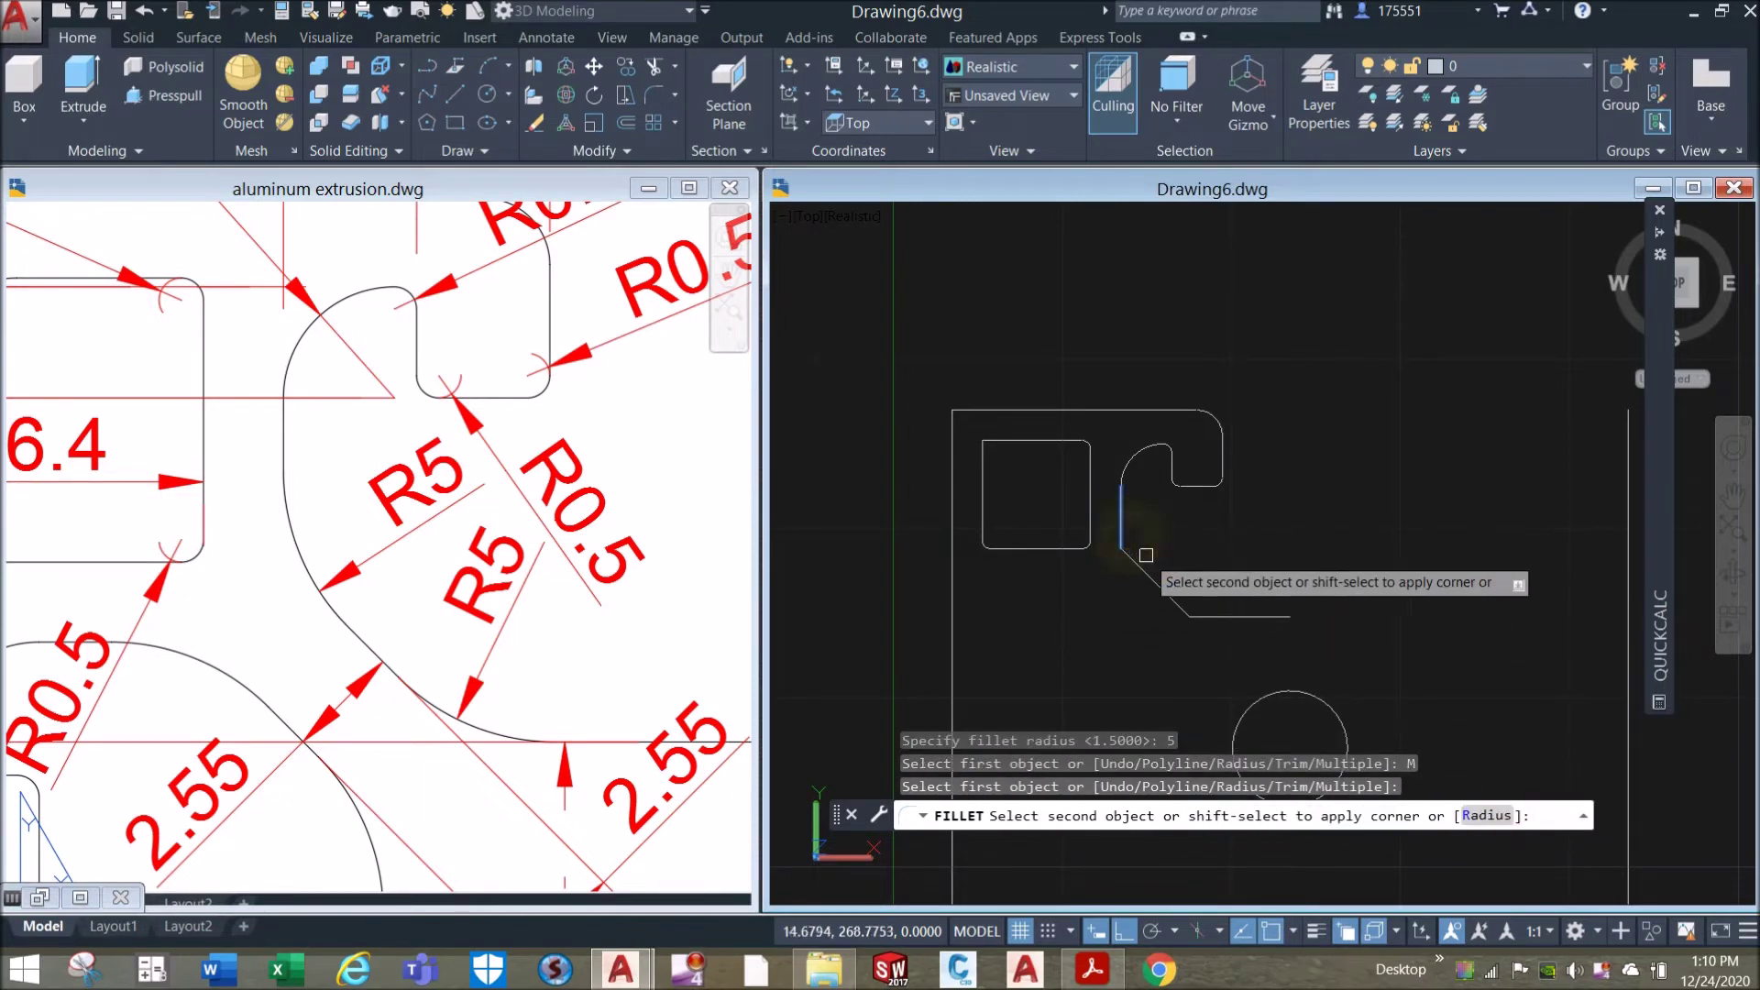
pyautogui.click(1148, 575)
# Fillet the corner between the slot's diagonal edge and its horizontal lower edge with the same radius of 5.
pyautogui.click(1169, 599)
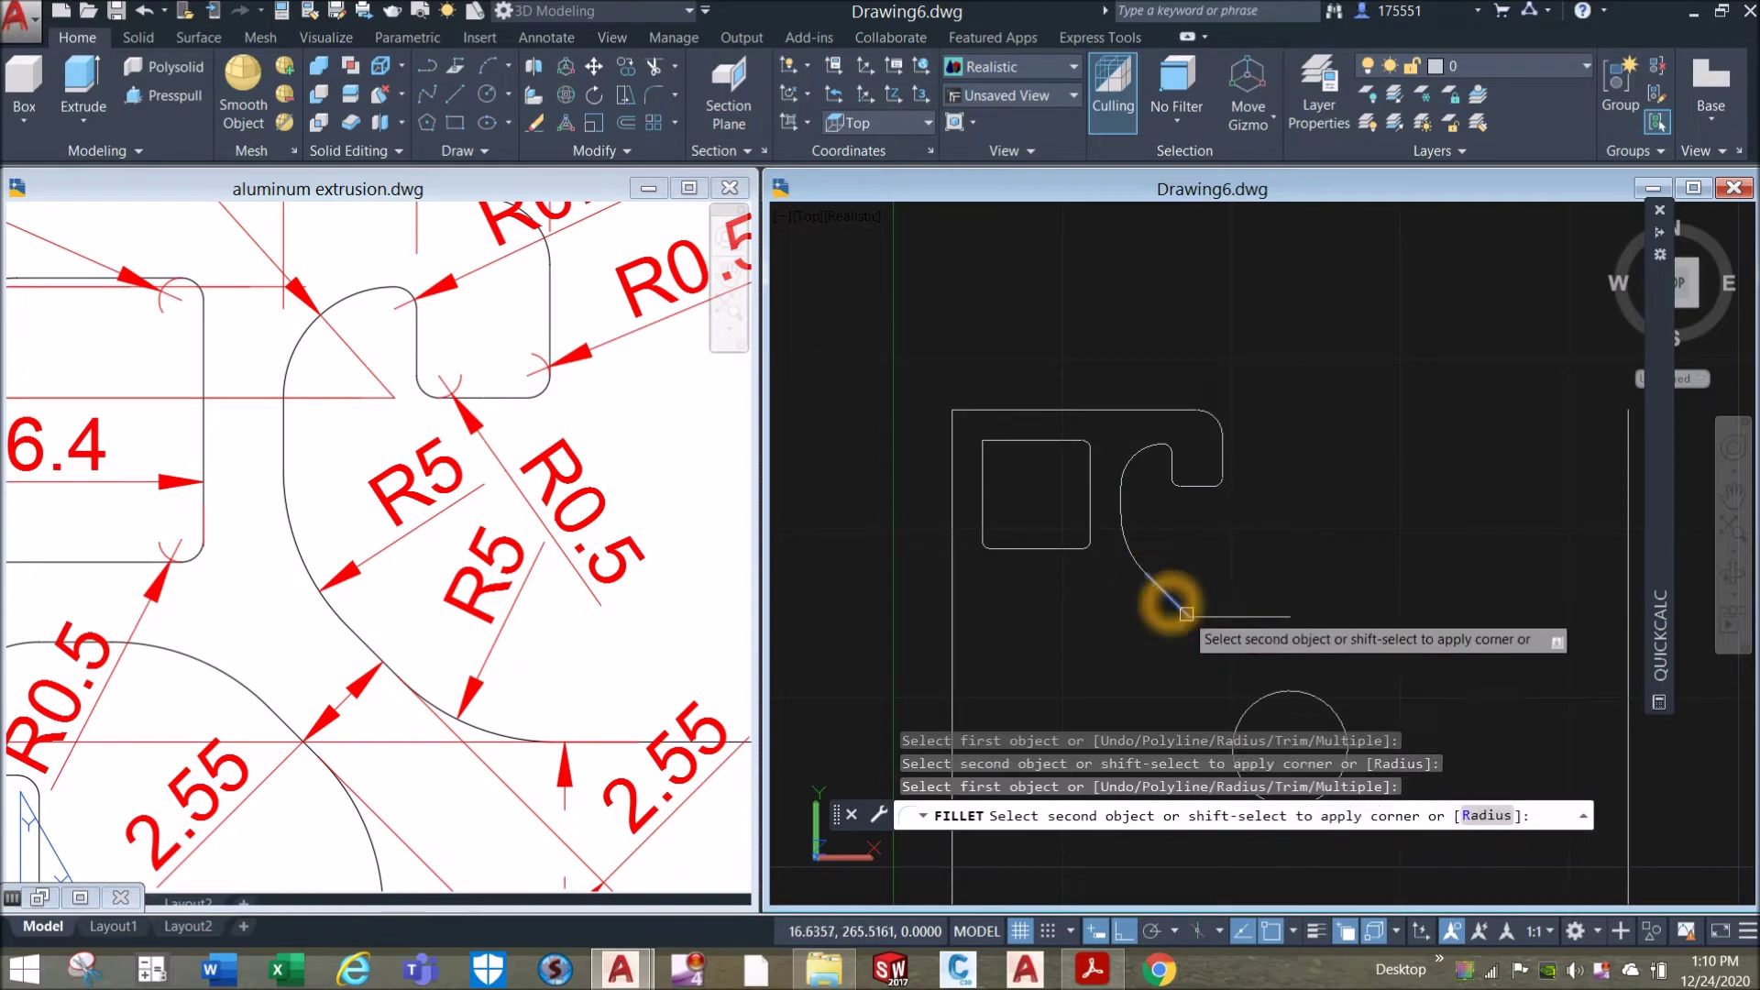
pyautogui.click(1209, 618)
pyautogui.scroll(4, 1113, 576)
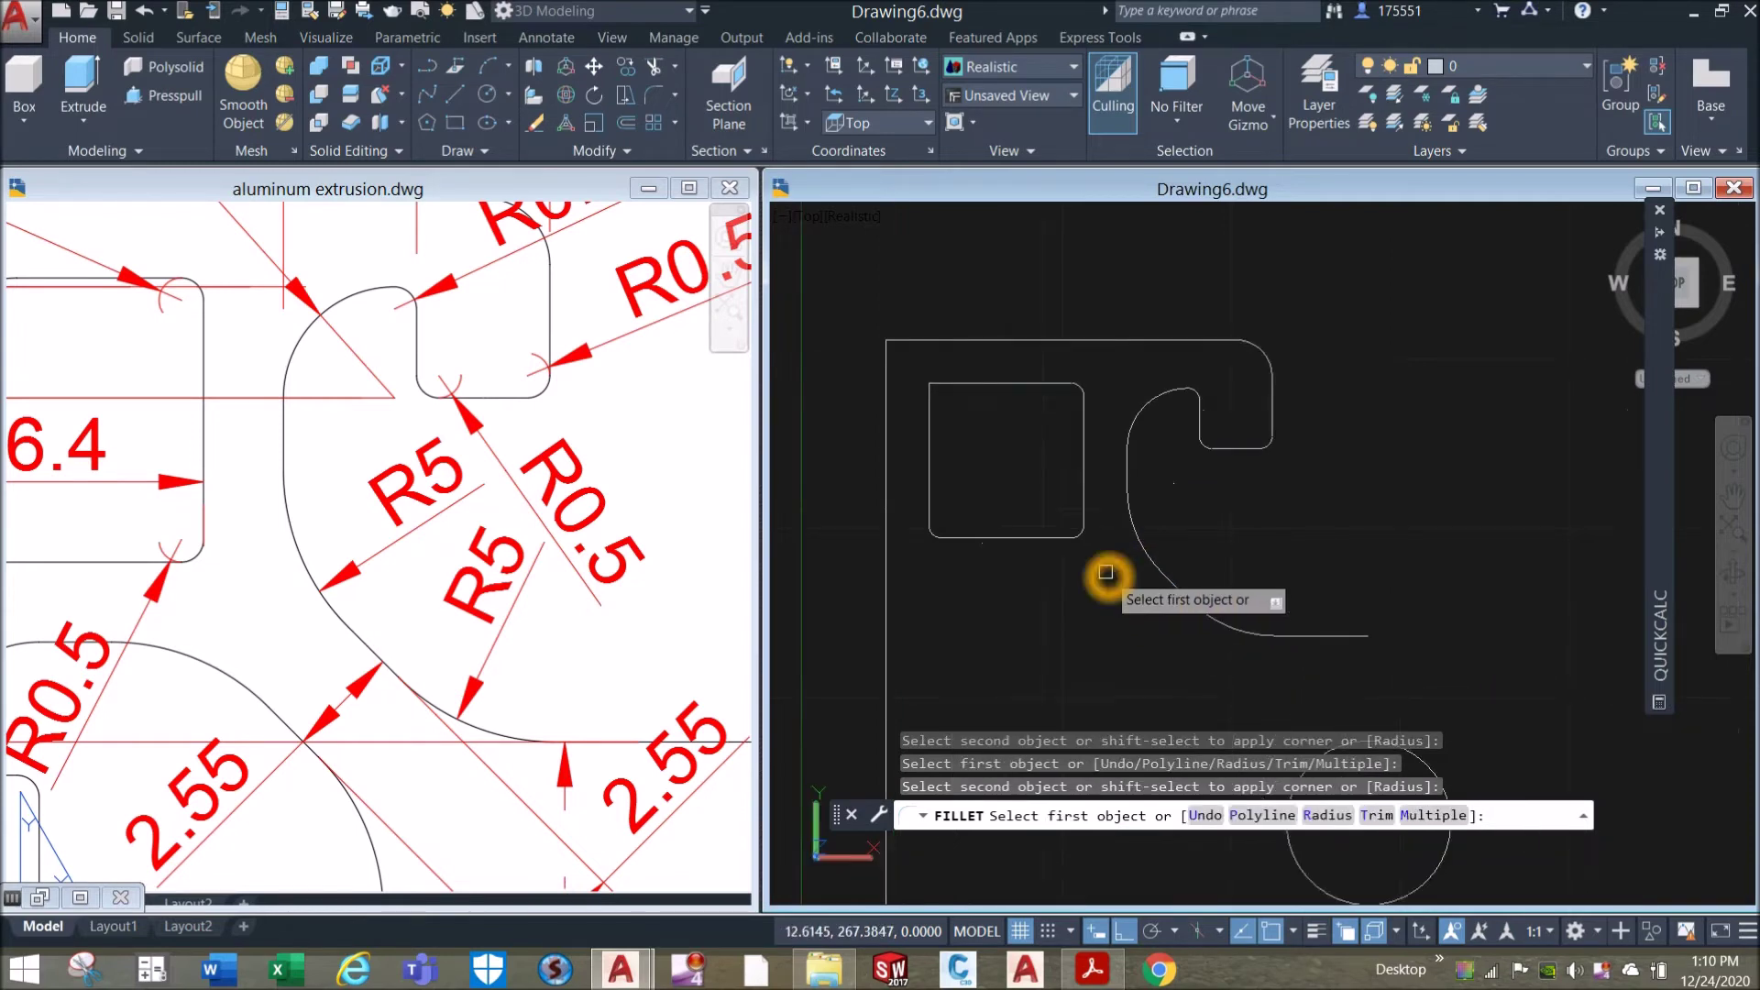
pyautogui.moveTo(1131, 594); pyautogui.dragTo(1143, 599, button='middle')
pyautogui.rightClick(1054, 487)
pyautogui.click(1084, 501)
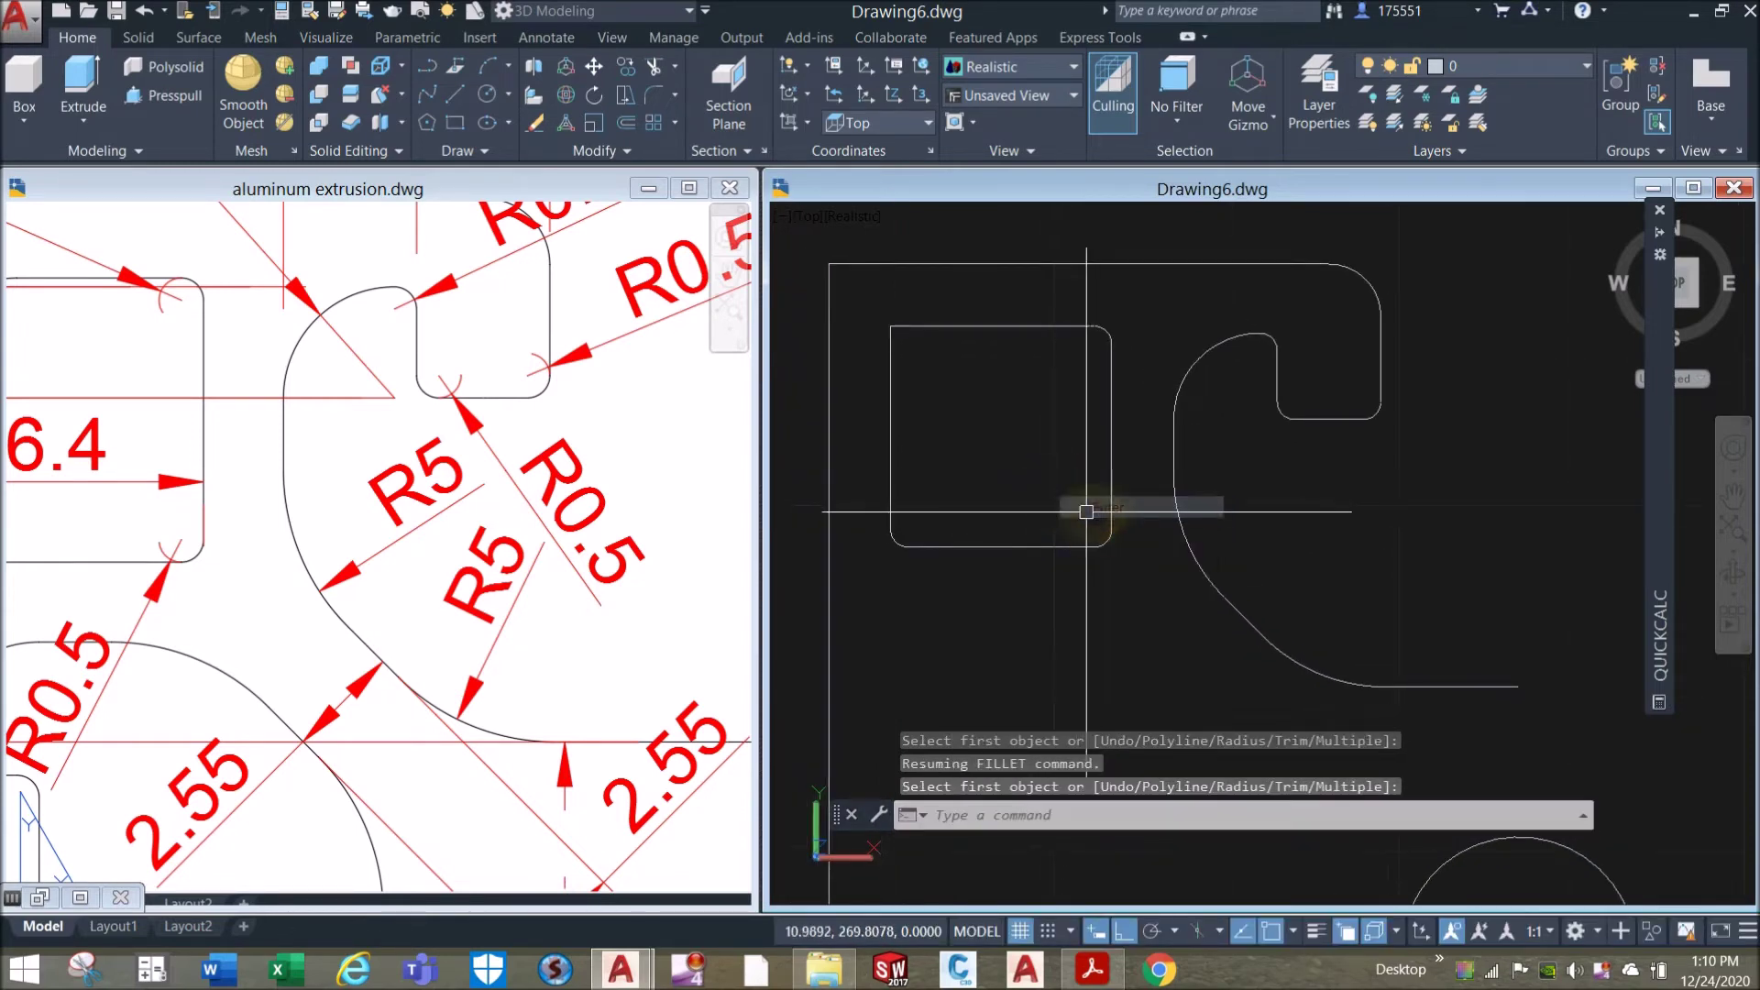
# Examine the reference drawing for the radii of the profile's outer corner and the corner pocket's outer corner.
pyautogui.click(354, 502)
pyautogui.scroll(-5, 335, 474)
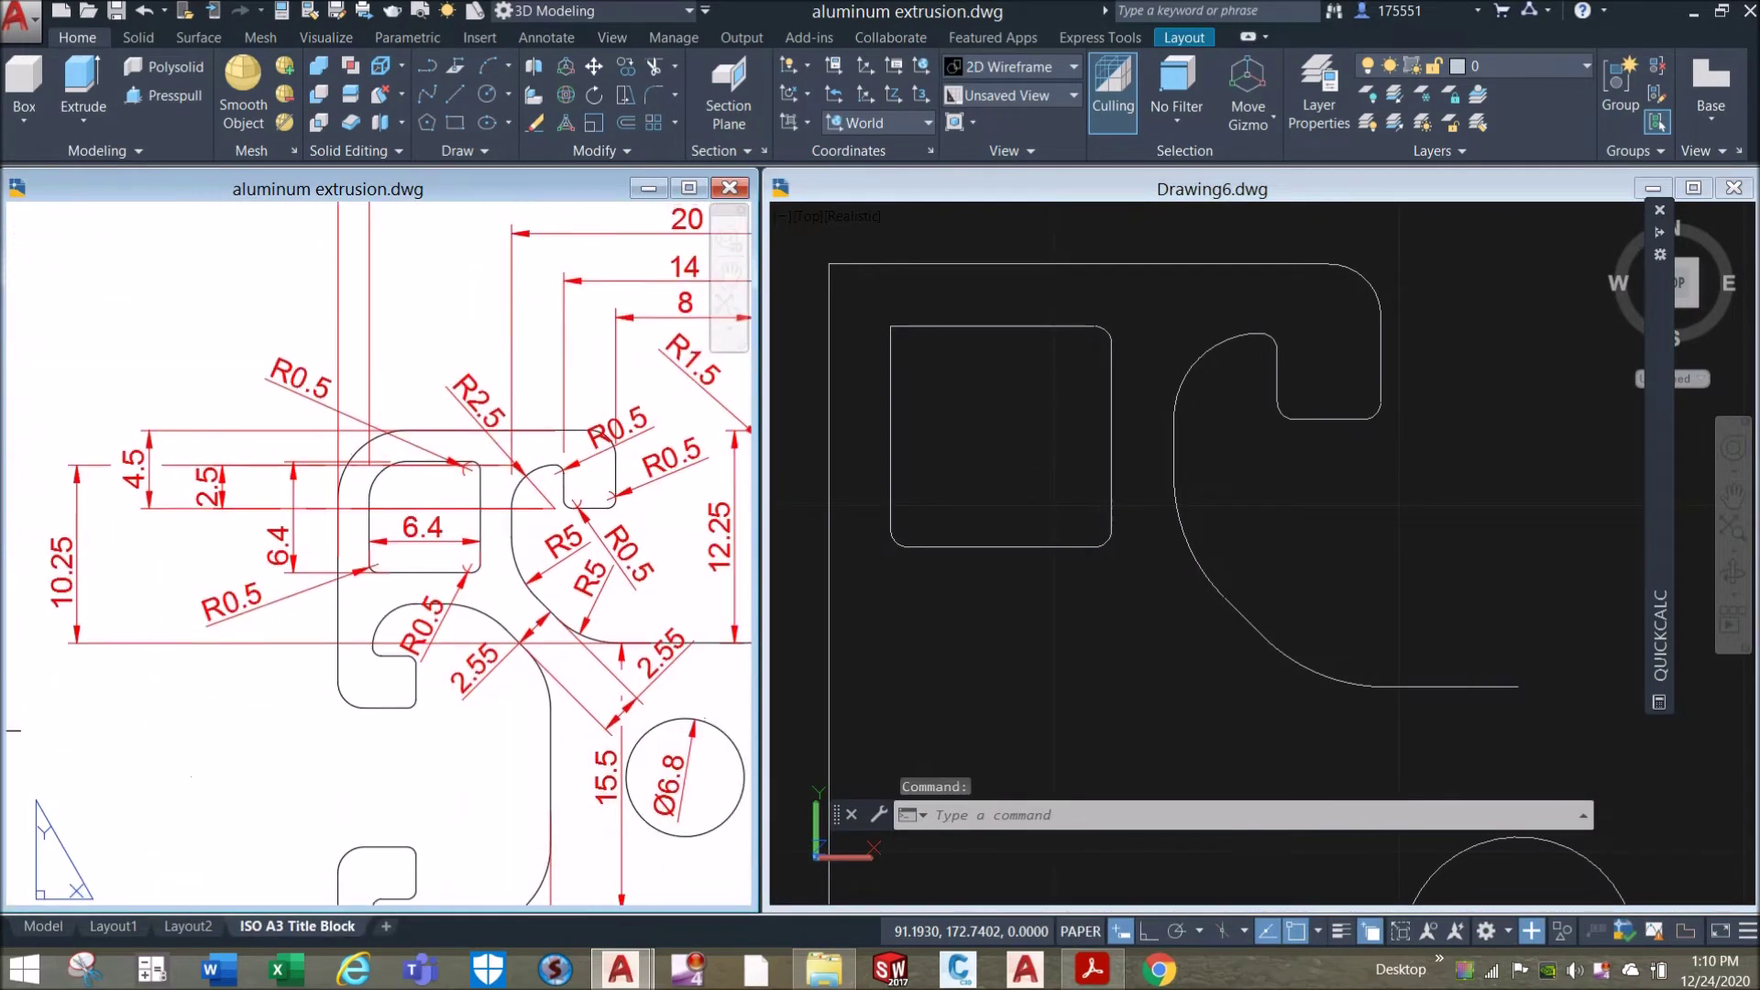
pyautogui.click(381, 475)
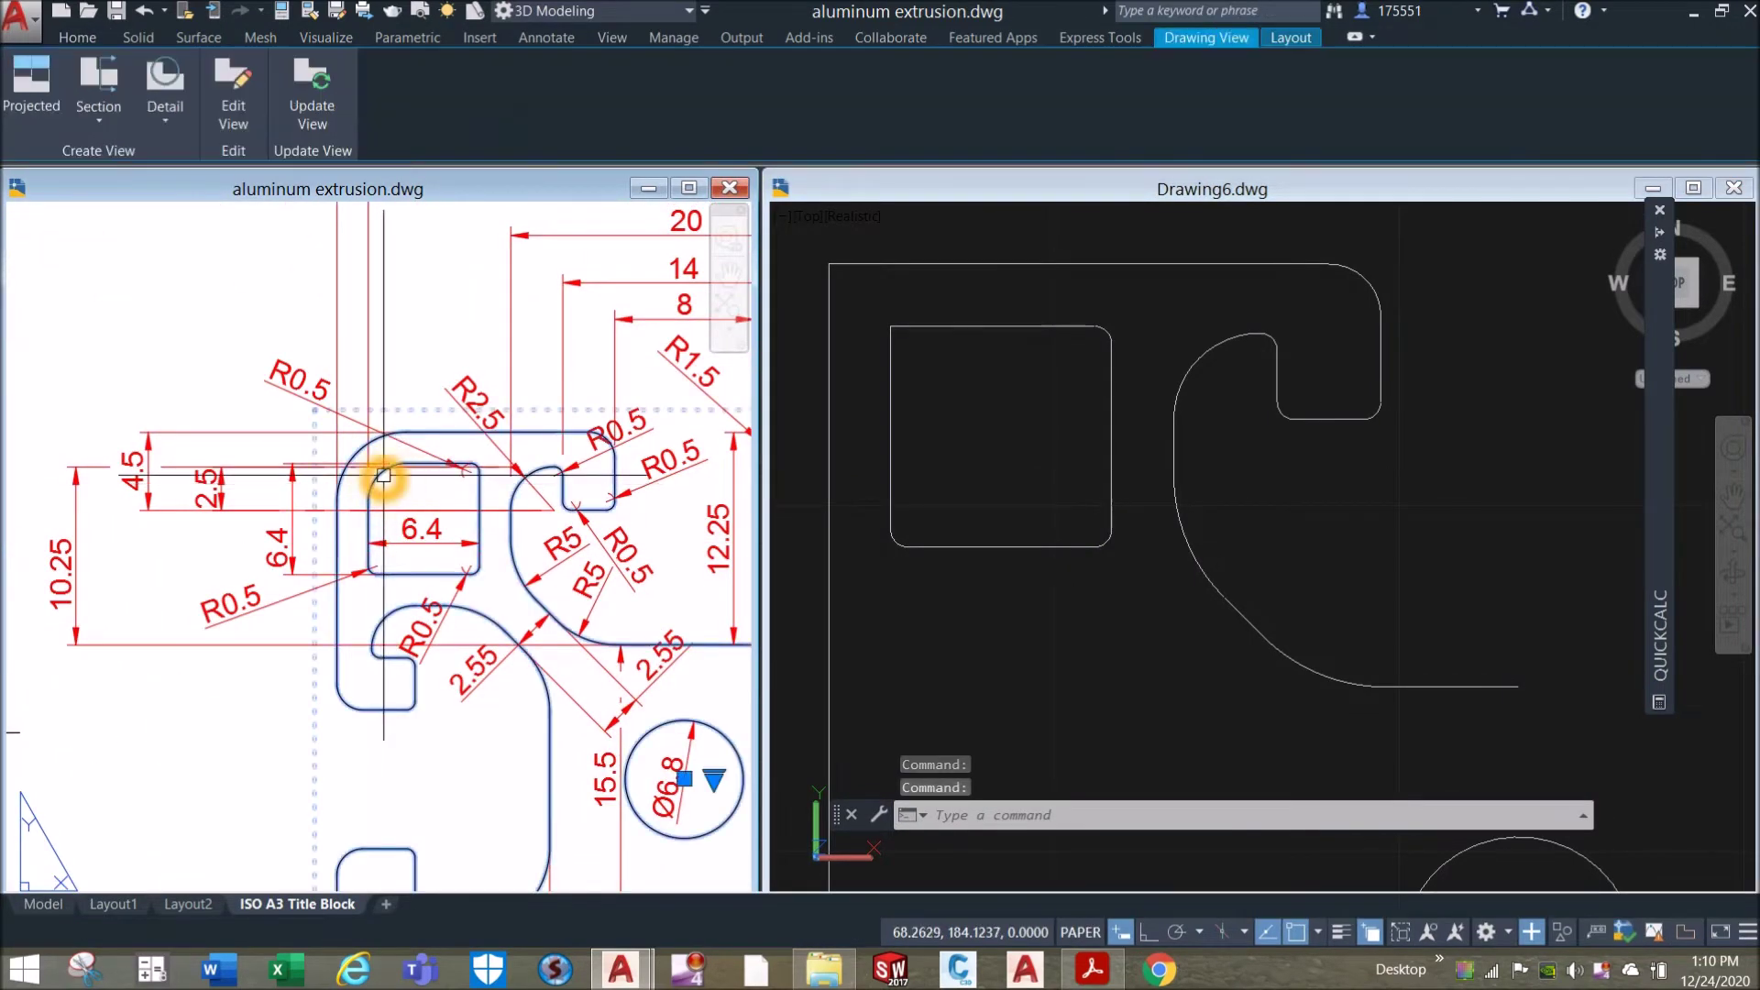
pyautogui.press('Escape')
pyautogui.scroll(-6, 380, 475)
pyautogui.moveTo(381, 475); pyautogui.dragTo(428, 501, button='middle')
pyautogui.scroll(7, 581, 471)
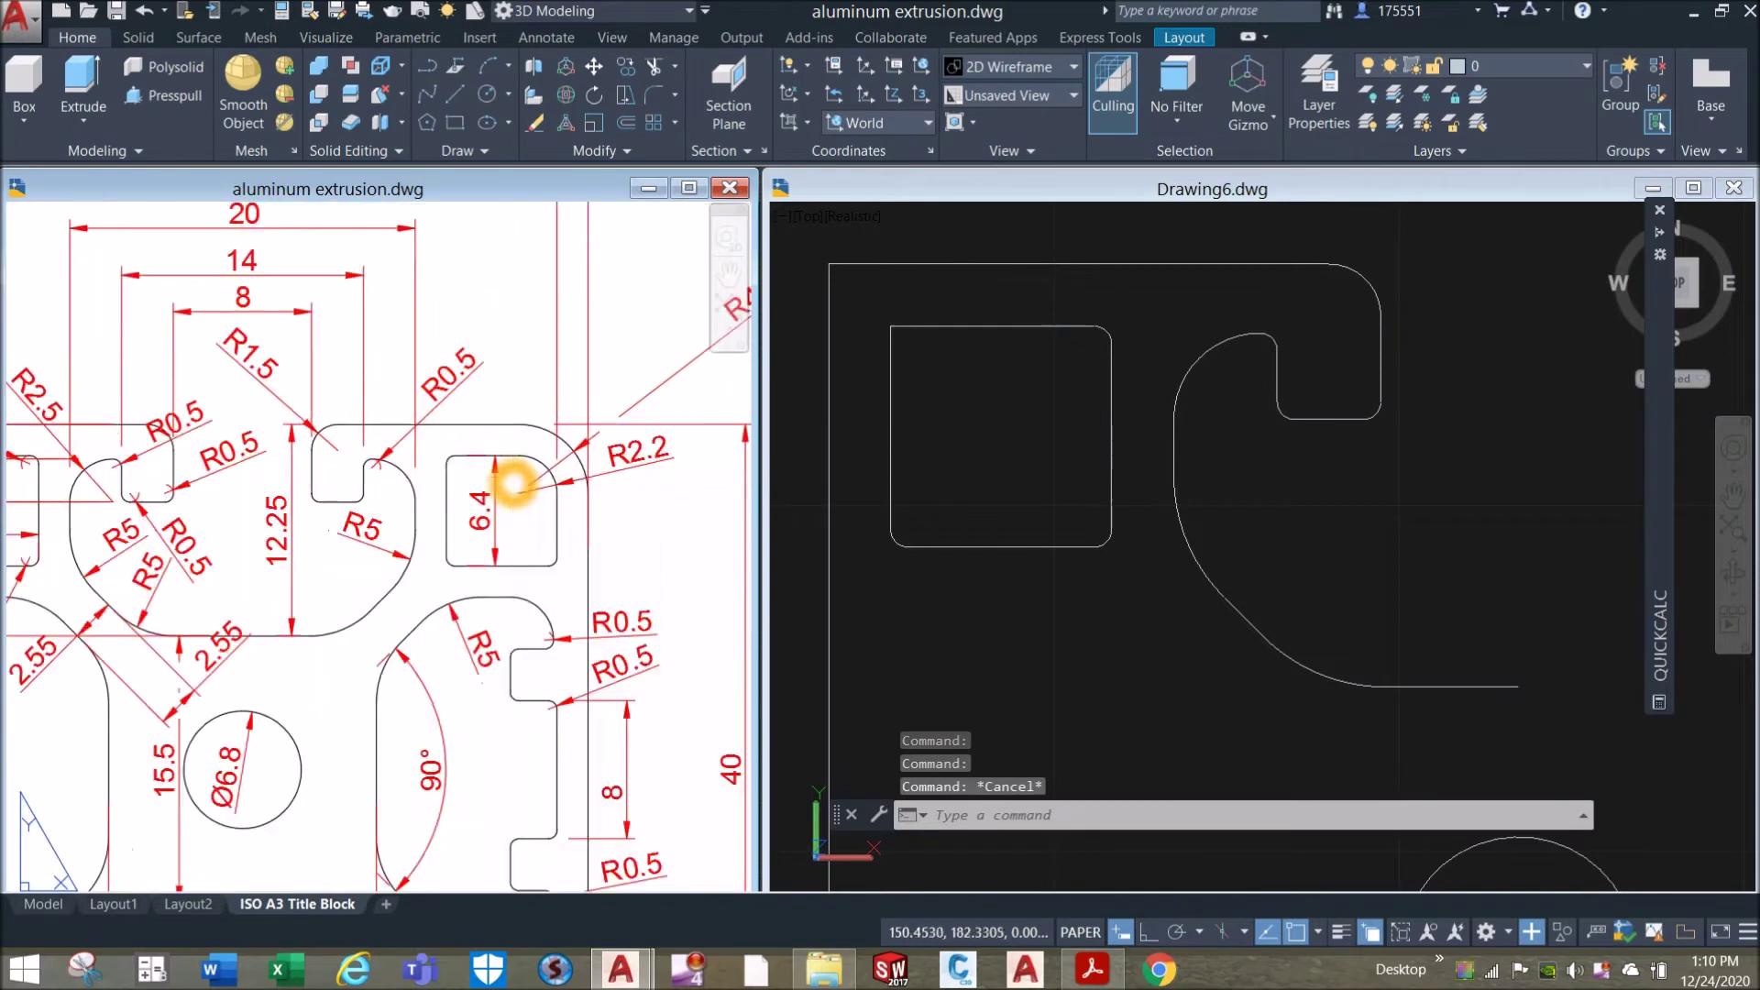
pyautogui.click(1091, 562)
pyautogui.scroll(-6, 1092, 562)
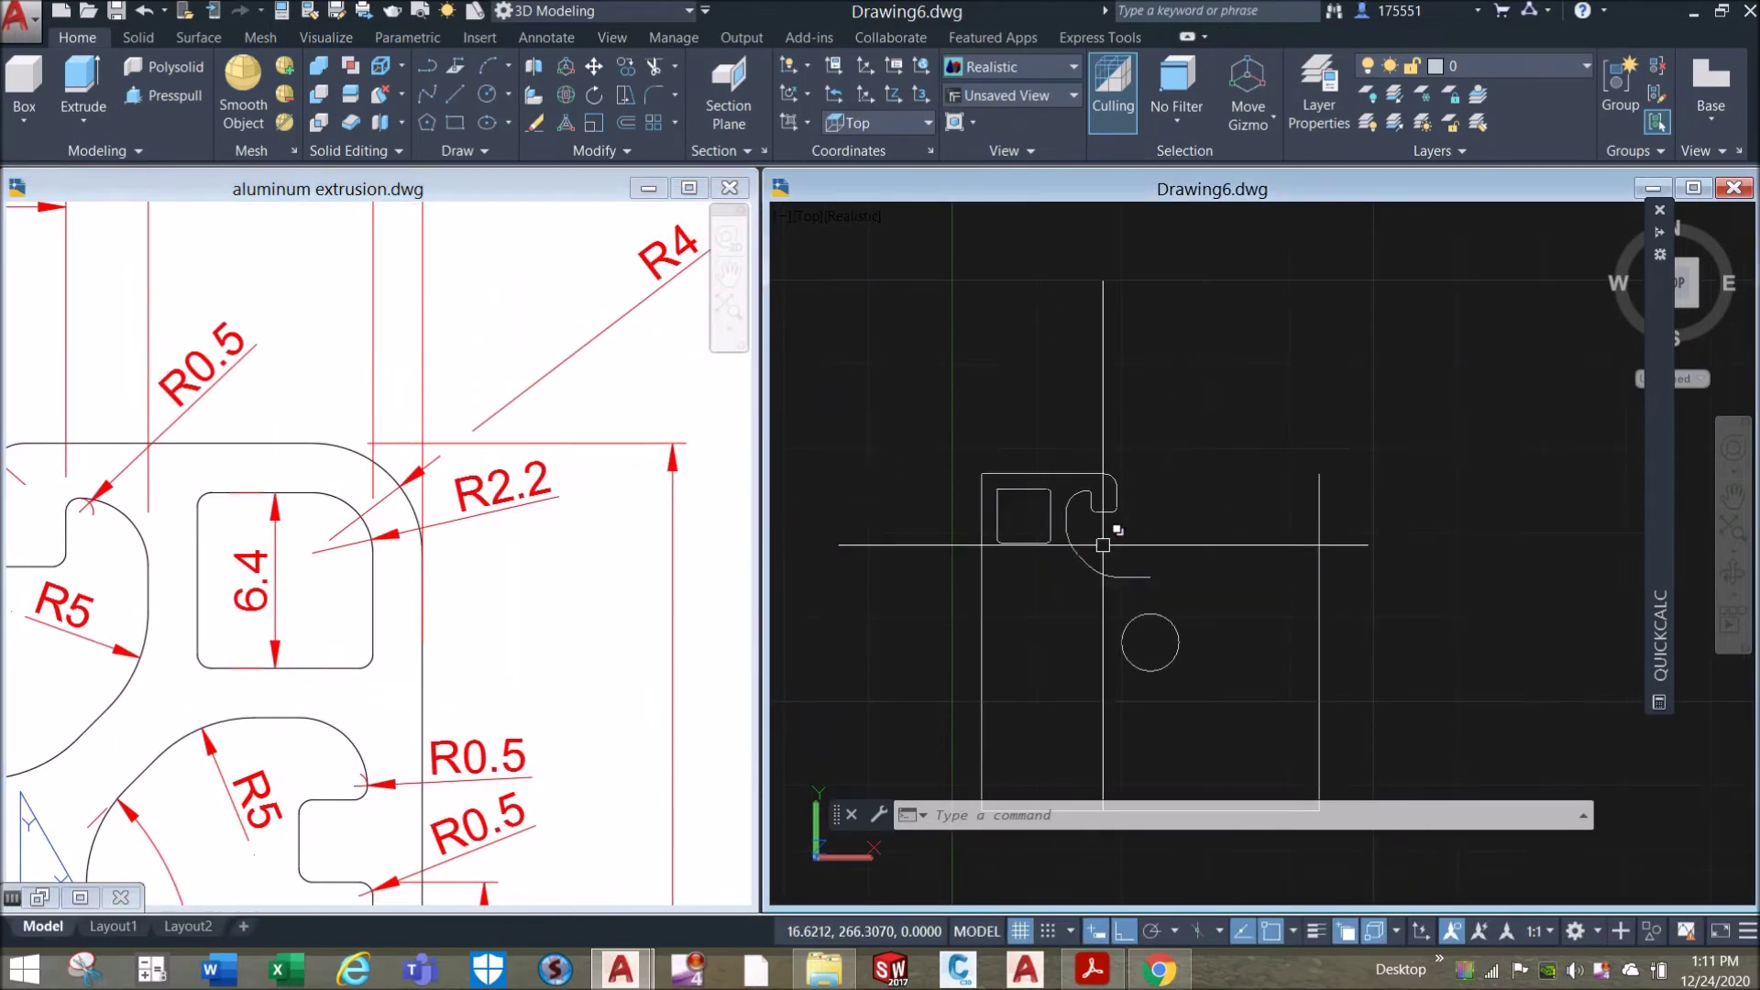
pyautogui.click(471, 530)
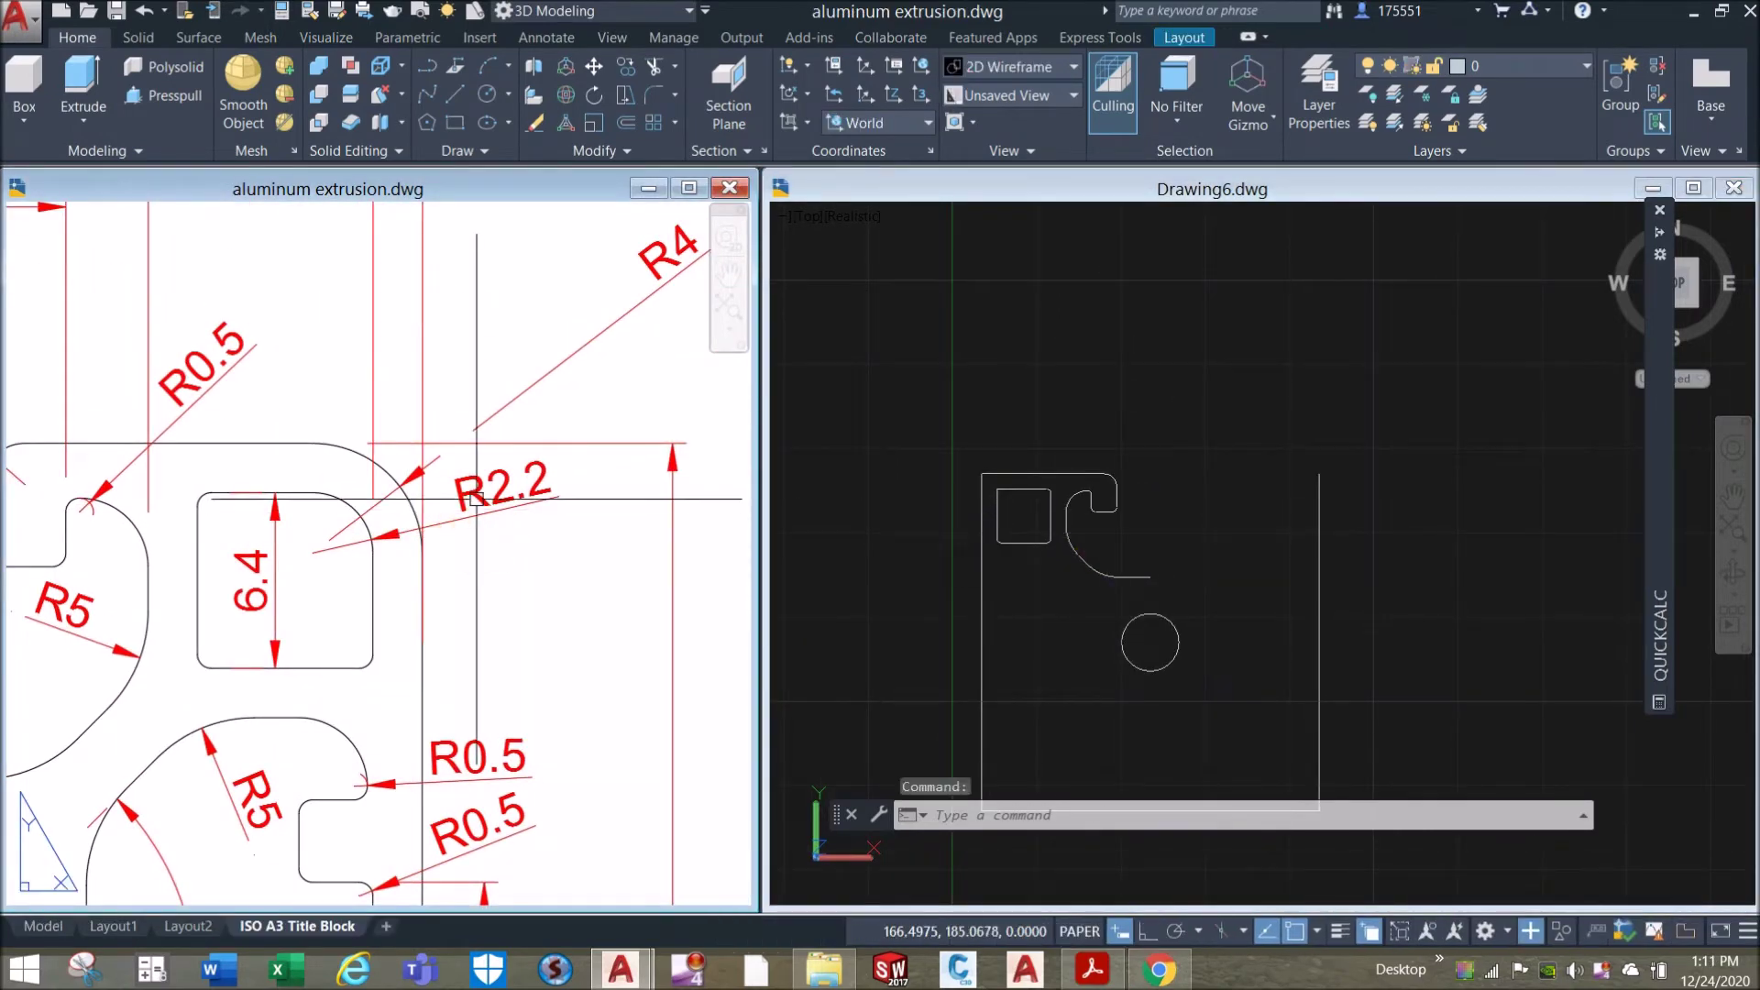
pyautogui.press('Escape')
pyautogui.click(668, 275)
pyautogui.press('Escape')
pyautogui.click(1127, 437)
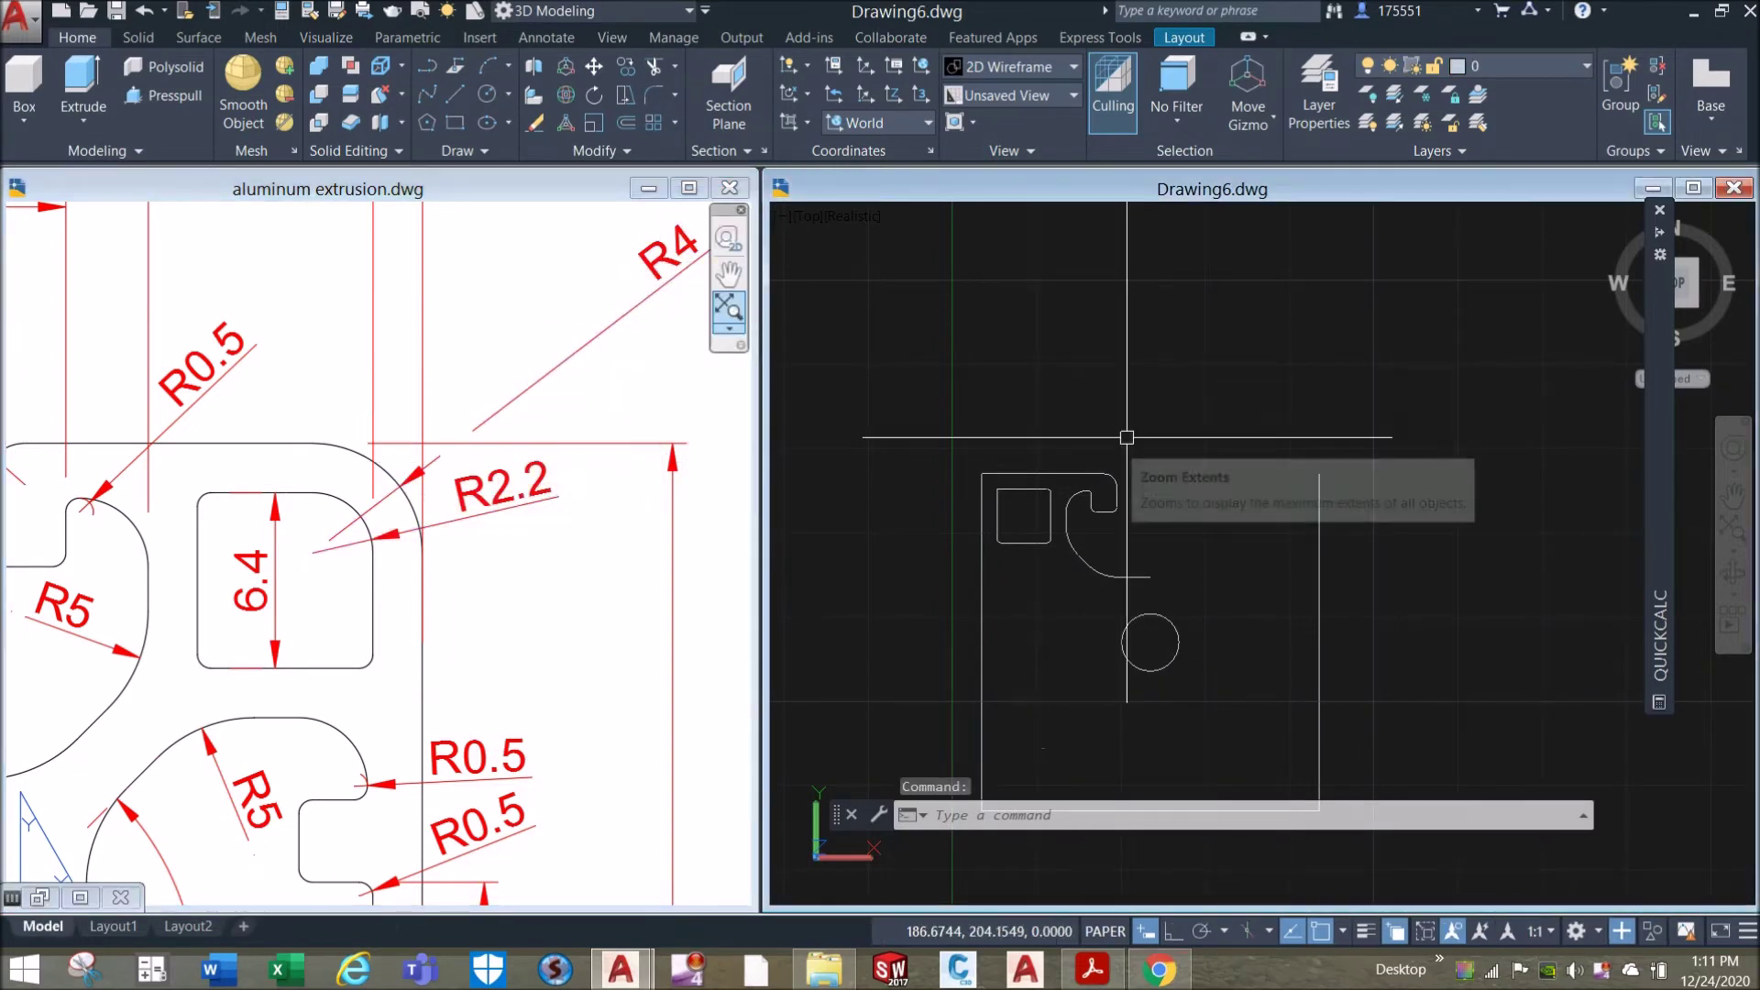
# Fillet the upper-left outer corner of the profile with a radius of 4.
pyautogui.scroll(4, 1081, 461)
pyautogui.moveTo(1079, 463); pyautogui.dragTo(1131, 418)
pyautogui.press('Escape')
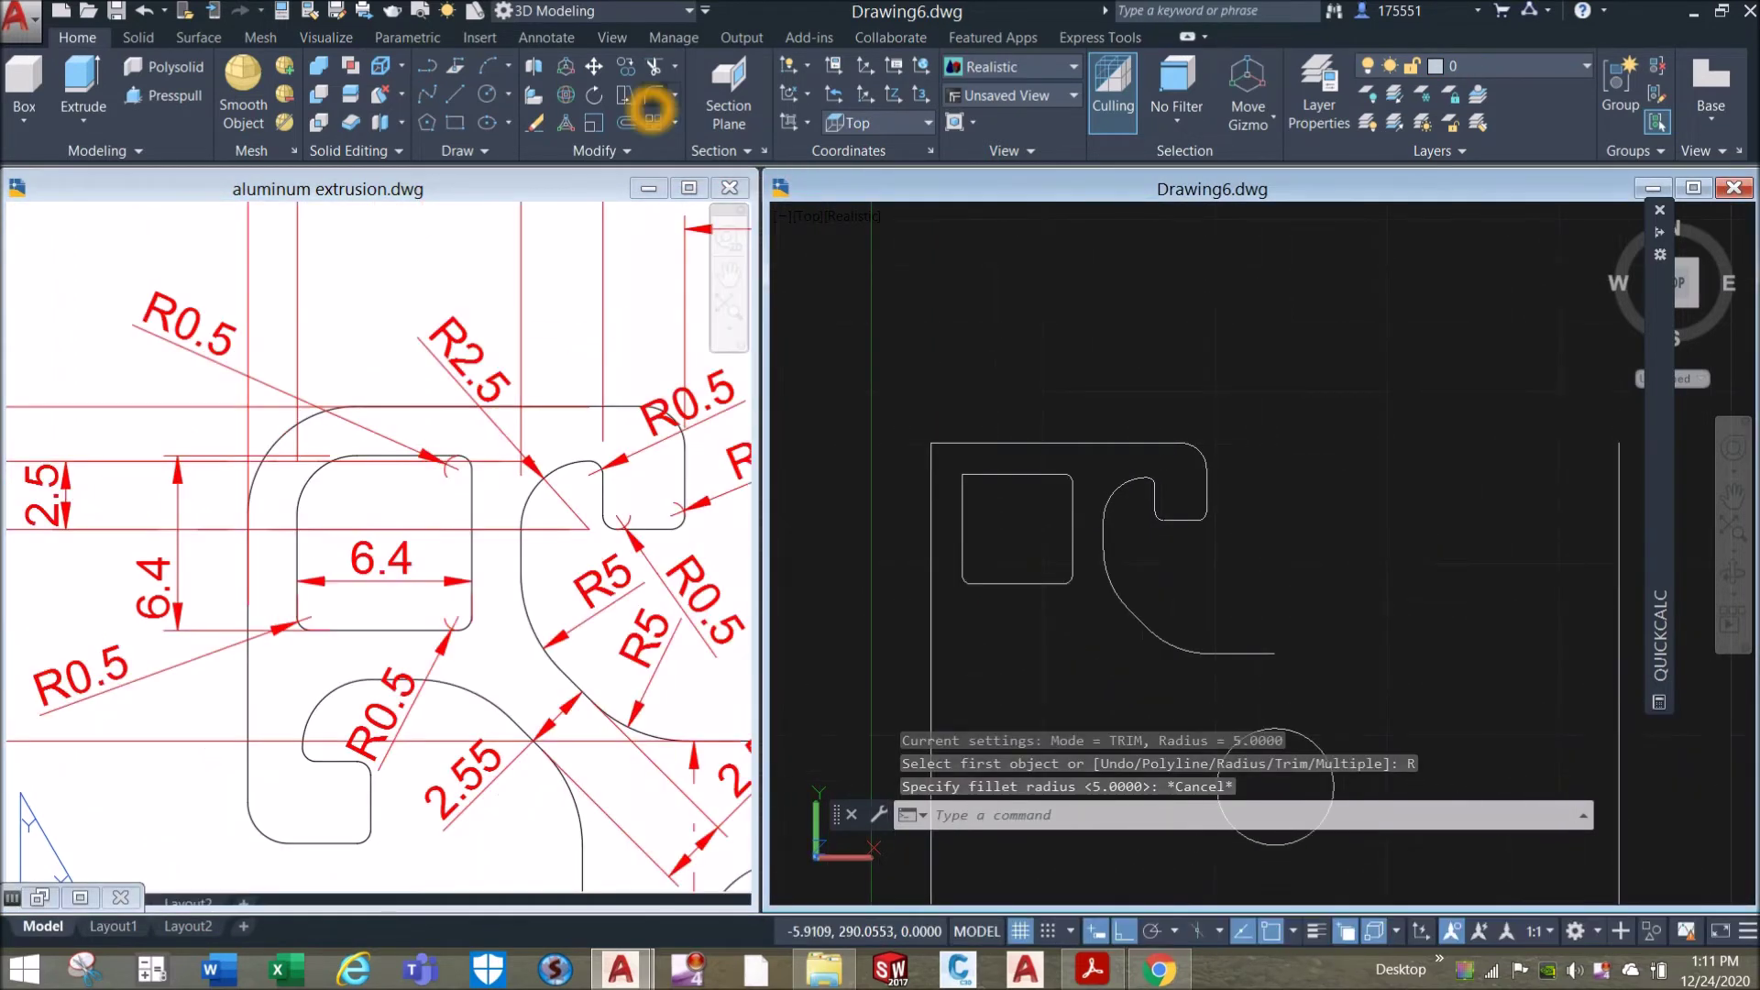
pyautogui.click(652, 108)
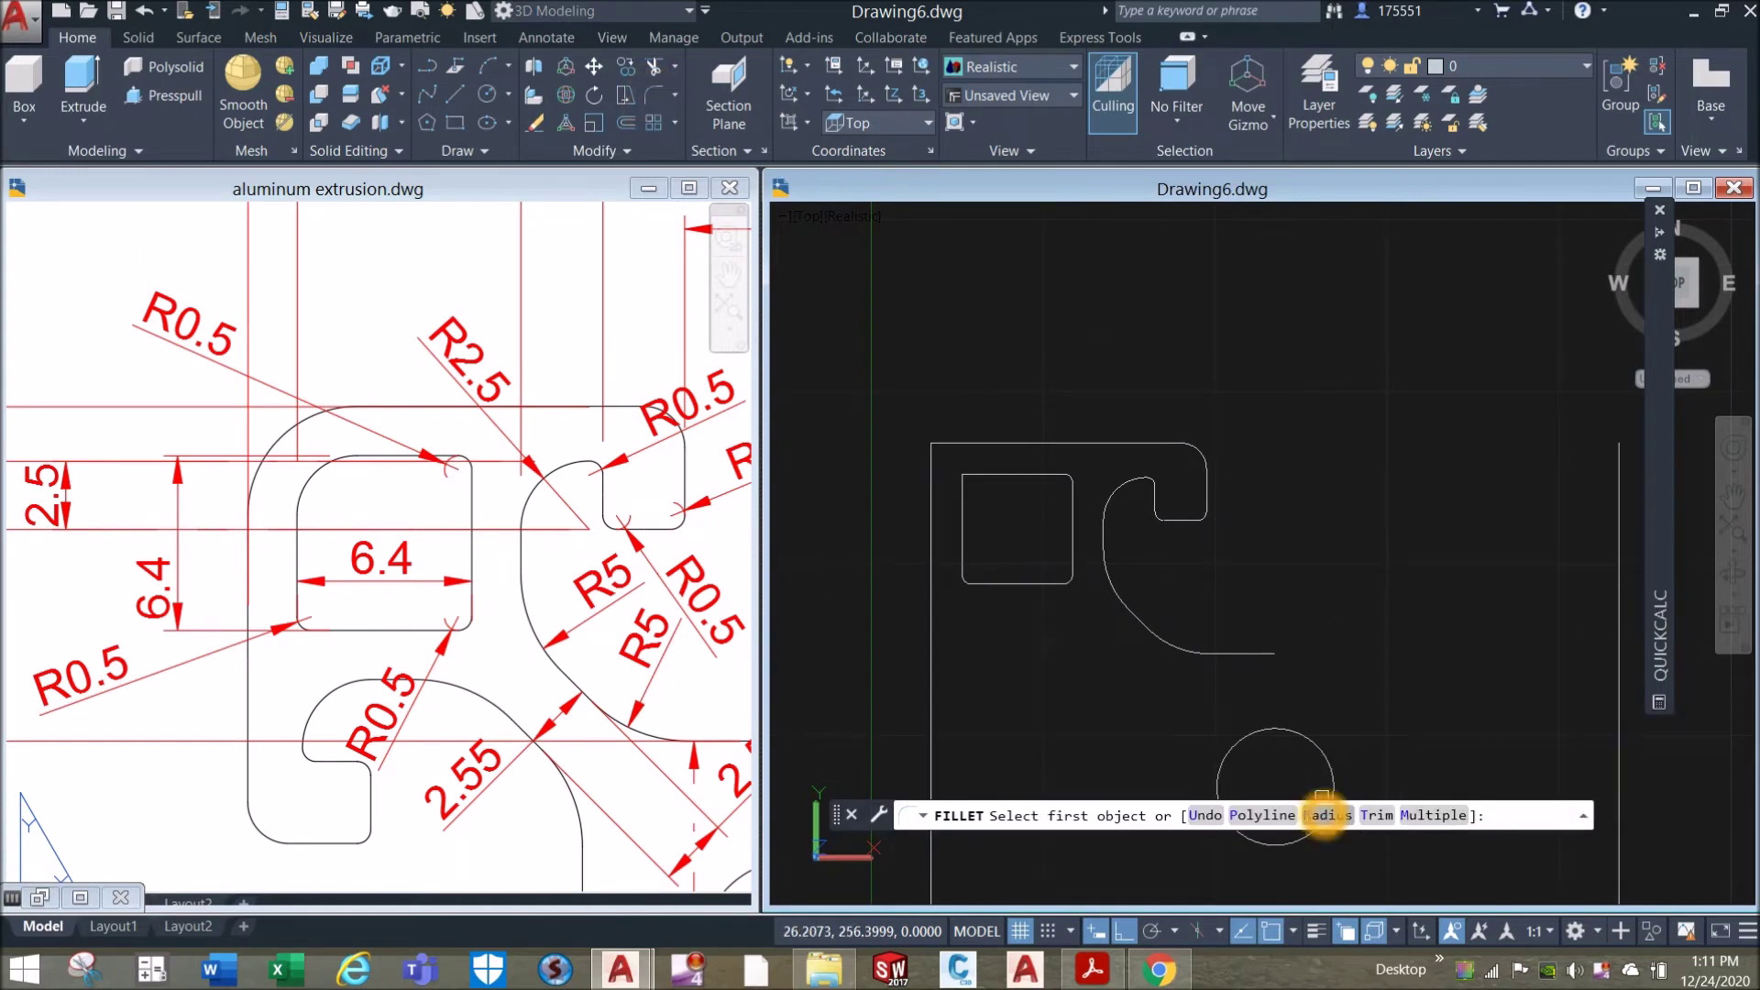
pyautogui.click(1328, 815)
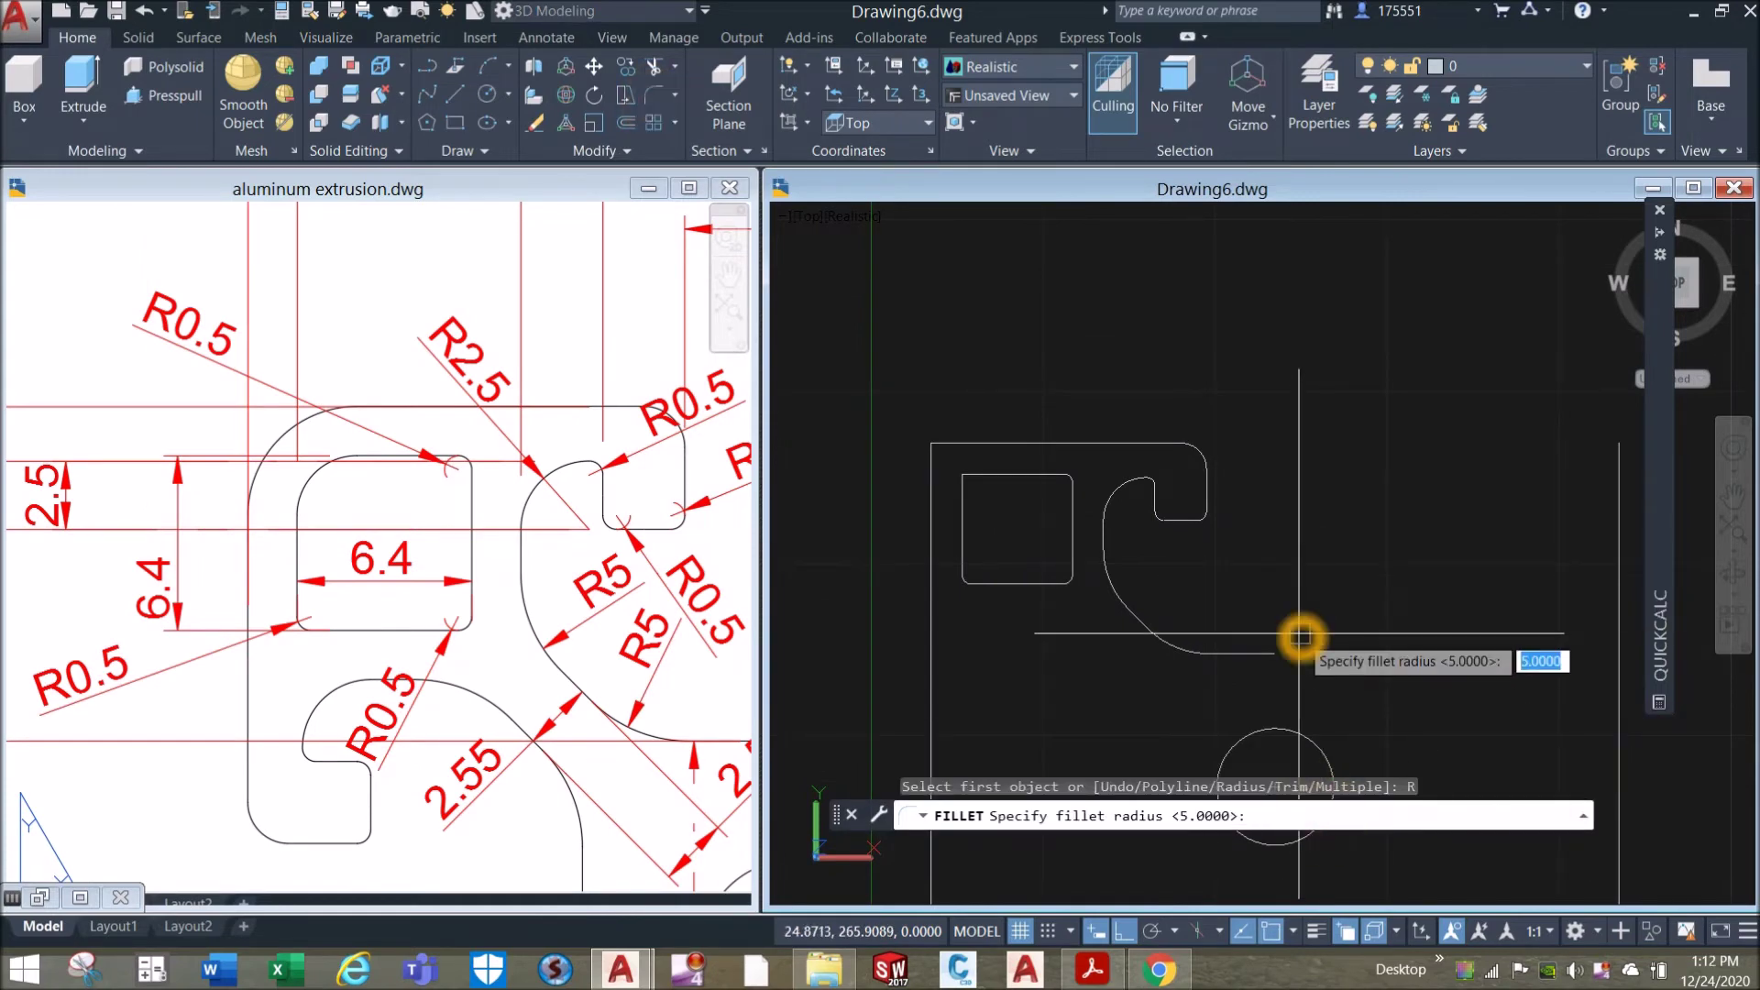
pyautogui.press('Return')
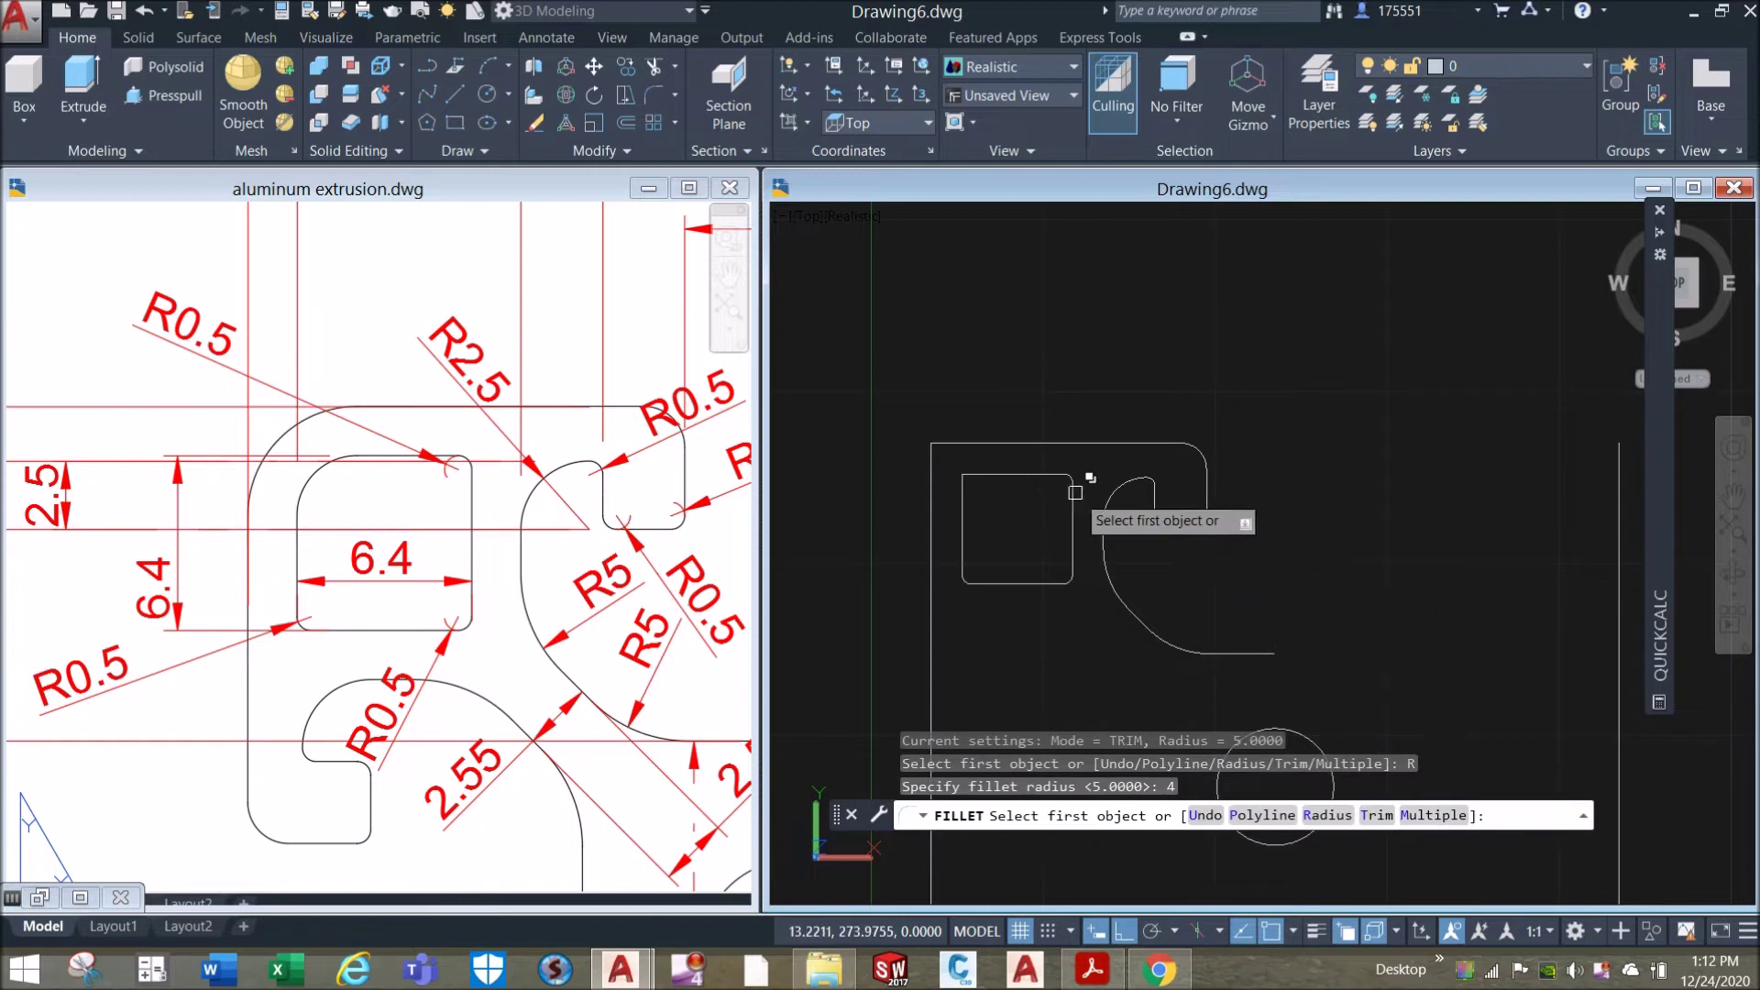
pyautogui.scroll(3, 923, 442)
pyautogui.click(1012, 443)
pyautogui.click(936, 510)
# Fillet the upper-left corner of the square corner pocket with a radius of 2.2.
pyautogui.rightClick(990, 395)
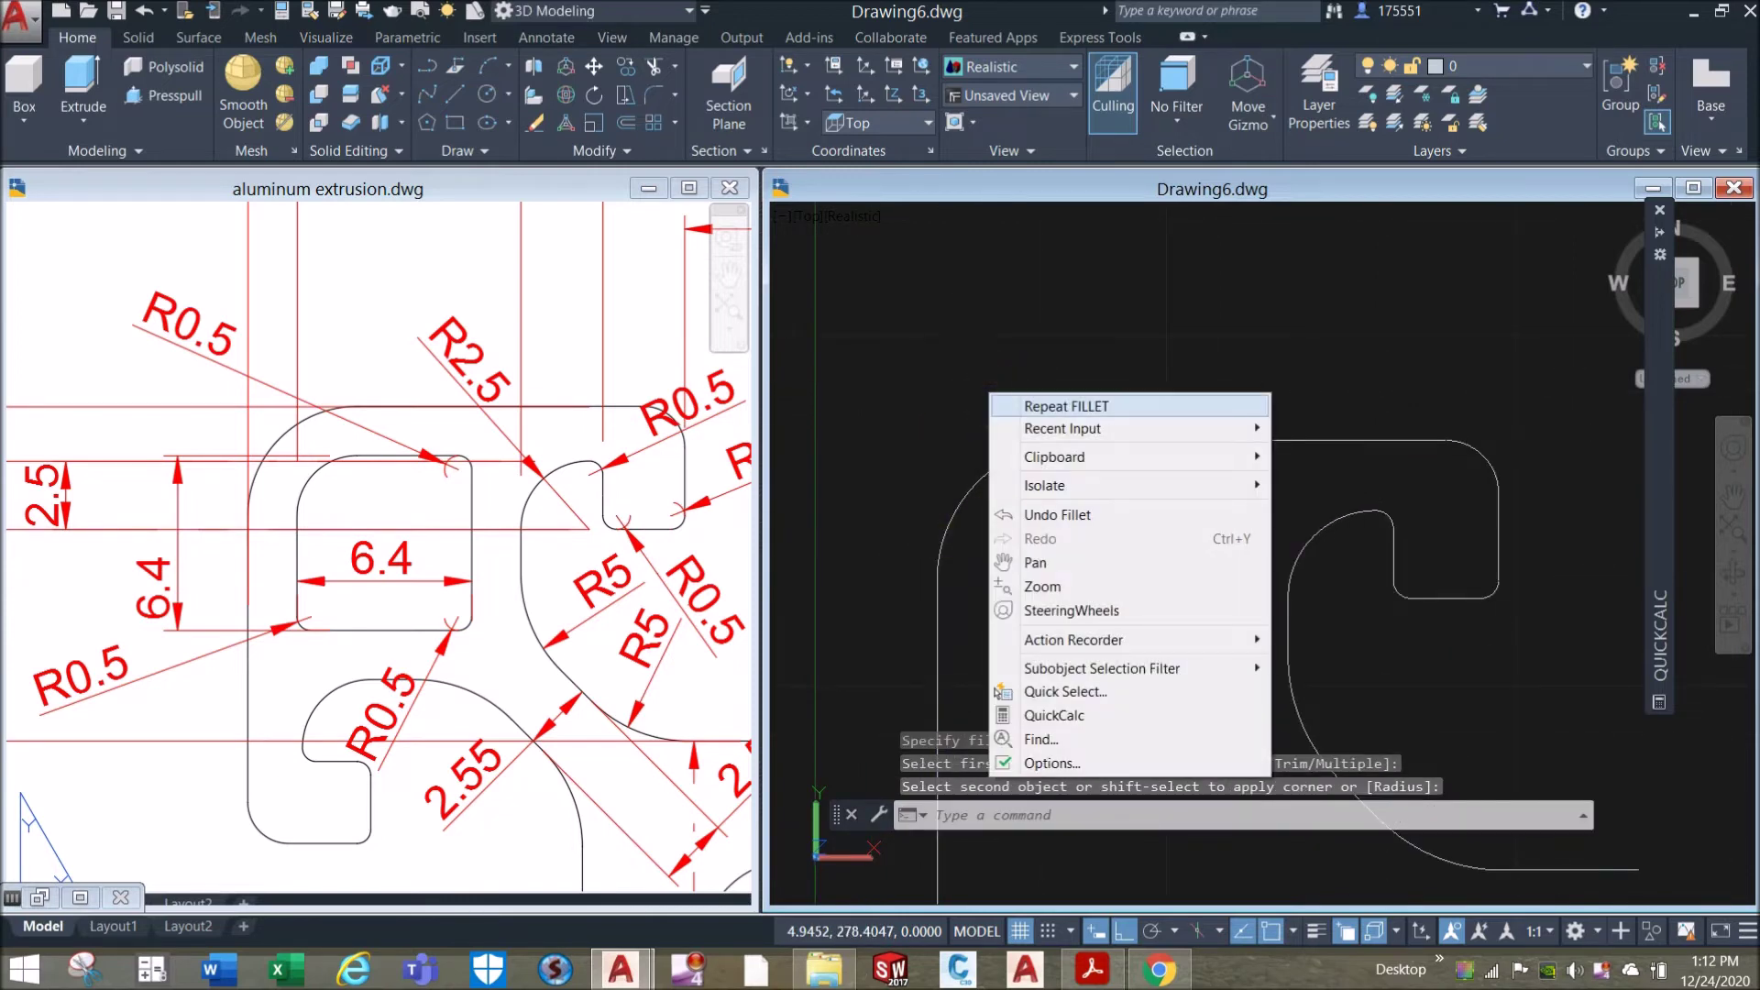
pyautogui.click(1063, 406)
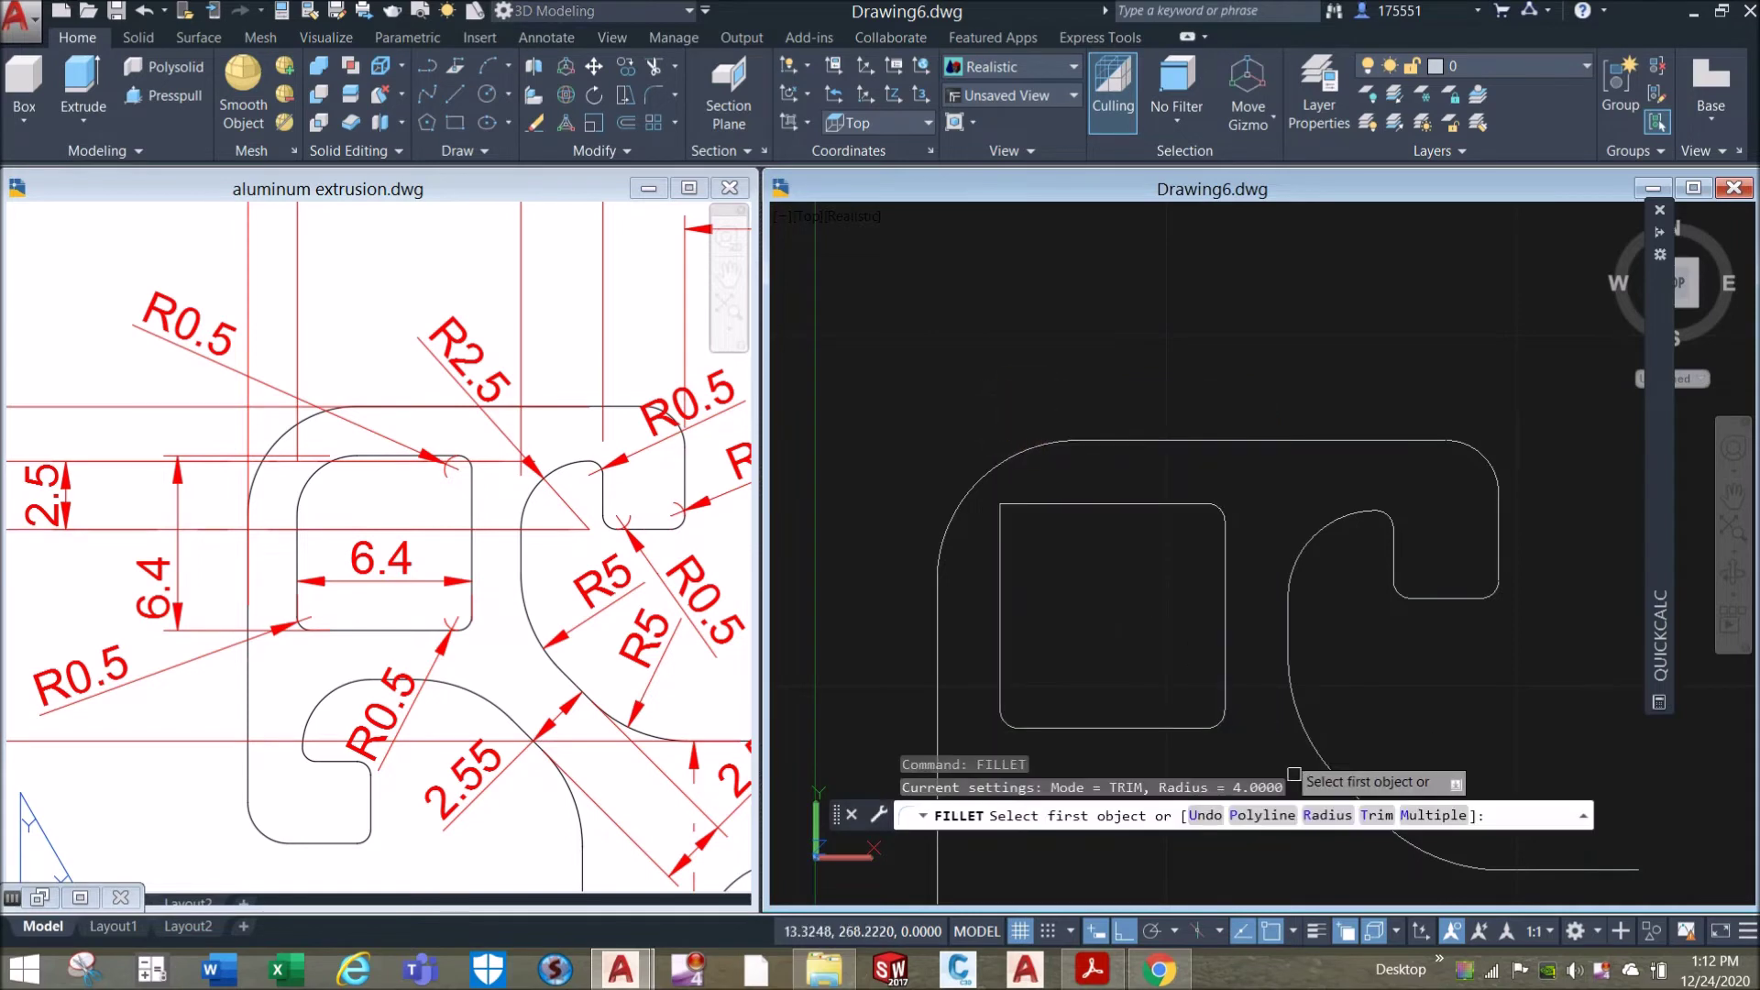
pyautogui.click(1321, 815)
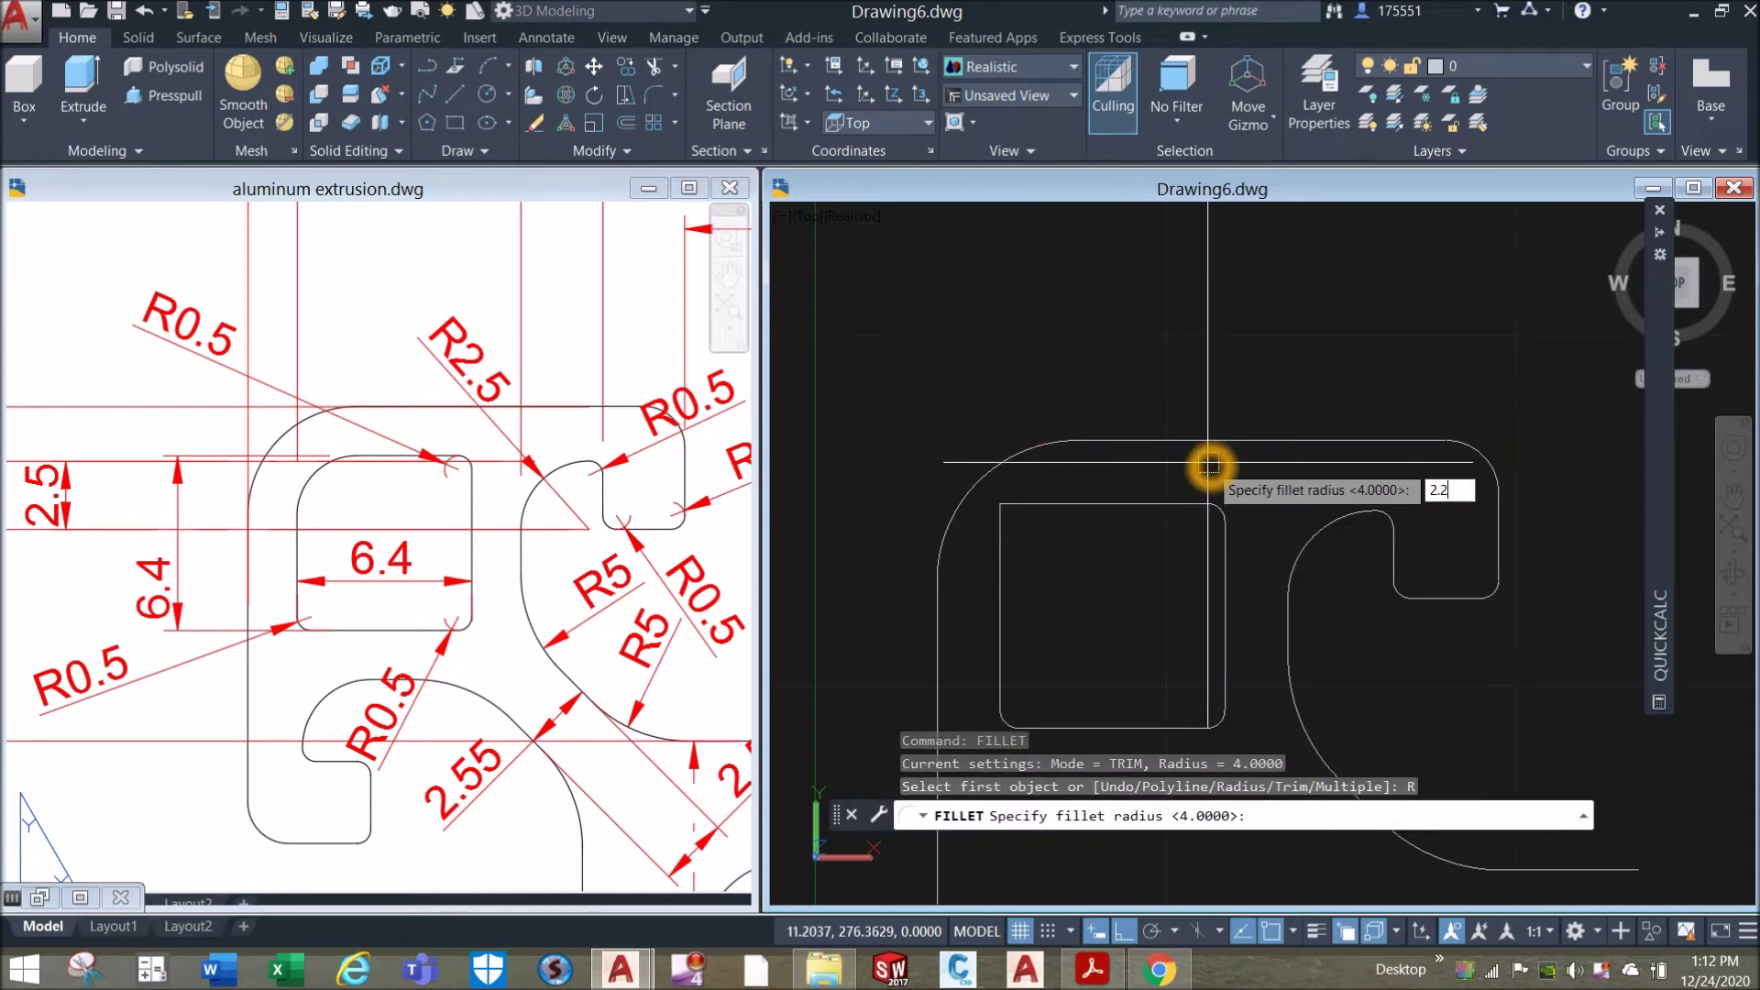
pyautogui.write('2.2')
pyautogui.press('Return')
pyautogui.click(1072, 503)
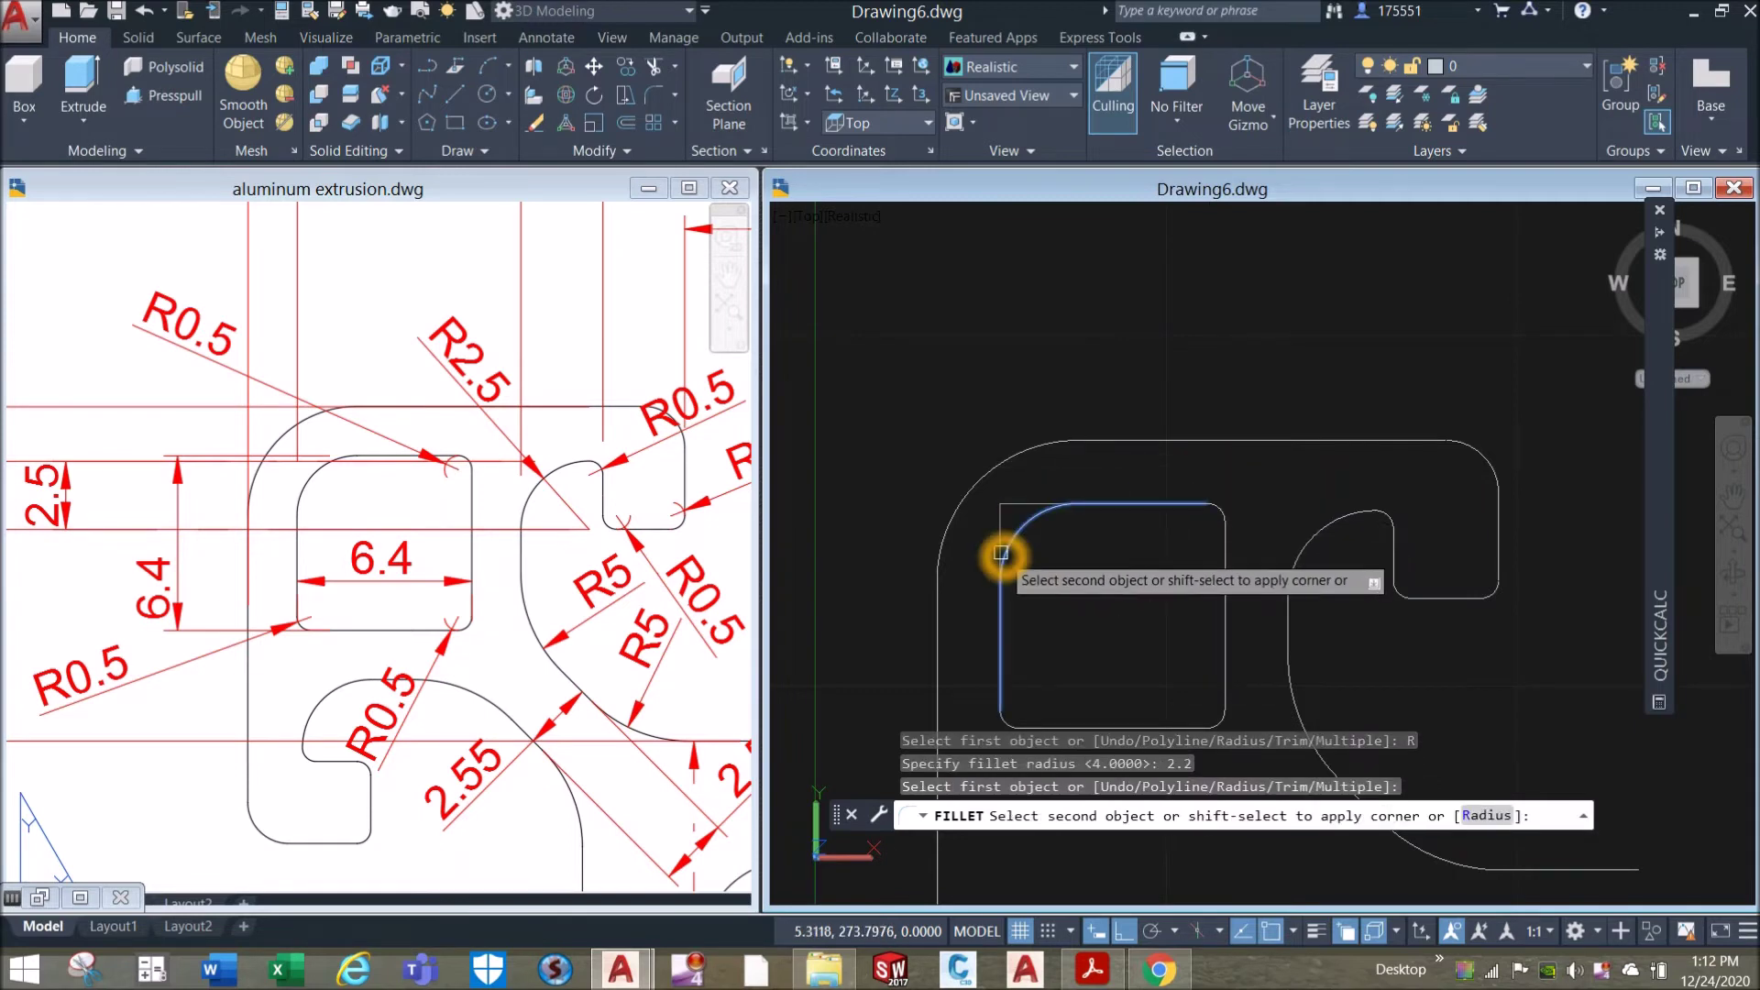
pyautogui.click(1001, 554)
pyautogui.scroll(-3, 1001, 518)
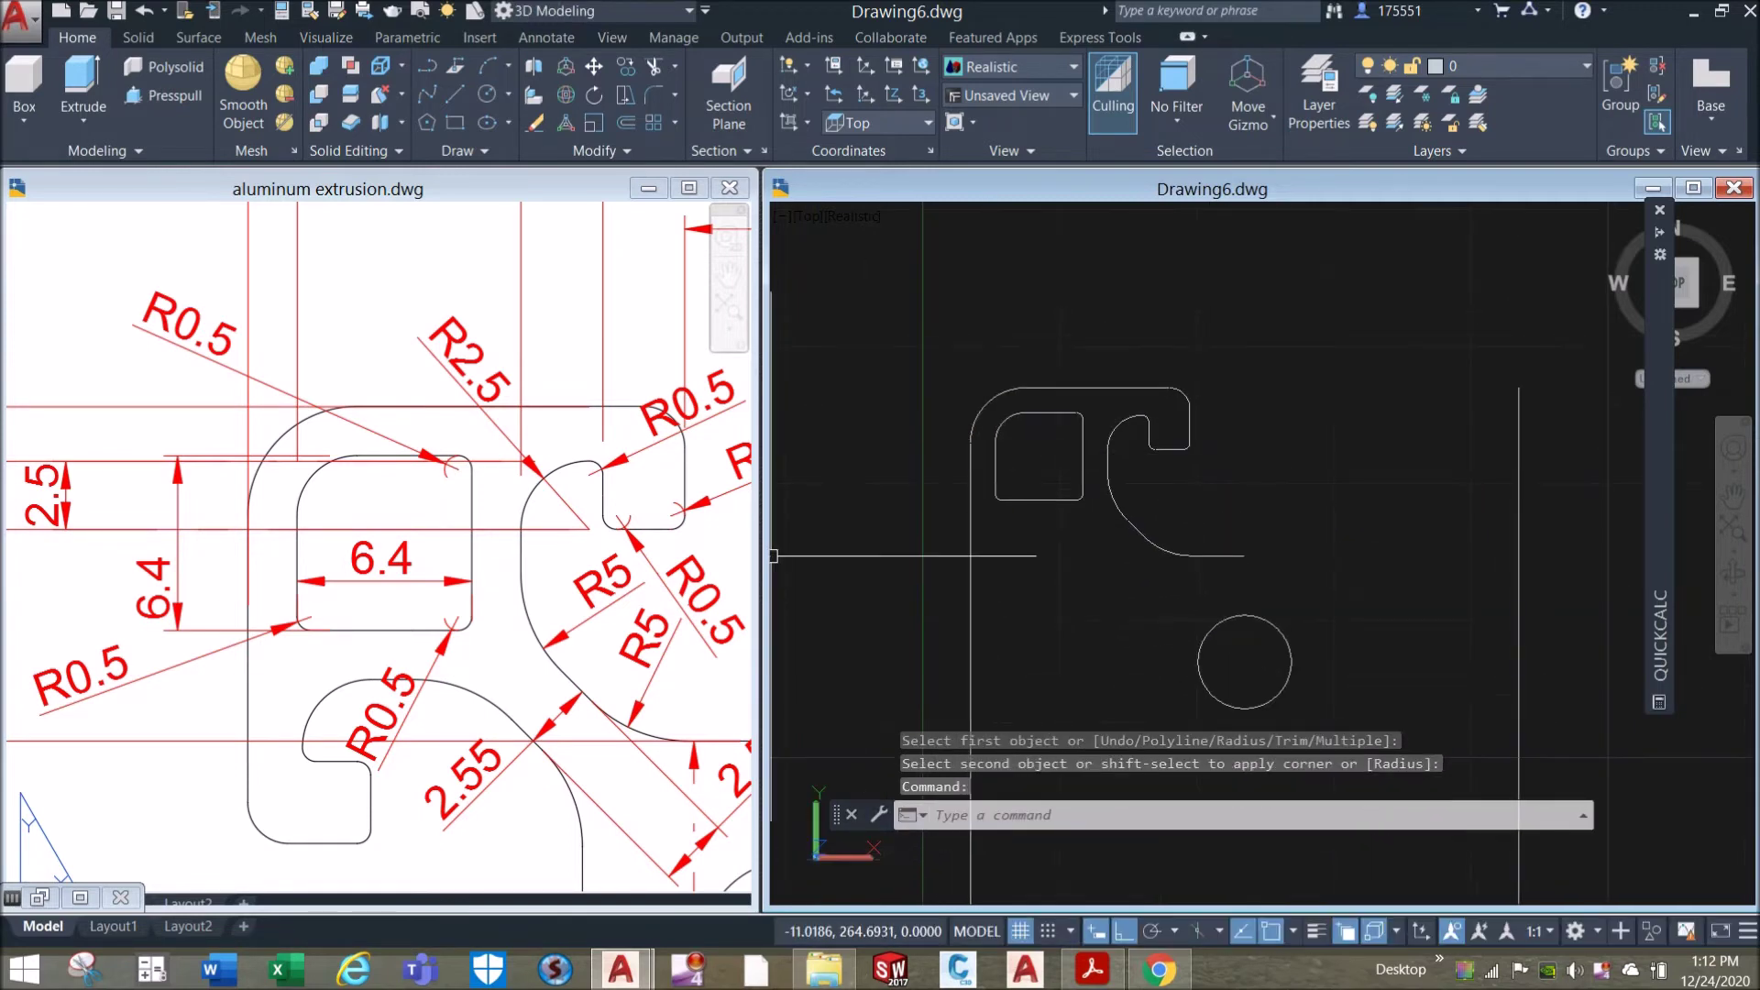
# Mirror the upper-left outline, pocket and slot geometry about the vertical line through the circle's center, keeping the source objects.
pyautogui.click(586, 586)
pyautogui.scroll(-5, 581, 590)
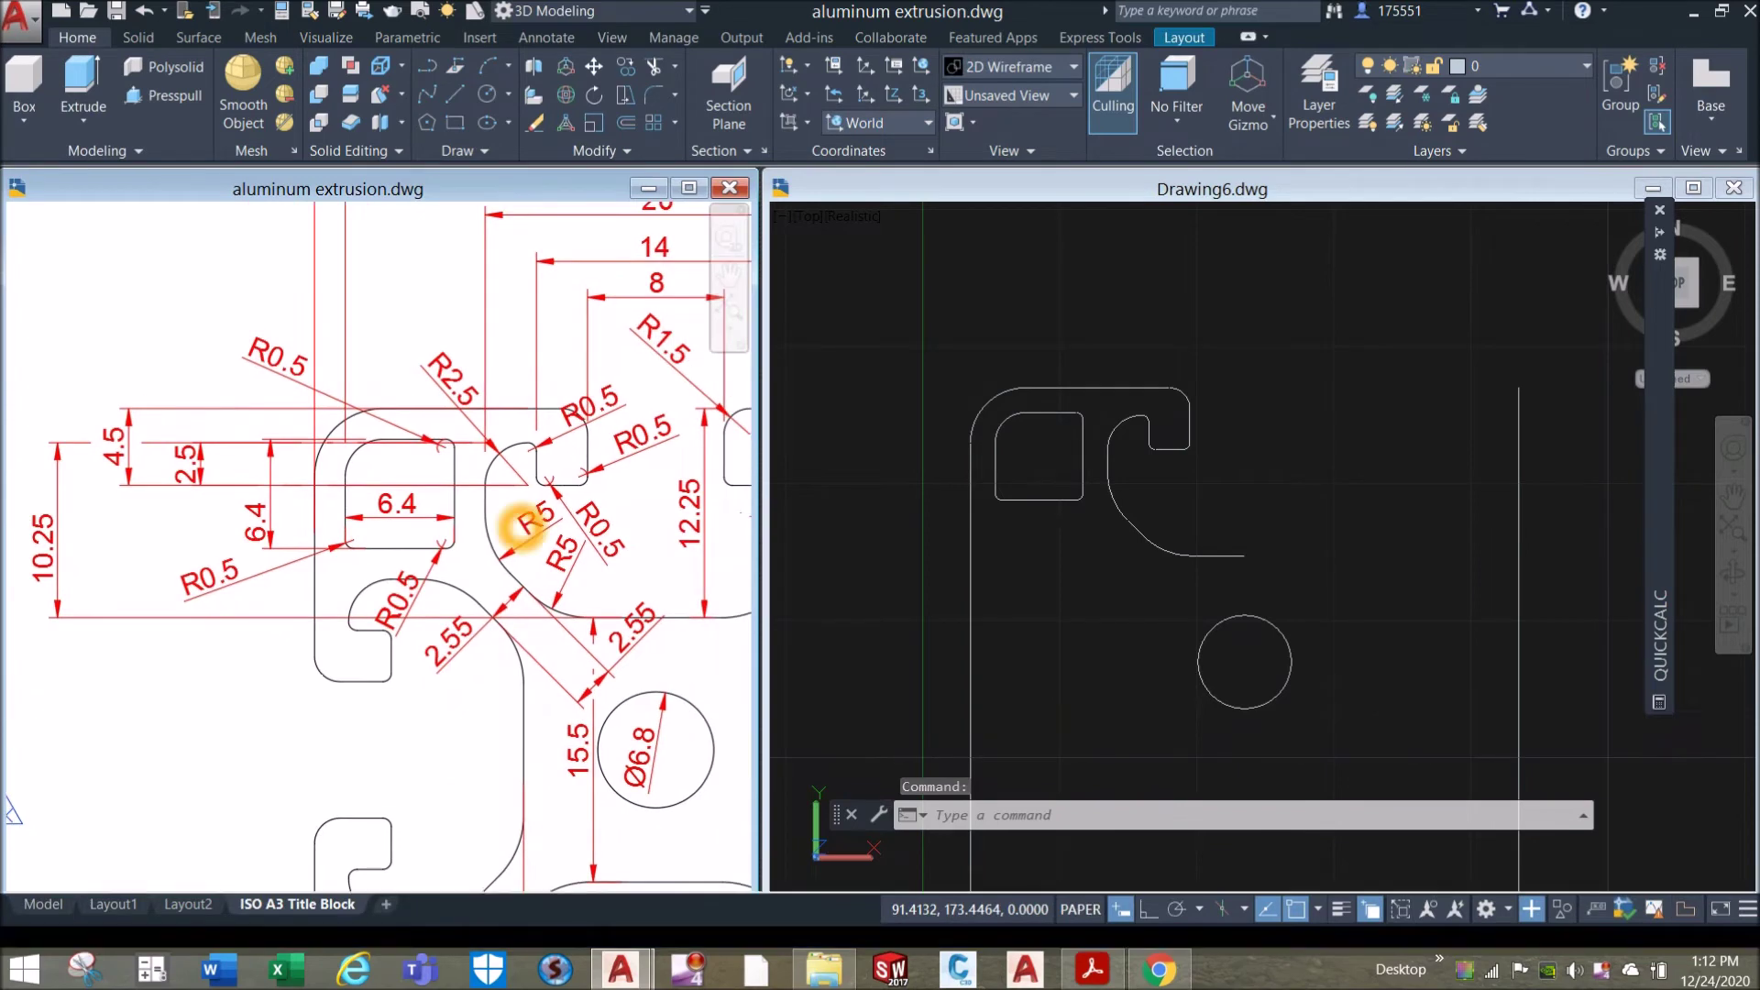
pyautogui.click(1283, 468)
pyautogui.write('MI')
pyautogui.press('Return')
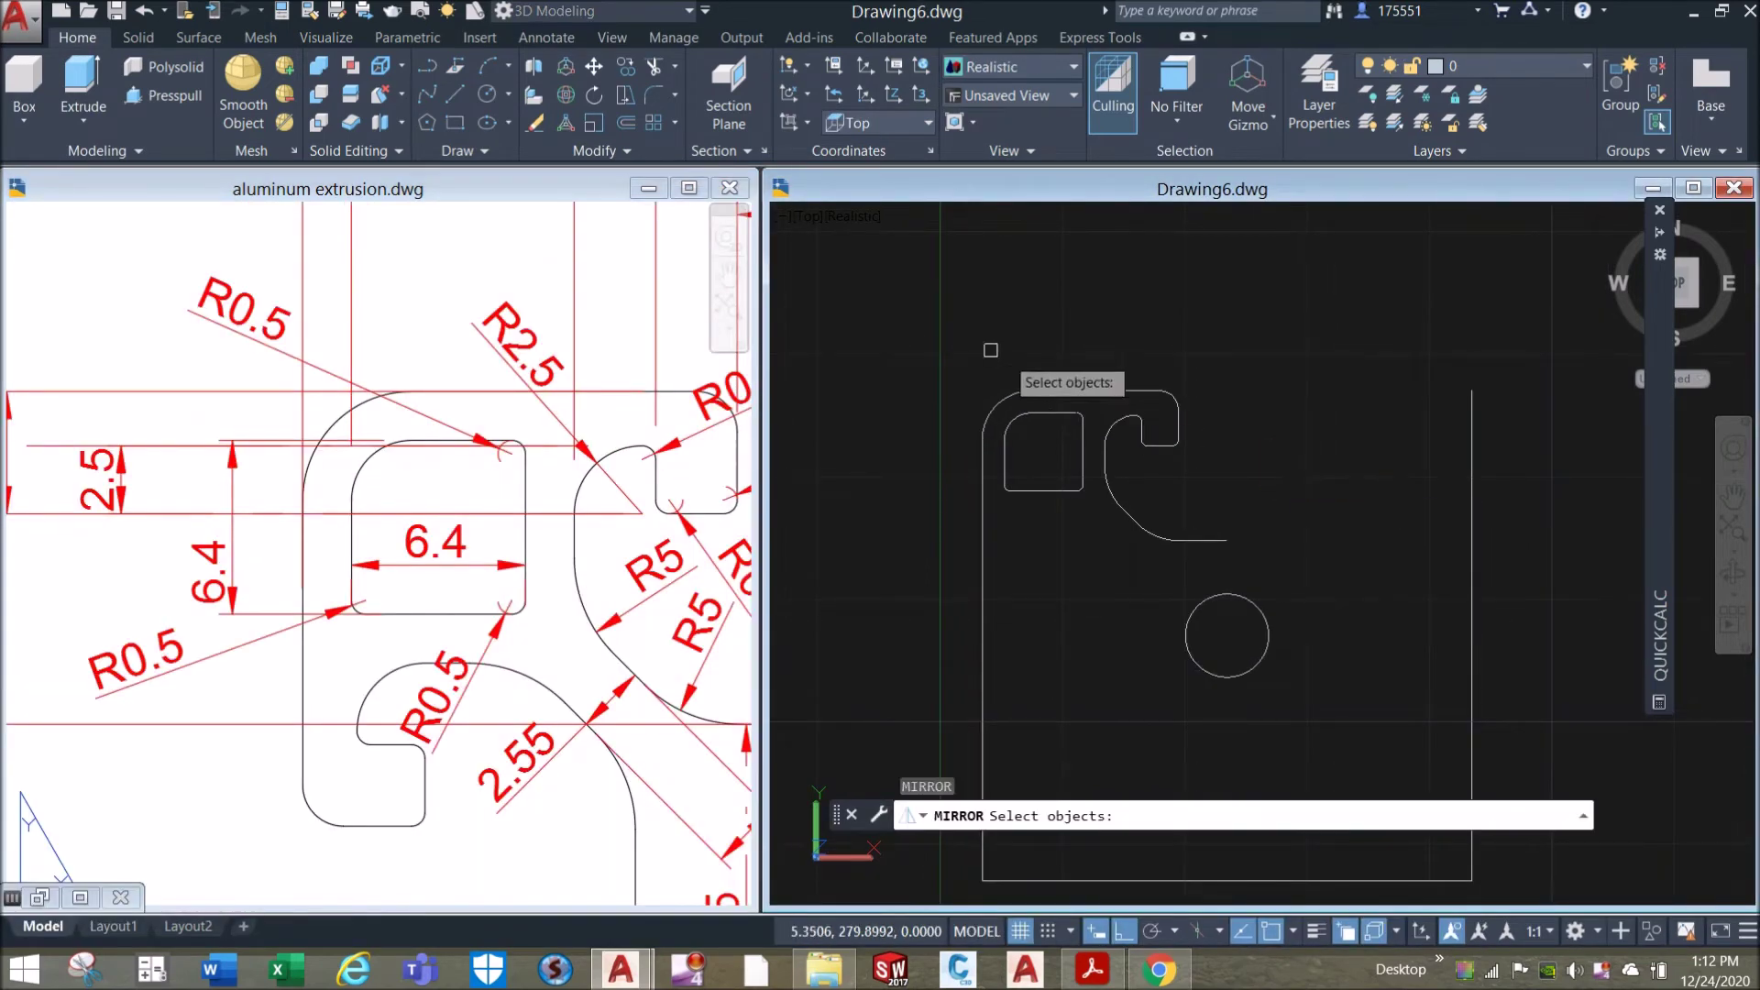
pyautogui.click(940, 334)
pyautogui.click(1286, 542)
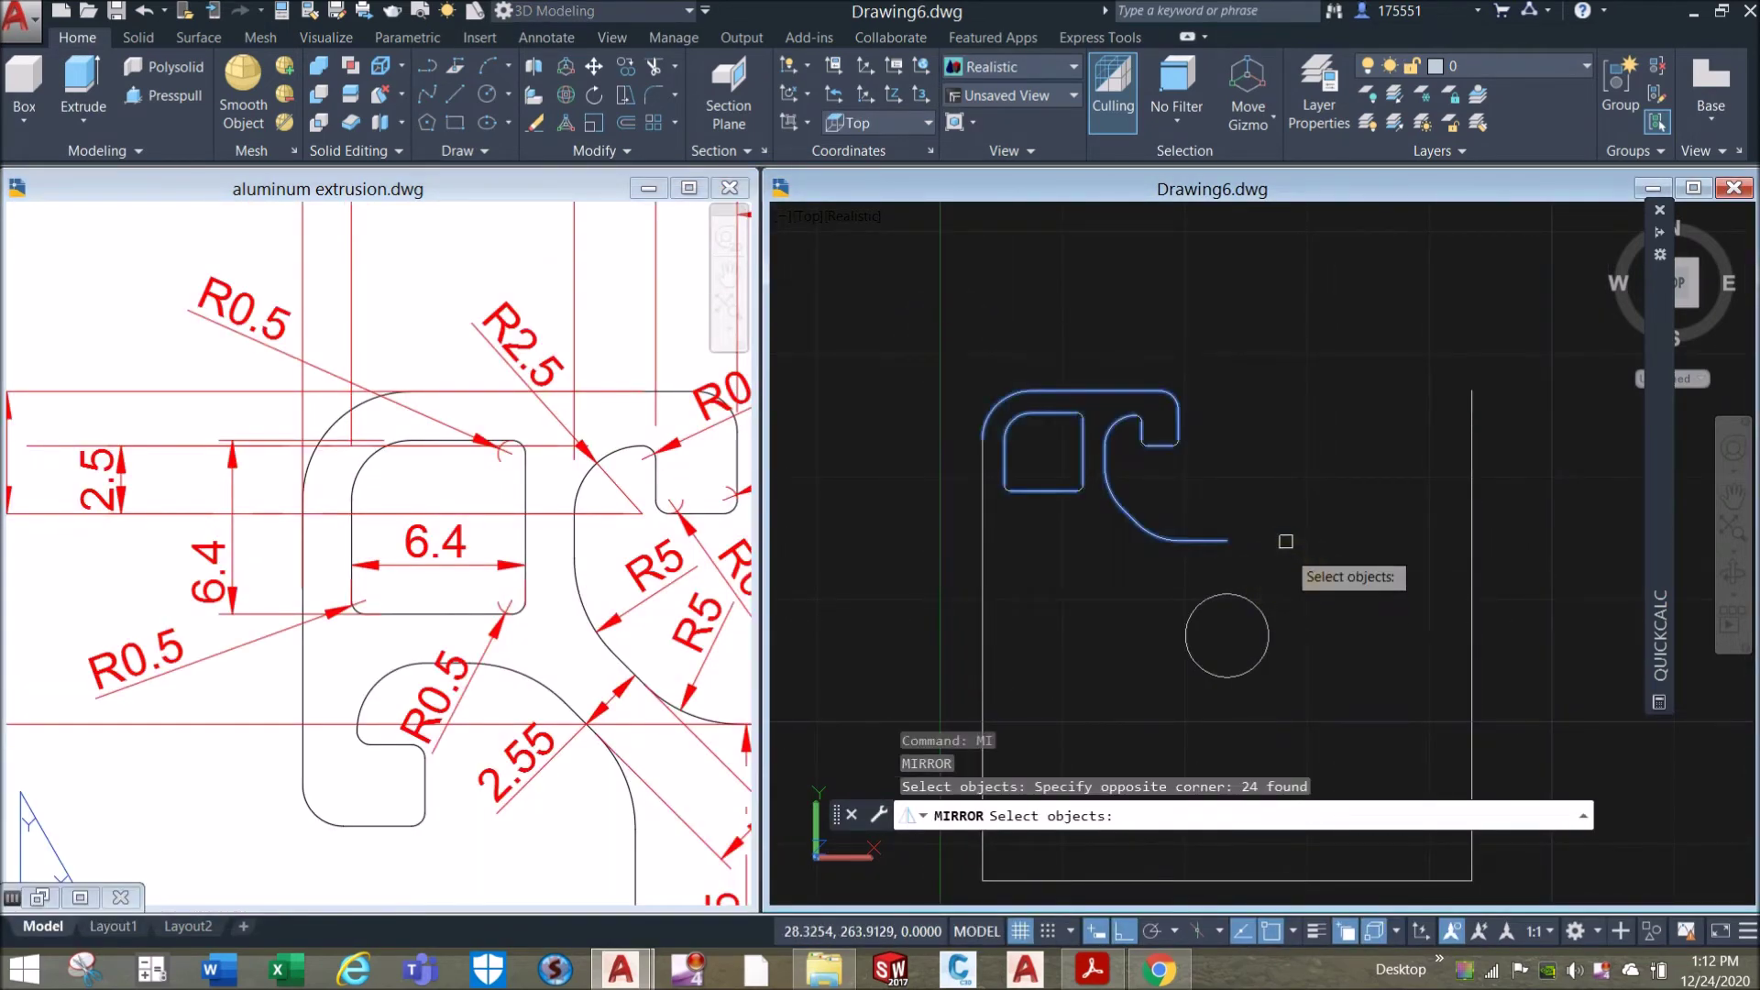
pyautogui.press('Return')
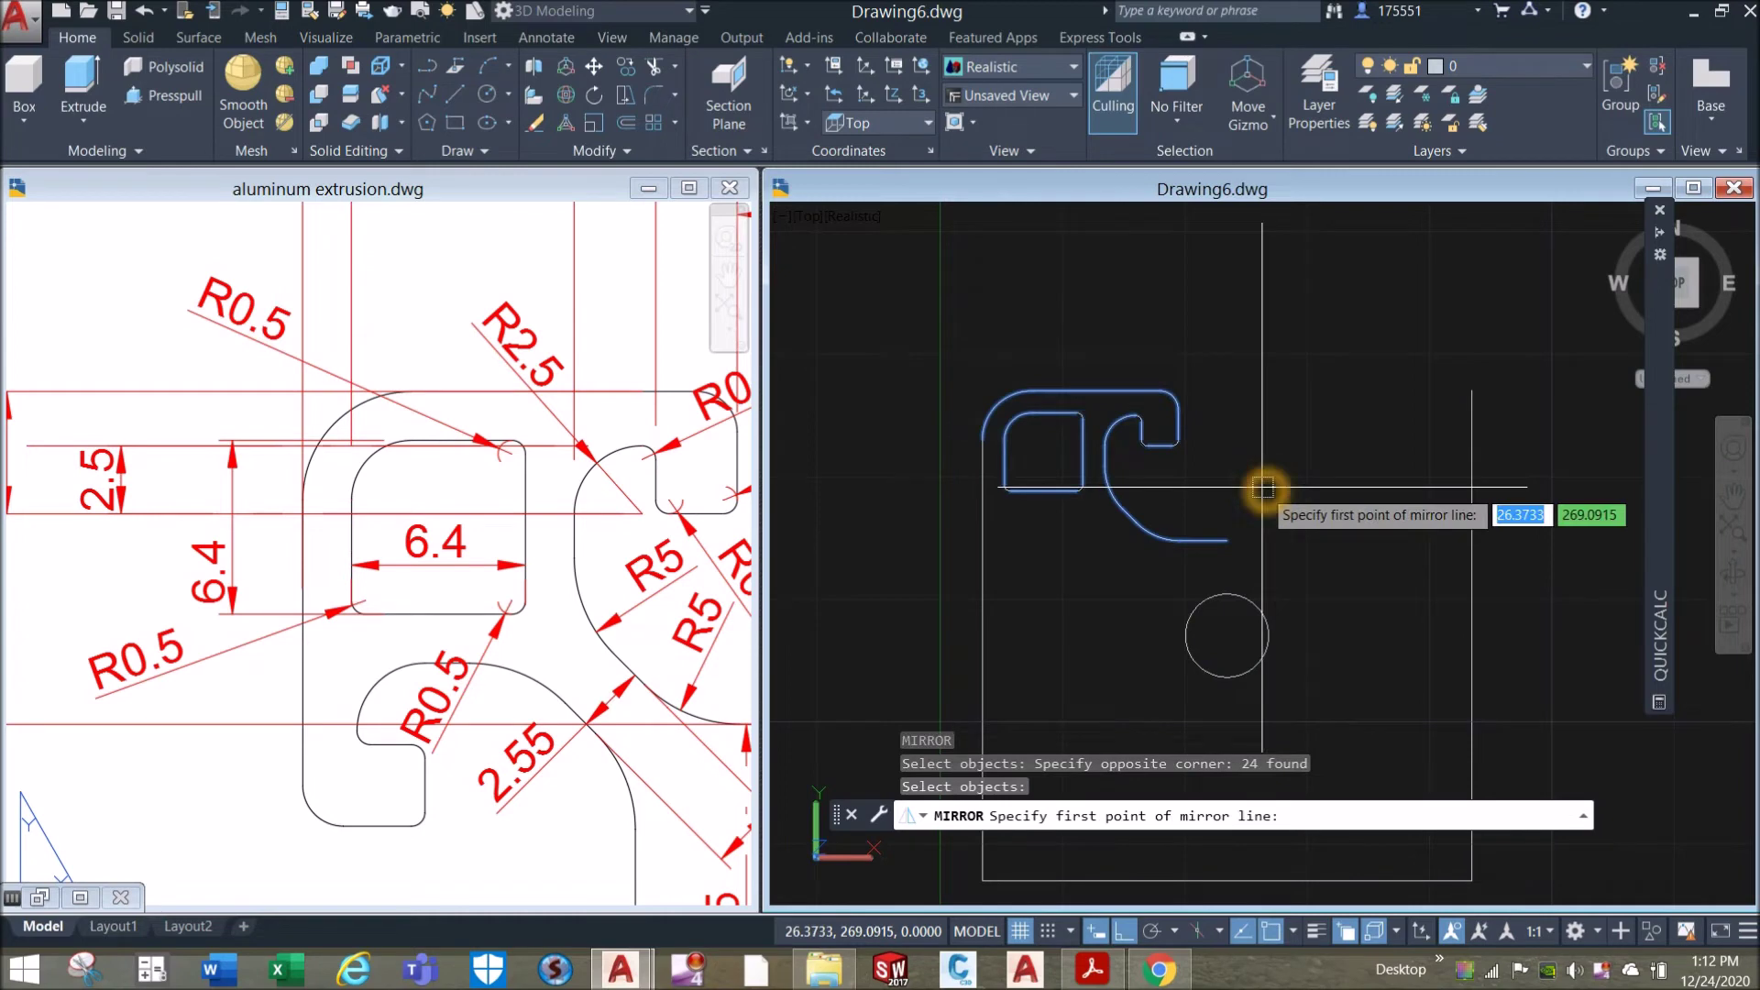
pyautogui.click(1229, 633)
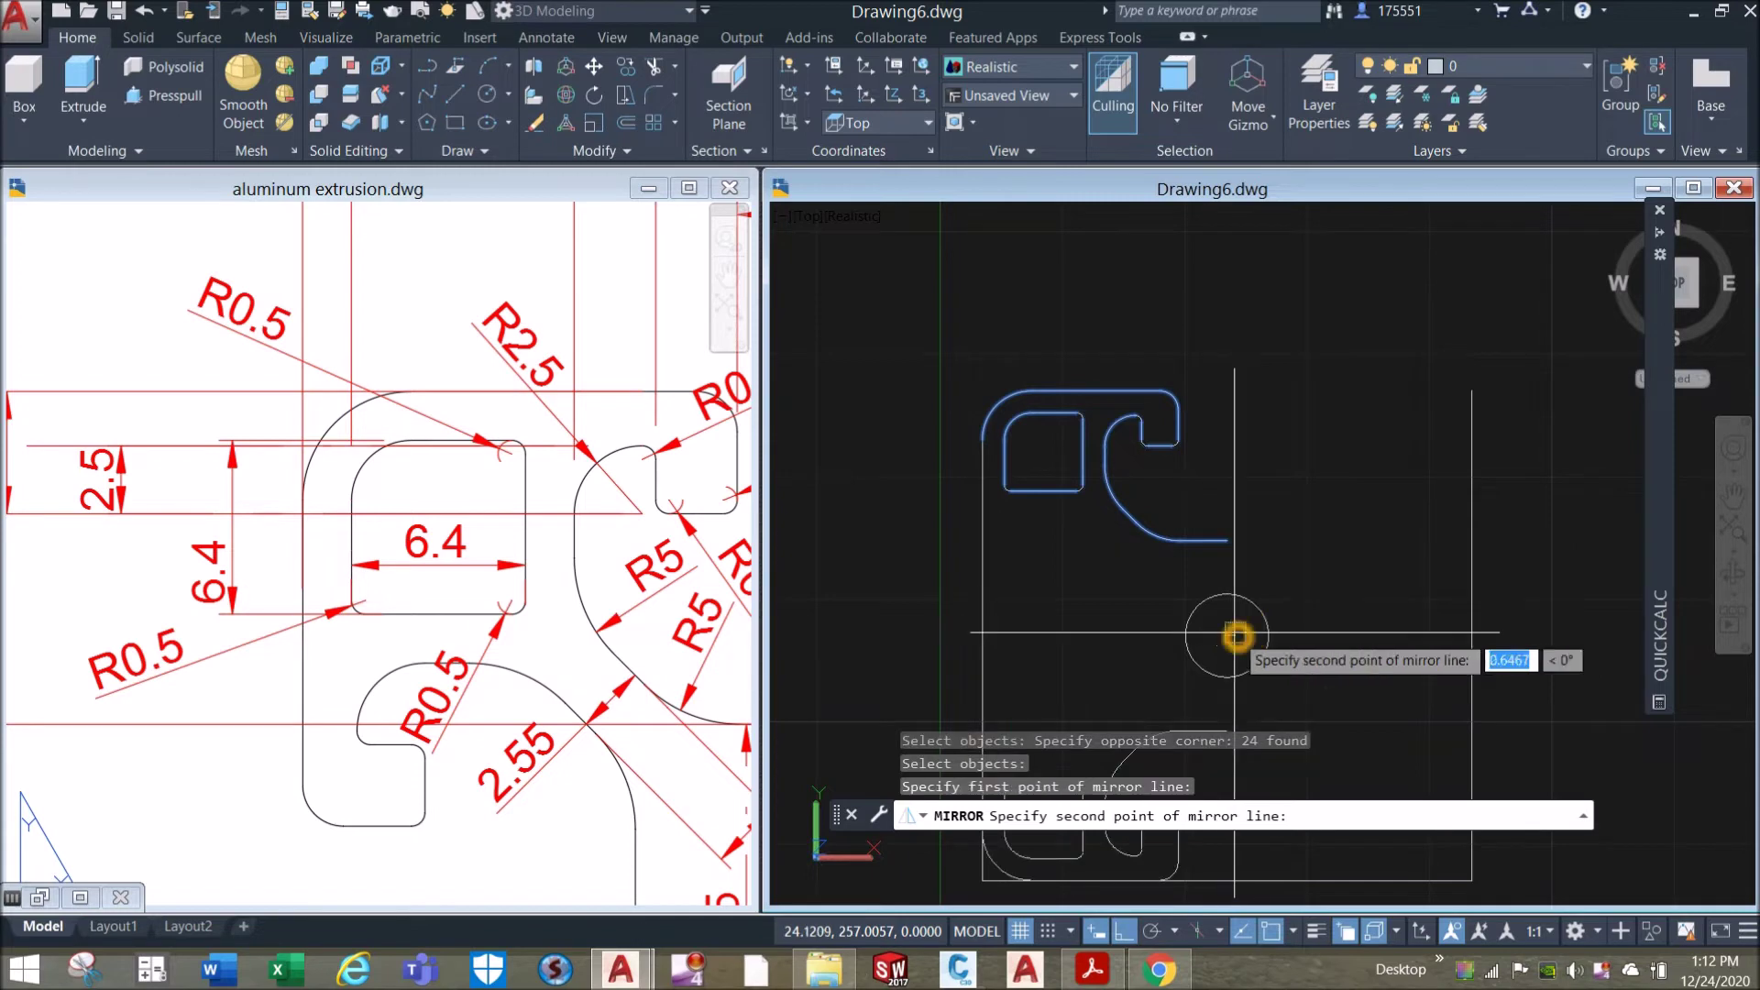
pyautogui.click(1225, 244)
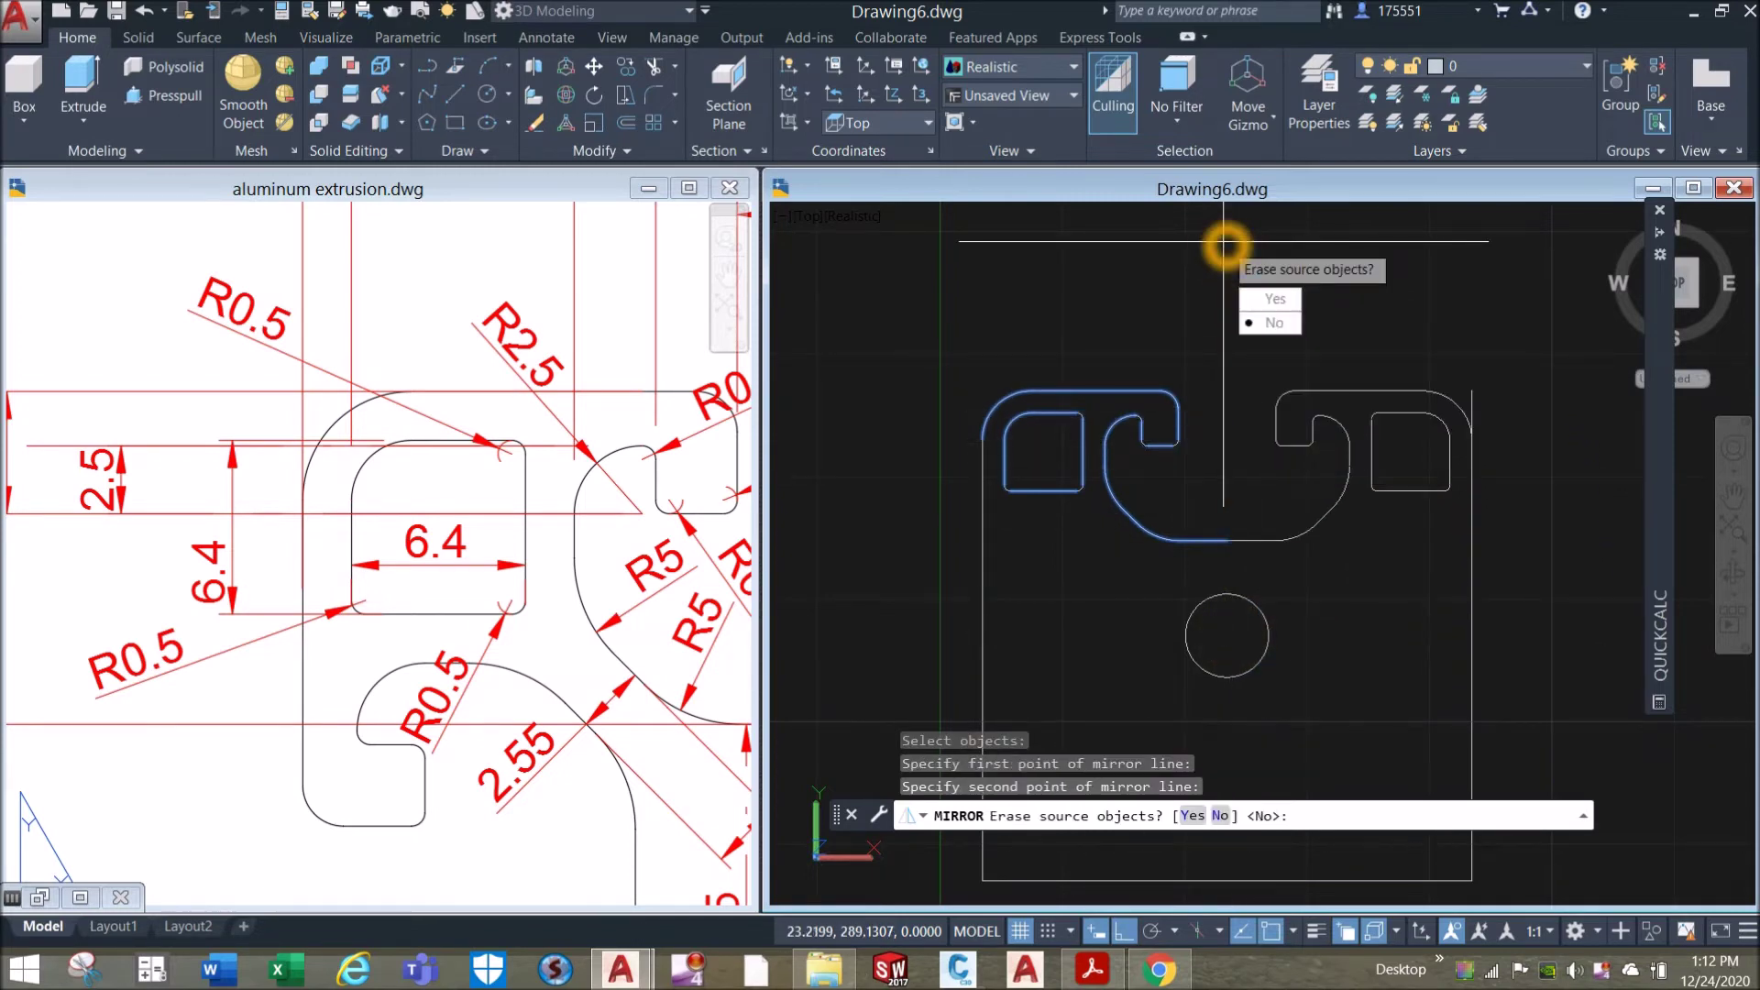
pyautogui.write('N')
pyautogui.press('Return')
# Erase the right and left vertical sides of the original square outline.
pyautogui.scroll(-3, 1277, 356)
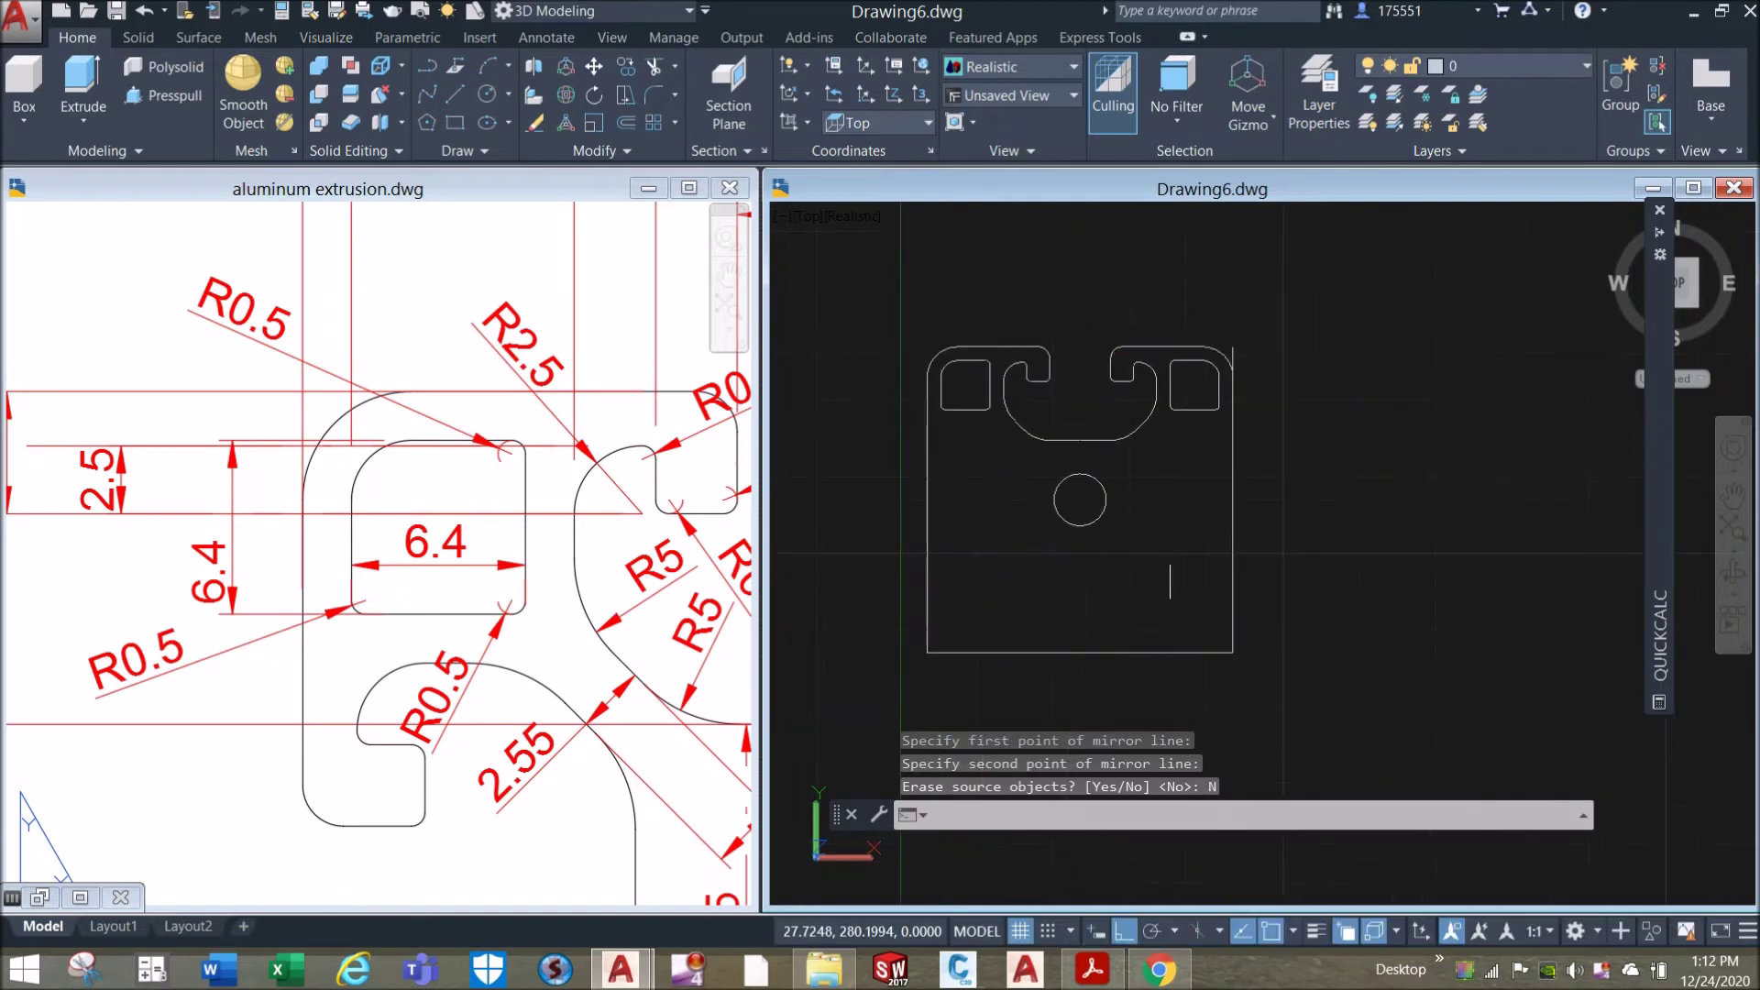
pyautogui.click(1233, 346)
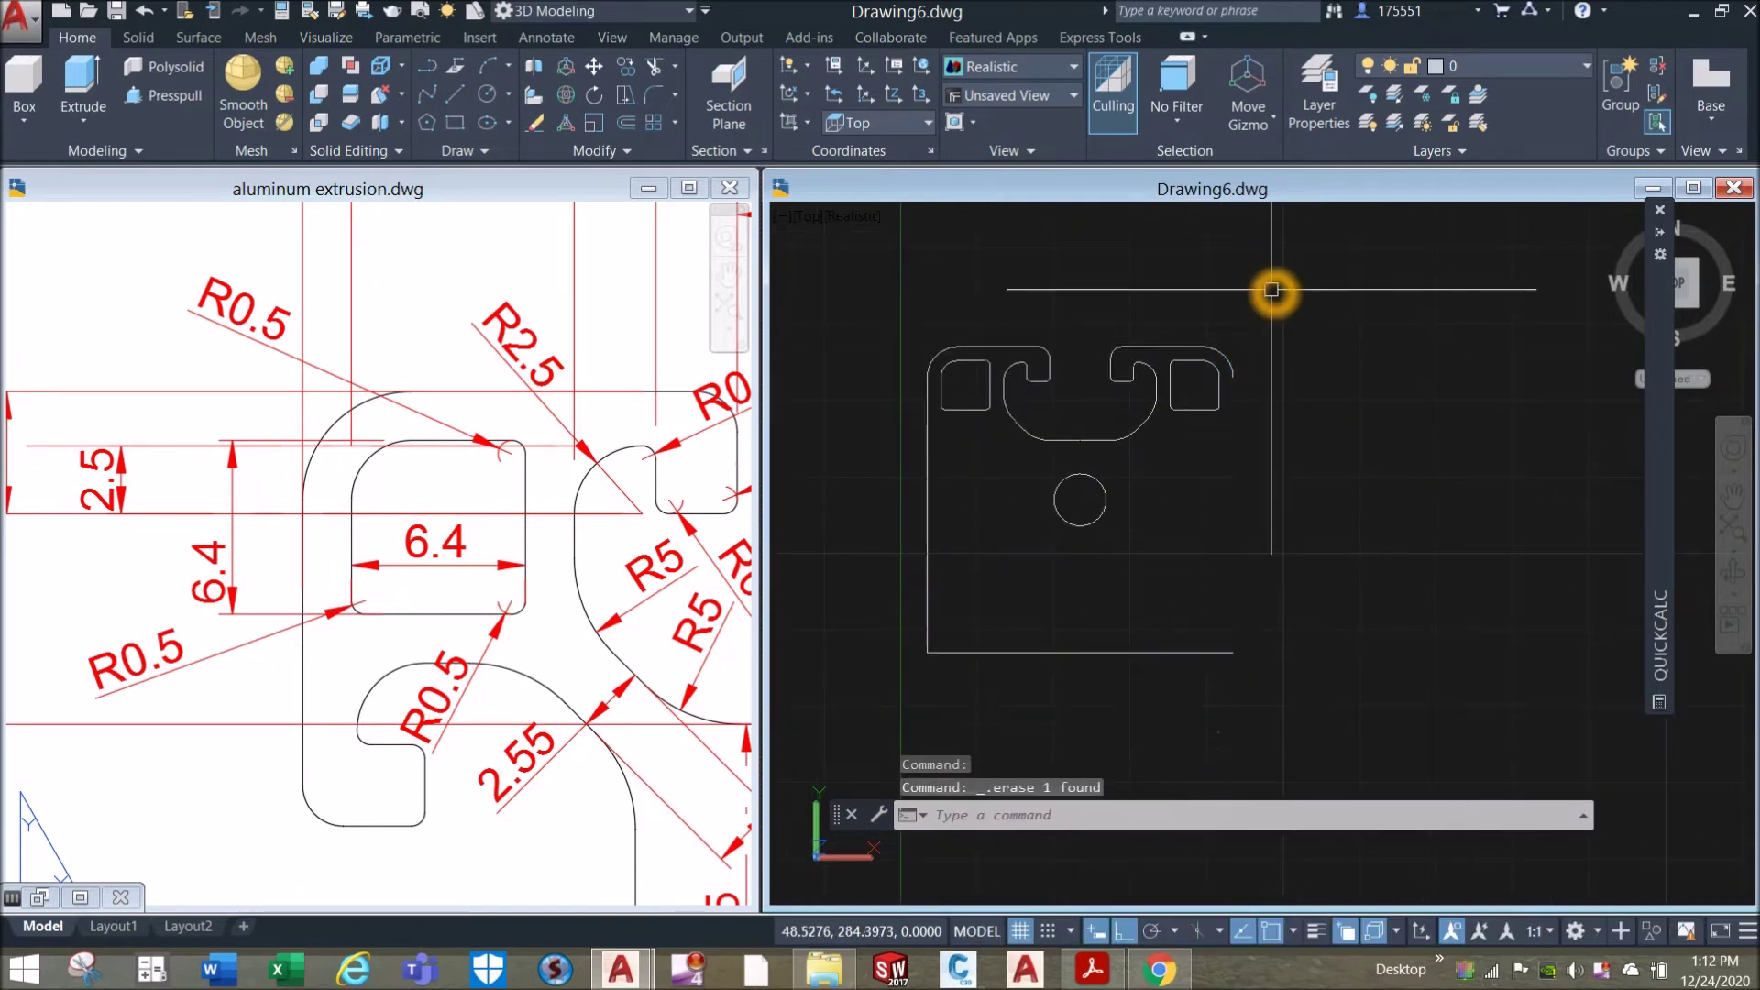
pyautogui.moveTo(1265, 385); pyautogui.dragTo(1308, 363, button='middle')
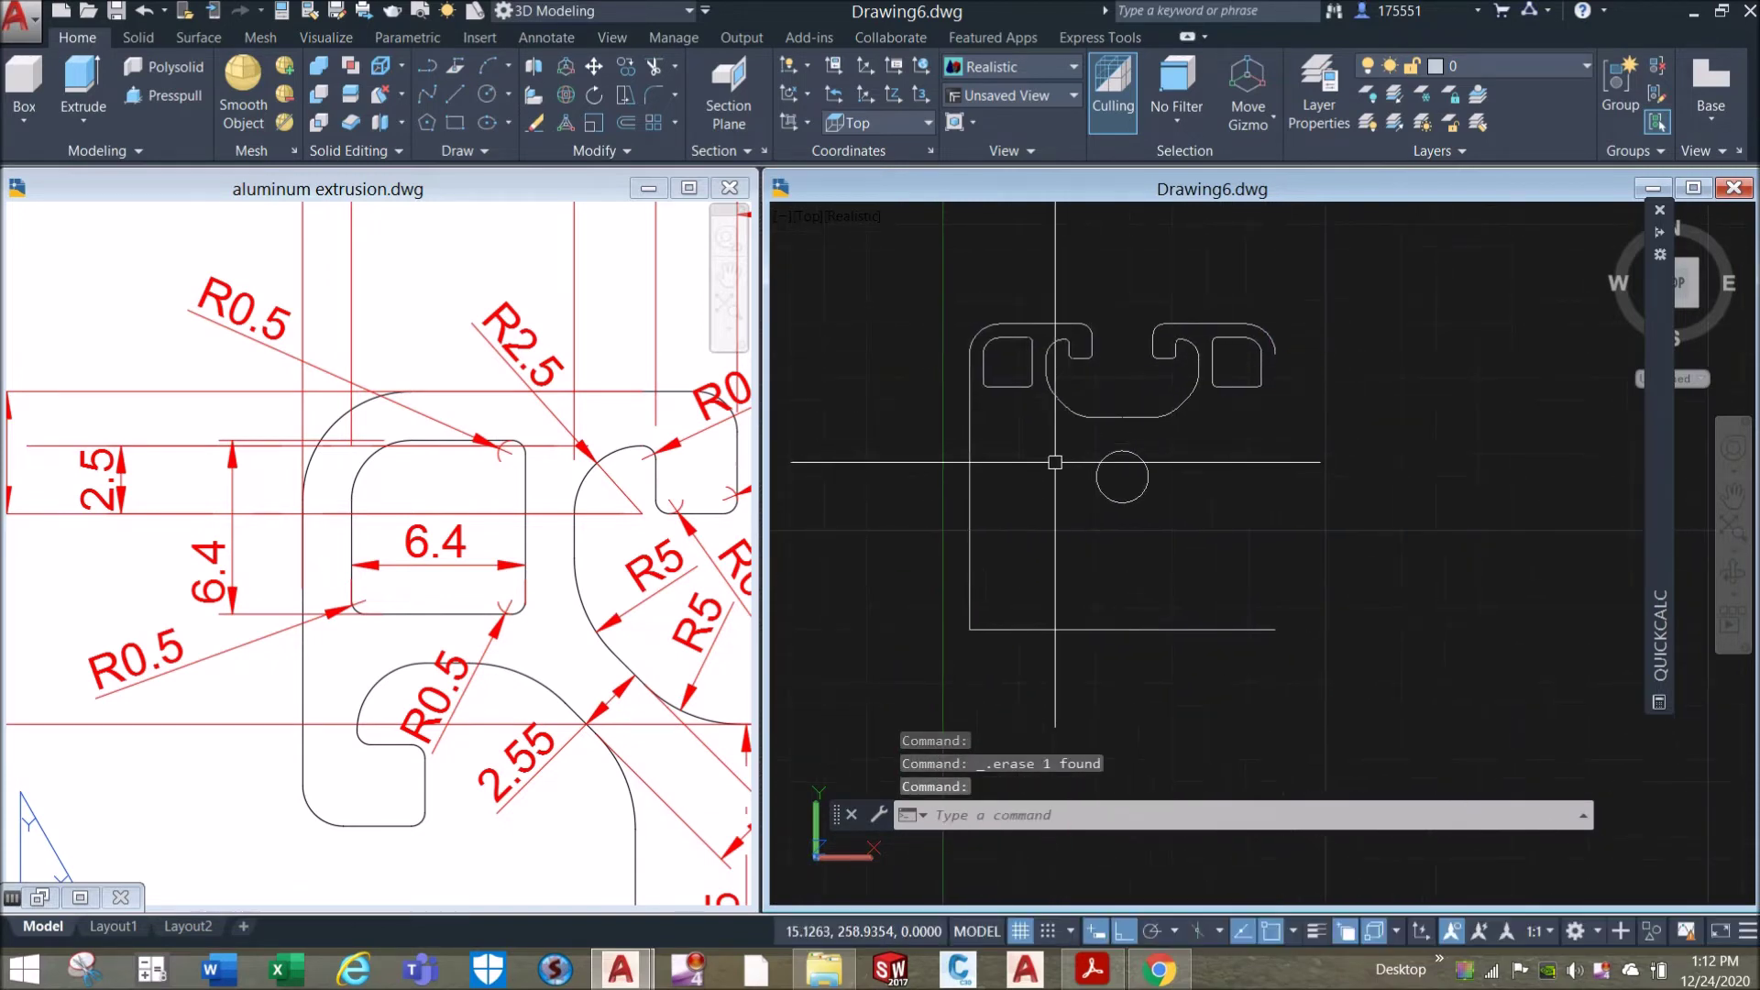
pyautogui.click(970, 471)
pyautogui.press('Delete')
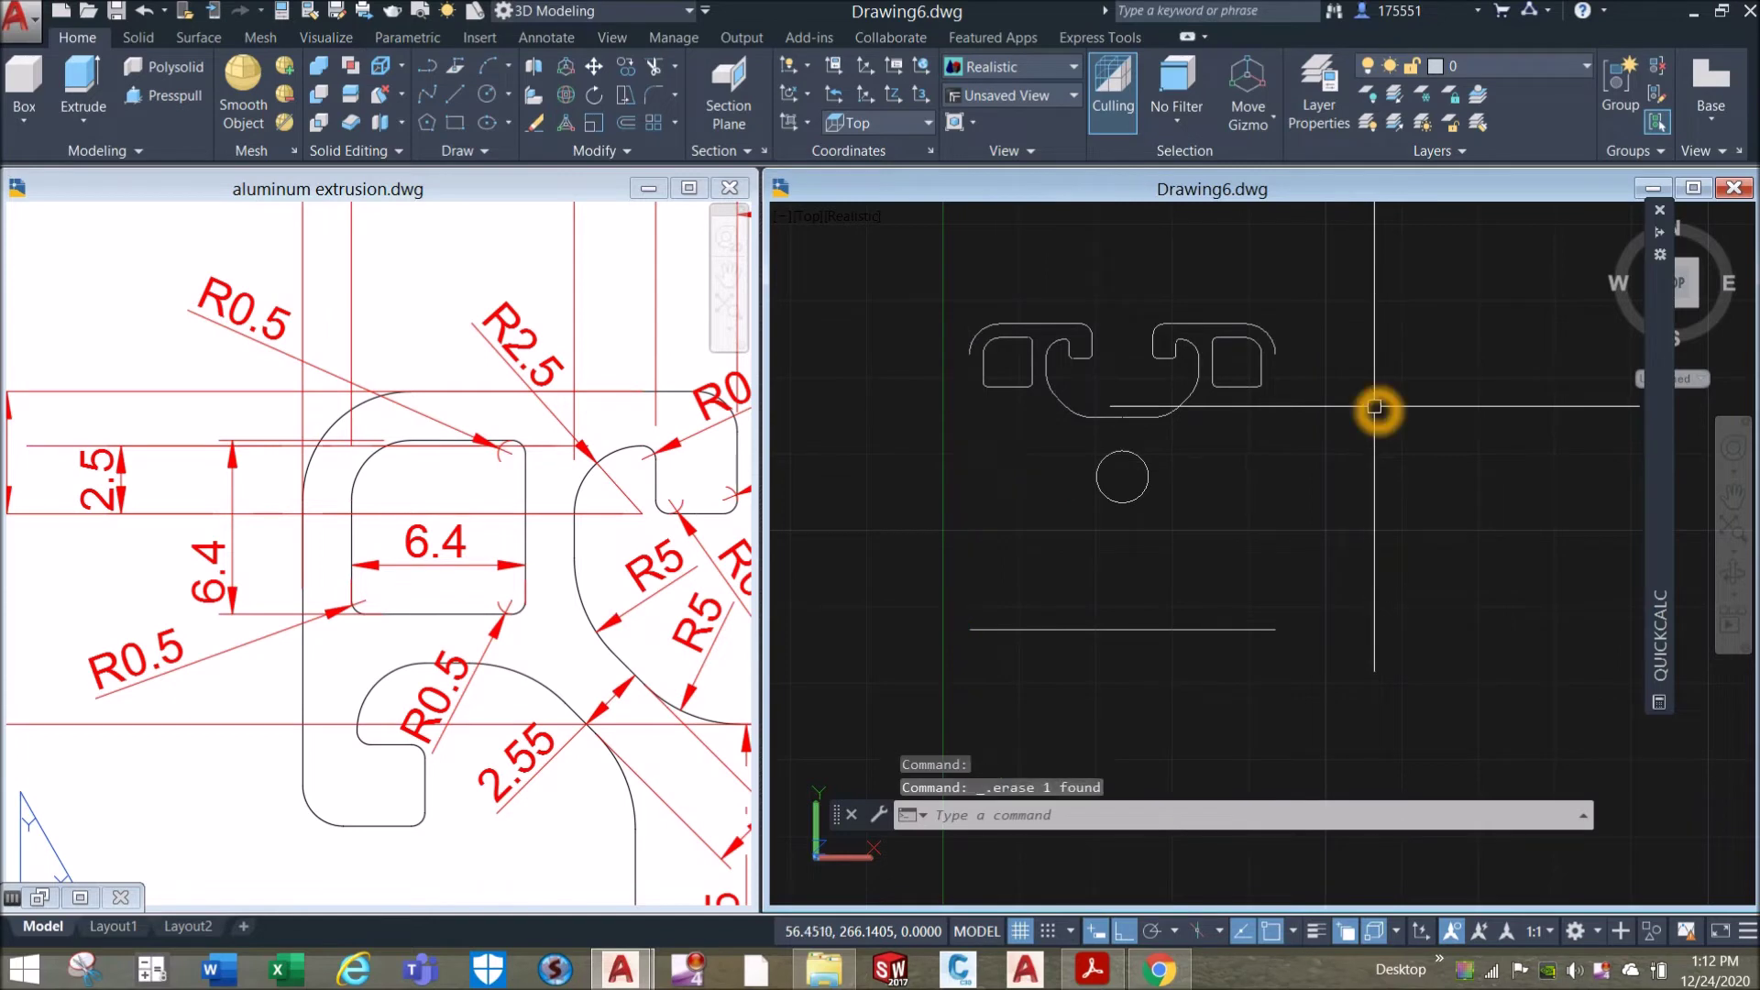
# Mirror the upper half of the profile about the horizontal line through the circle's center, keeping the source objects.
pyautogui.click(930, 281)
pyautogui.click(1408, 439)
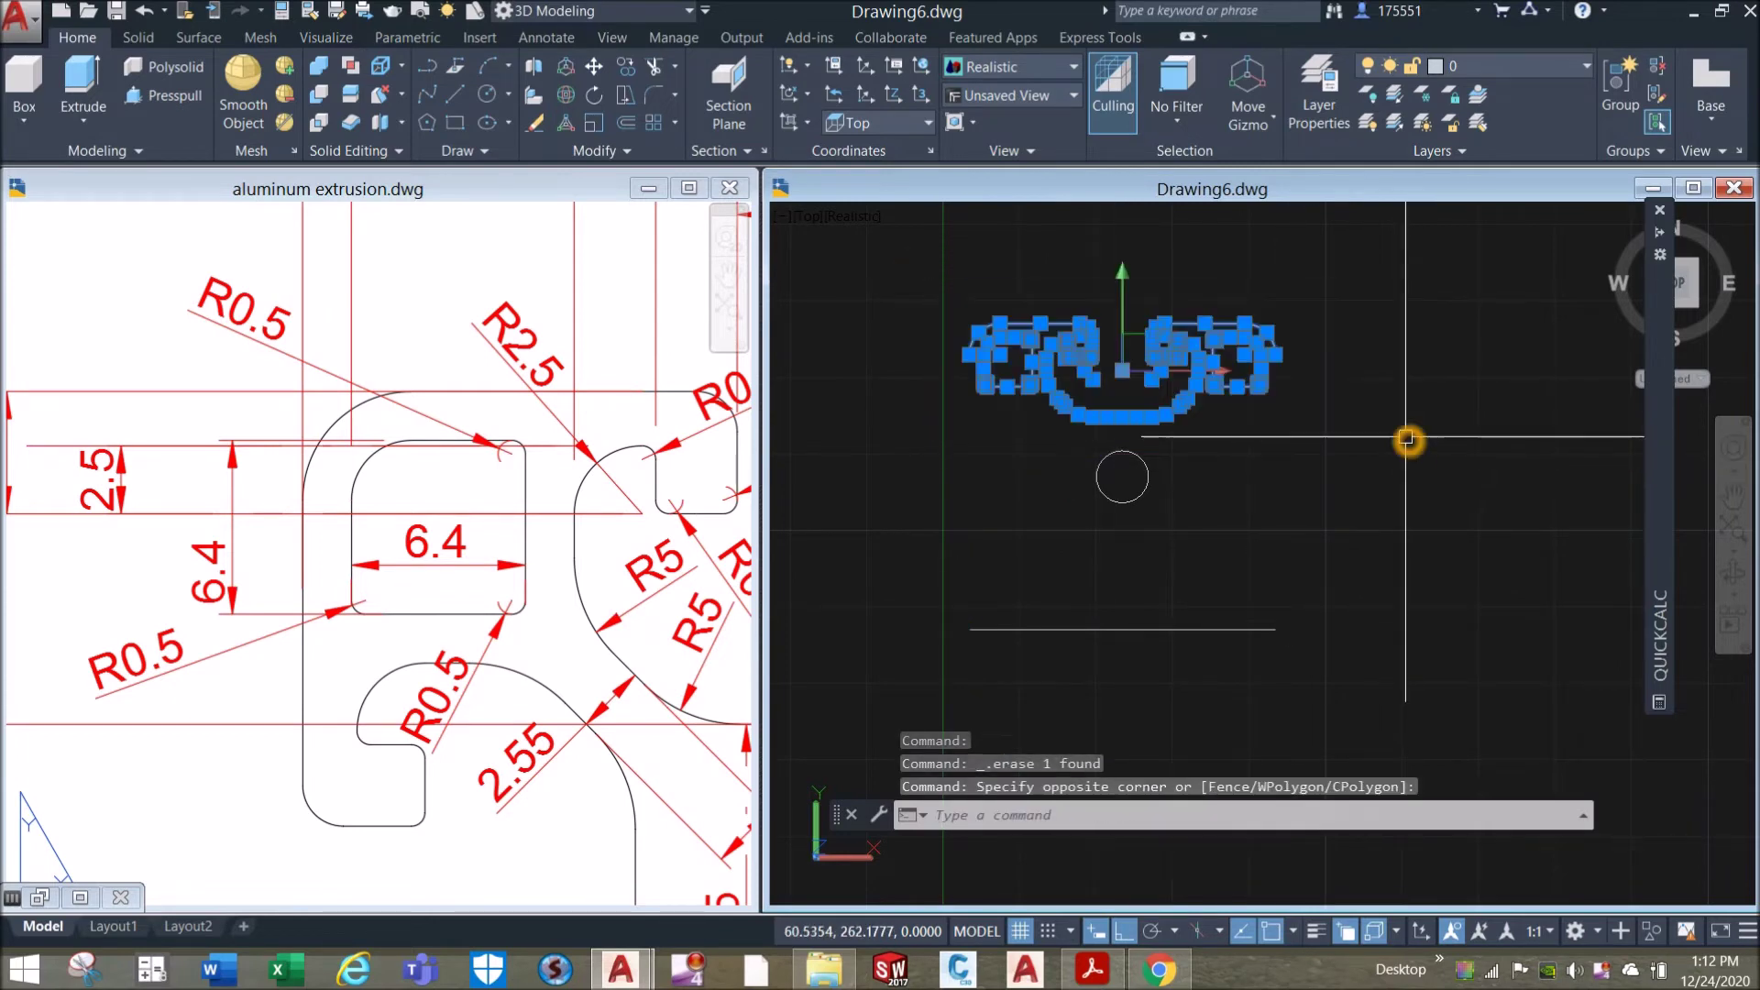
pyautogui.write('mi')
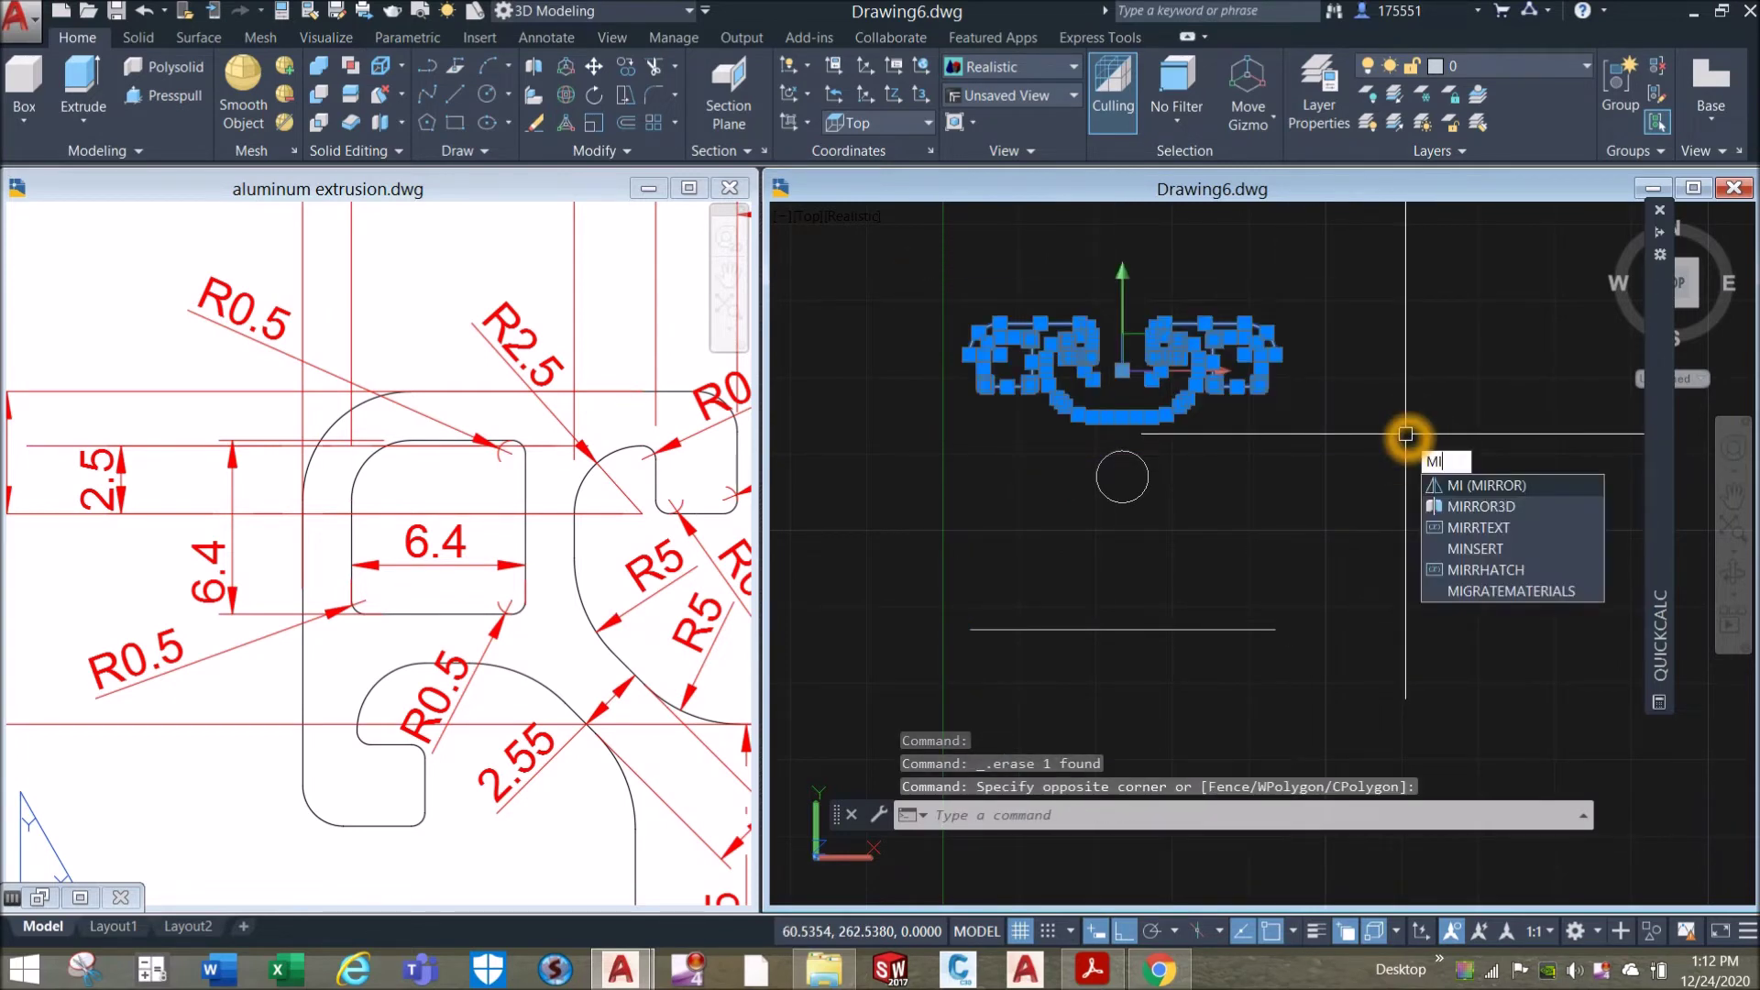
pyautogui.press('Return')
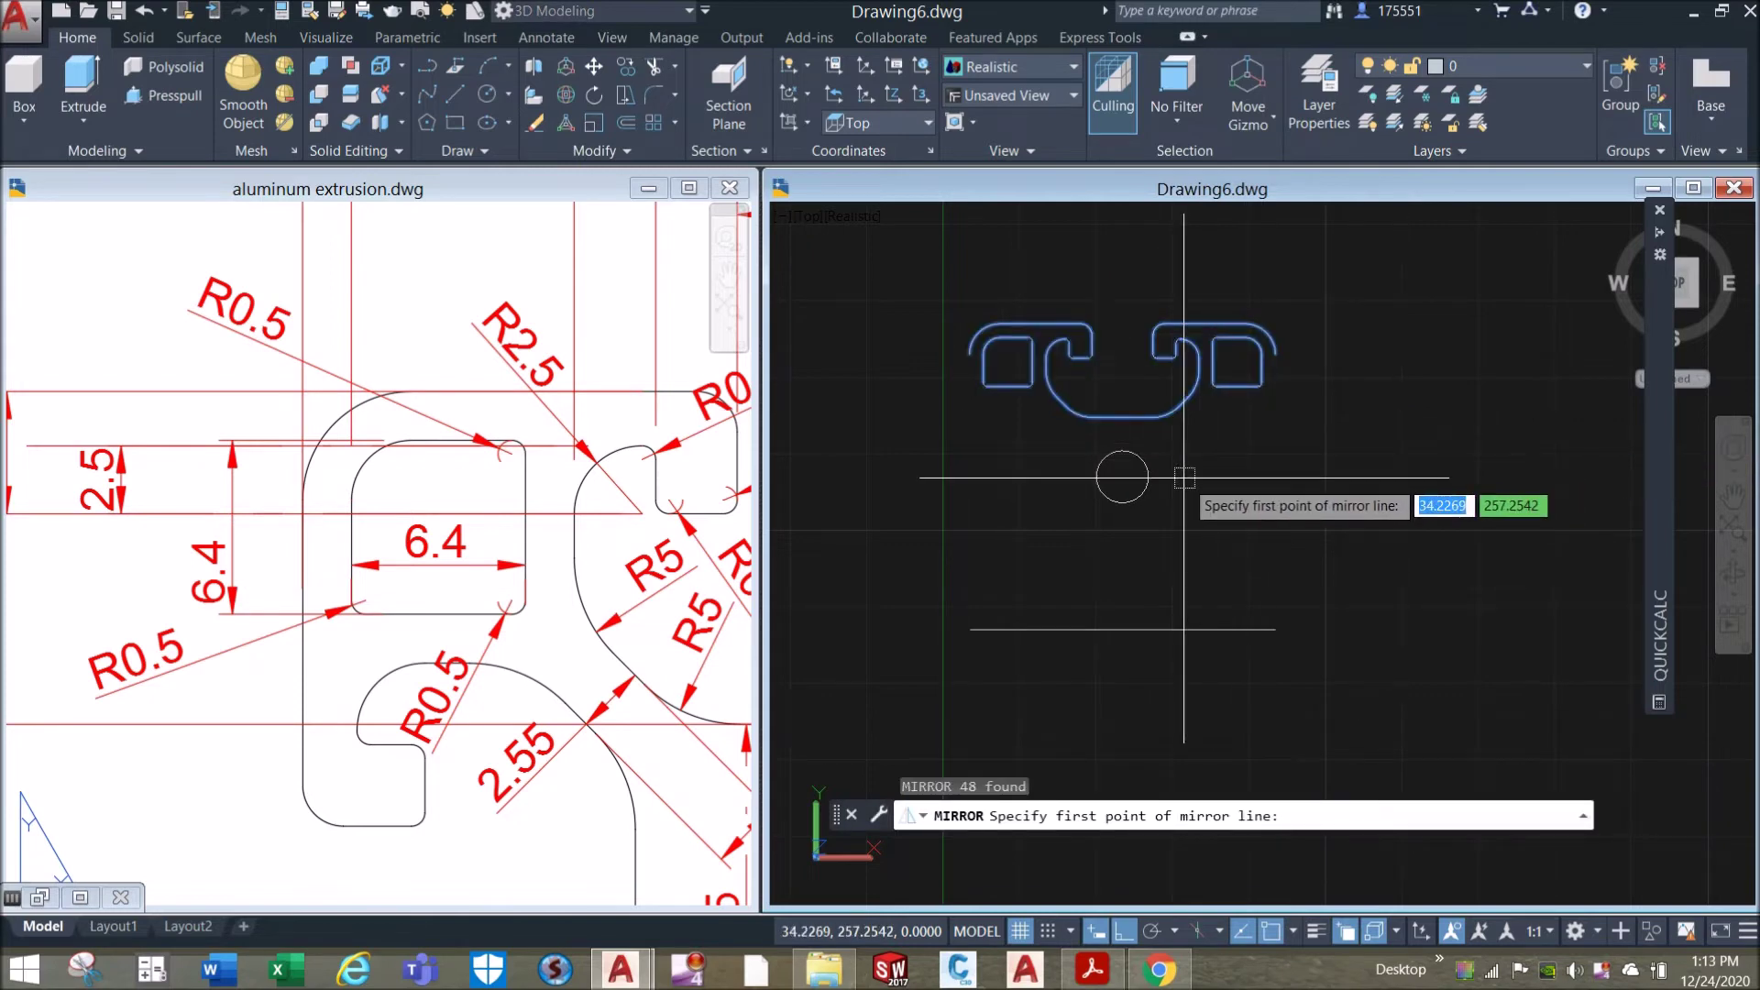
pyautogui.click(1122, 476)
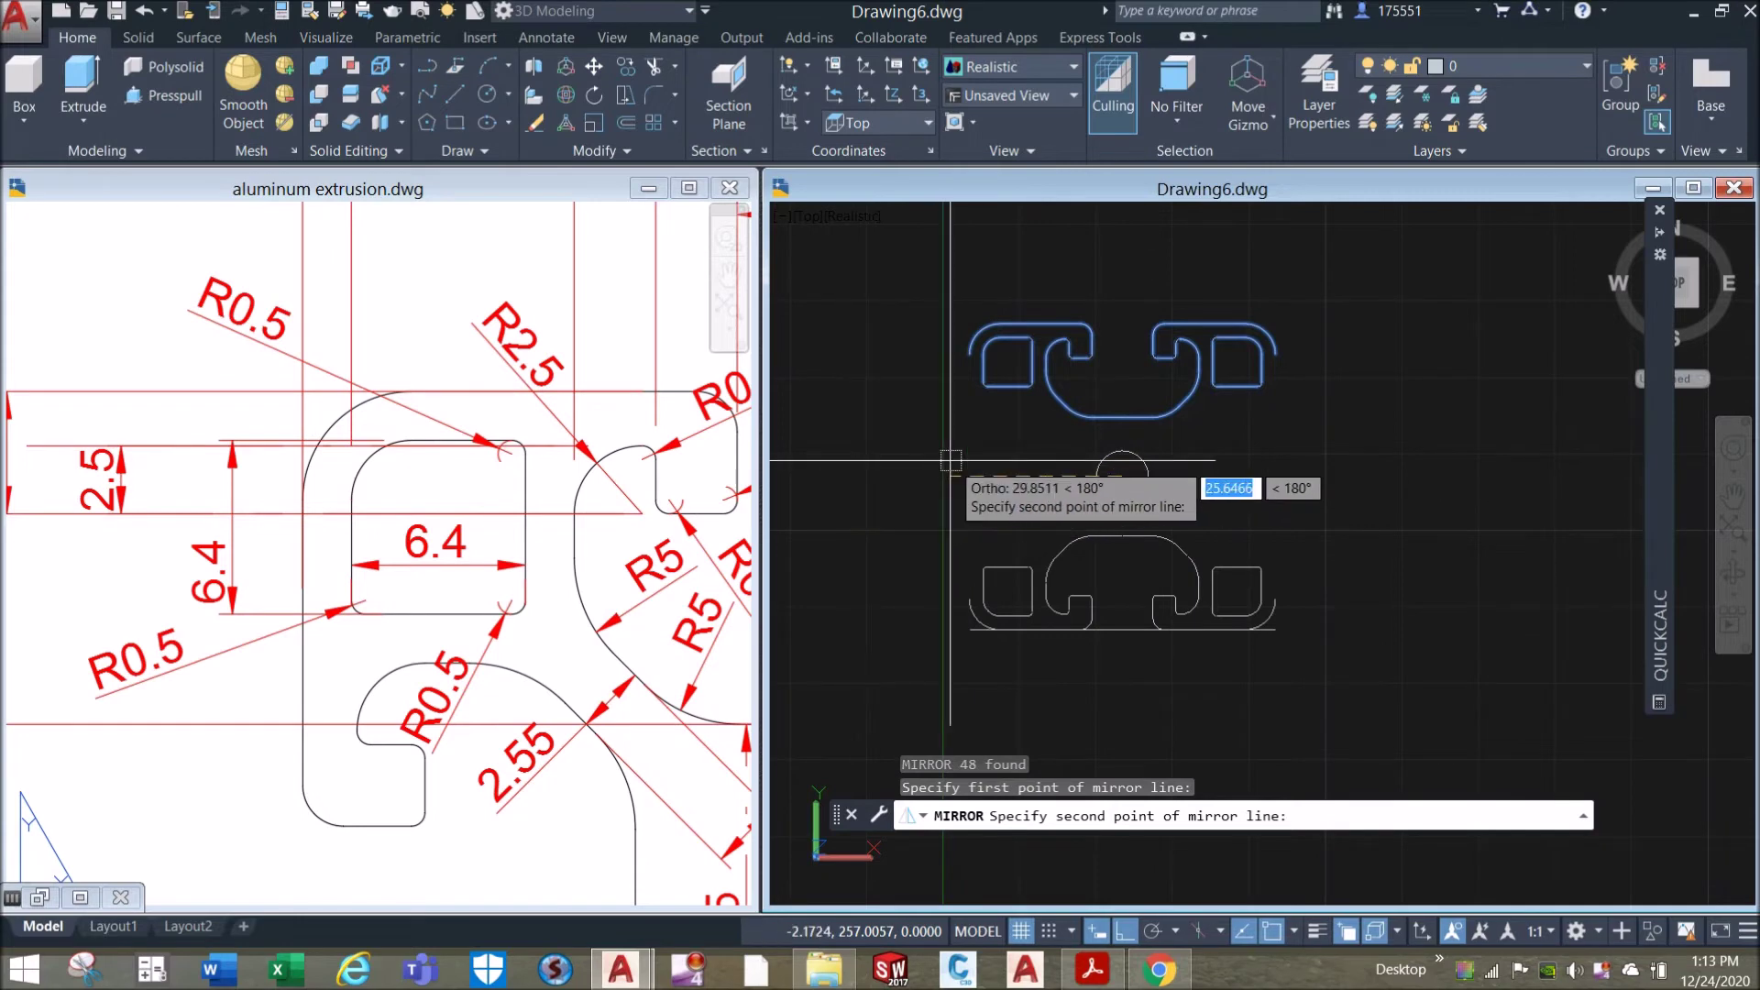
pyautogui.click(861, 472)
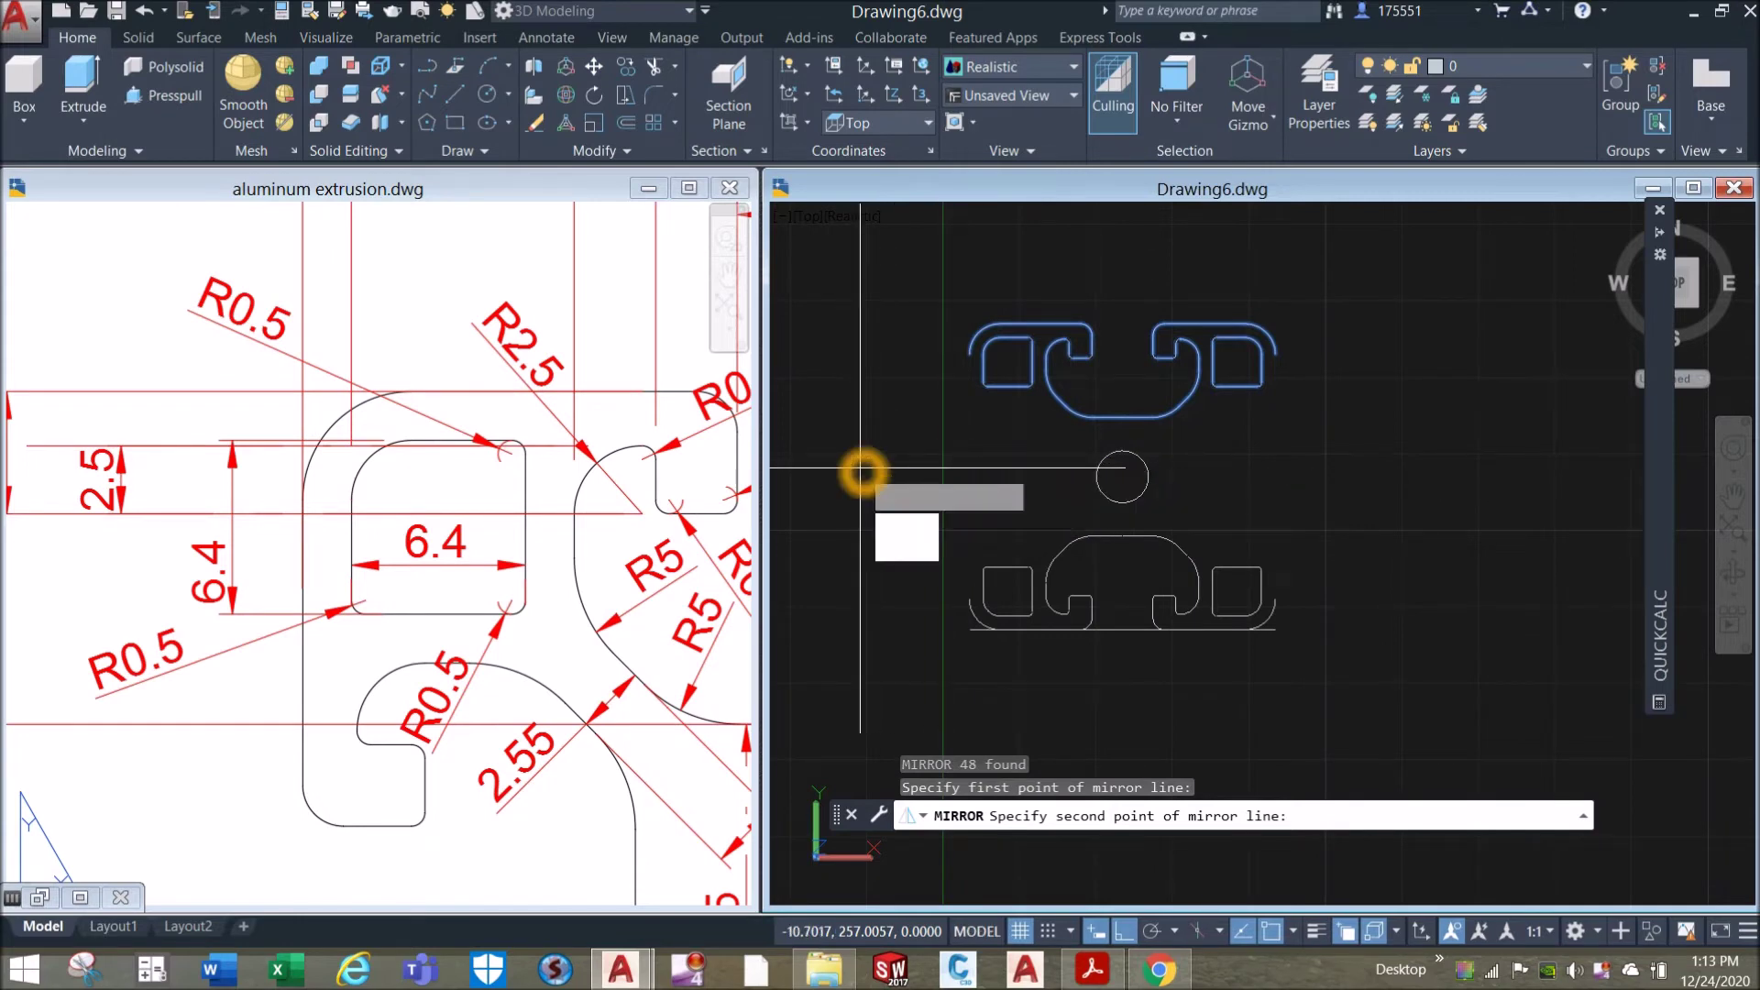
pyautogui.click(903, 548)
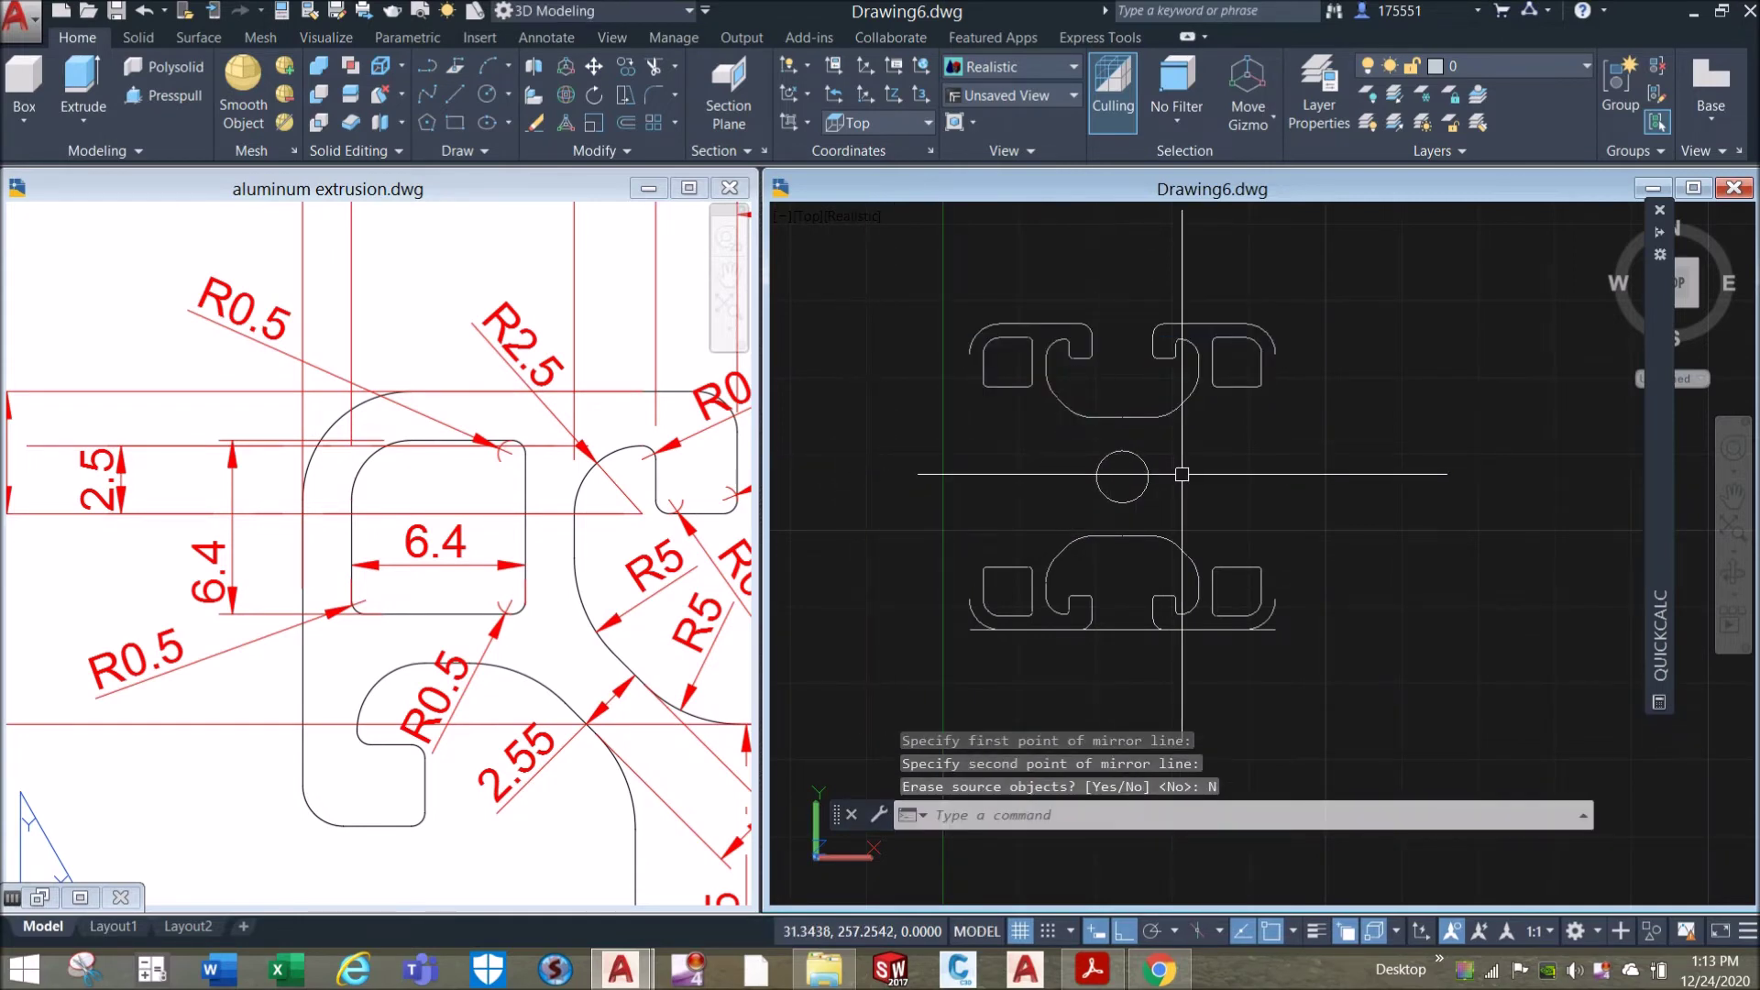
# Erase the bottom horizontal side of the original square outline.
pyautogui.moveTo(1181, 474); pyautogui.dragTo(1196, 453, button='middle')
pyautogui.click(984, 608)
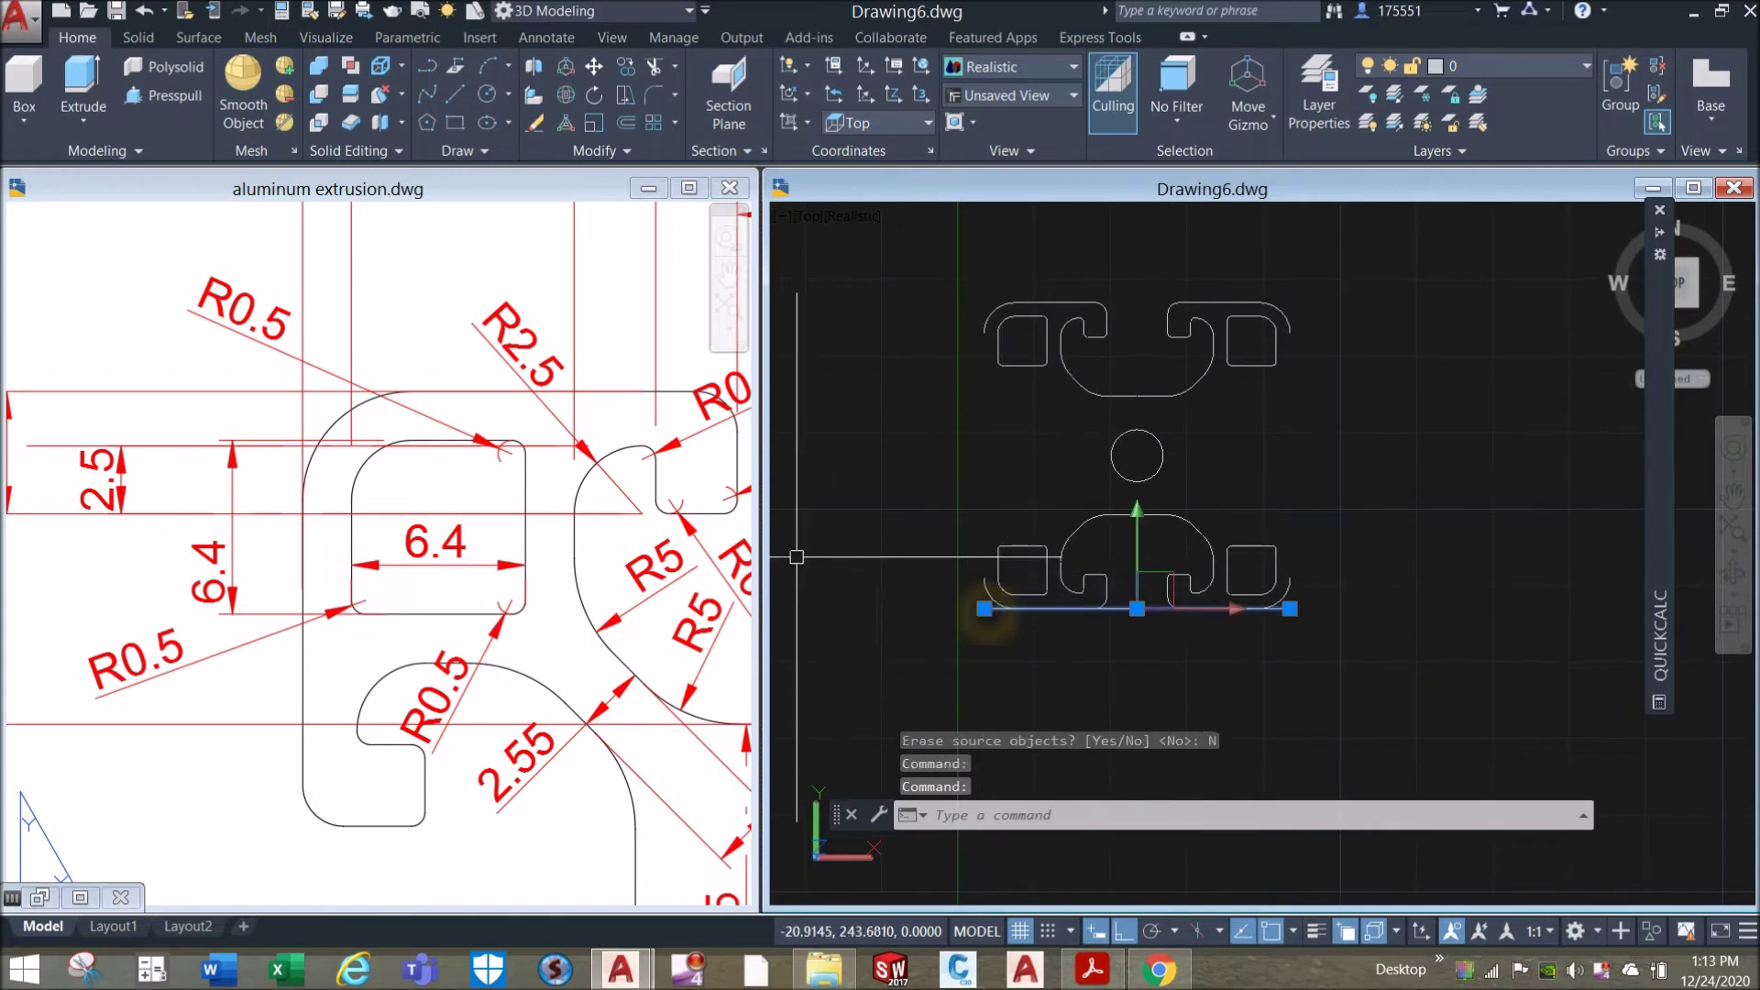
pyautogui.press('Delete')
# Copy the upper-left quarter of the profile, with its outline, pocket and half slot, horizontally to the empty area left of the profile.
pyautogui.moveTo(1093, 592)
pyautogui.mouseDown(button='middle')
pyautogui.moveTo(1134, 577)
pyautogui.moveTo(1190, 603)
pyautogui.mouseUp(button='middle')
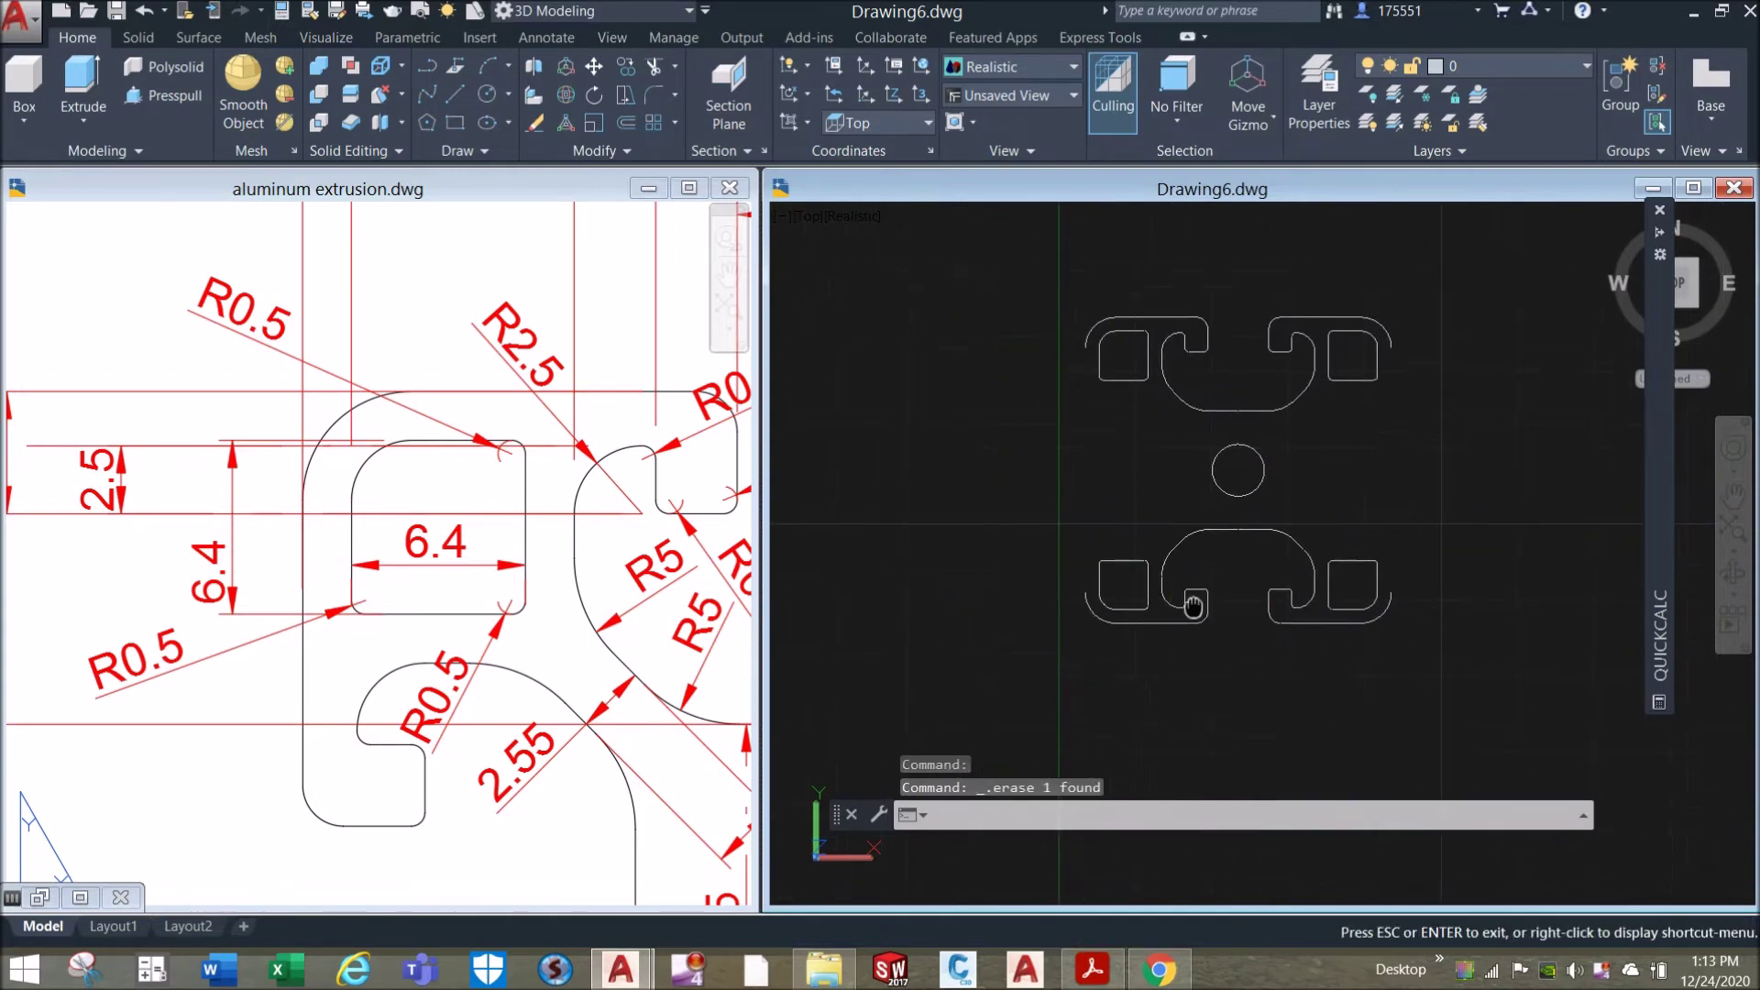
pyautogui.click(1082, 284)
pyautogui.click(1257, 432)
pyautogui.rightClick(1249, 269)
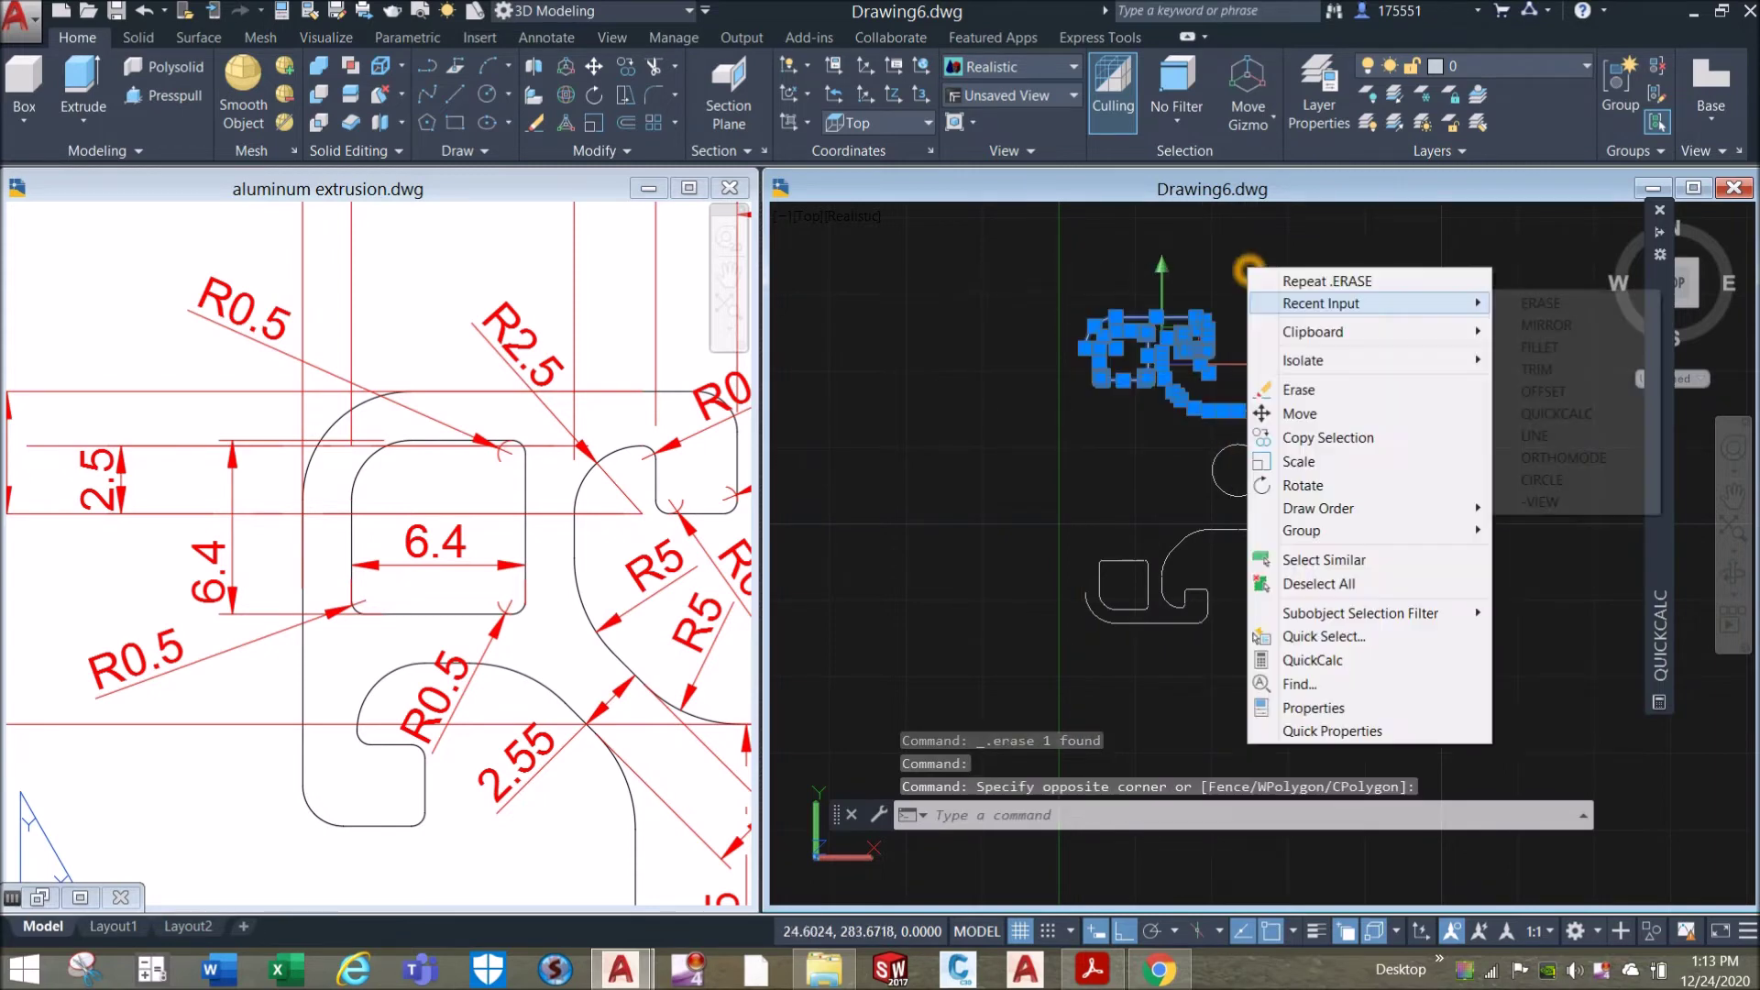
pyautogui.click(1320, 437)
pyautogui.click(1398, 462)
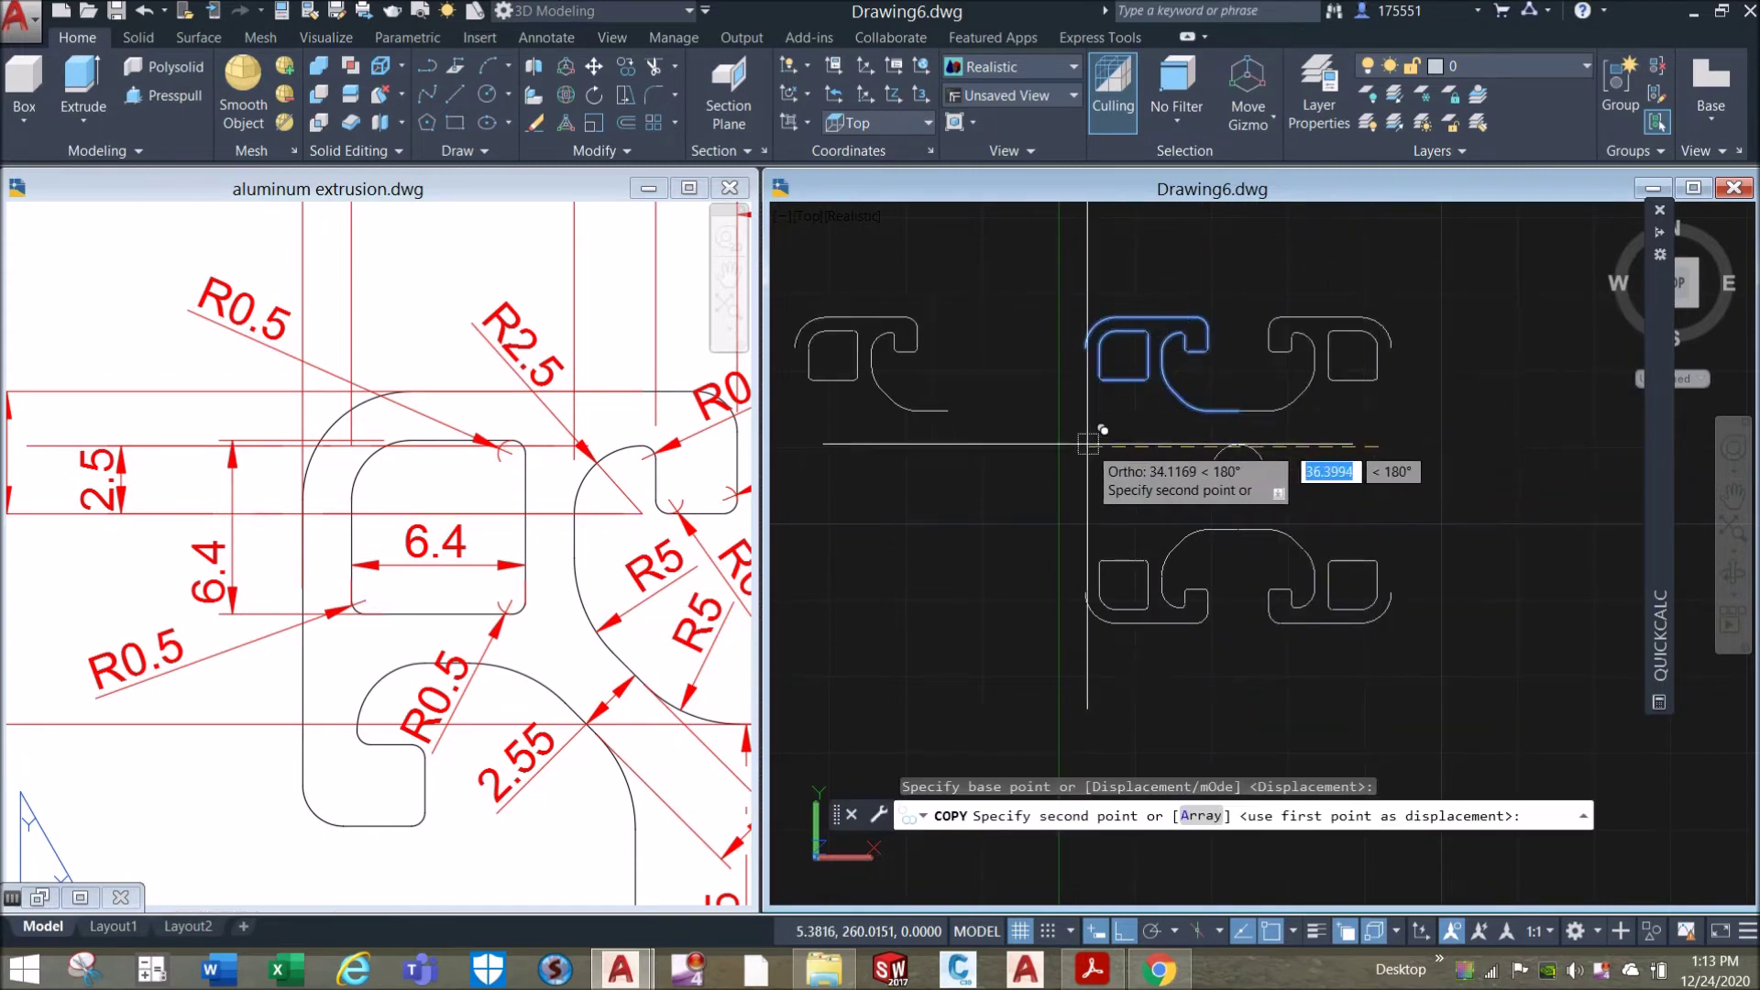
pyautogui.click(1162, 476)
pyautogui.rightClick(1163, 477)
pyautogui.click(1146, 472)
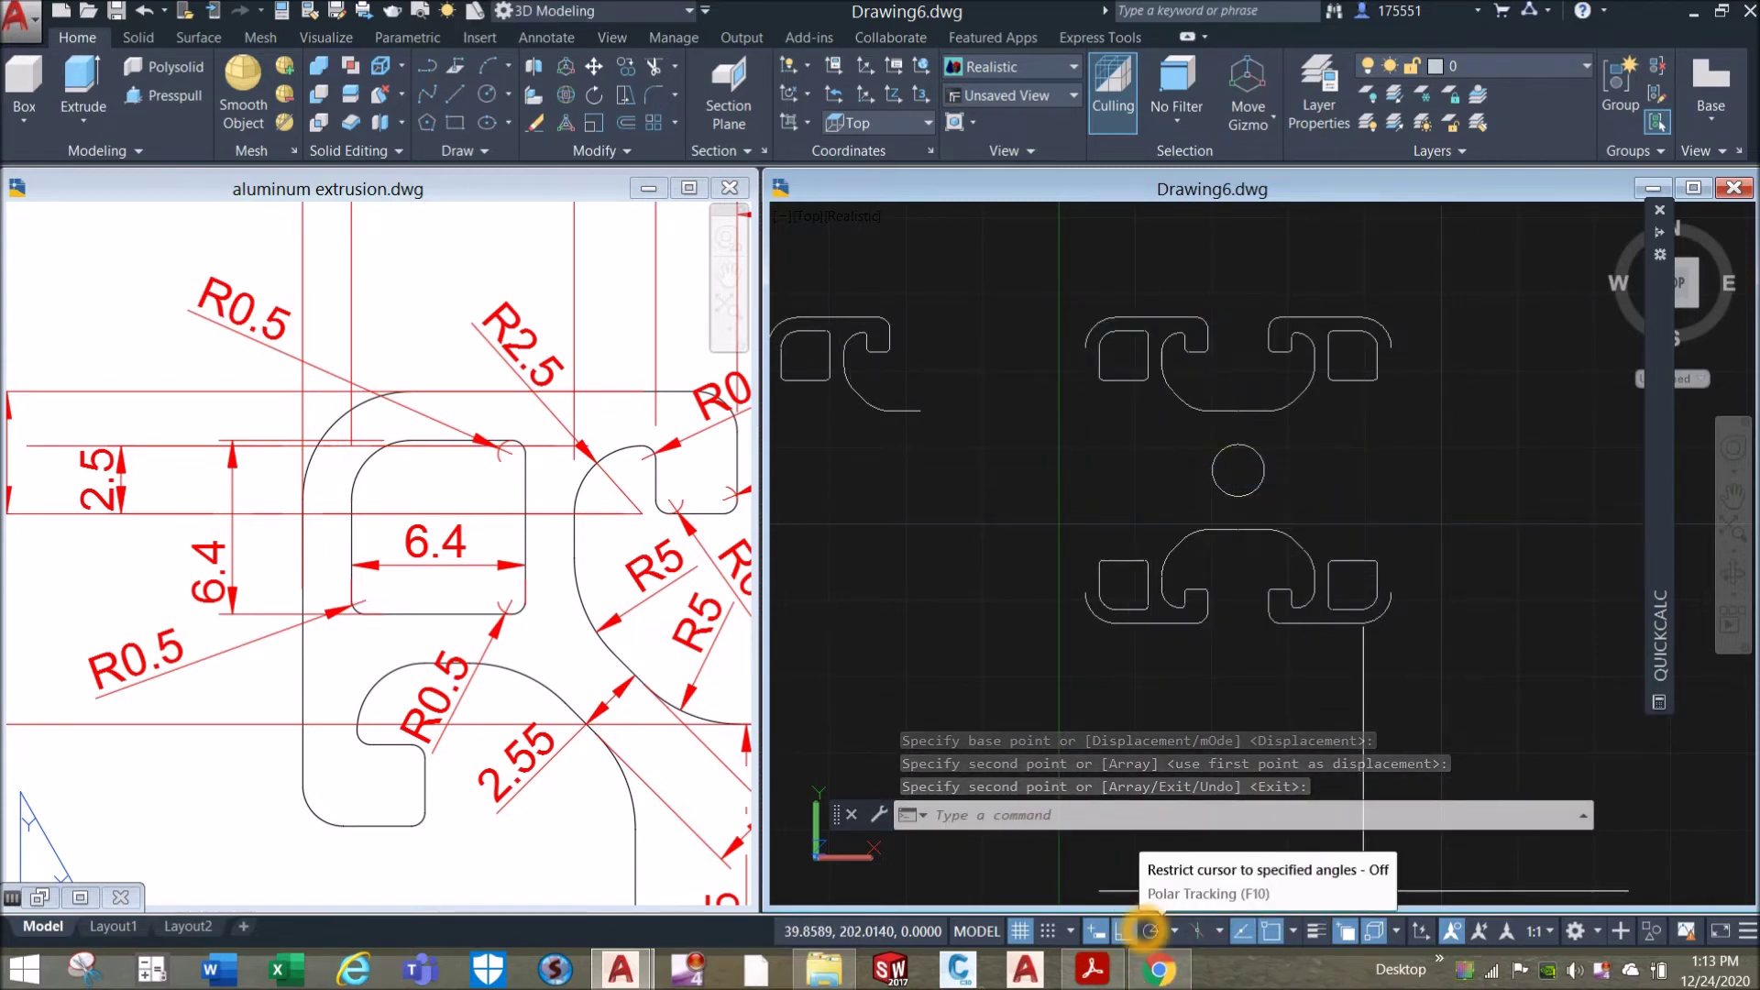
# With polar tracking on, rotate the copied quarter 90° counterclockwise about the free end of its slot floor line.
pyautogui.click(1149, 930)
pyautogui.scroll(-2, 1650, 806)
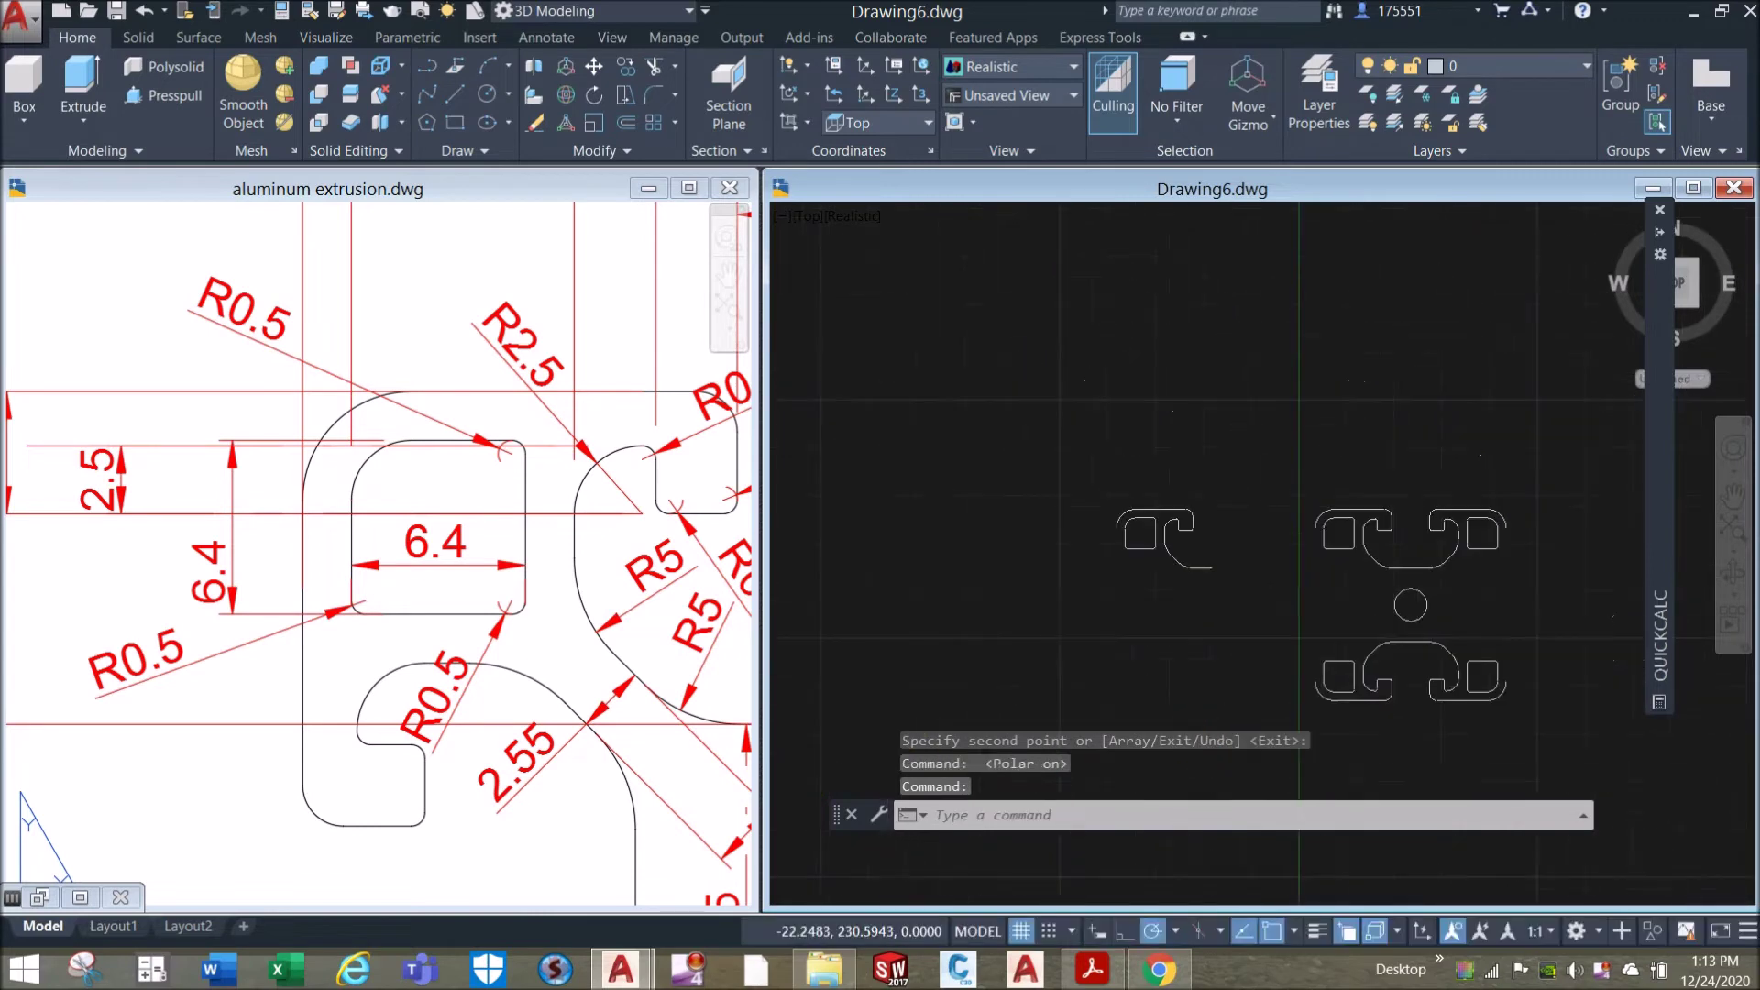
pyautogui.scroll(3, 1181, 579)
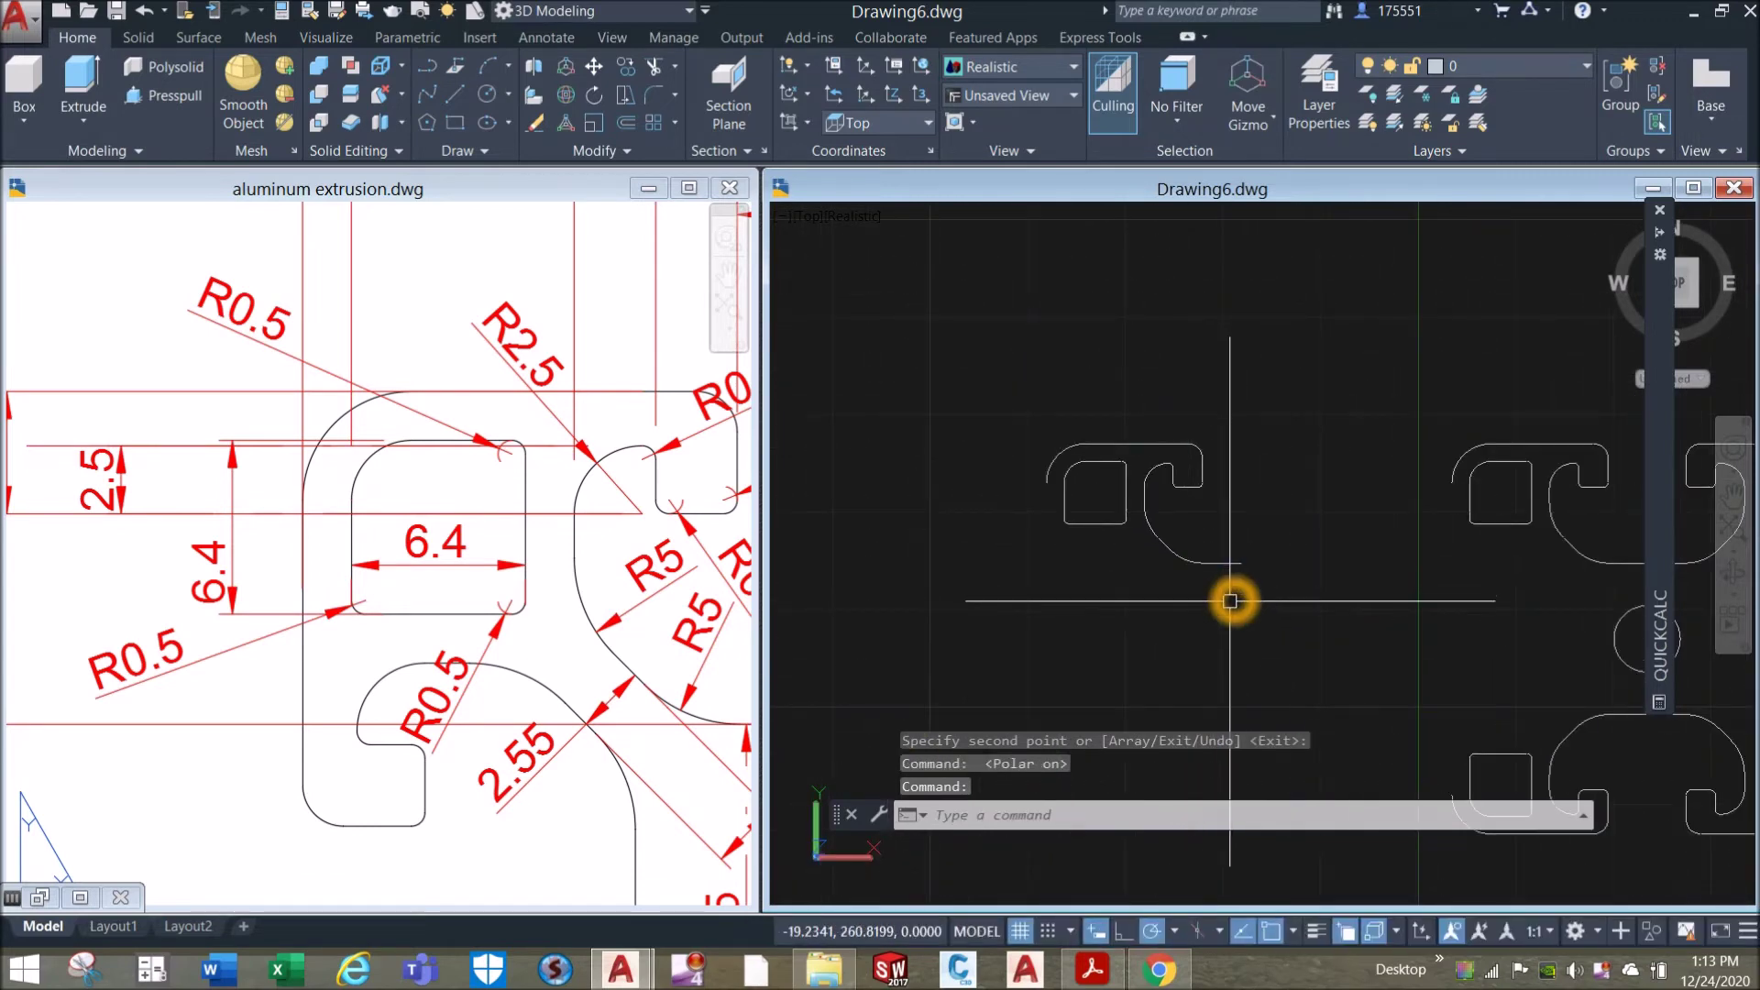
pyautogui.write('o')
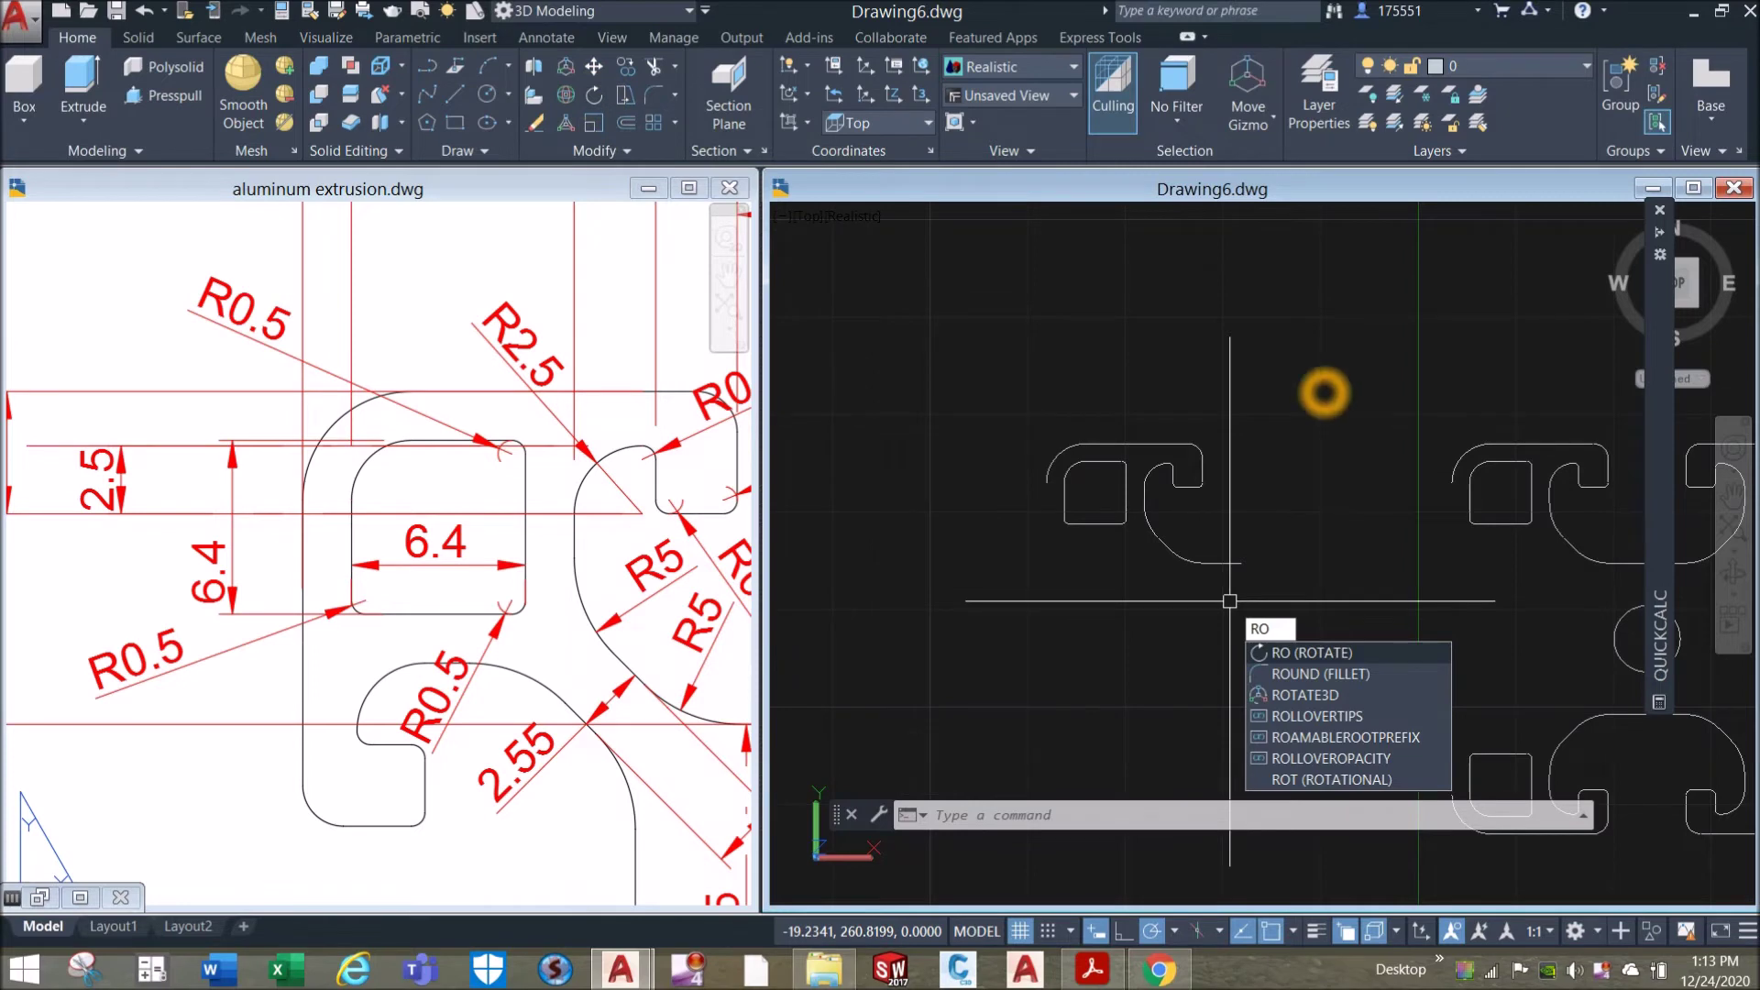
pyautogui.press('Return')
pyautogui.click(1029, 413)
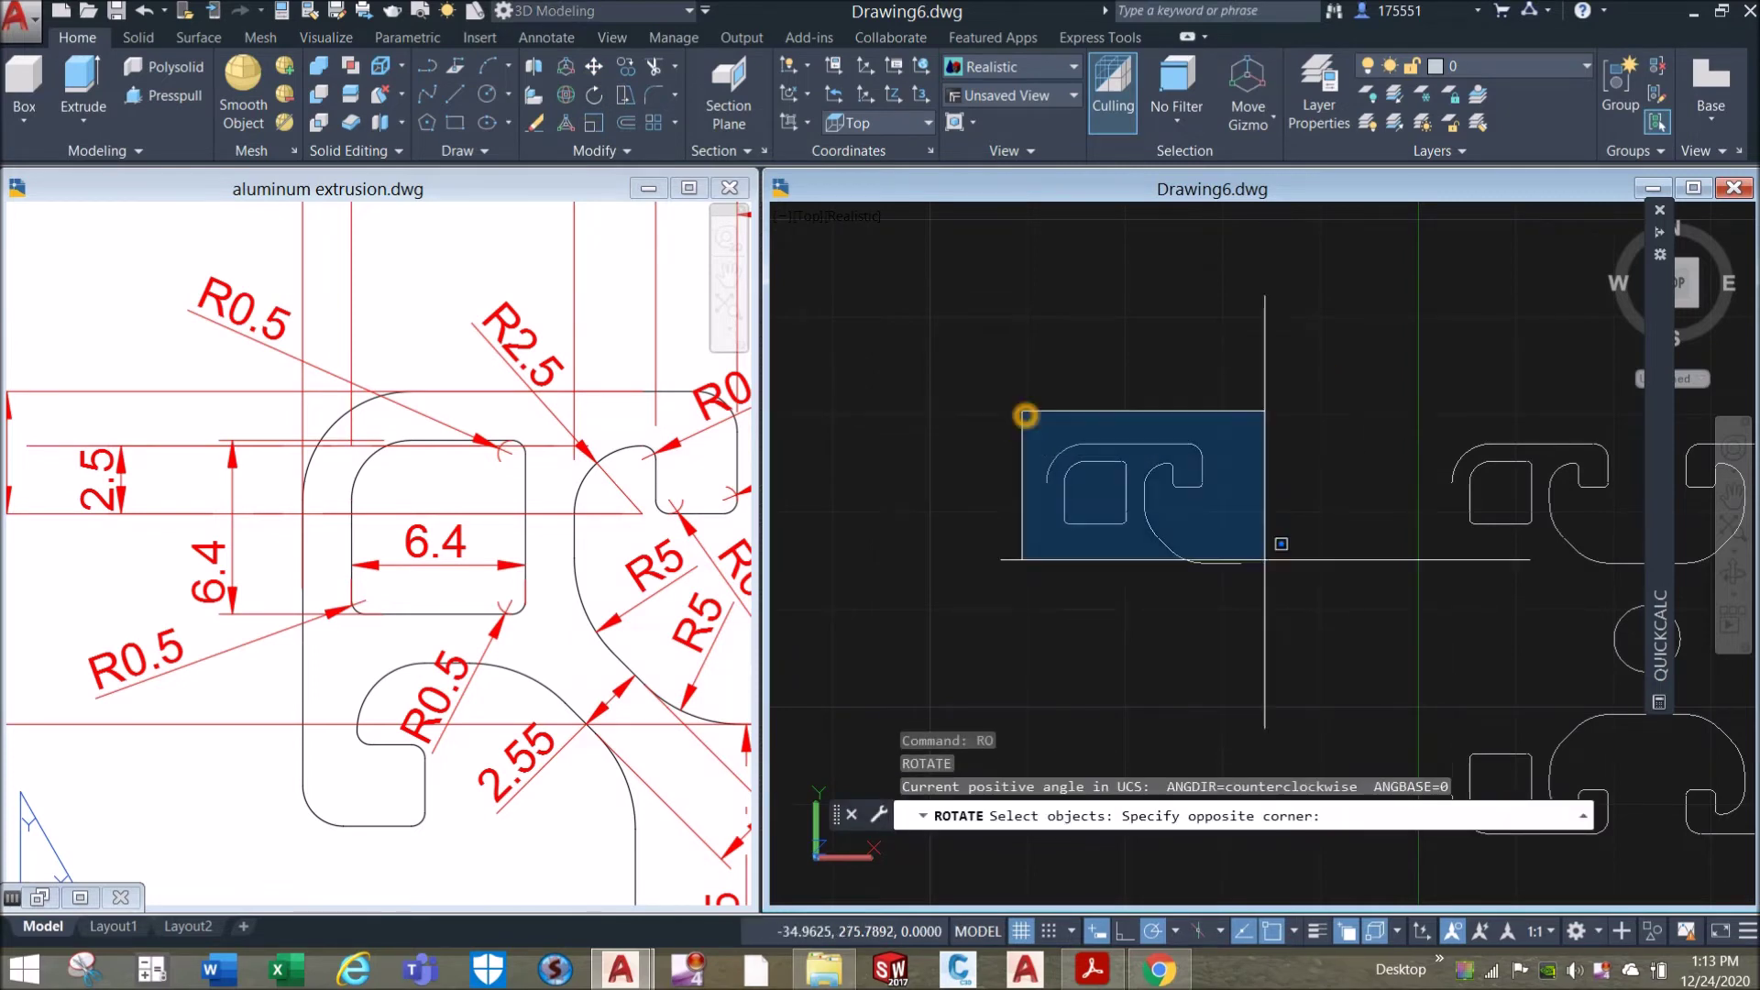
pyautogui.click(1332, 610)
pyautogui.press('Return')
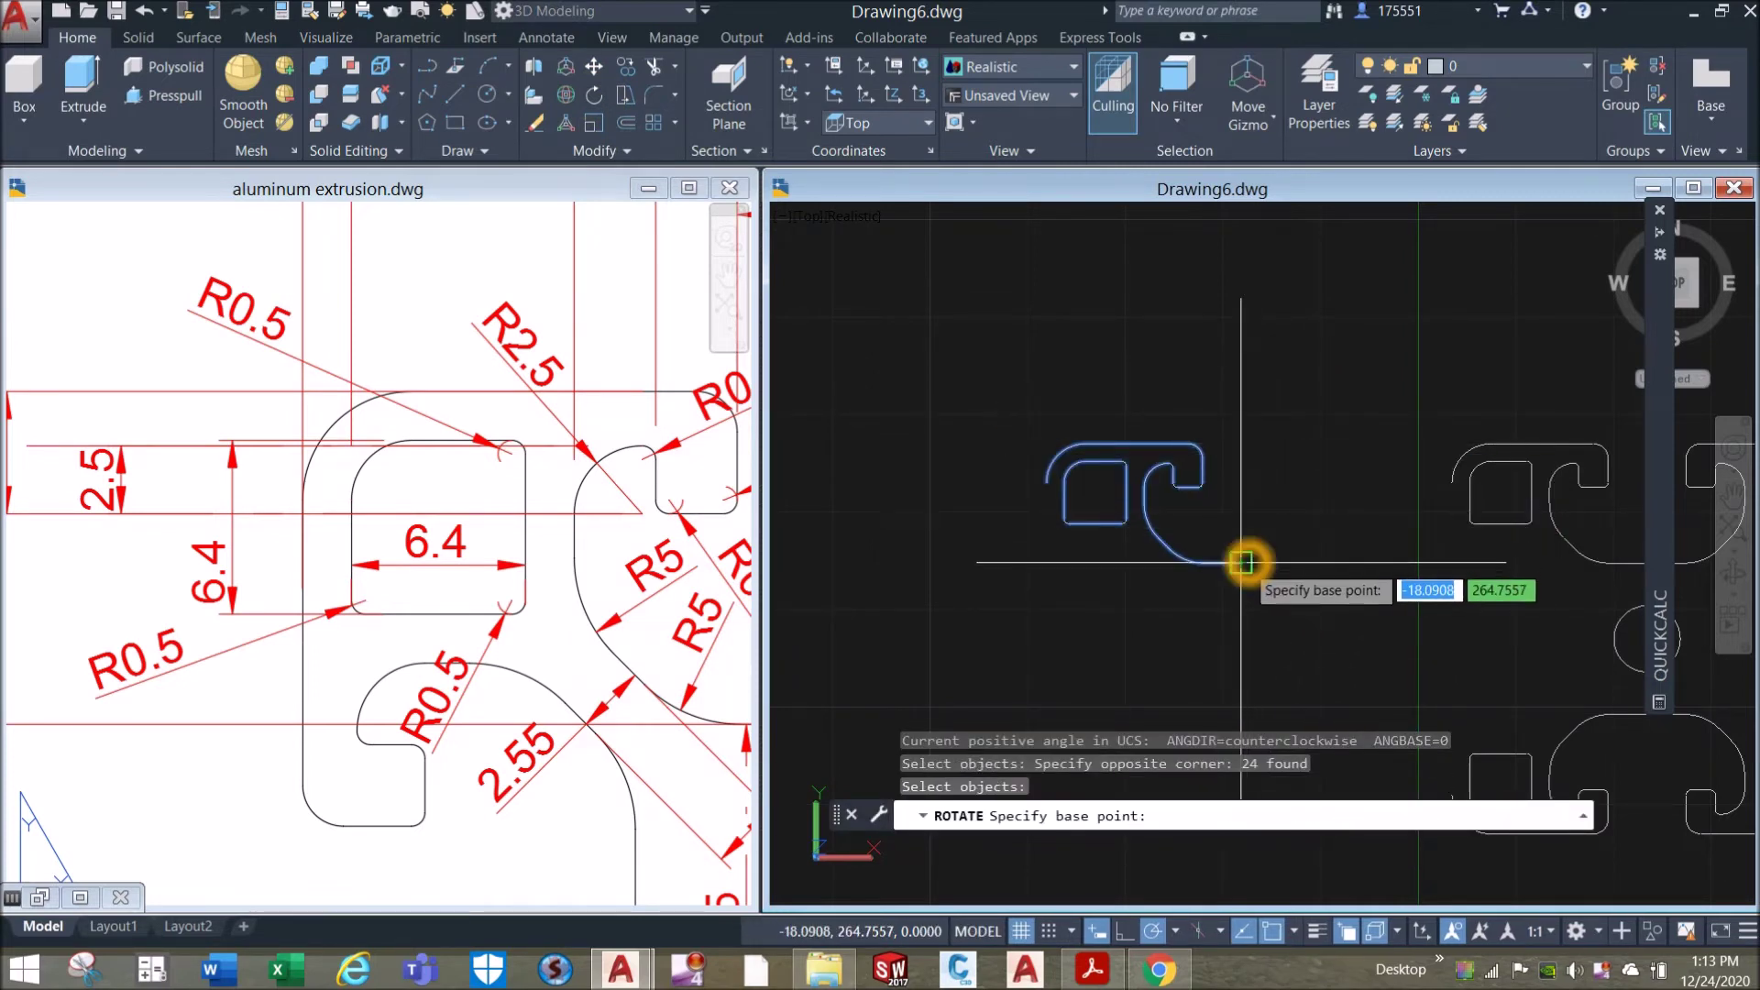
pyautogui.click(1242, 564)
pyautogui.click(1238, 387)
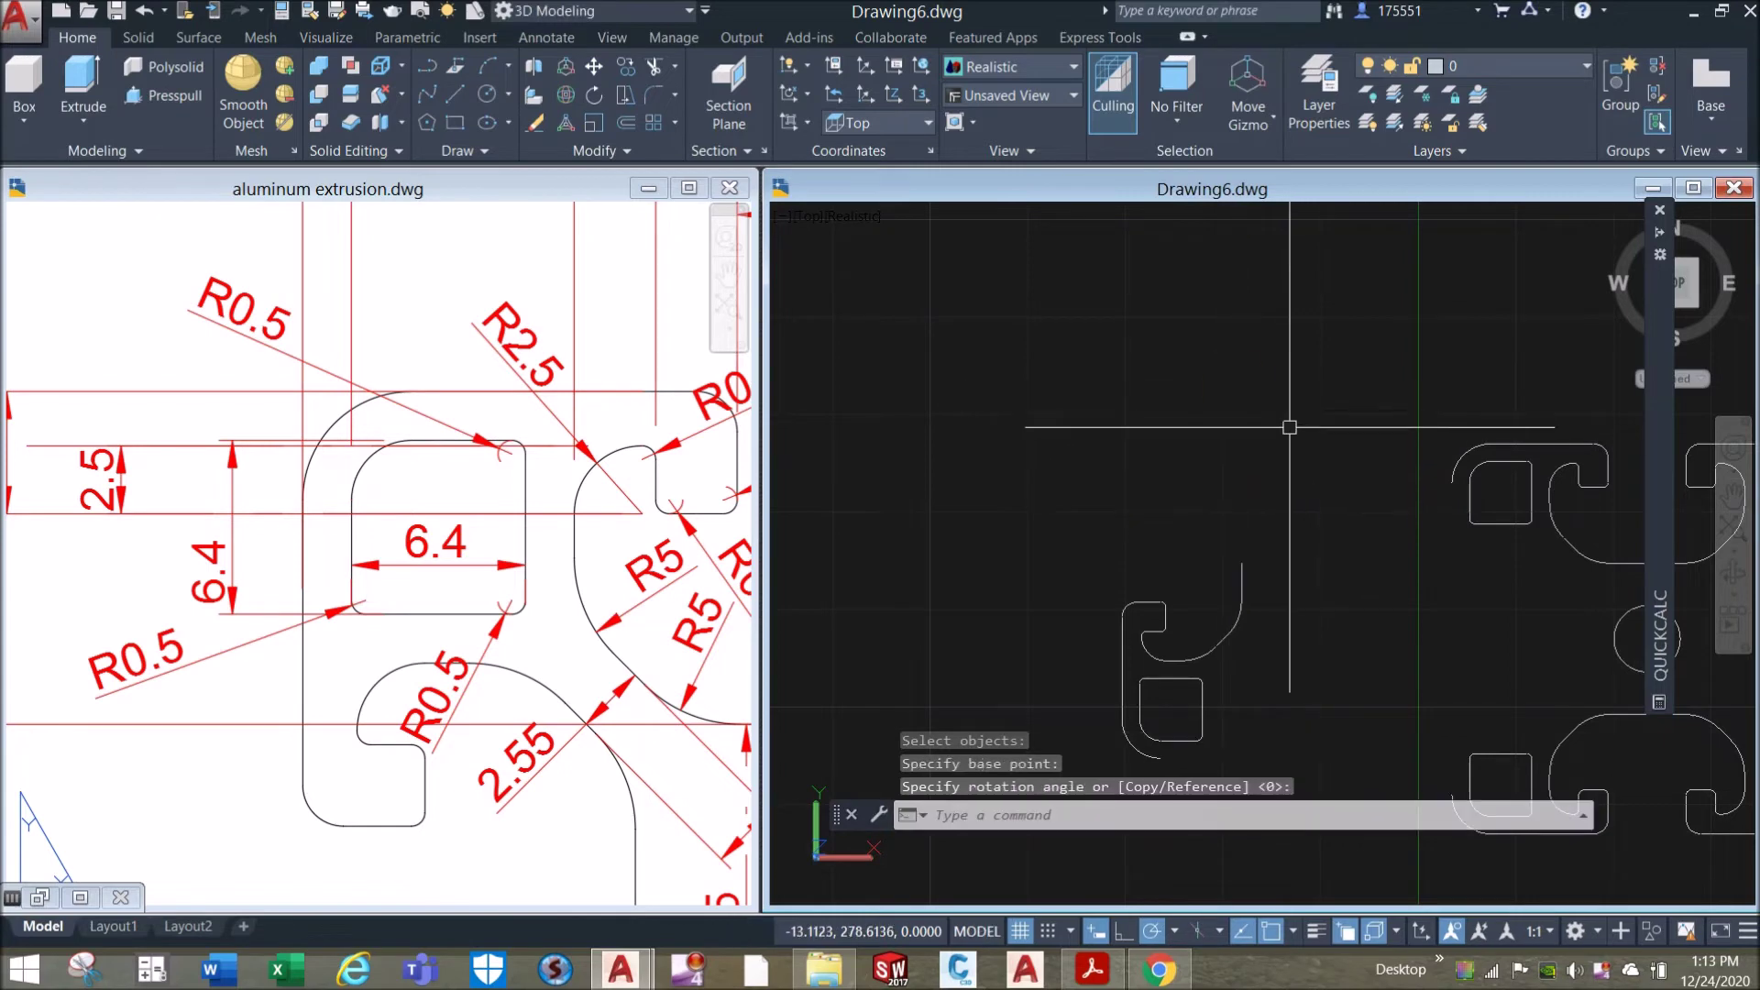
# Erase the square pocket and the outer corner arc from the rotated copy, leaving only the half slot and its outer side.
pyautogui.scroll(-2, 1289, 424)
pyautogui.moveTo(1289, 425); pyautogui.dragTo(1193, 373, button='middle')
pyautogui.moveTo(1192, 374); pyautogui.dragTo(1163, 346)
pyautogui.press('Escape')
pyautogui.scroll(2, 1137, 514)
pyautogui.click(1132, 542)
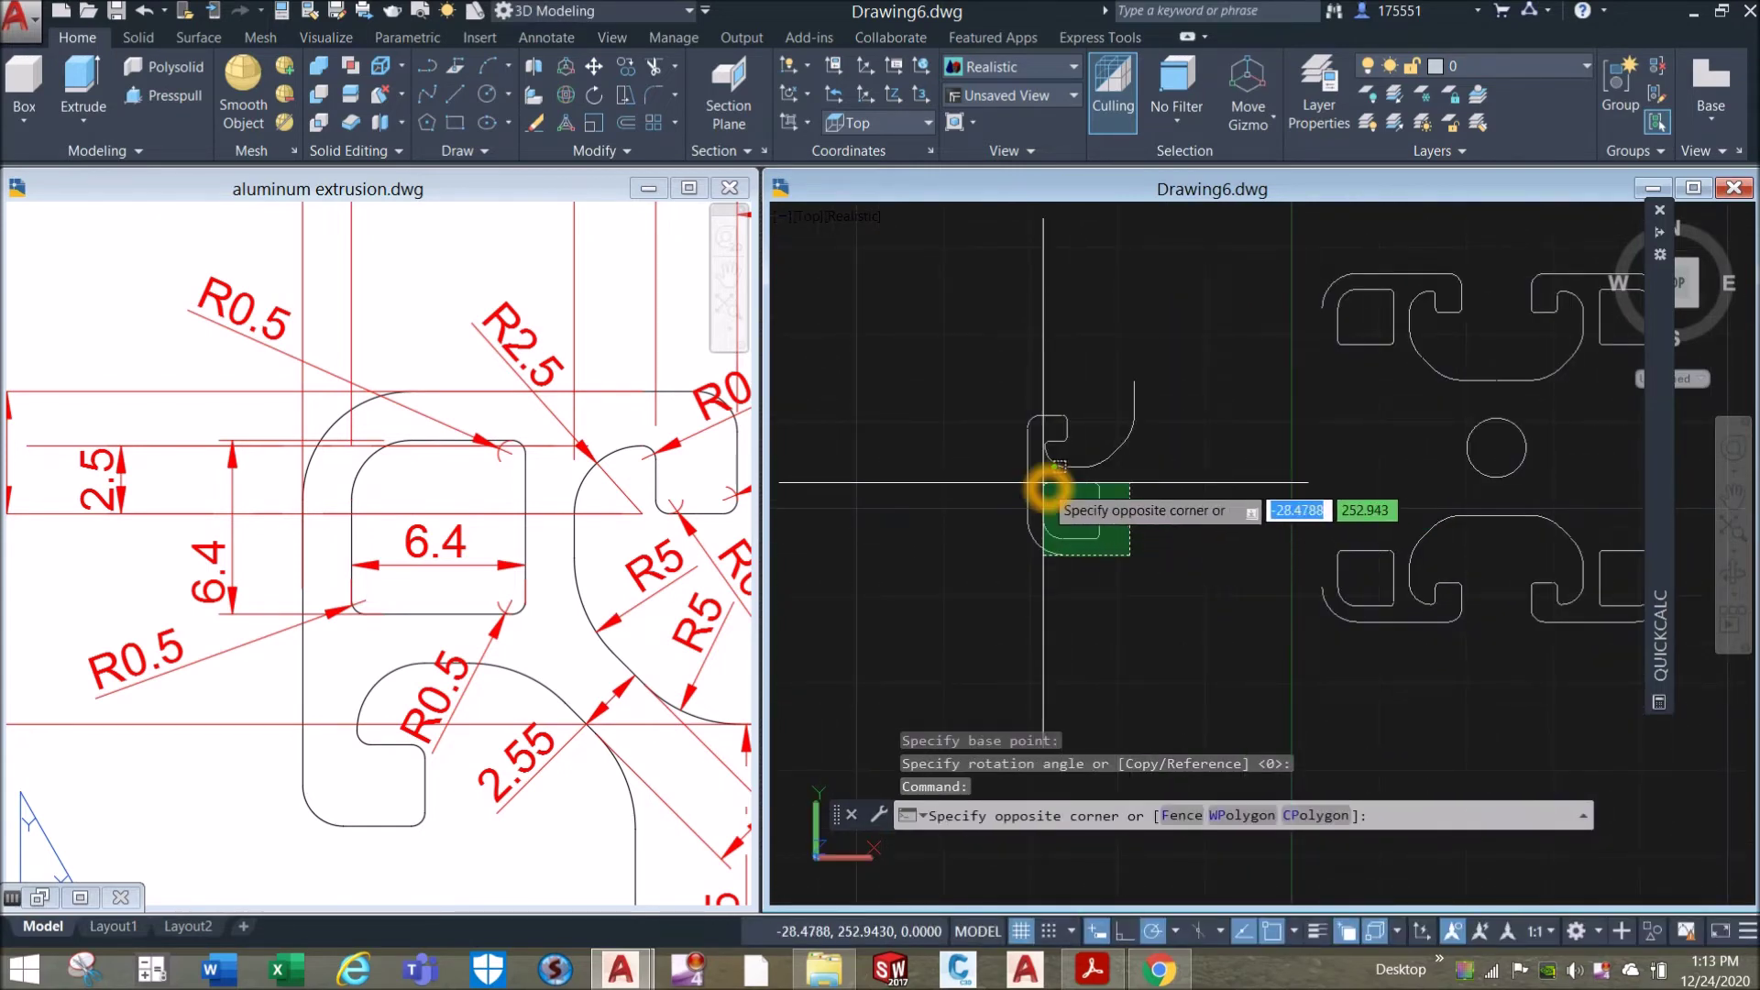
pyautogui.click(1089, 500)
pyautogui.press('Delete')
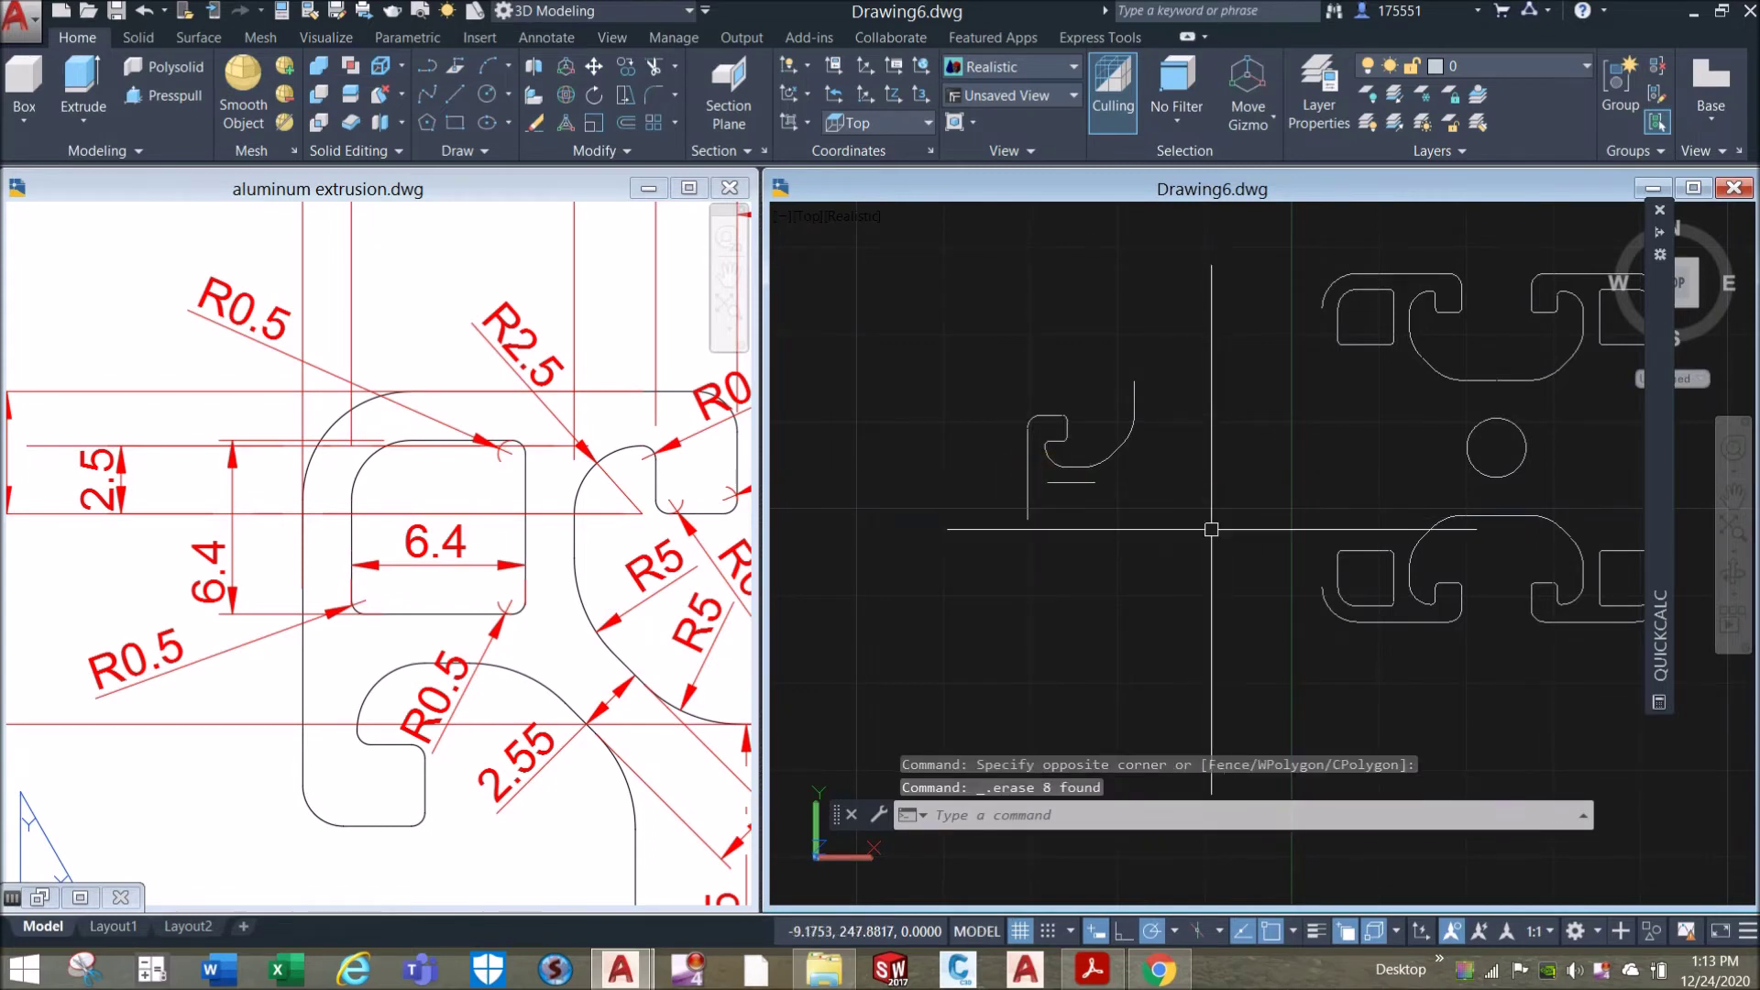
pyautogui.click(1092, 486)
pyautogui.press('Delete')
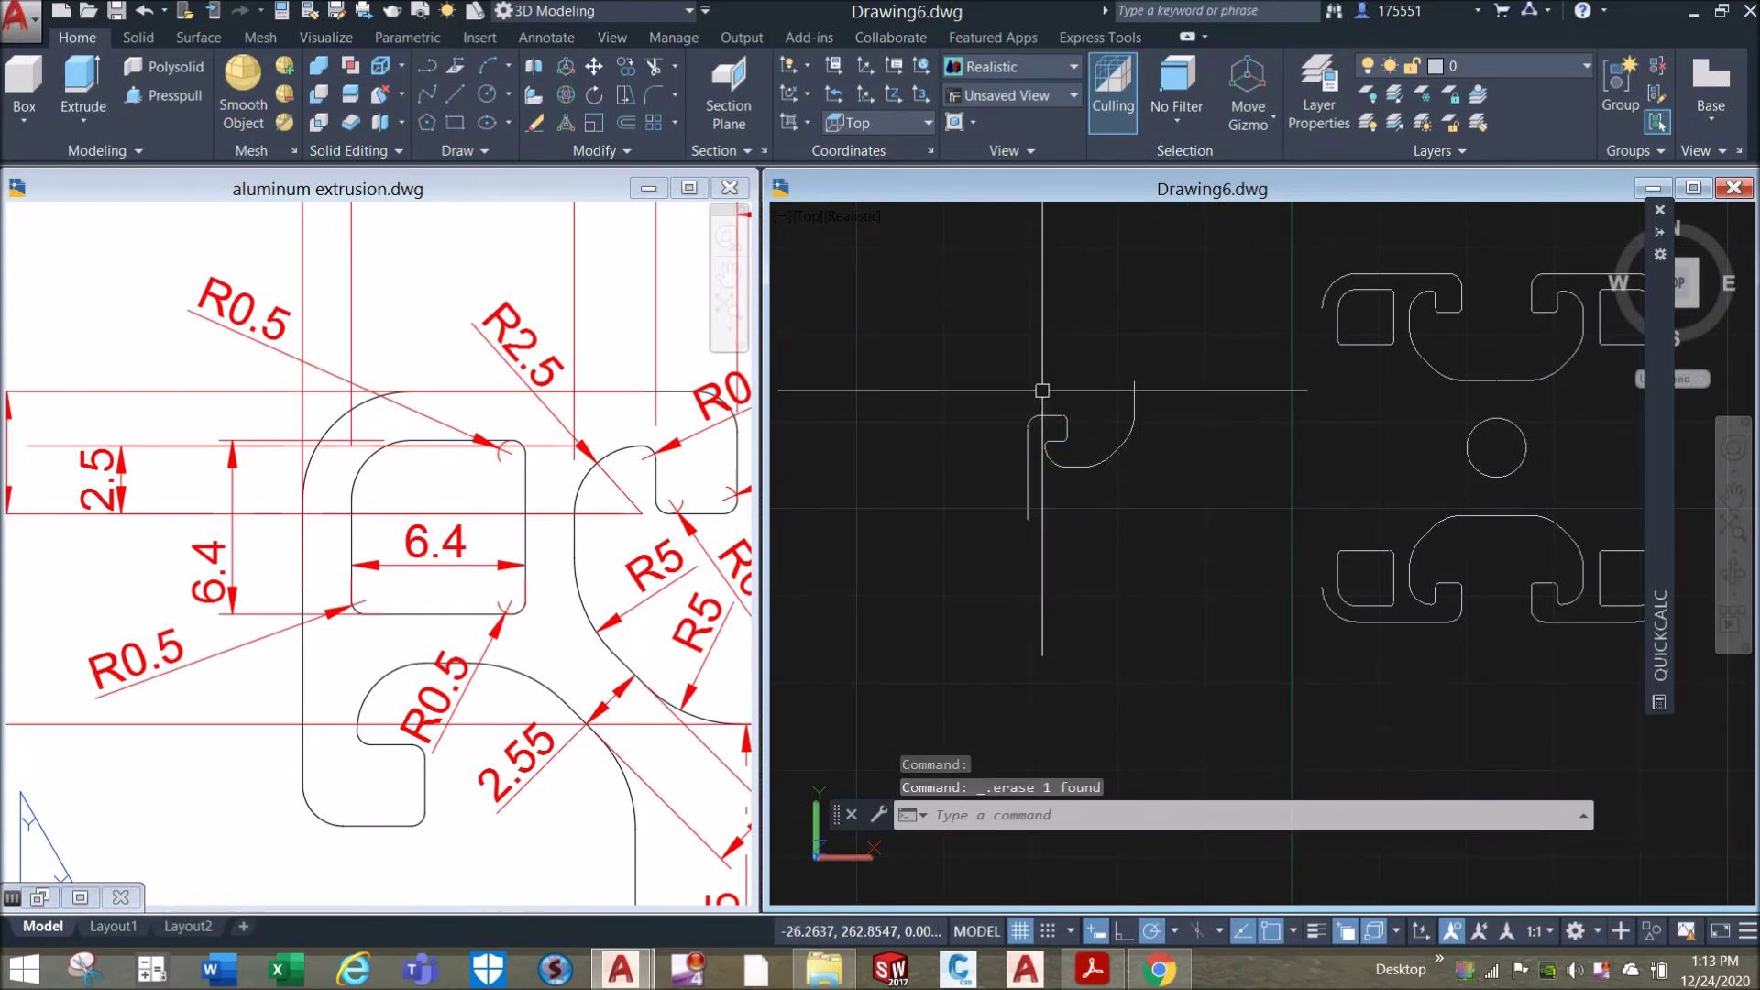
# Move the rotated half slot from the lower end of its outer side to the open end of the profile's lower-left corner arc.
pyautogui.click(979, 346)
pyautogui.click(1169, 590)
pyautogui.rightClick(1167, 330)
pyautogui.click(1219, 472)
pyautogui.click(1028, 519)
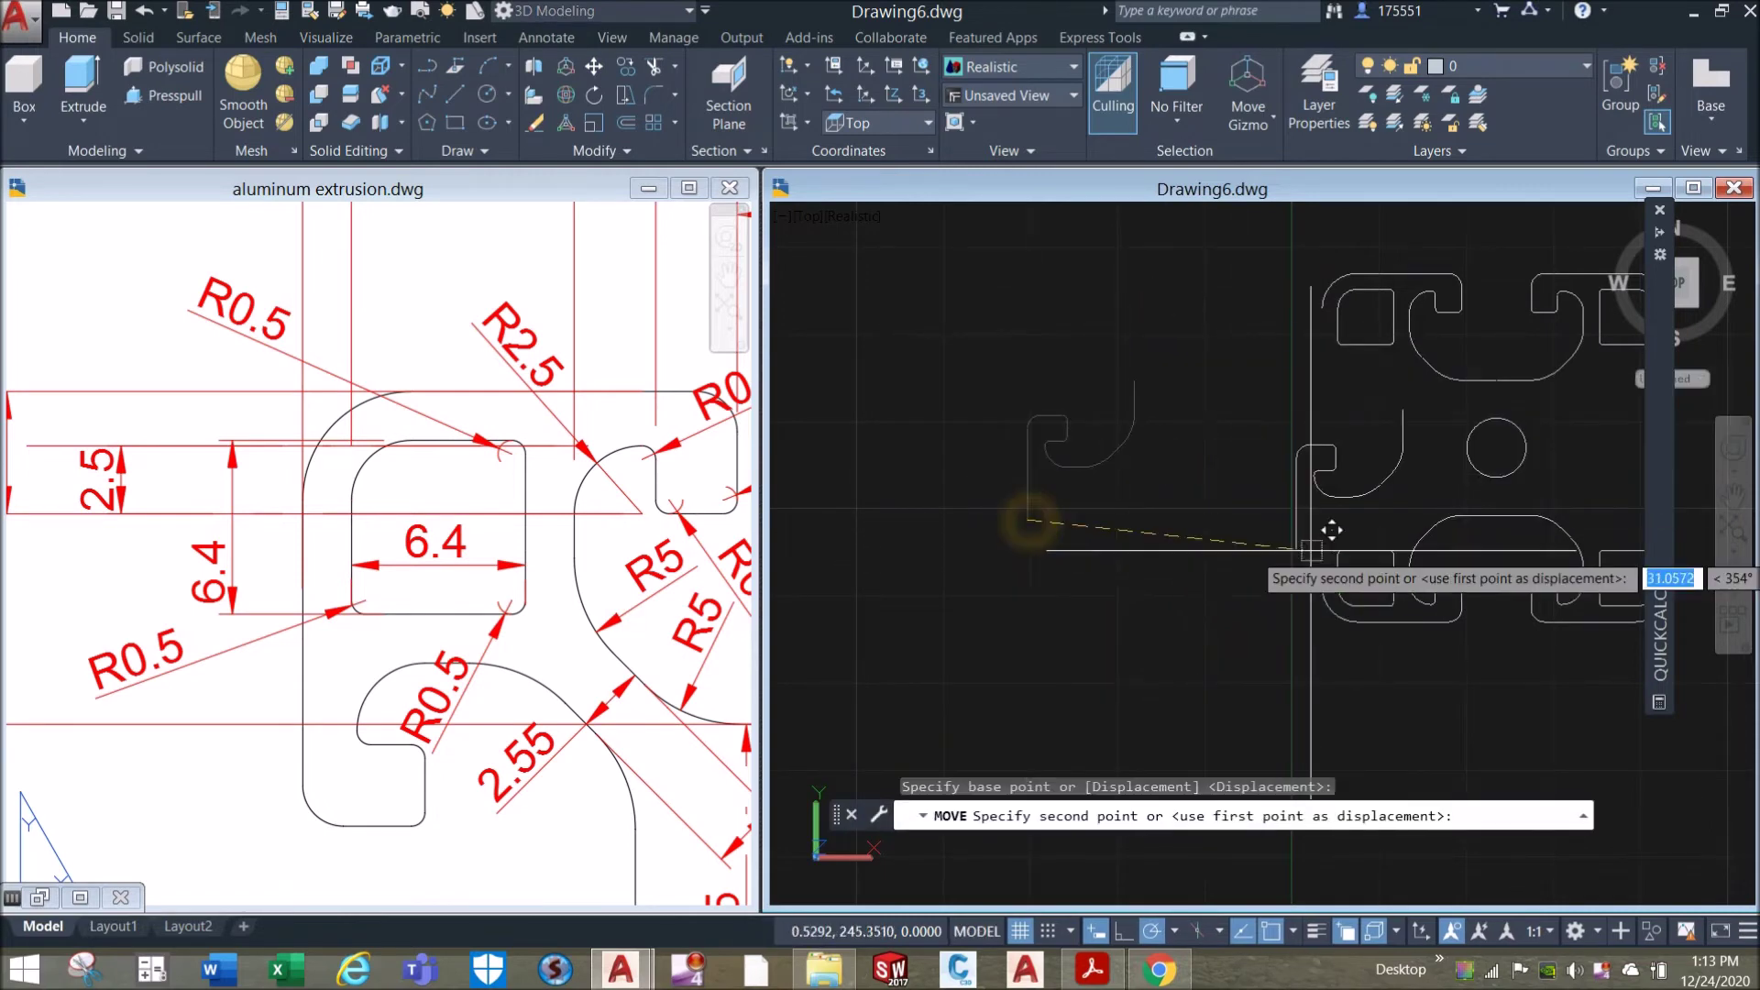
pyautogui.click(1324, 587)
# Mirror only the left half-slot outline, without the pocket or bottom slot lines, about the horizontal line through the circle's center, keeping the source.
pyautogui.moveTo(1167, 589); pyautogui.dragTo(1048, 577, button='middle')
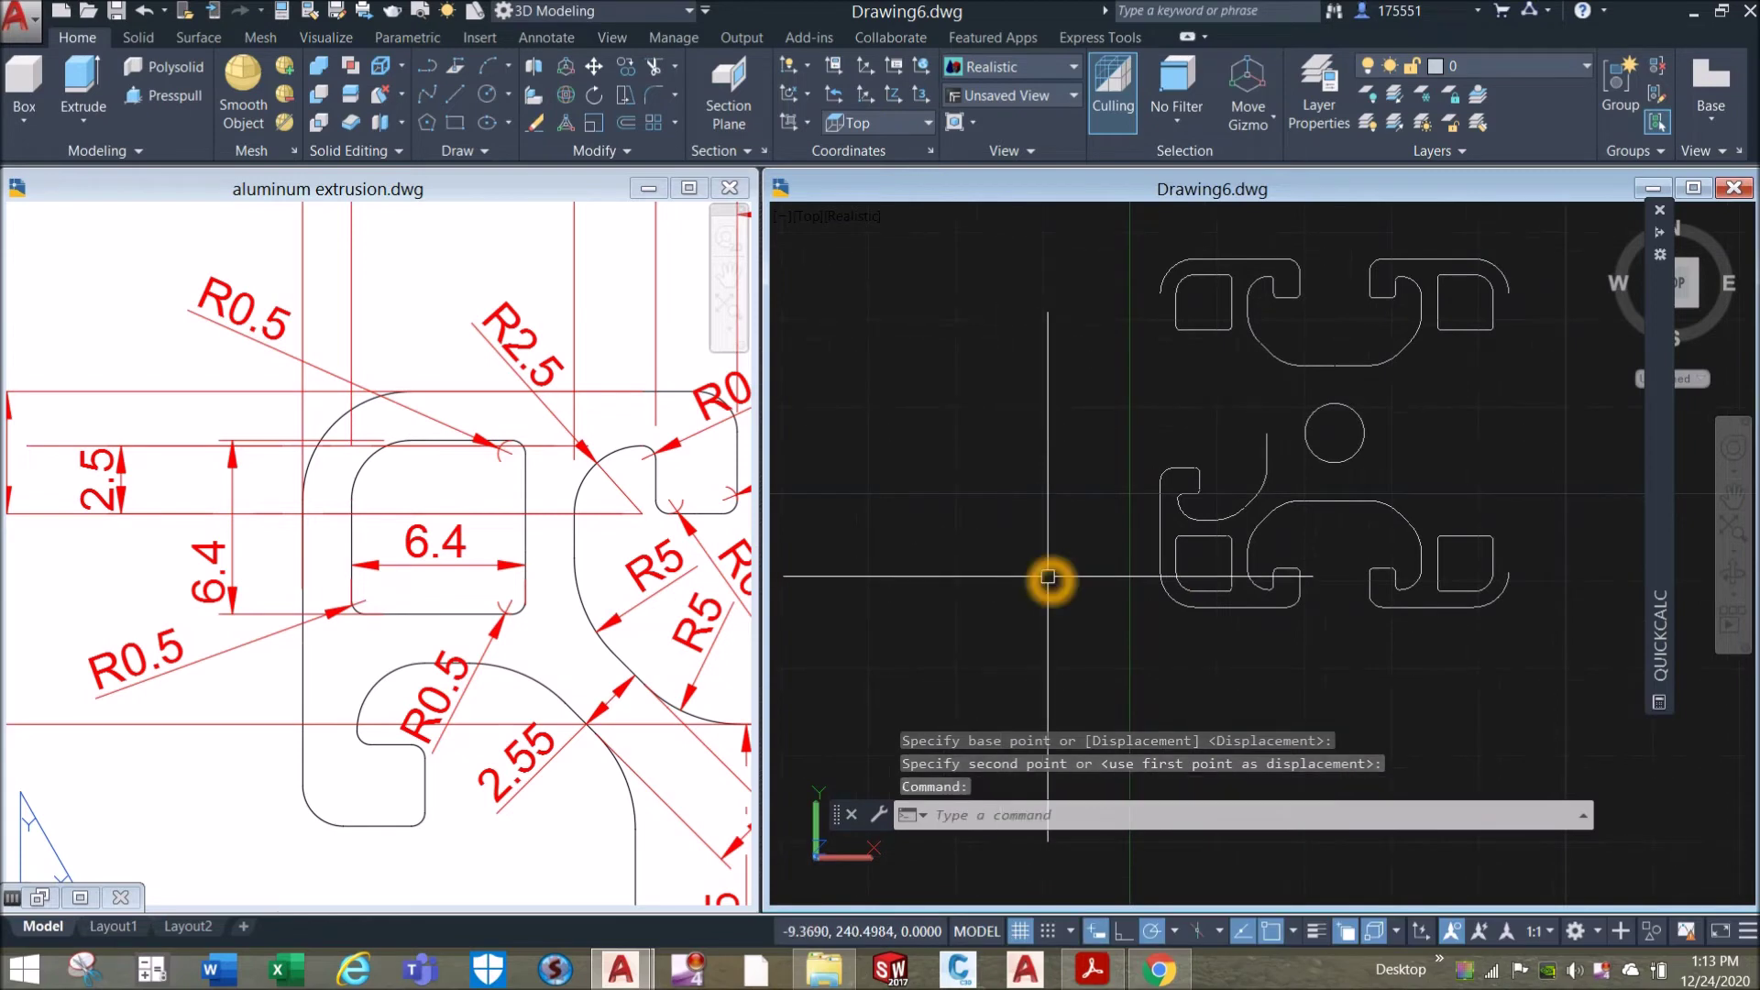
pyautogui.press('Return')
pyautogui.scroll(3, 1139, 503)
pyautogui.click(1078, 316)
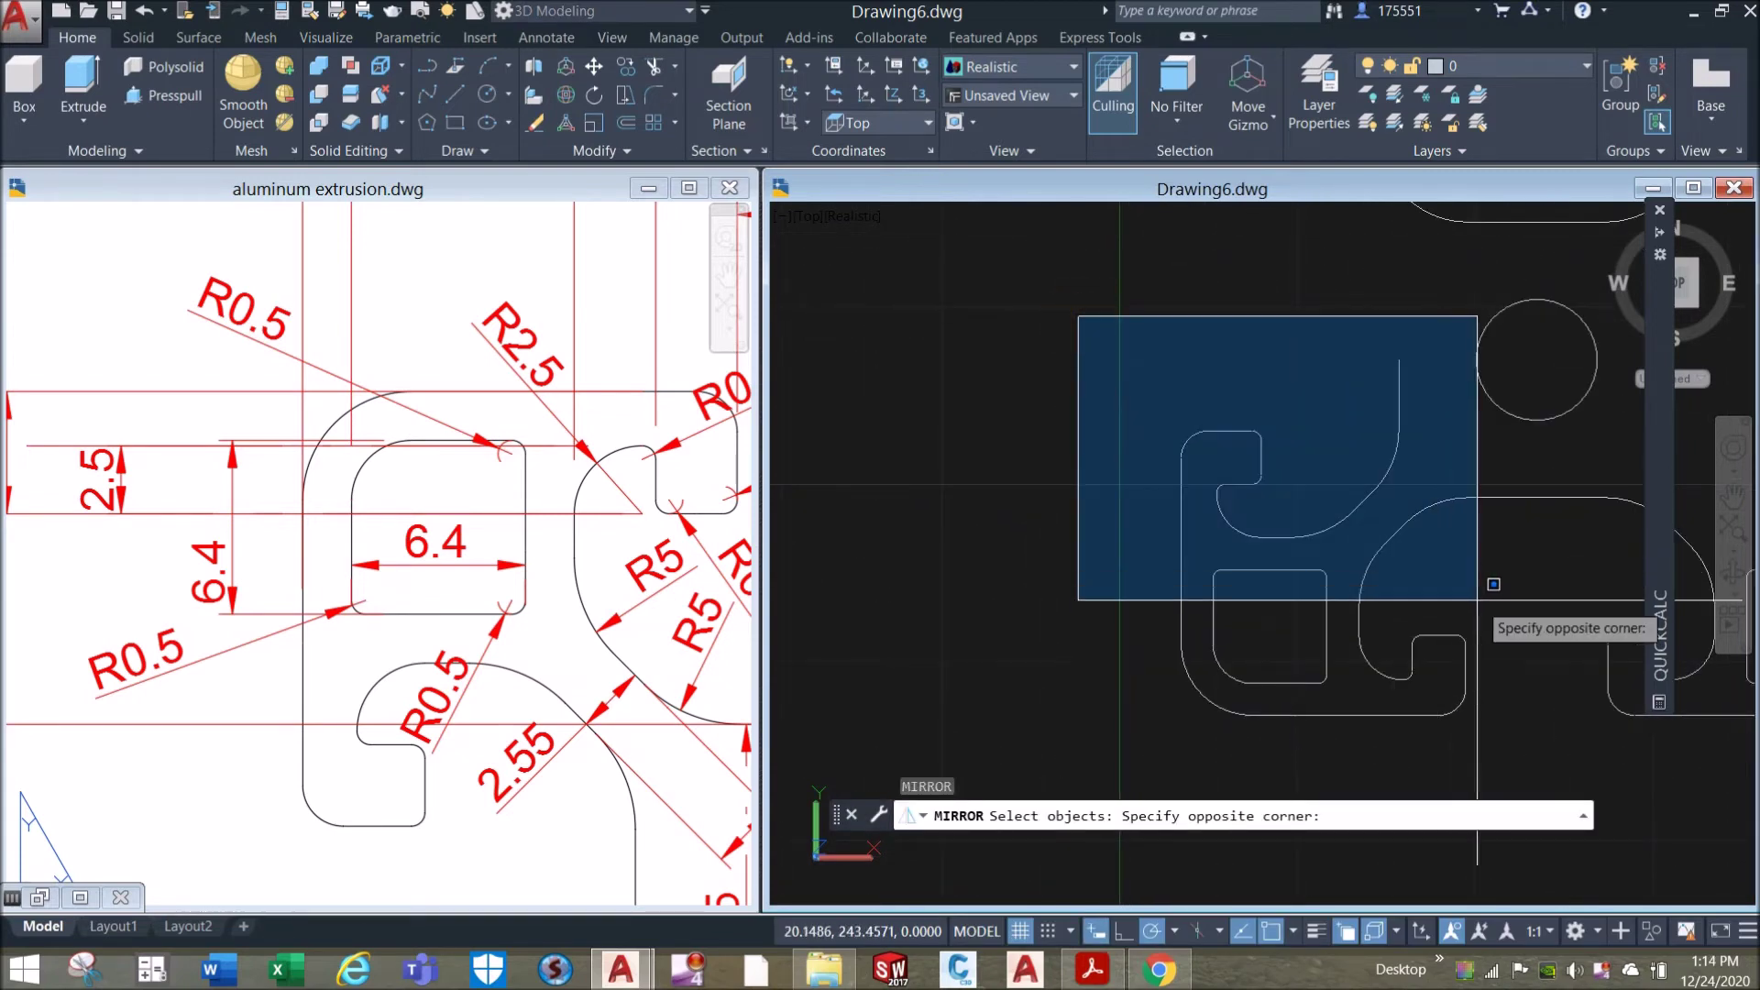
pyautogui.click(1465, 593)
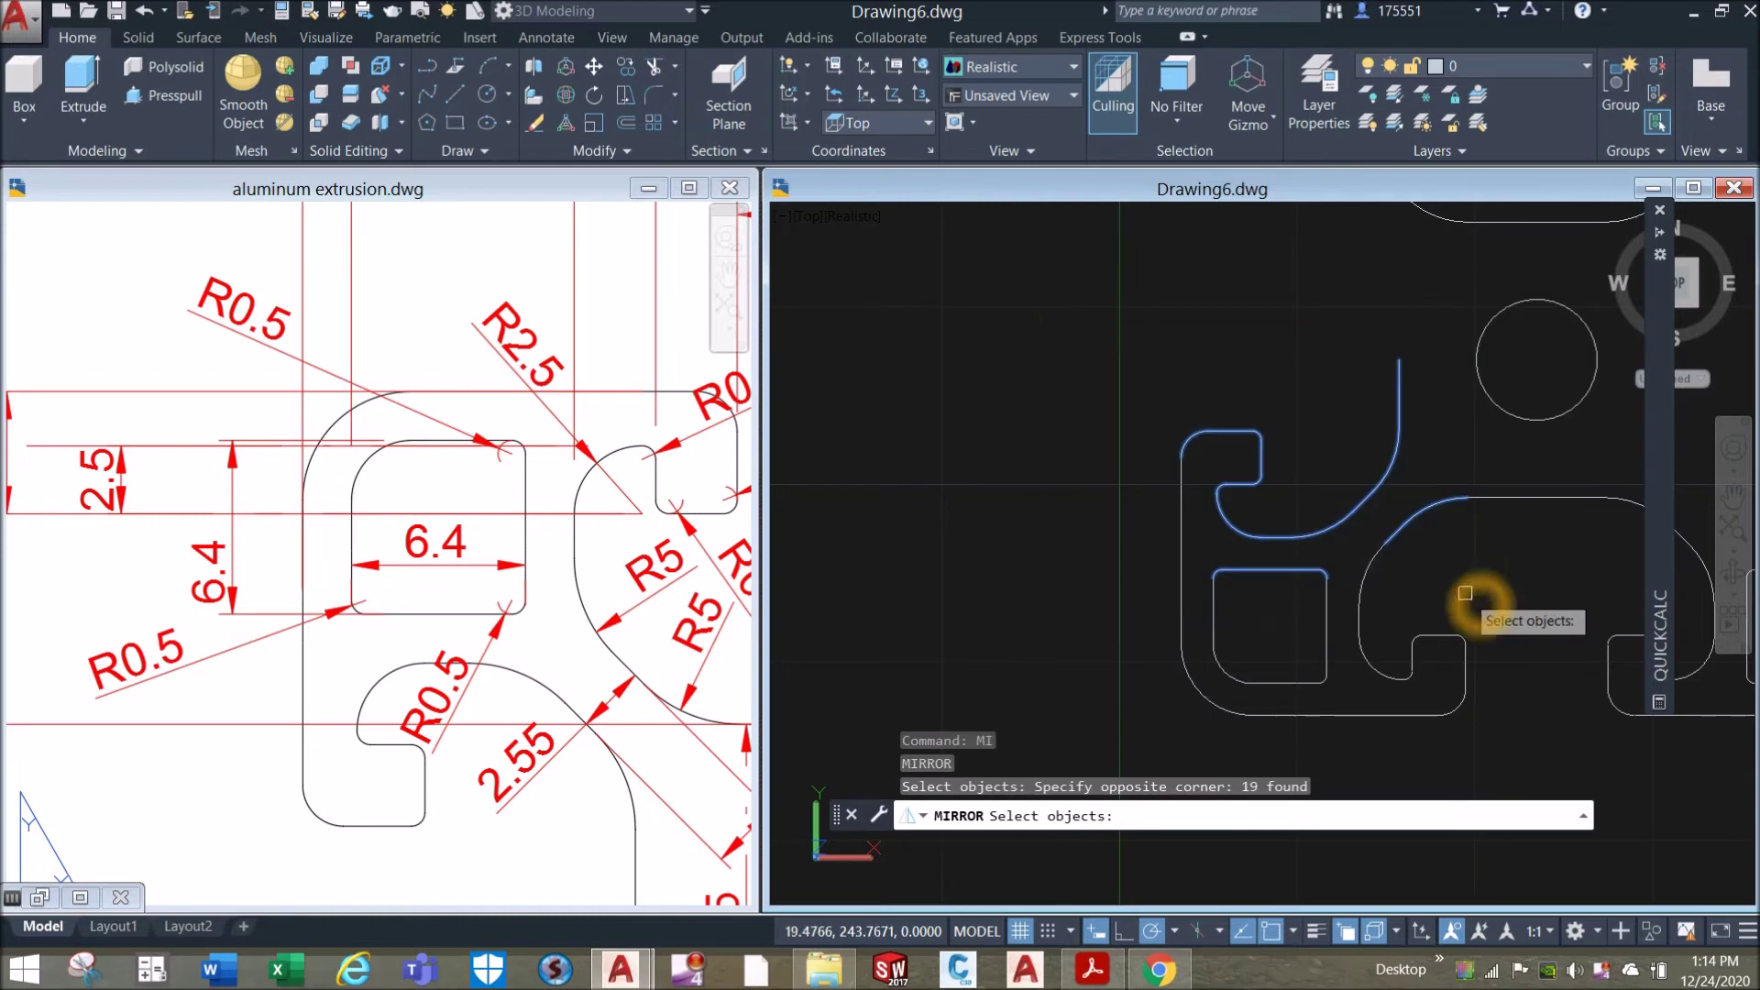
pyautogui.keyDown('shift'); pyautogui.click(1430, 513); pyautogui.keyUp('shift')
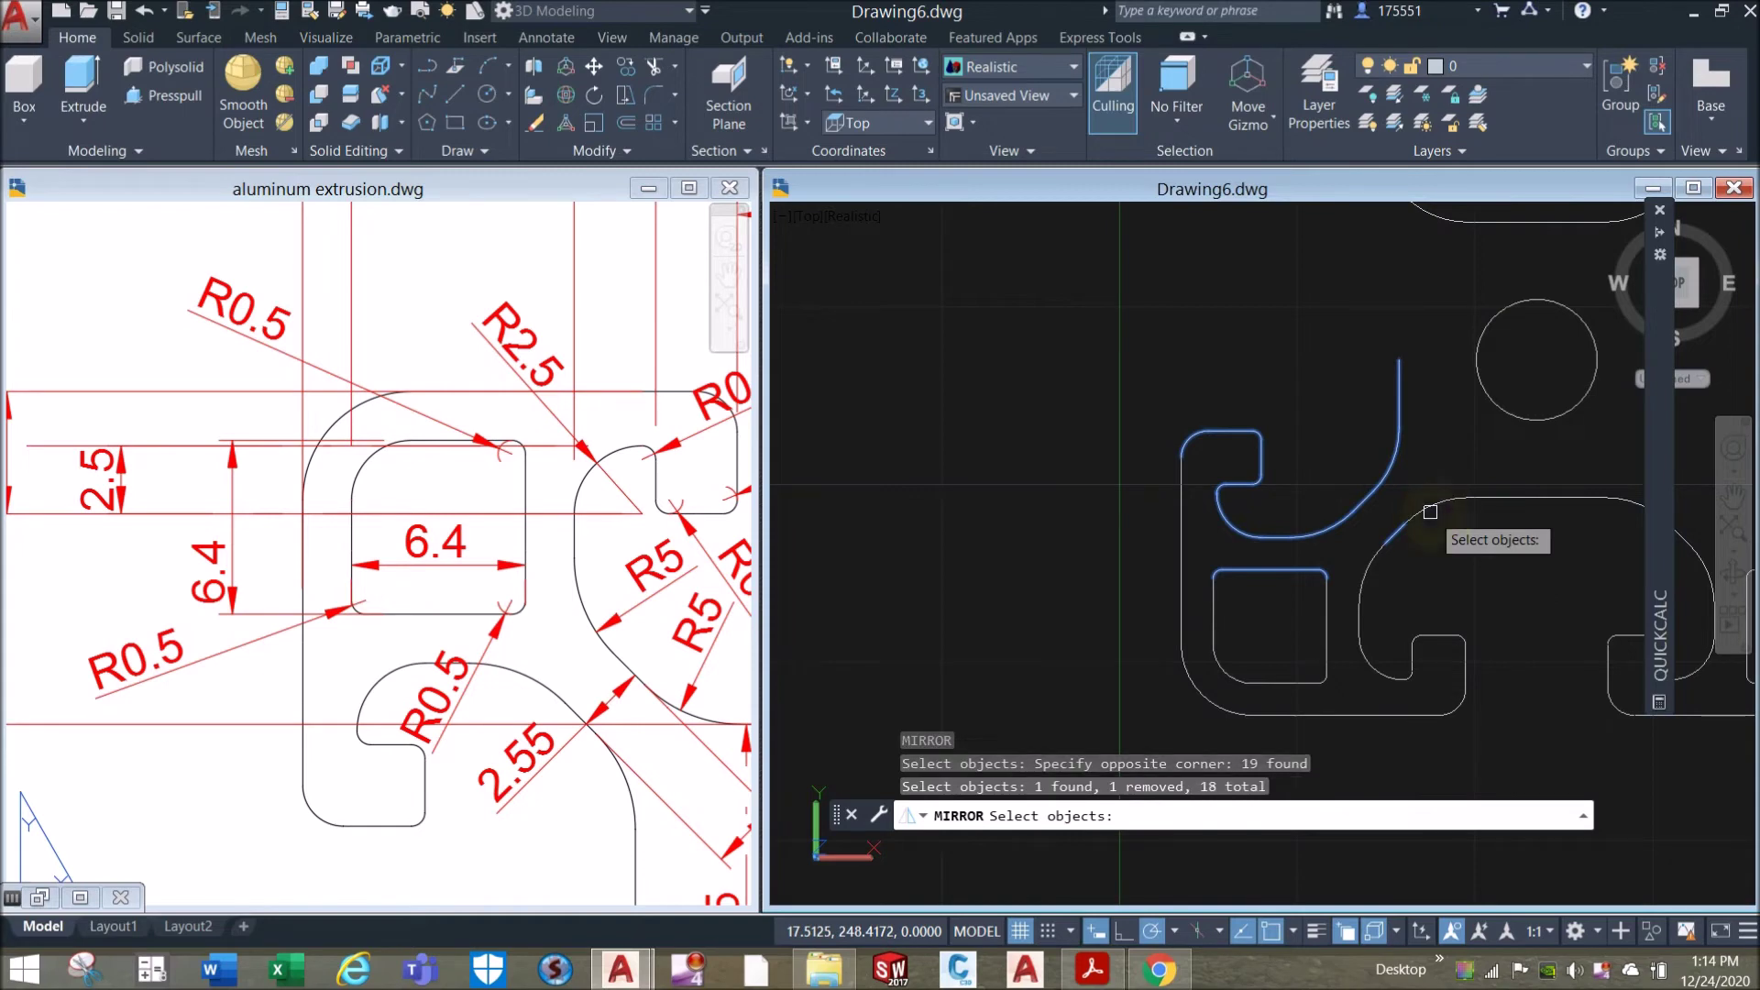
pyautogui.click(1430, 552)
pyautogui.click(1409, 546)
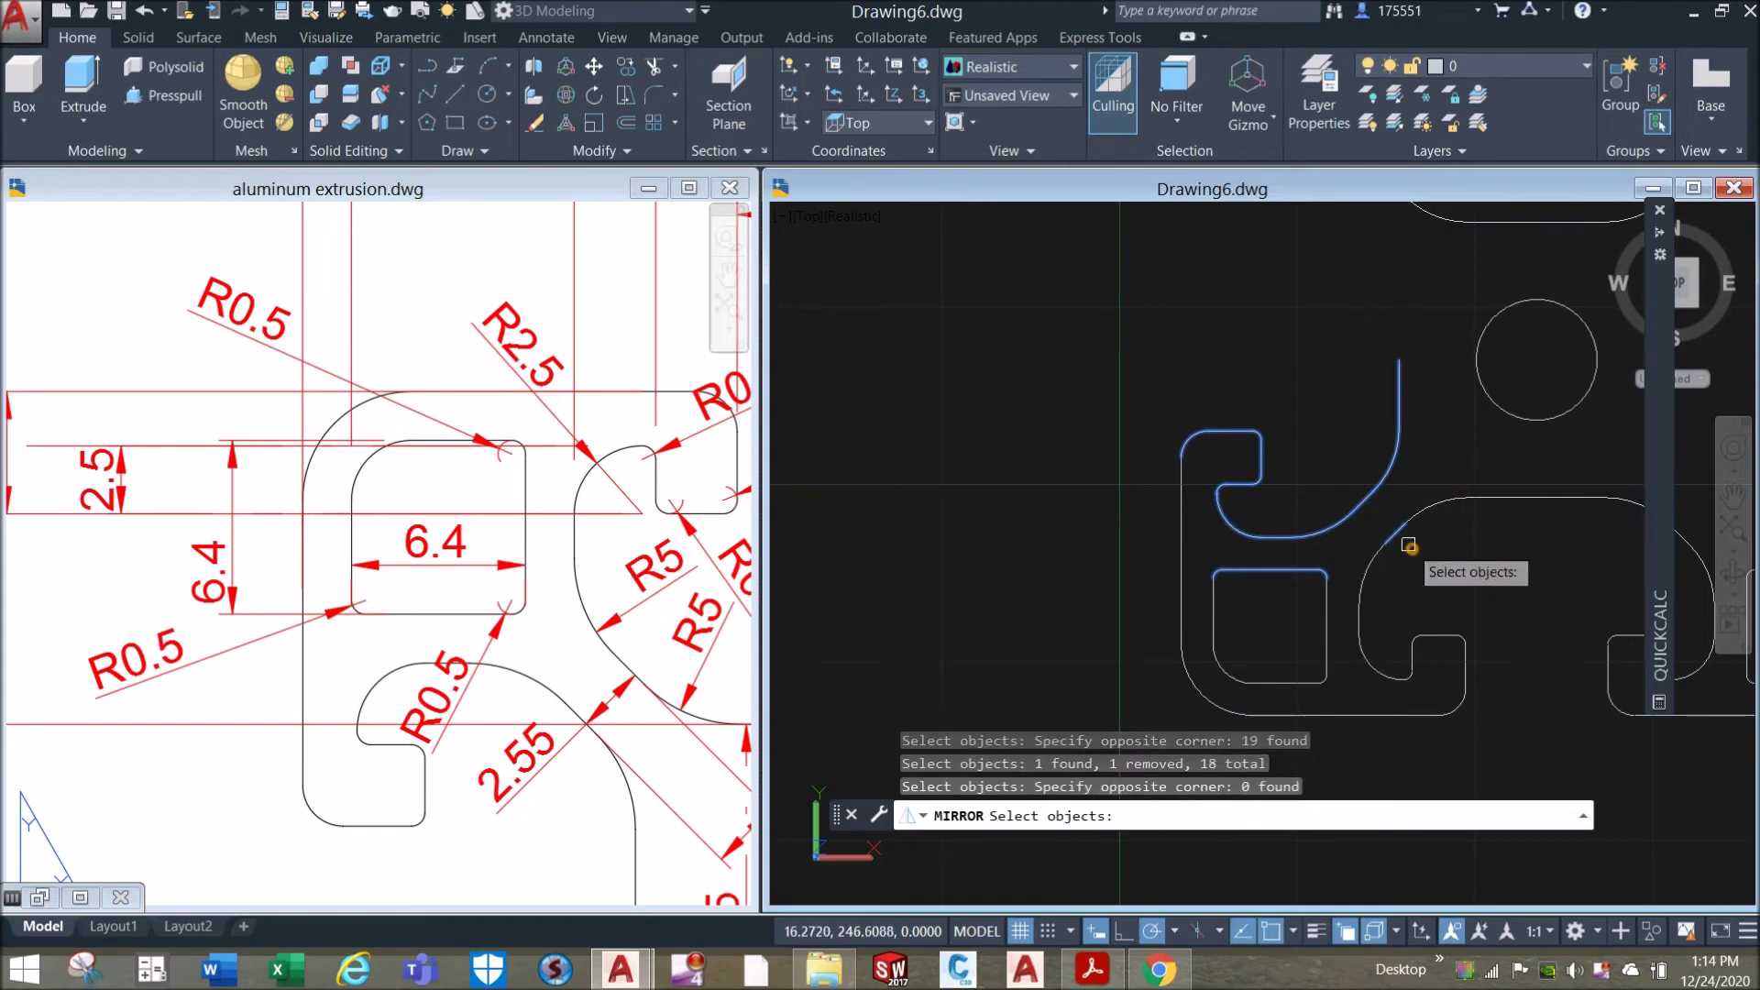
pyautogui.keyDown('shift'); pyautogui.click(1402, 532); pyautogui.keyUp('shift')
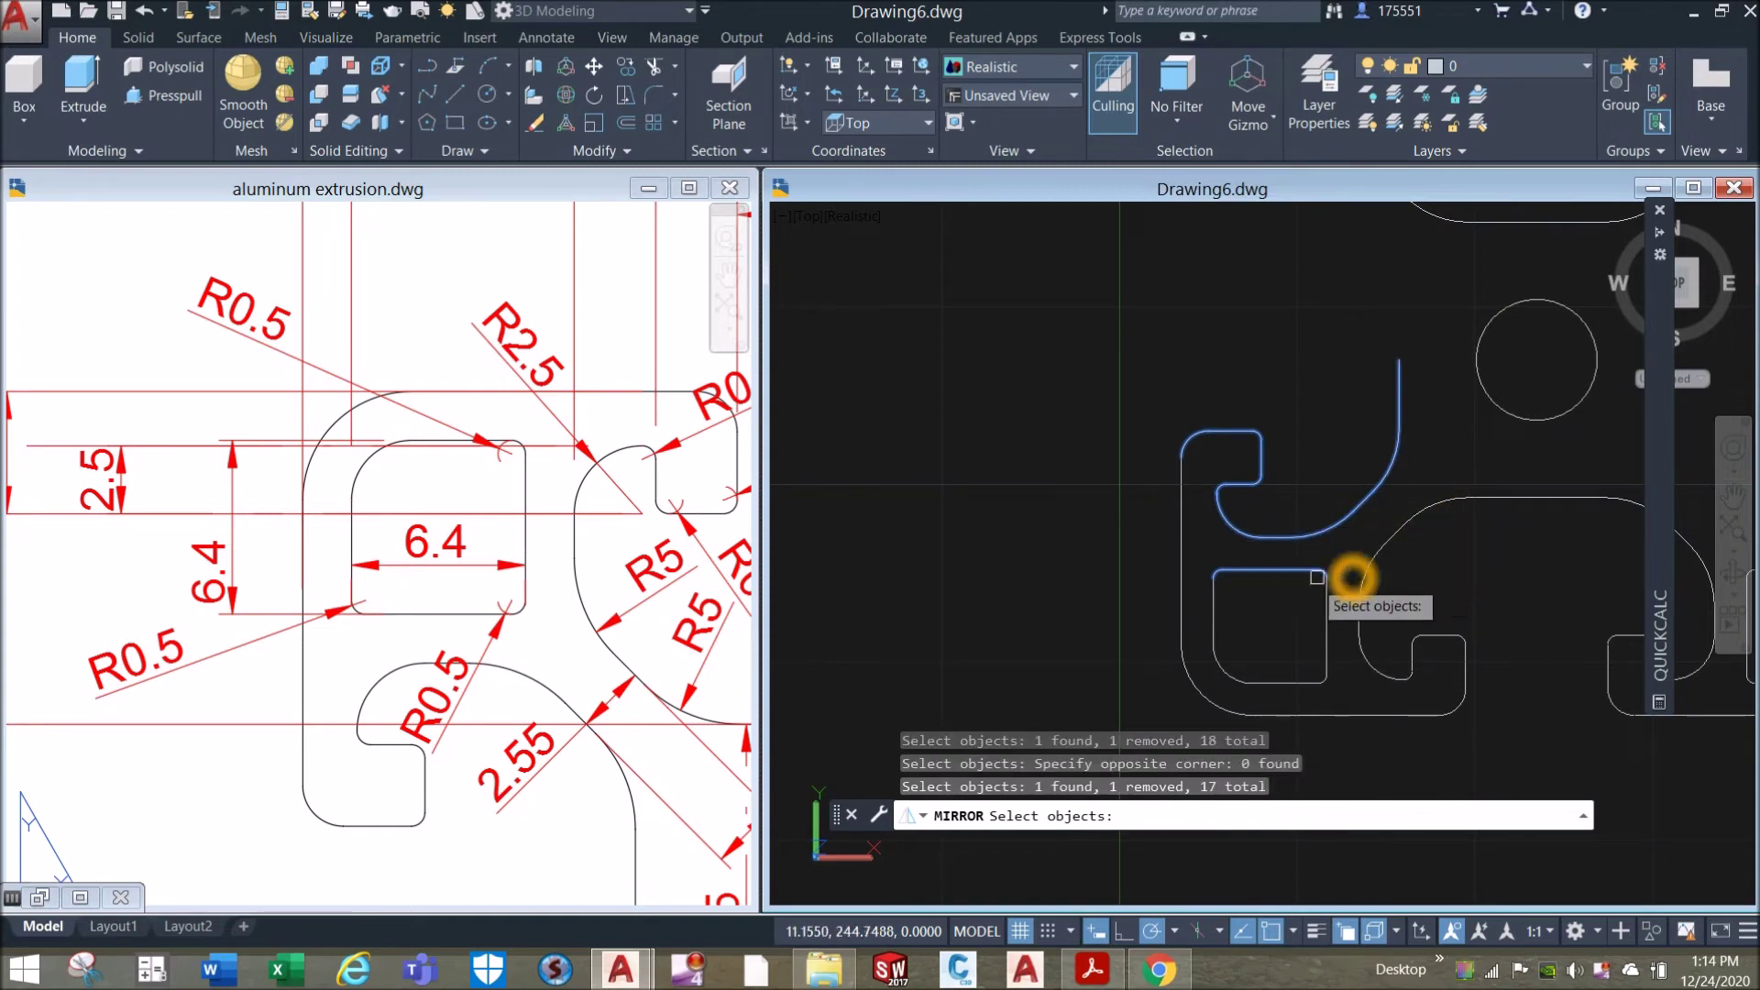
pyautogui.keyDown('shift'); pyautogui.click(1342, 603); pyautogui.keyUp('shift')
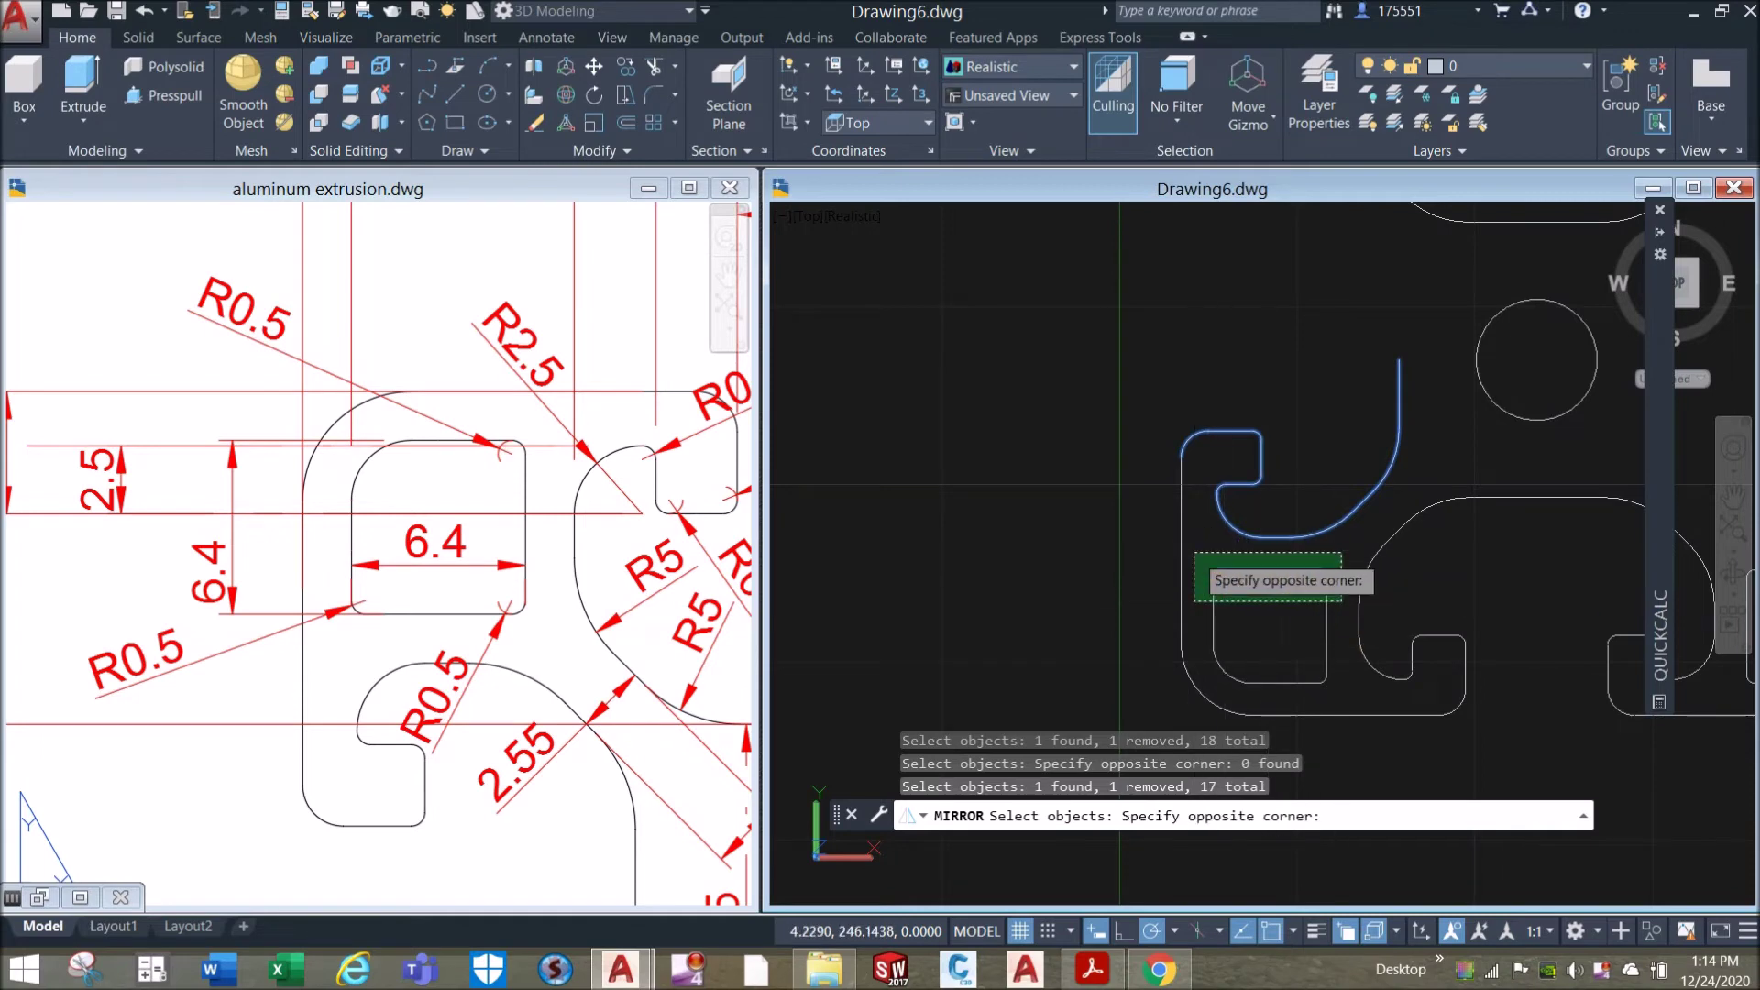
pyautogui.keyDown('shift'); pyautogui.click(1190, 548); pyautogui.keyUp('shift')
pyautogui.moveTo(1295, 586); pyautogui.dragTo(1294, 589, button='middle')
pyautogui.moveTo(1293, 588); pyautogui.dragTo(1222, 676)
pyautogui.press('Return')
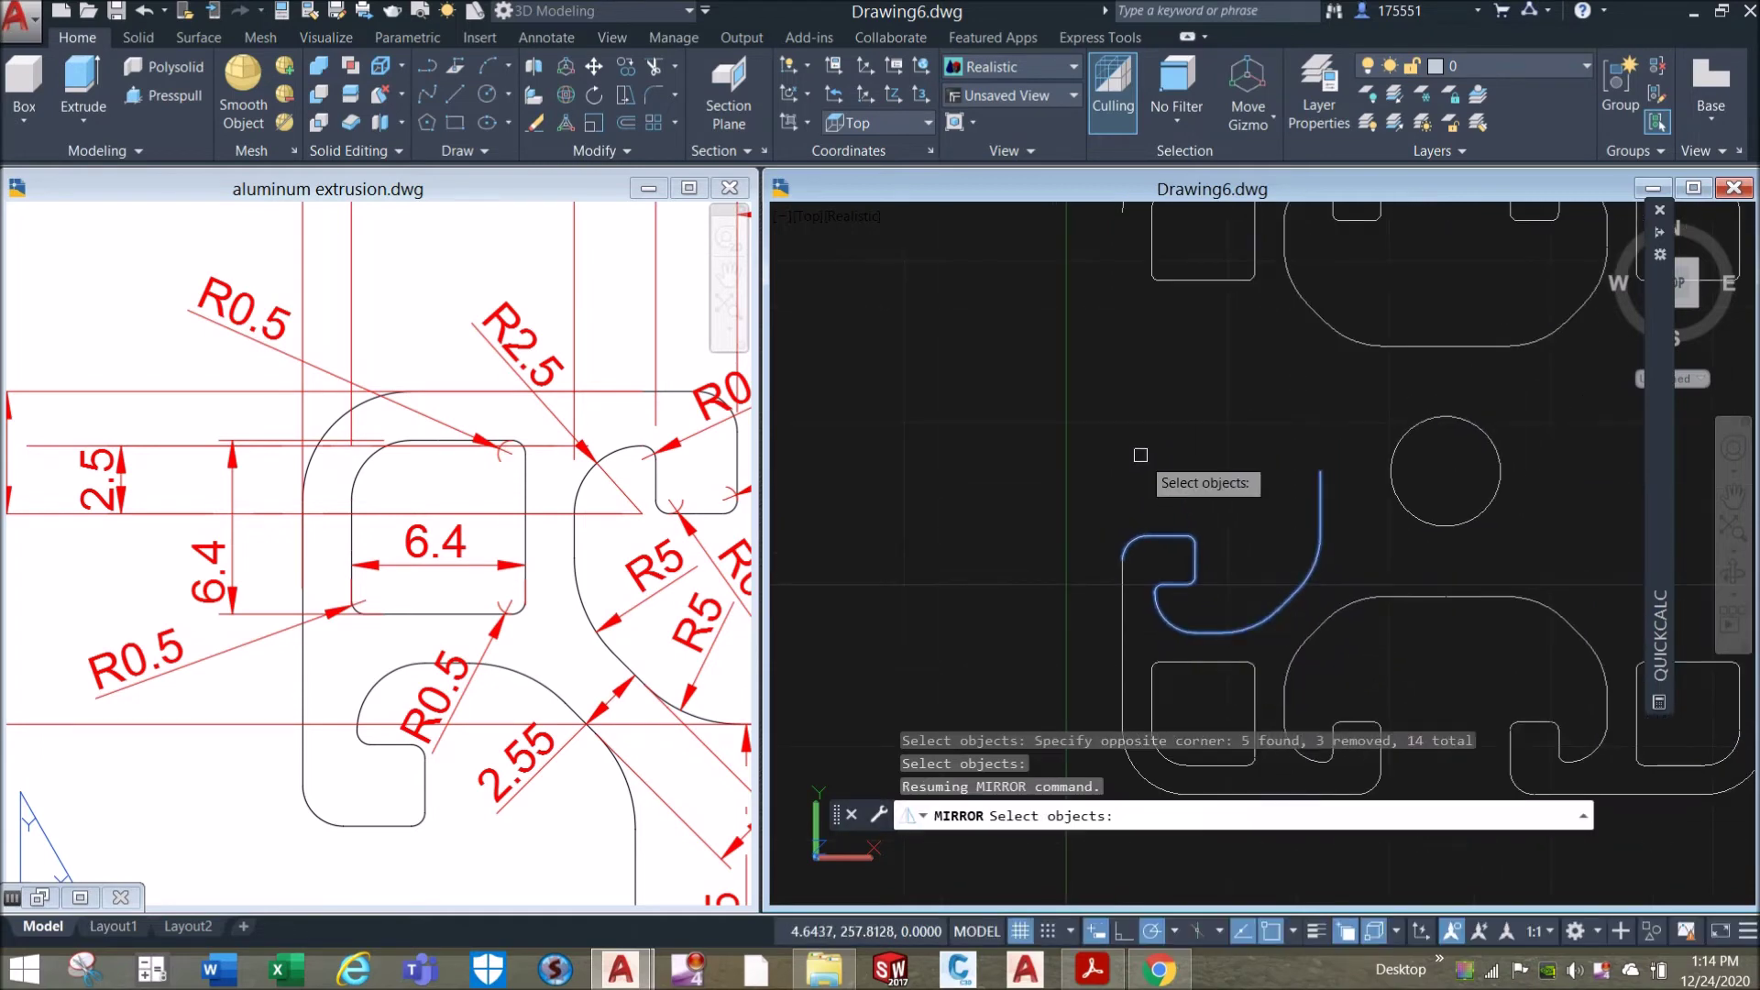
pyautogui.press('Return')
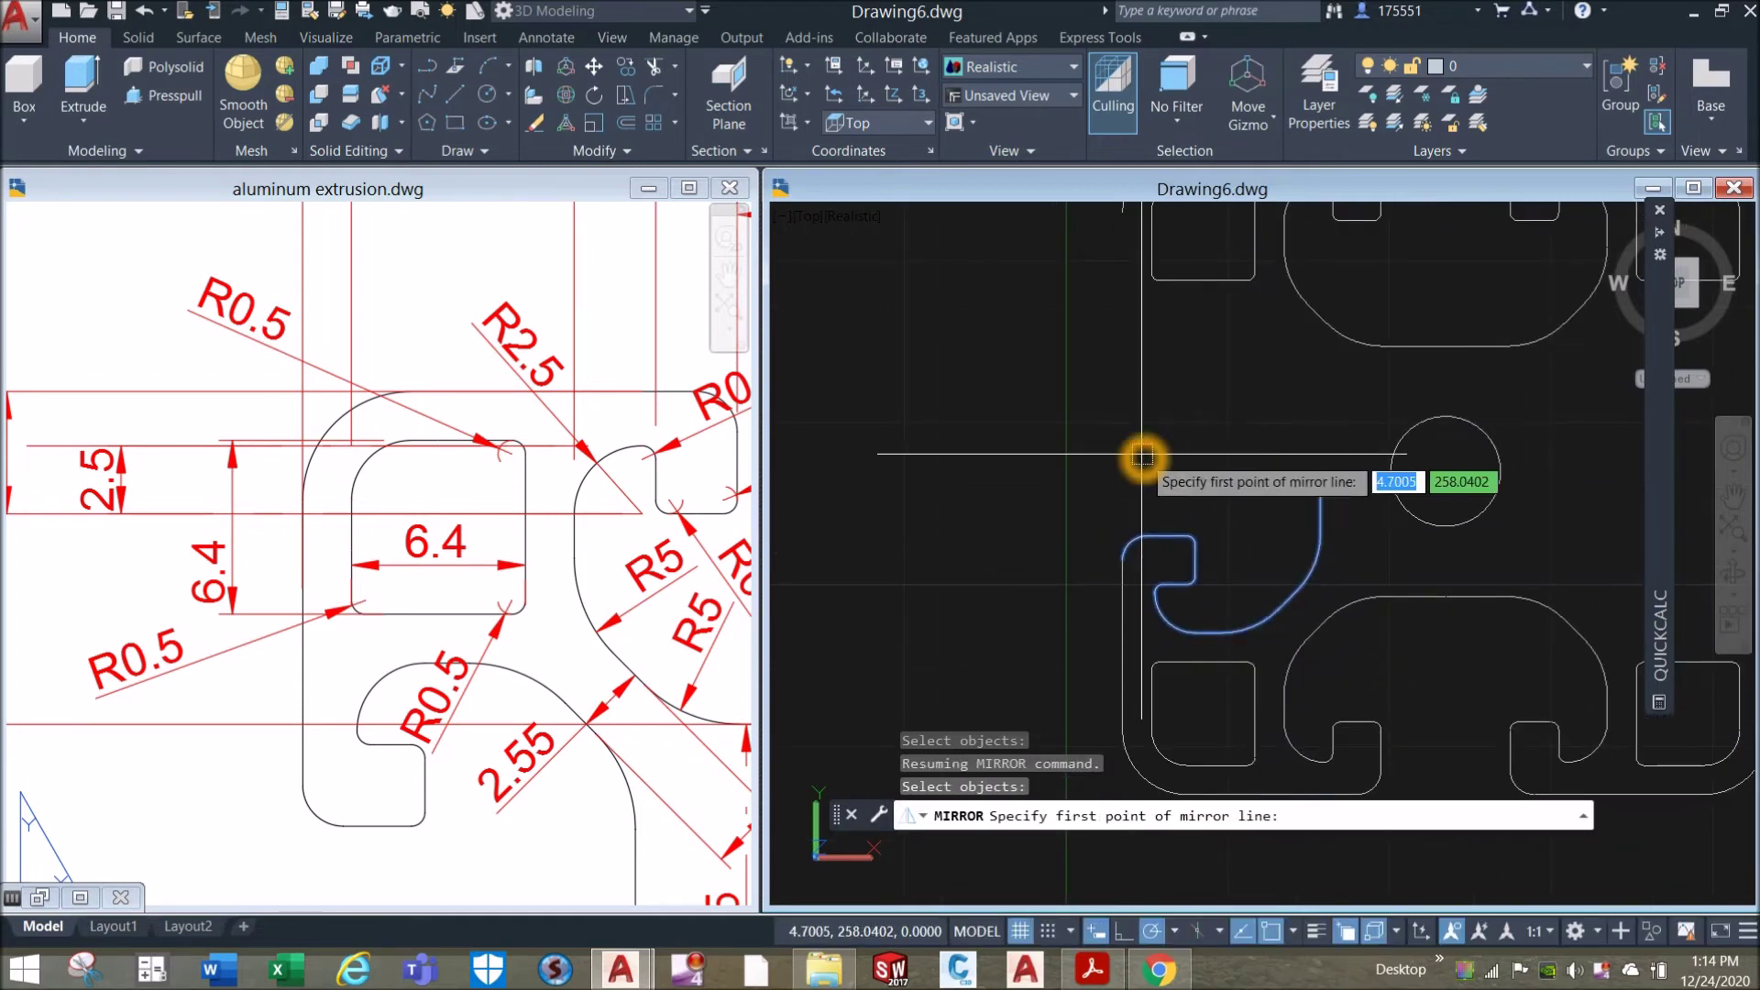
pyautogui.click(1444, 472)
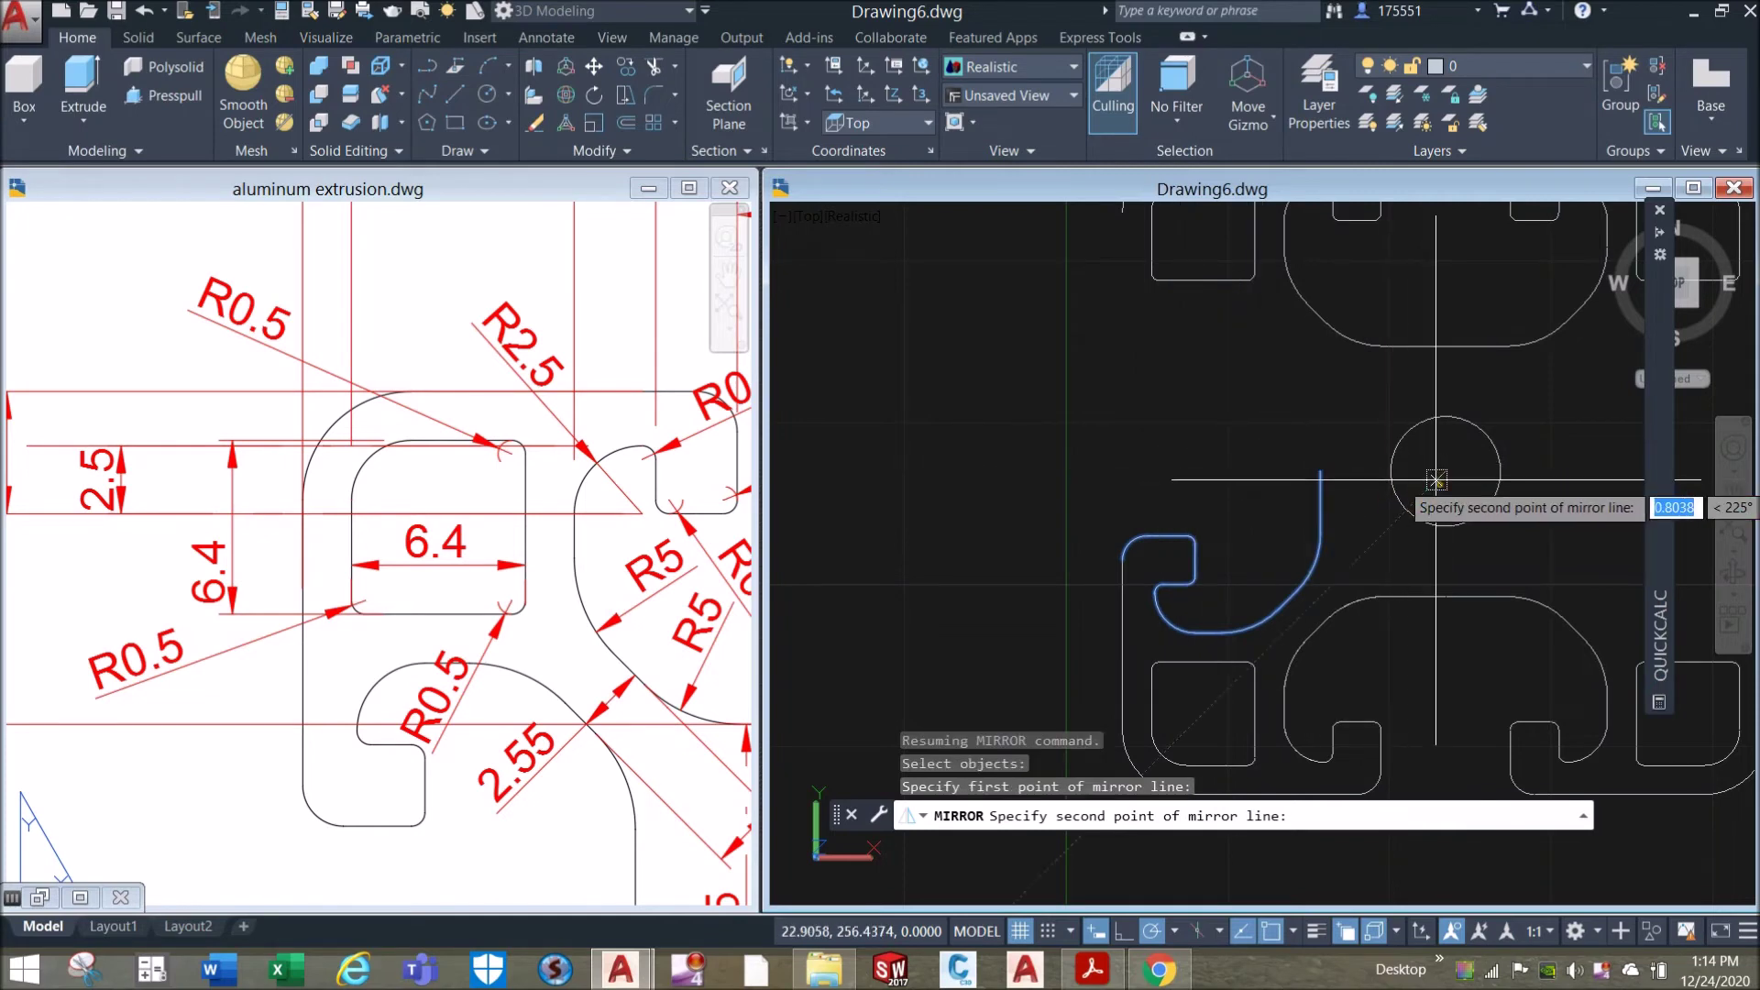
pyautogui.click(1056, 471)
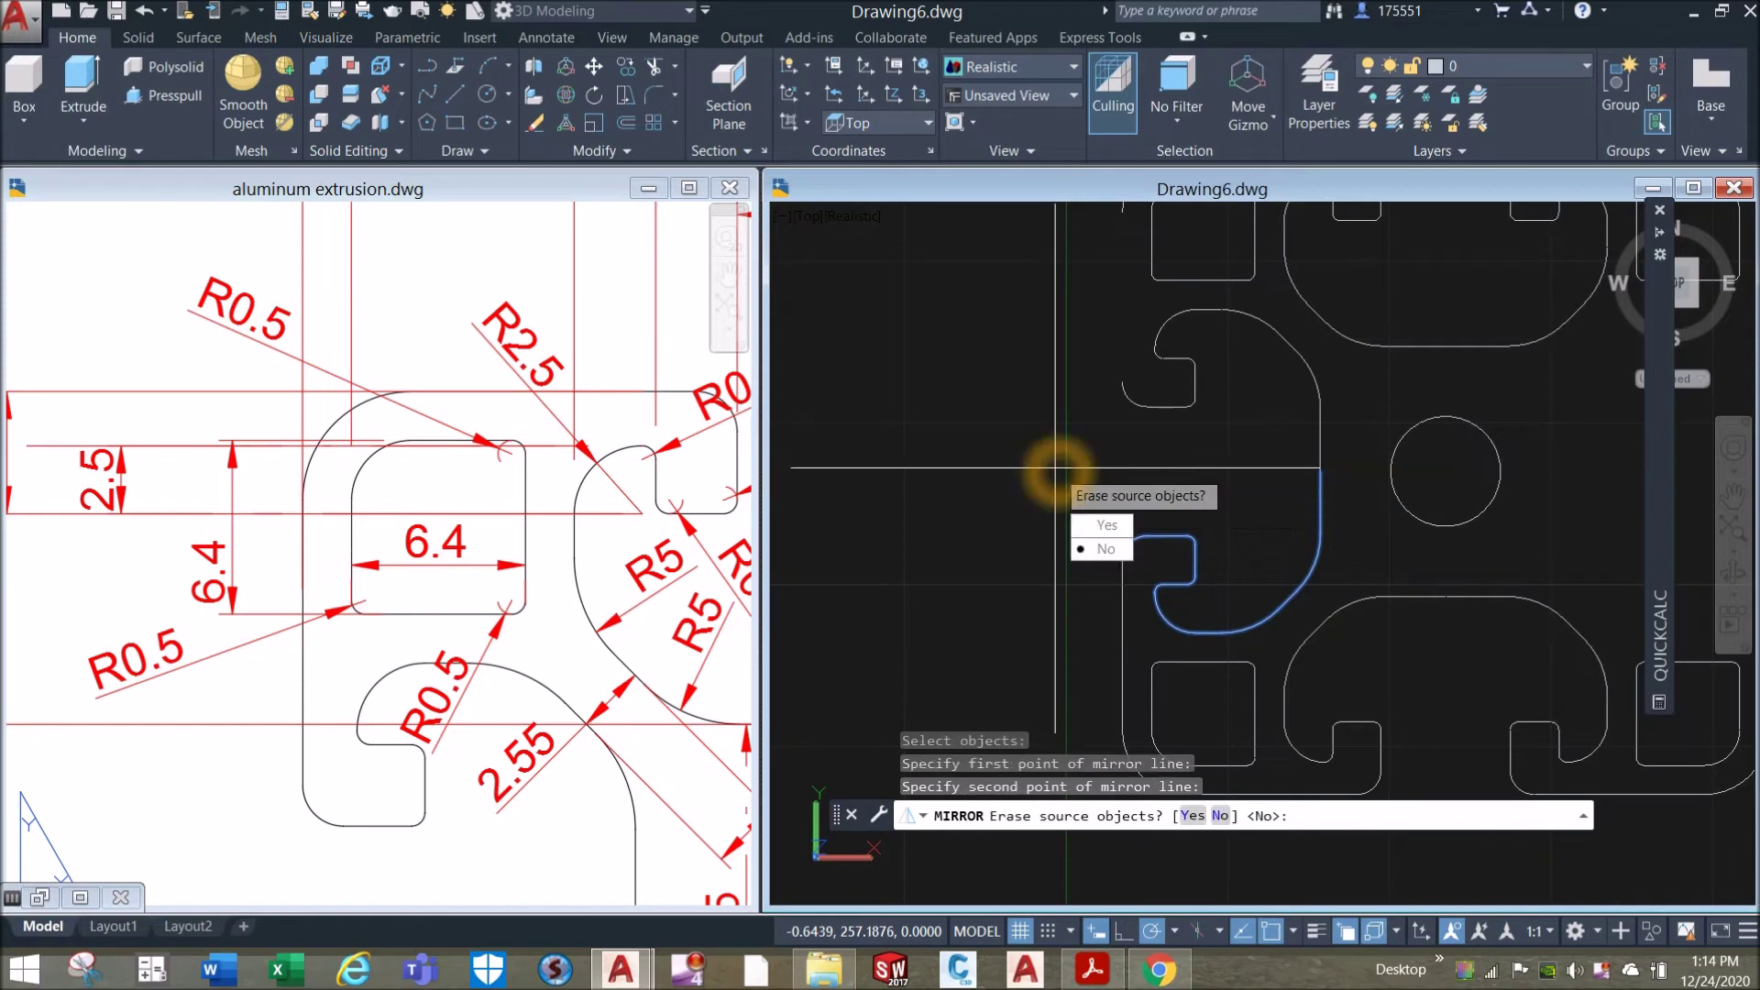
pyautogui.click(1100, 547)
# Draw a vertical line from the upper-left outer corner arc's open end to the outer end of the mirrored left slot lip.
pyautogui.moveTo(1065, 451); pyautogui.dragTo(1041, 478, button='middle')
pyautogui.write('l')
pyautogui.press('Return')
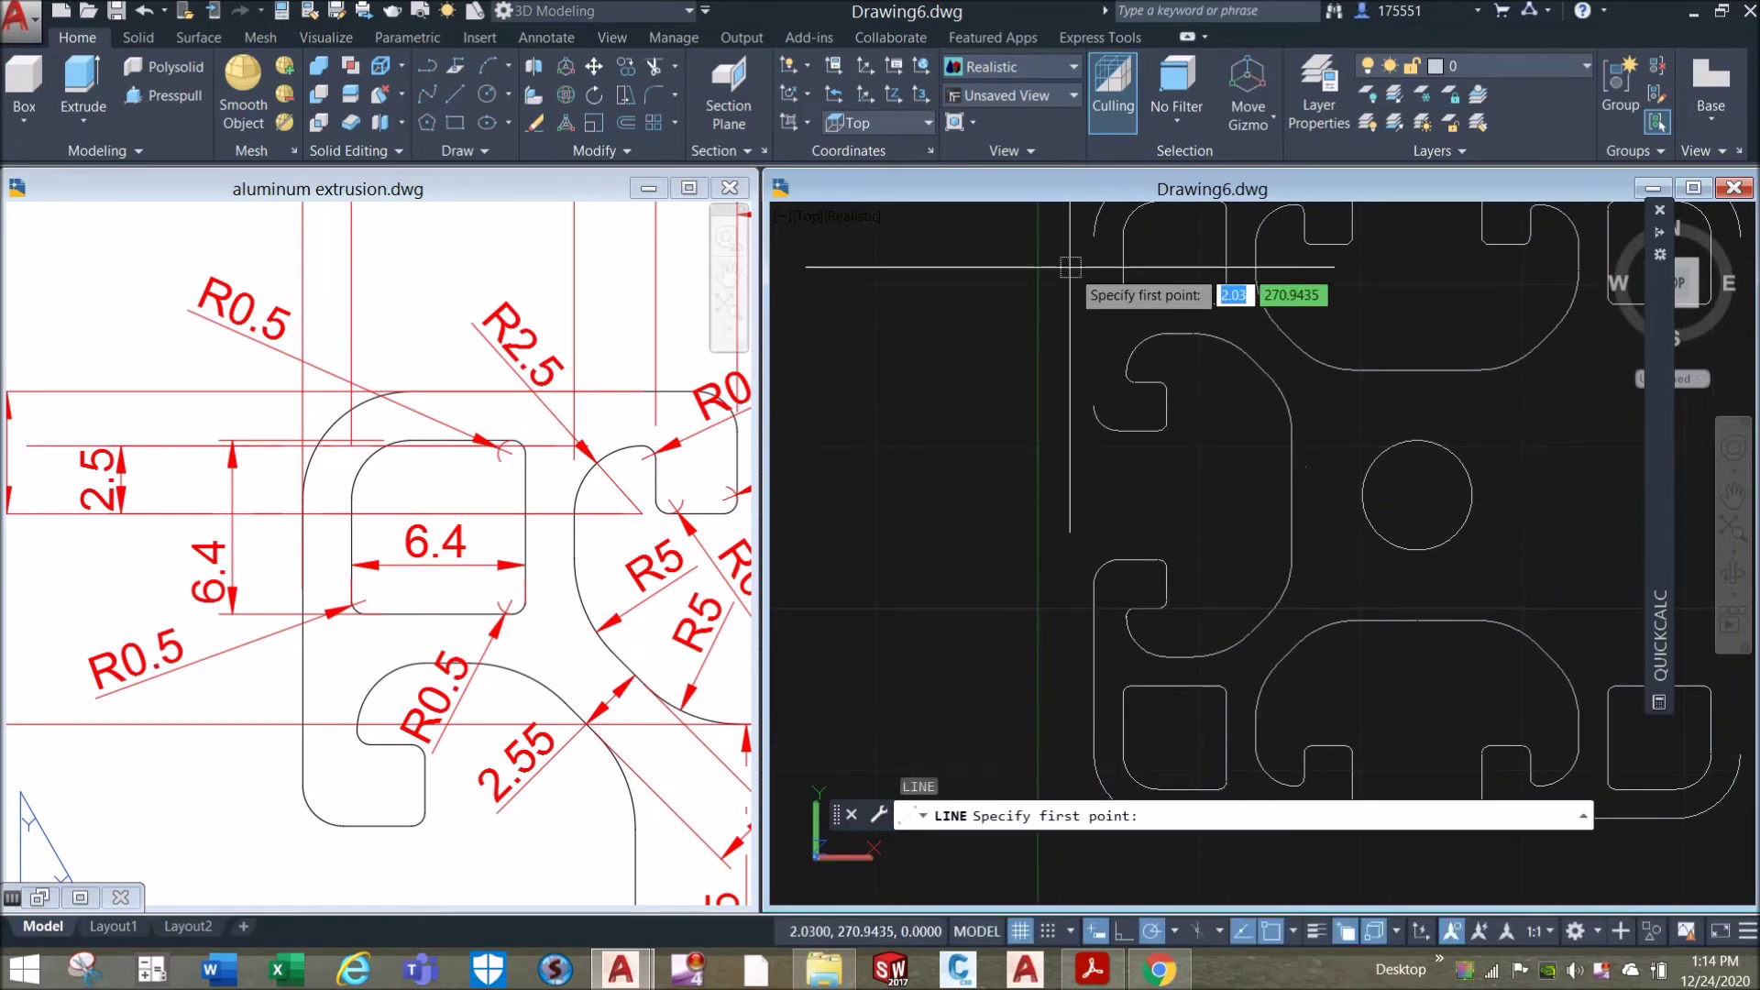
pyautogui.click(1093, 236)
pyautogui.click(1093, 405)
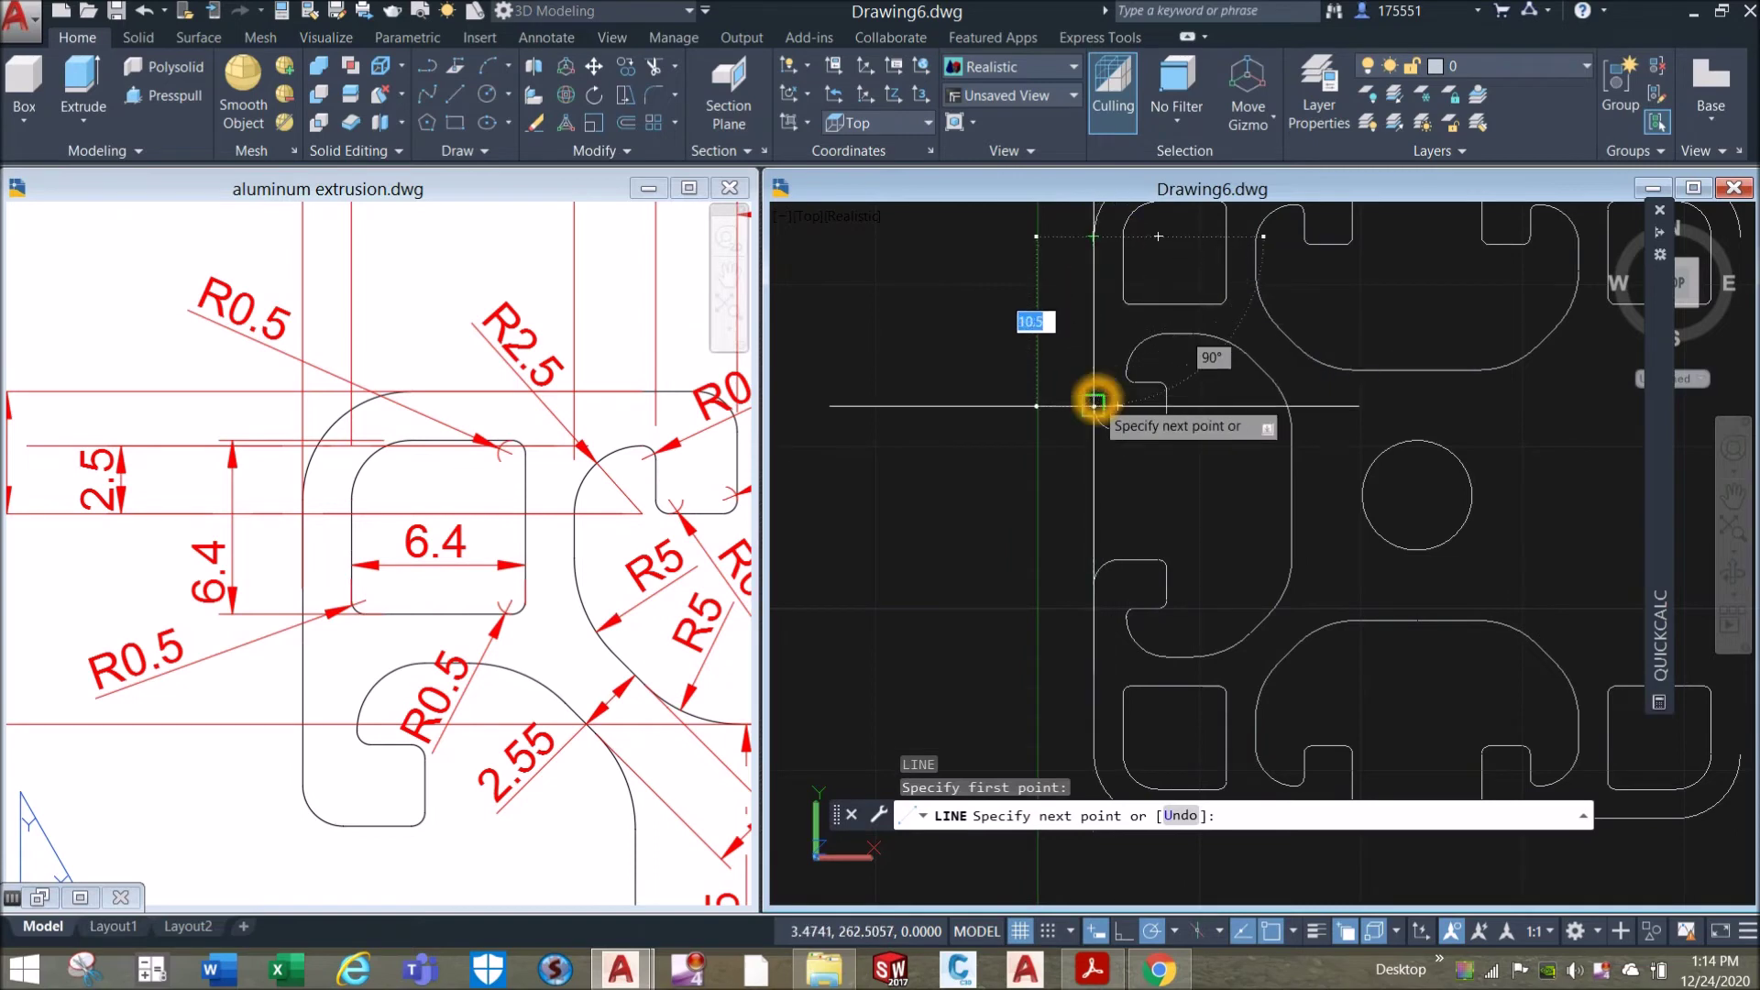
pyautogui.rightClick(995, 419)
pyautogui.click(1043, 437)
pyautogui.scroll(-2, 1041, 437)
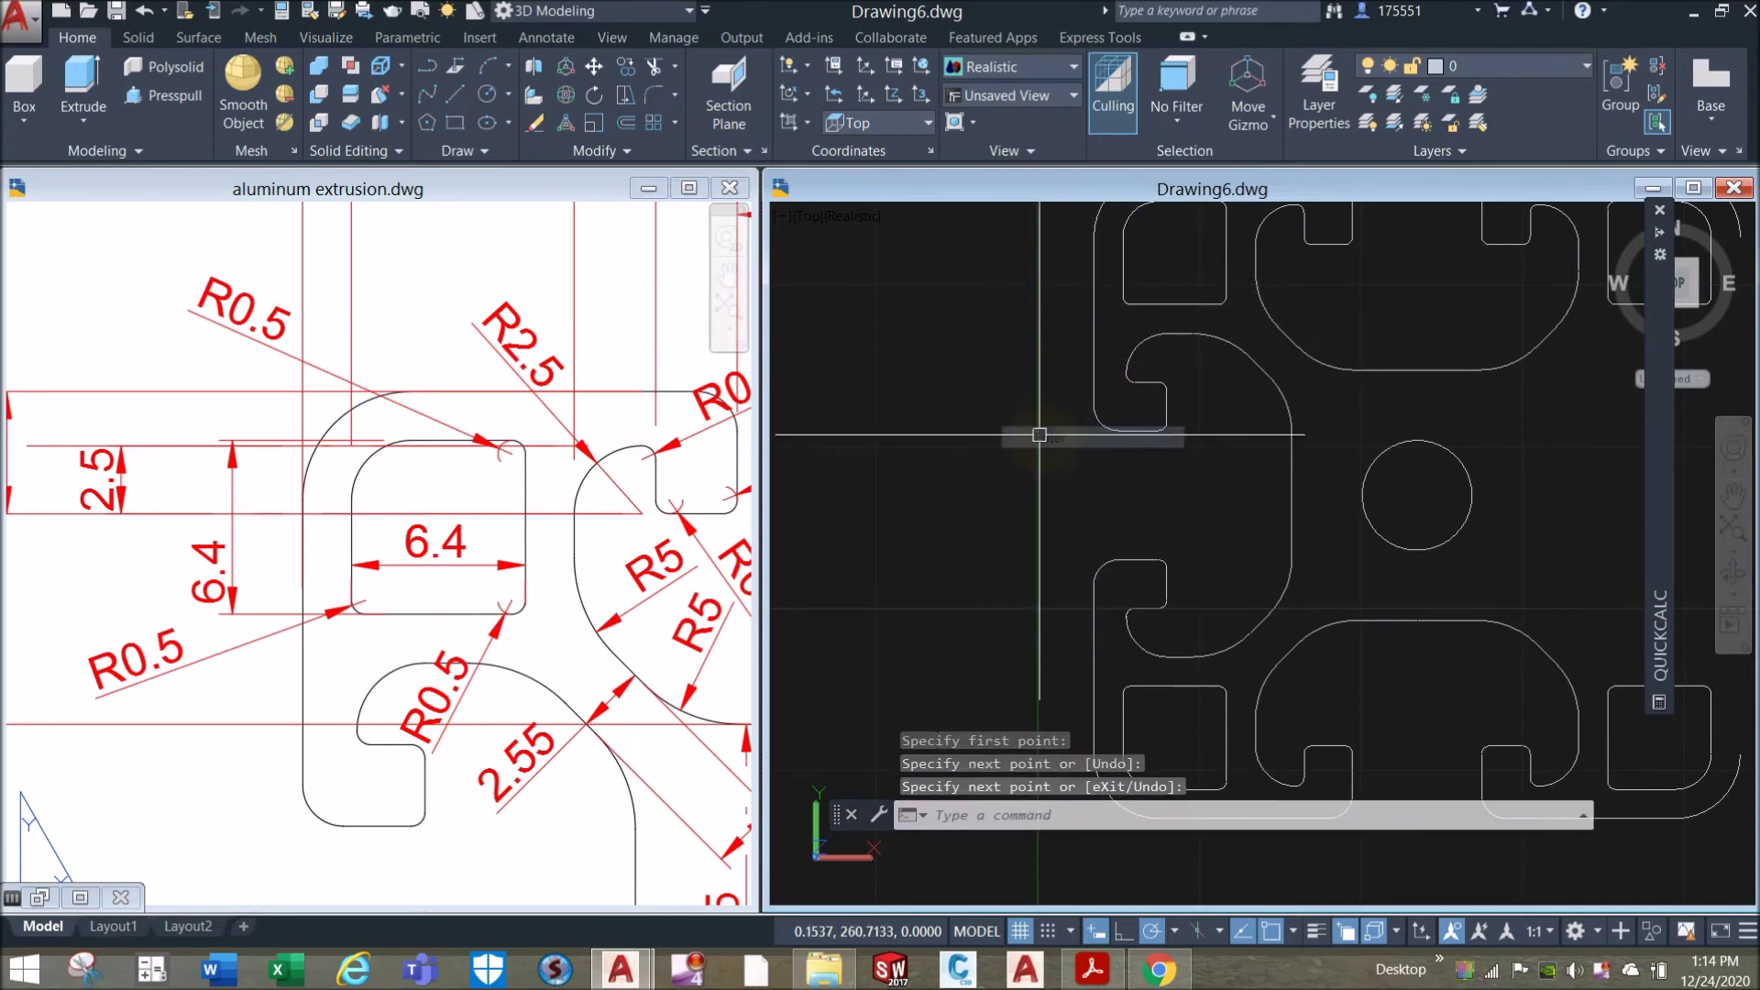
pyautogui.moveTo(1041, 436); pyautogui.dragTo(947, 410, button='middle')
pyautogui.scroll(2, 1028, 421)
pyautogui.click(971, 298)
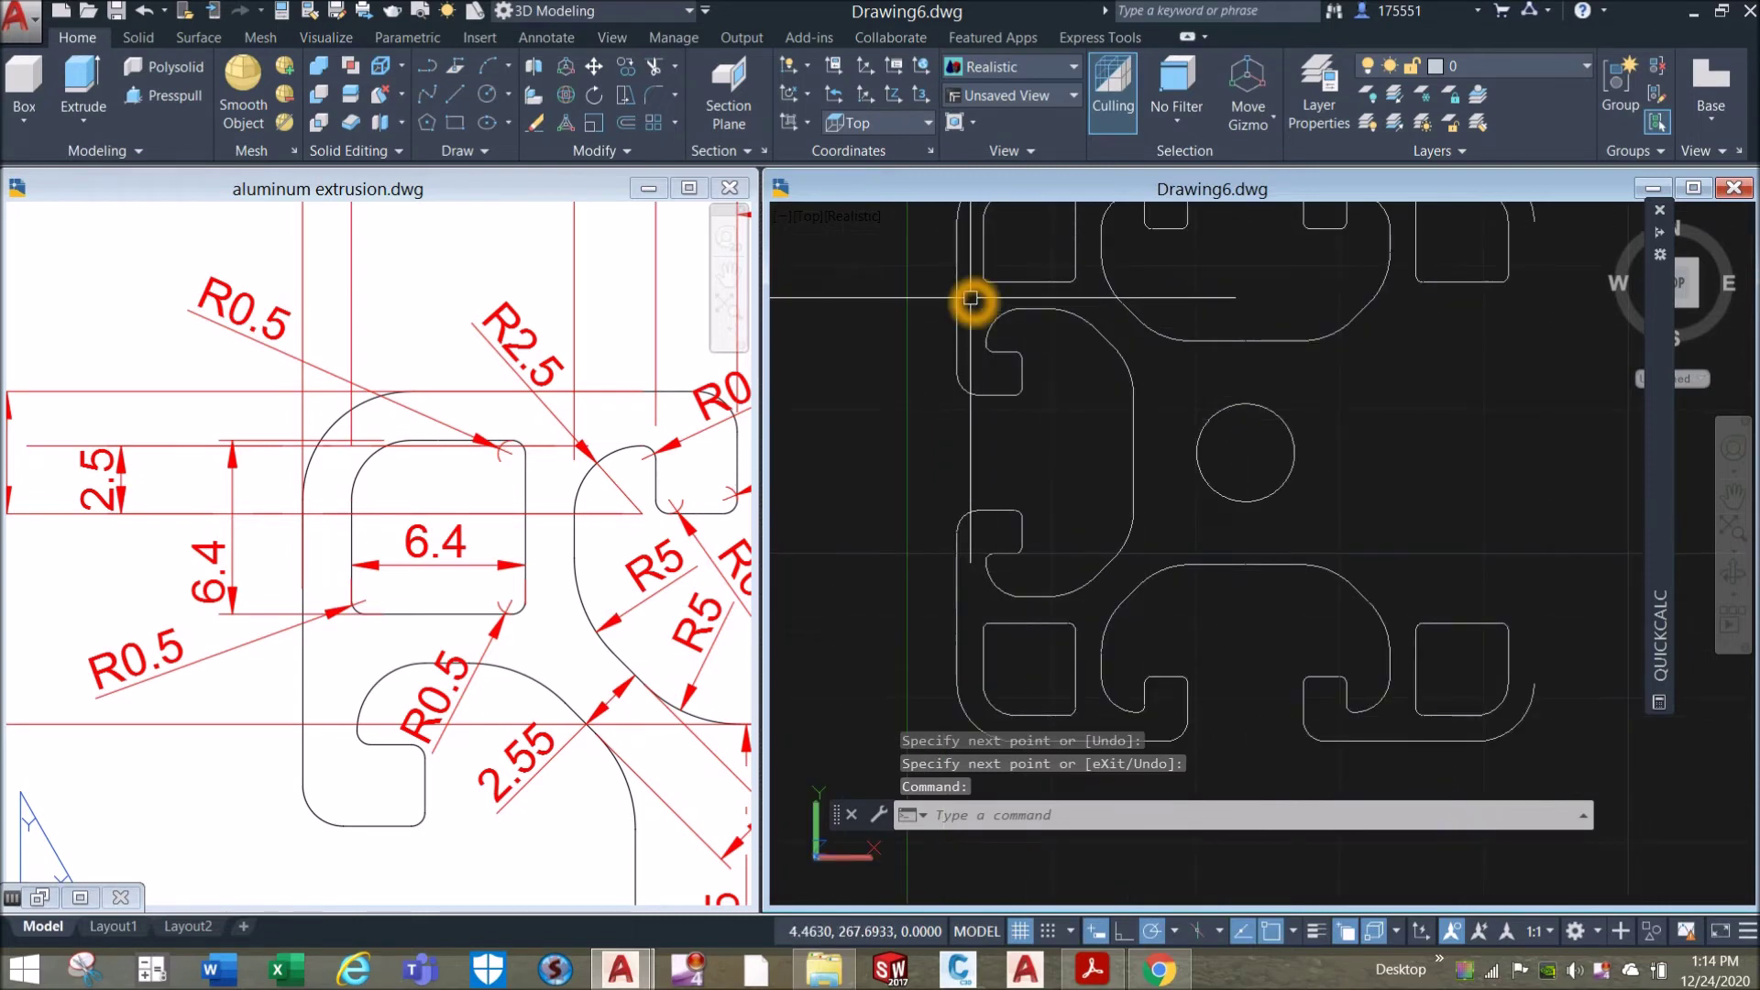
pyautogui.click(1165, 624)
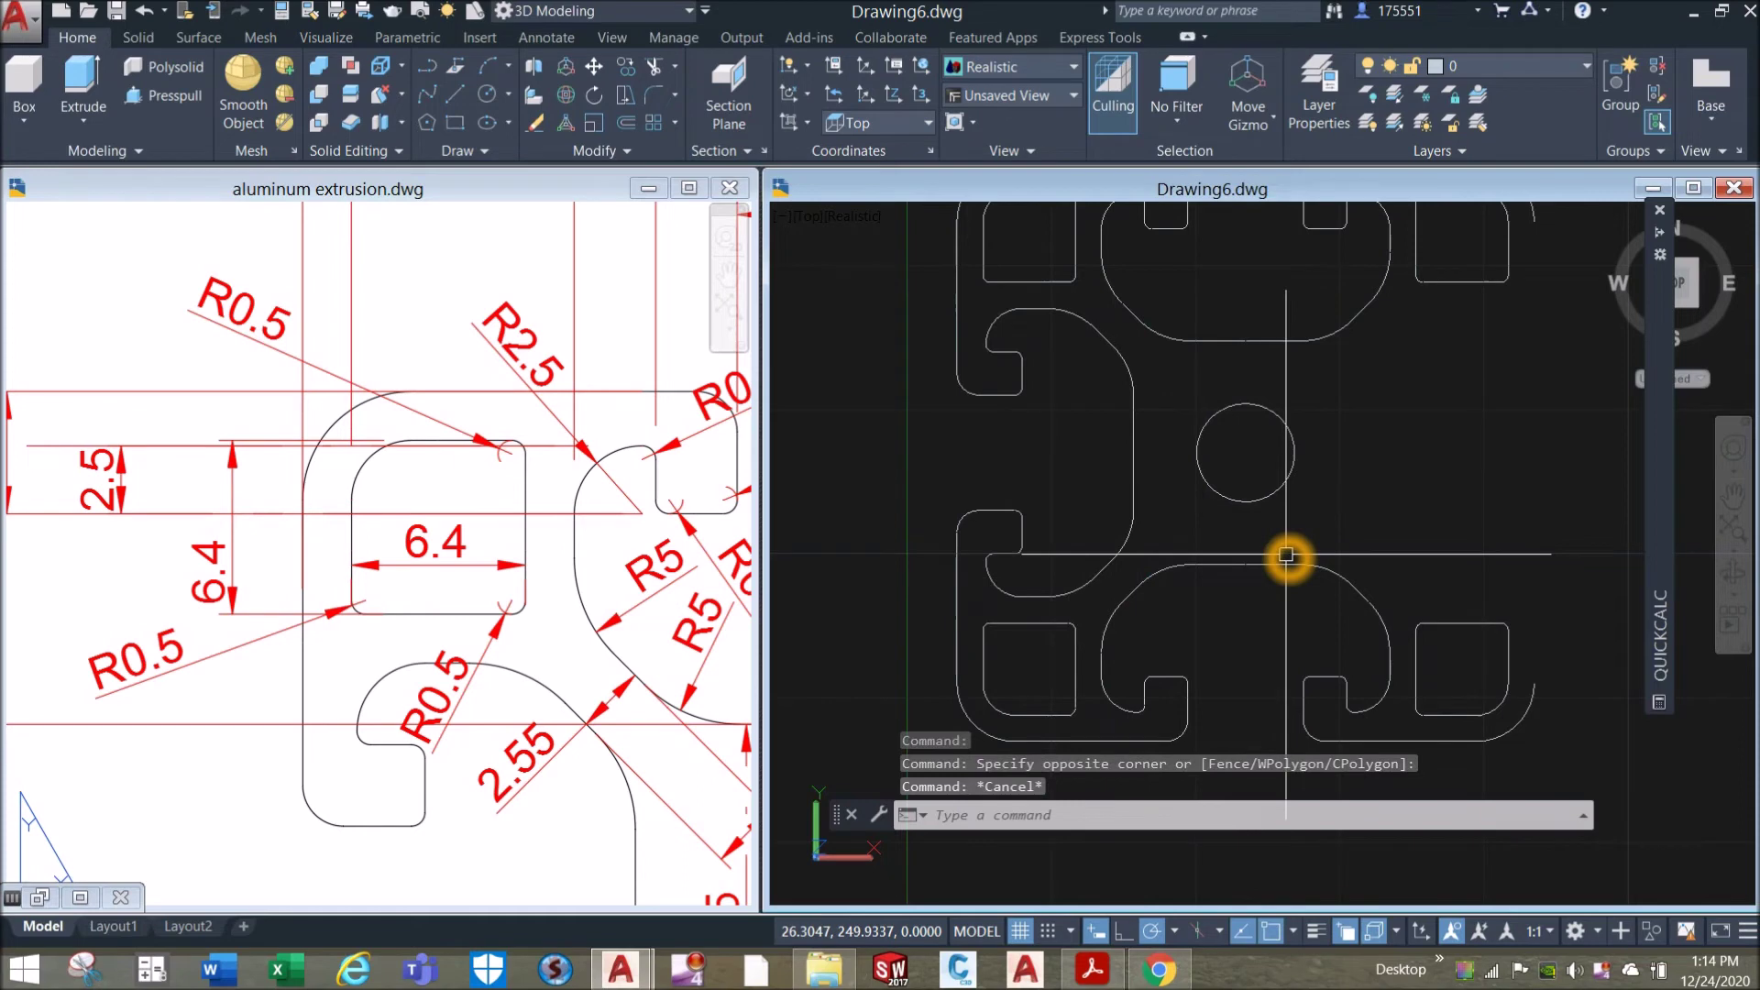
pyautogui.click(899, 301)
pyautogui.press('Escape')
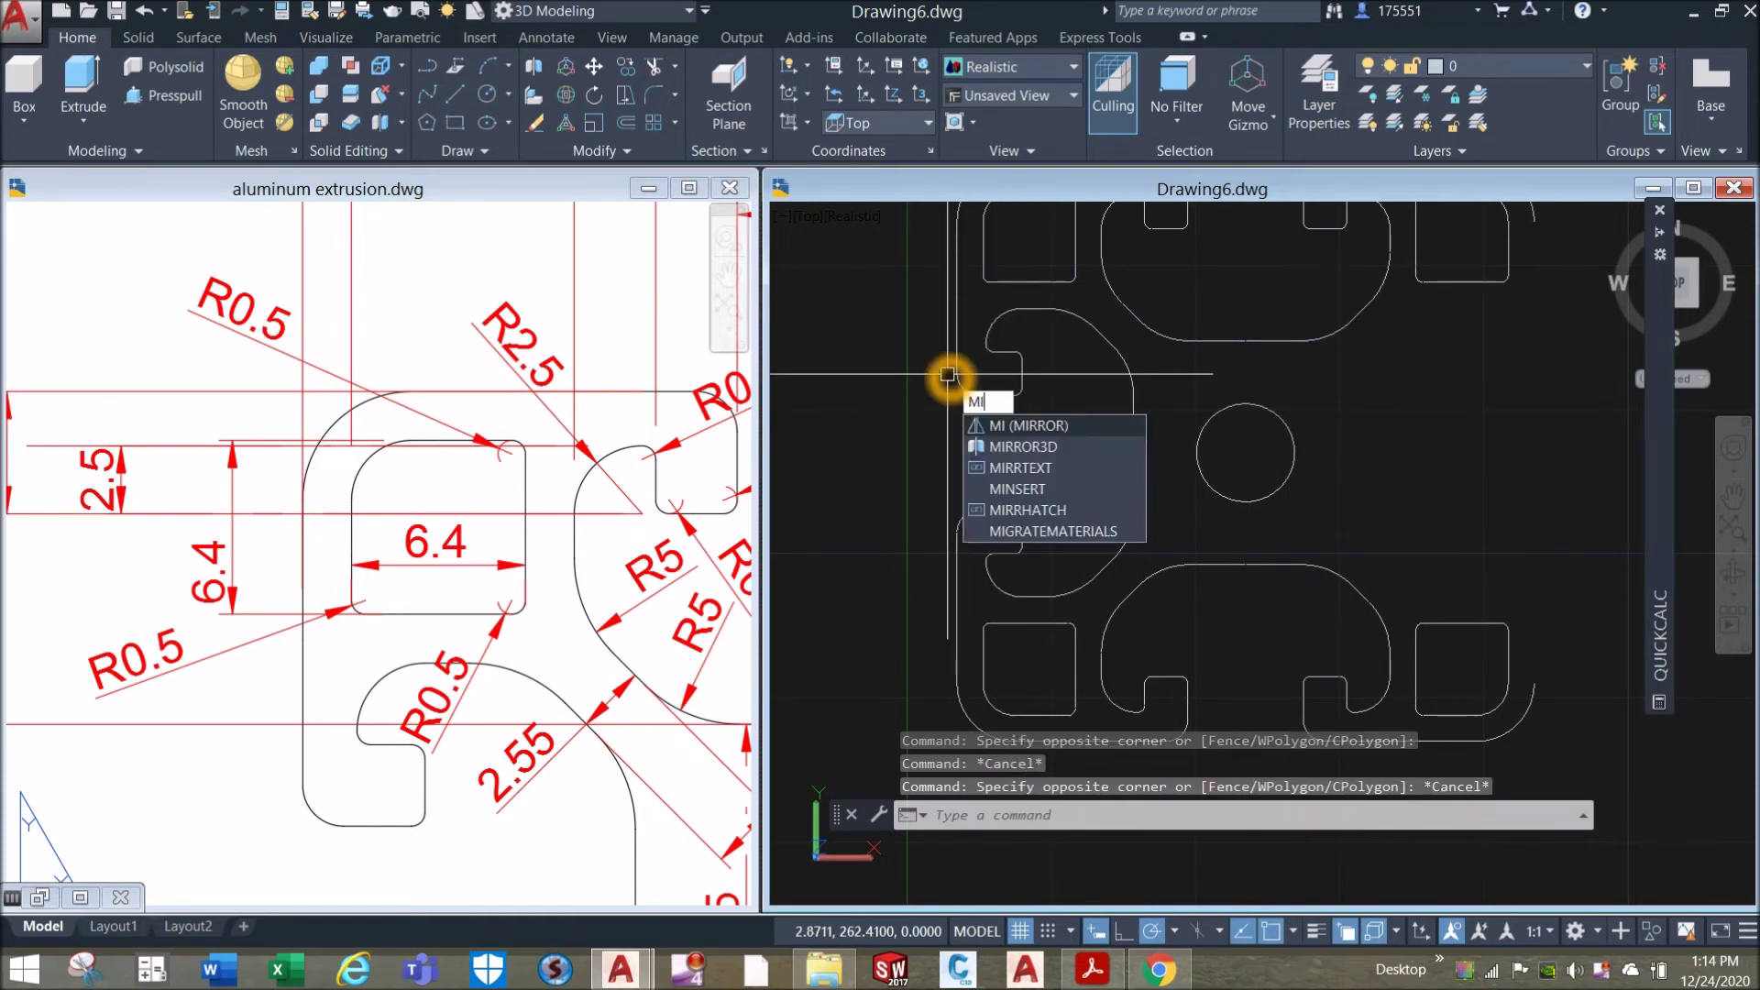
# Mirror only the complete left slot outline about the vertical line through the circle's center, keeping the source.
pyautogui.press('Return')
pyautogui.click(889, 298)
pyautogui.click(1162, 617)
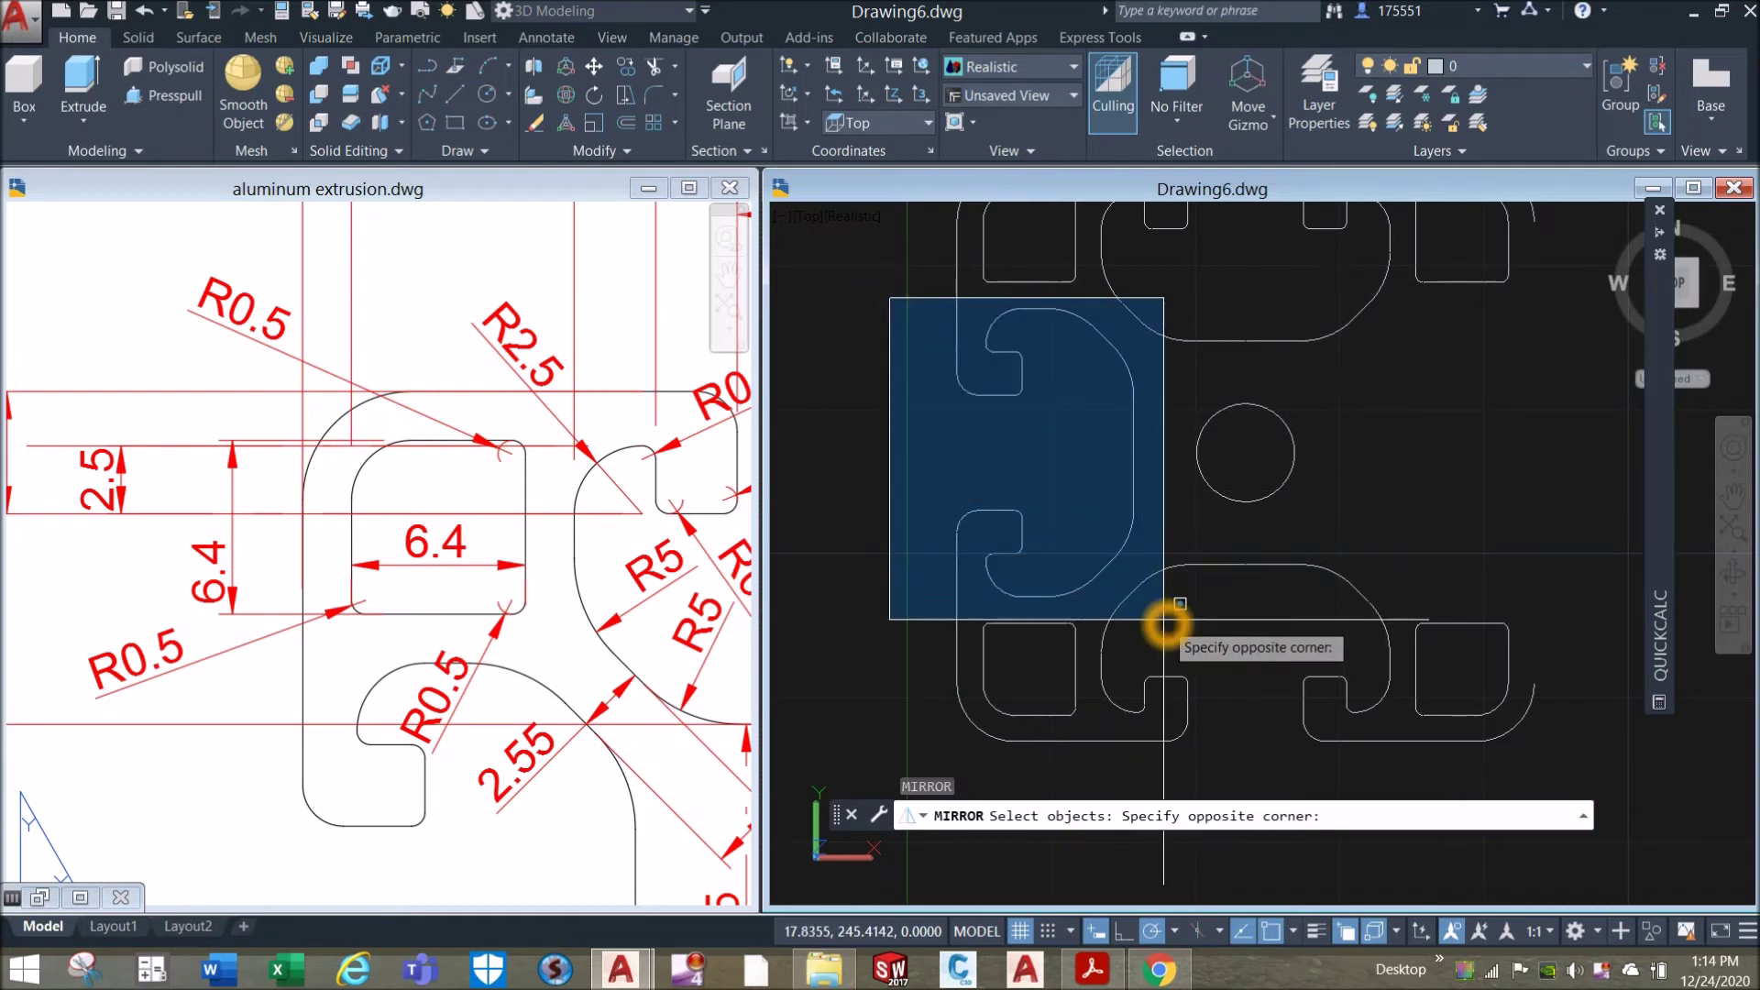
pyautogui.keyDown('shift'); pyautogui.click(1128, 314); pyautogui.keyUp('shift')
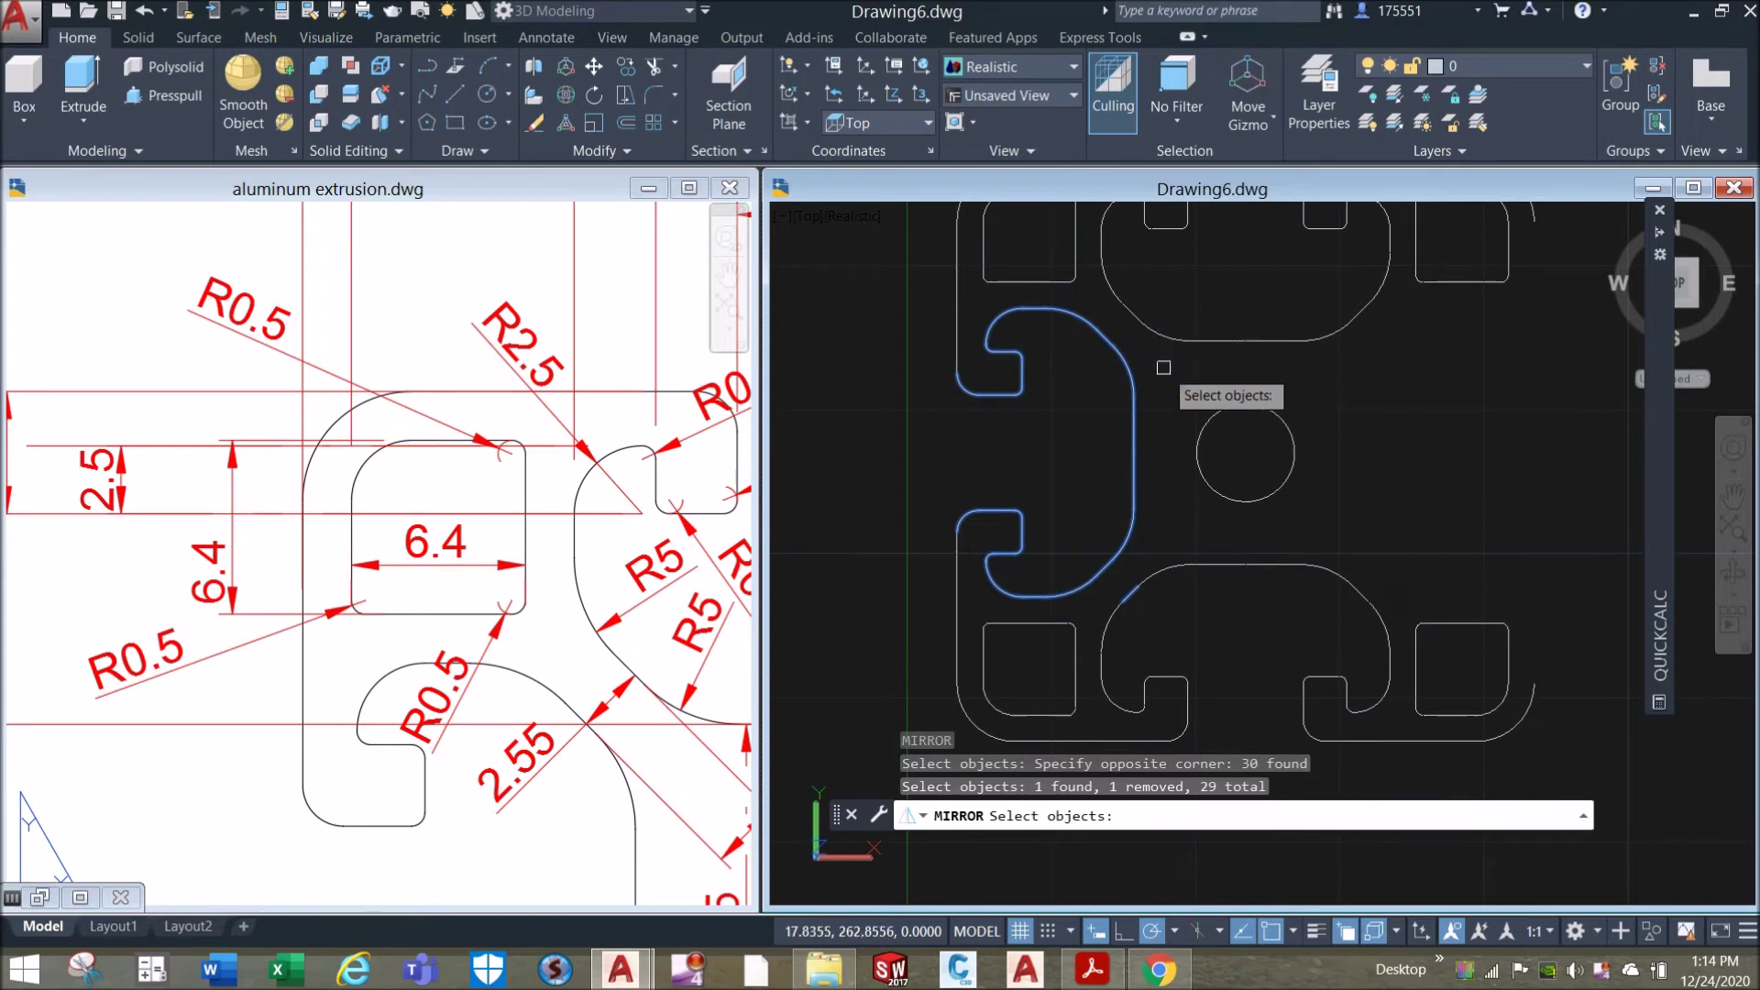
pyautogui.scroll(5, 1188, 583)
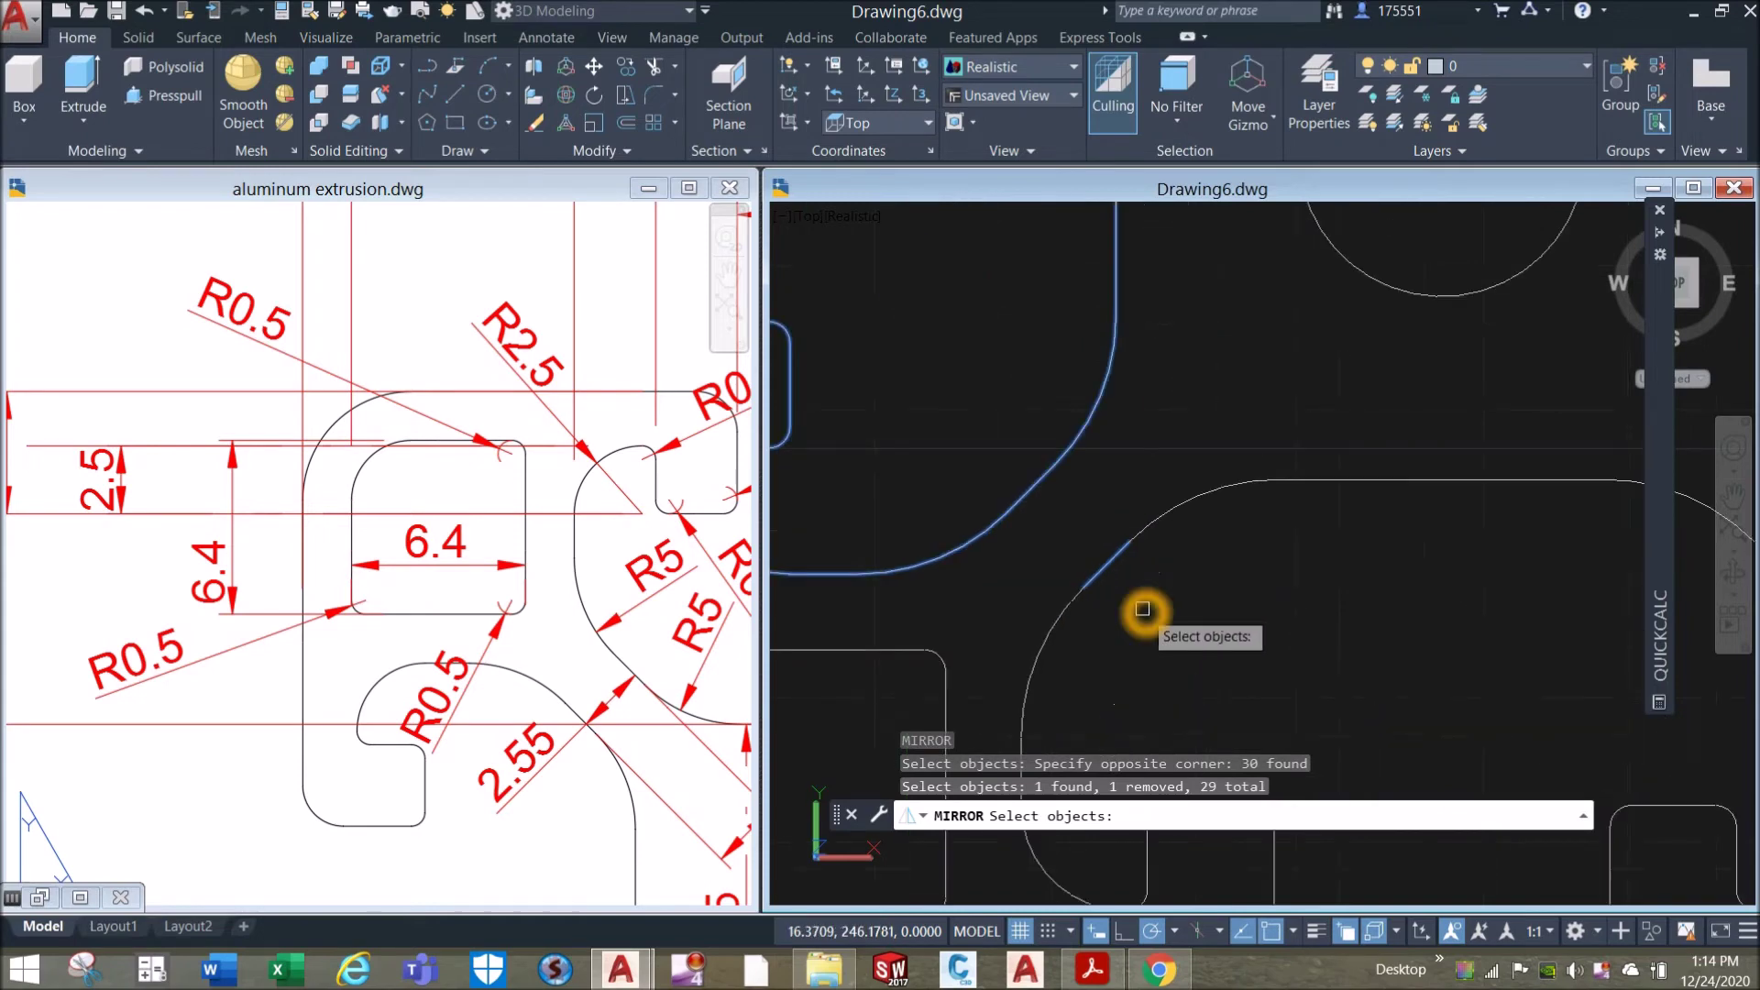
pyautogui.keyDown('shift'); pyautogui.click(1094, 542); pyautogui.keyUp('shift')
pyautogui.scroll(-5, 1108, 542)
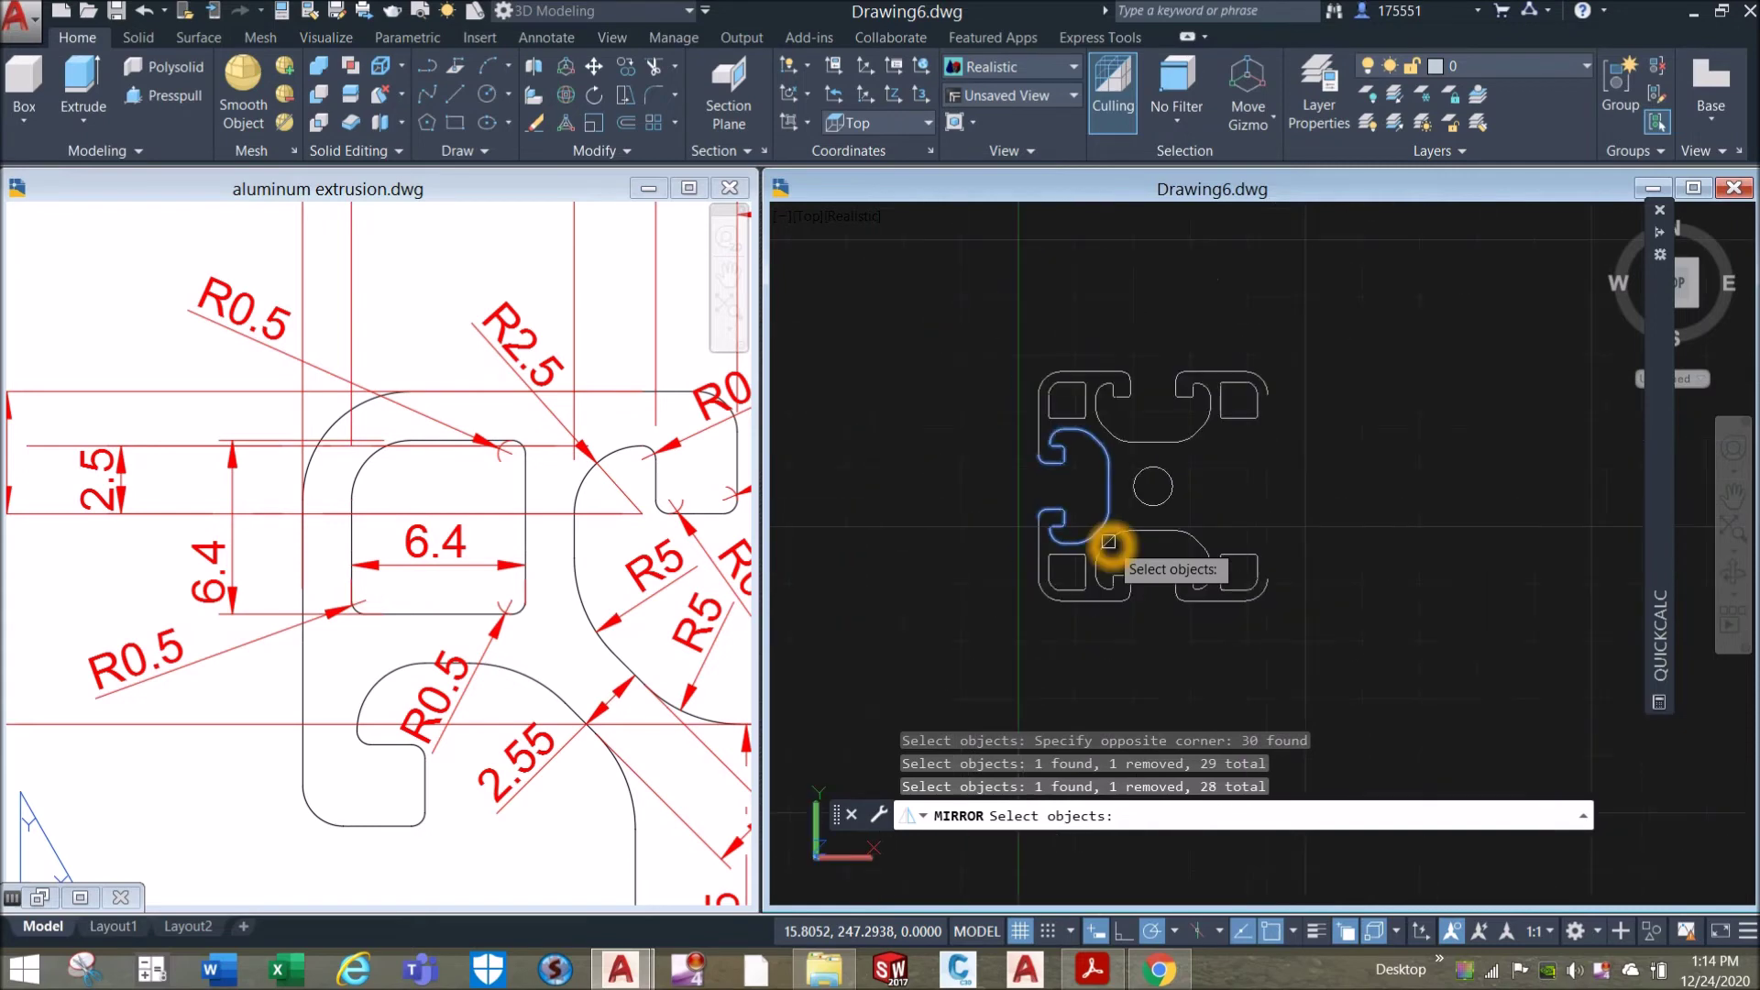
pyautogui.scroll(5, 1149, 511)
pyautogui.press('Return')
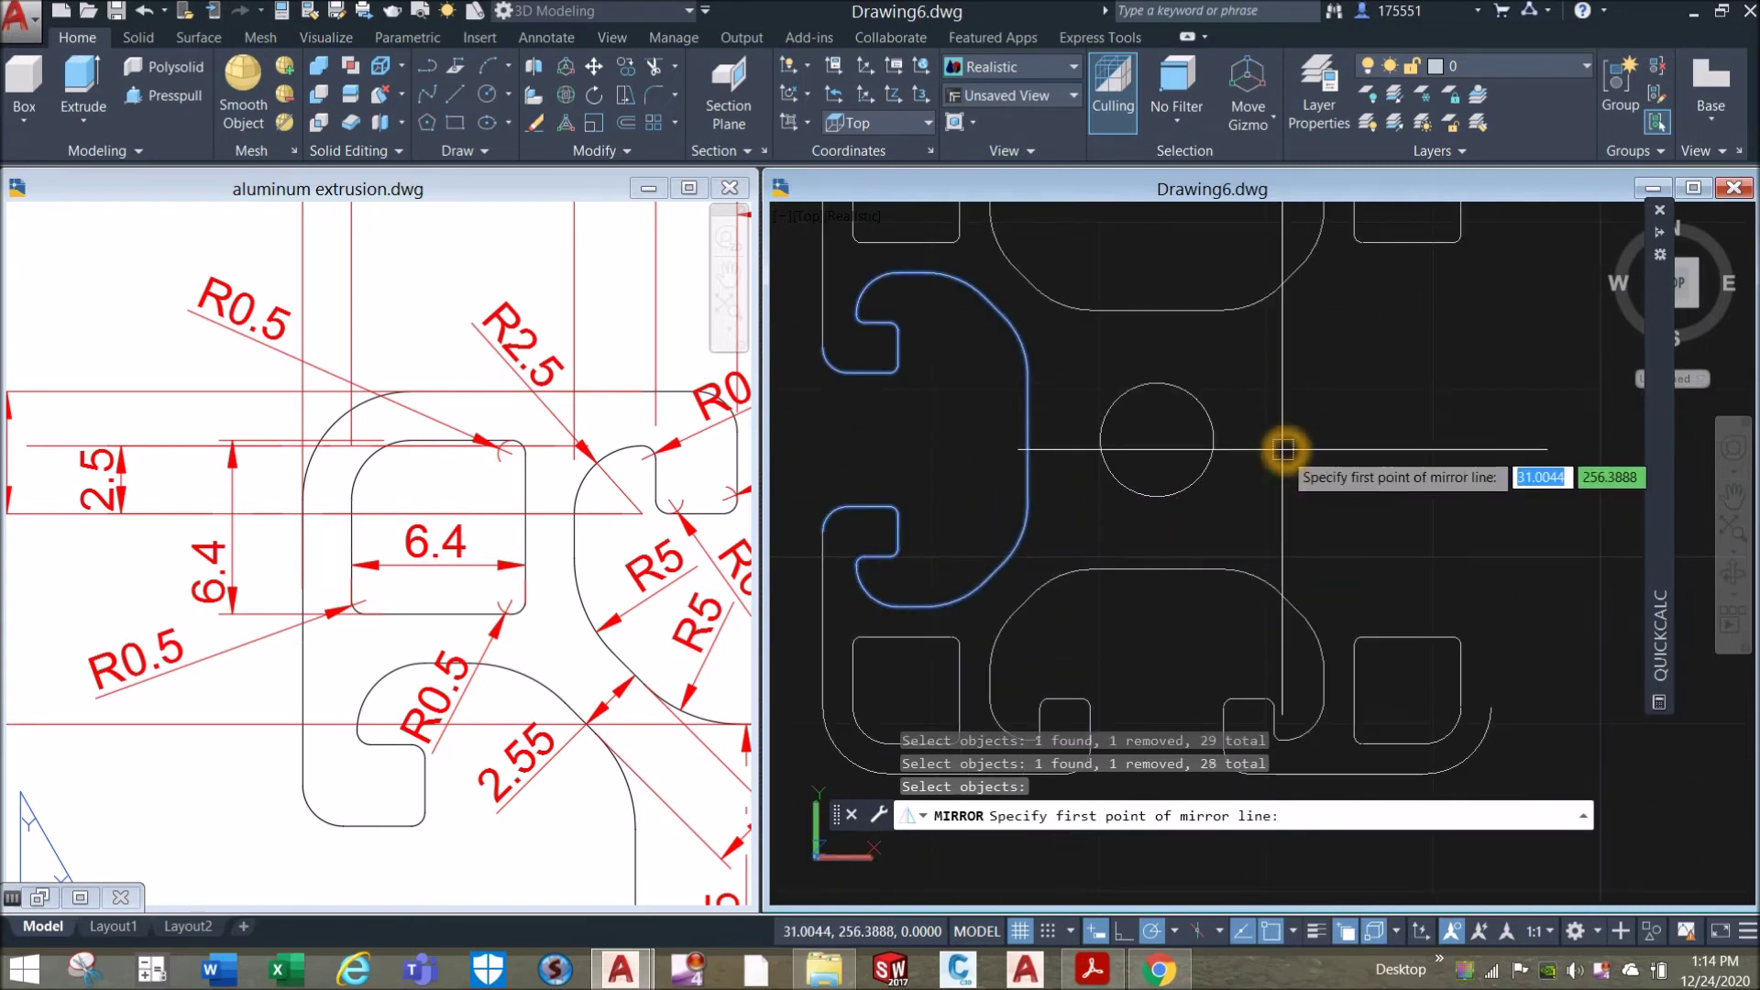
pyautogui.click(1158, 443)
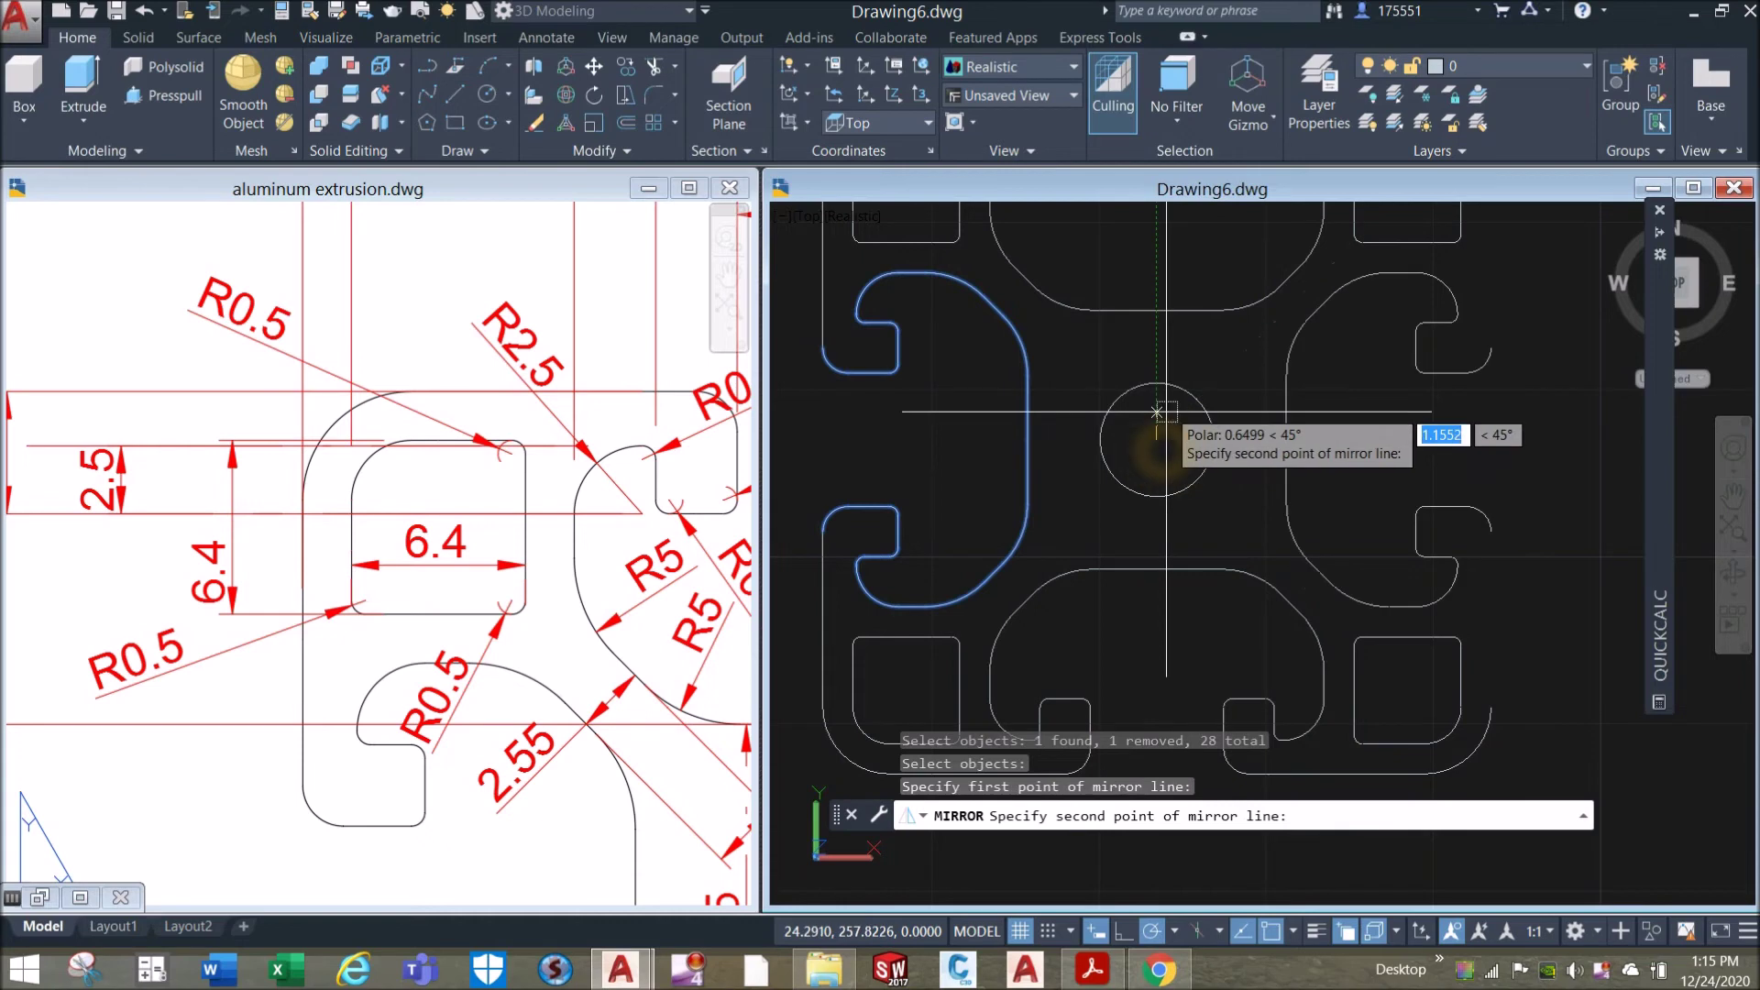
pyautogui.click(1161, 260)
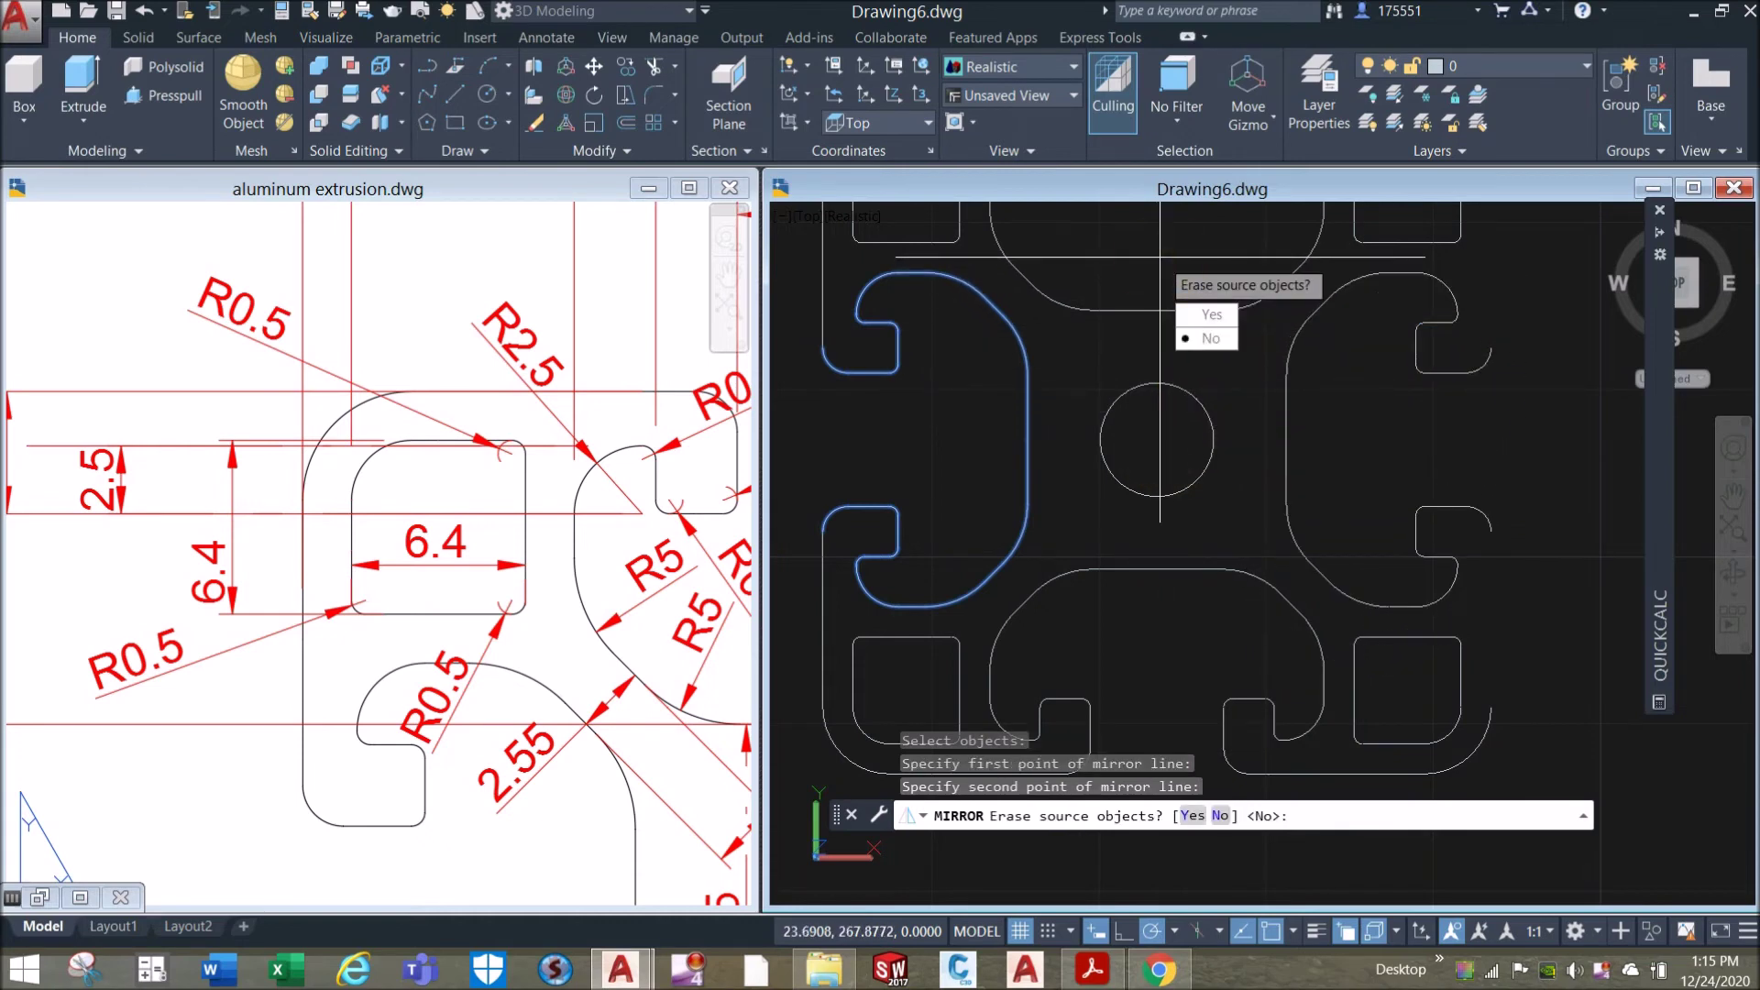
pyautogui.click(1210, 340)
# Erase the two rounded arcs at the outer ends of the mirrored right slot's lips.
pyautogui.scroll(-3, 1296, 394)
pyautogui.moveTo(1304, 397); pyautogui.dragTo(1097, 397, button='middle')
pyautogui.scroll(1, 1208, 390)
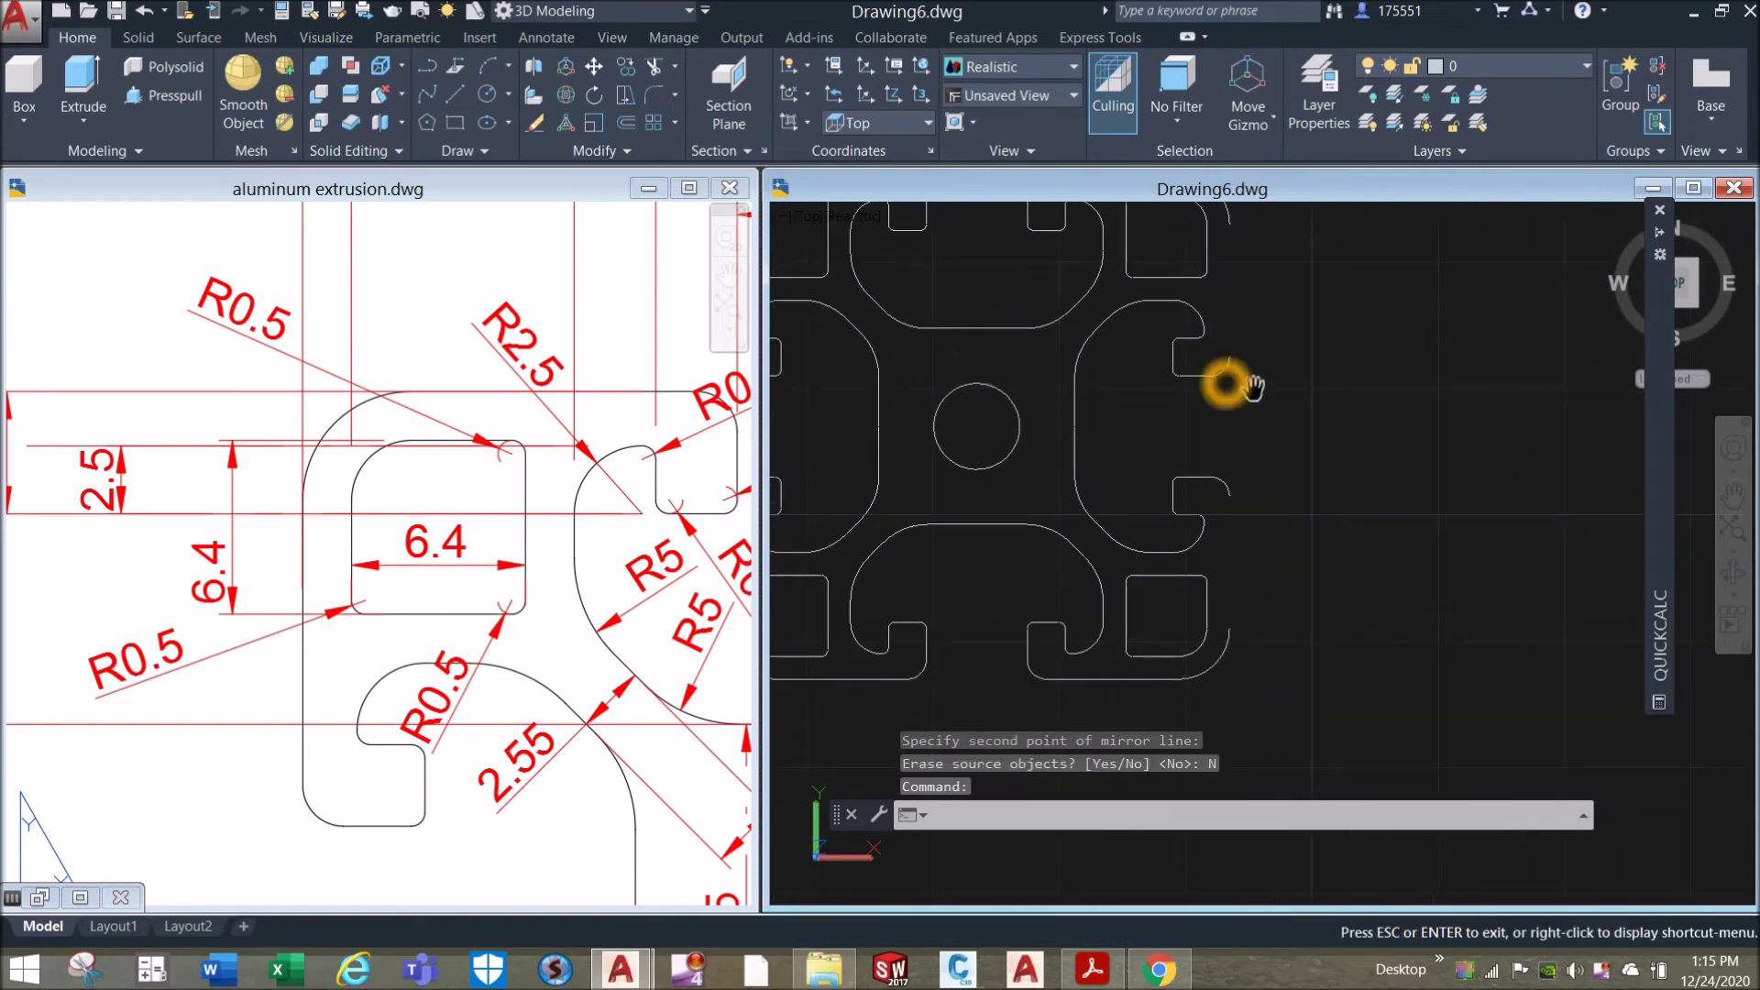
pyautogui.rightClick(1279, 366)
pyautogui.click(1320, 395)
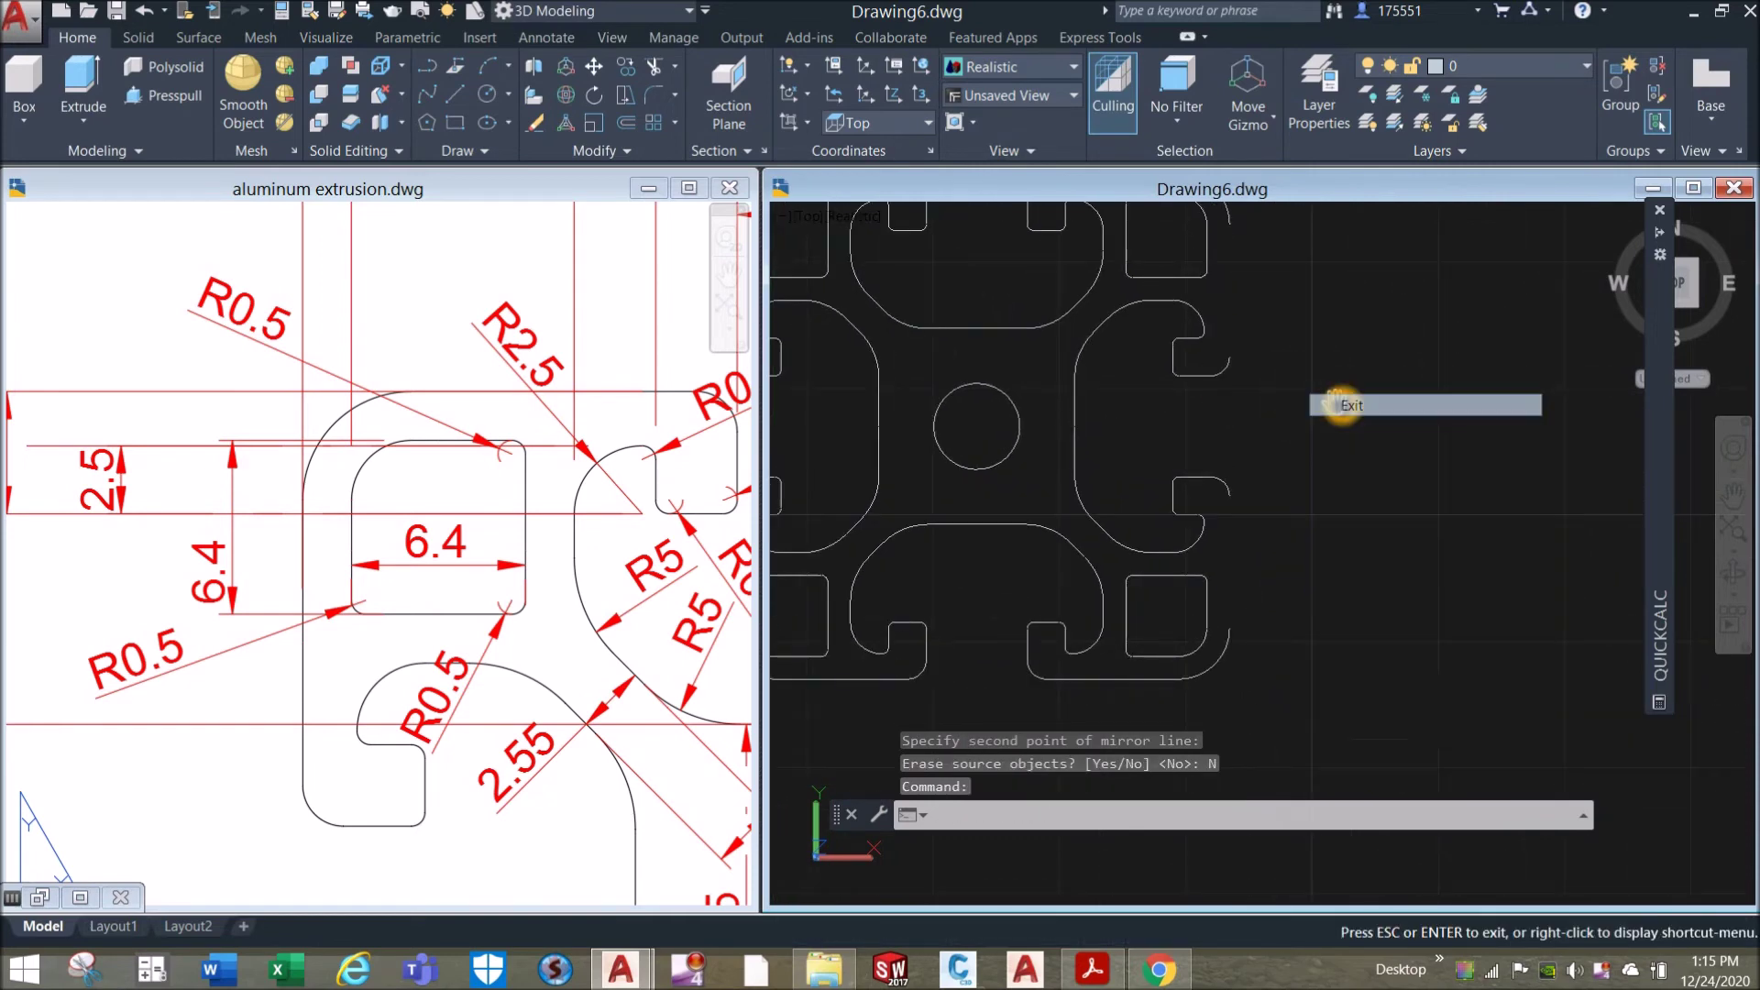
pyautogui.click(1220, 349)
pyautogui.click(1321, 516)
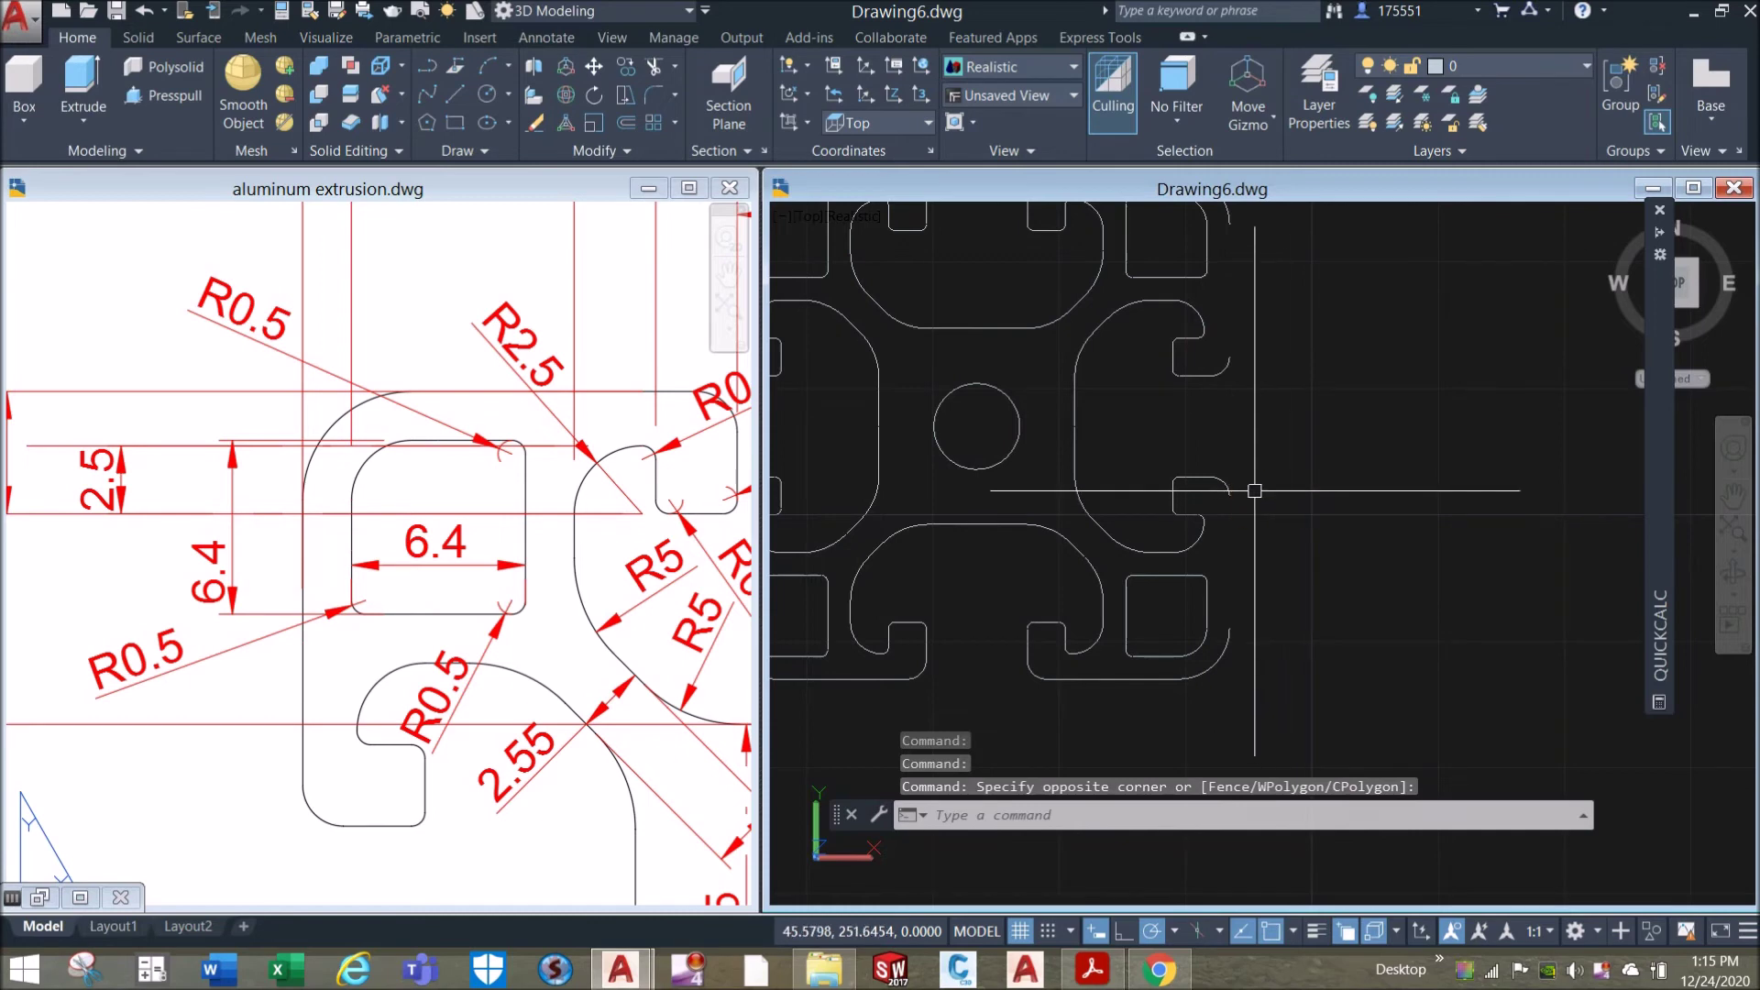
pyautogui.click(1218, 493)
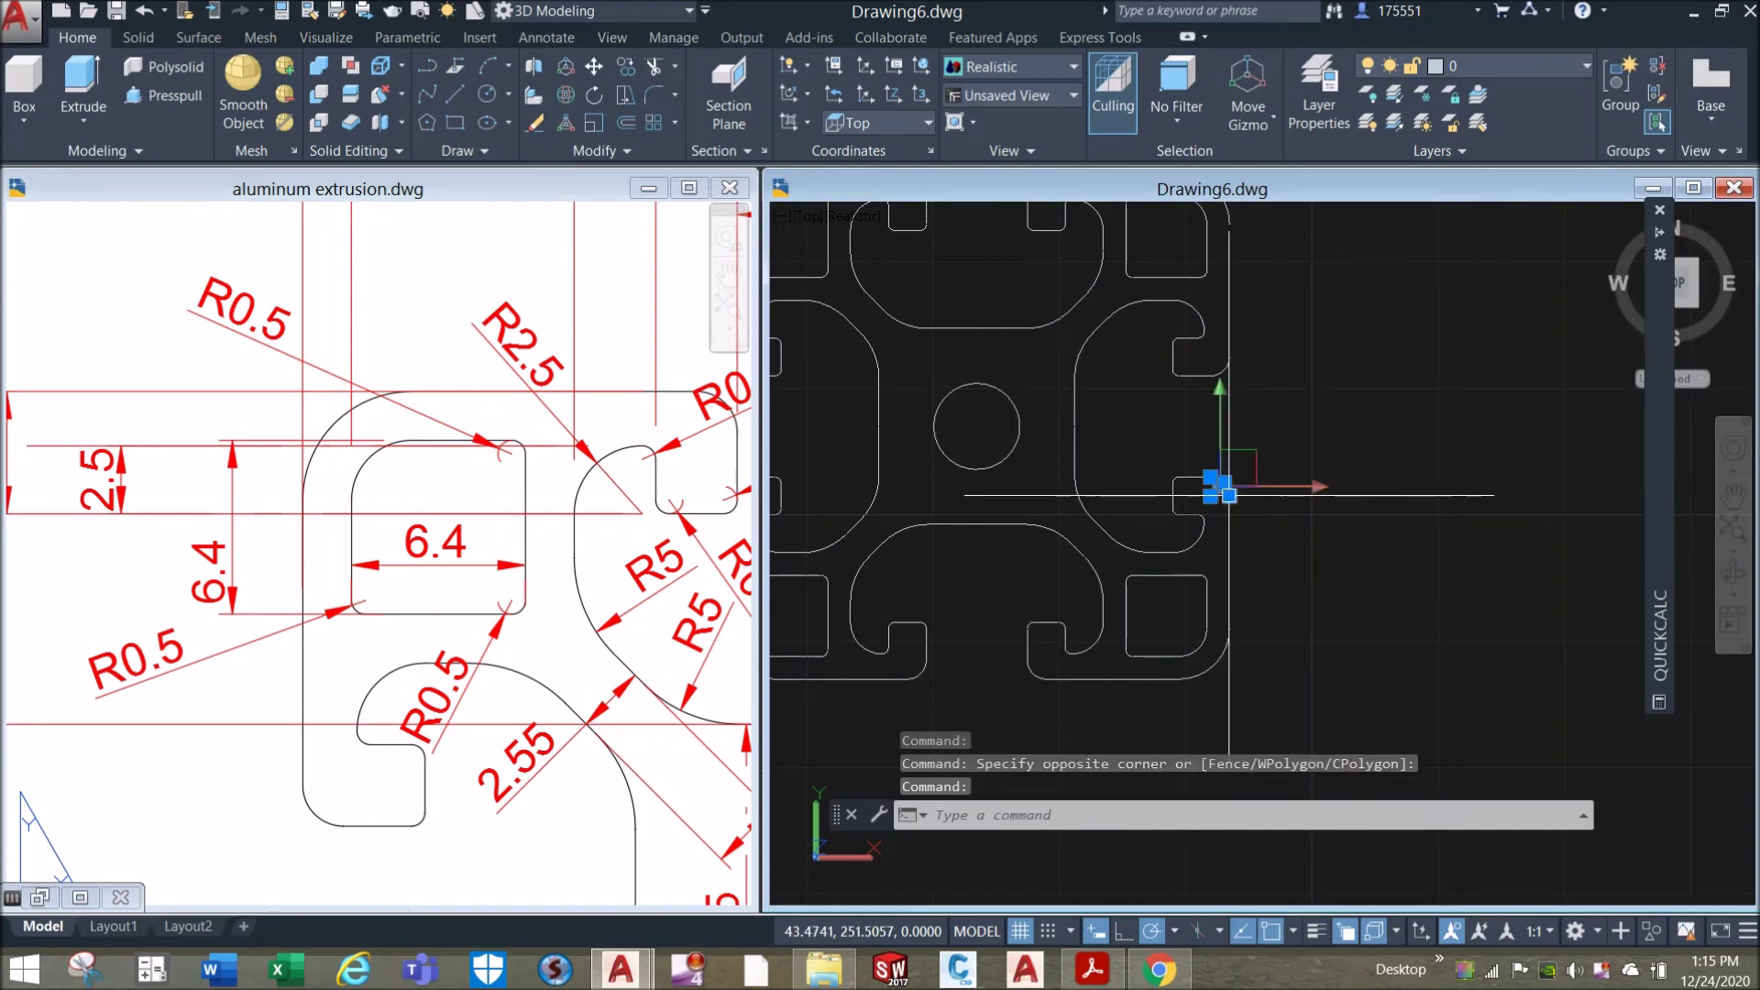
pyautogui.click(1230, 360)
pyautogui.press('Delete')
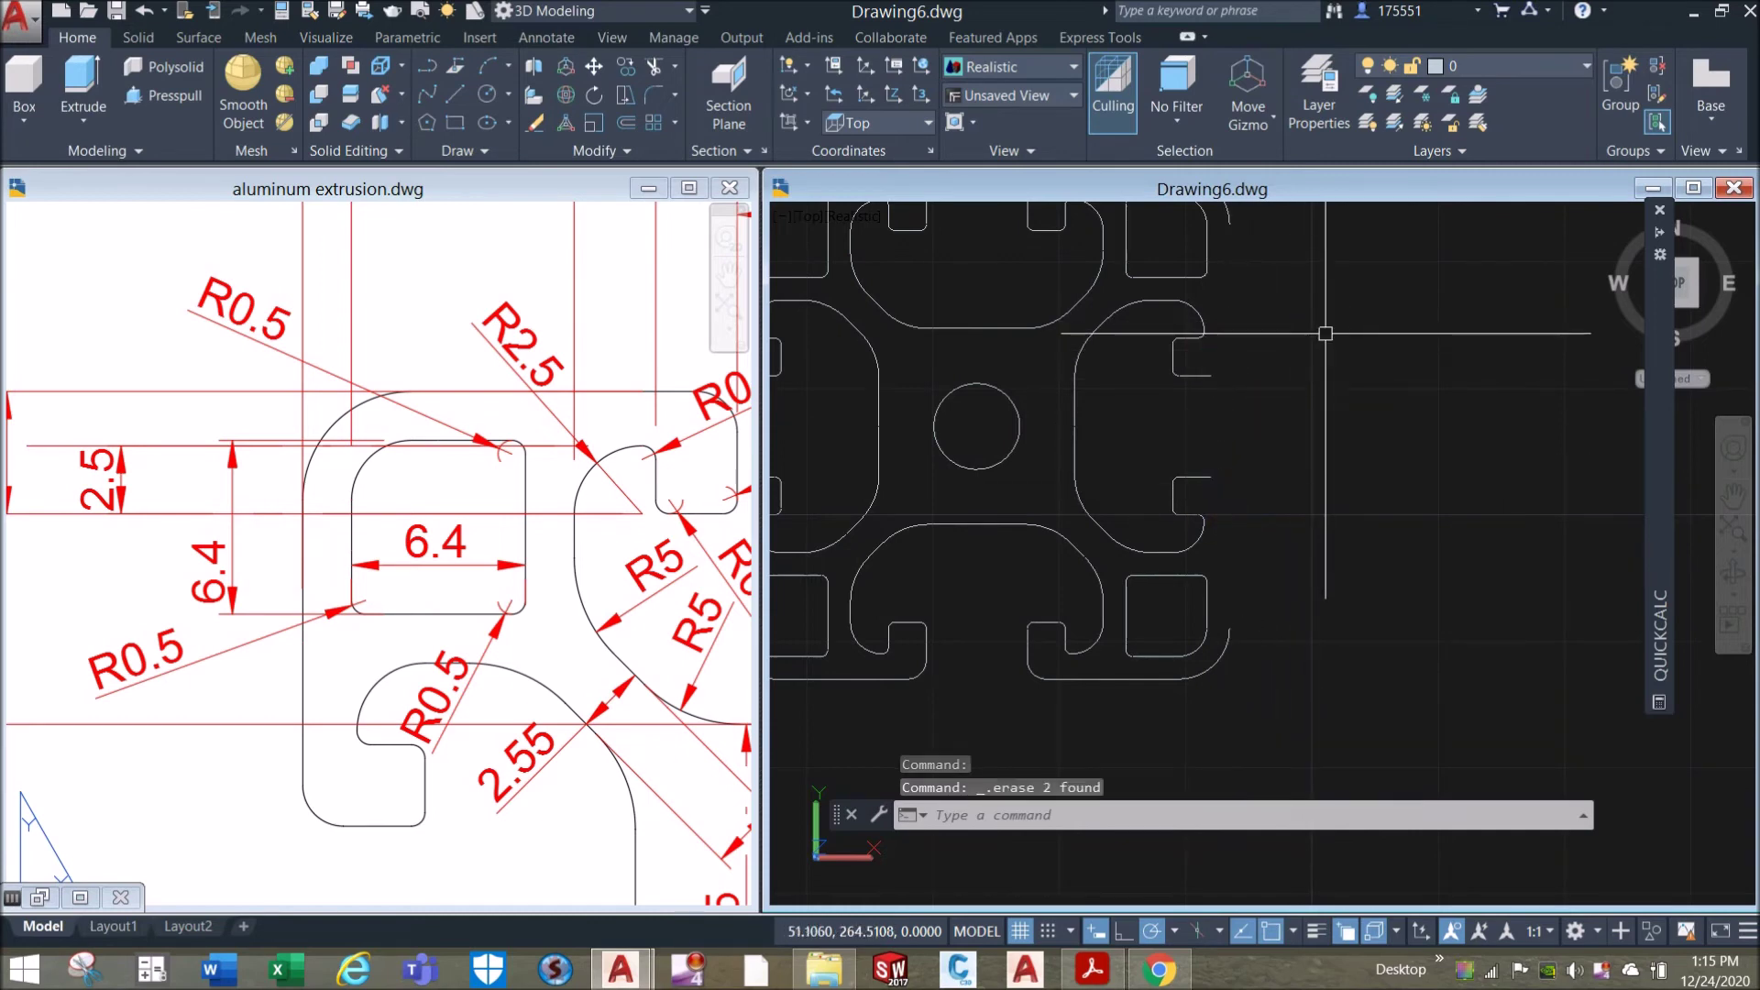
# Draw a vertical line joining the open ends of the upper-right and lower-right outer corner arcs.
pyautogui.write('l')
pyautogui.press('Return')
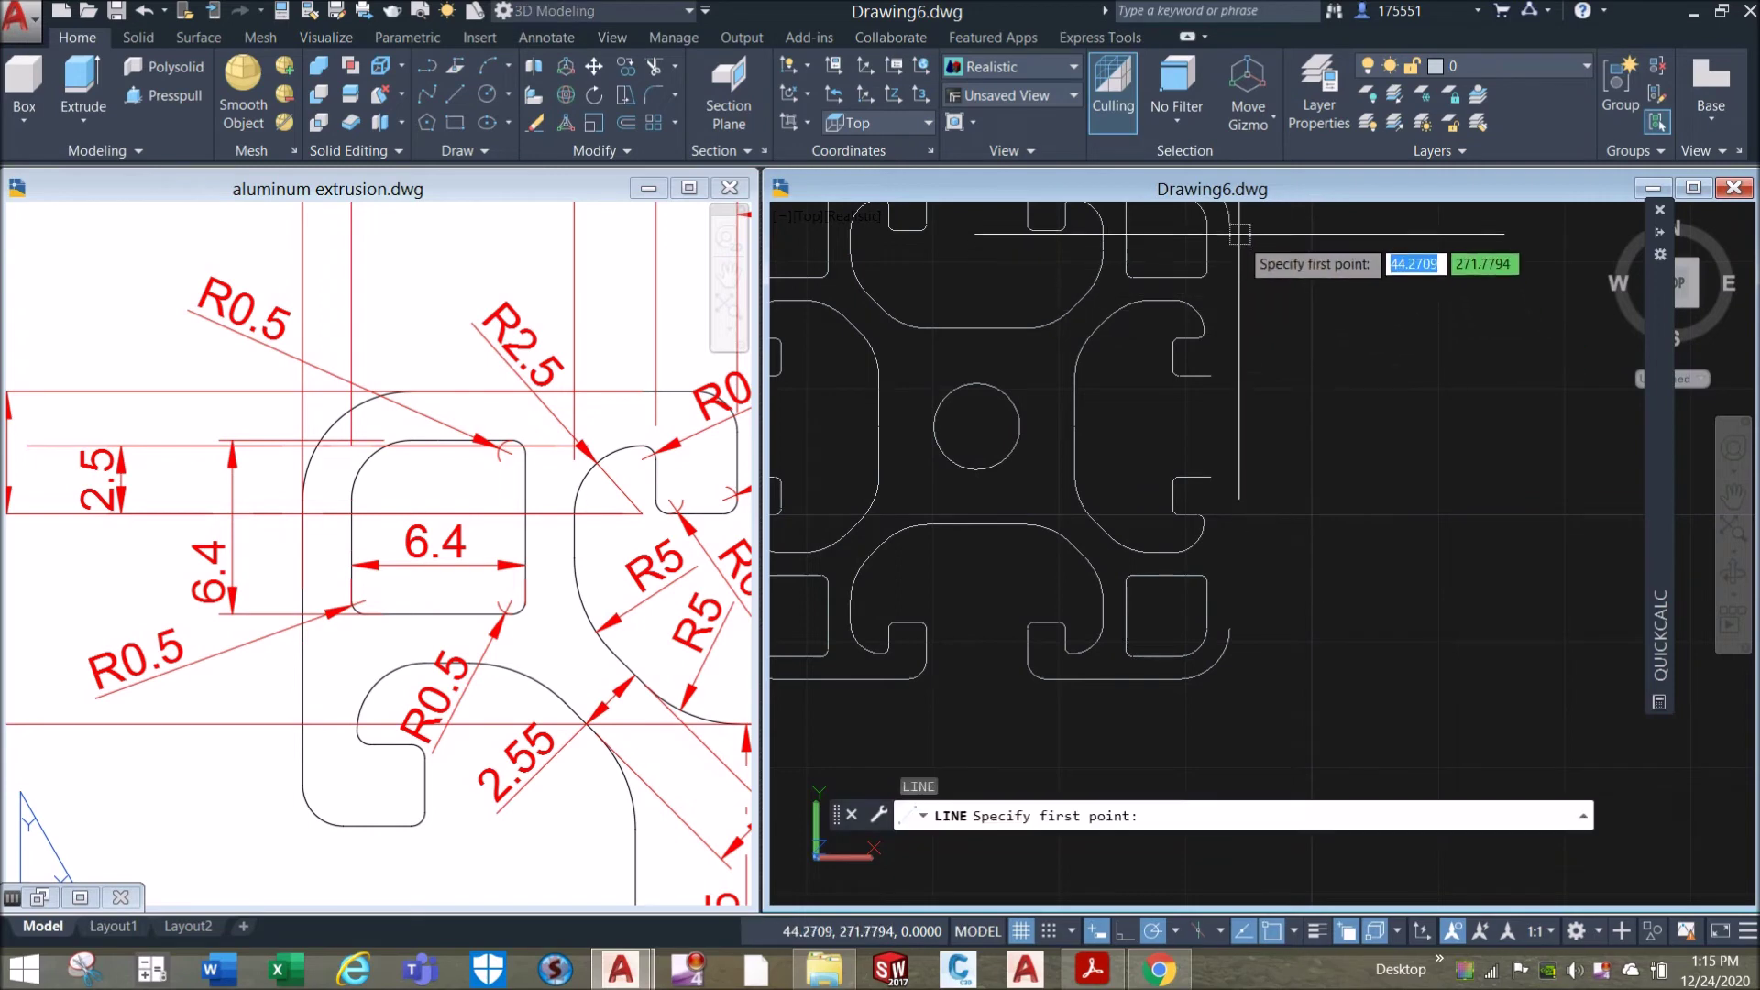
pyautogui.click(1230, 223)
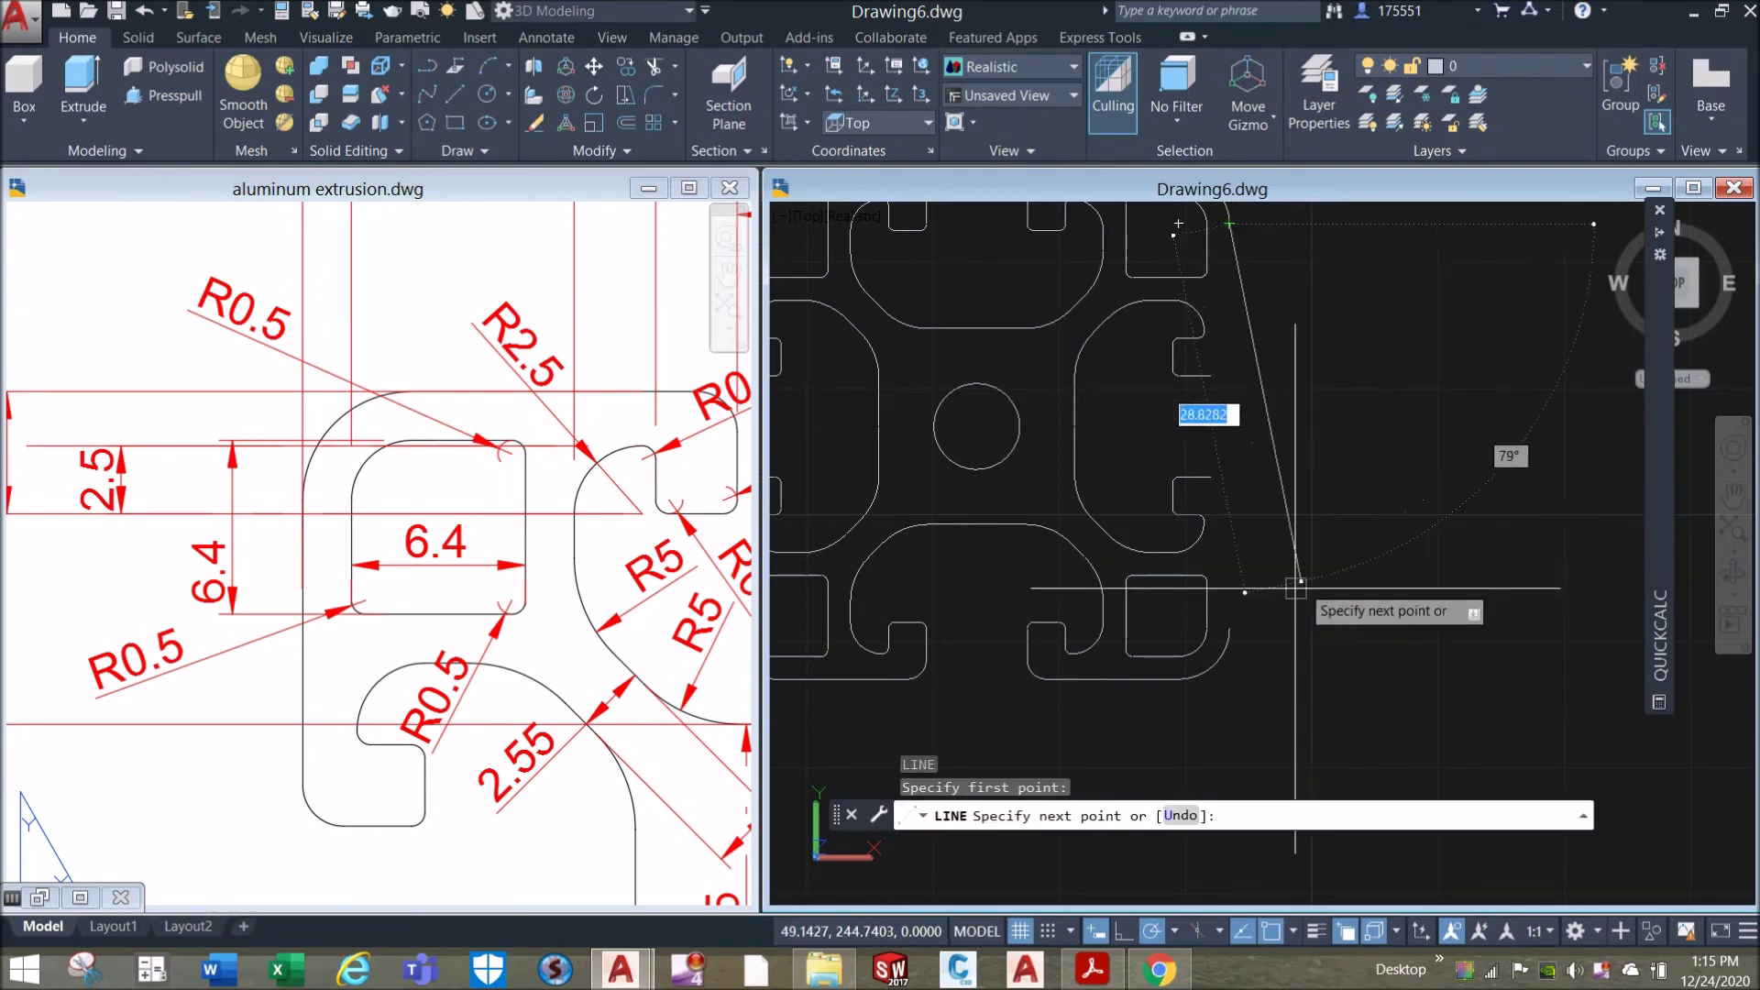
pyautogui.click(1229, 623)
pyautogui.rightClick(1261, 467)
pyautogui.click(1312, 489)
# Offset the profile's right outer side line 1.8 inward, toward the right slot.
pyautogui.moveTo(1277, 471); pyautogui.dragTo(1281, 519, button='middle')
pyautogui.scroll(2, 1340, 329)
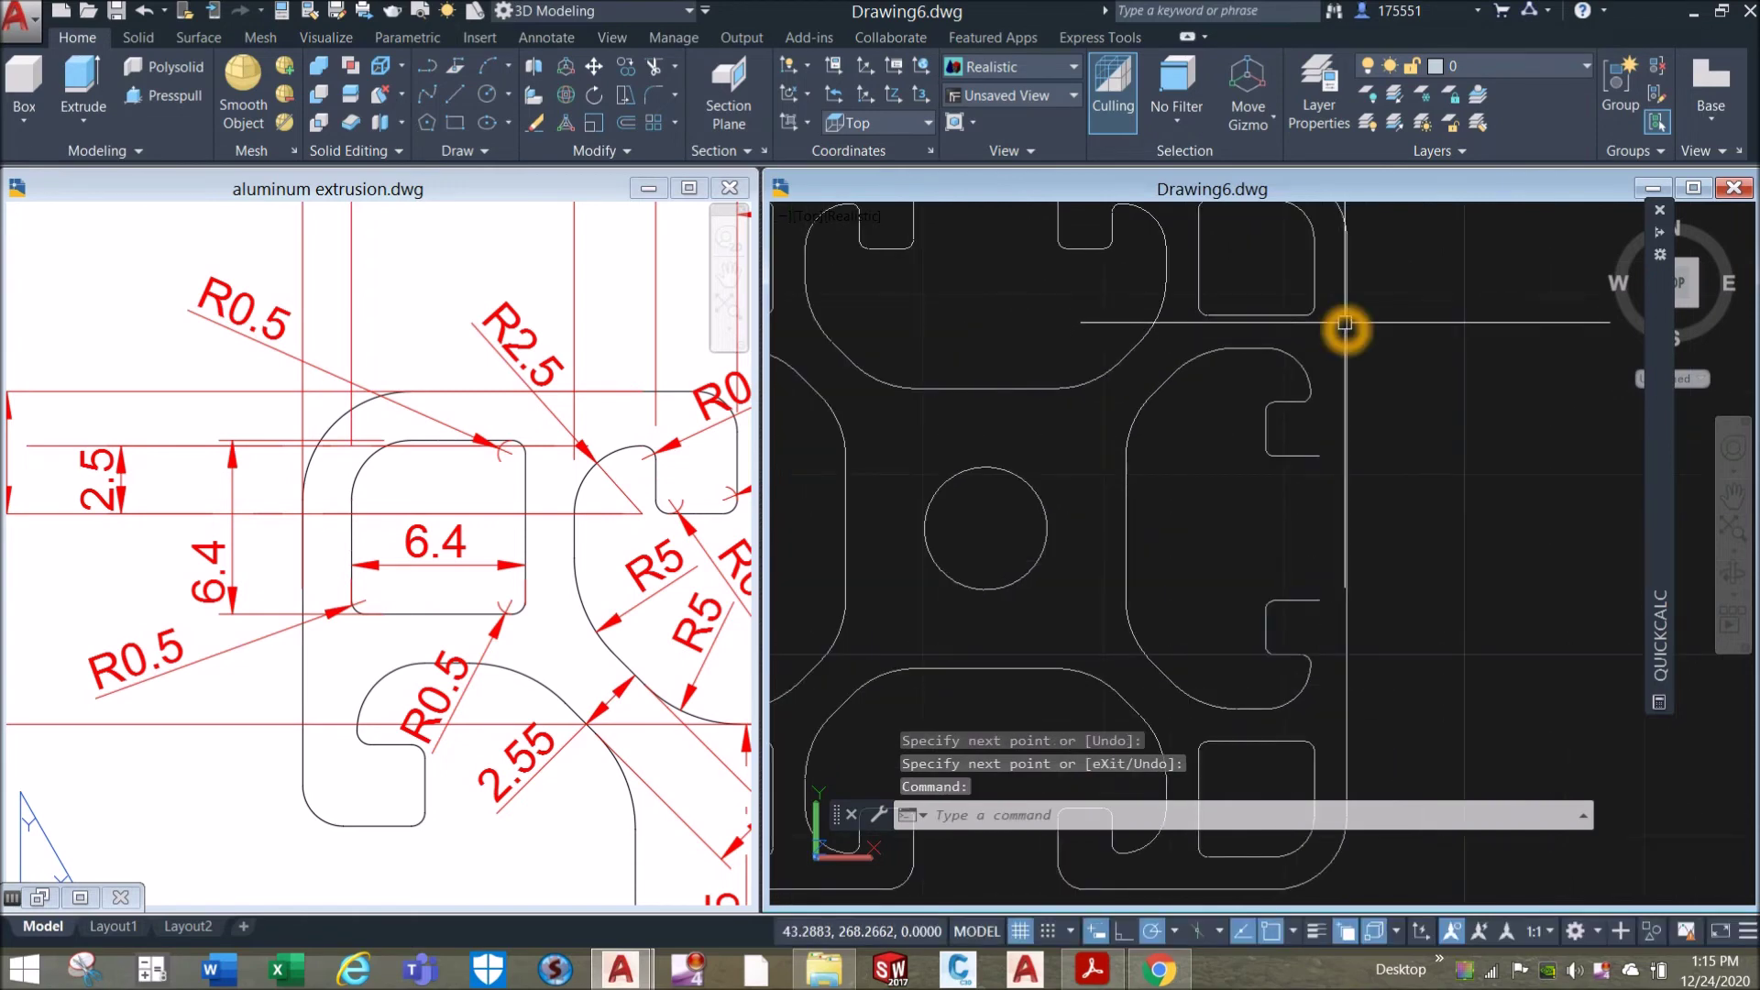
pyautogui.click(1345, 324)
pyautogui.press('Escape')
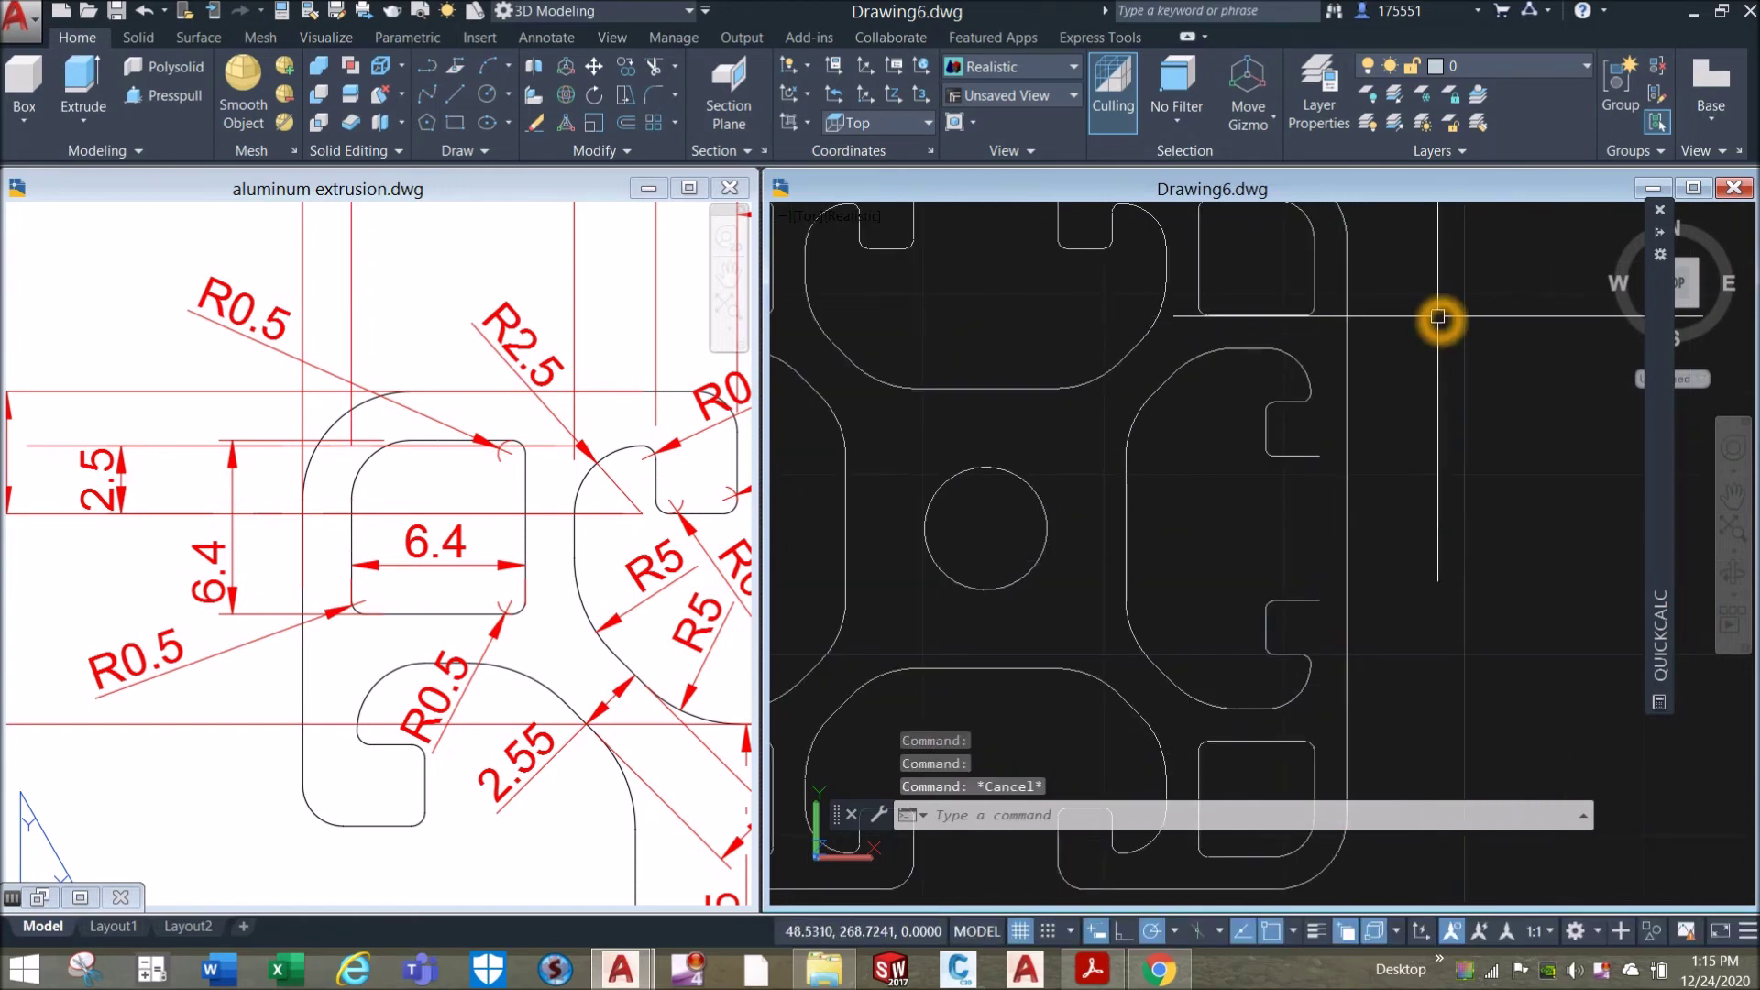
pyautogui.press('Return')
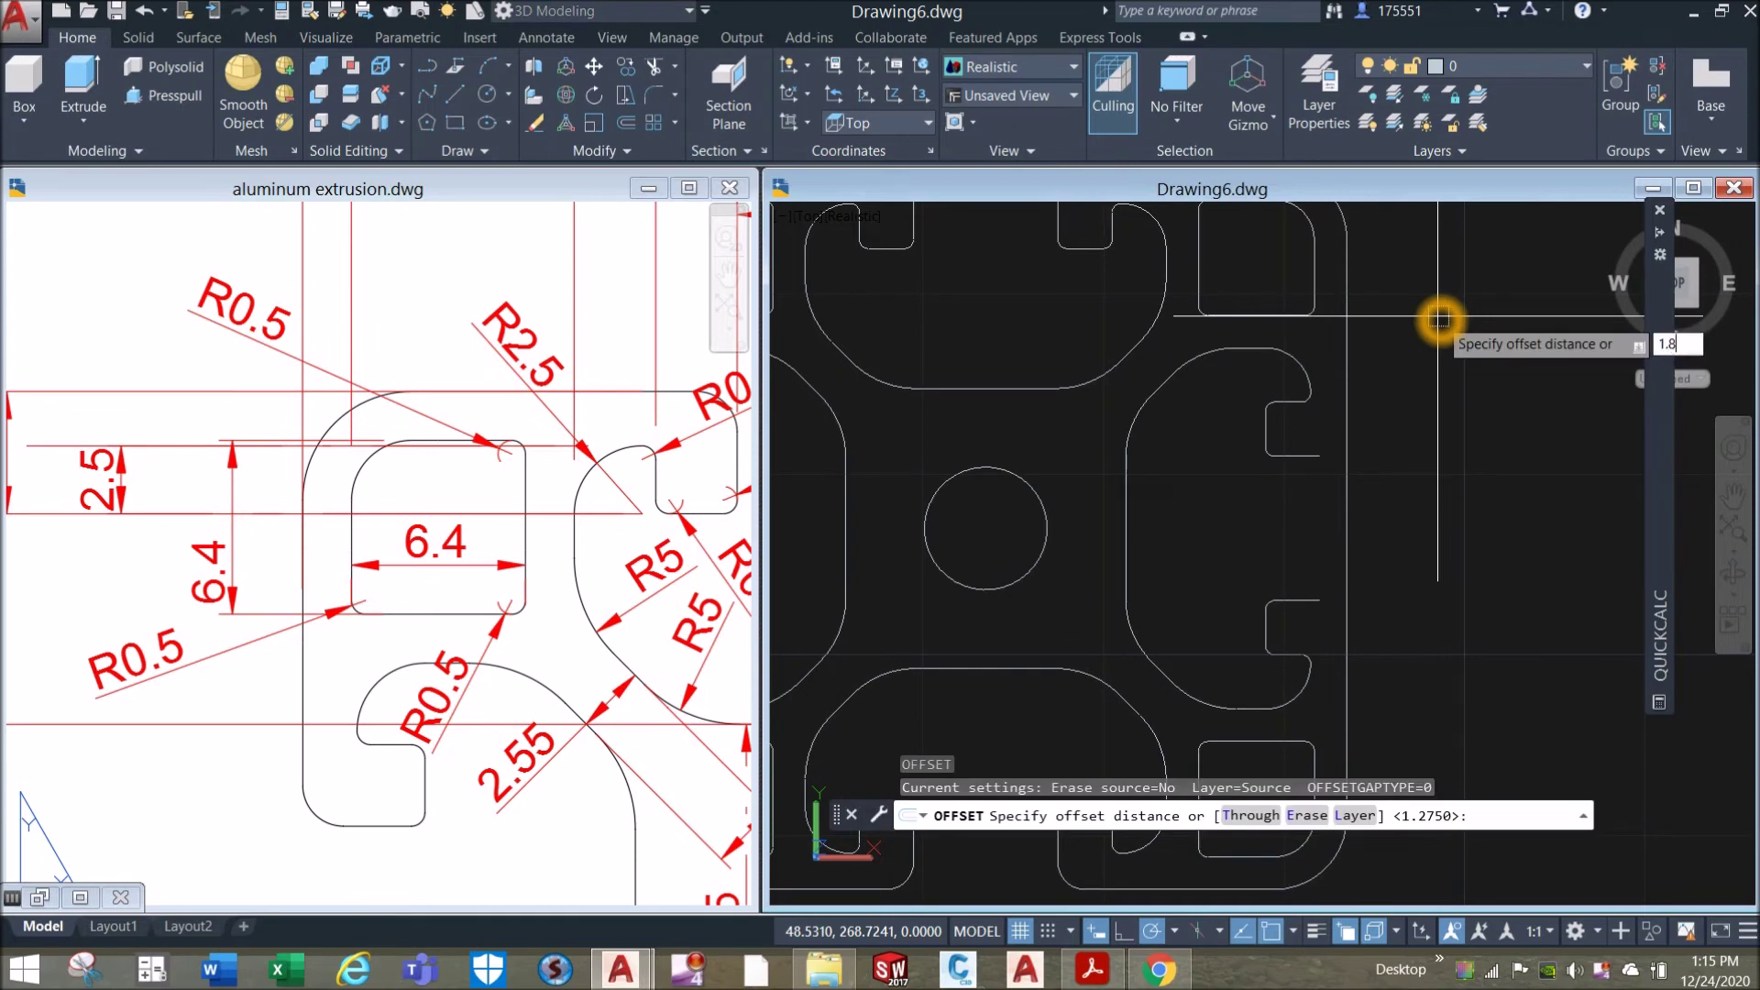
pyautogui.press('Return')
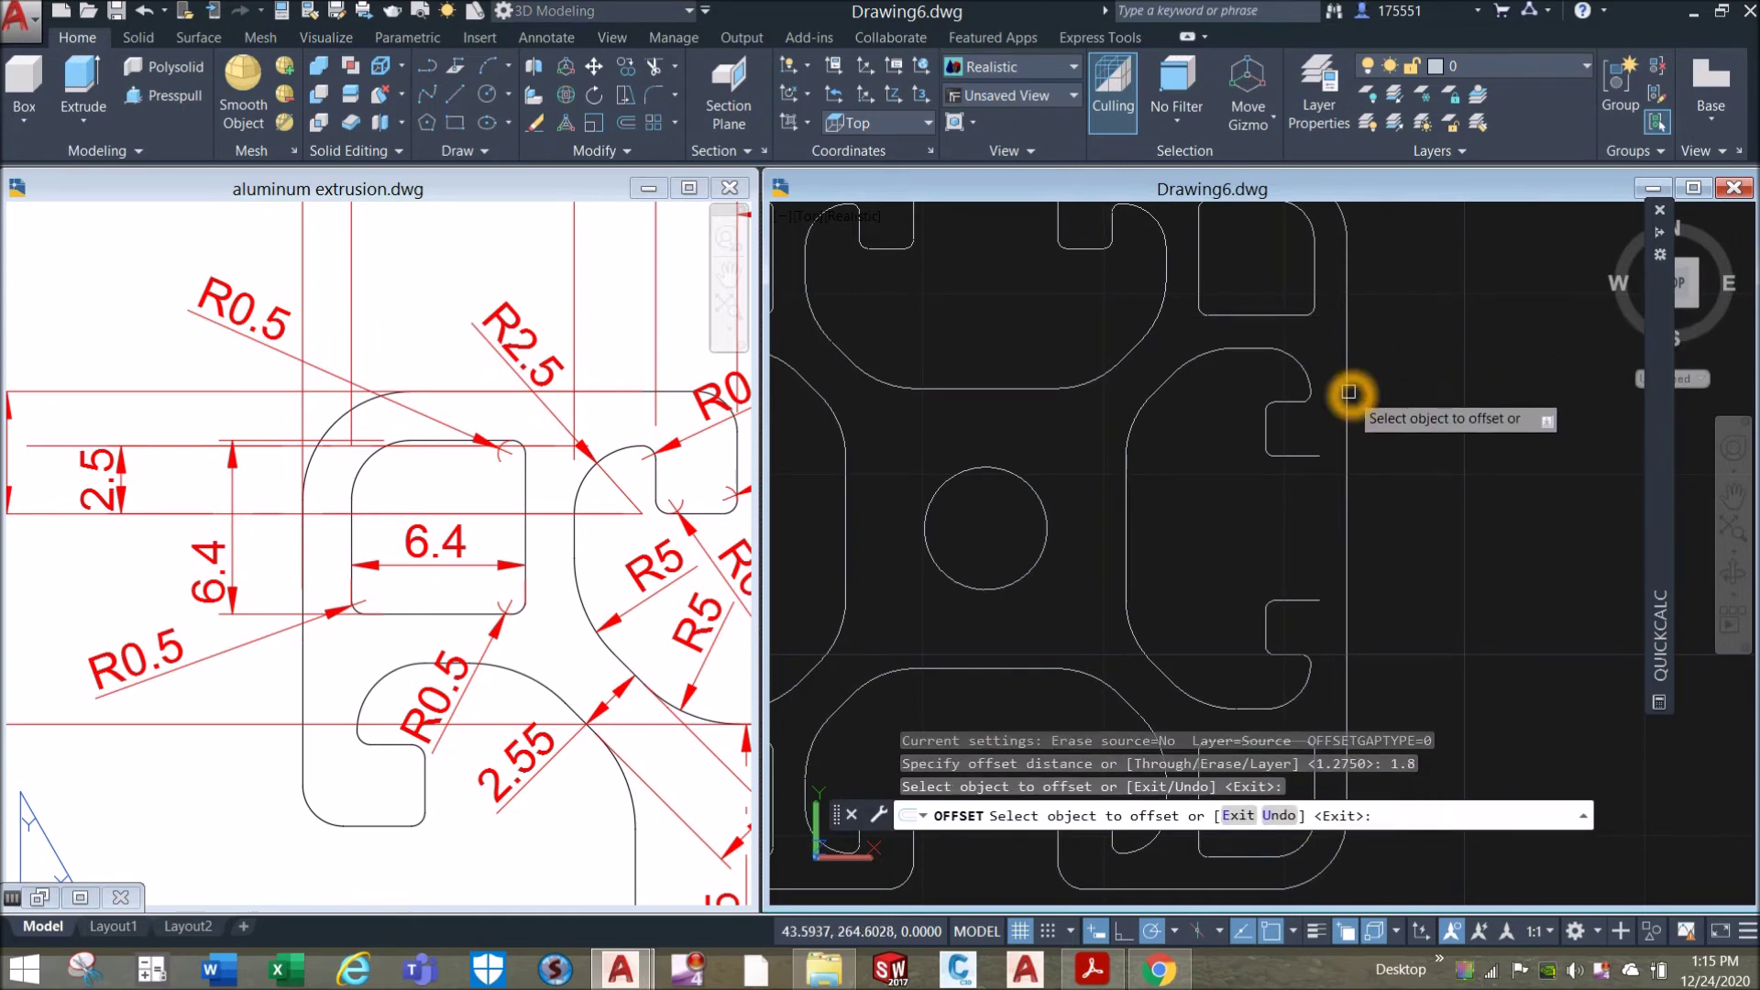
pyautogui.click(1349, 392)
pyautogui.click(1277, 512)
pyautogui.rightClick(1412, 463)
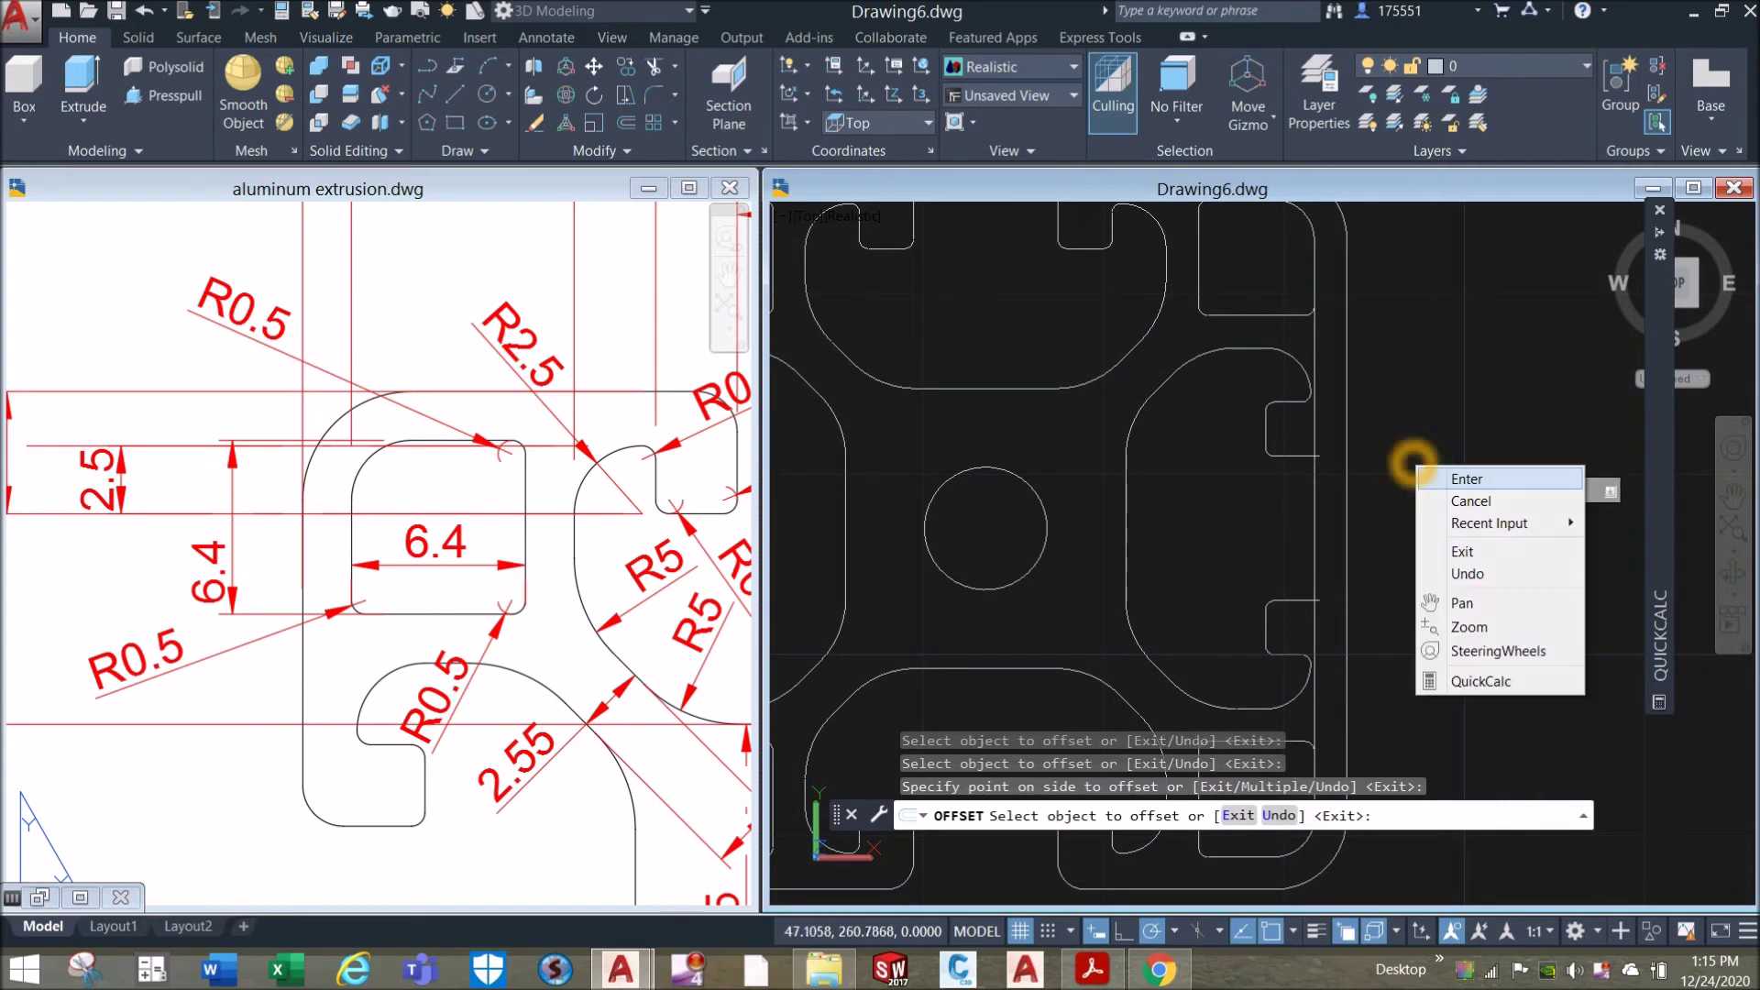
pyautogui.press('Return')
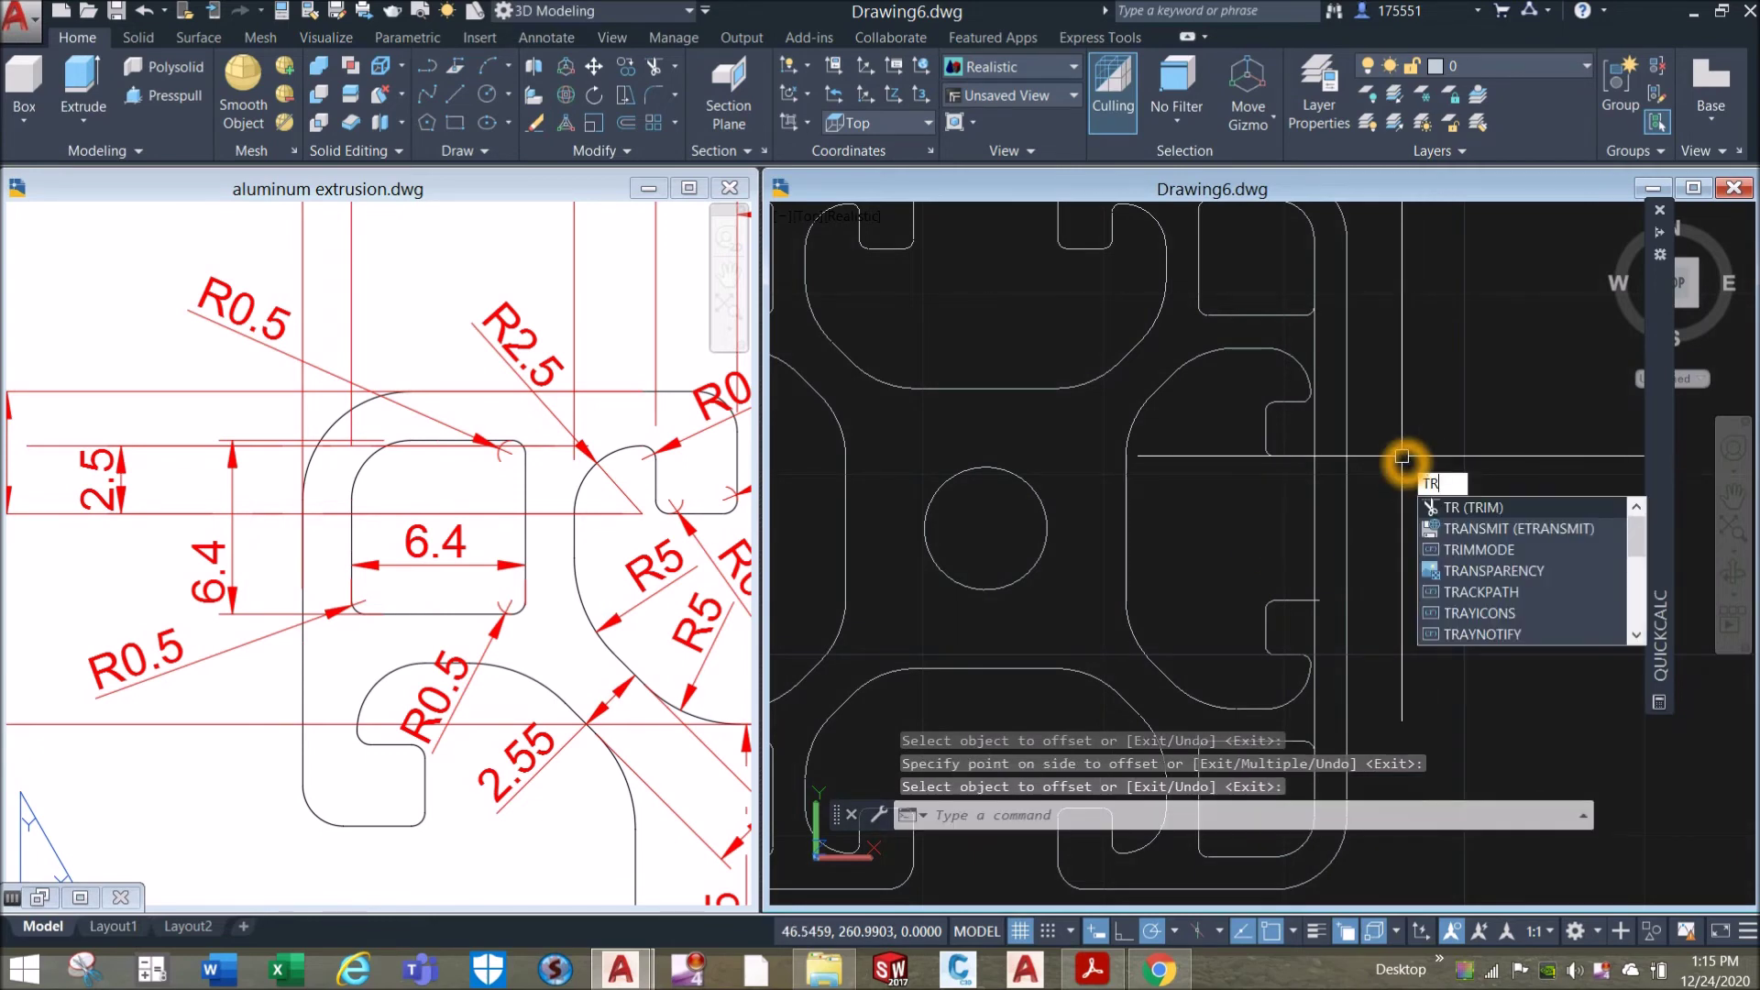
# Trim the offset line to the span between the right slot's lips and cut off the lip ends that overhang it.
pyautogui.press('Return')
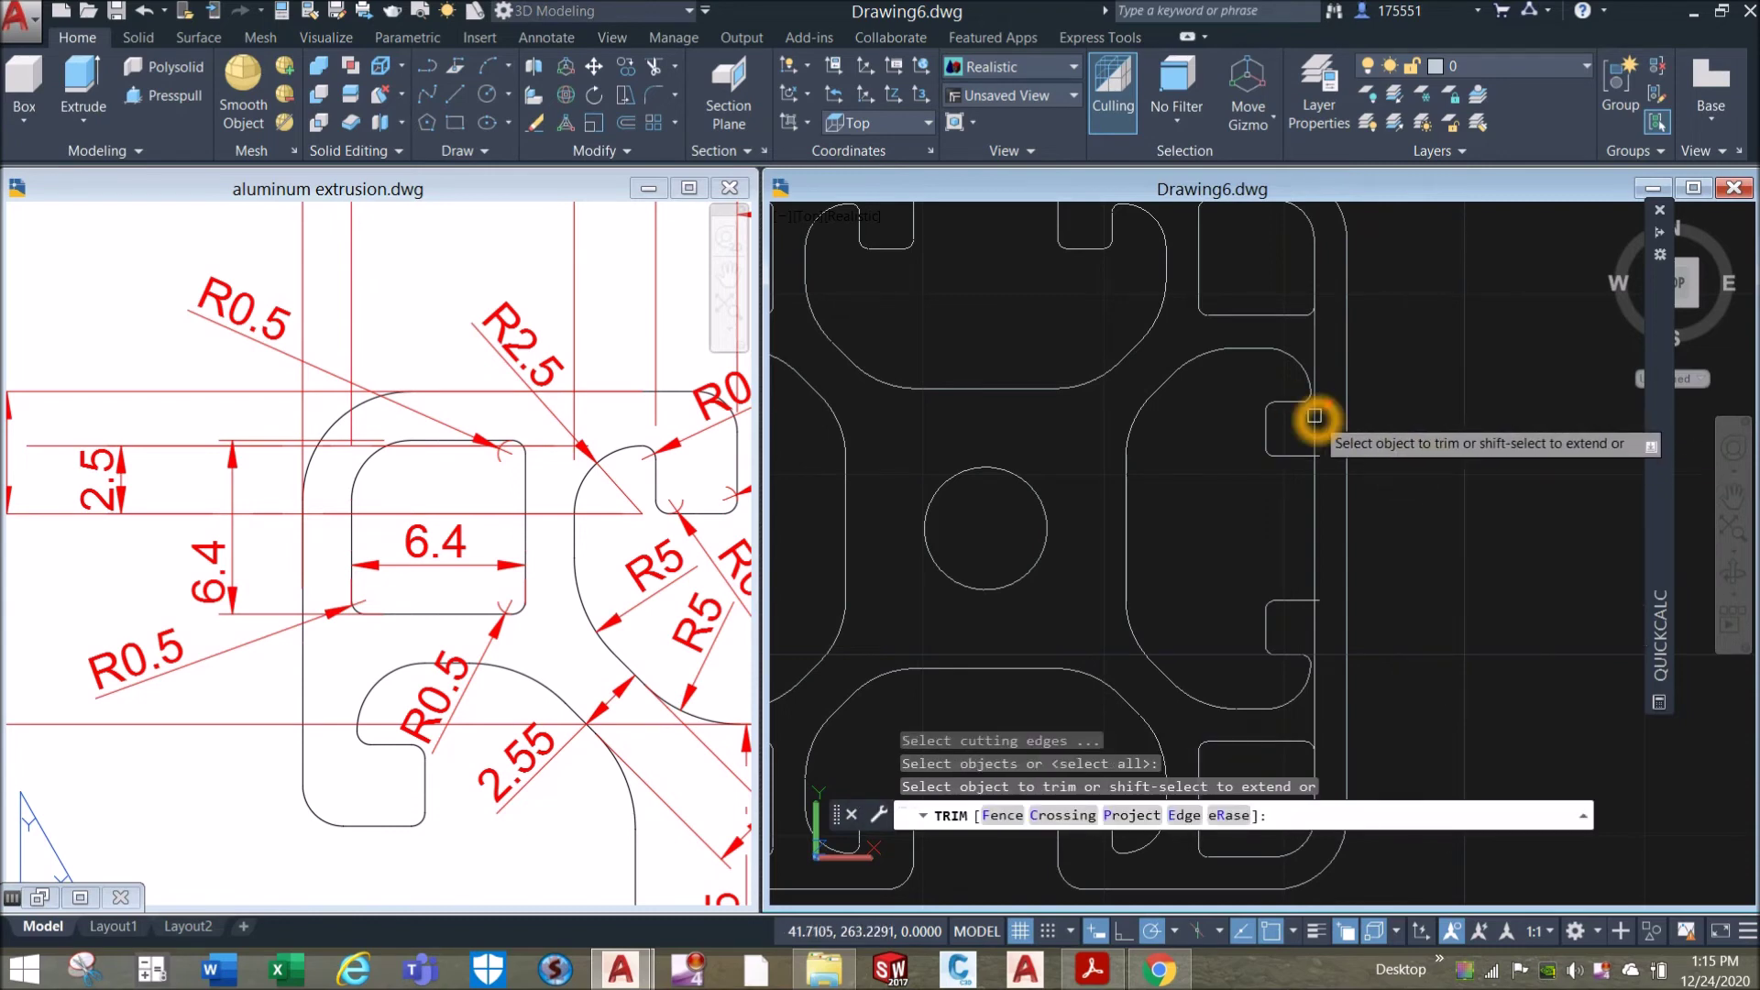
pyautogui.click(1317, 418)
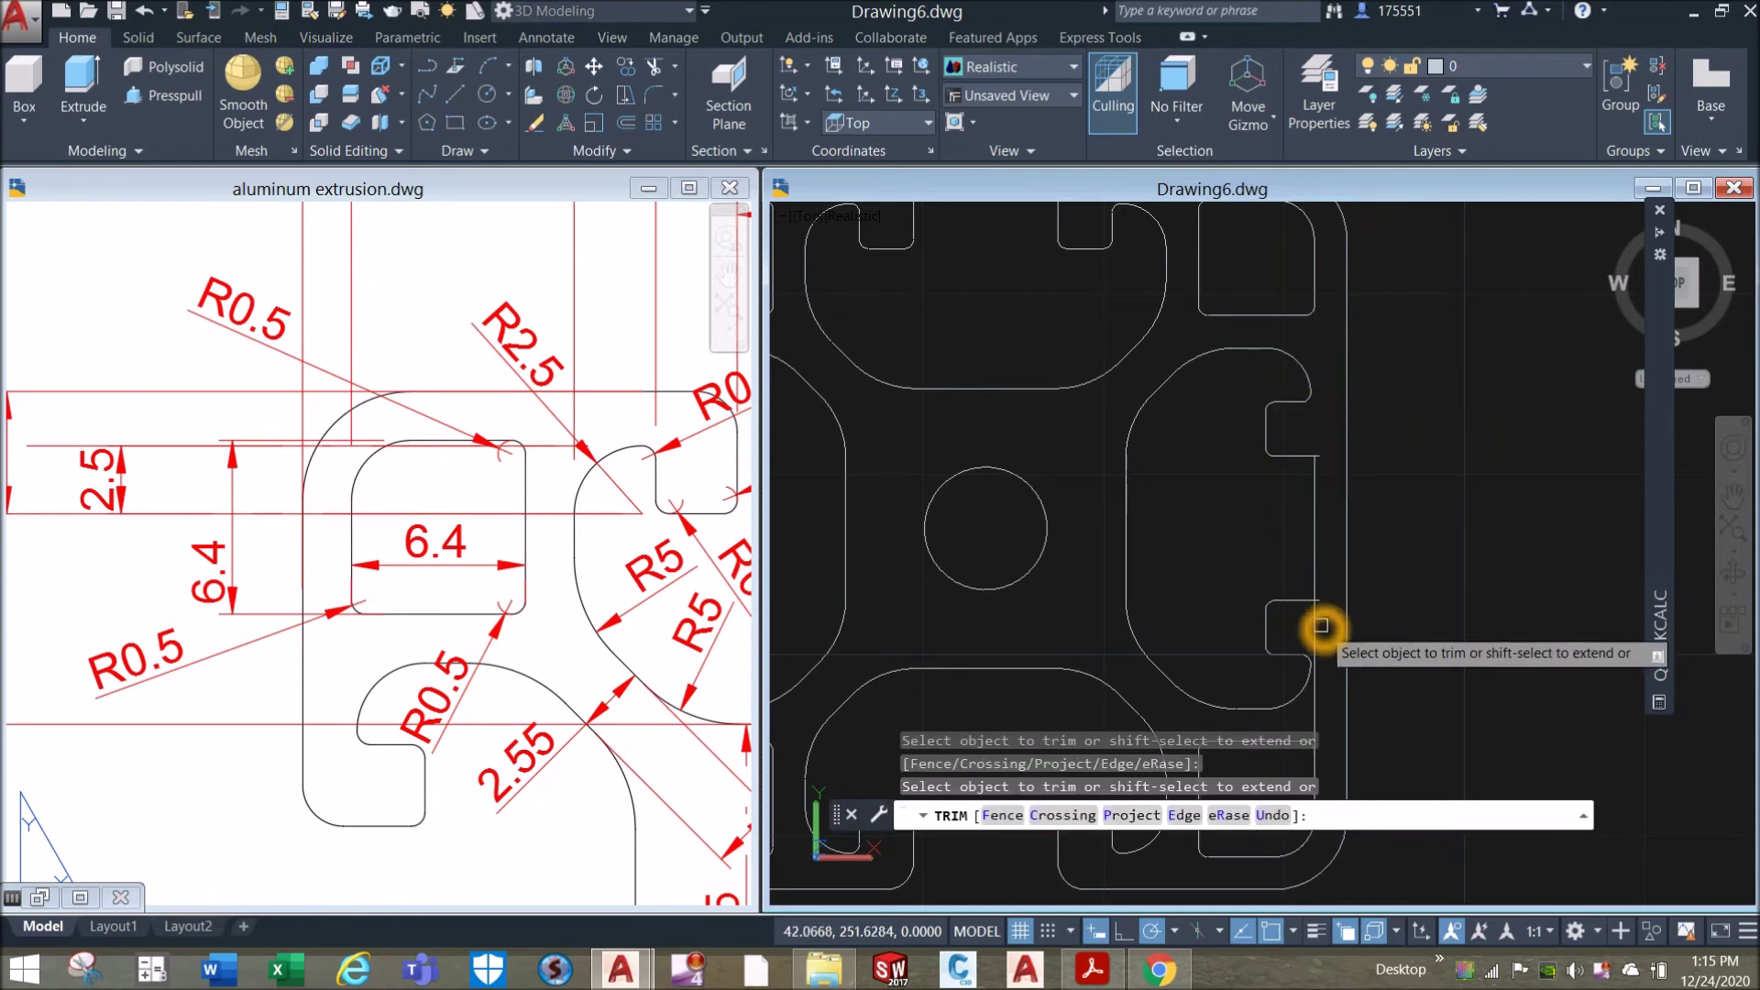
pyautogui.scroll(7, 1307, 474)
pyautogui.click(1350, 404)
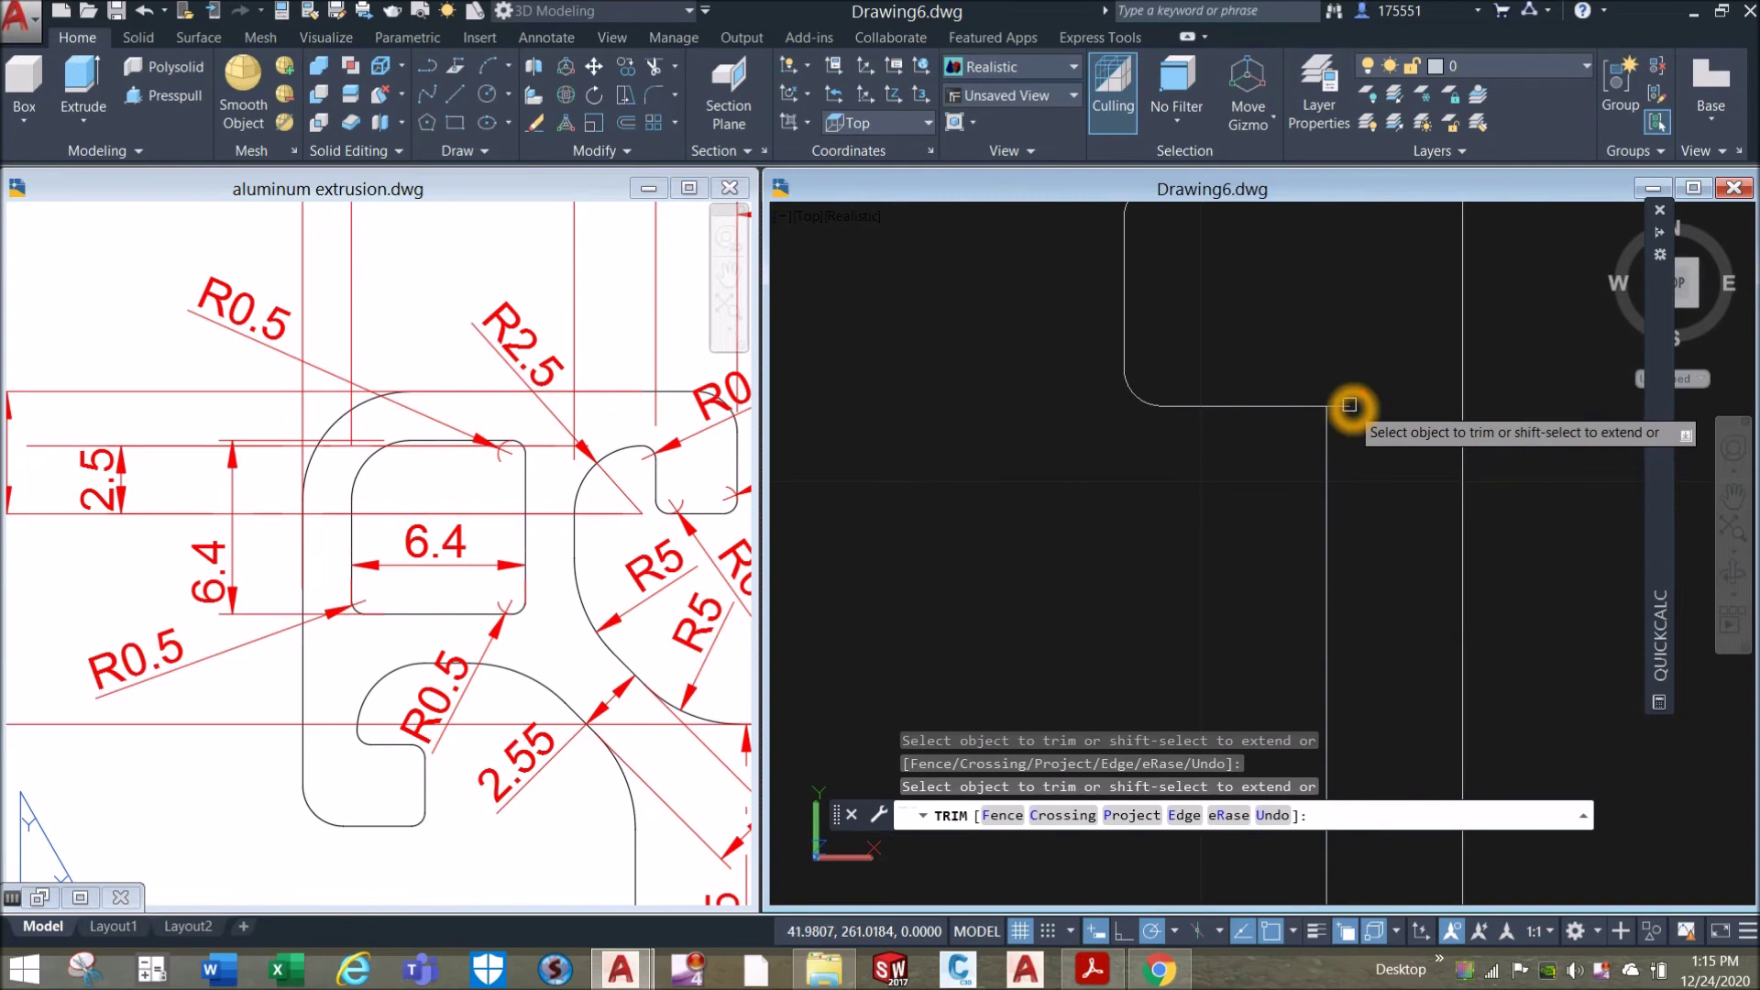
pyautogui.scroll(-5, 1350, 404)
pyautogui.scroll(5, 1338, 476)
pyautogui.click(1345, 568)
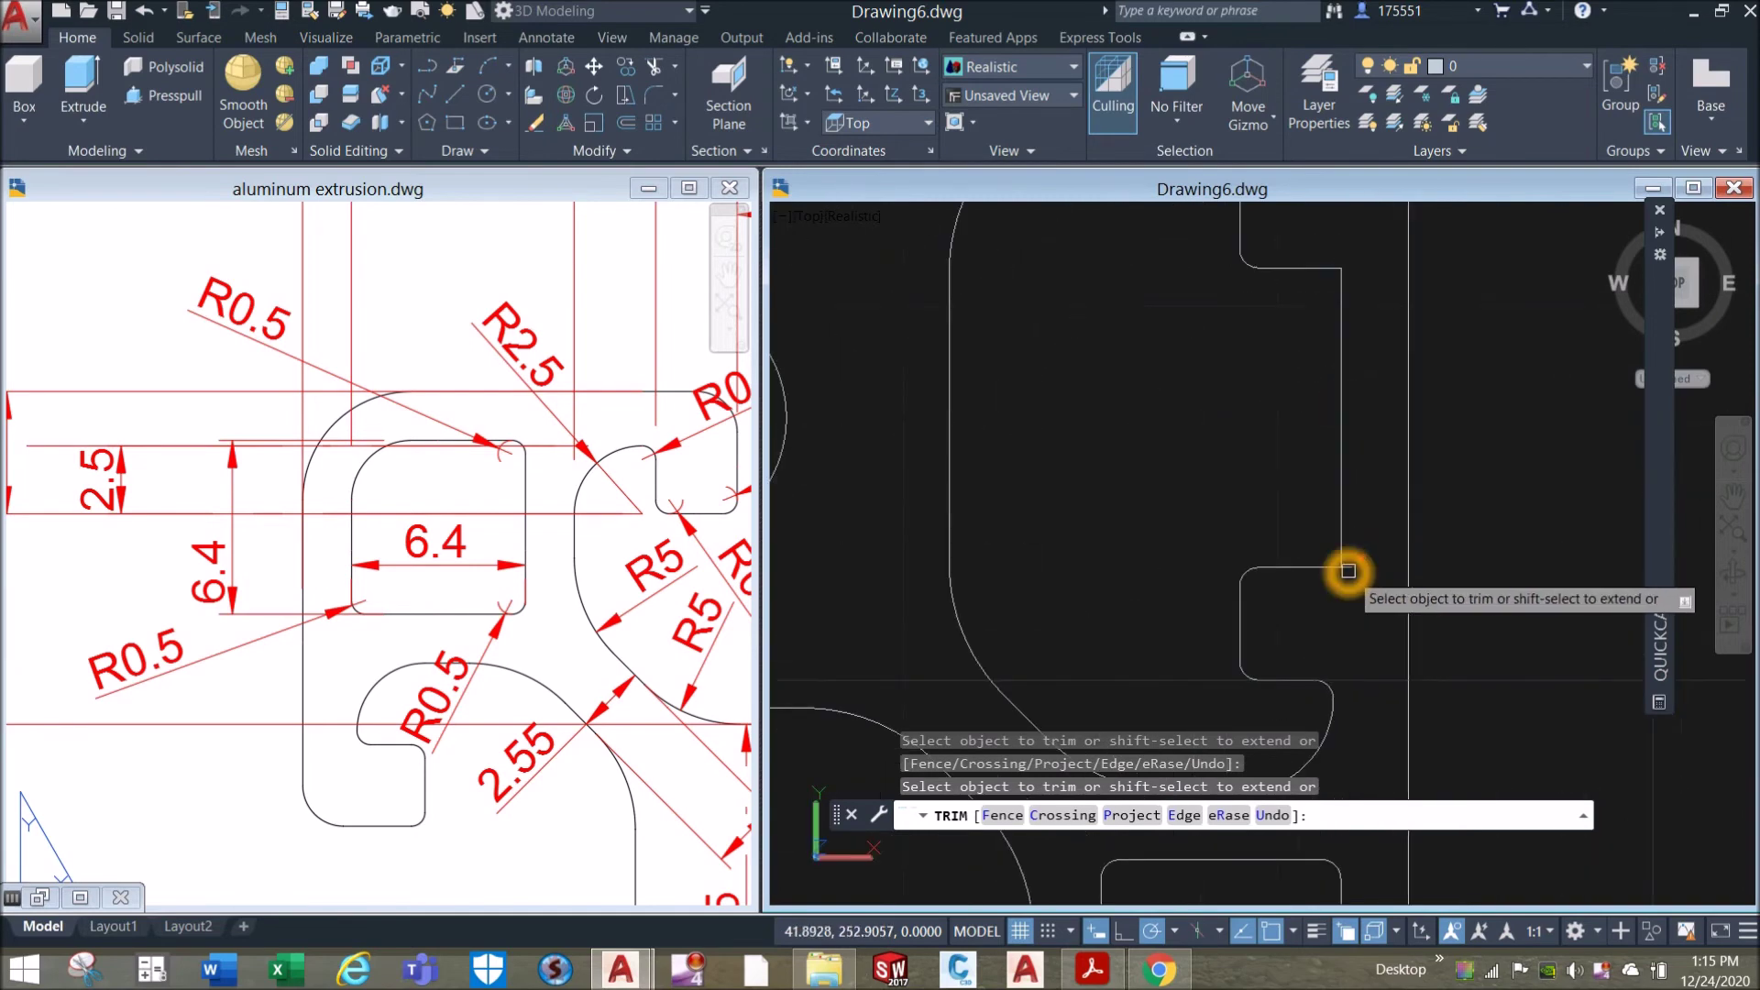
pyautogui.rightClick(1142, 450)
pyautogui.click(1173, 462)
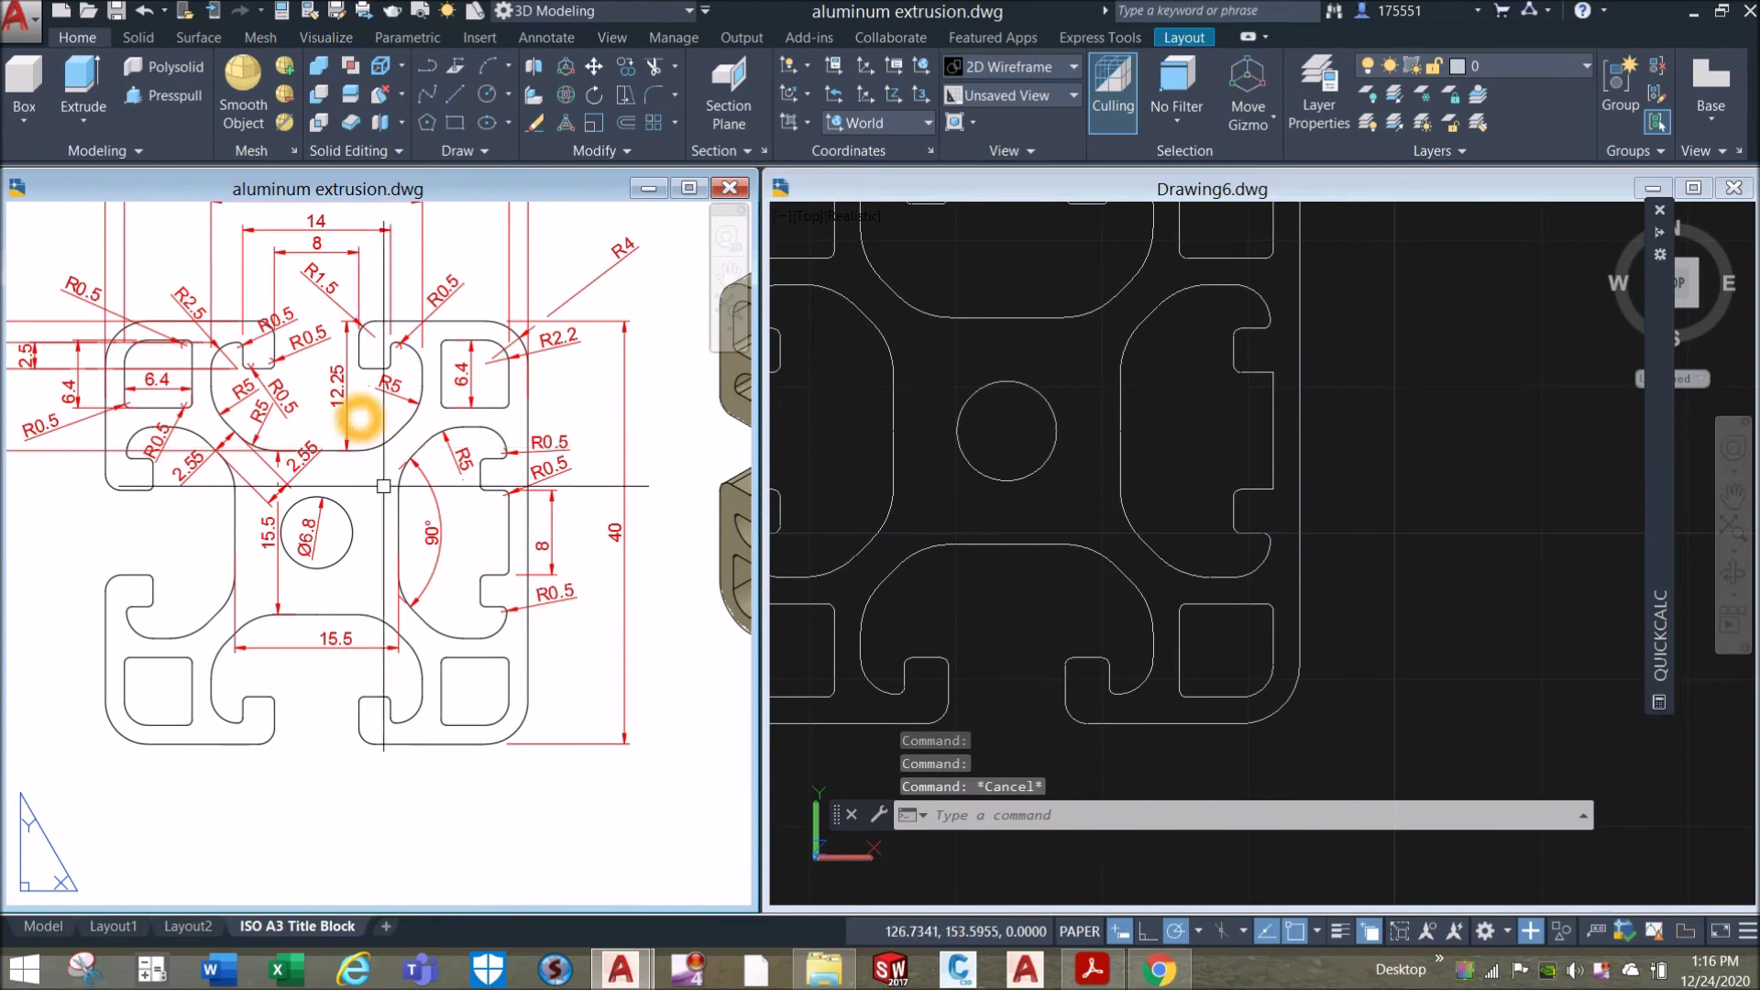
# Fillet the two corners where the offset line meets the right slot's lips with a 0.5 radius, following the reference drawing.
pyautogui.click(1230, 455)
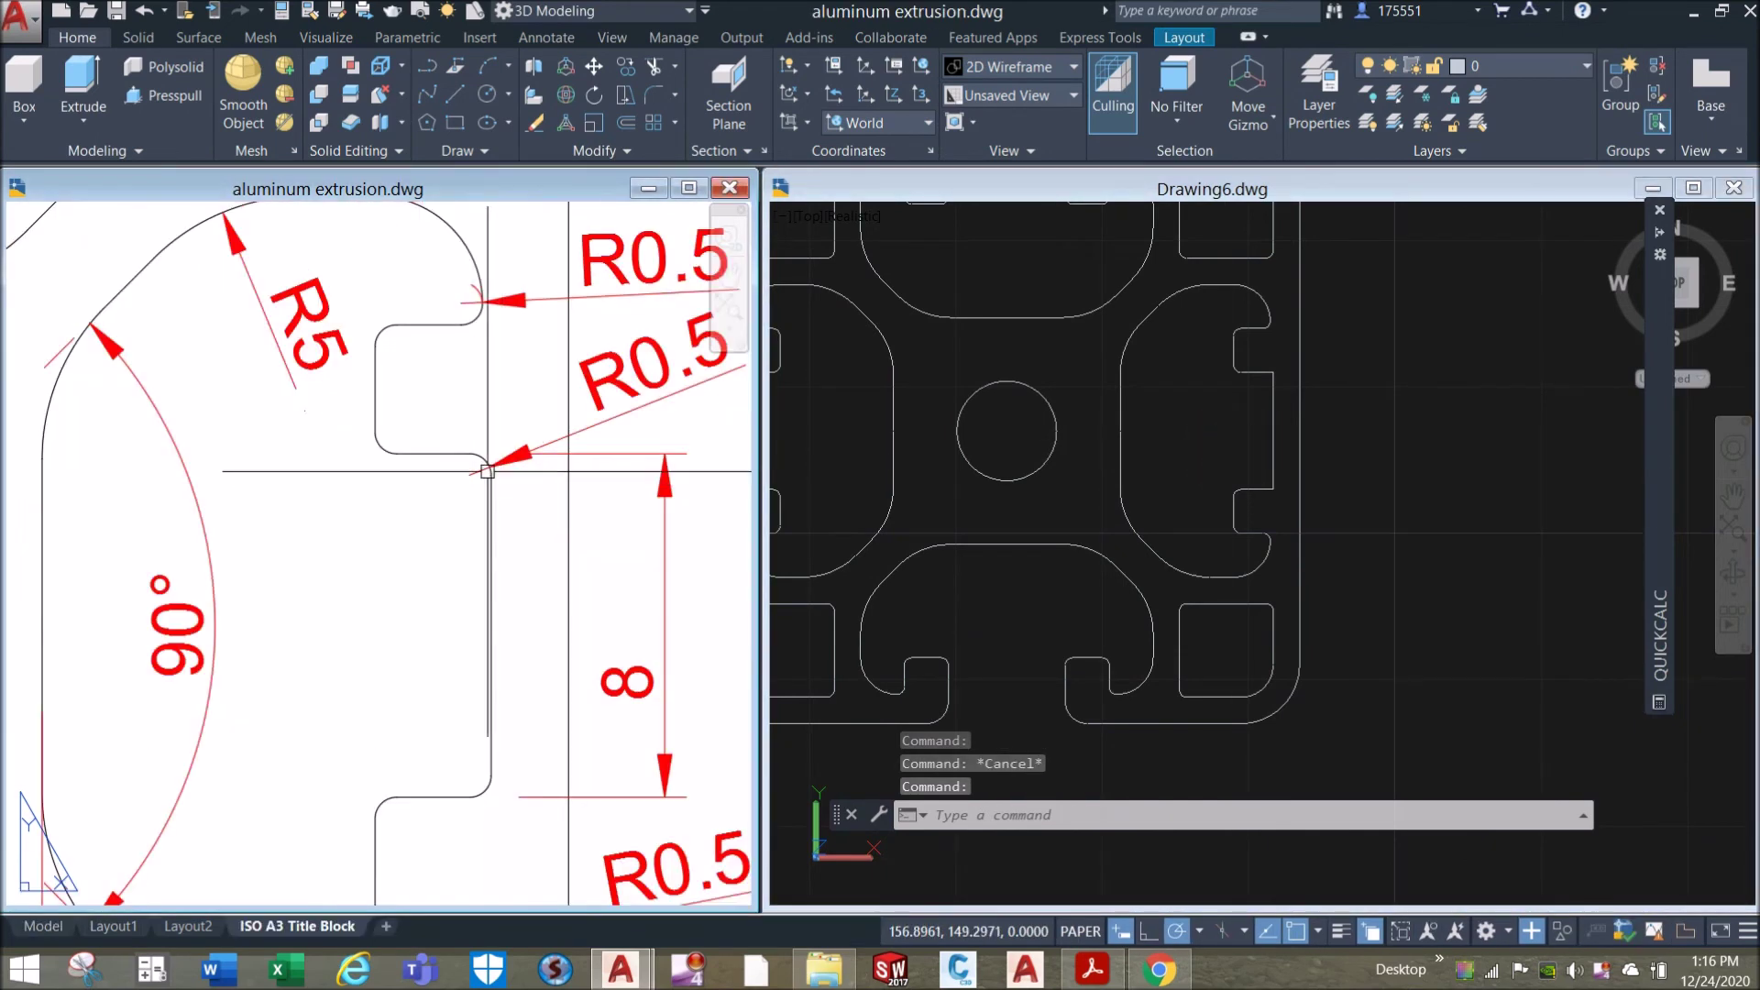
pyautogui.scroll(2, 487, 472)
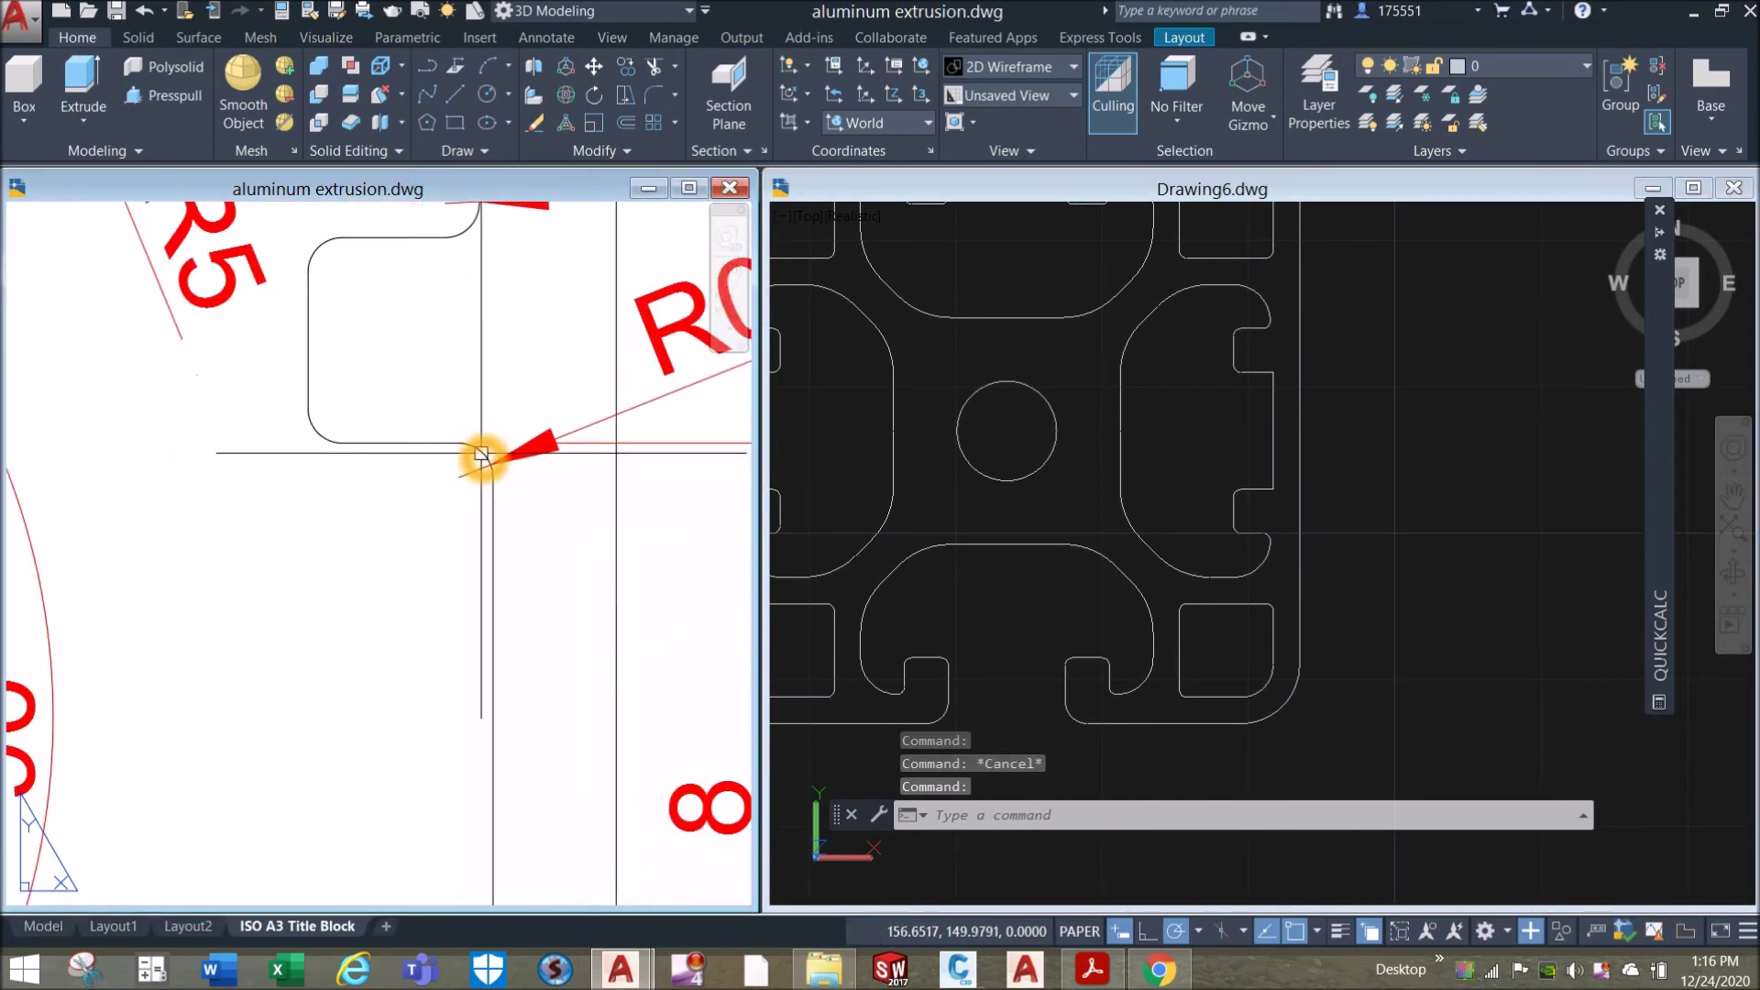
pyautogui.scroll(-2, 481, 454)
pyautogui.scroll(-5, 481, 454)
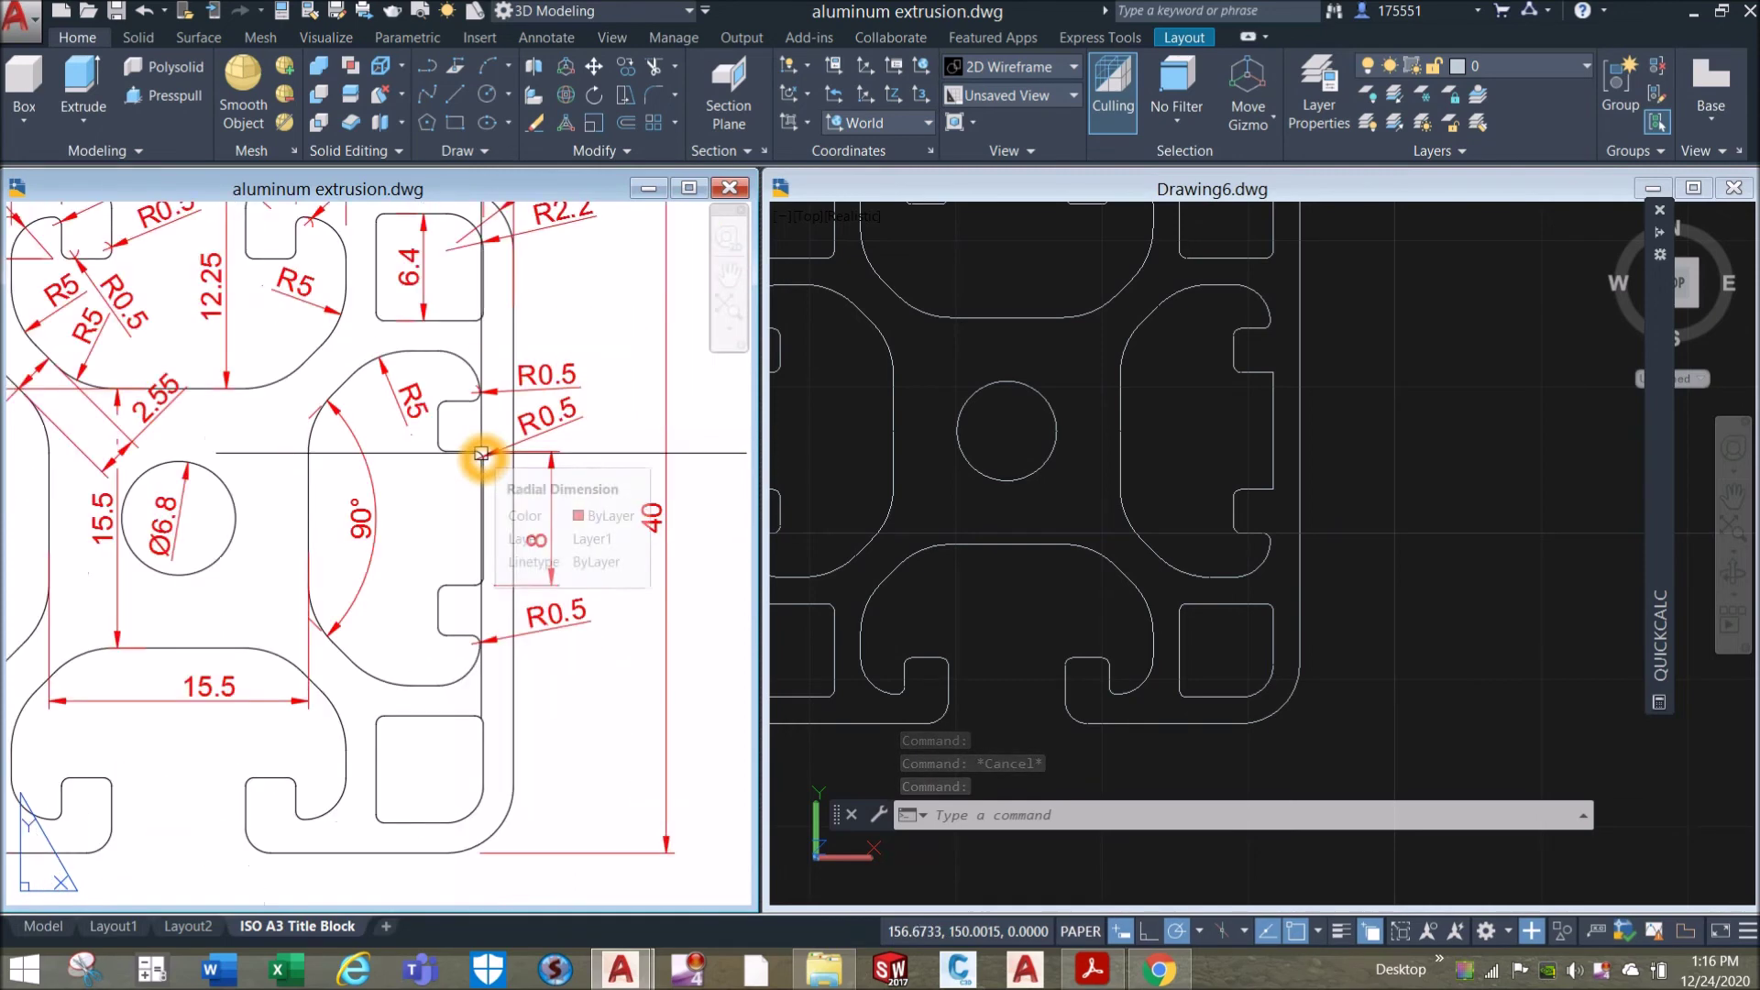
pyautogui.moveTo(524, 435); pyautogui.dragTo(525, 436, button='middle')
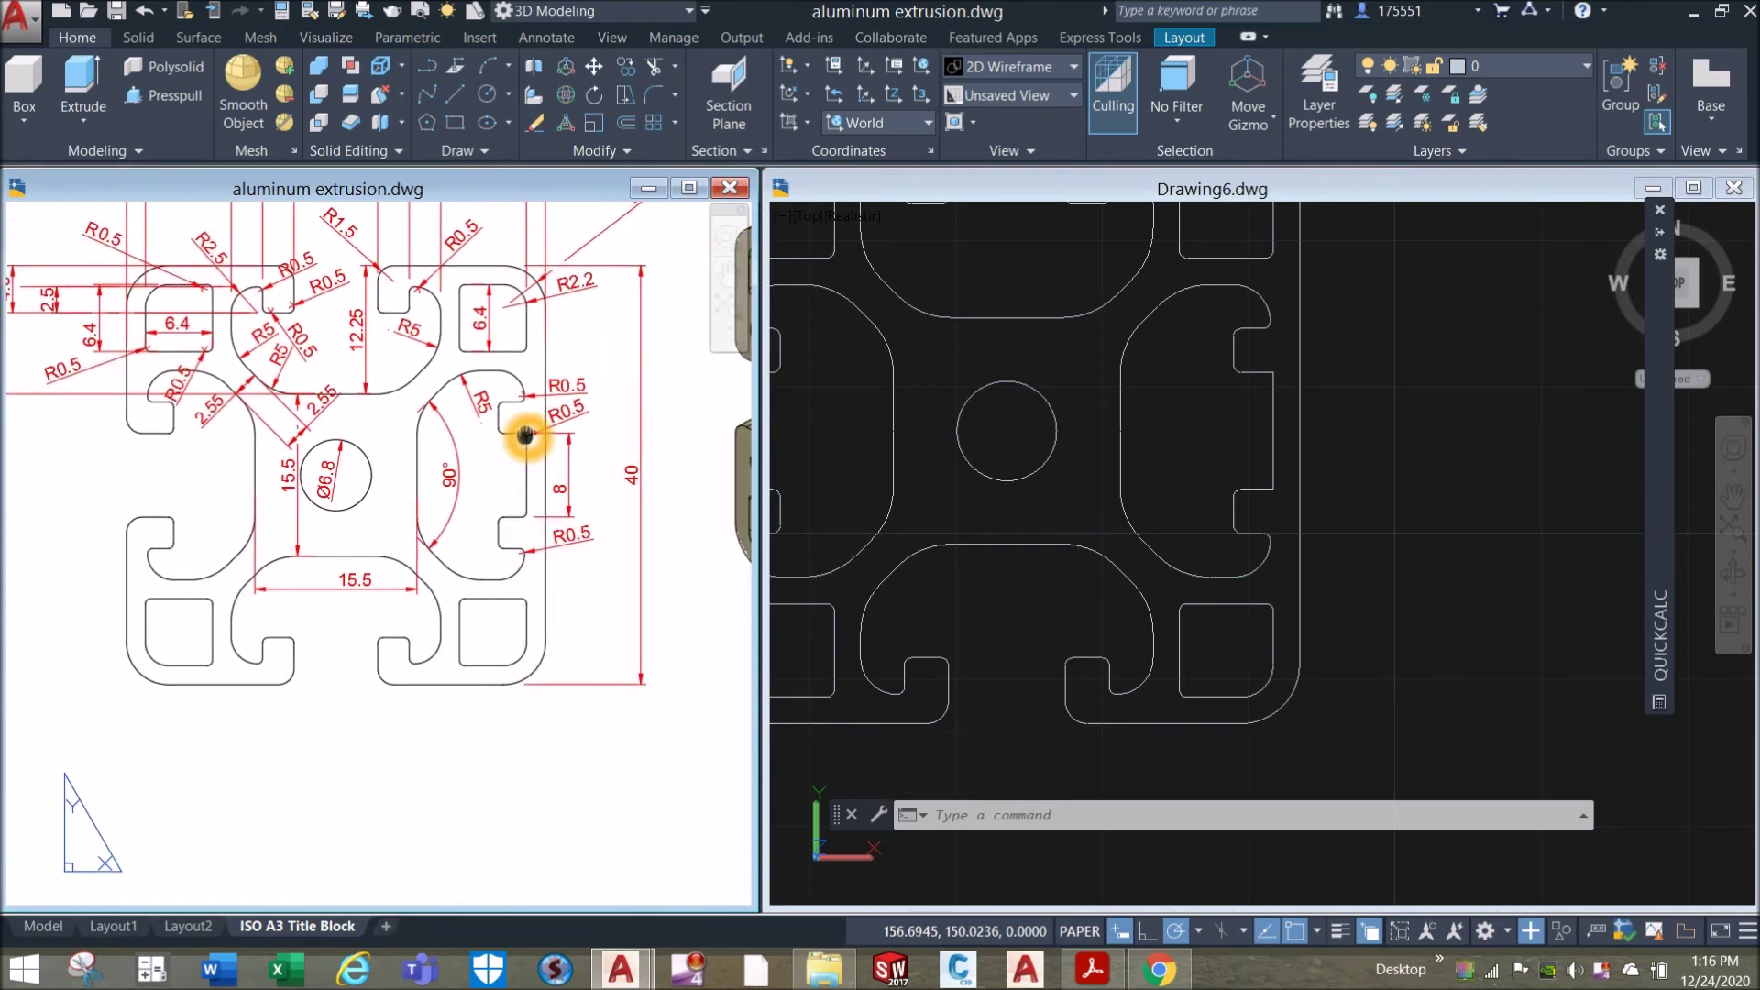
pyautogui.click(1217, 433)
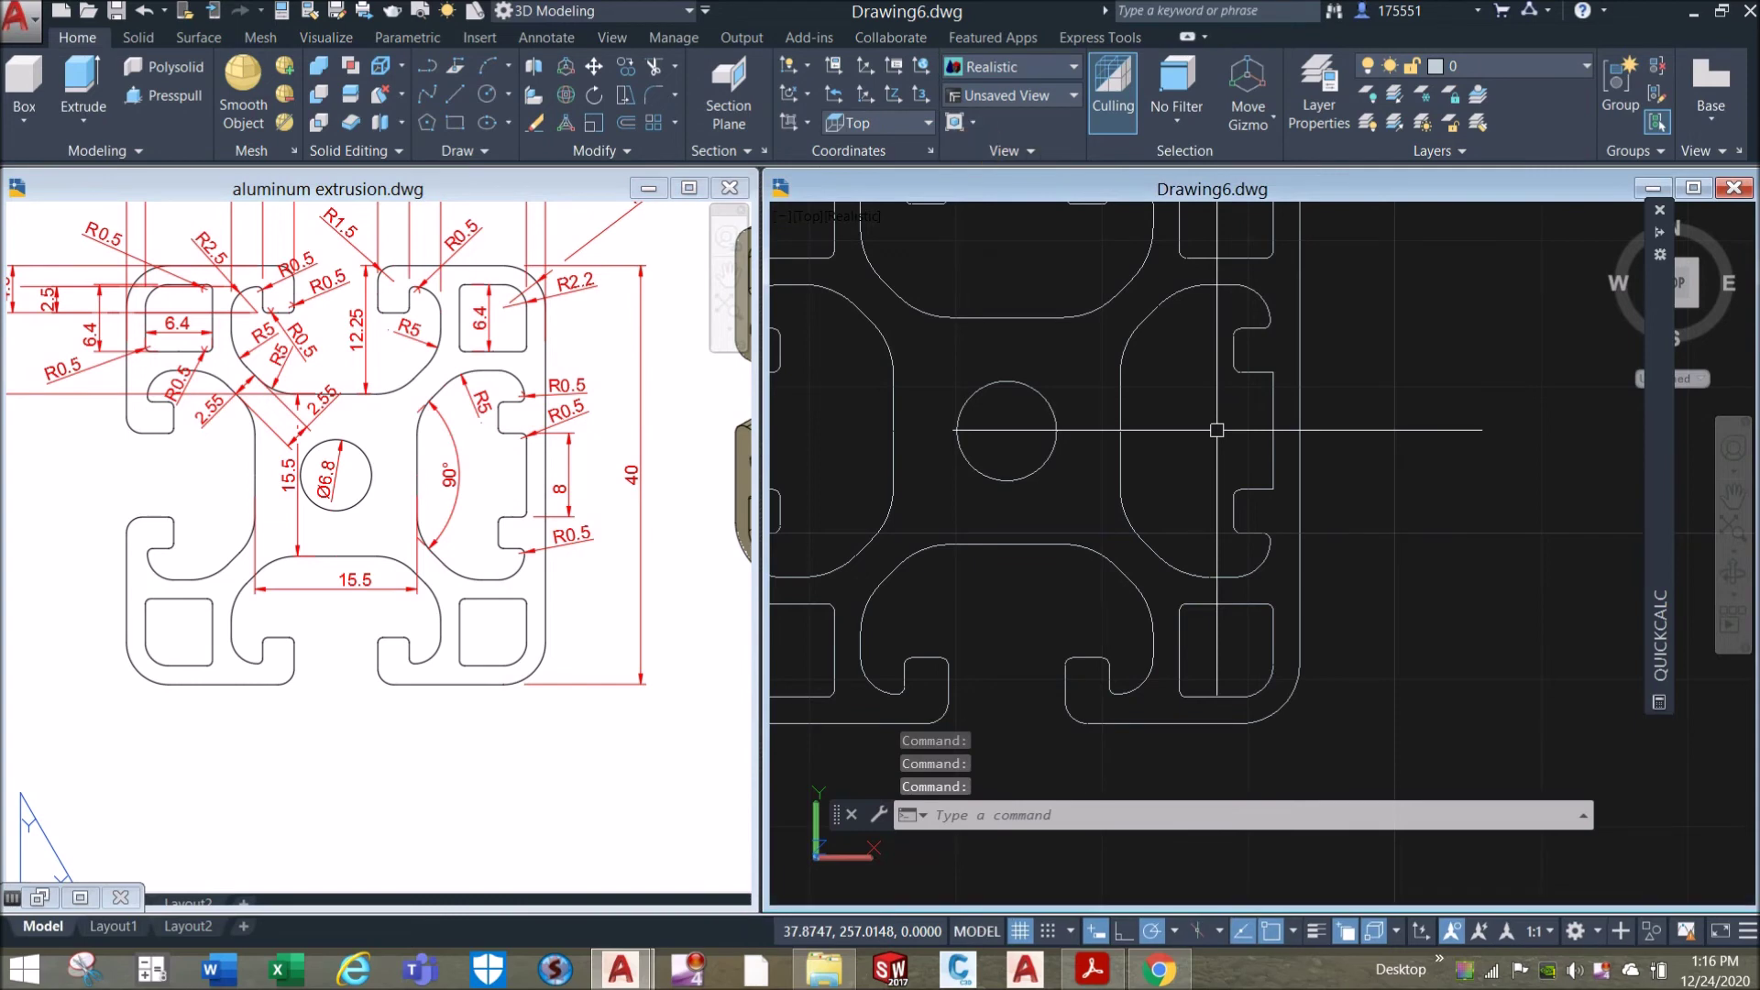
pyautogui.write('f')
pyautogui.press('Return')
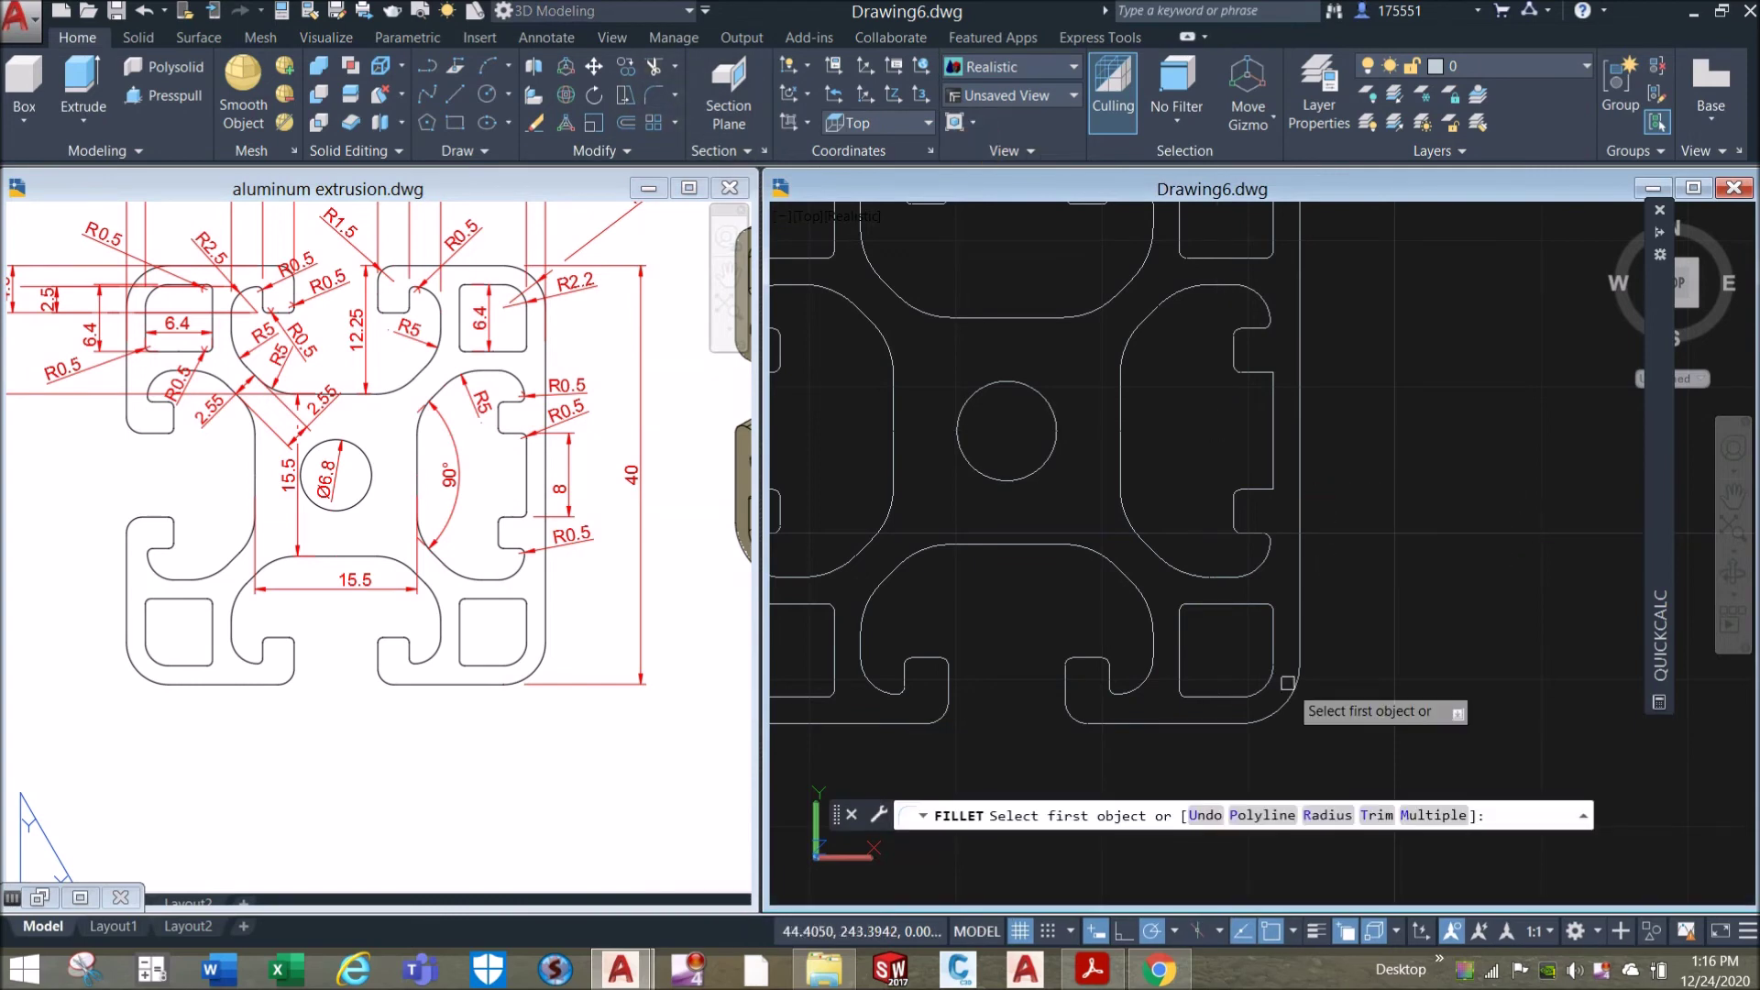
pyautogui.click(1334, 816)
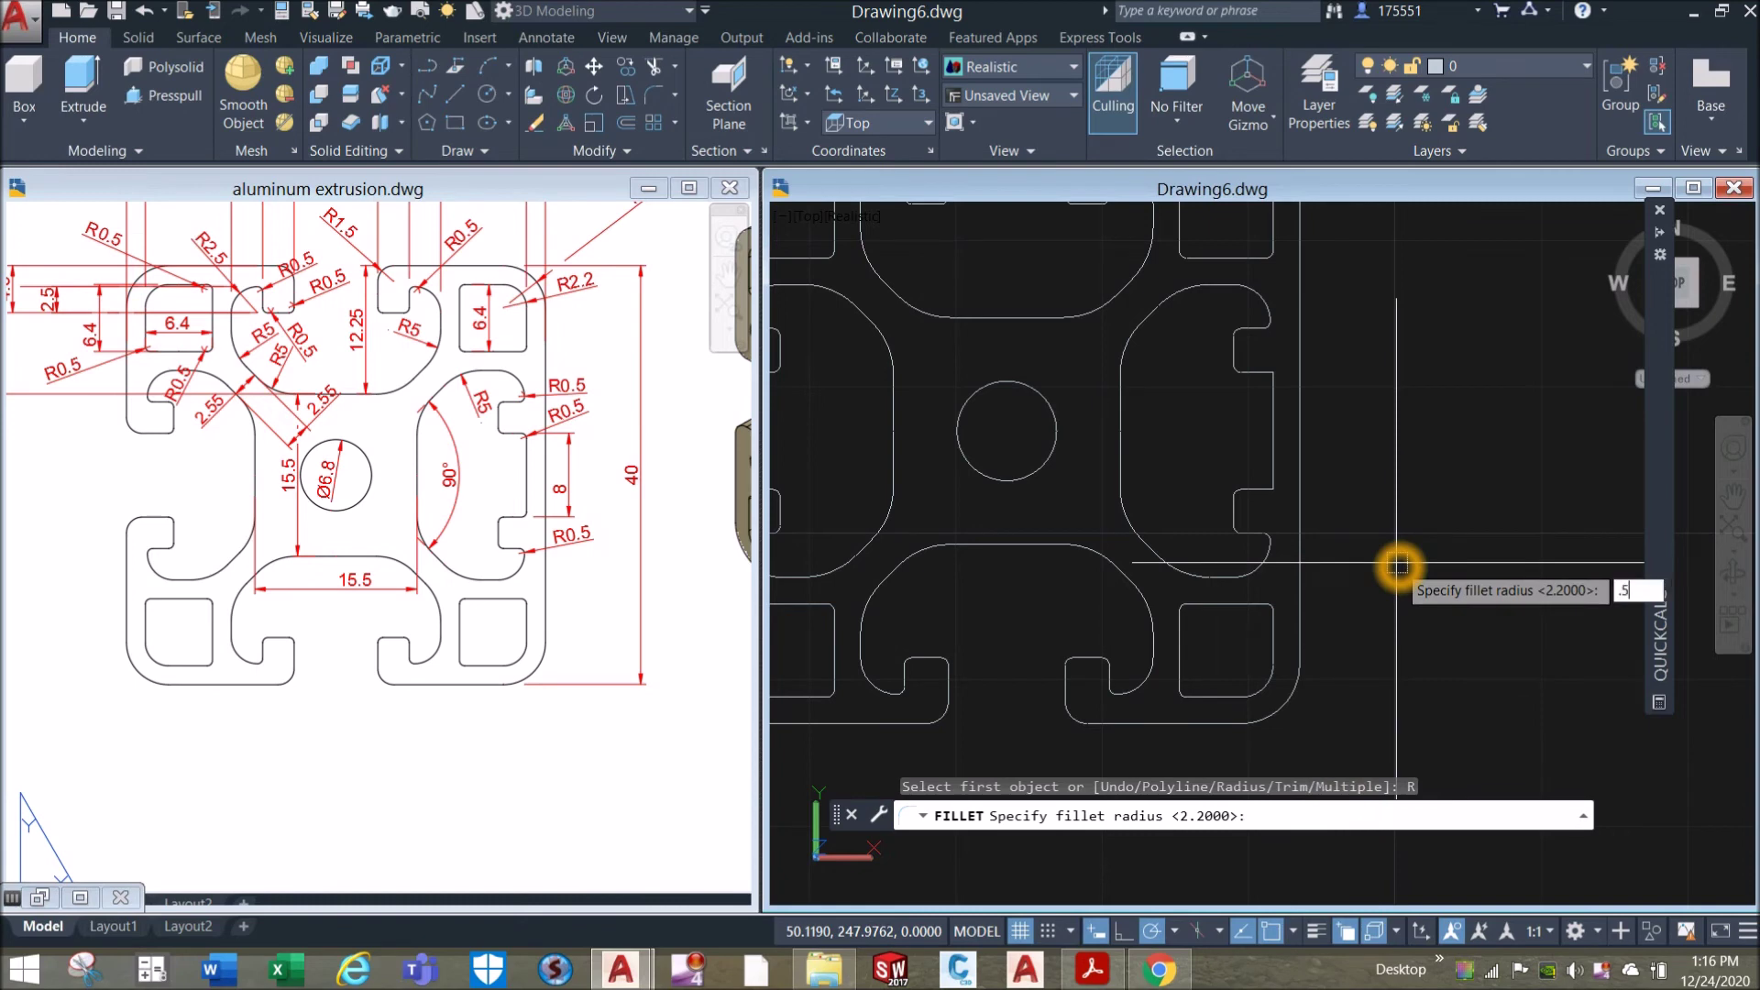
pyautogui.press('Return')
pyautogui.scroll(2, 1284, 381)
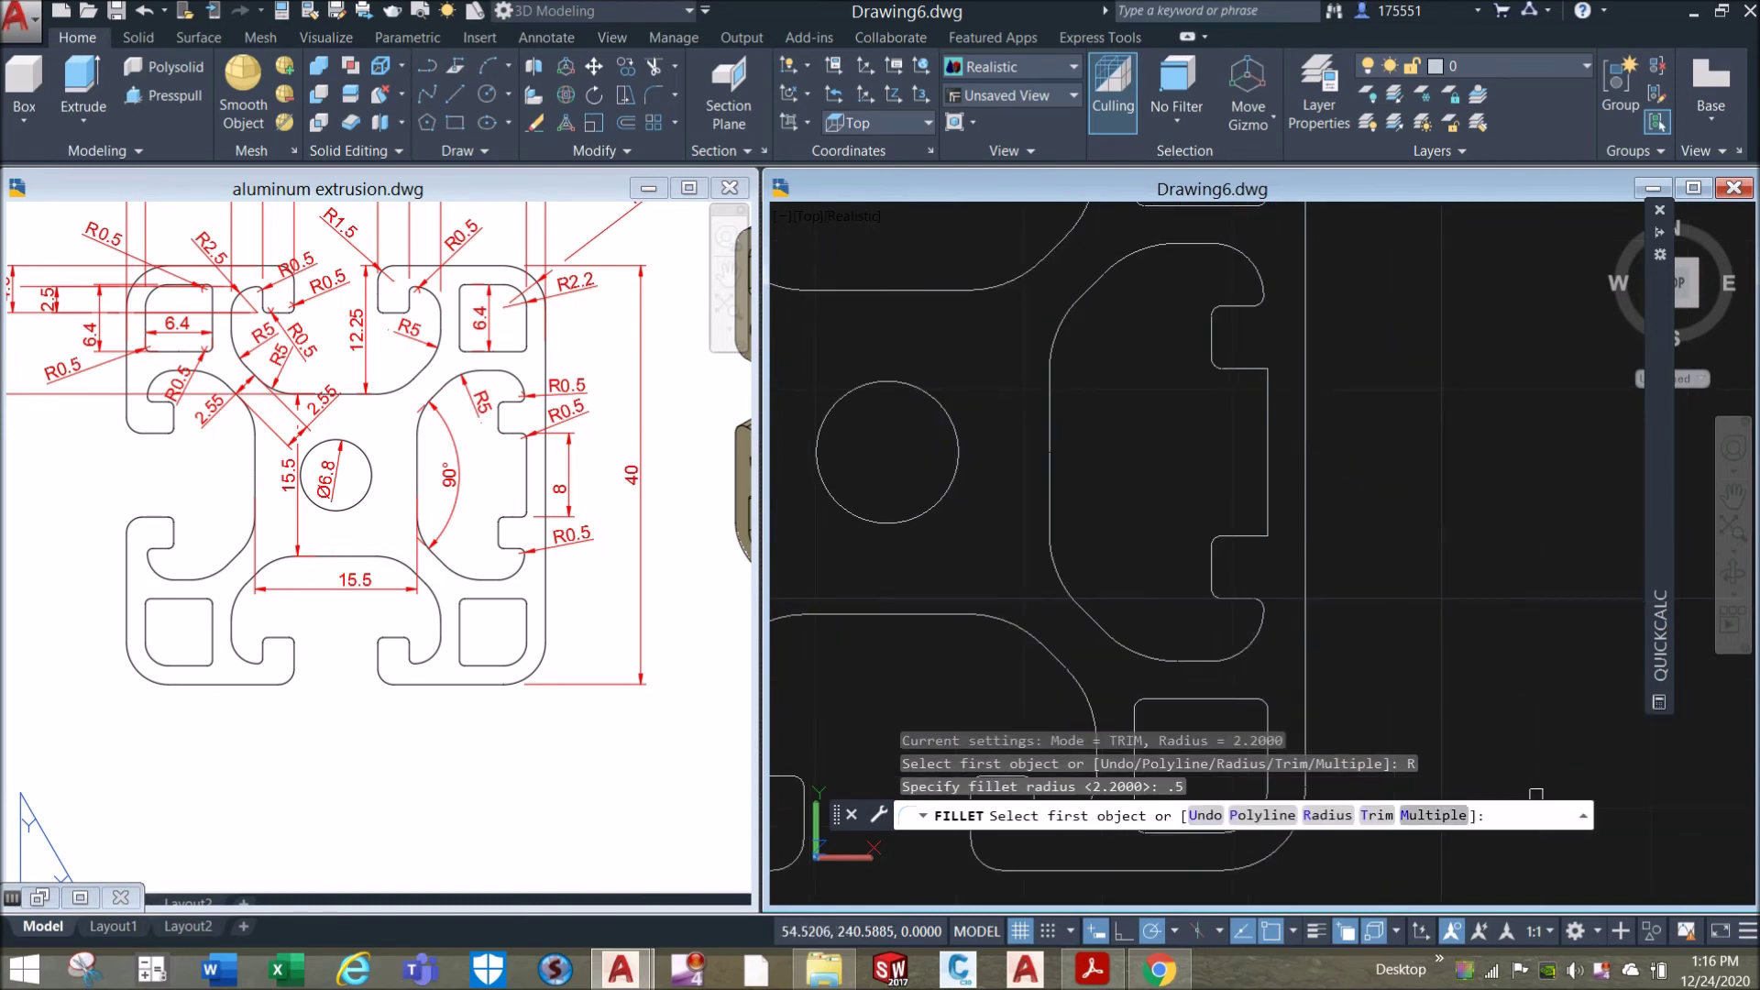
pyautogui.write('m')
pyautogui.press('Return')
pyautogui.click(1245, 368)
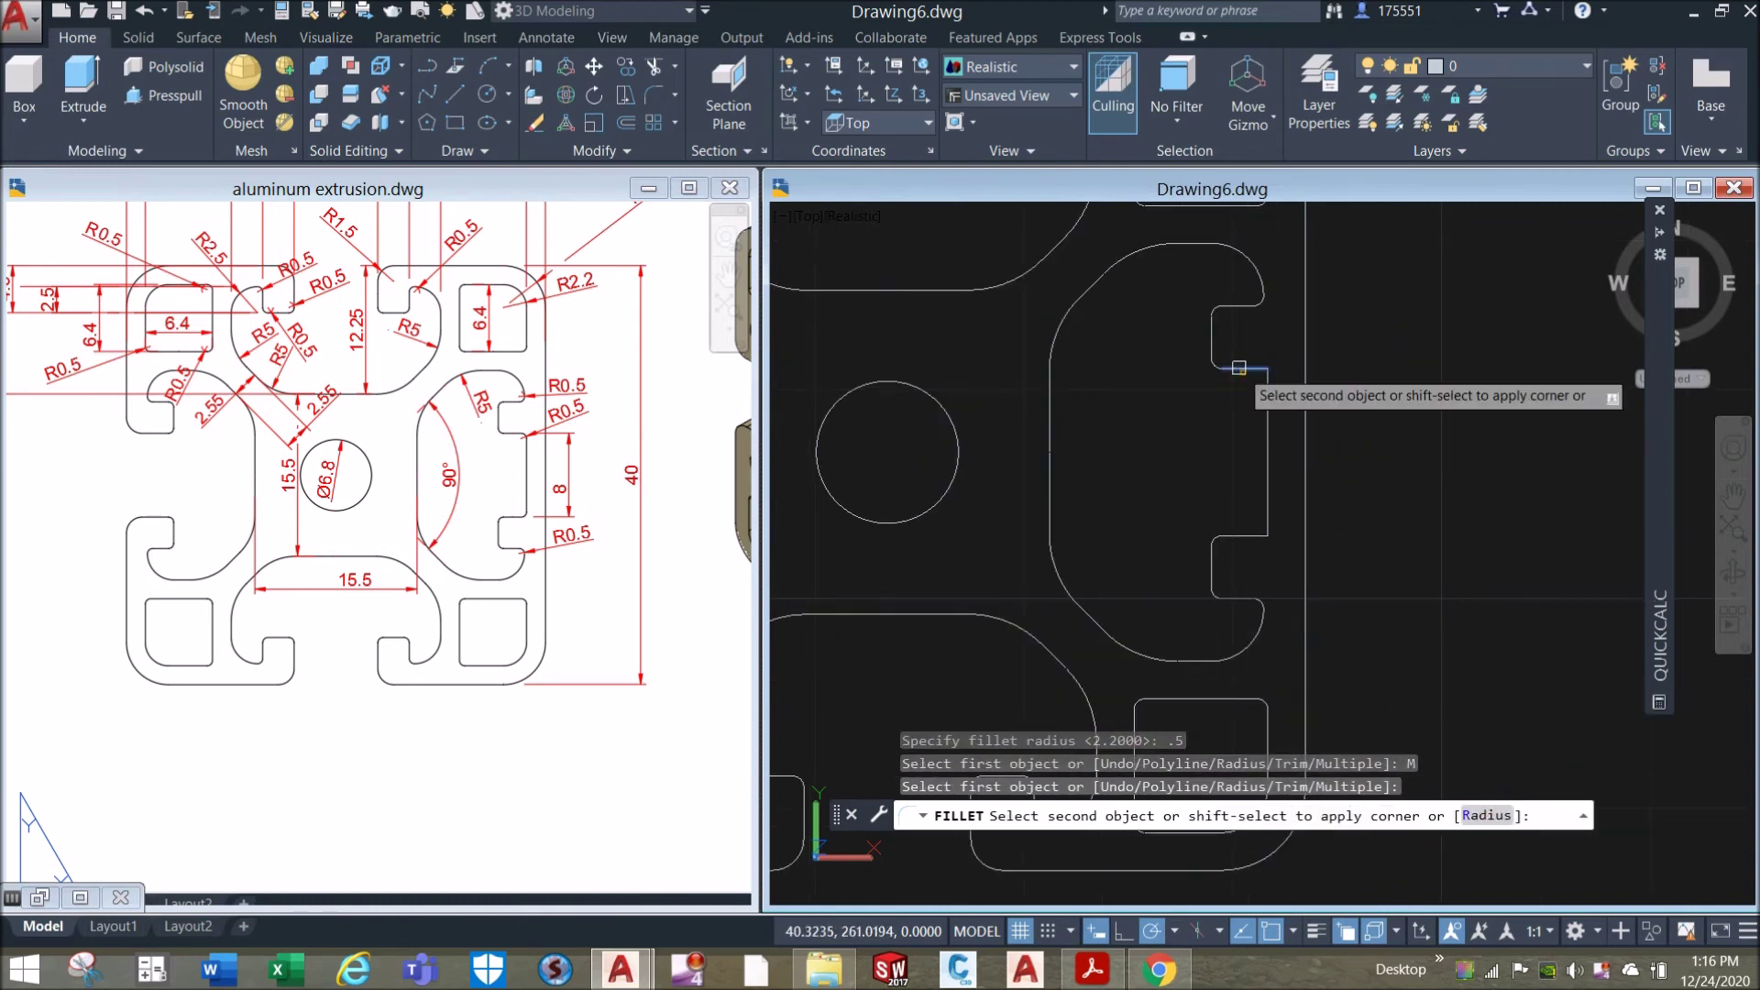
pyautogui.click(1270, 397)
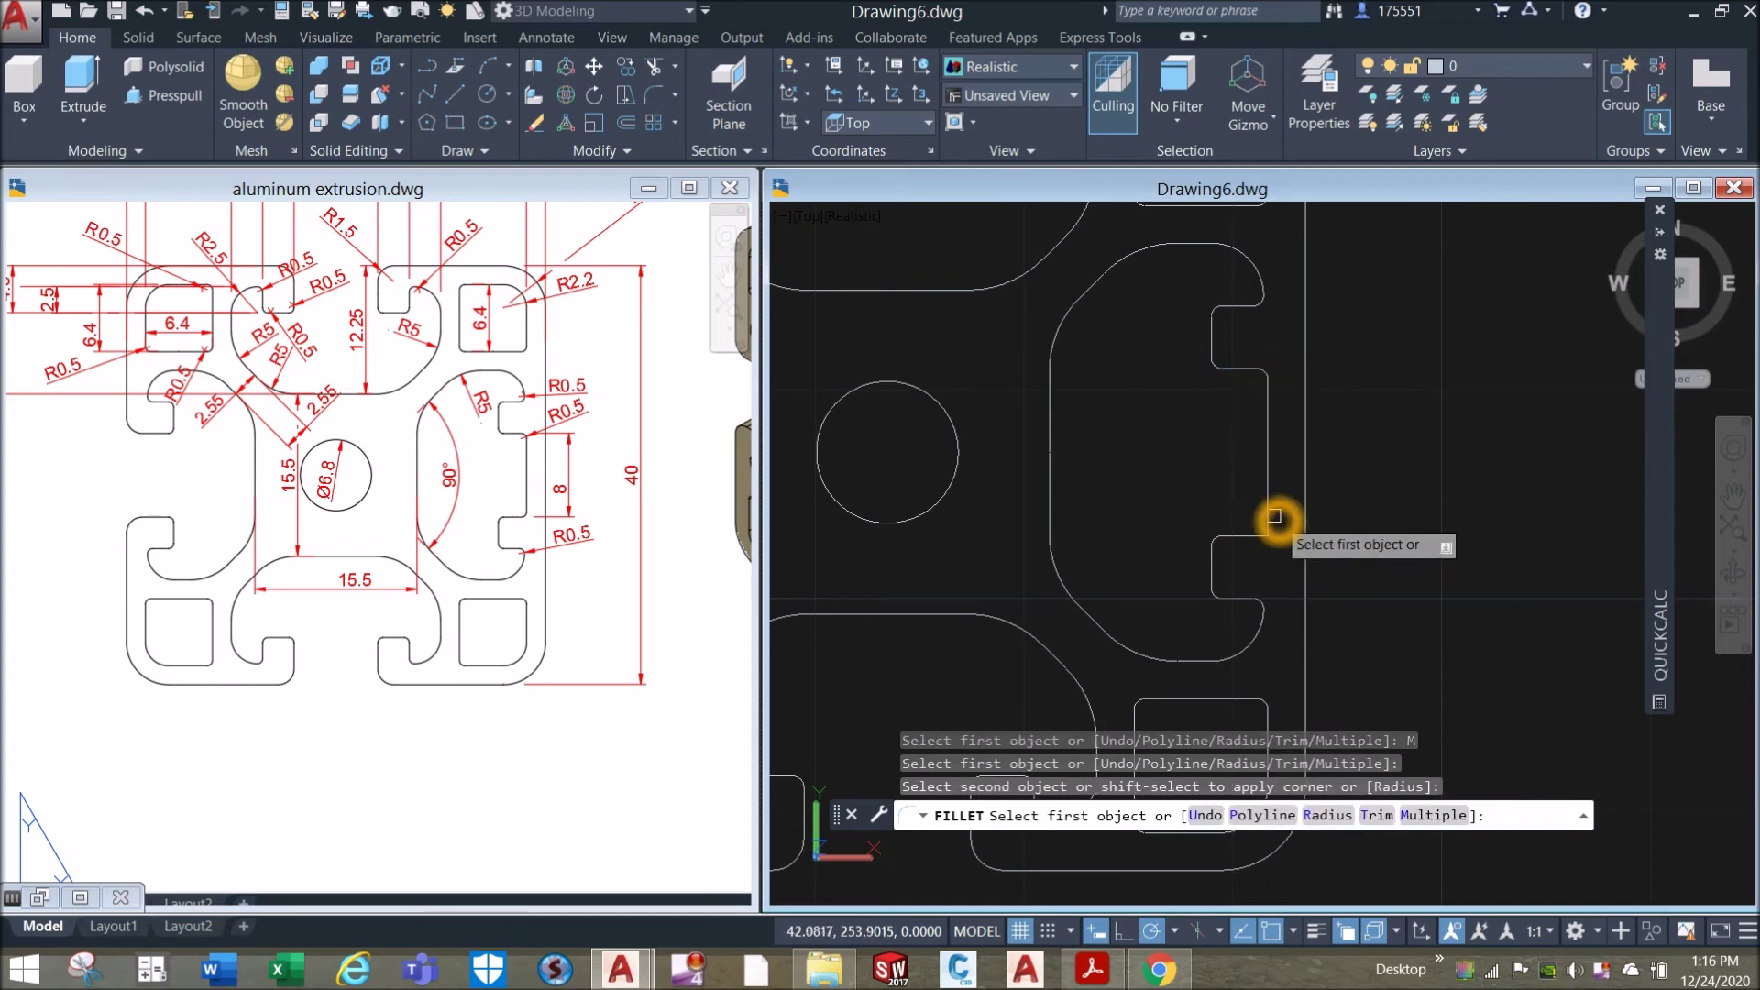
pyautogui.click(1269, 513)
pyautogui.click(1241, 536)
pyautogui.scroll(-4, 1179, 534)
pyautogui.moveTo(1173, 528); pyautogui.dragTo(1265, 511, button='middle')
pyautogui.rightClick(1206, 476)
pyautogui.click(1229, 483)
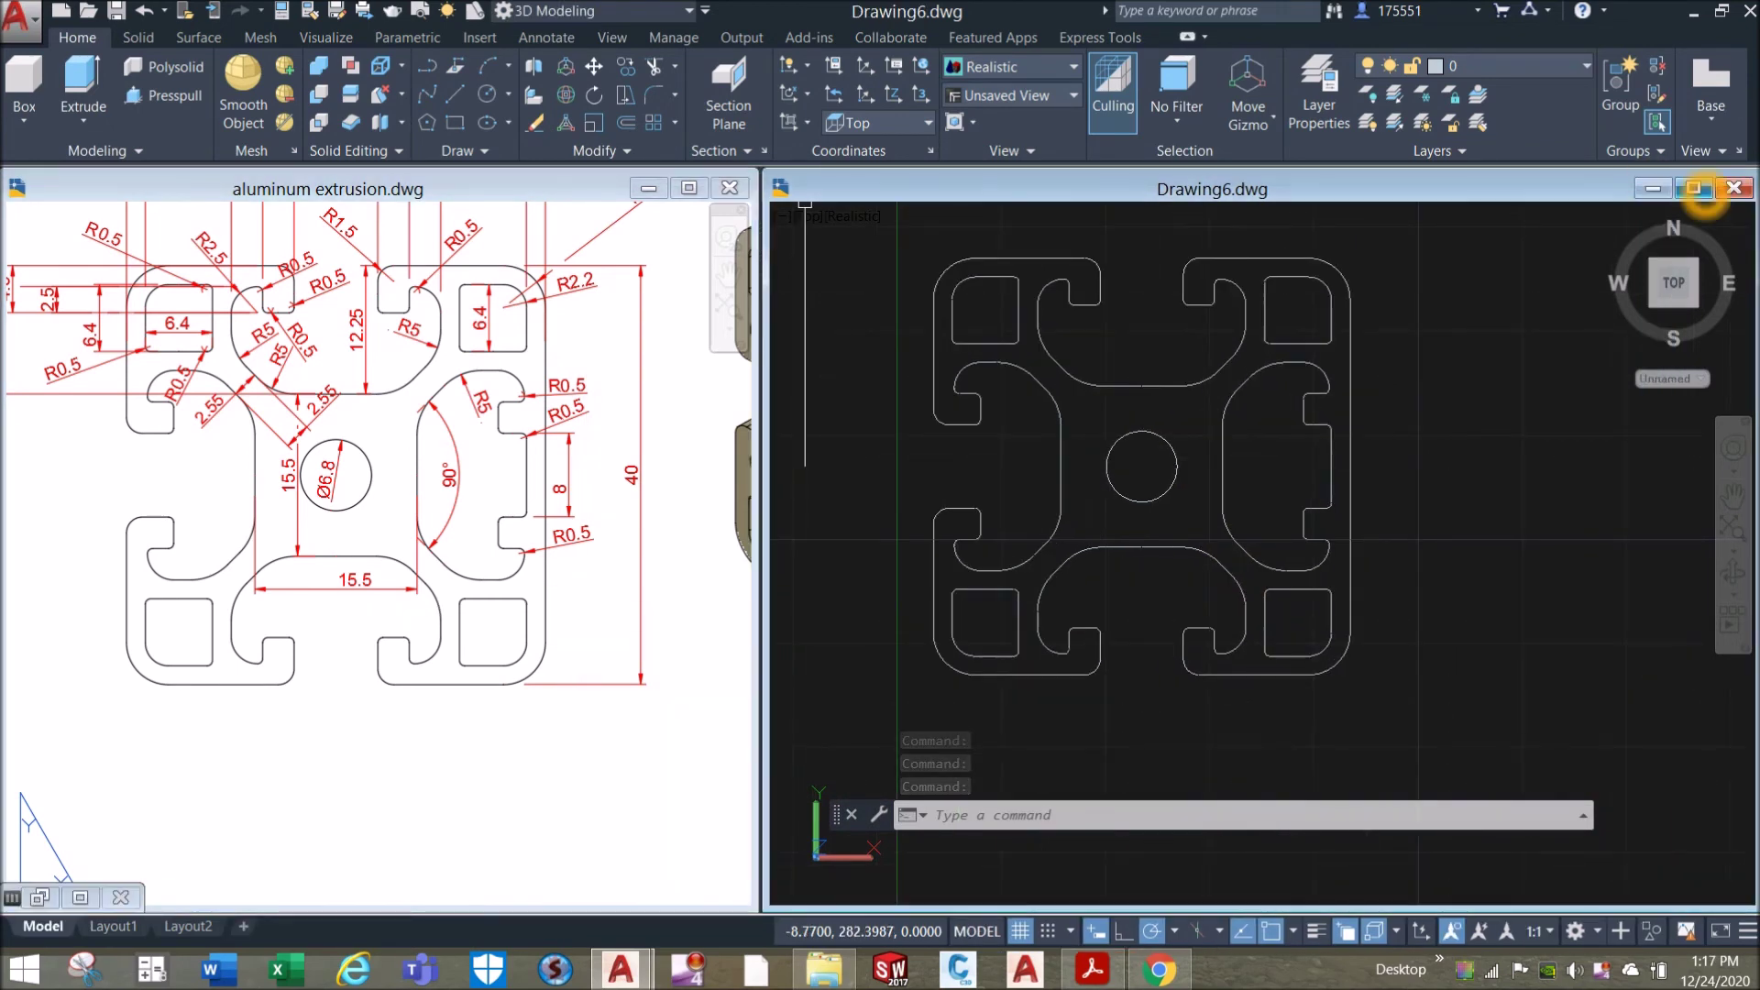
# Maximize the new drawing's window and turn the flat profile into an angled 3D view.
pyautogui.click(1693, 188)
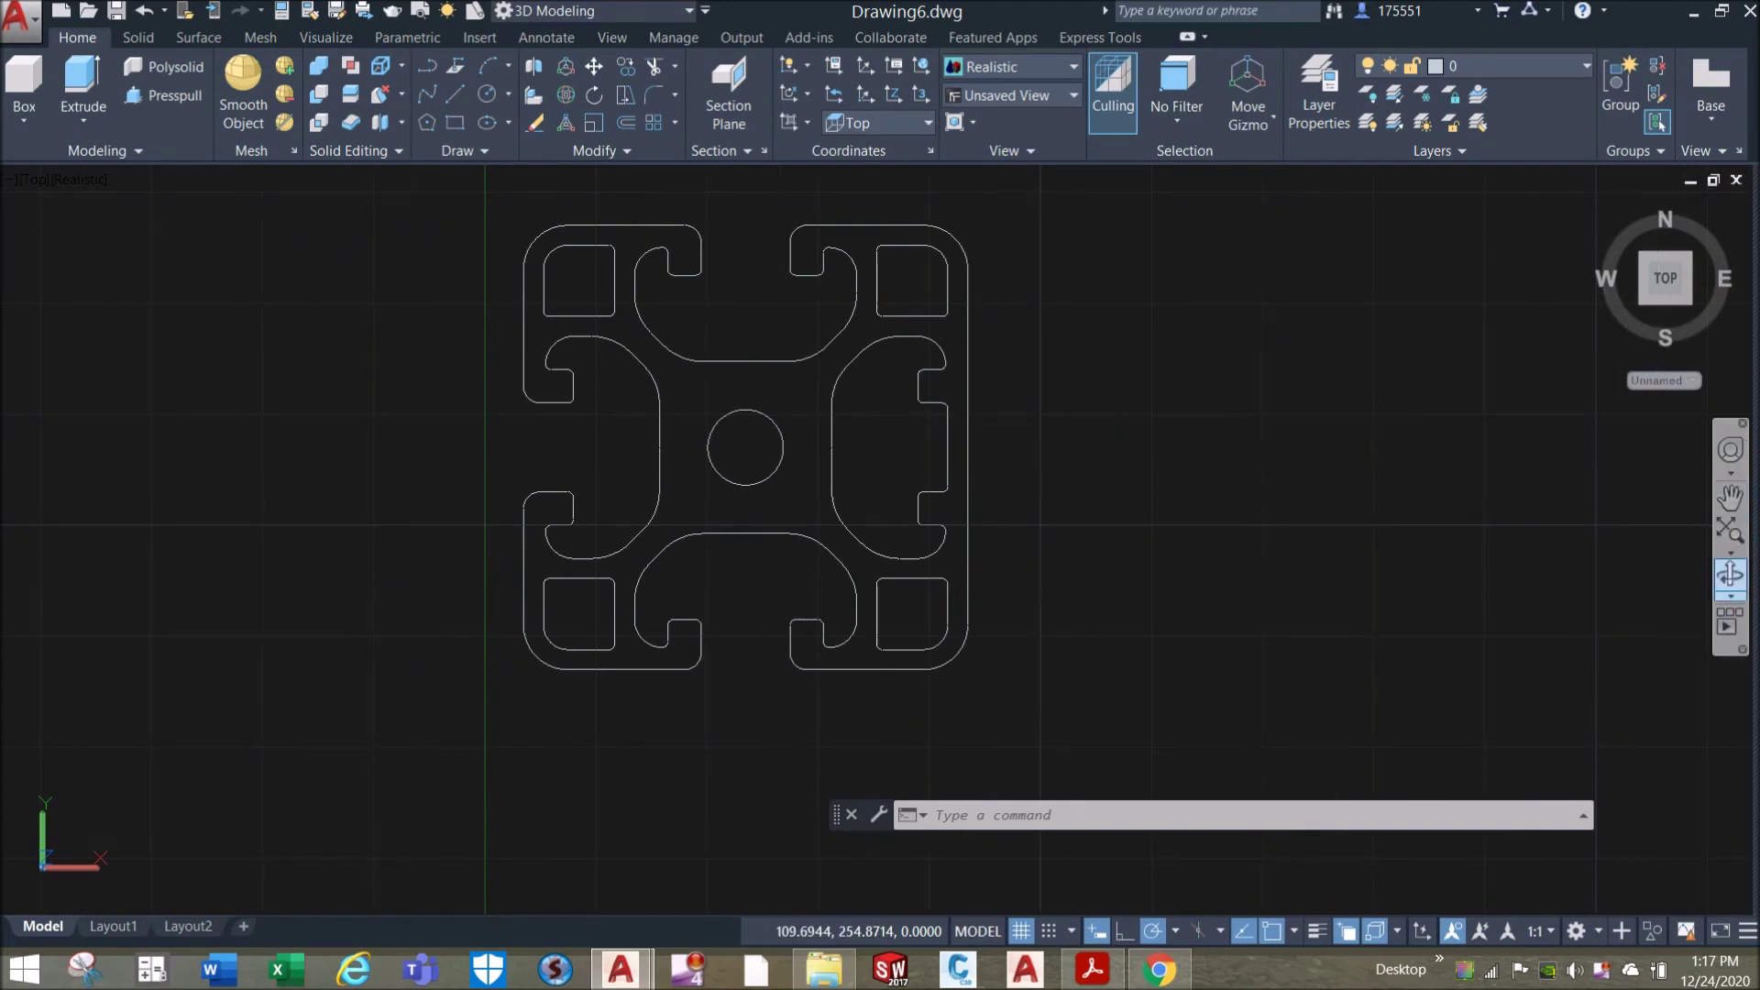
pyautogui.click(1730, 575)
pyautogui.moveTo(797, 431); pyautogui.dragTo(954, 470)
pyautogui.rightClick(962, 369)
pyautogui.click(985, 380)
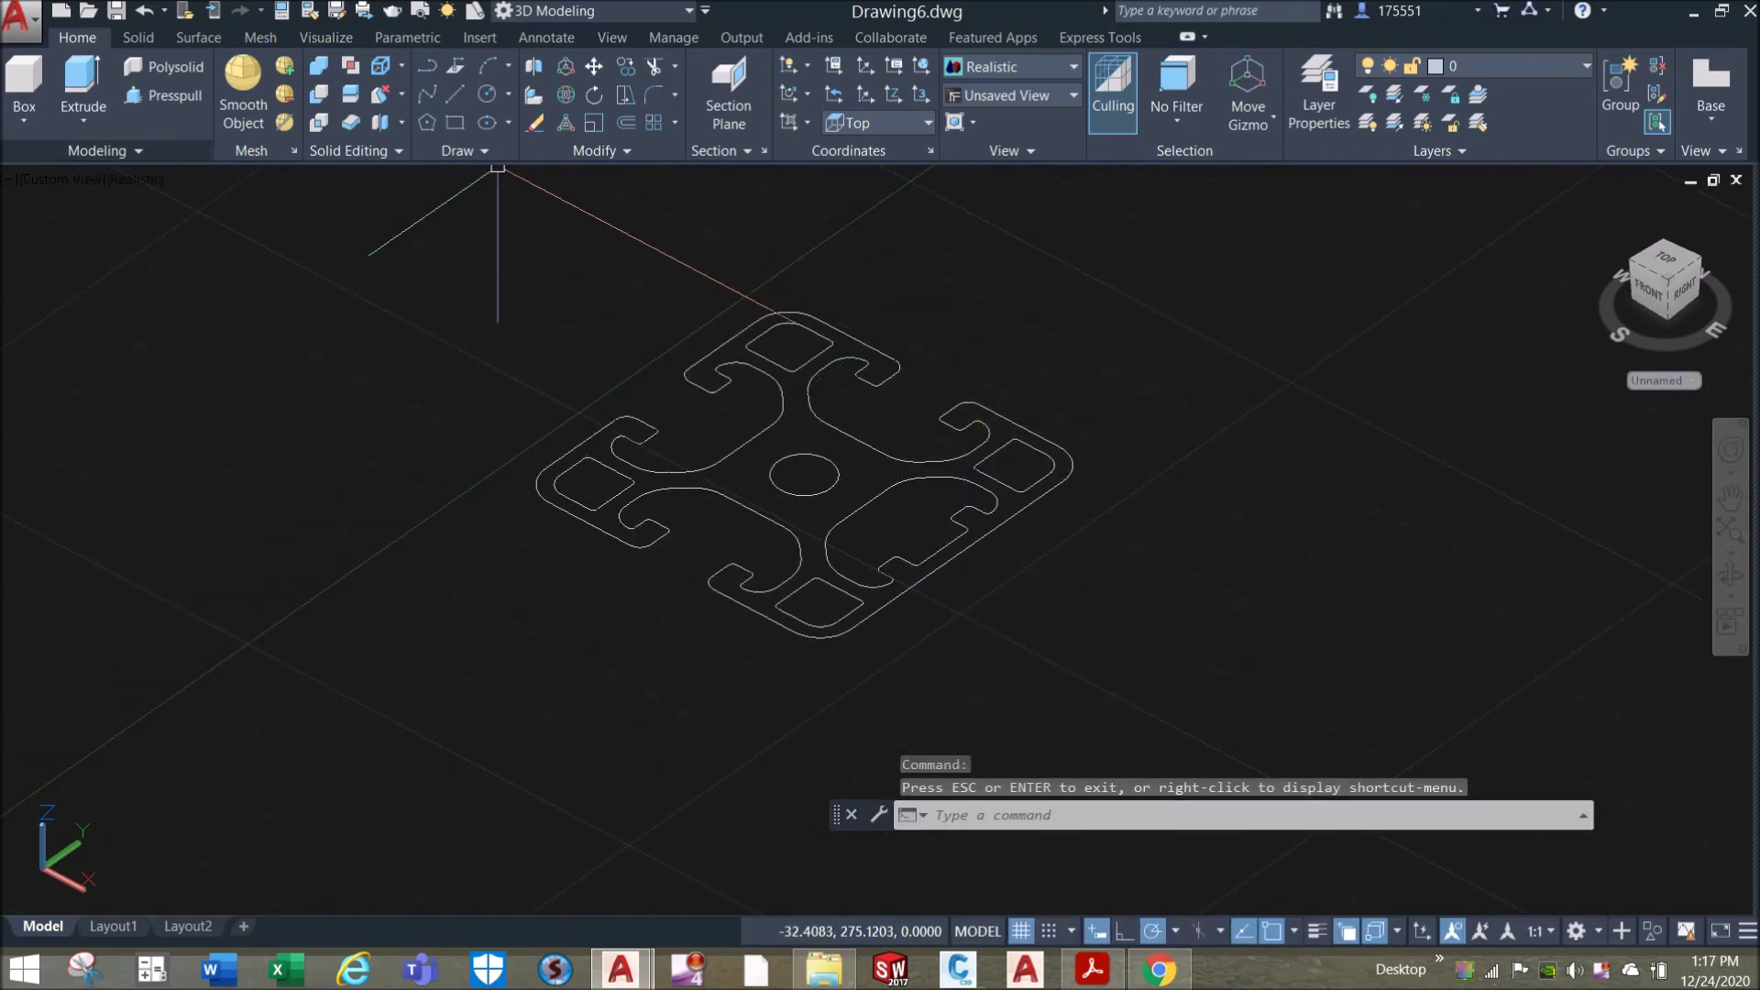
# Presspull the profile's solid area upward about 113, leaving the center circle, corner pockets and closed right slot hollow.
pyautogui.click(193, 96)
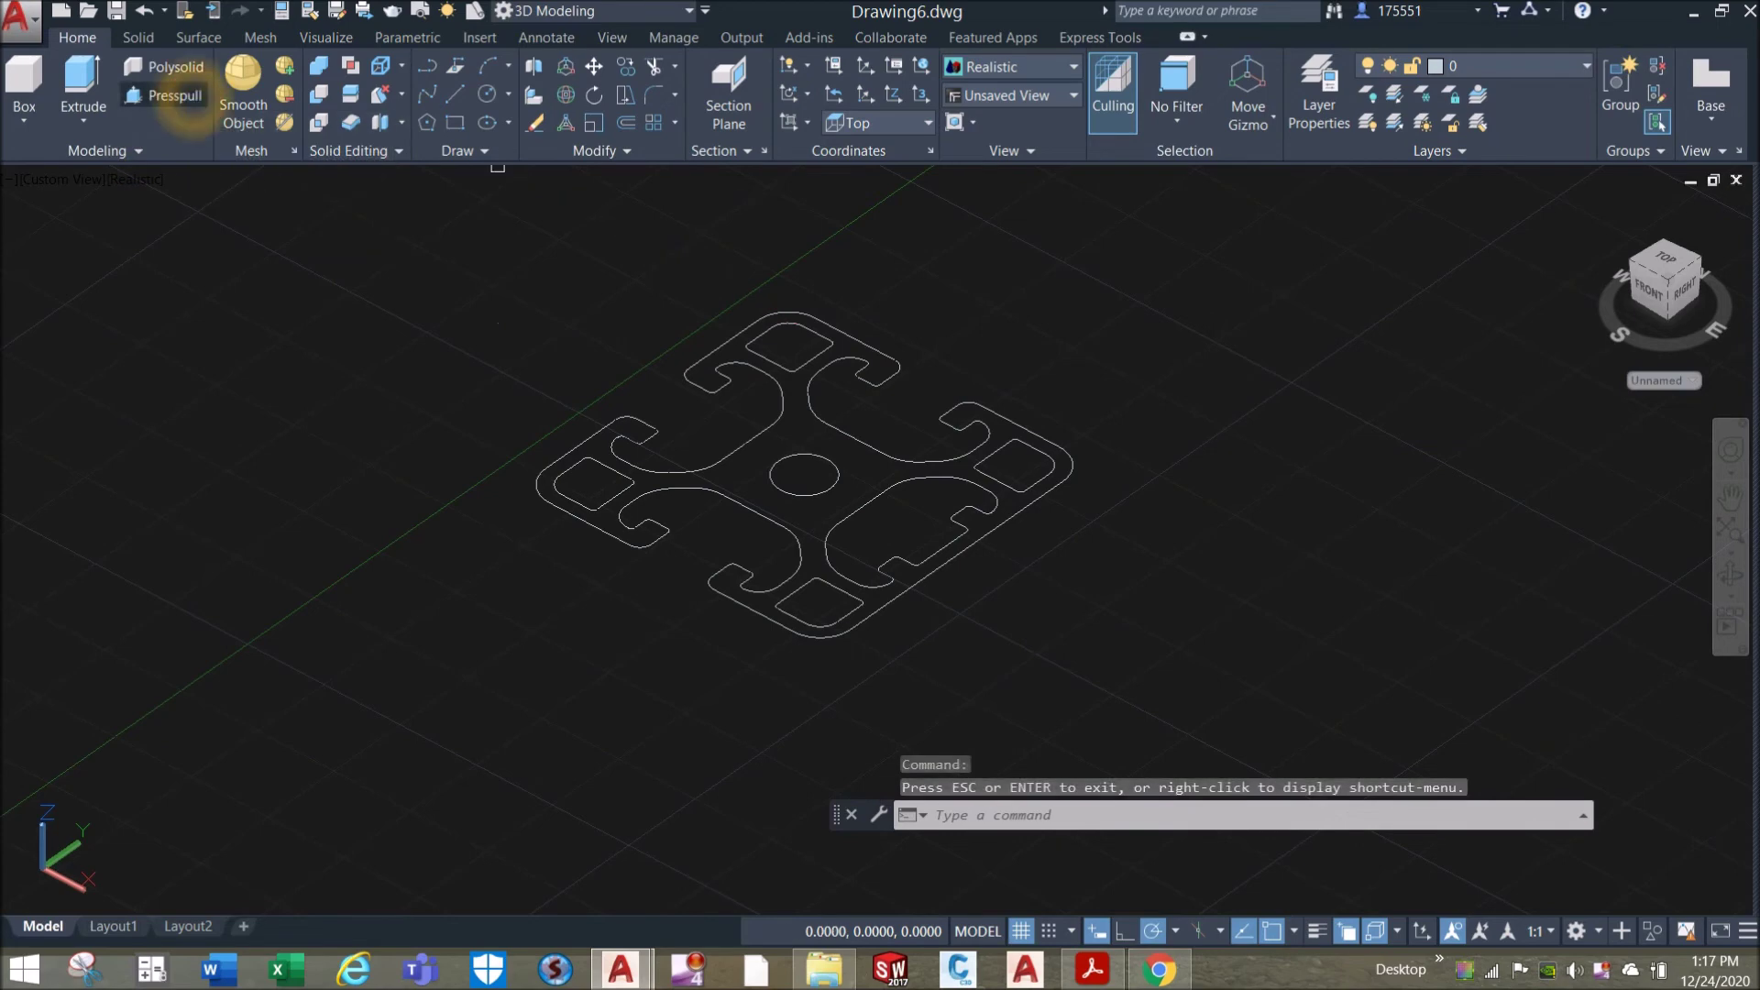
pyautogui.scroll(3, 794, 401)
pyautogui.click(808, 410)
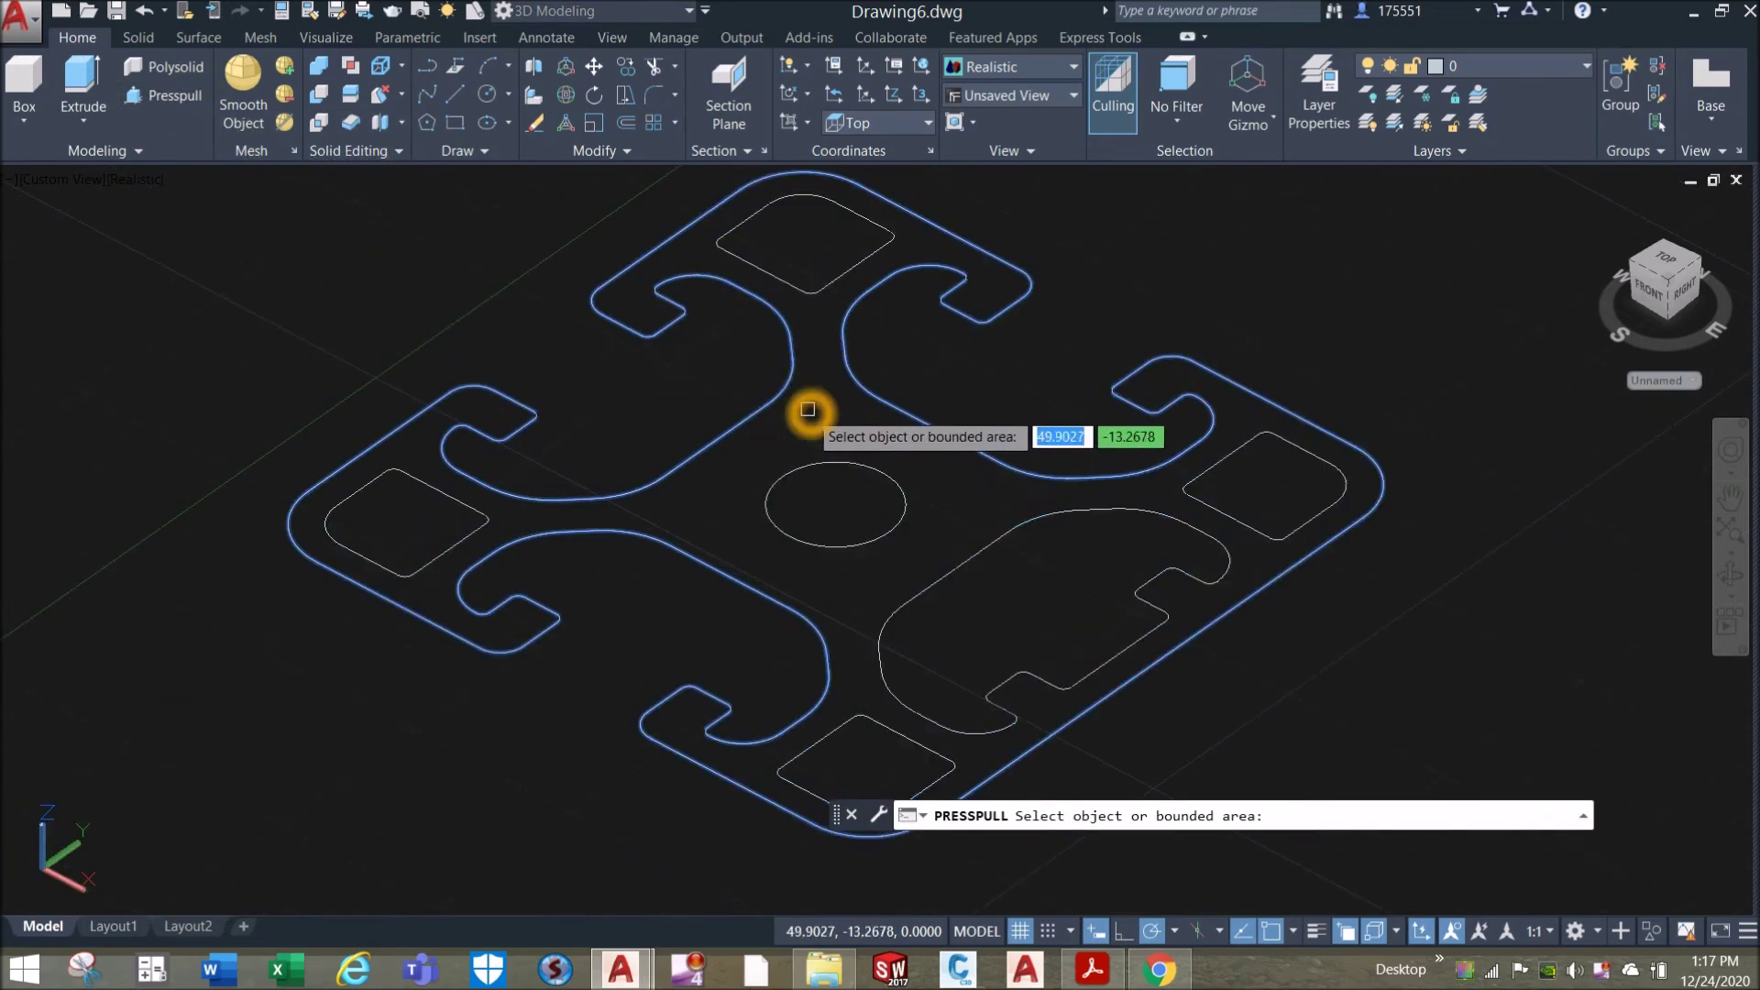
pyautogui.click(824, 438)
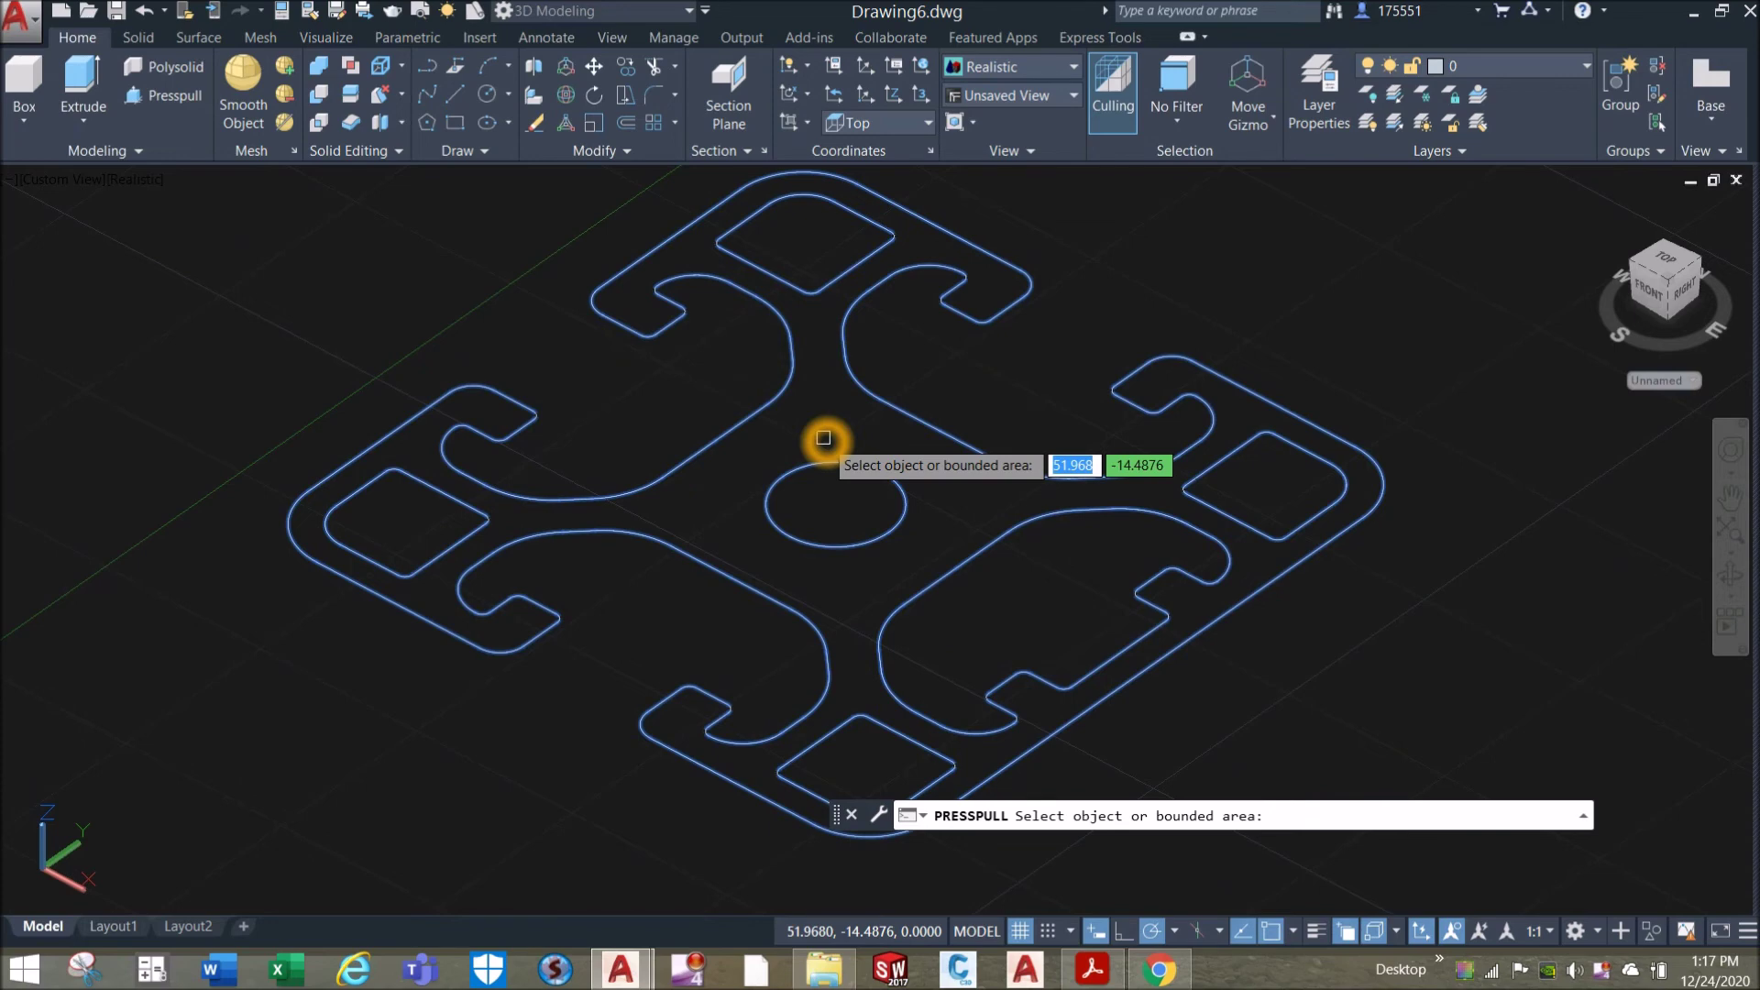
pyautogui.scroll(-5, 824, 438)
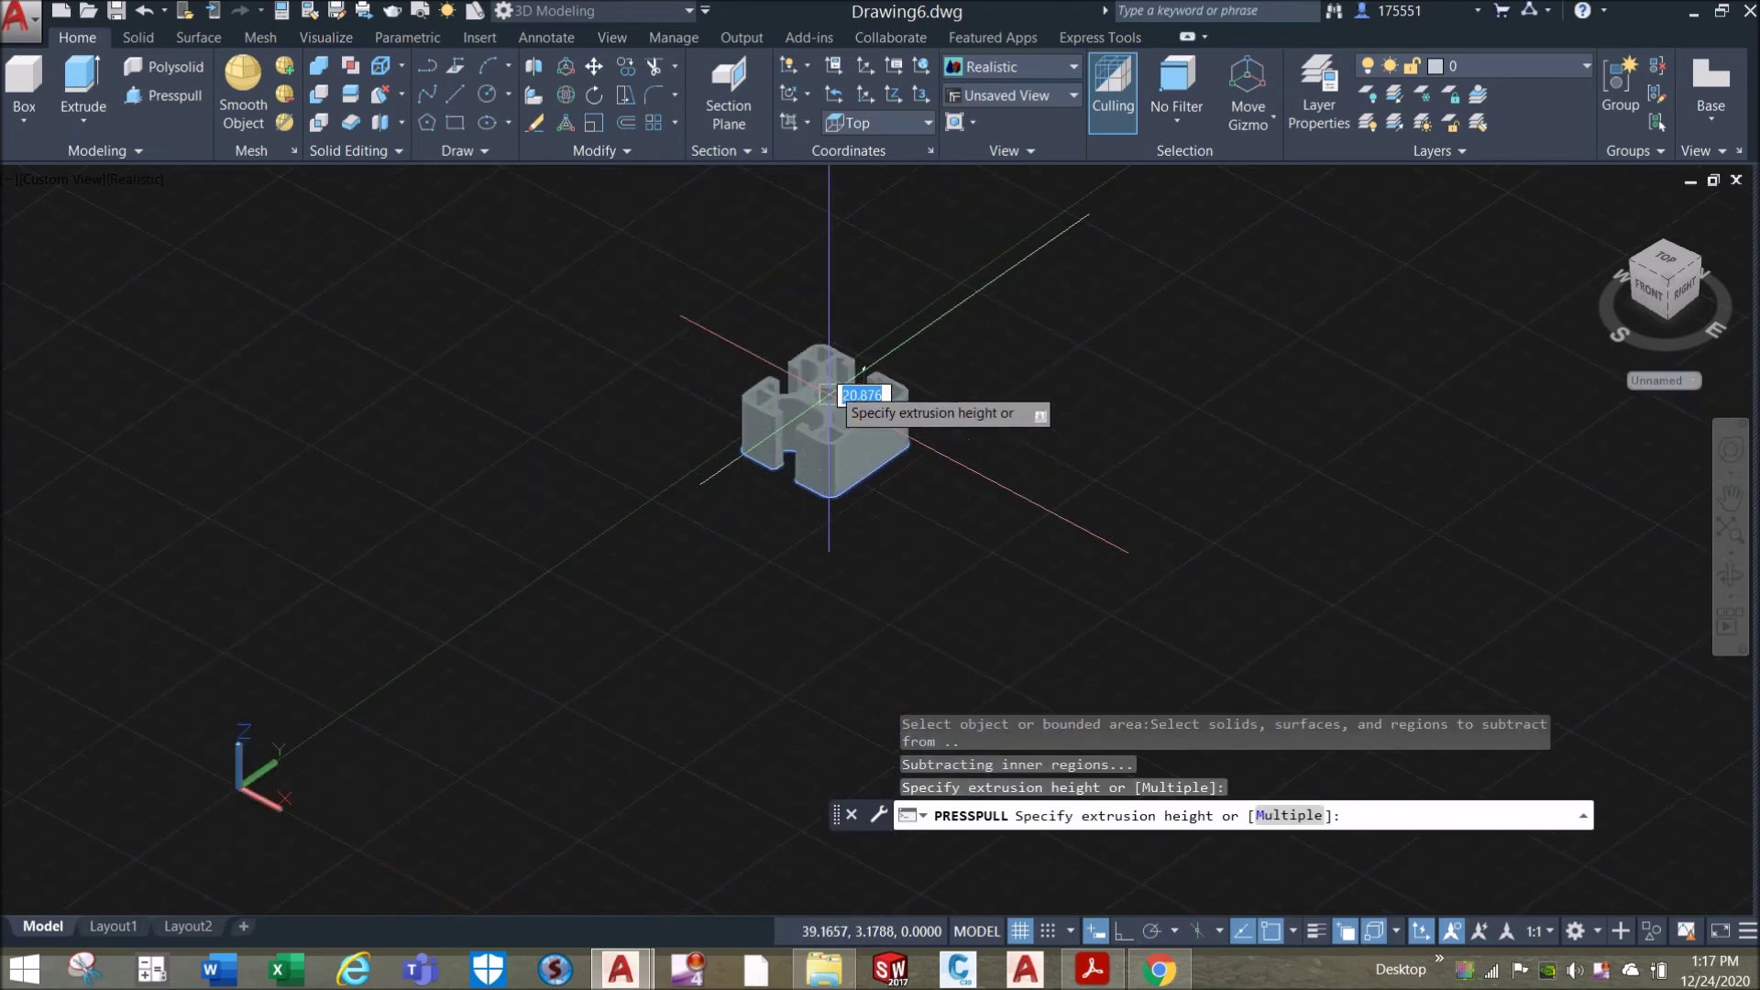
pyautogui.moveTo(806, 267); pyautogui.dragTo(806, 408, button='middle')
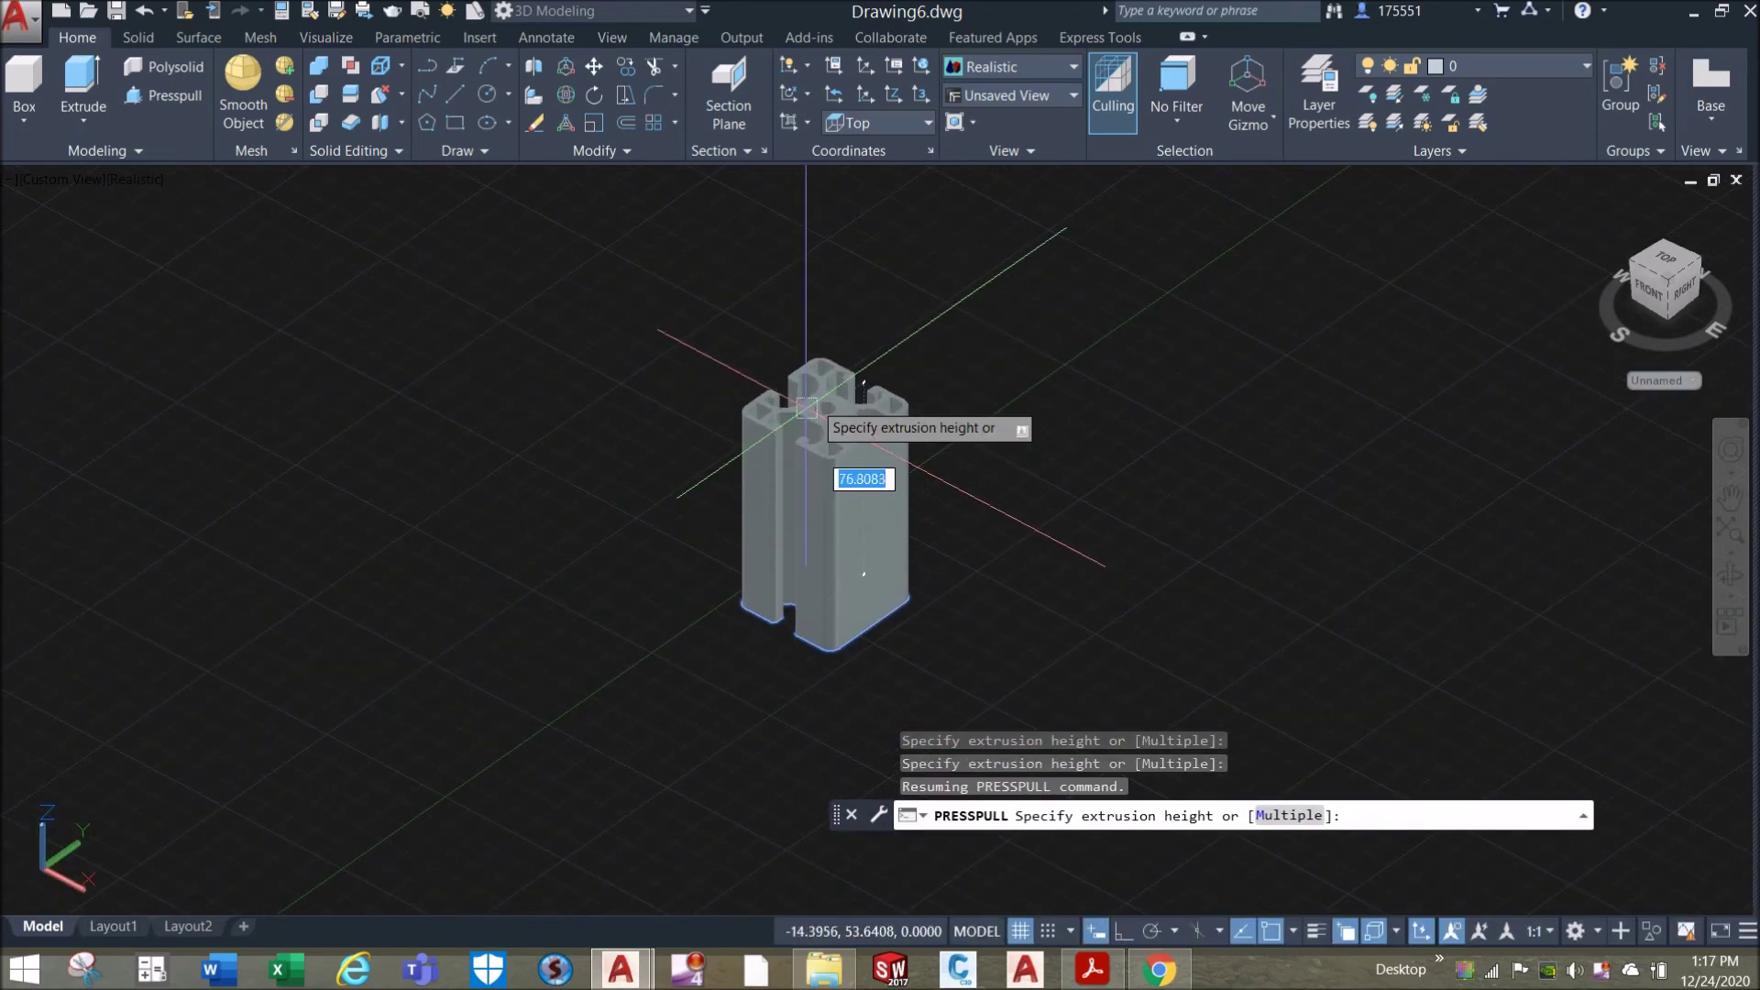
pyautogui.click(845, 320)
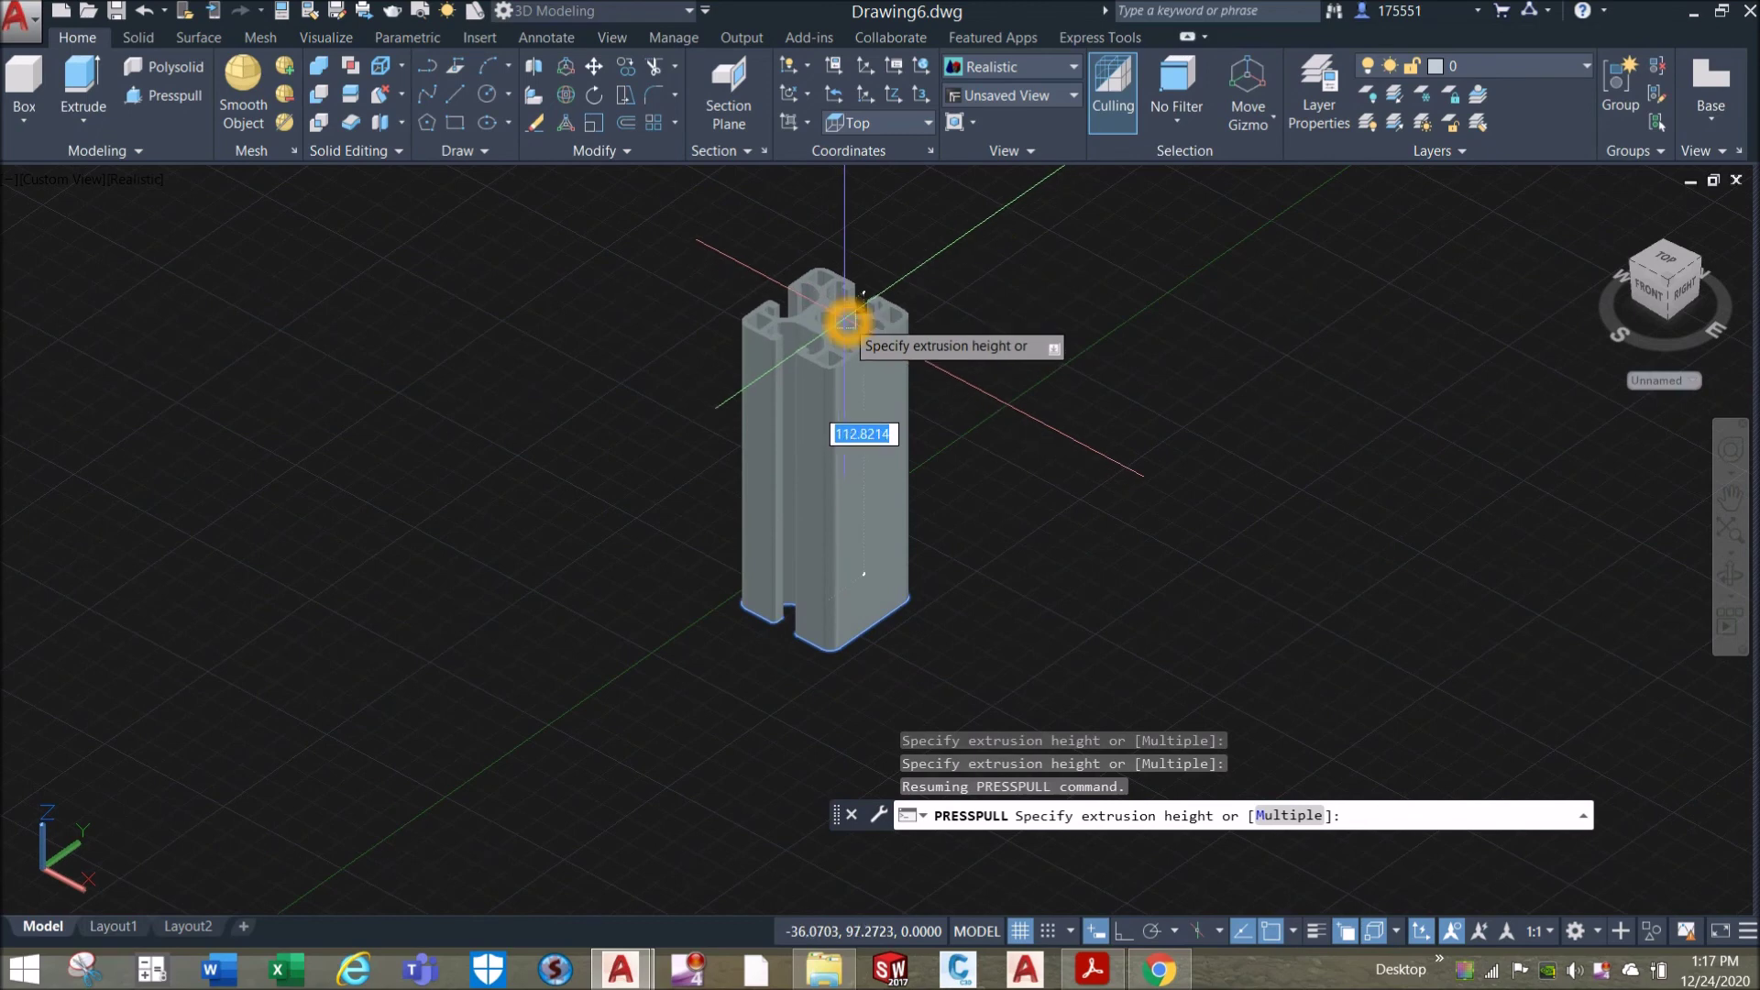
pyautogui.press('Return')
# Rotate the extruded solid about the Y axis with 3D Rotate so that it lies horizontally.
pyautogui.keyDown('shift'); pyautogui.moveTo(945, 322); pyautogui.dragTo(888, 402, button='middle'); pyautogui.keyUp('shift')
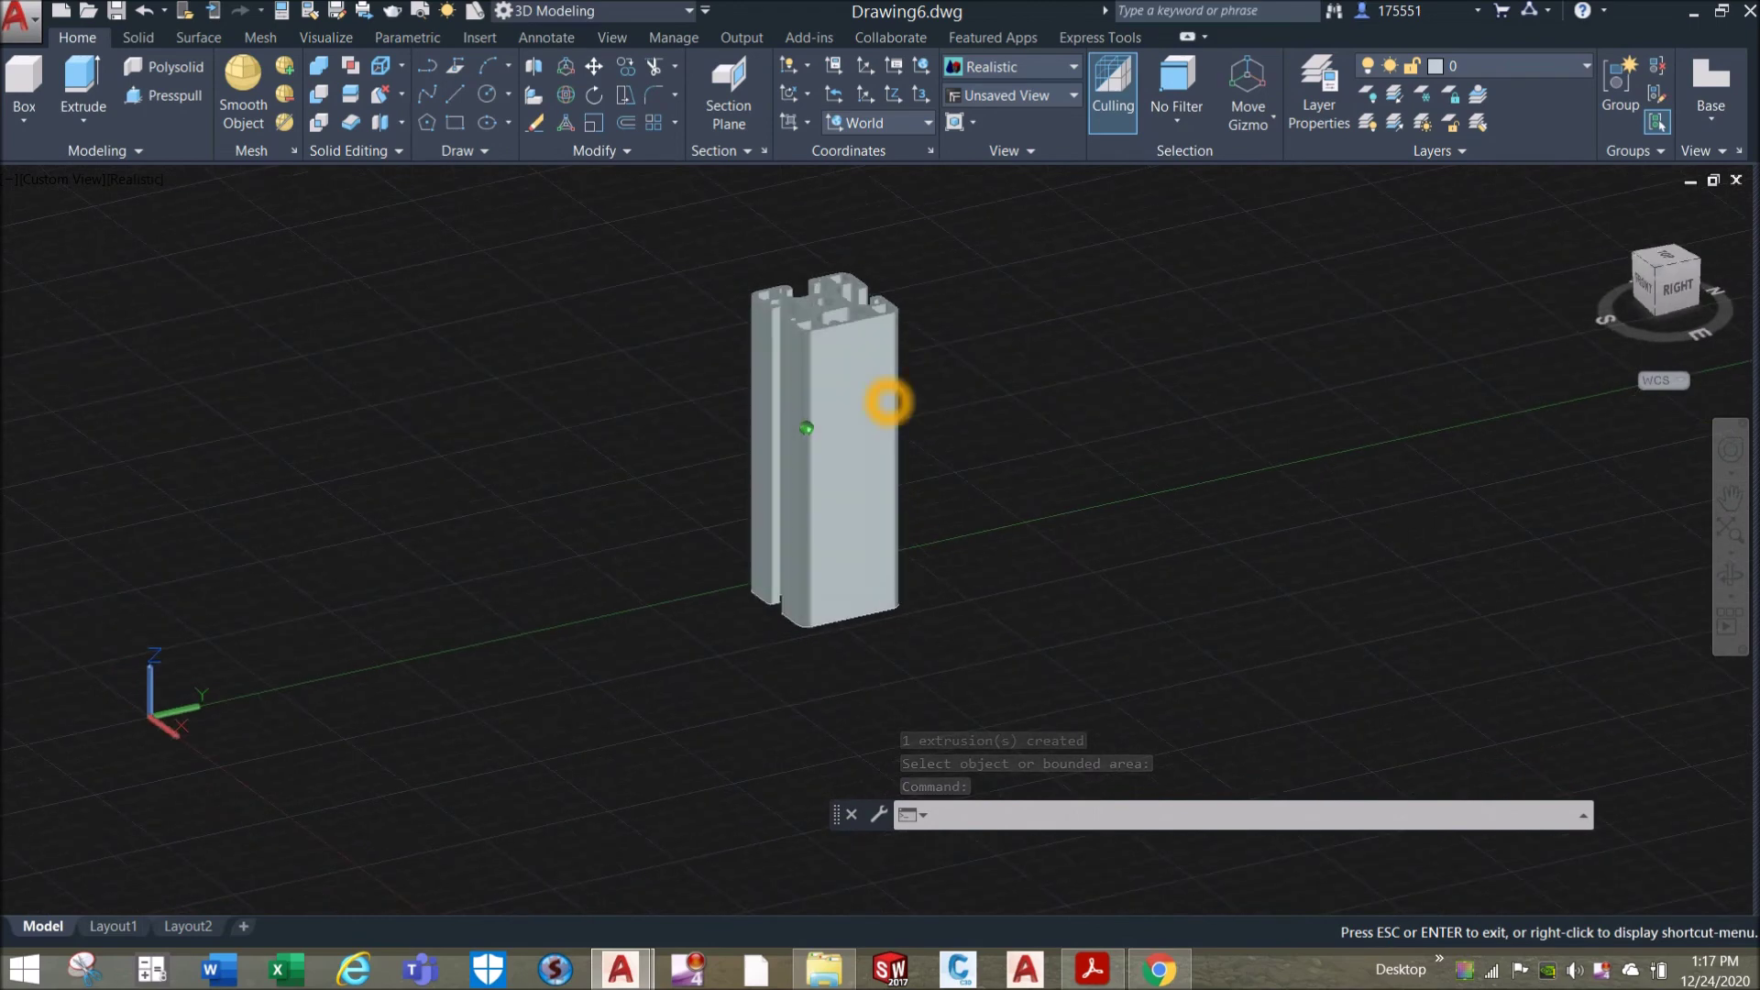
pyautogui.click(567, 95)
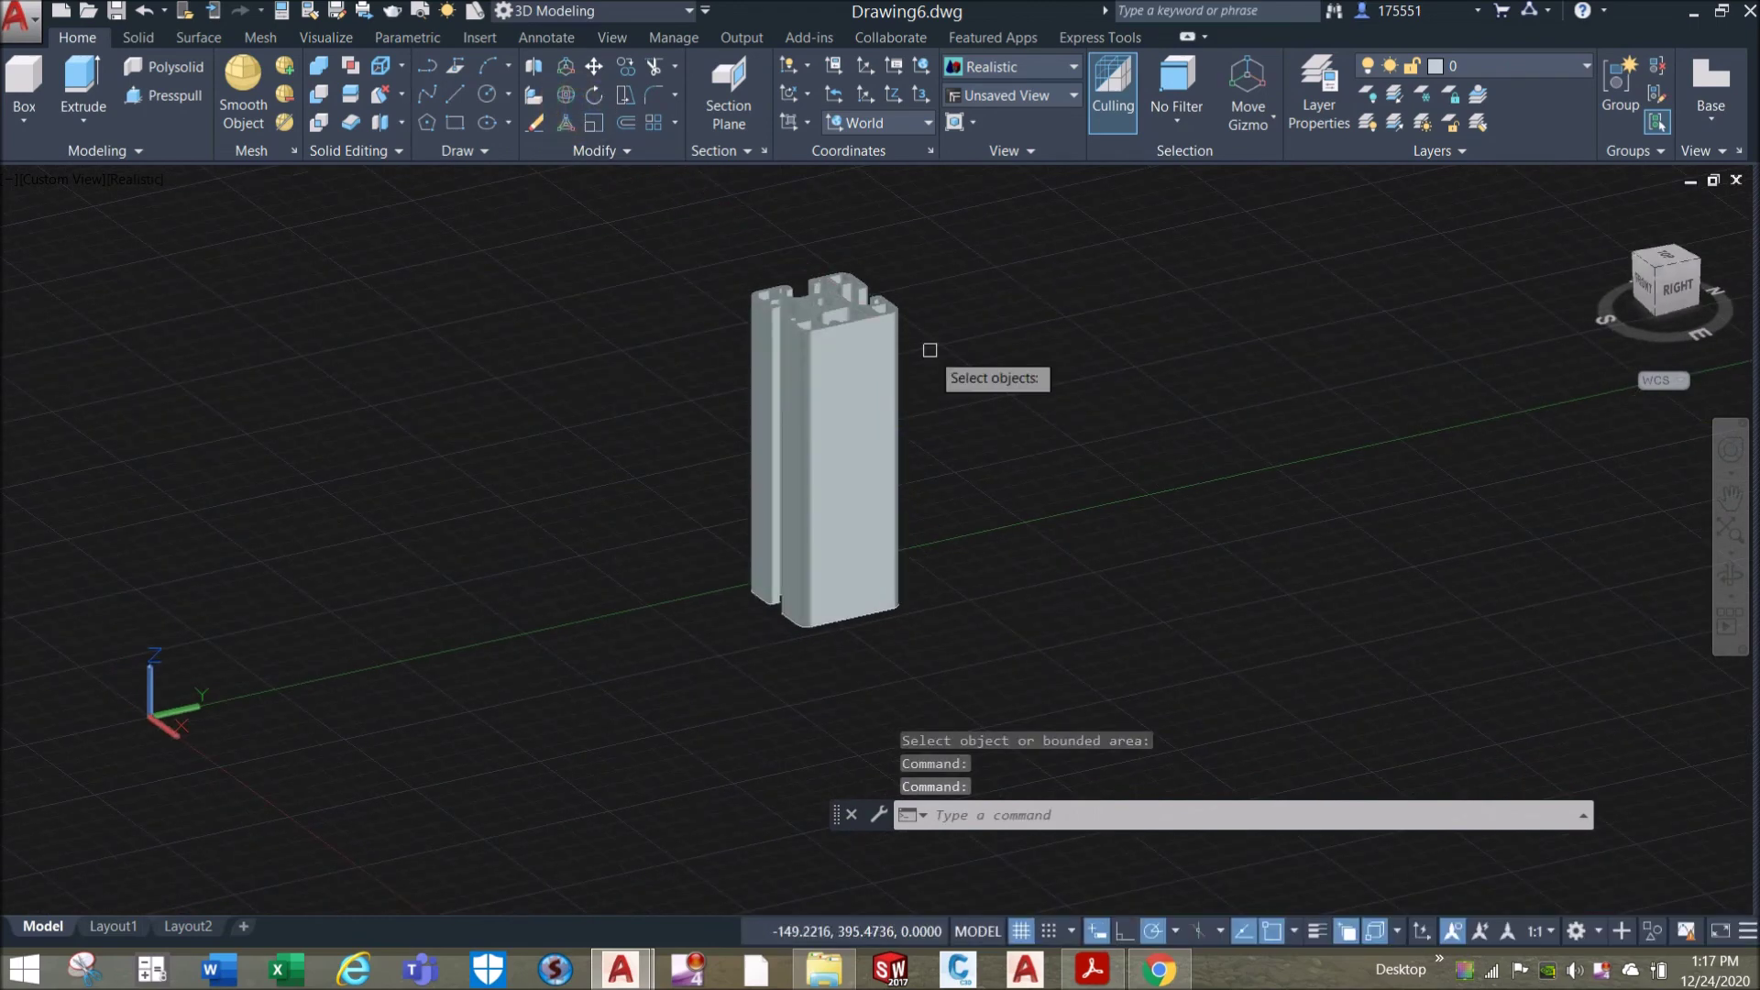
pyautogui.click(885, 385)
pyautogui.rightClick(986, 343)
pyautogui.scroll(4, 1027, 353)
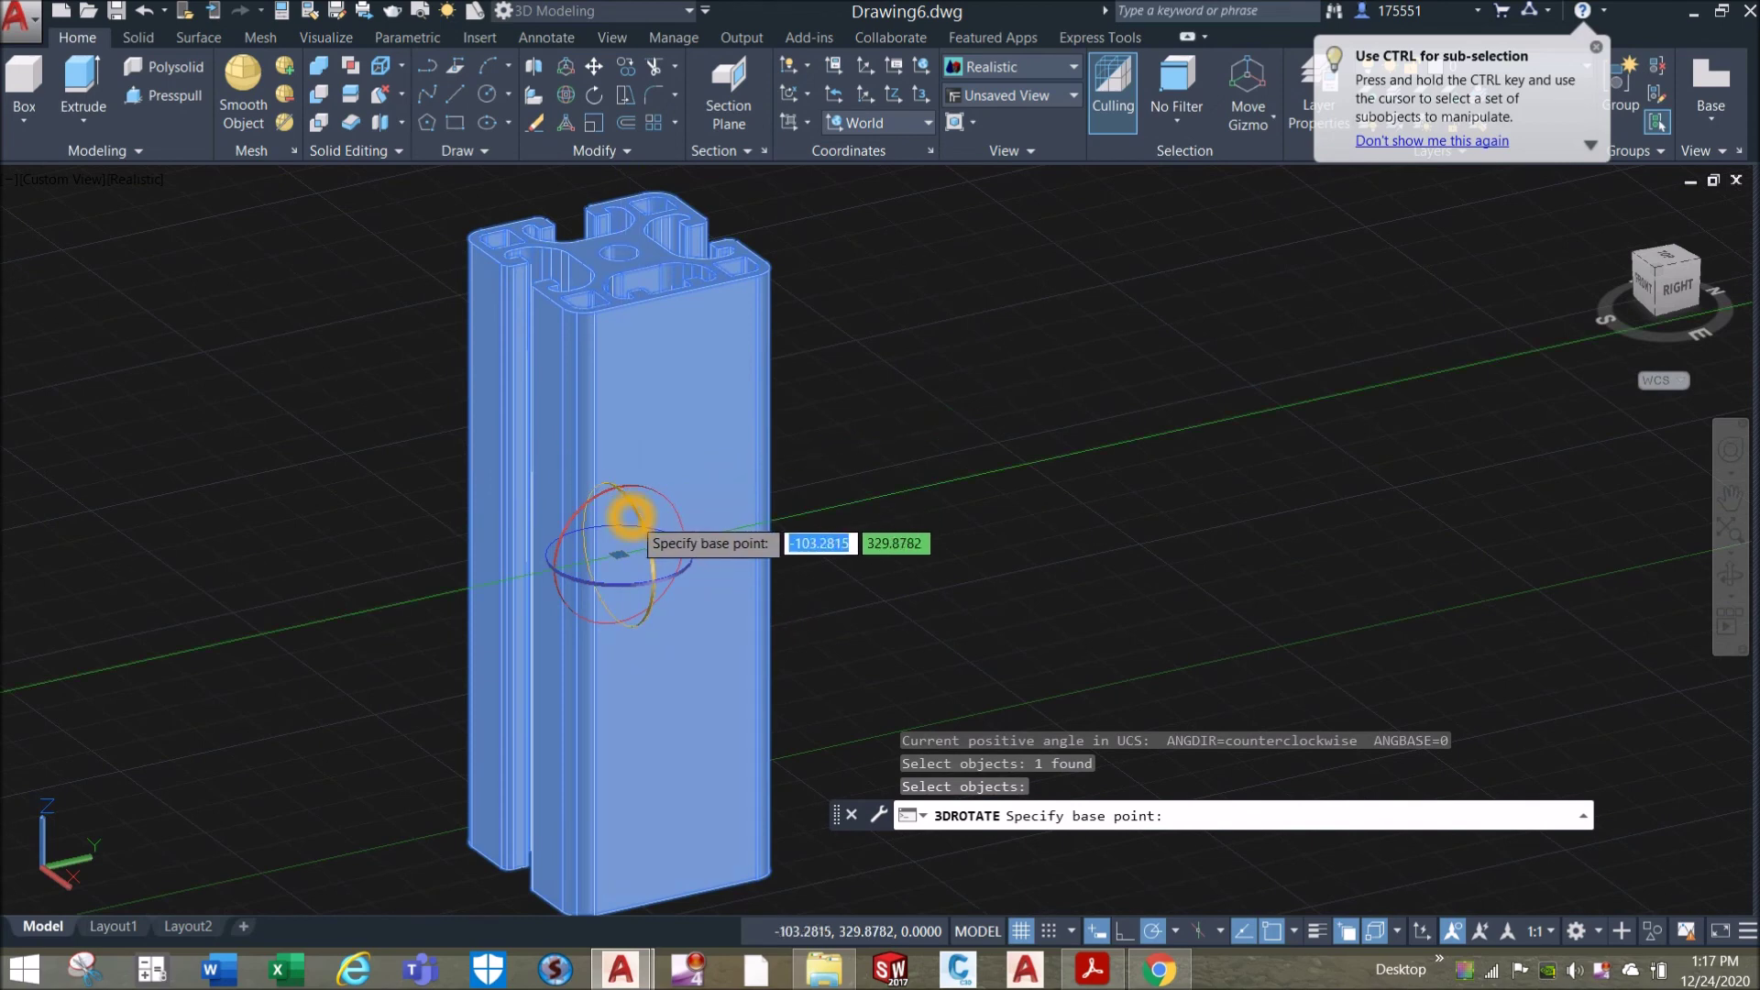
pyautogui.moveTo(880, 561); pyautogui.dragTo(1206, 507, button='middle')
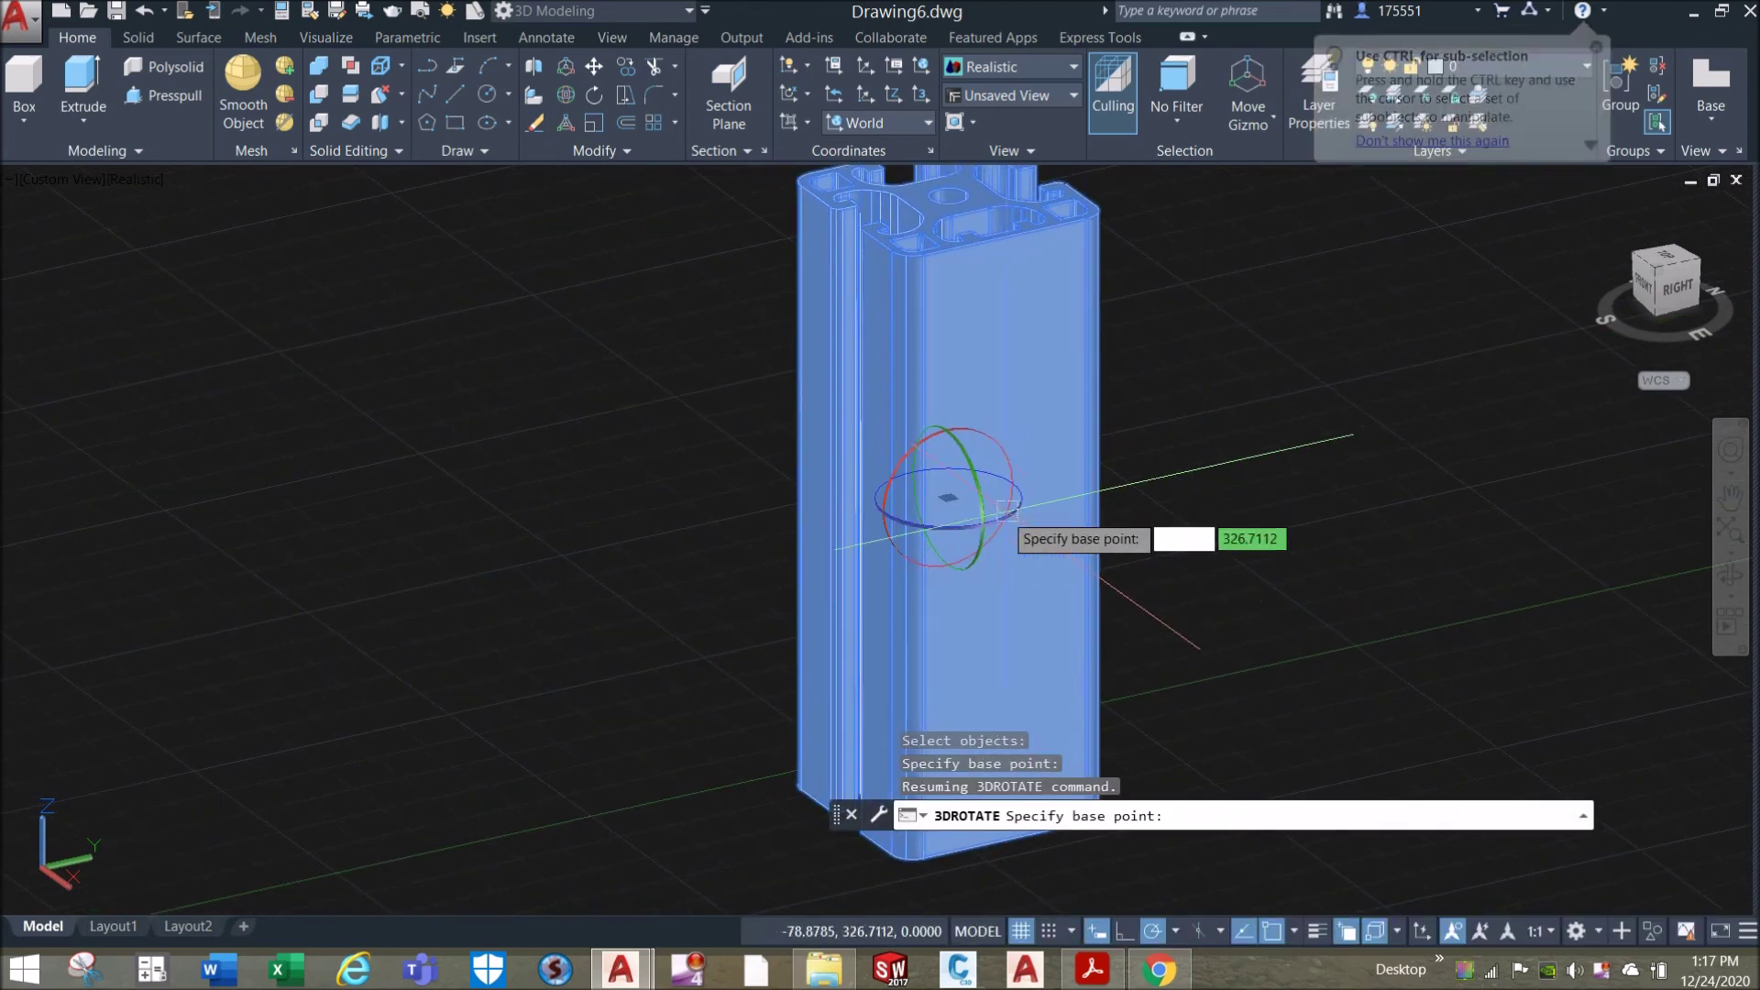
pyautogui.scroll(3, 1013, 542)
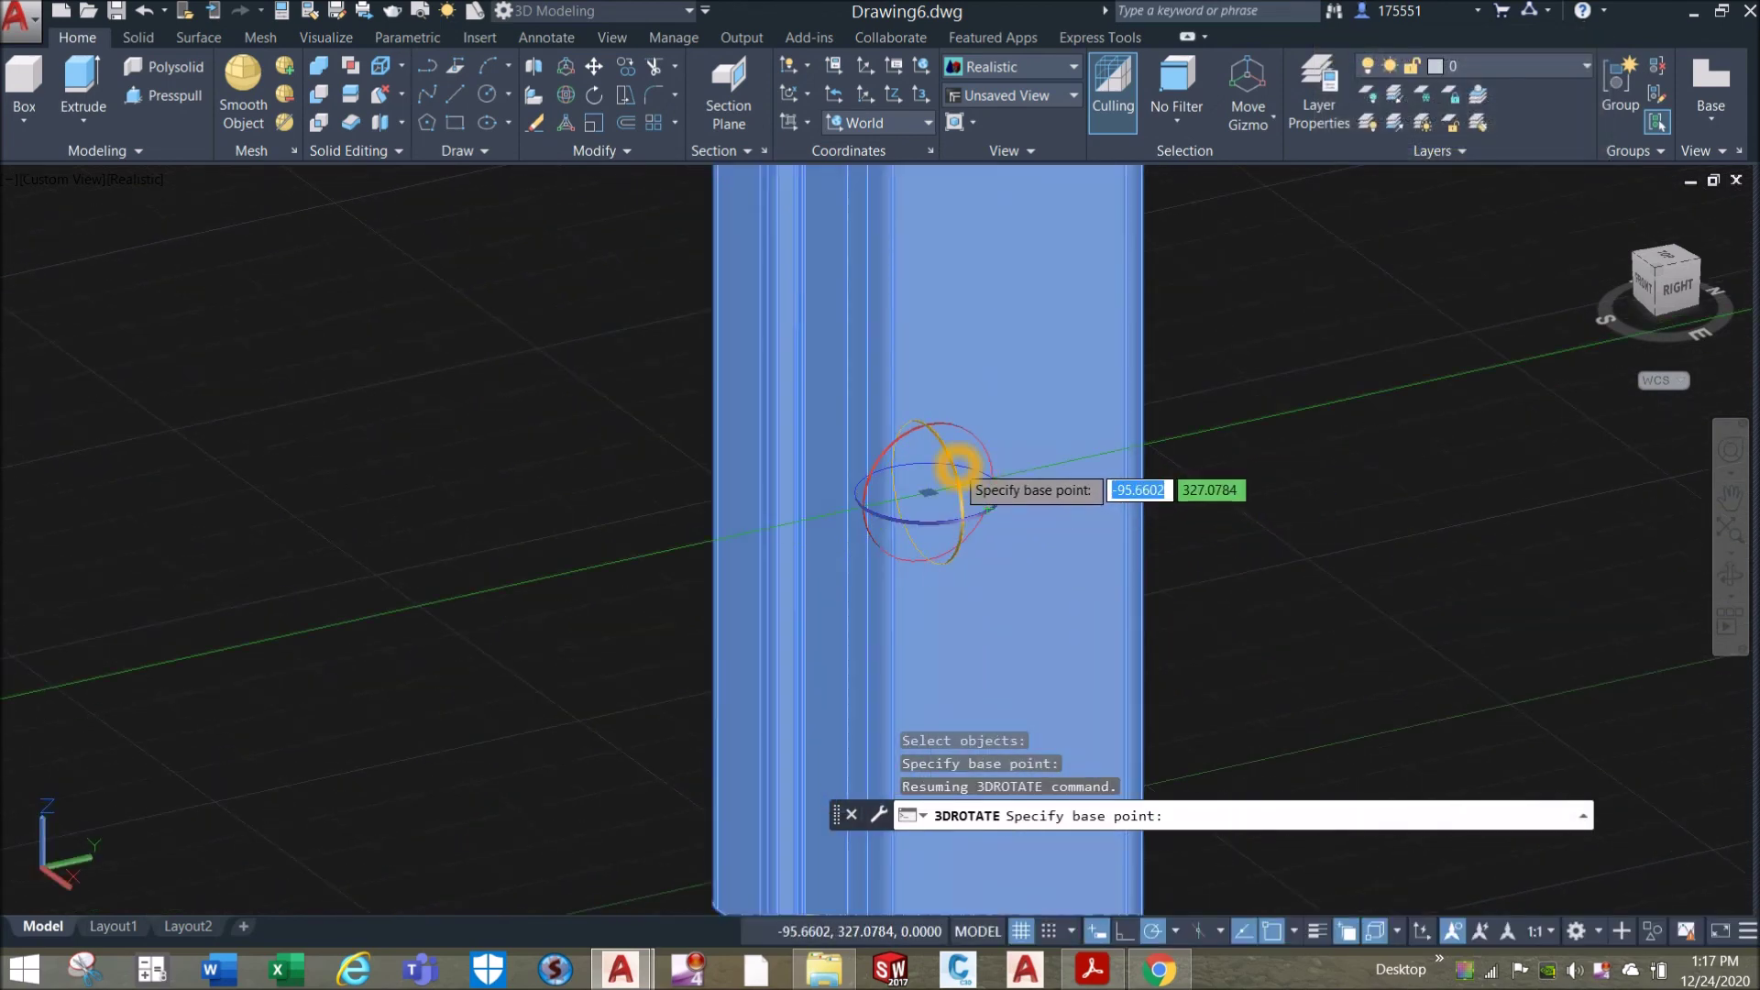
pyautogui.click(955, 462)
pyautogui.scroll(-5, 1061, 421)
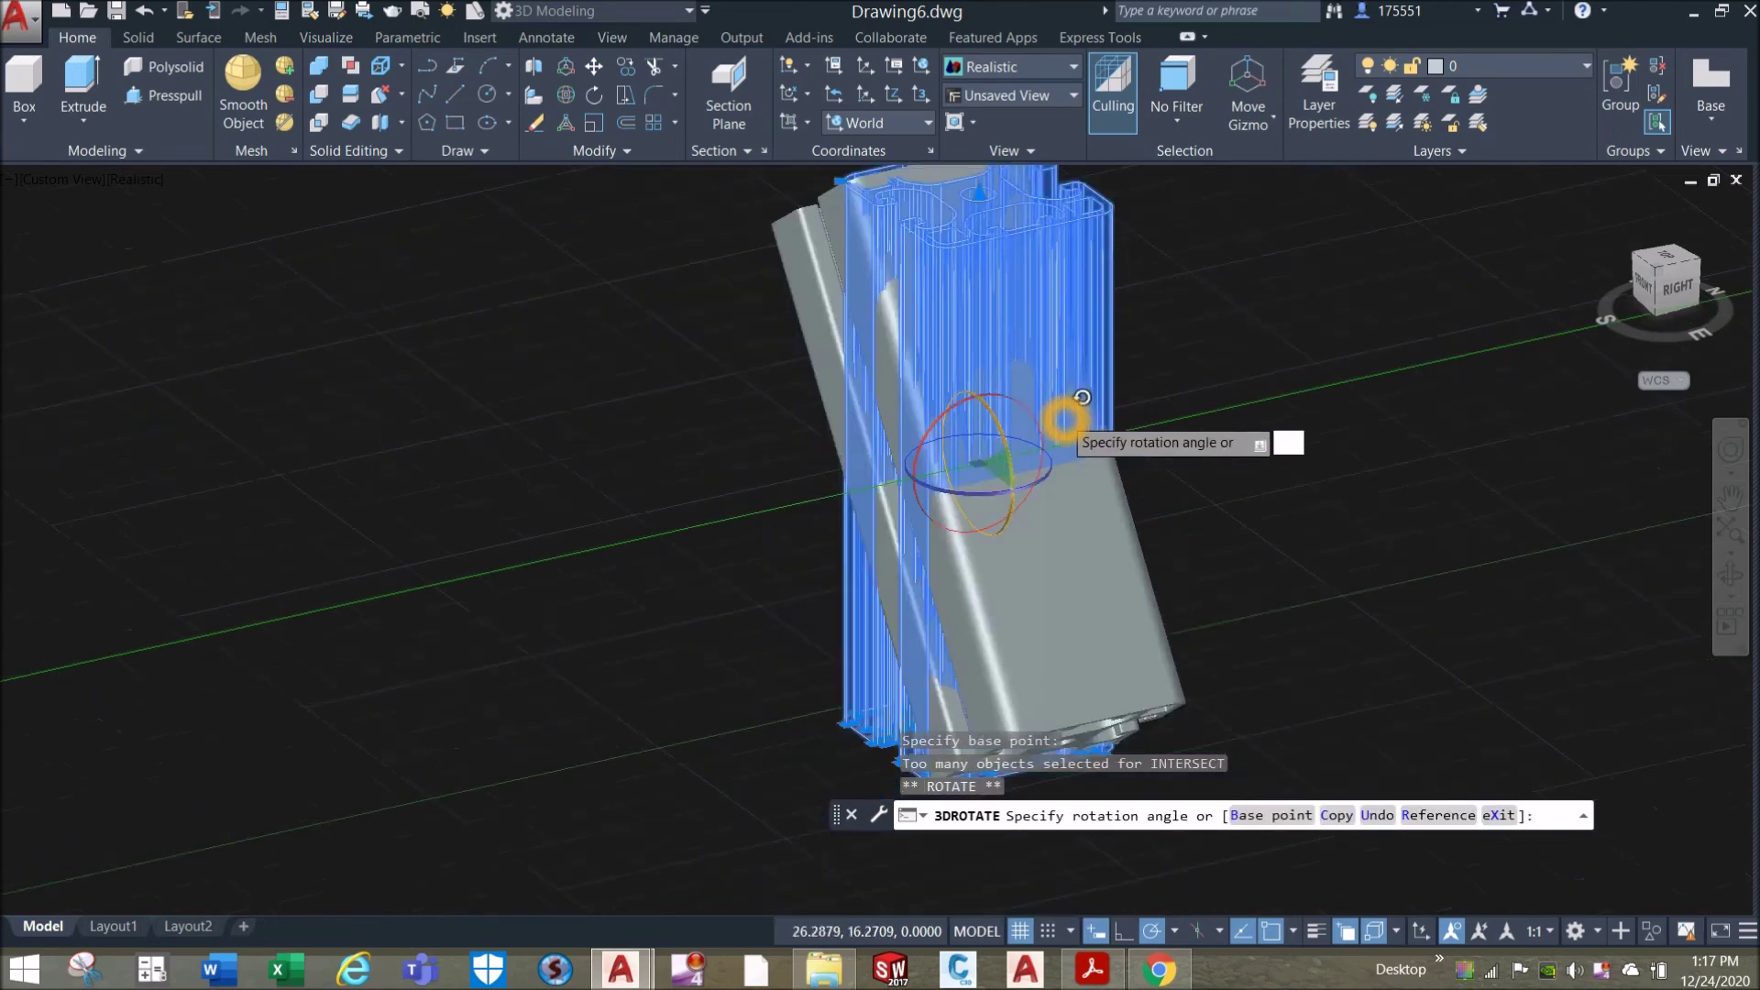
pyautogui.moveTo(1014, 181); pyautogui.dragTo(1007, 299, button='middle')
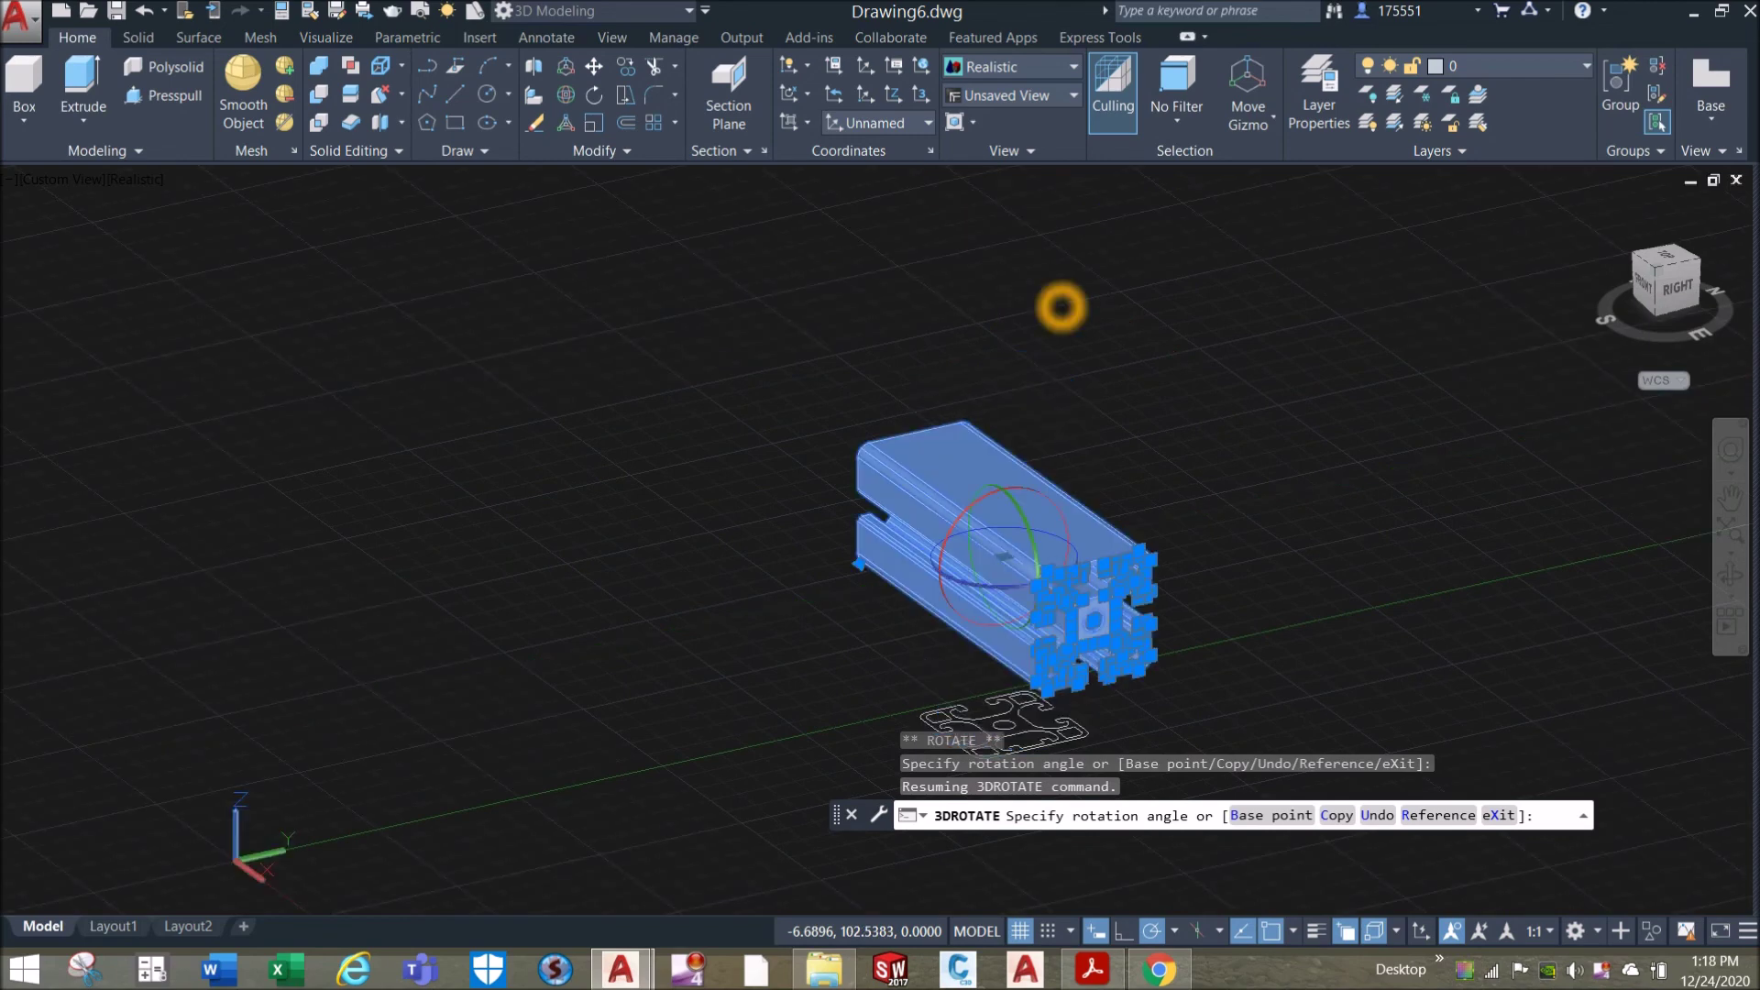
pyautogui.press('Escape')
pyautogui.press('Escape')
# Move the rotated extrusion along the ground plane, away from the original 2D profile.
pyautogui.scroll(3, 1061, 503)
pyautogui.moveTo(945, 458)
pyautogui.mouseDown(button='middle')
pyautogui.moveTo(958, 356)
pyautogui.moveTo(944, 482)
pyautogui.mouseUp(button='middle')
pyautogui.click(991, 383)
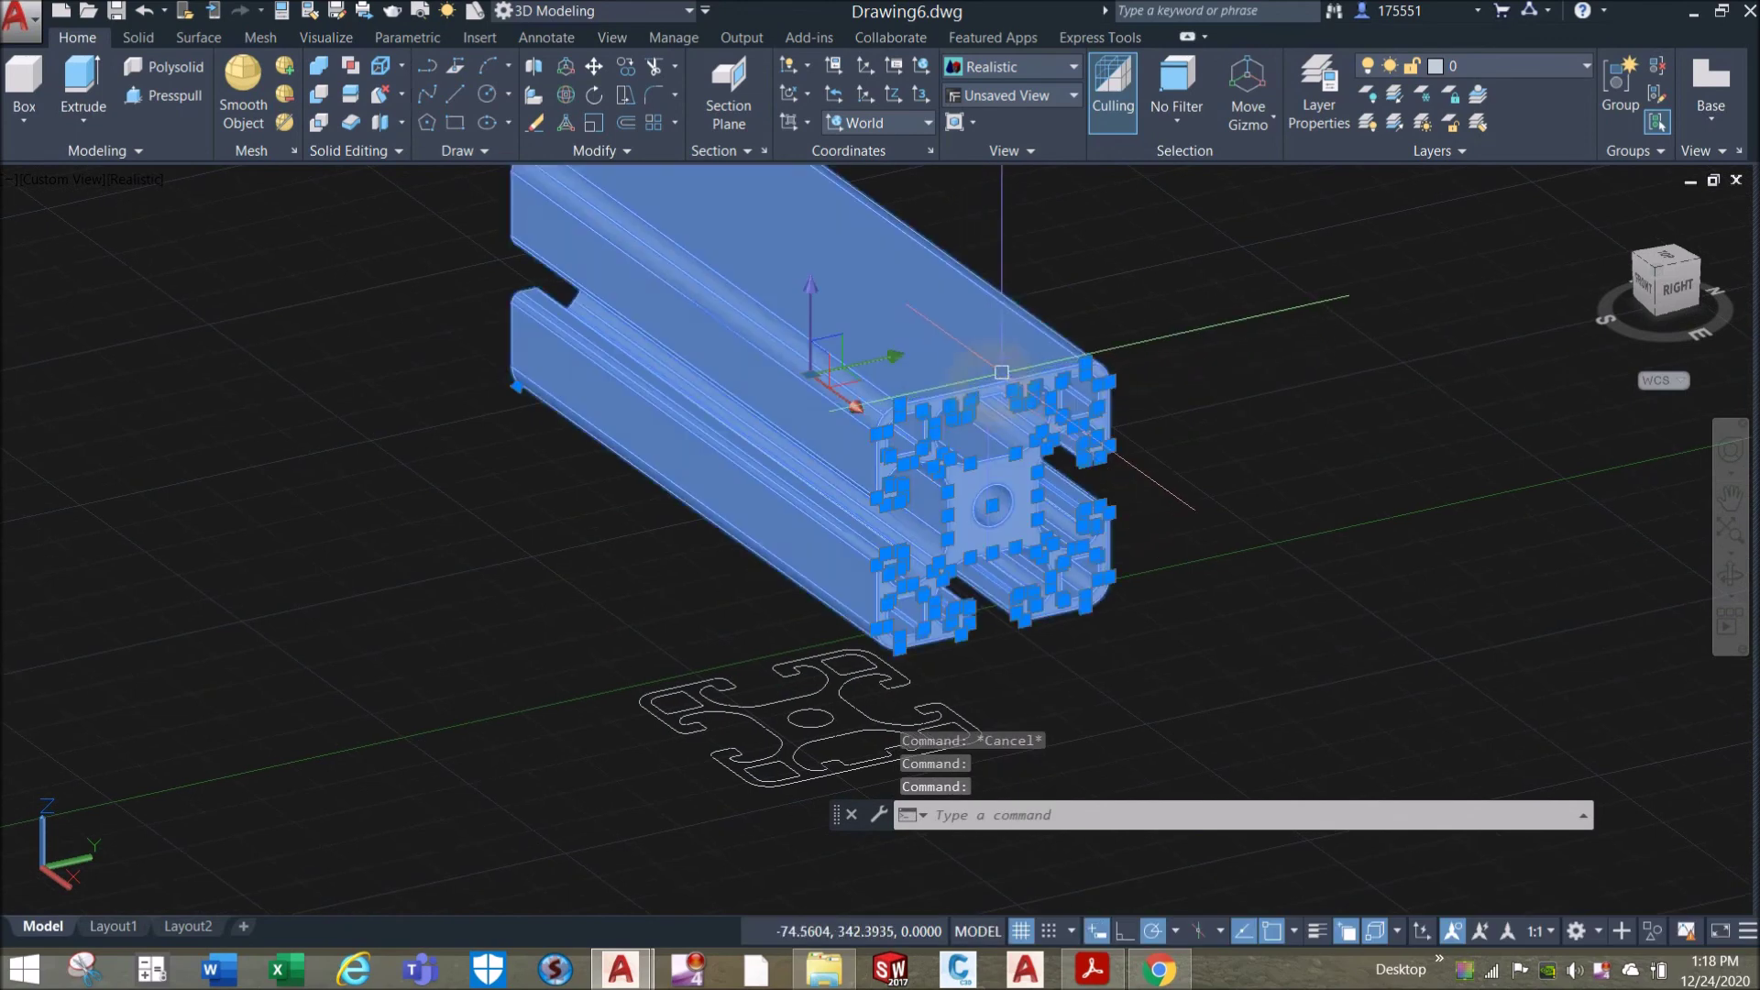
pyautogui.rightClick(1153, 316)
pyautogui.click(1198, 456)
pyautogui.click(1182, 496)
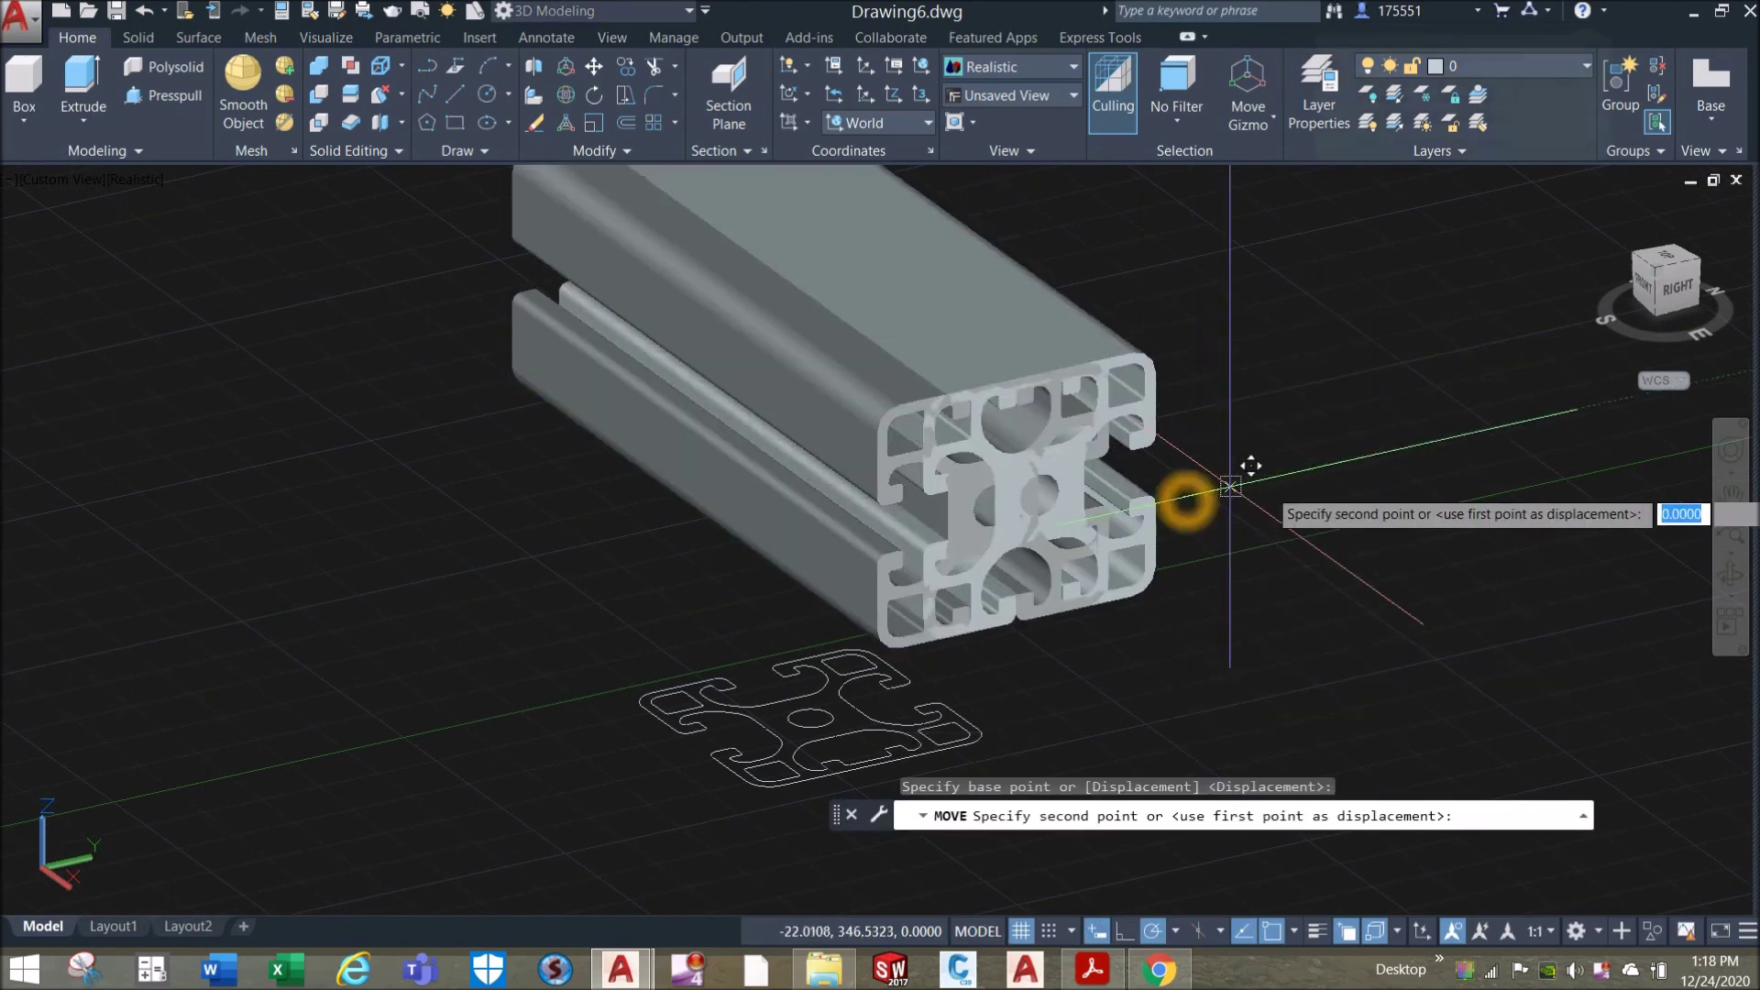
pyautogui.click(1521, 436)
# Delete all the leftover 2D profile geometry lying on the ground plane.
pyautogui.moveTo(1017, 658); pyautogui.dragTo(979, 470, button='middle')
pyautogui.click(982, 609)
pyautogui.click(562, 381)
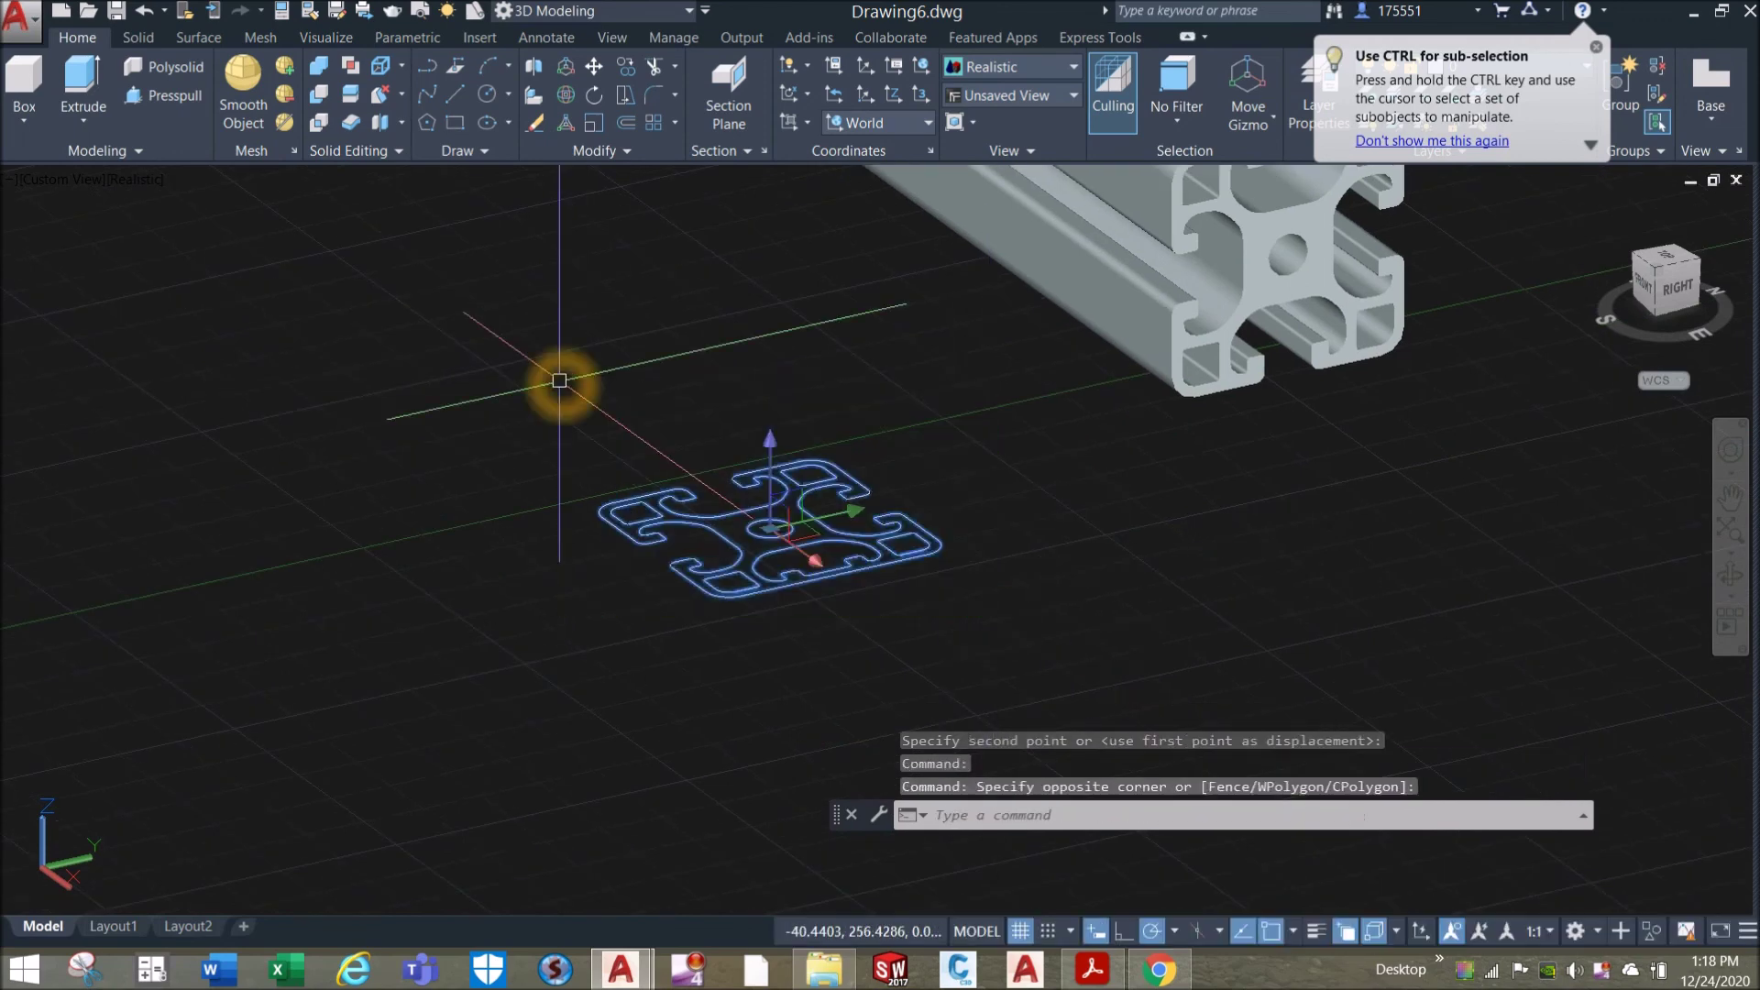
pyautogui.press('Delete')
# Apply the Flaked Reflective - Beige material from the Autodesk Library's Metallic Paint category to the extrusion and close the Materials Browser.
pyautogui.moveTo(1022, 440)
pyautogui.mouseDown(button='middle')
pyautogui.moveTo(798, 590)
pyautogui.moveTo(843, 596)
pyautogui.mouseUp(button='middle')
pyautogui.write('m')
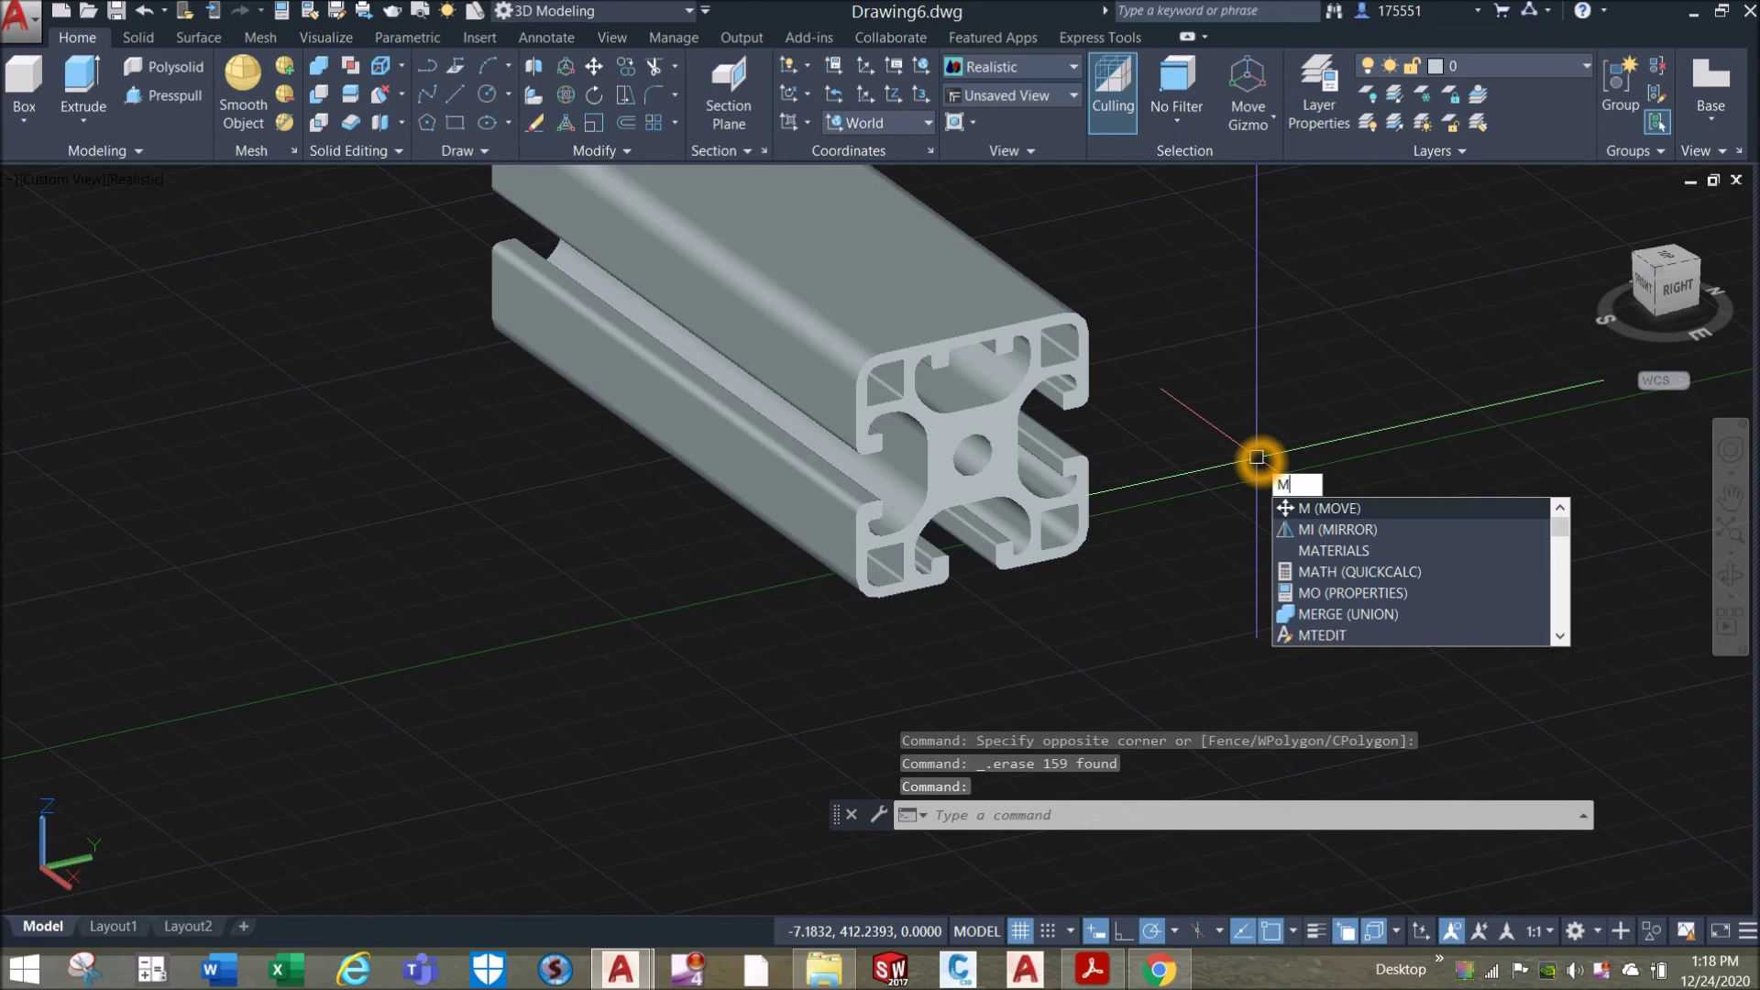
pyautogui.click(1348, 549)
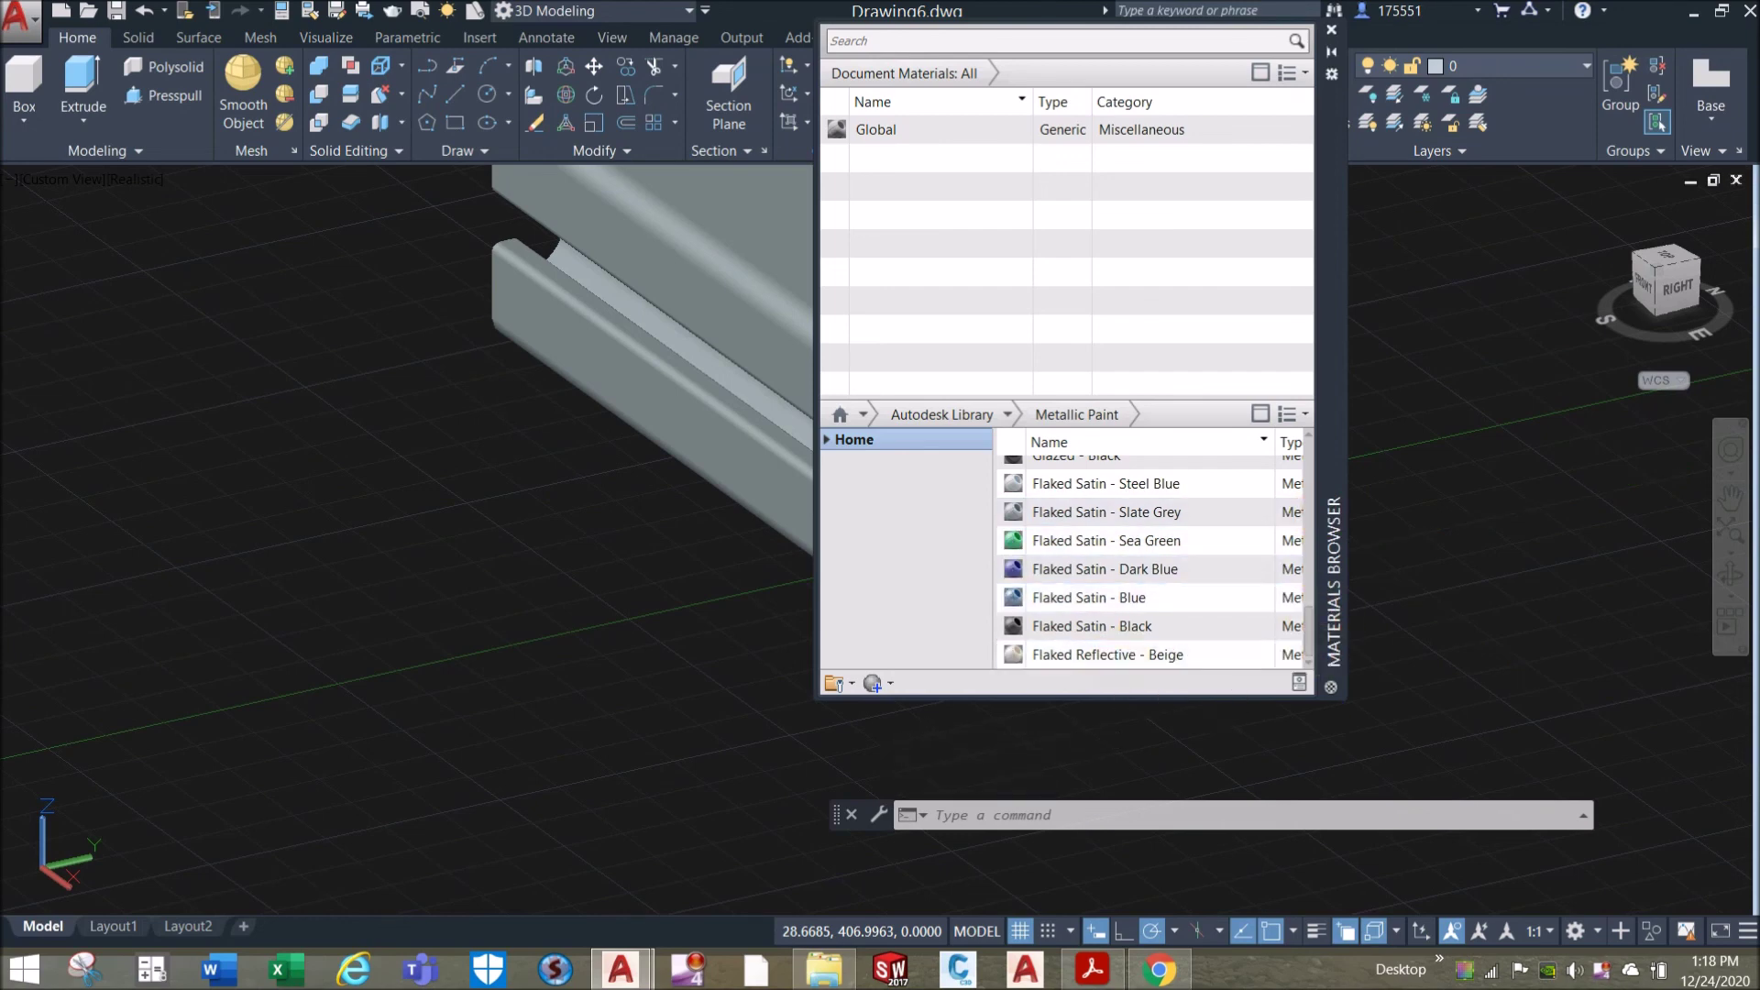
pyautogui.moveTo(1100, 654); pyautogui.dragTo(641, 366)
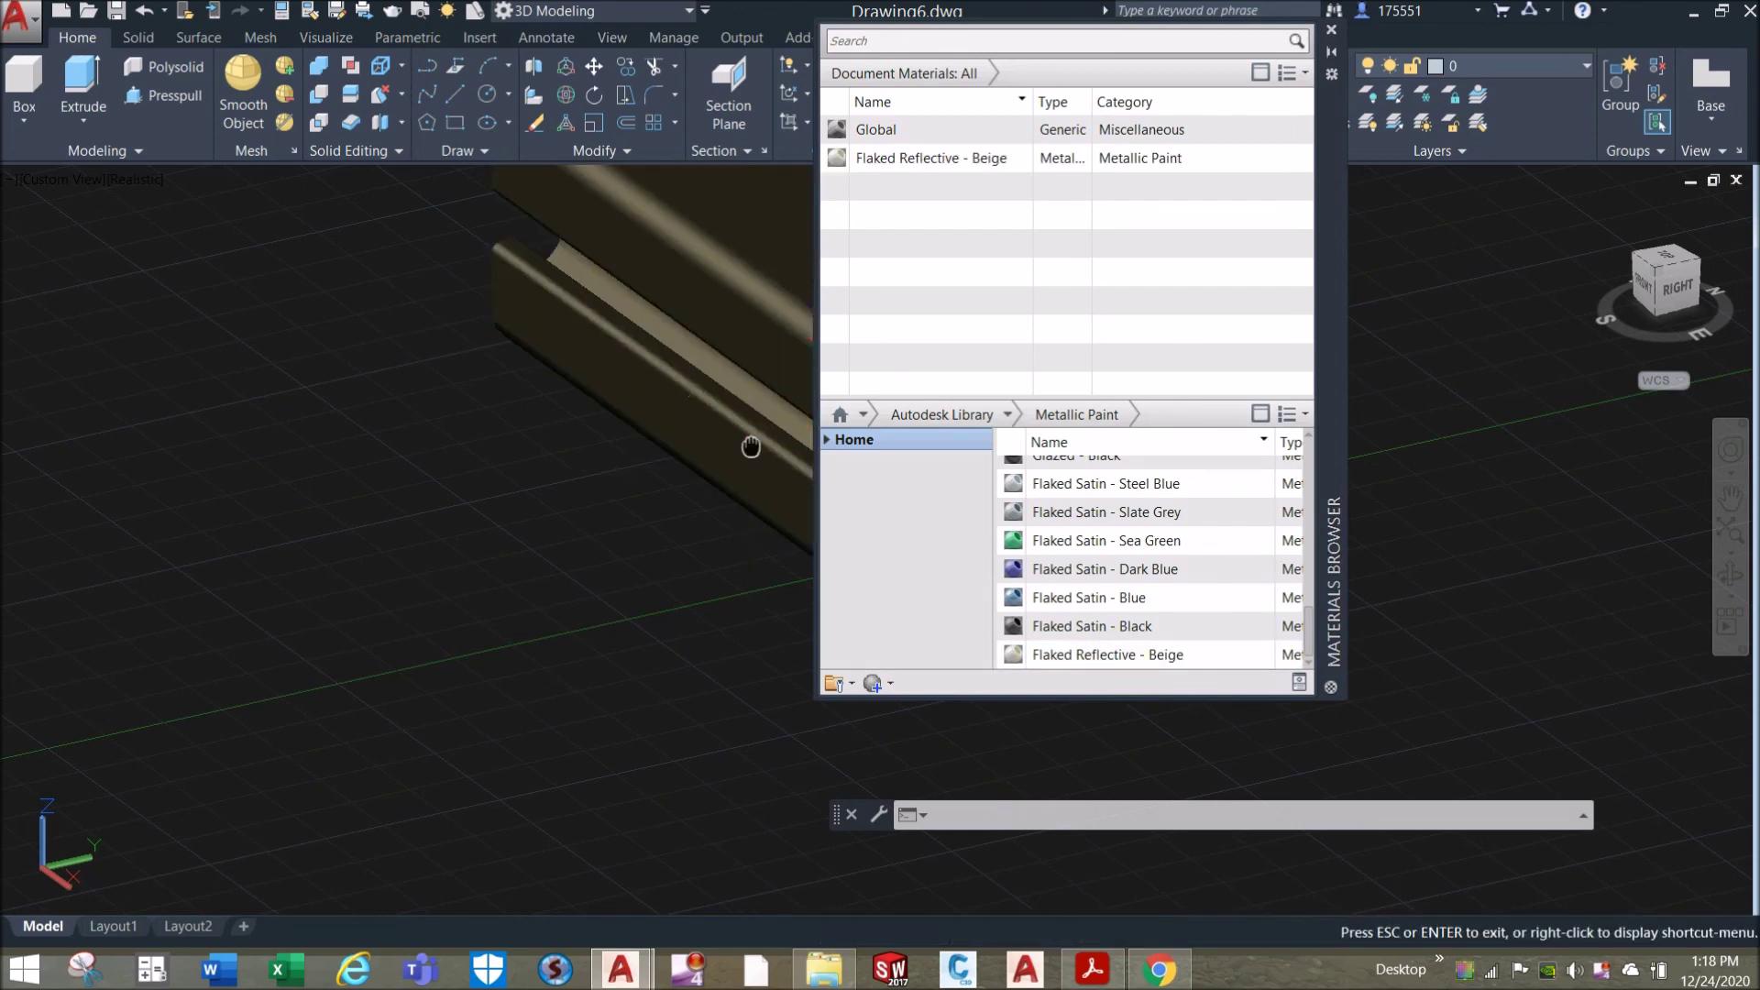
pyautogui.click(1332, 30)
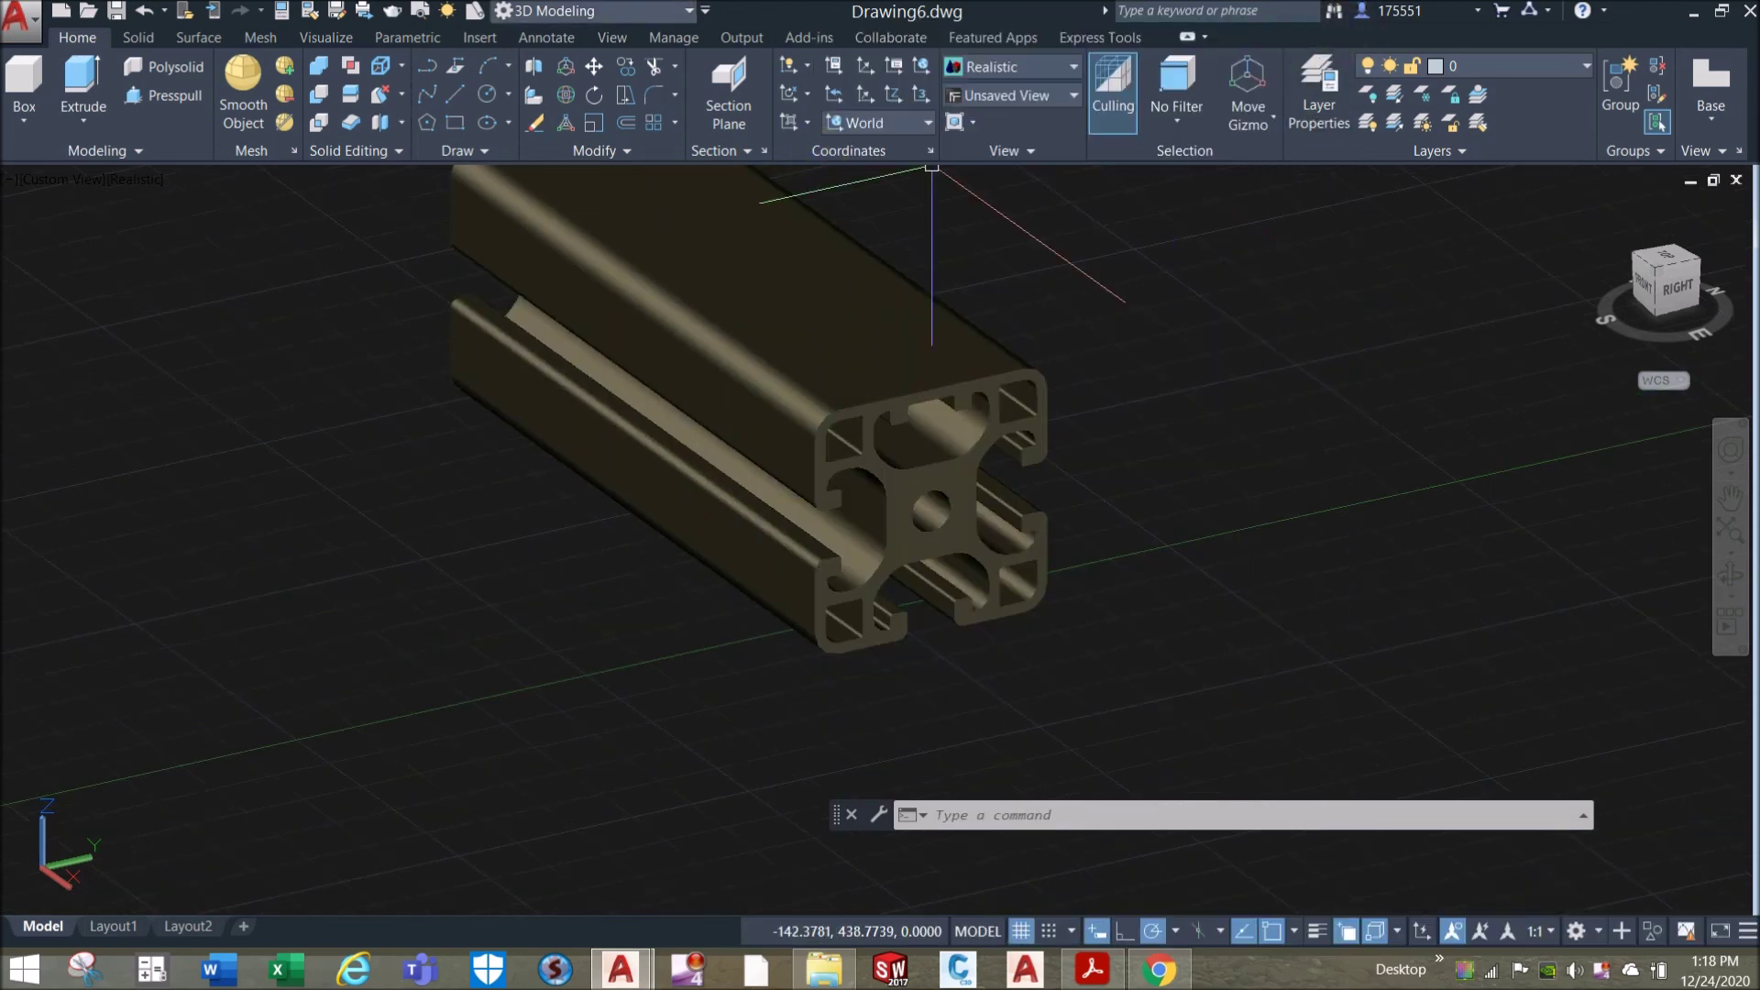
# Adjust the default lighting to an exposure of 7.40 and a white balance of 7173.
pyautogui.click(327, 38)
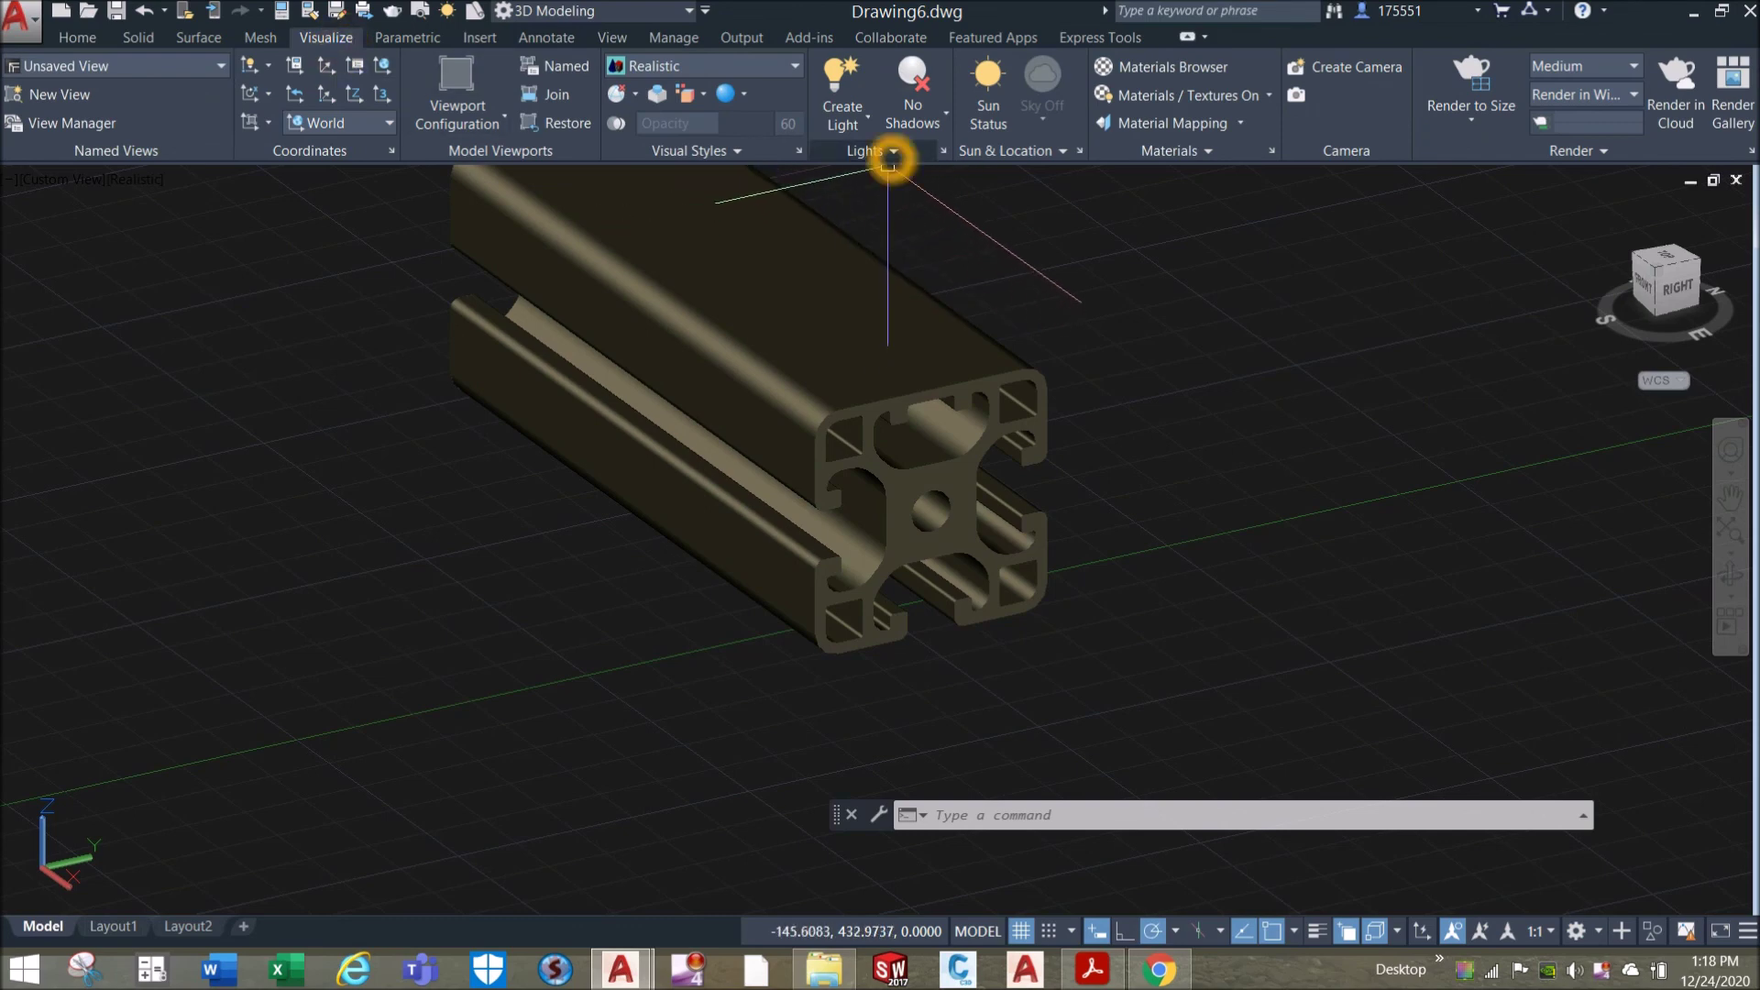
pyautogui.click(896, 152)
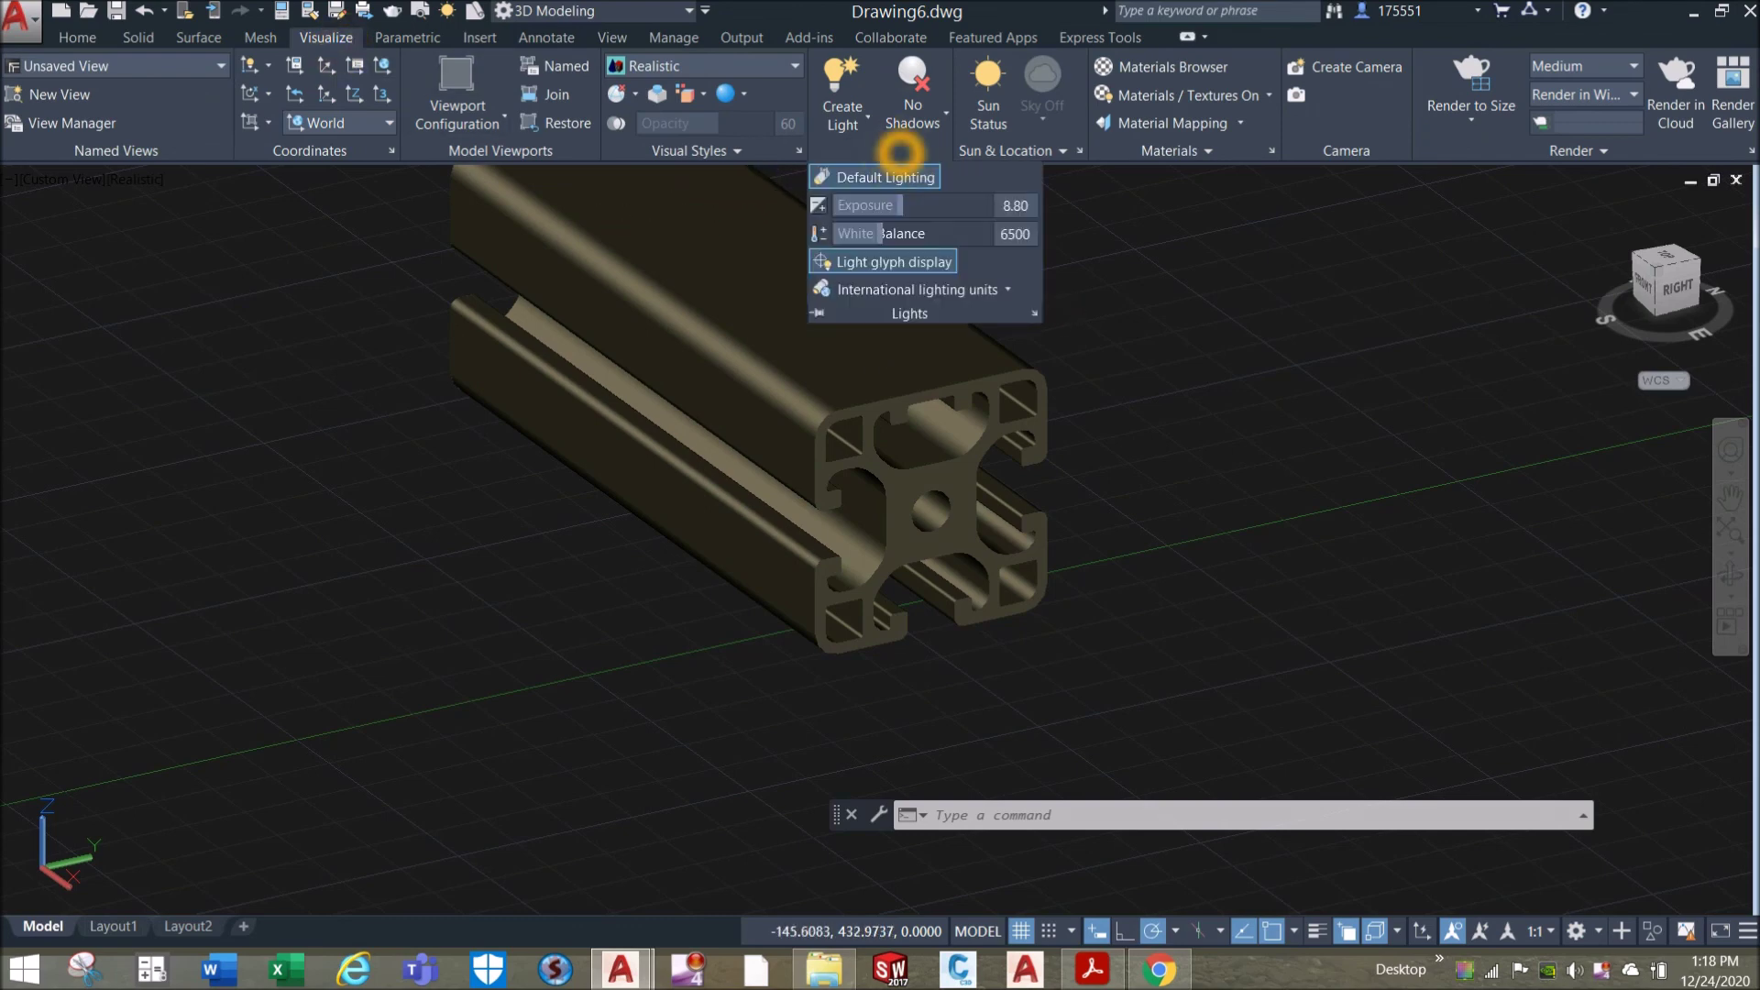
pyautogui.moveTo(908, 205); pyautogui.dragTo(885, 208)
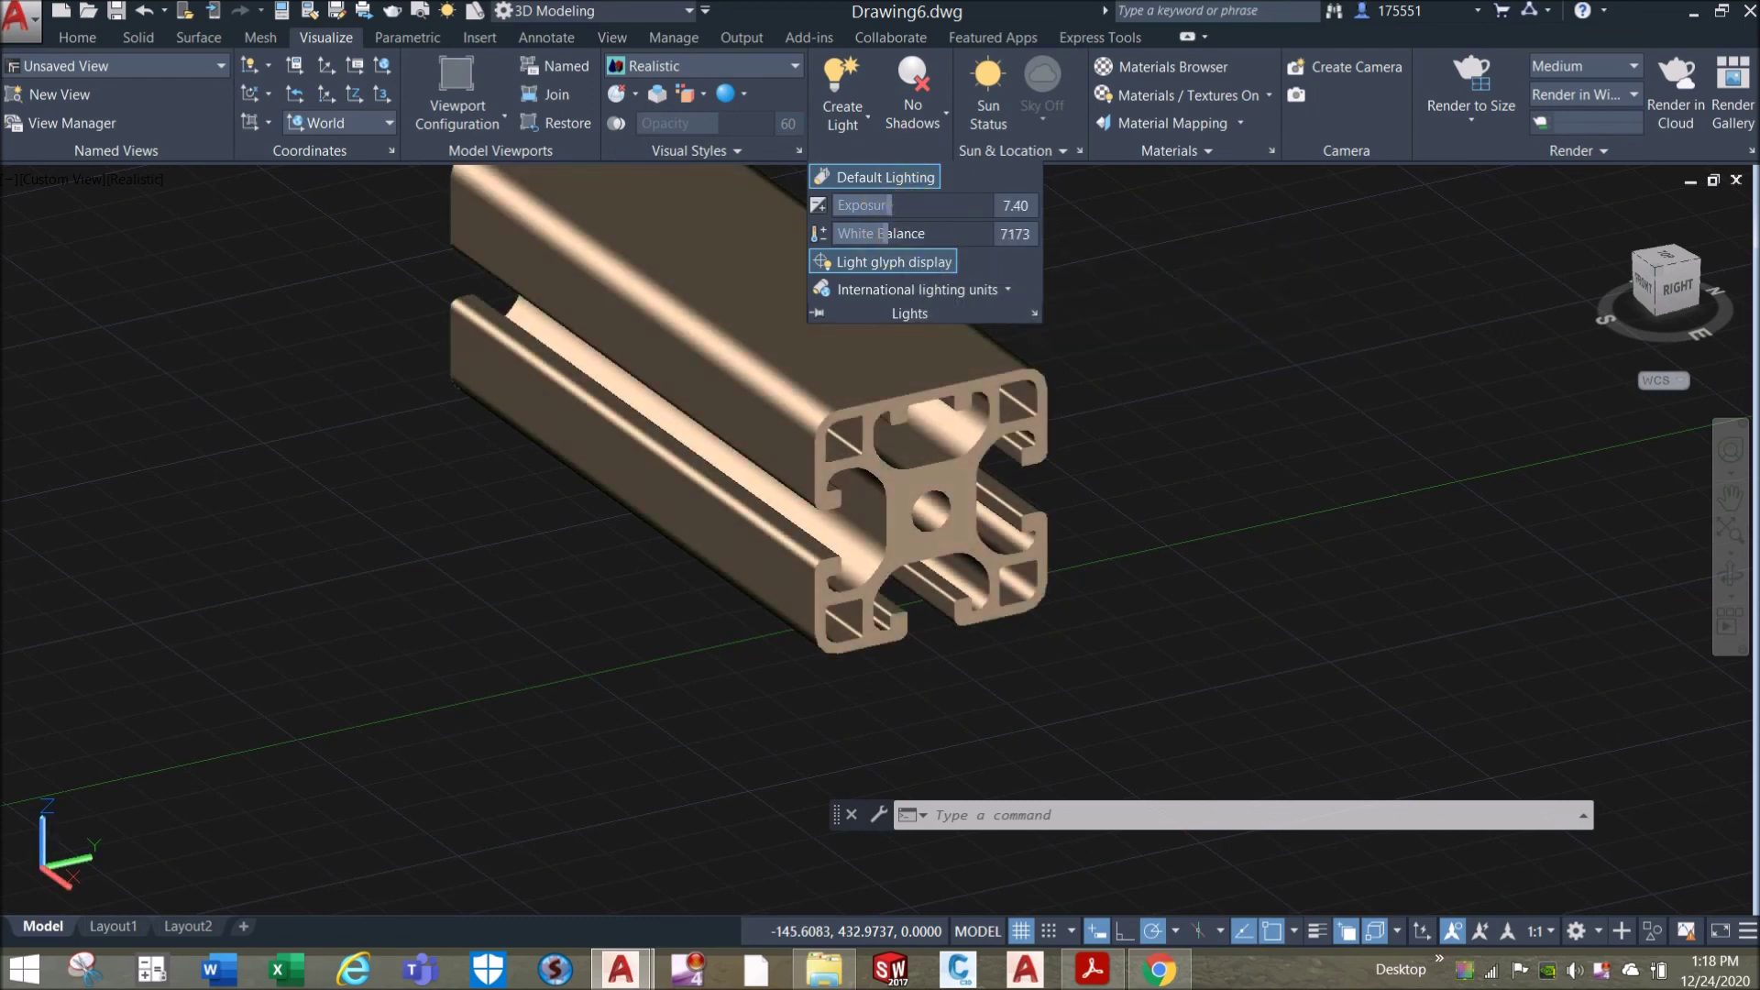
# Turn off the grid display around the finished aluminum extrusion model.
pyautogui.keyDown('shift'); pyautogui.moveTo(1226, 366); pyautogui.dragTo(1301, 431, button='middle'); pyautogui.keyUp('shift')
pyautogui.click(1021, 930)
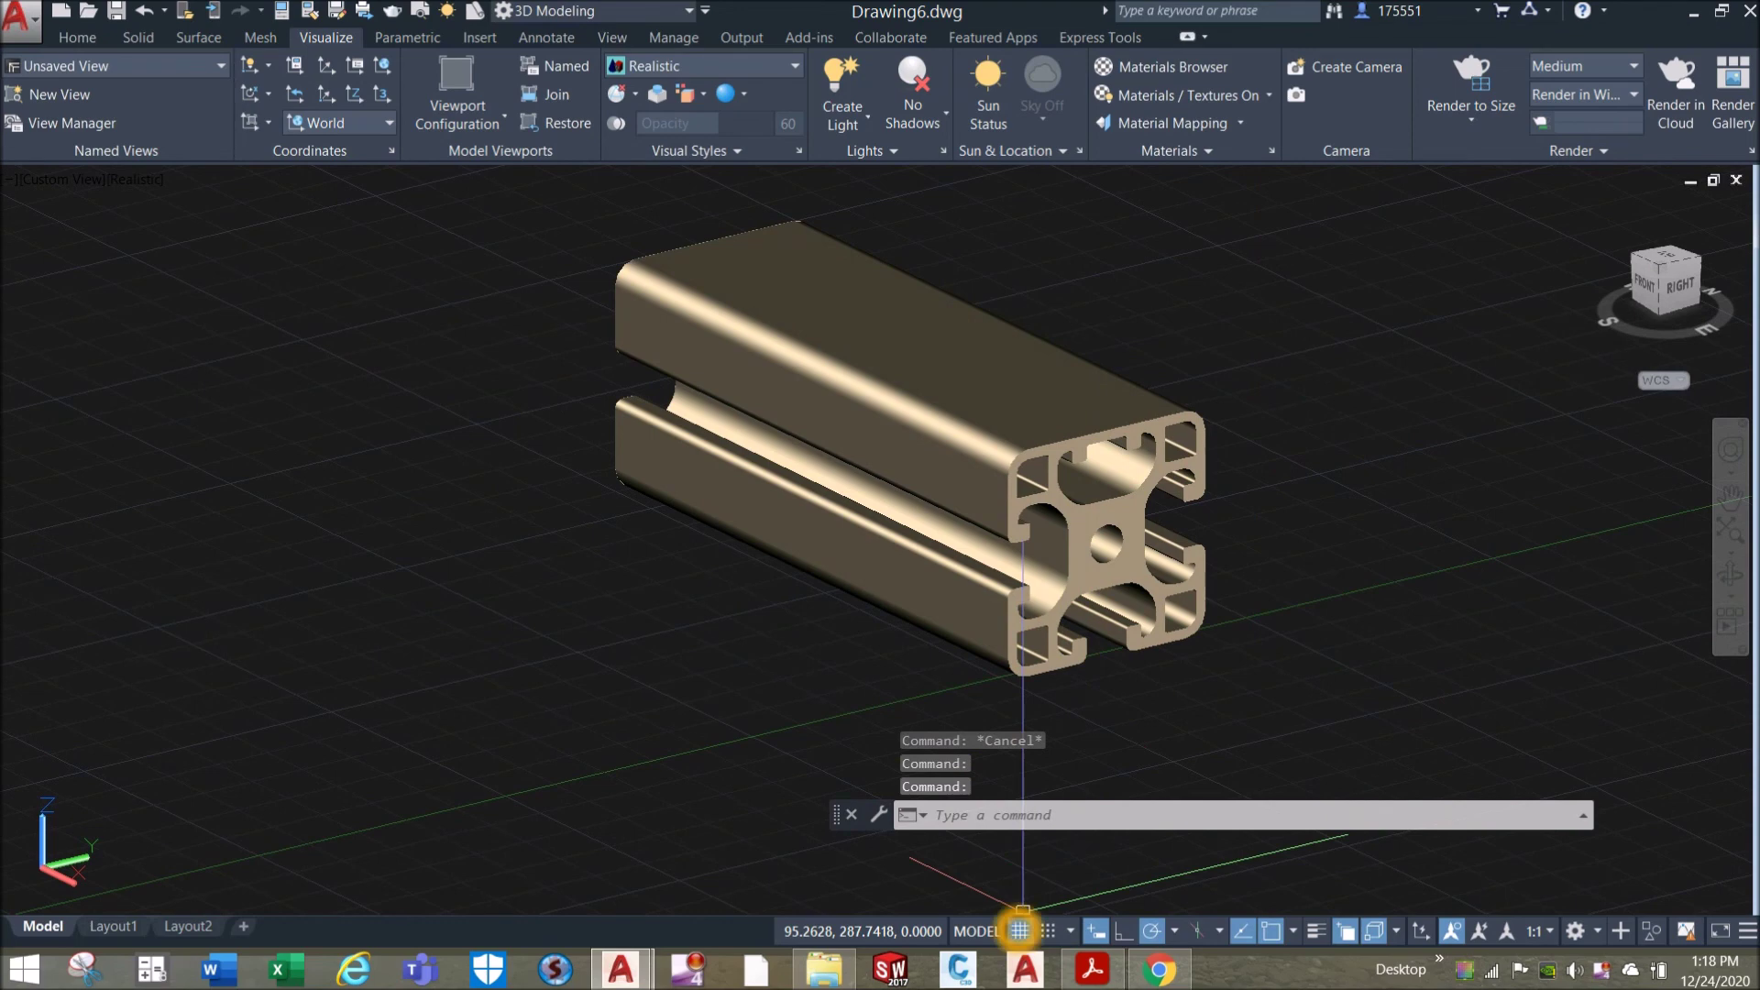
pyautogui.moveTo(1187, 553)
pyautogui.keyDown('shift'); pyautogui.mouseDown(button='middle')
pyautogui.moveTo(935, 550)
pyautogui.moveTo(1198, 562)
pyautogui.moveTo(1167, 531)
pyautogui.mouseUp(button='middle'); pyautogui.keyUp('shift')
pyautogui.scroll(4, 1158, 515)
pyautogui.moveTo(1141, 465)
pyautogui.keyDown('shift'); pyautogui.mouseDown(button='middle')
pyautogui.moveTo(1088, 472)
pyautogui.moveTo(1135, 466)
pyautogui.mouseUp(button='middle'); pyautogui.keyUp('shift')
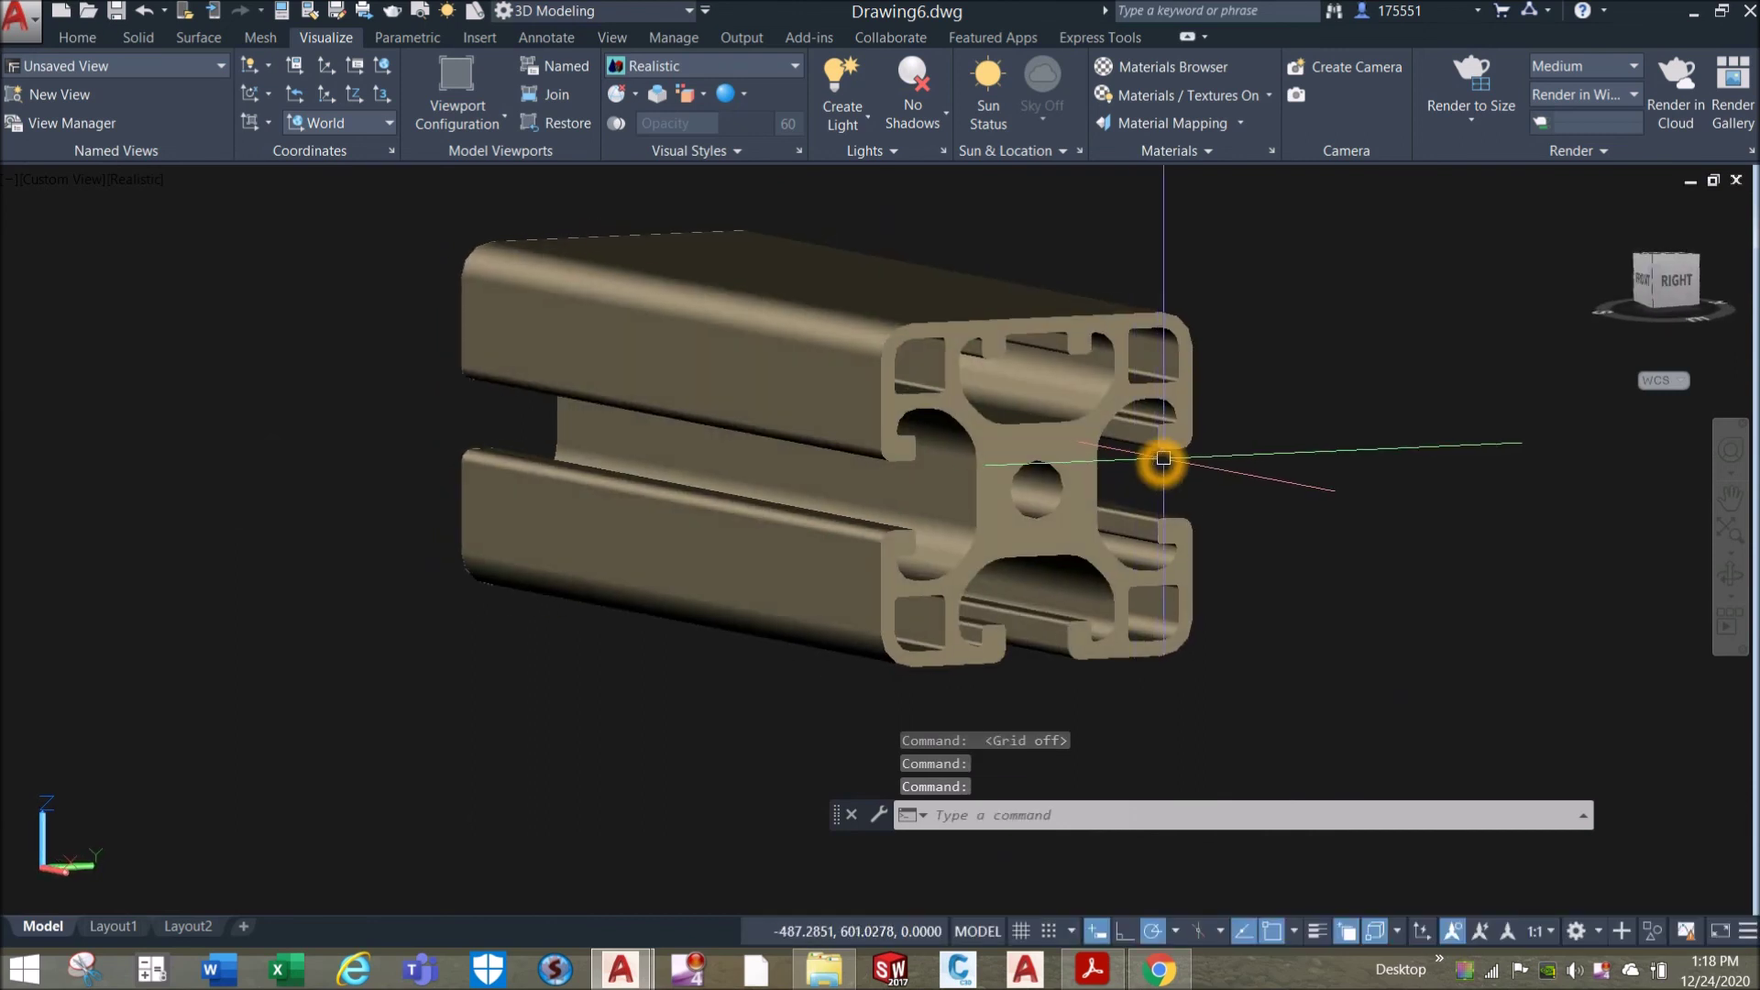